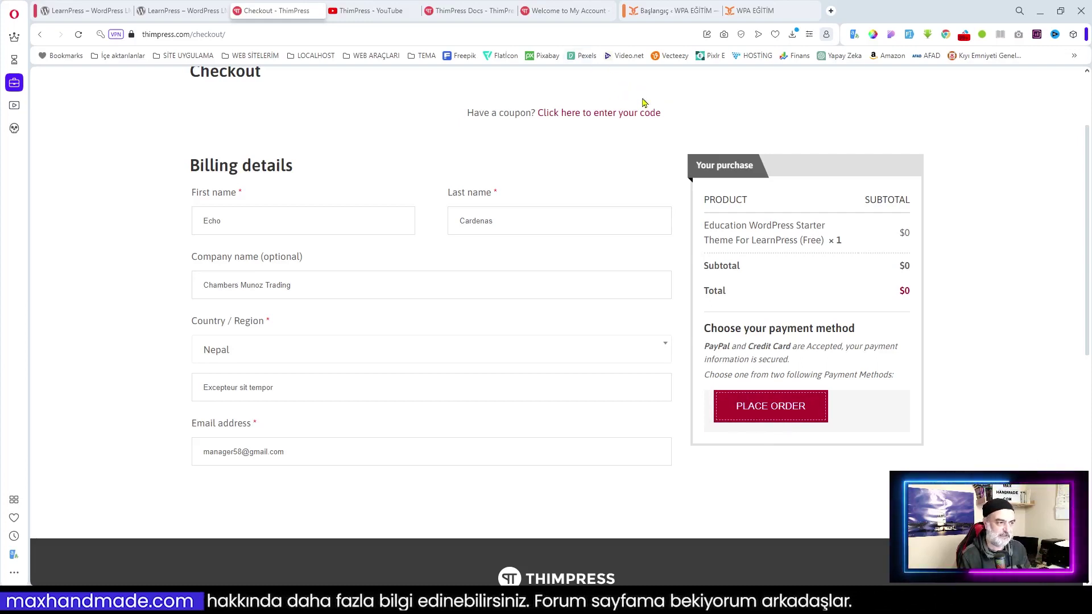
Step: Leave the checkout and open the ThimPress My Account page listing the purchased edu-press theme
scroll(817, 228, "up", 2)
mouse_move(896, 95)
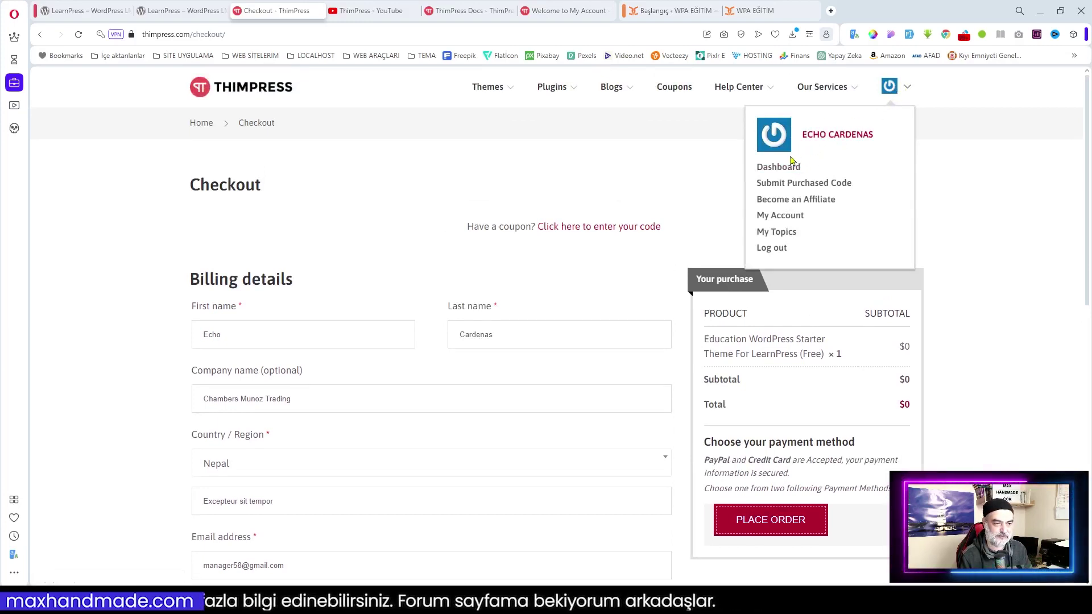
left_click(863, 185)
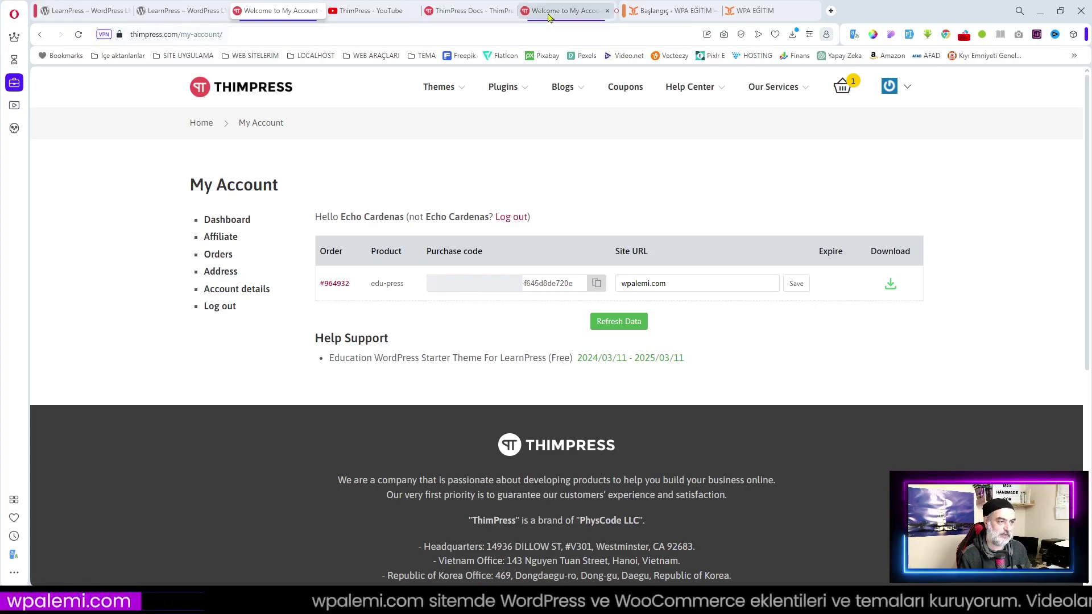
Step: Switch to the local WPA EĞİTİM site and examine its home page sections from the hero banner to the footer
key("ctrl+Tab")
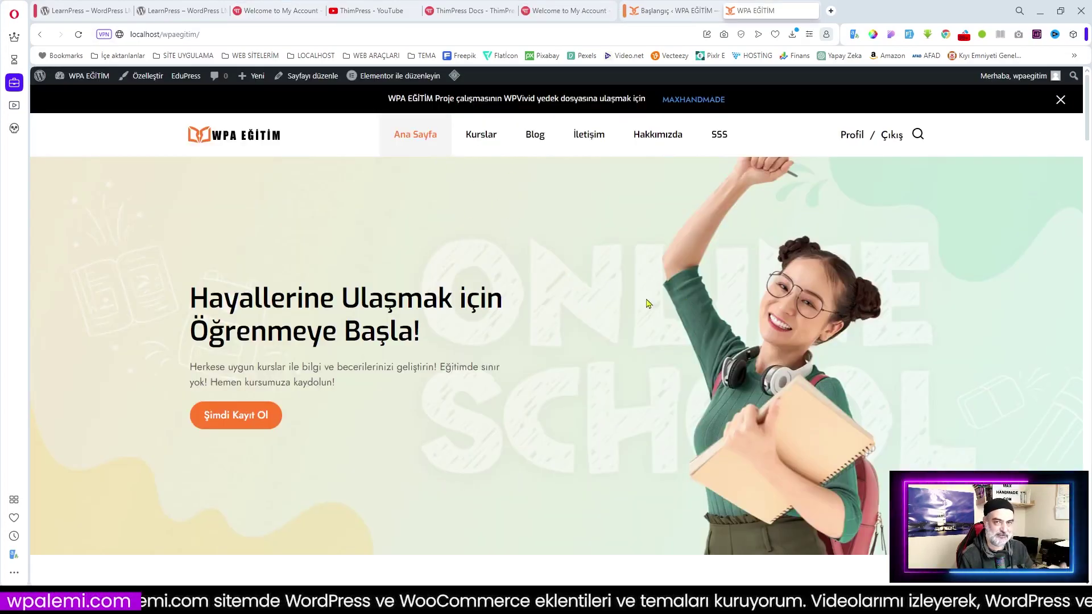
scroll(713, 268, "down", 5)
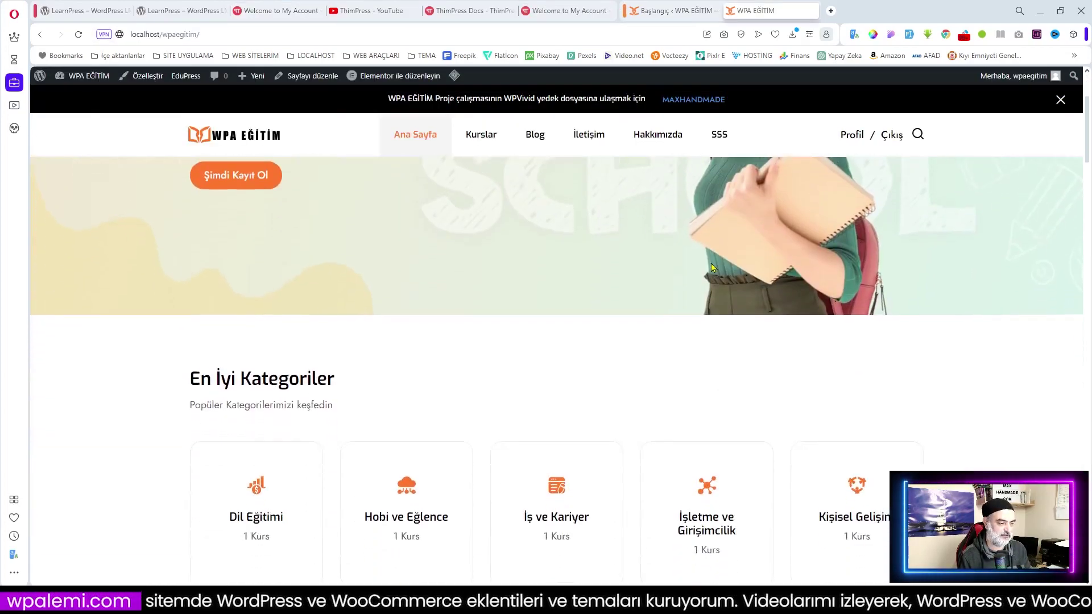
scroll(715, 267, "down", 6)
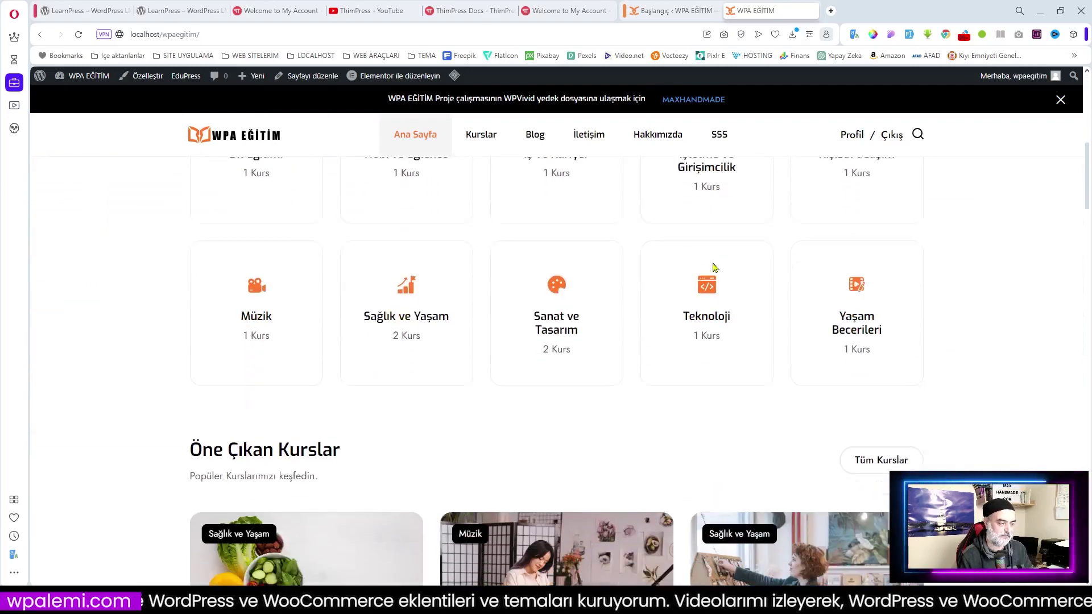
scroll(715, 267, "down", 4)
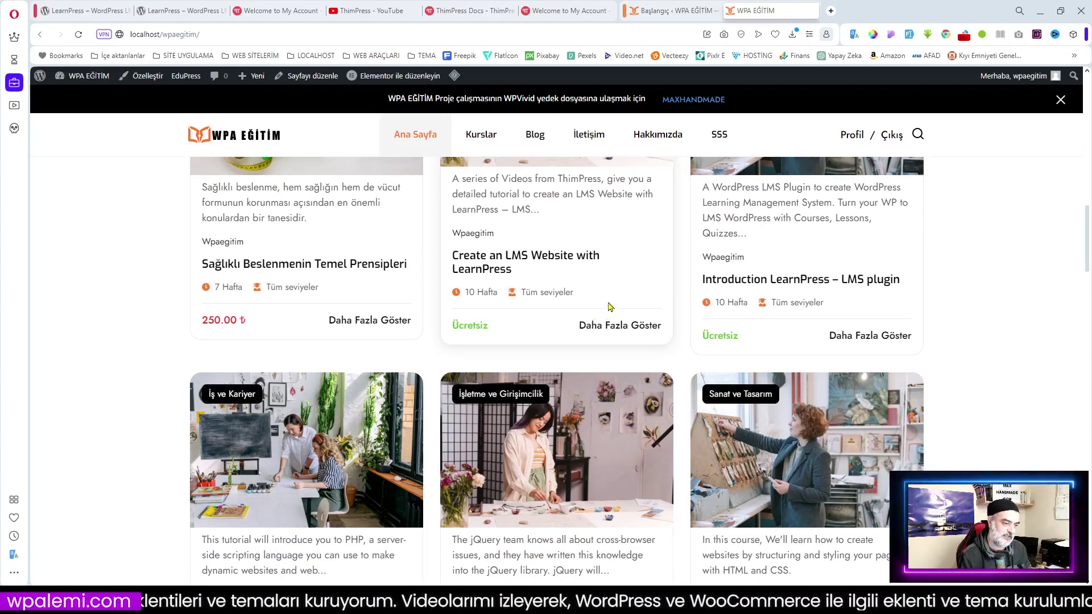
scroll(604, 308, "down", 2)
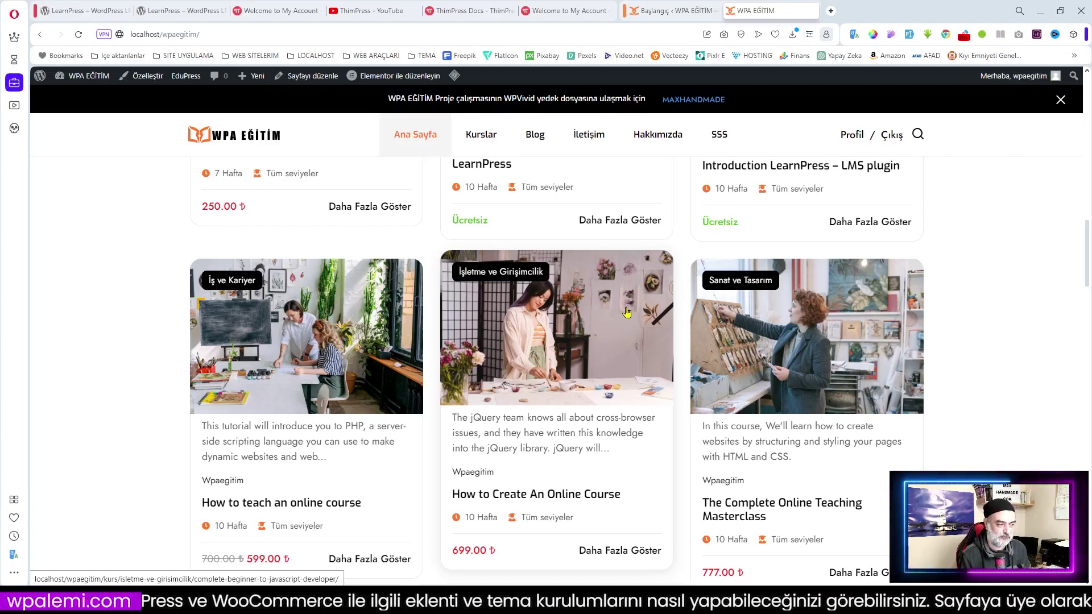
scroll(626, 312, "down", 1)
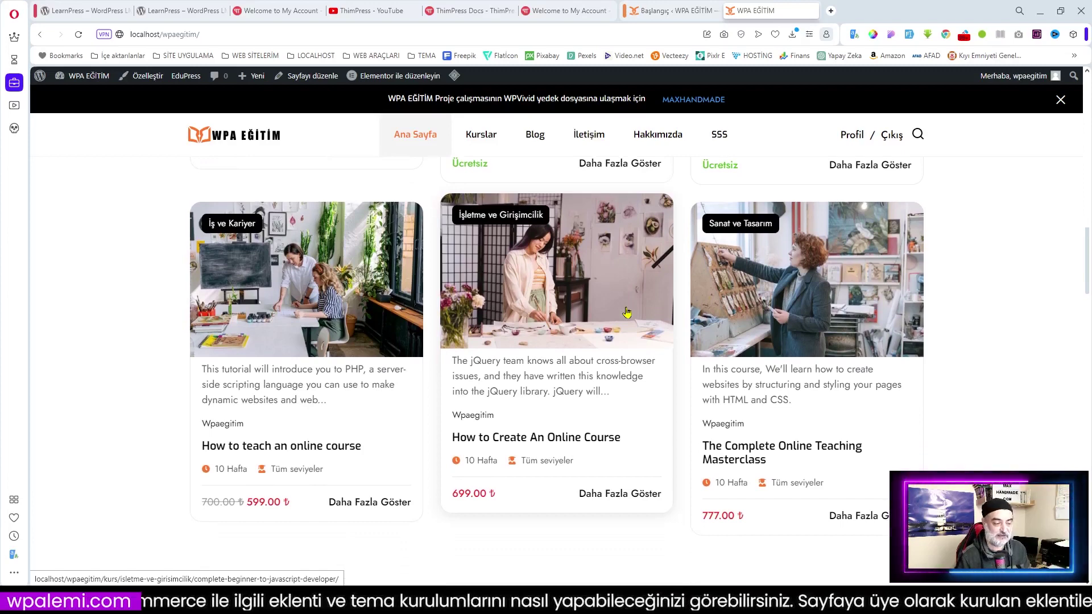
scroll(626, 312, "down", 5)
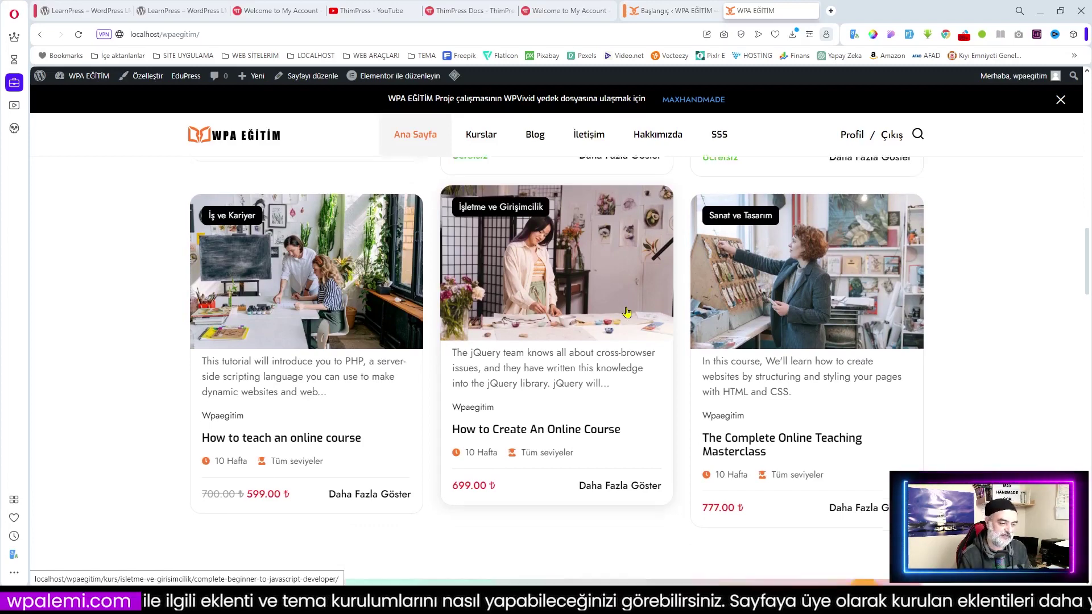
scroll(627, 312, "down", 10)
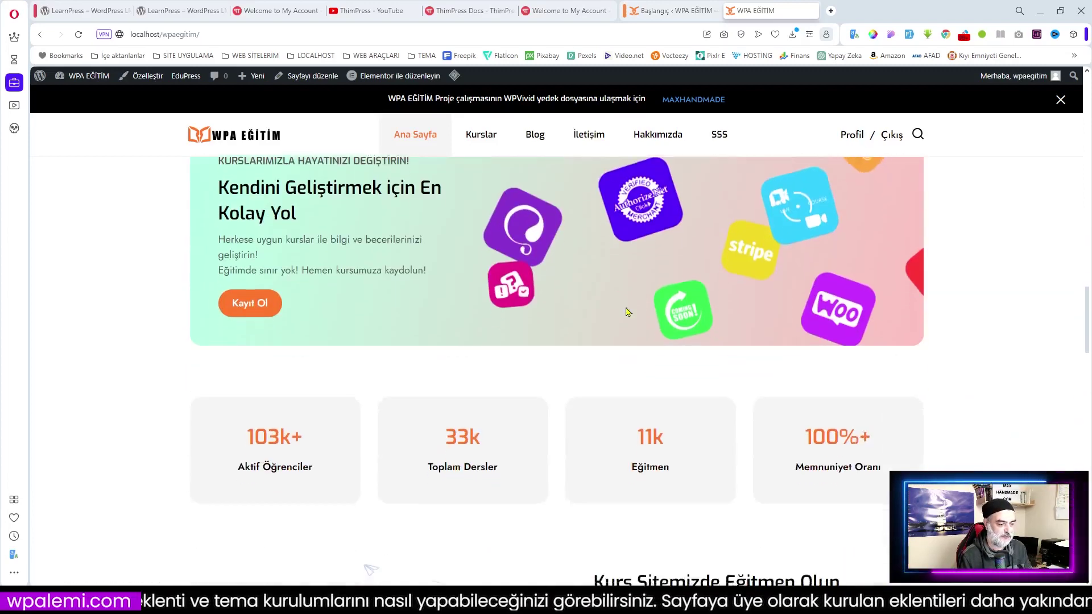
scroll(626, 307, "down", 4)
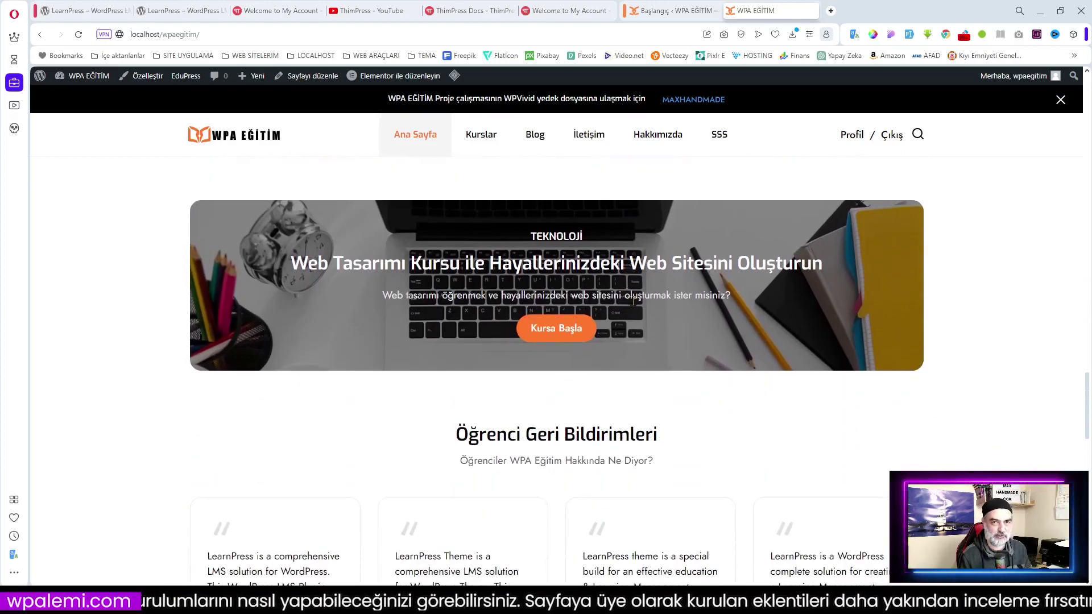
scroll(635, 299, "down", 8)
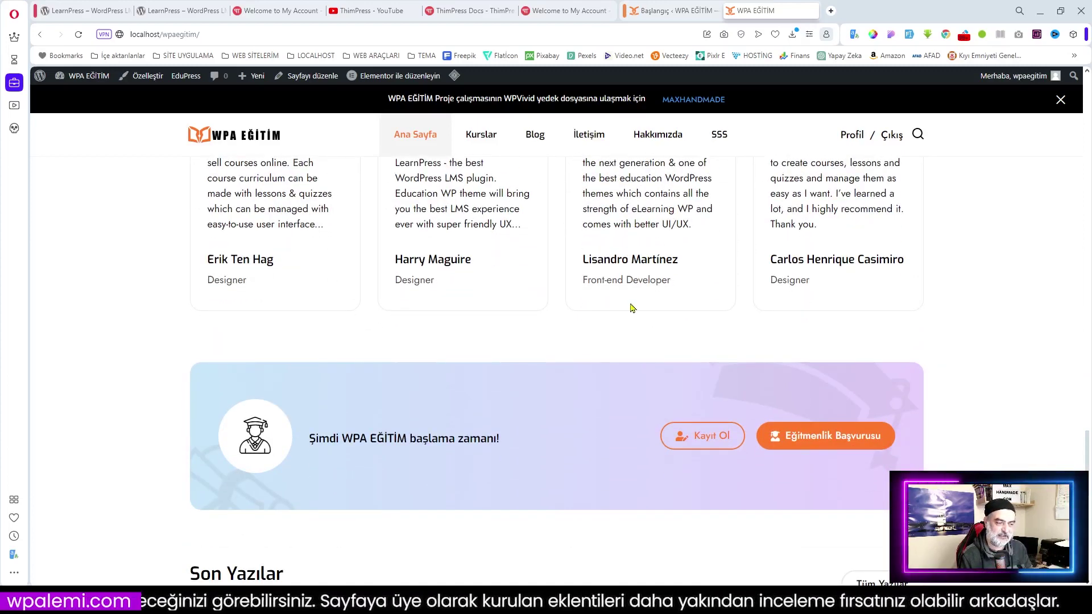
scroll(632, 308, "down", 2)
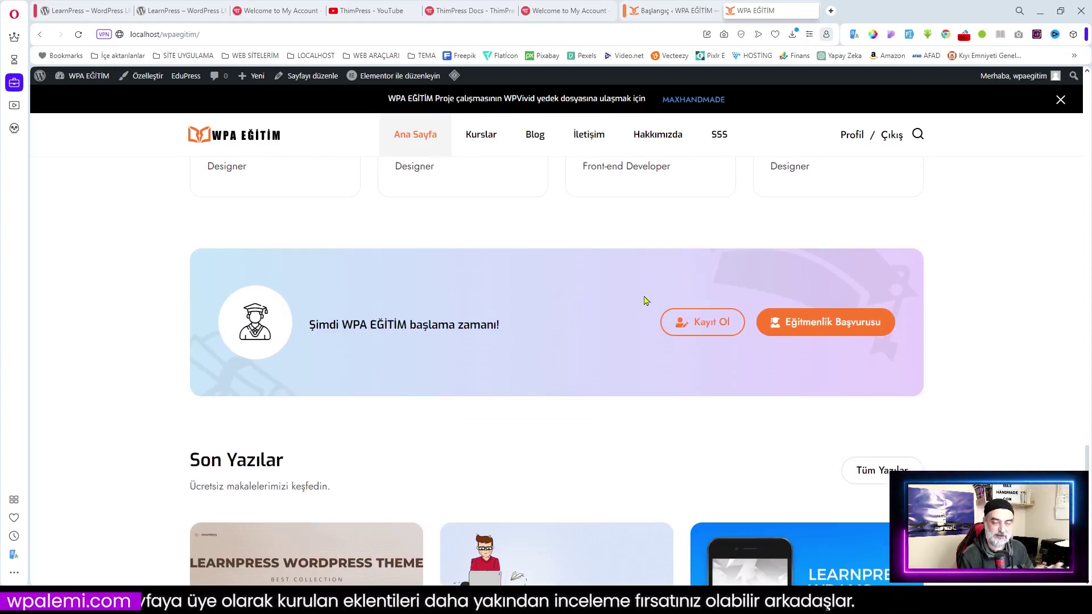
scroll(620, 306, "down", 7)
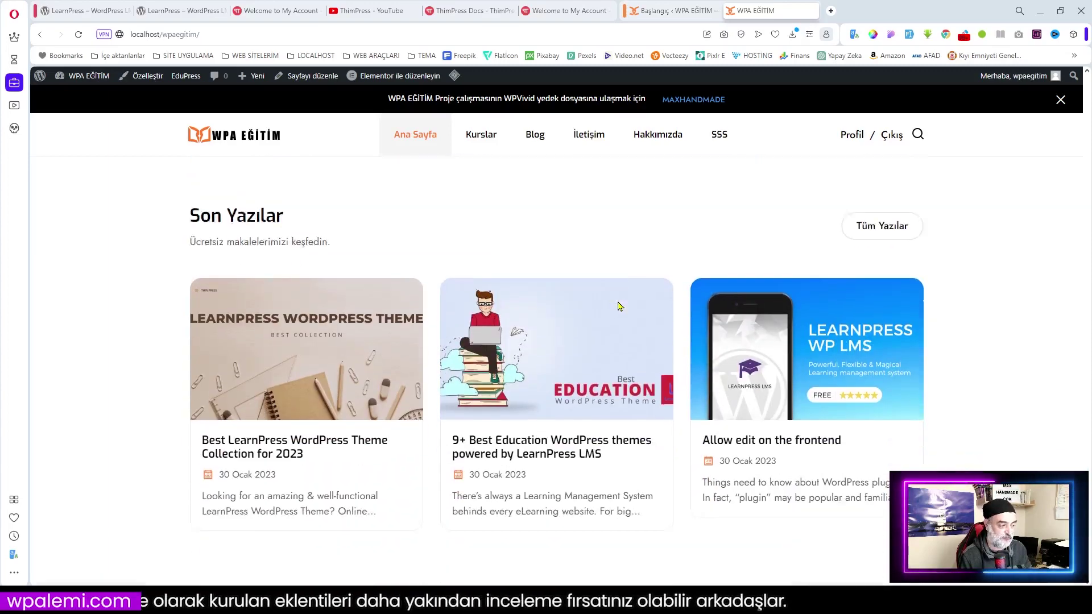
scroll(624, 306, "down", 2)
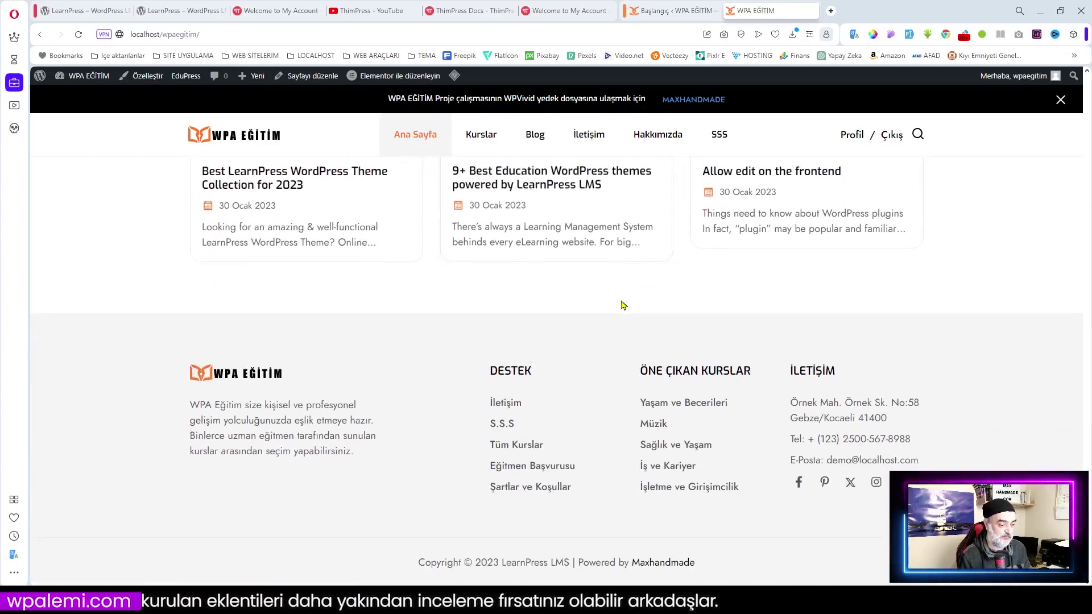
scroll(829, 462, "up", 15)
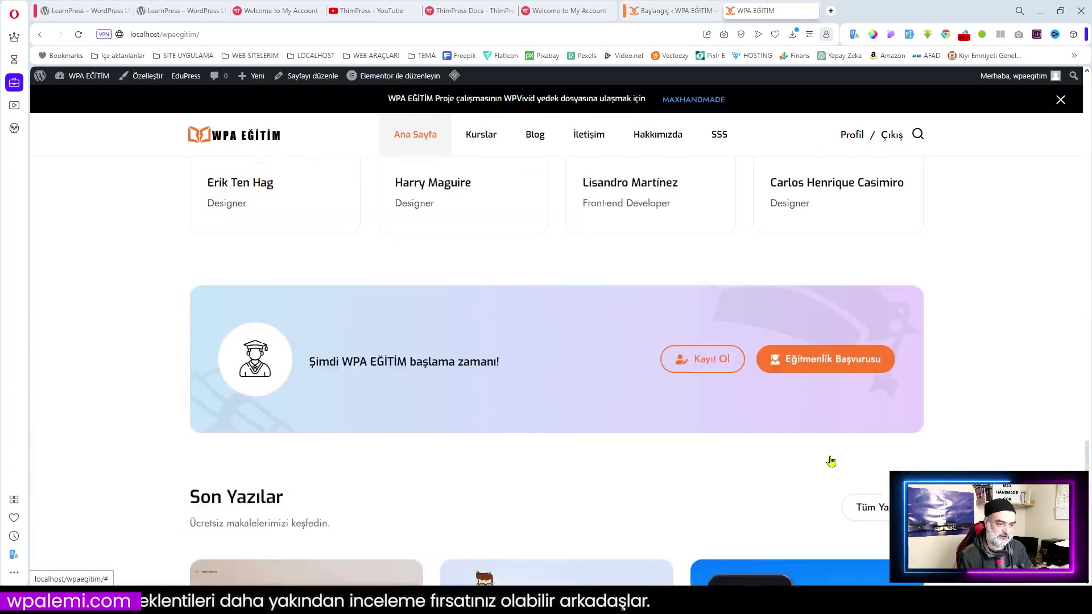
Step: Open the site's Kurslar page and review the course list with its price, category, instructor and level filters
scroll(831, 462, "up", 8)
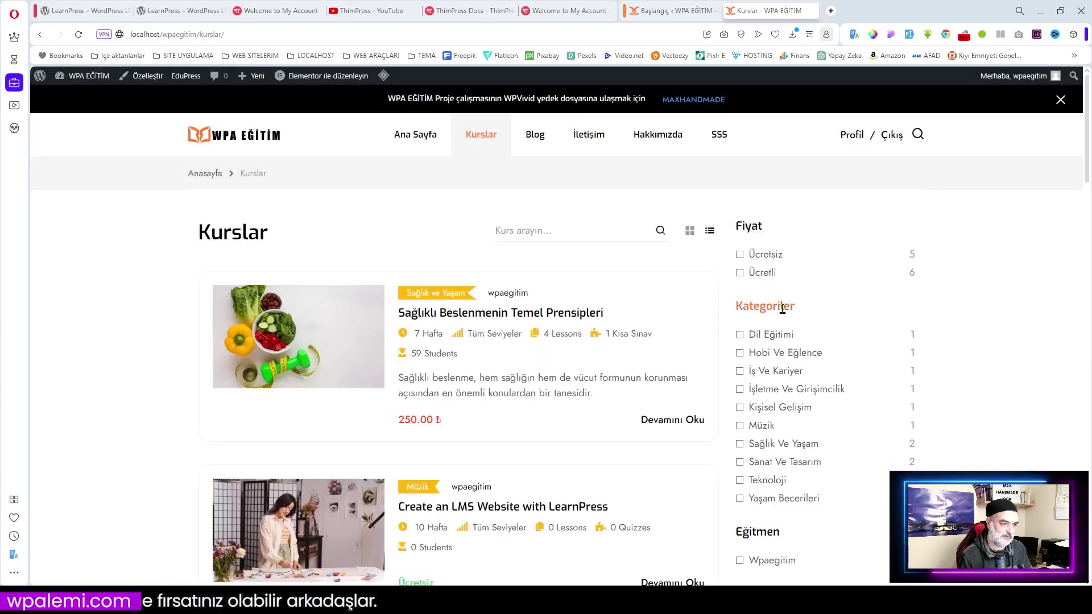
scroll(697, 296, "down", 2)
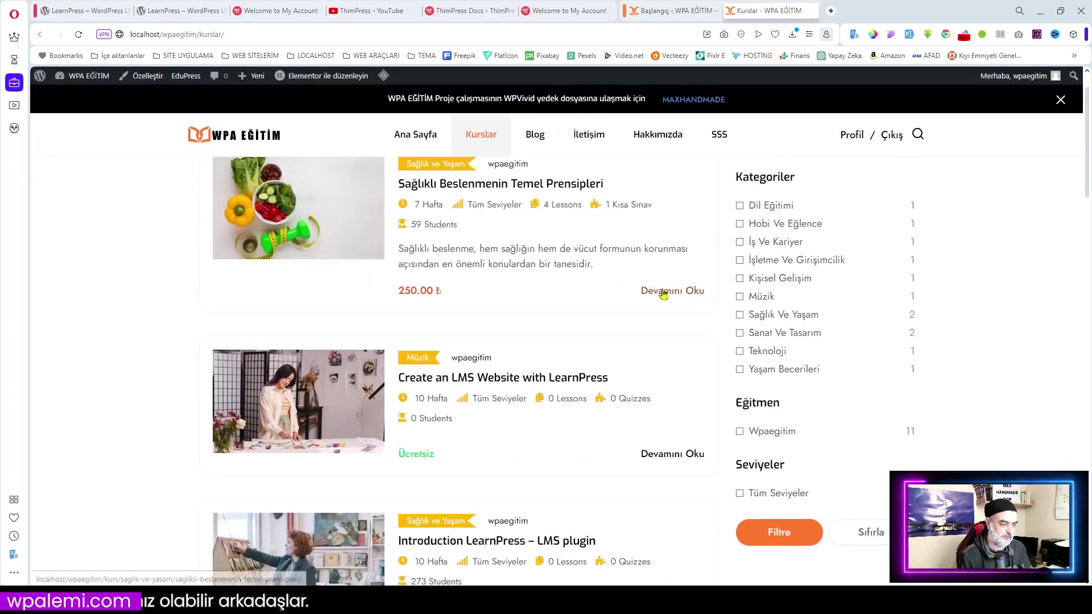
scroll(663, 293, "up", 2)
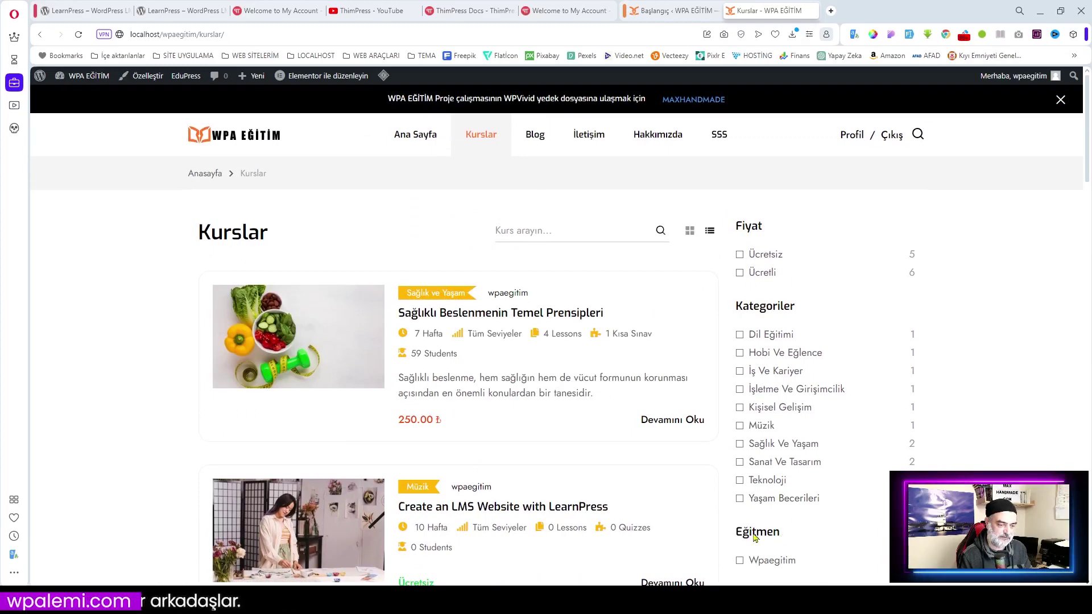
scroll(458, 380, "down", 5)
scroll(624, 421, "up", 5)
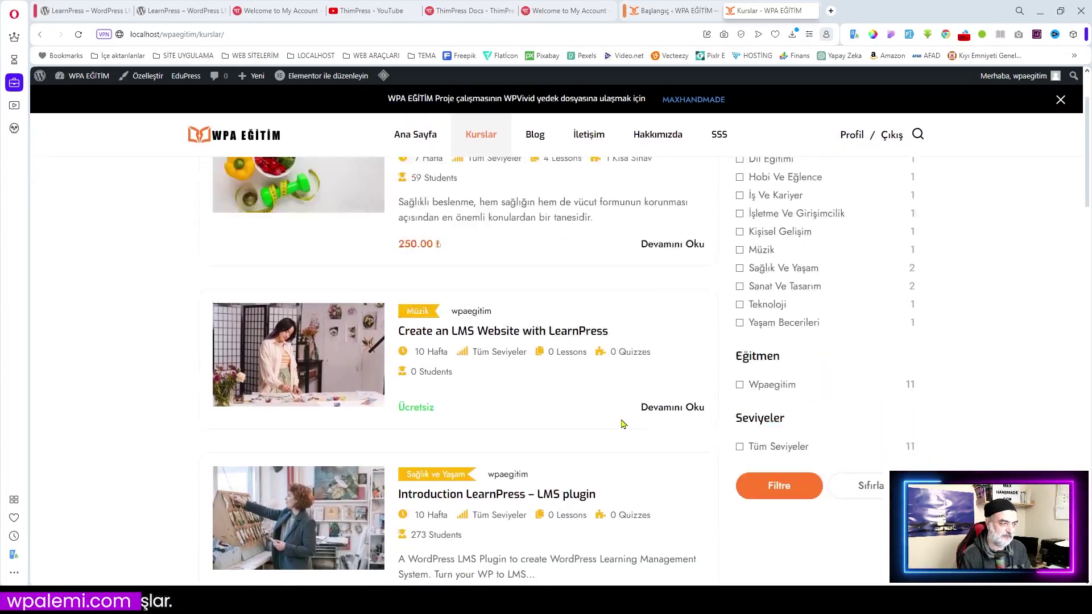
Step: Open the course Sağlıklı Beslenmenin Temel Prensipleri and look through its overview
left_click(428, 313)
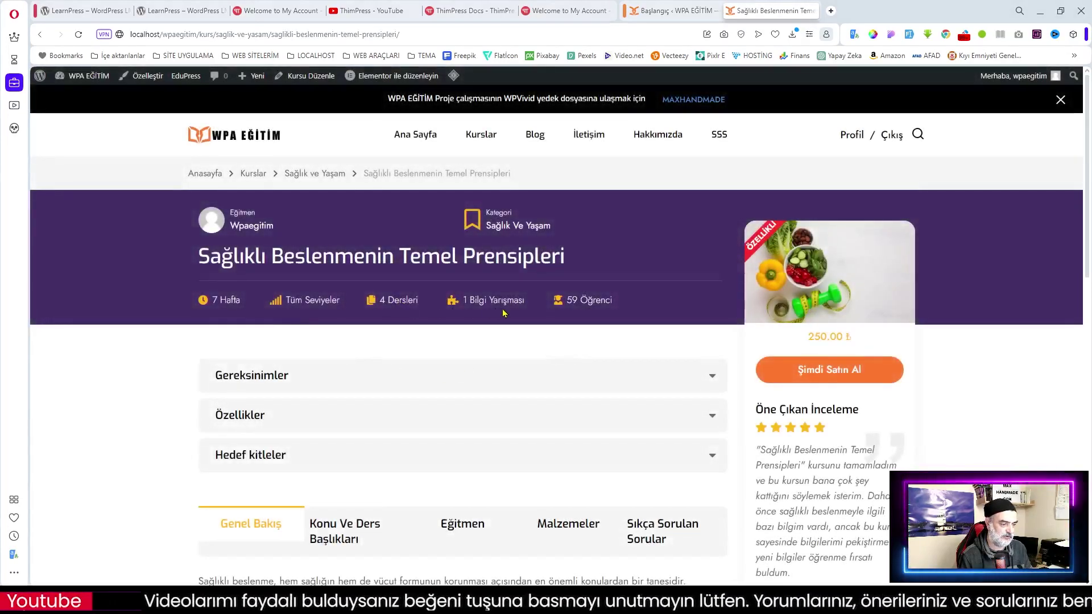
scroll(530, 340, "down", 10)
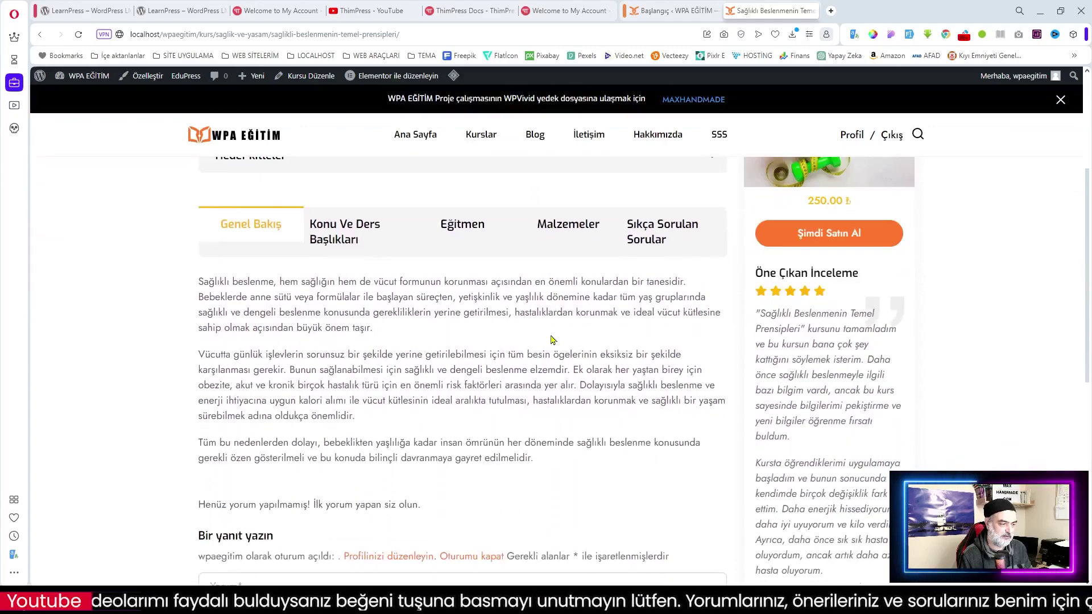
scroll(438, 321, "up", 10)
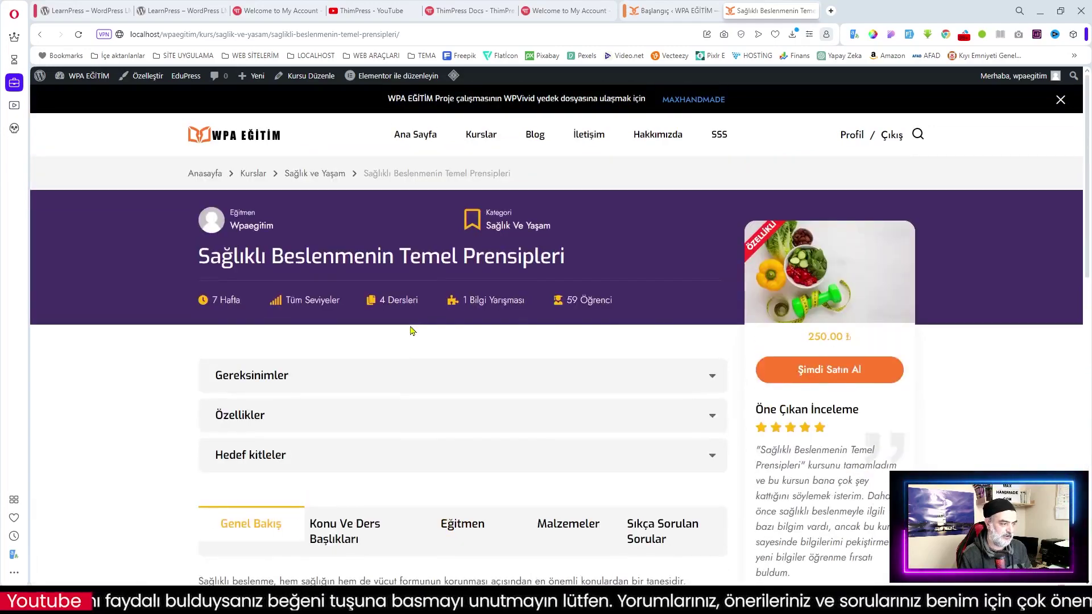
Step: Expand the course's Gereksinimler, Özellikler and Hedef kitleler sections, and view its Konu Ve Ders Başlıkları and Eğitmen content
scroll(341, 415, "down", 5)
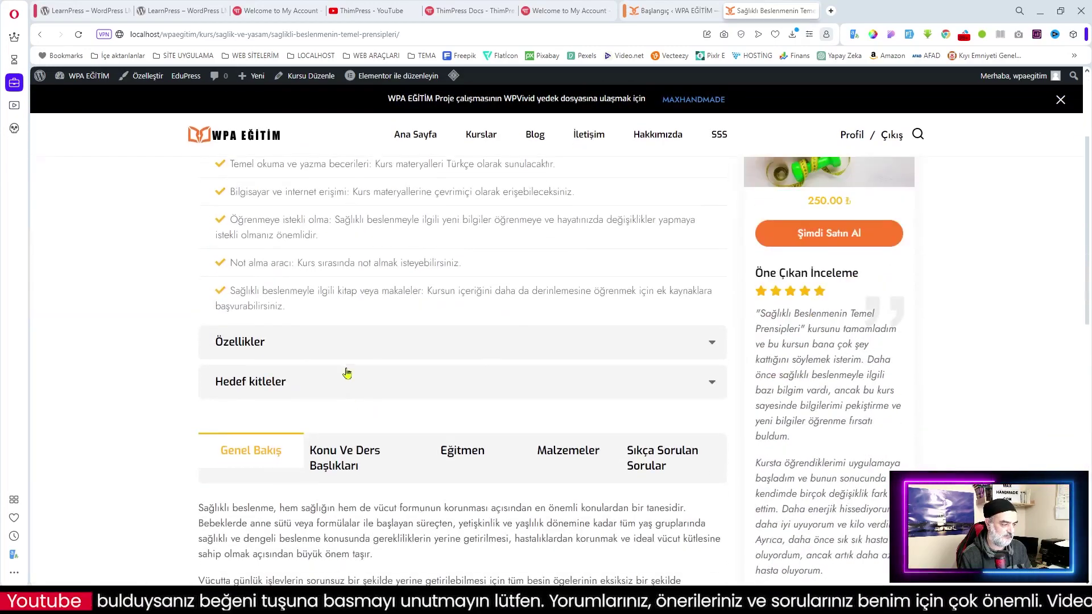
left_click(339, 350)
left_click(358, 383)
left_click(344, 490)
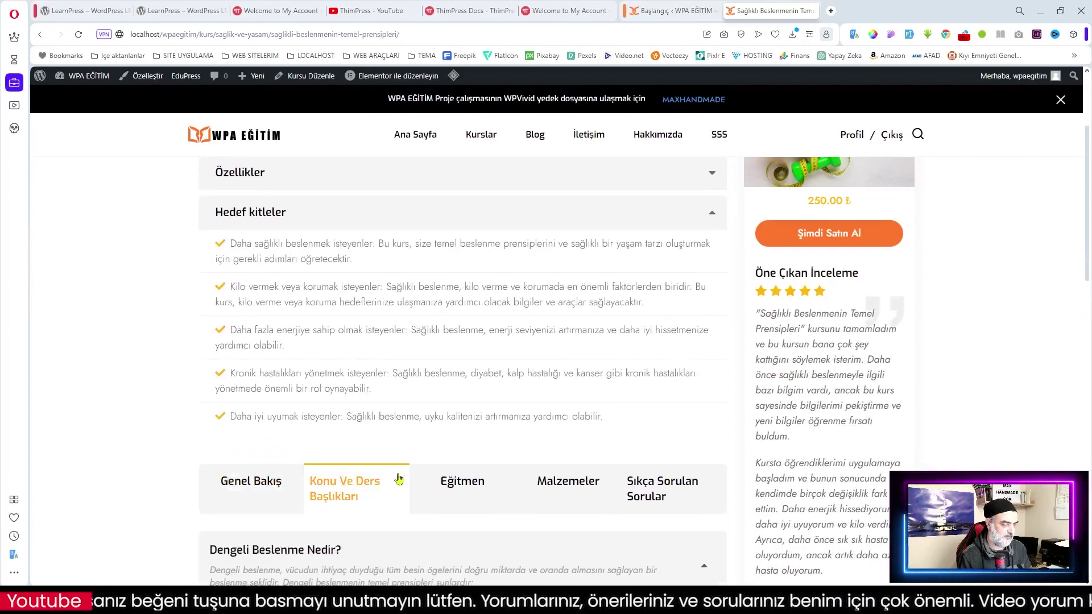
left_click(483, 492)
scroll(563, 463, "down", 3)
scroll(624, 420, "up", 7)
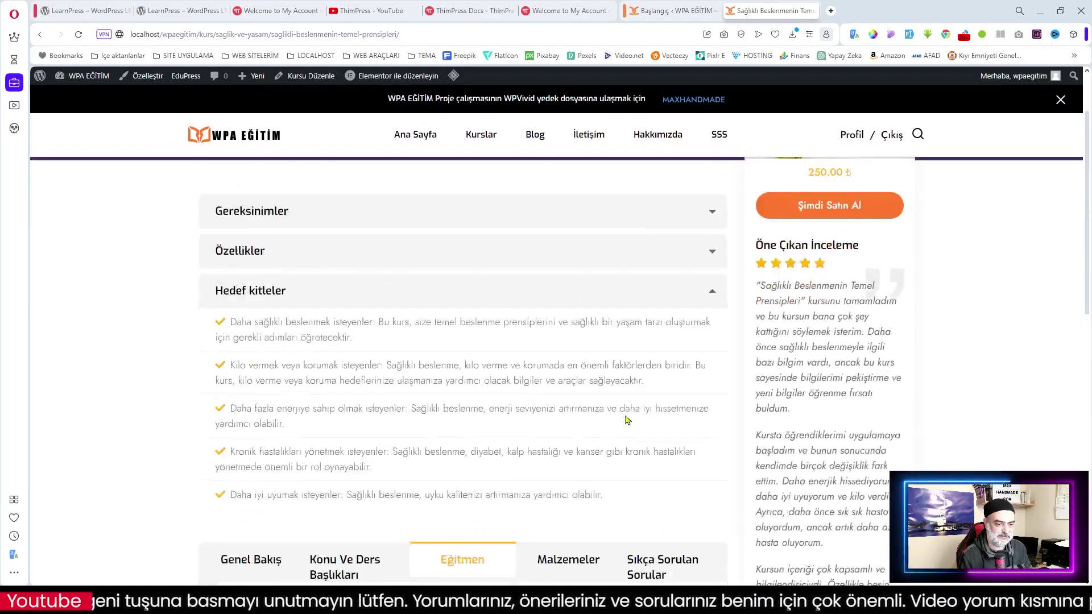
Step: Open the site's Profil page and review the course statistics and the instructor's courses
left_click(851, 136)
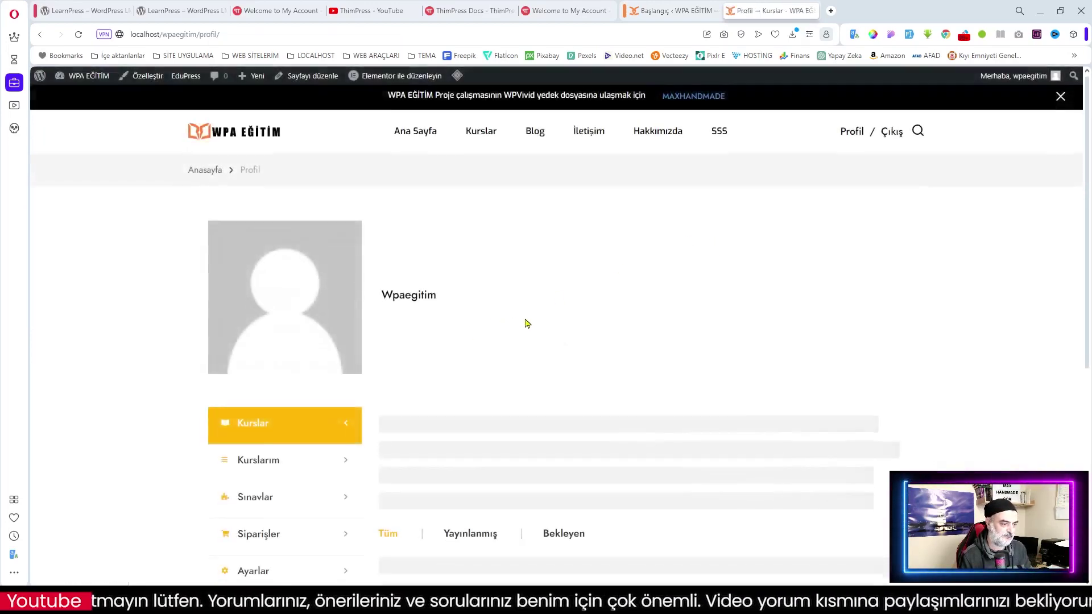
scroll(525, 322, "down", 3)
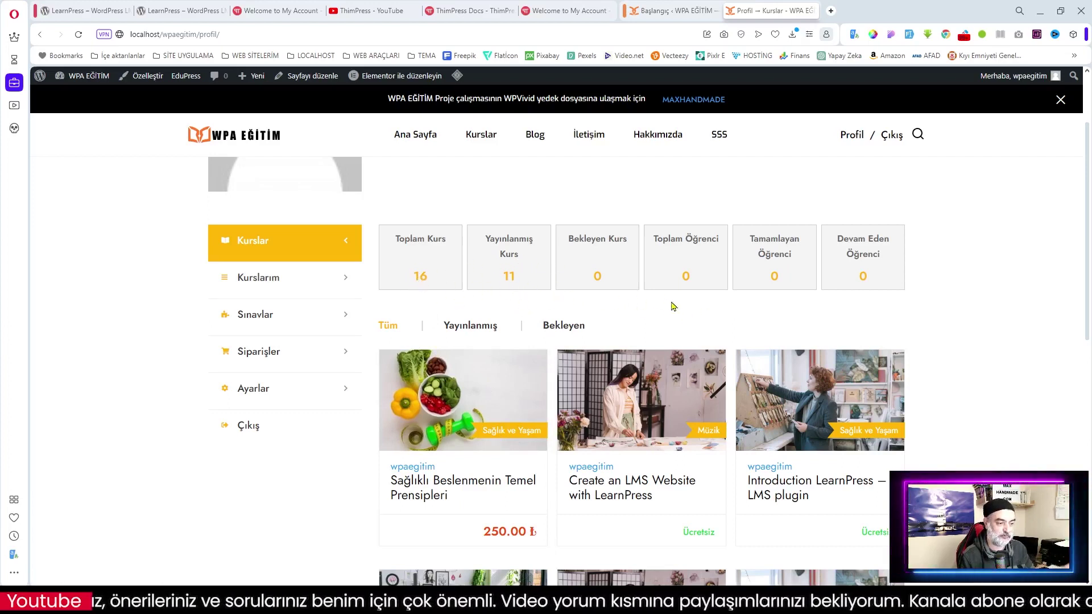
scroll(731, 317, "down", 4)
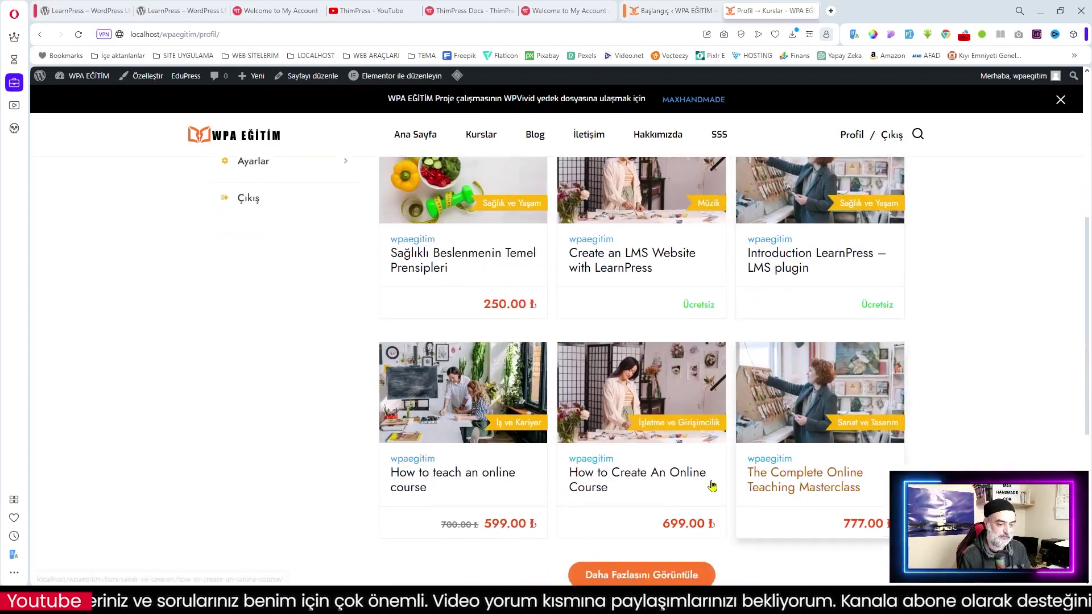
scroll(390, 388, "up", 7)
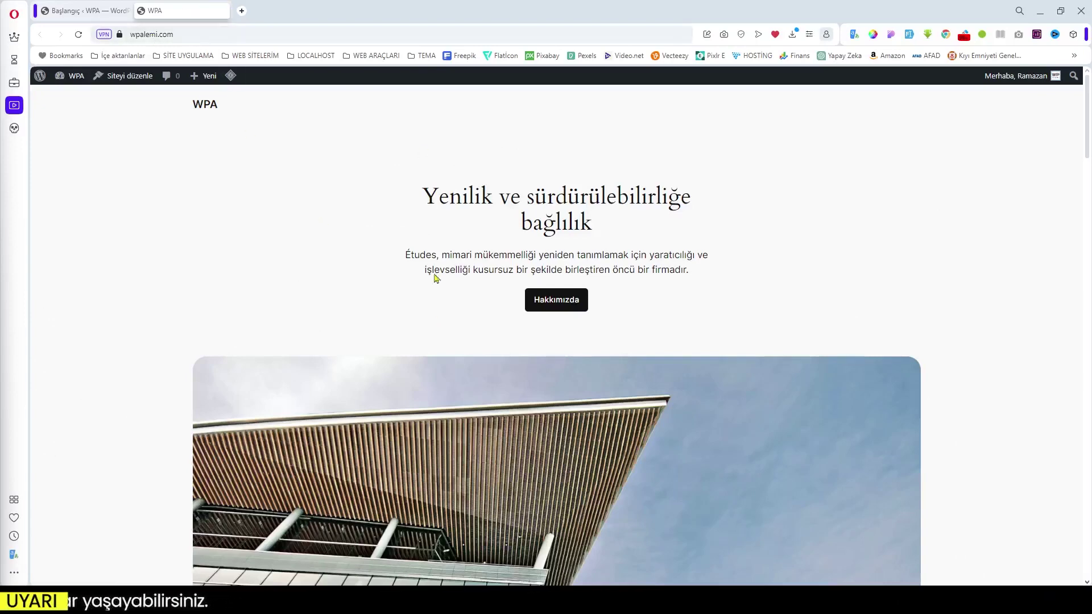
Step: Look over the wpalemi.com front page and switch to the site's WordPress dashboard
scroll(459, 229, "down", 10)
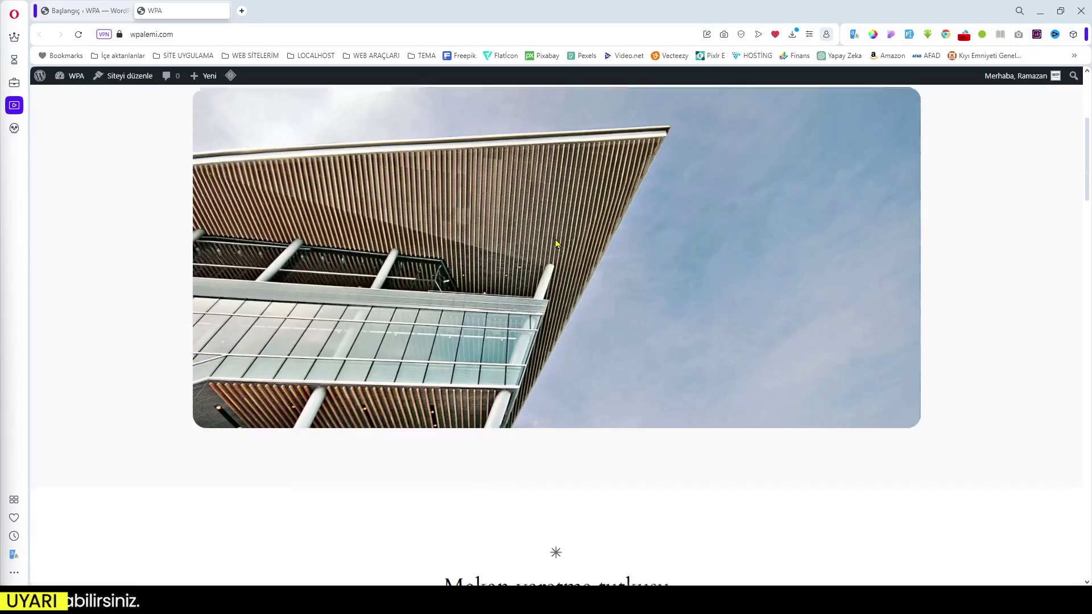
scroll(608, 265, "up", 10)
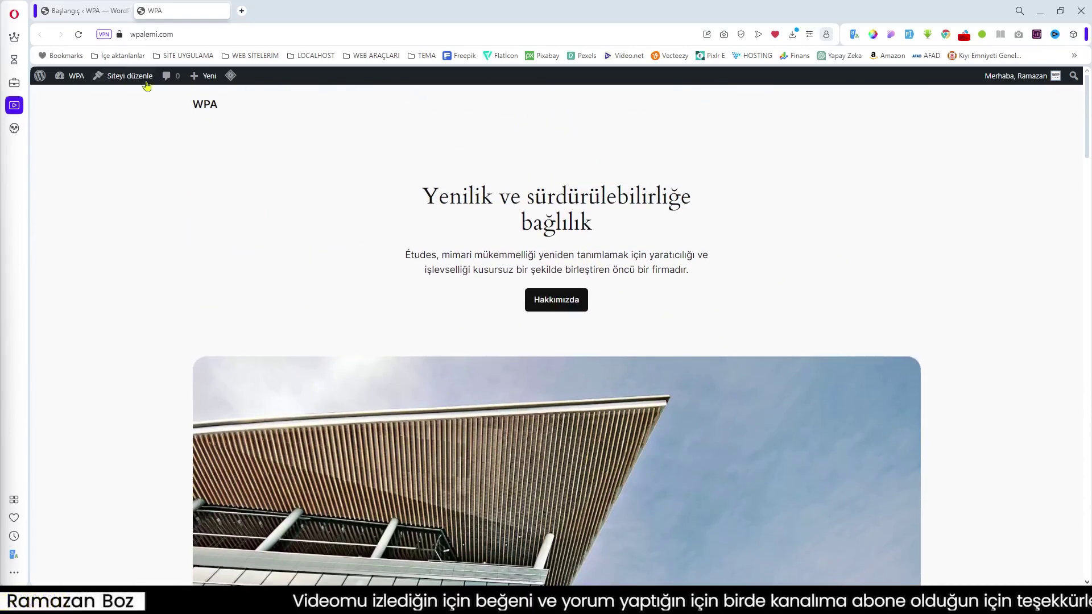
left_click(82, 10)
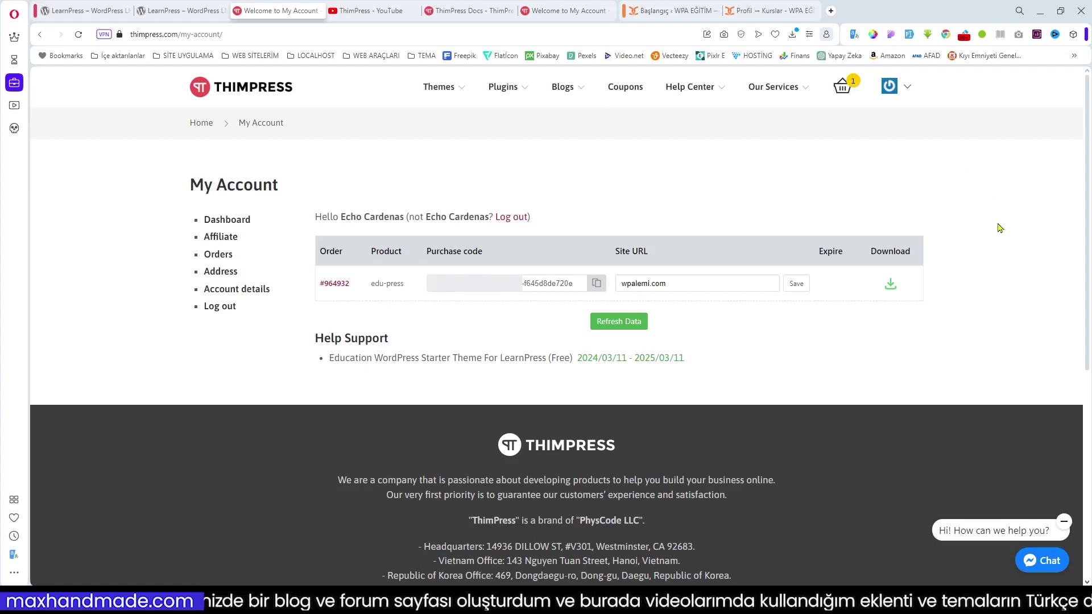
Step: Download version 1.0.2 of the edu-press theme from the ThimPress account
left_click(892, 292)
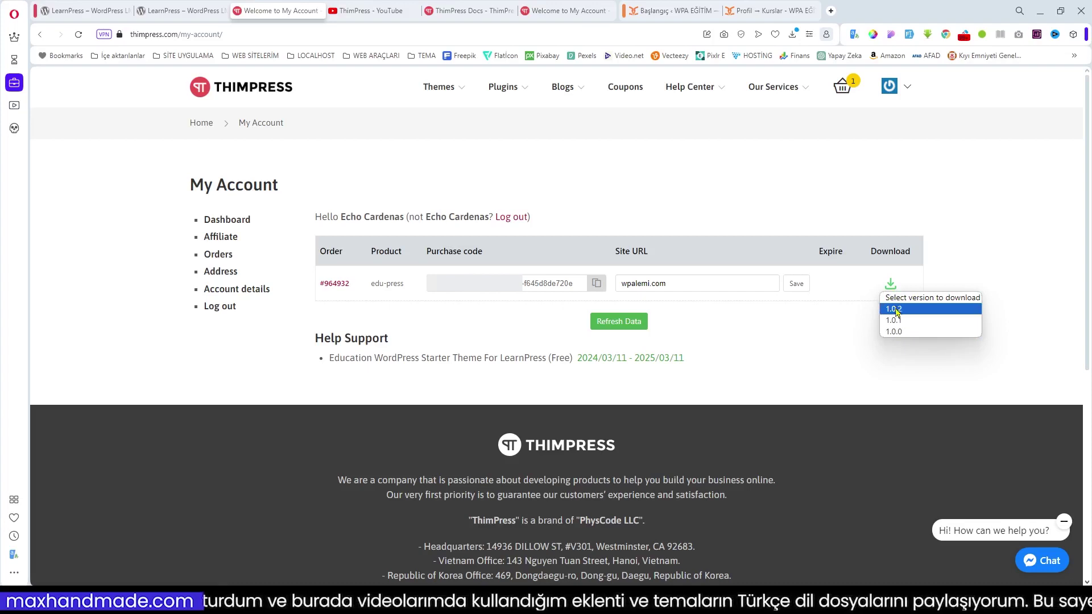
left_click(895, 310)
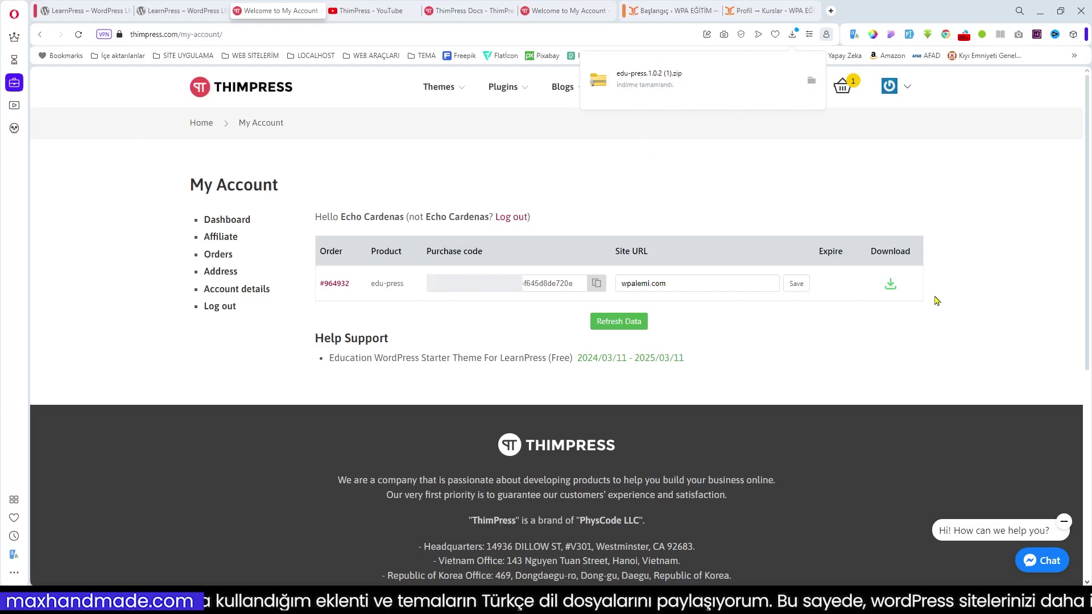
Step: Switch to the wpalemi.com WordPress dashboard and install a new theme from the edu-press.1.0.2.zip file
left_click(15, 105)
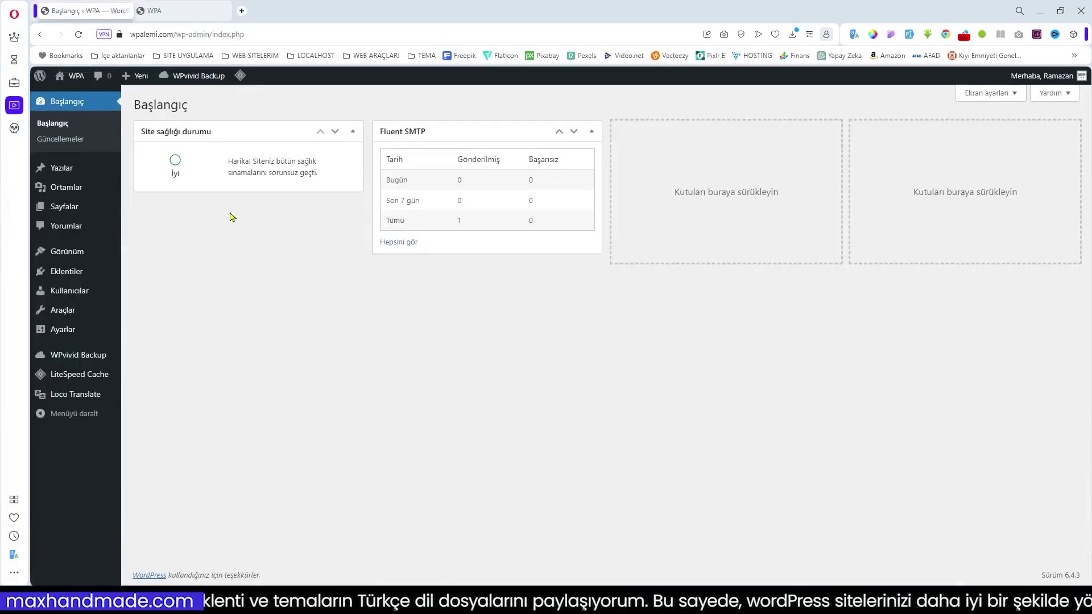
mouse_move(61, 254)
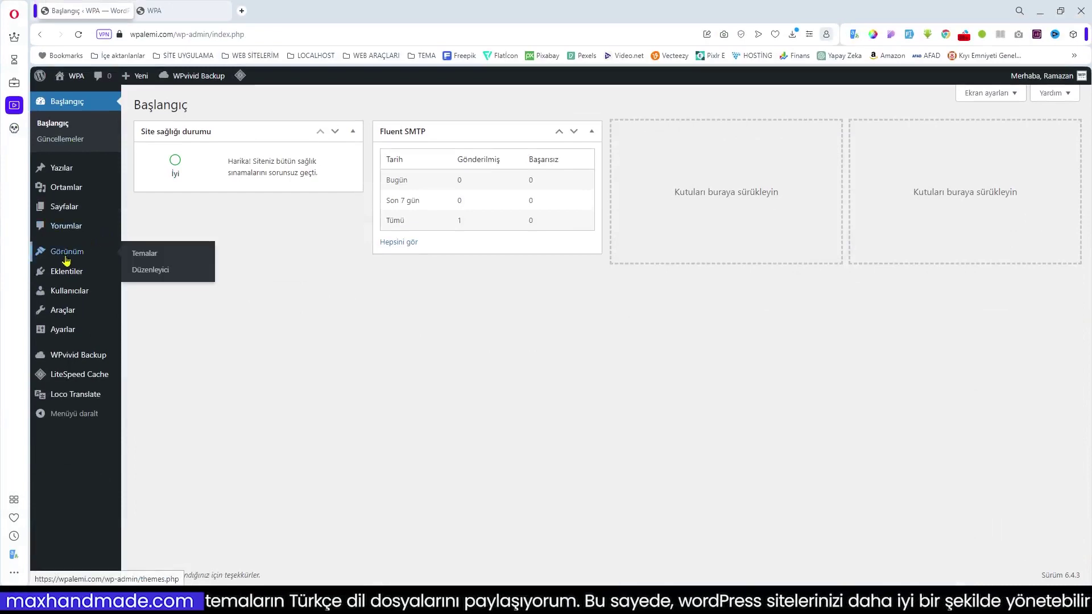
left_click(149, 259)
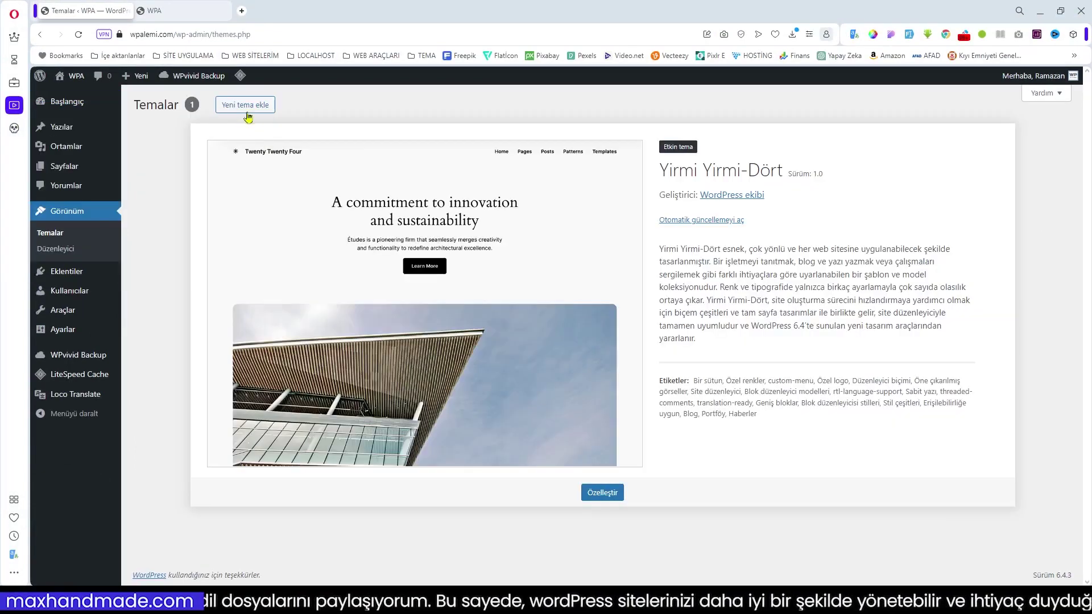
left_click(225, 109)
left_click(221, 105)
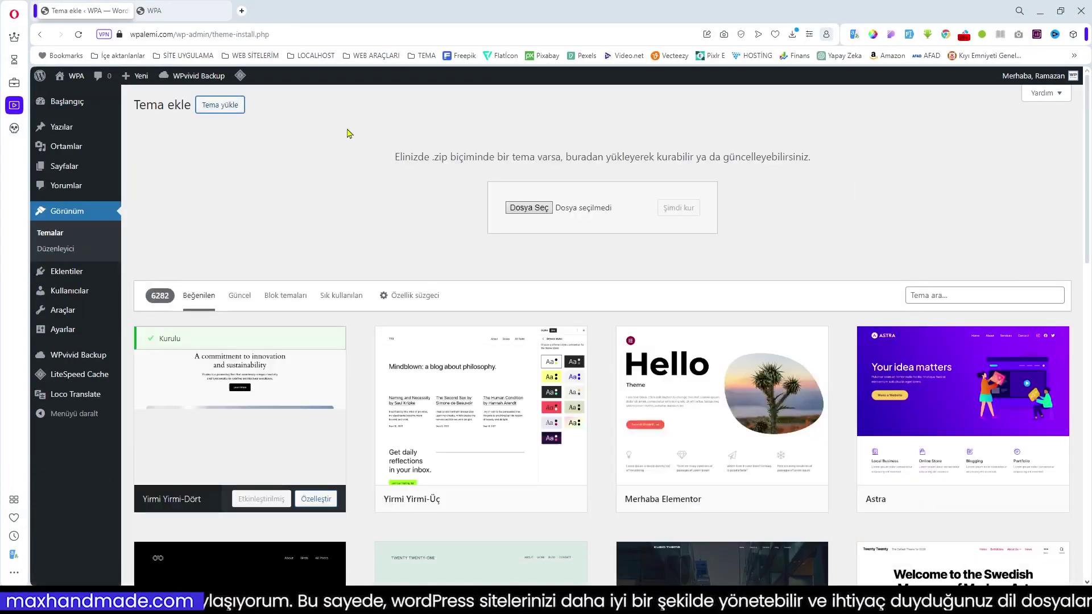
left_click(533, 208)
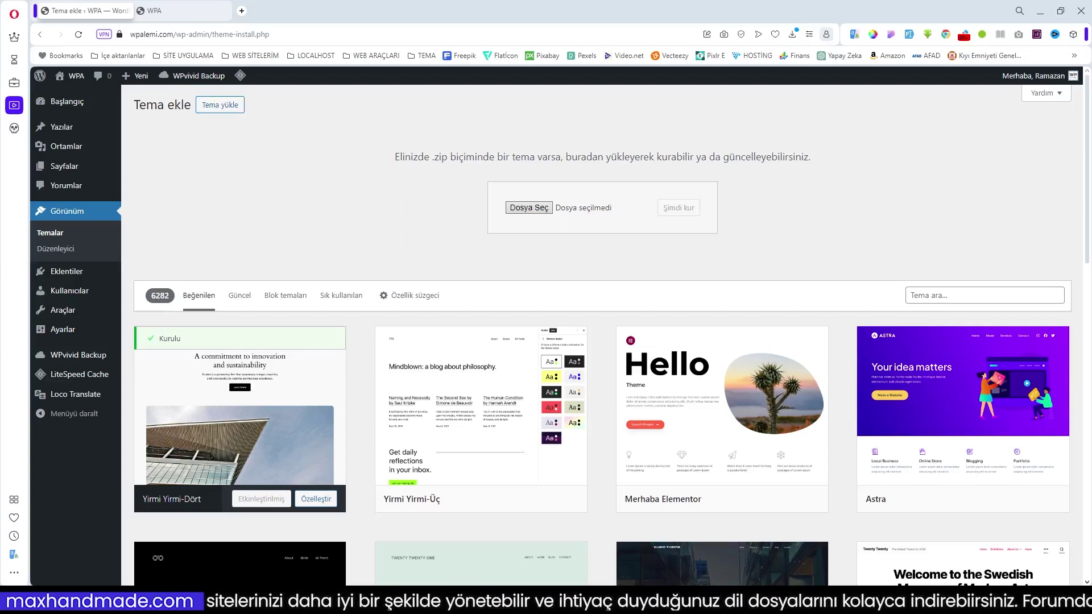
left_click_drag(23, 472, 534, 214)
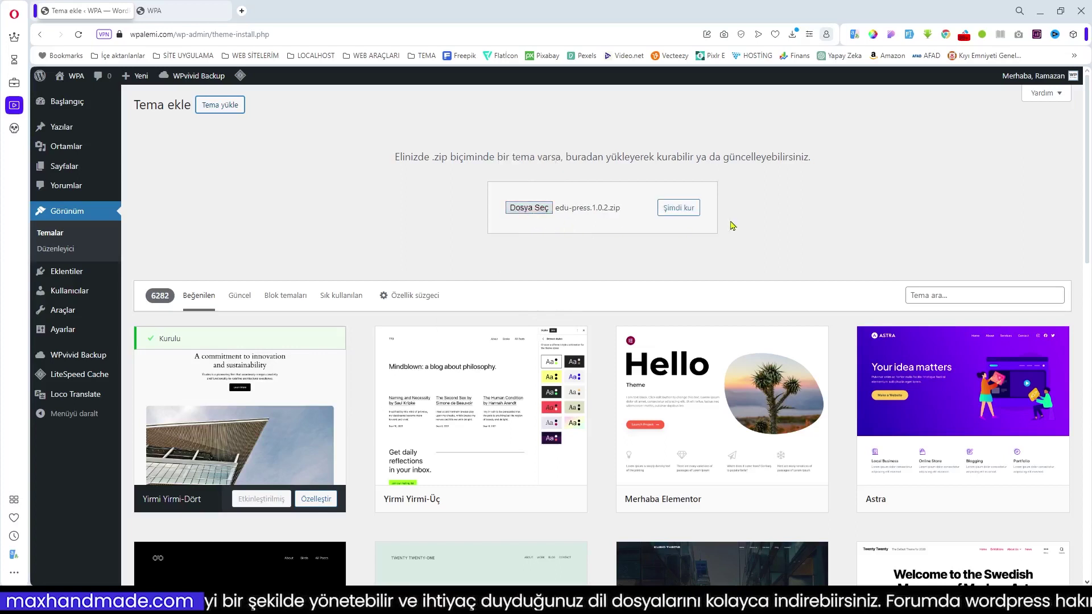
left_click(689, 208)
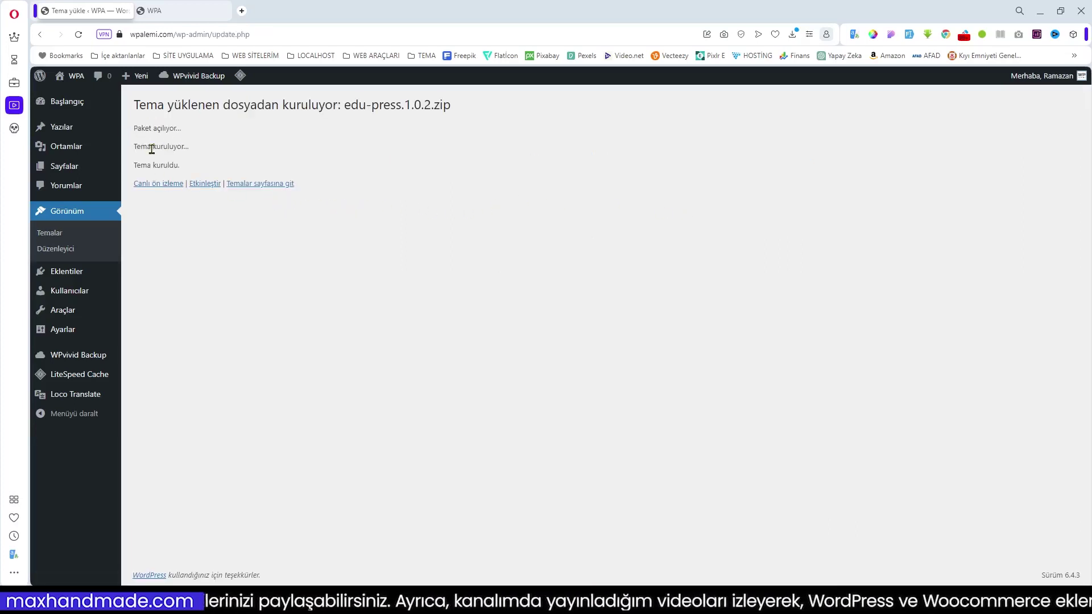
Step: Activate the EduPress theme, and install and activate the Thim Core plugin
left_click(266, 185)
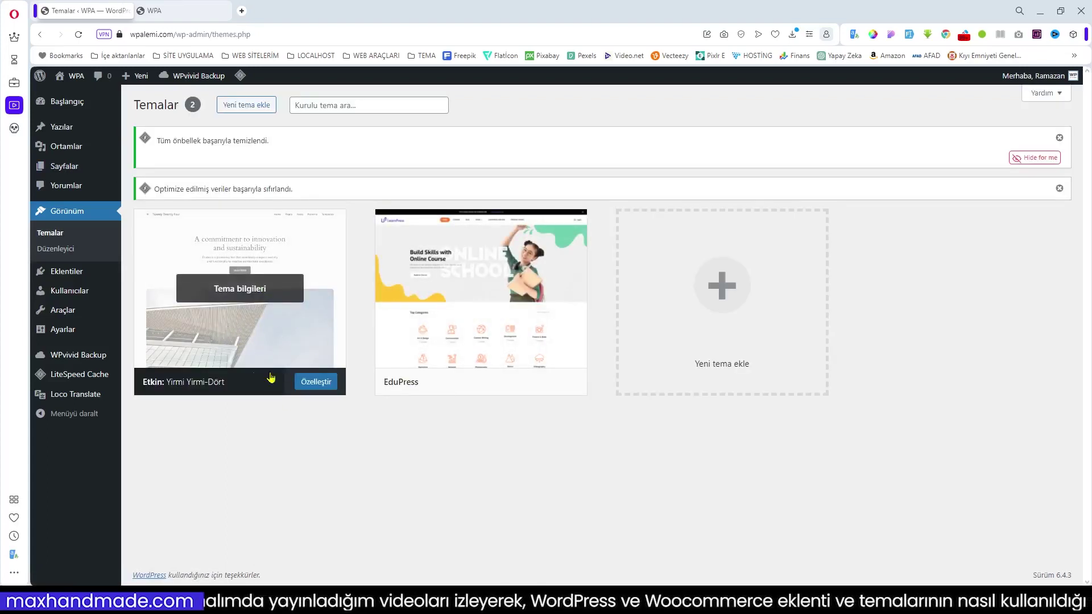
mouse_move(570, 339)
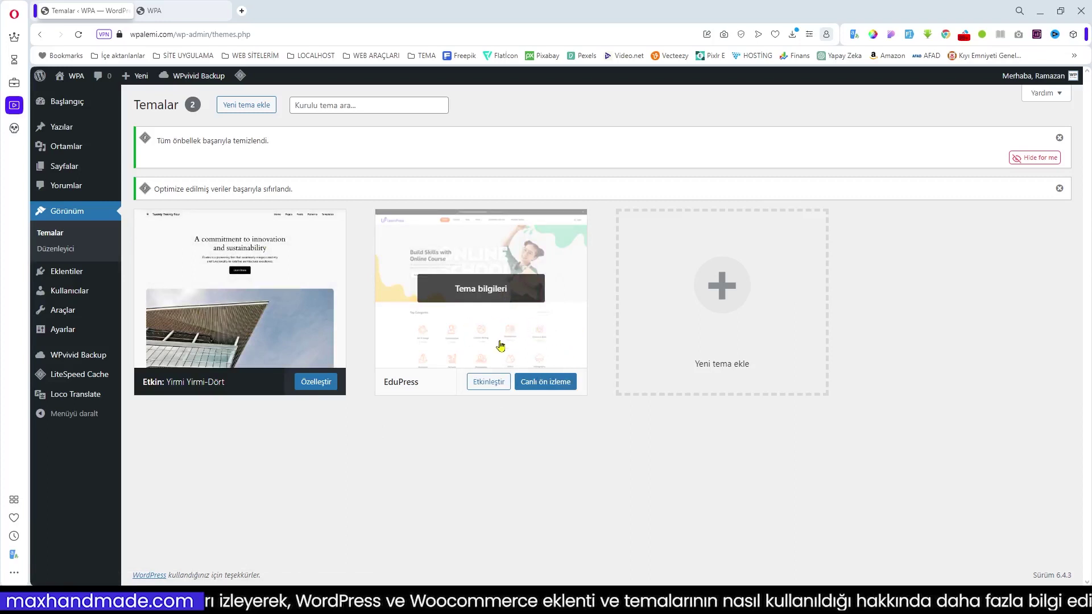
left_click(489, 382)
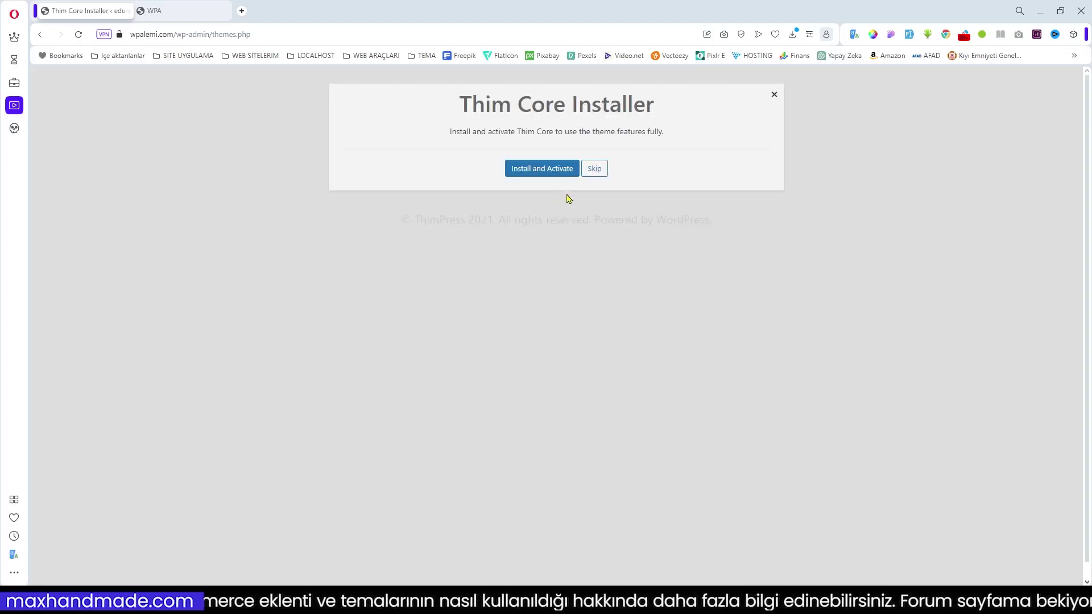
left_click(542, 169)
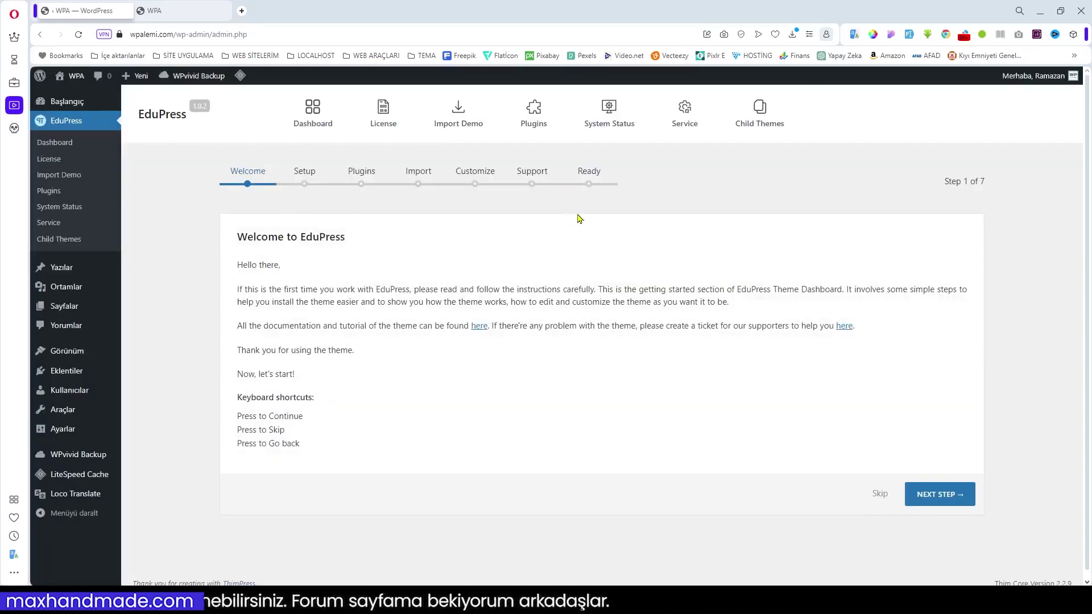
Step: Save the setup wizard's general settings and submit Contact Form 7, LearnPress and Thim Elementor Kit for installation and activation
key("Return")
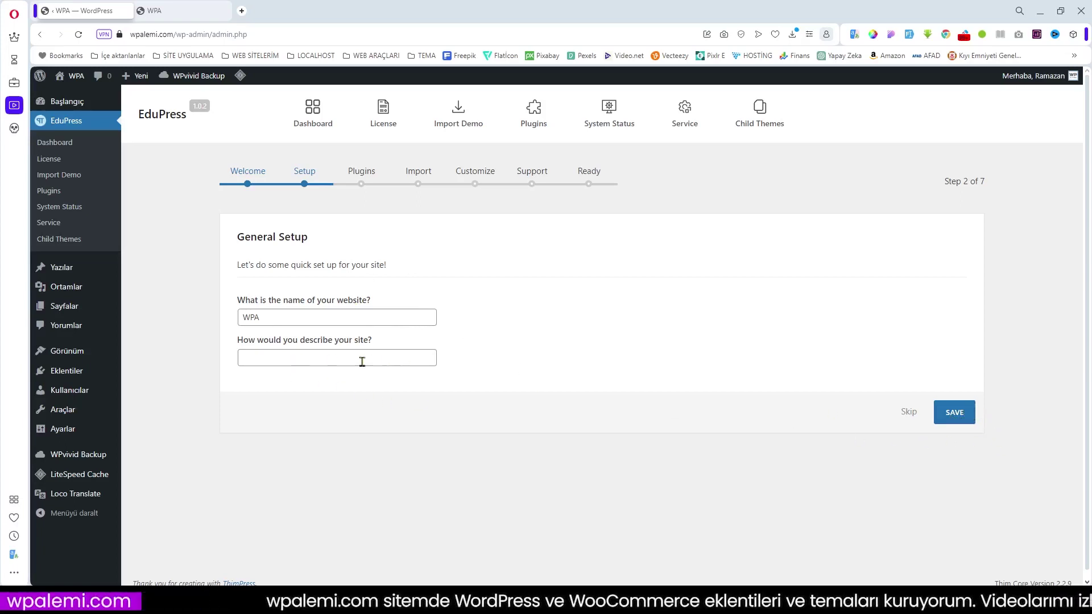
left_click(954, 412)
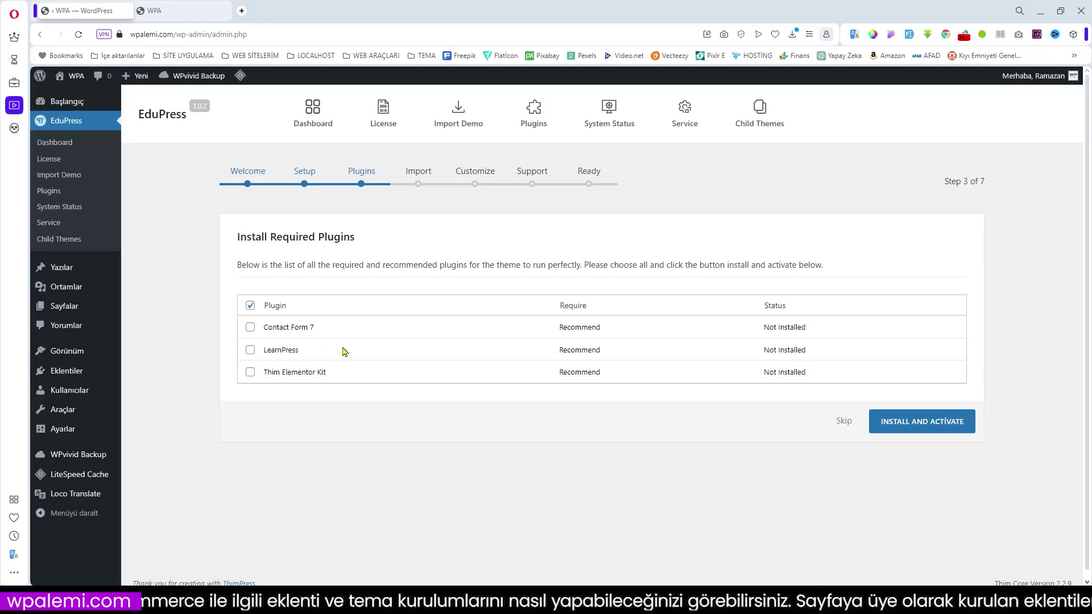
left_click(250, 328)
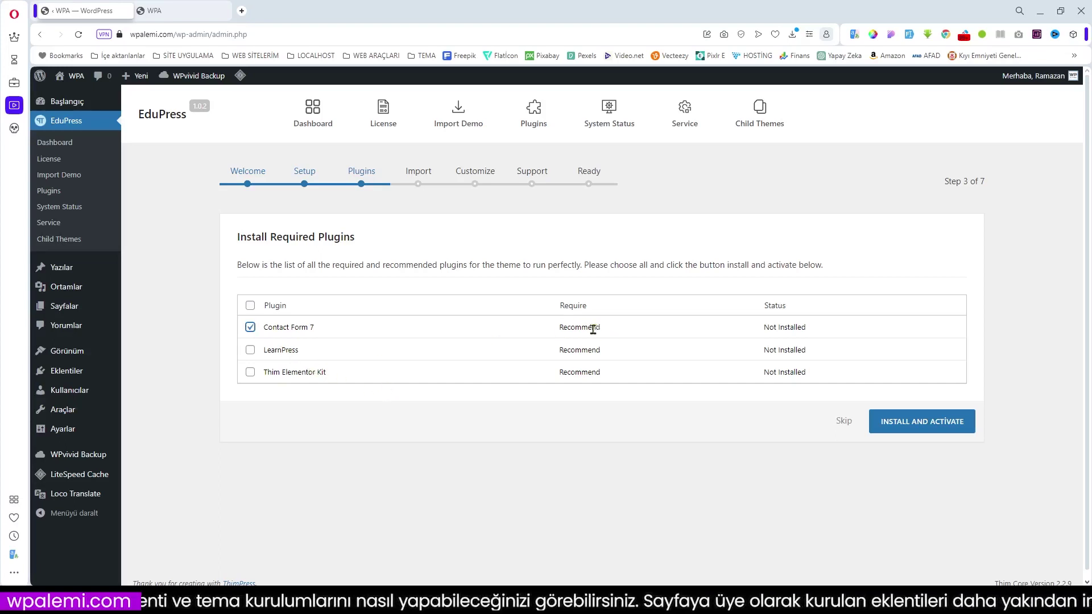
left_click(252, 350)
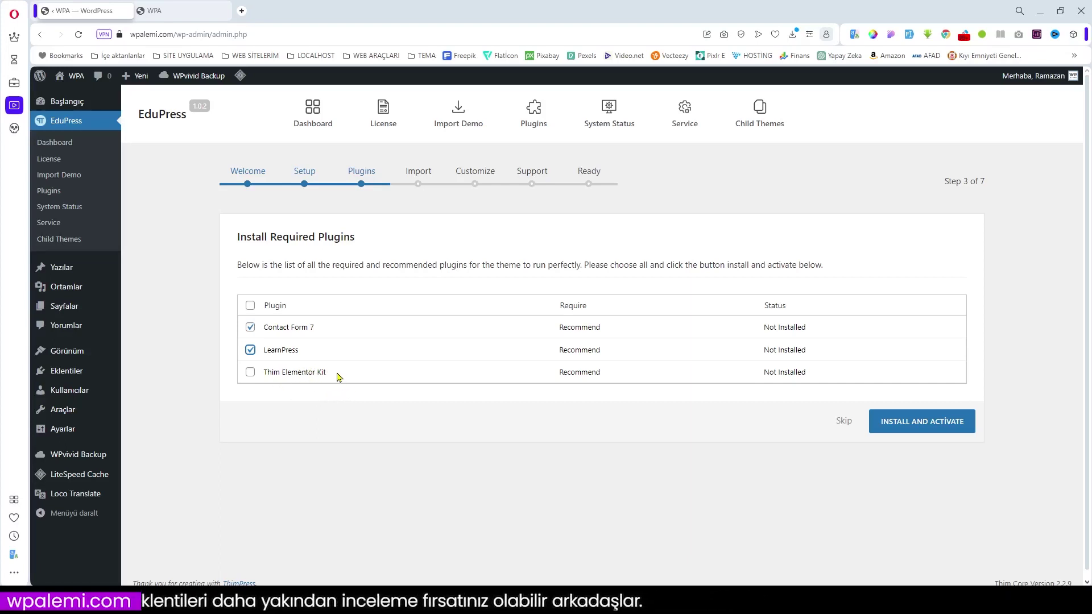
left_click(251, 373)
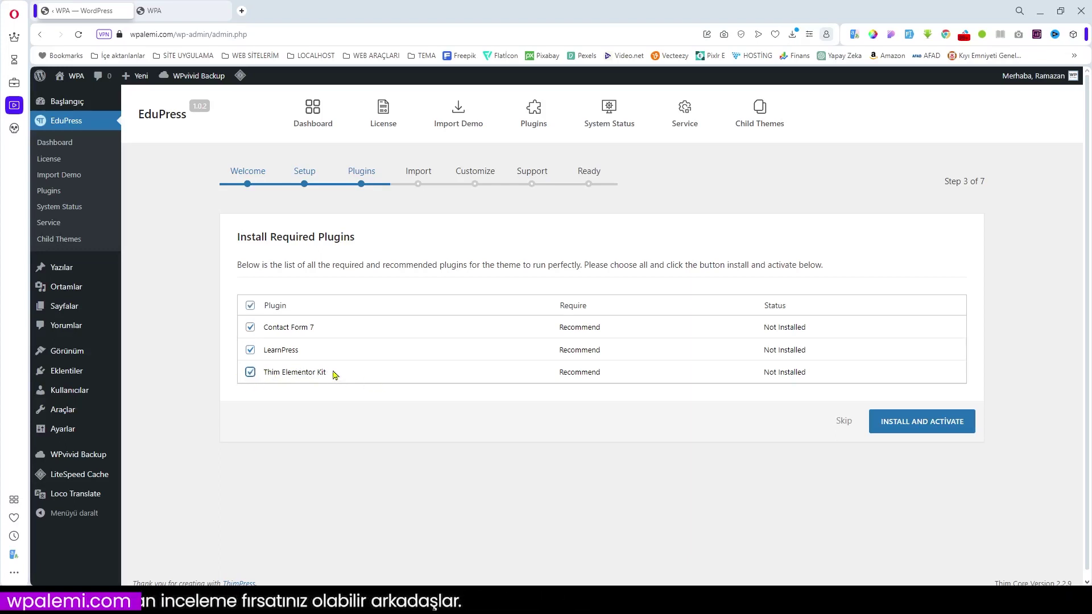
left_click(926, 427)
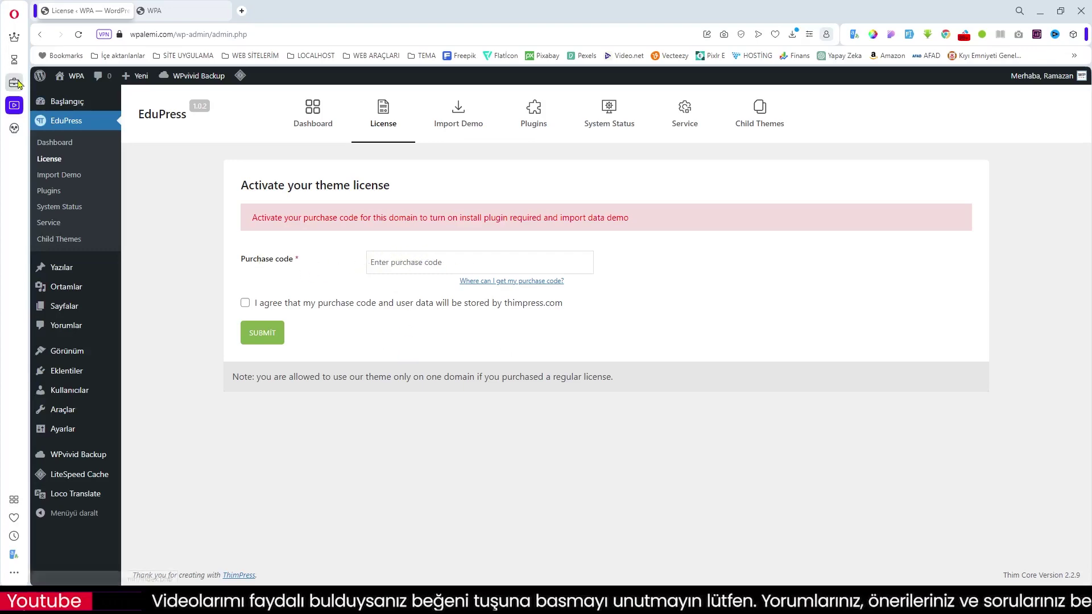
Step: Copy the purchase code from the ThimPress account, enter it in the theme's licence form, accept the data storage agreement and submit it
left_click(15, 83)
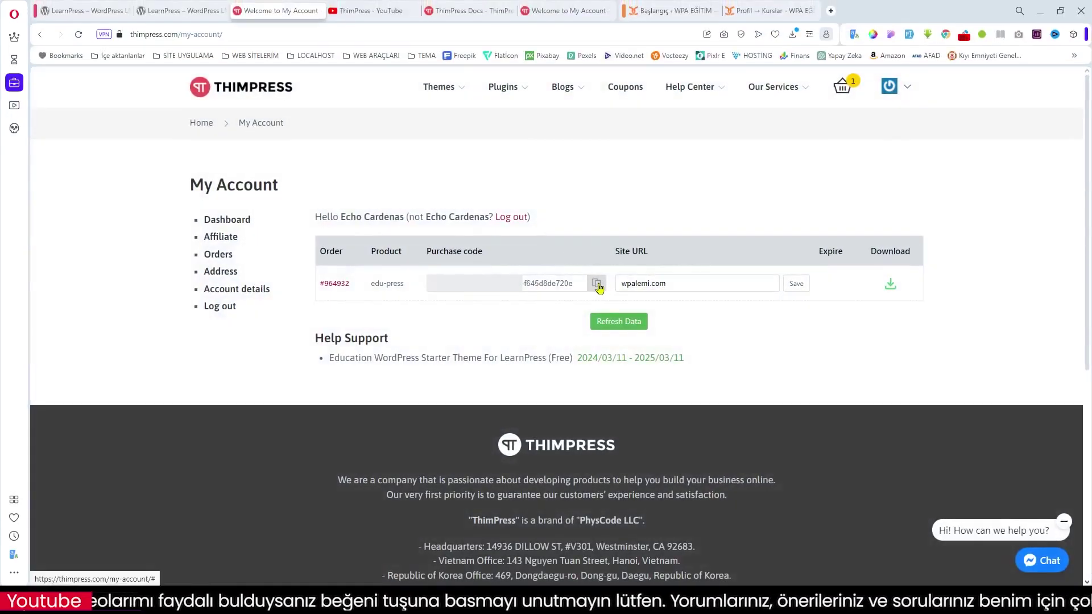
left_click(598, 288)
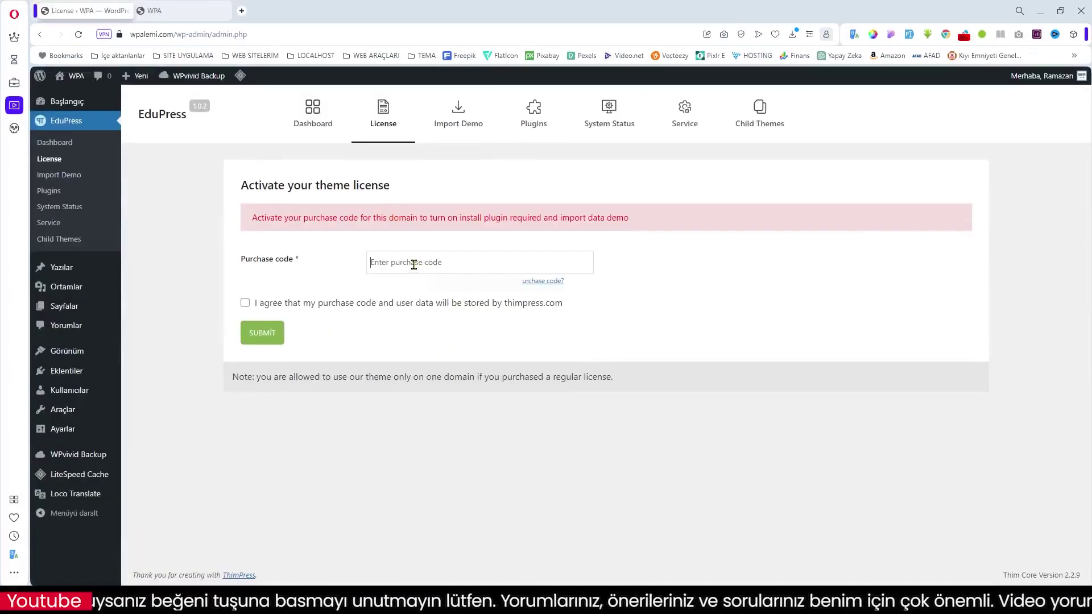
key("ctrl+v")
left_click(246, 303)
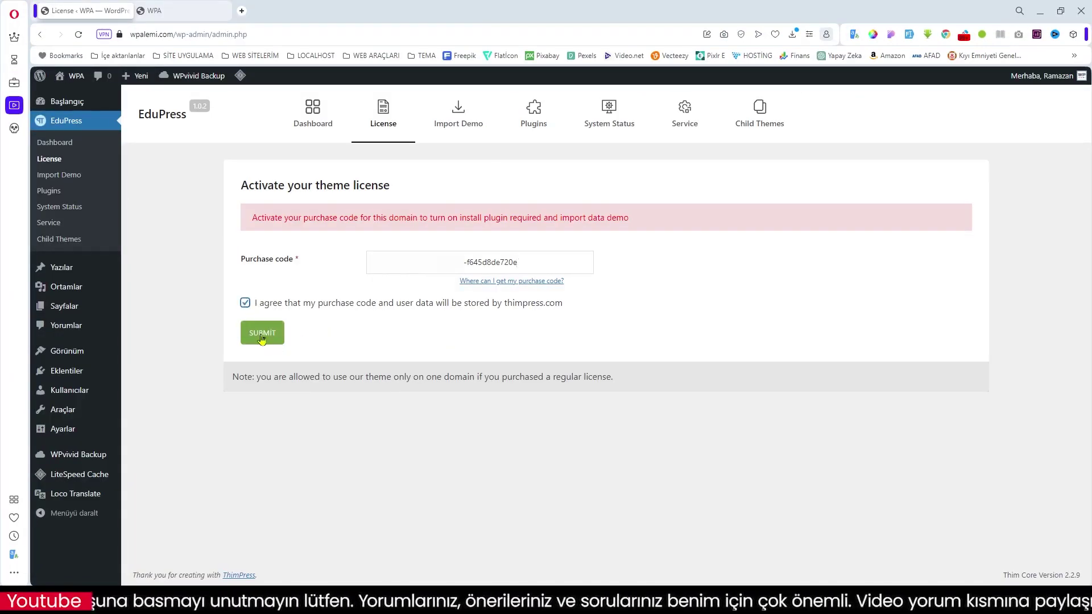
left_click(262, 337)
left_click_drag(256, 218, 420, 222)
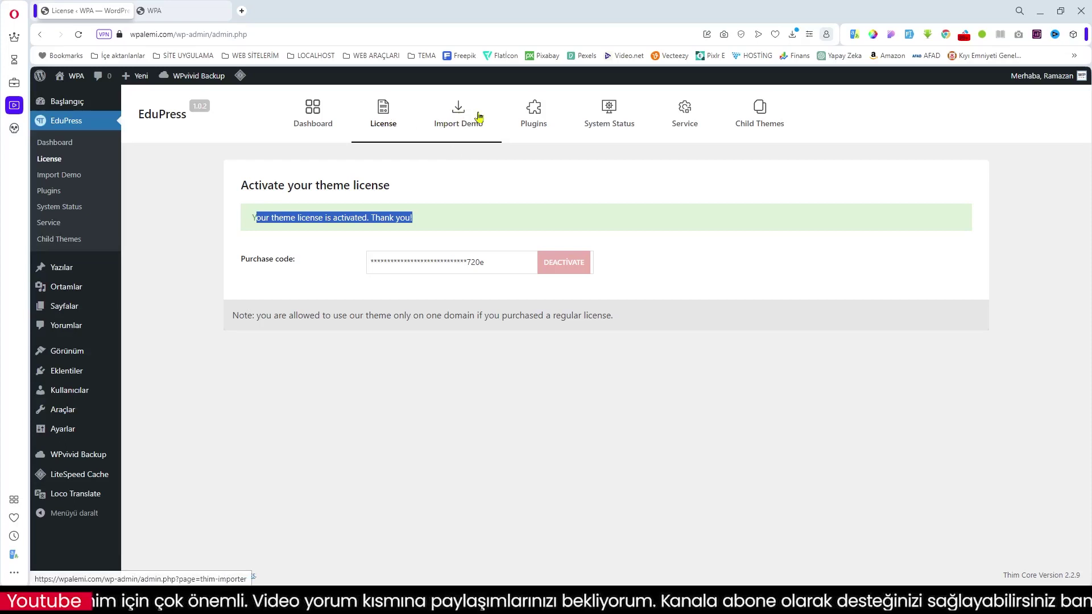
Step: Import Demo 1 with its required plugins, theme options, main content, media files and widgets
left_click(458, 116)
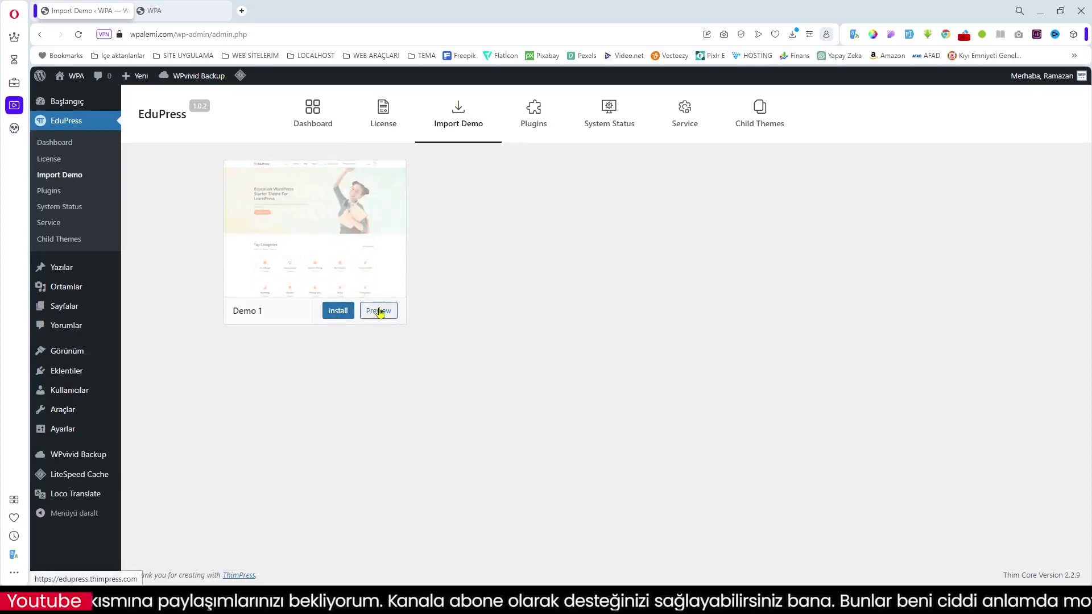
left_click(337, 314)
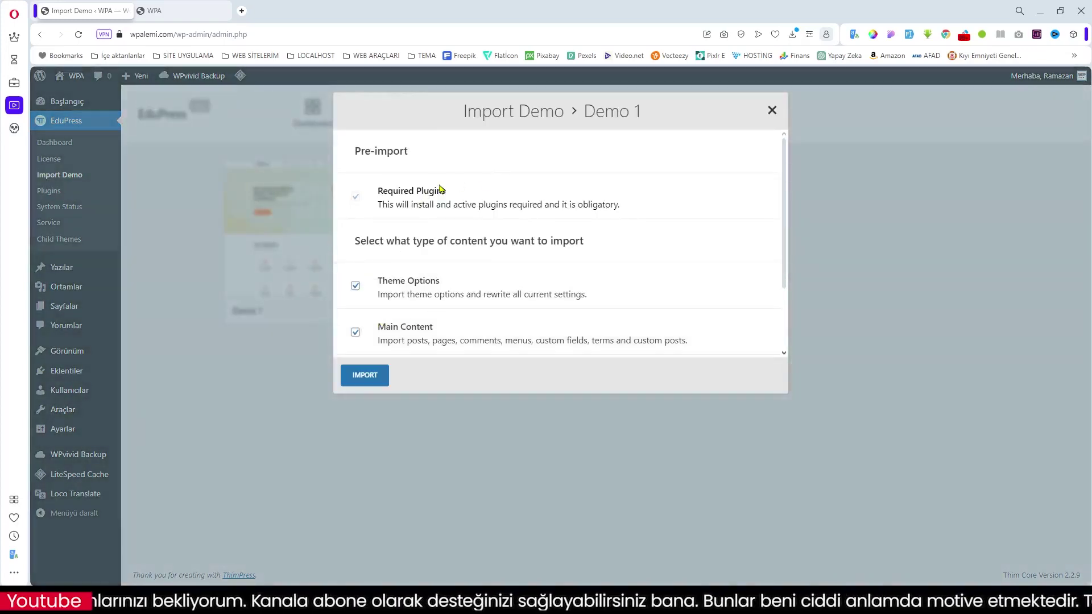
scroll(441, 194, "down", 2)
scroll(449, 273, "up", 2)
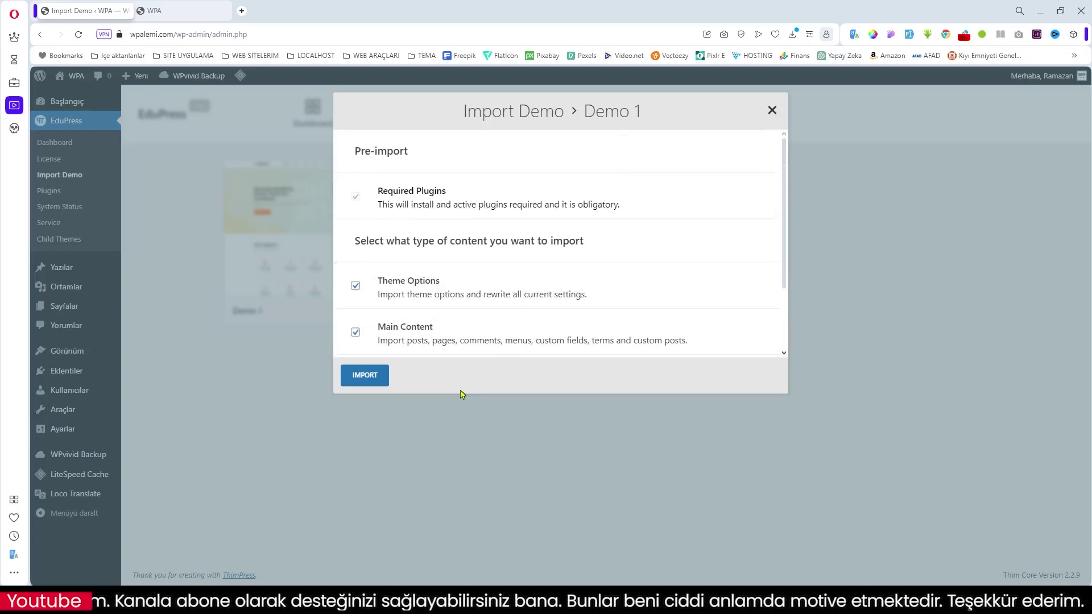
left_click(366, 378)
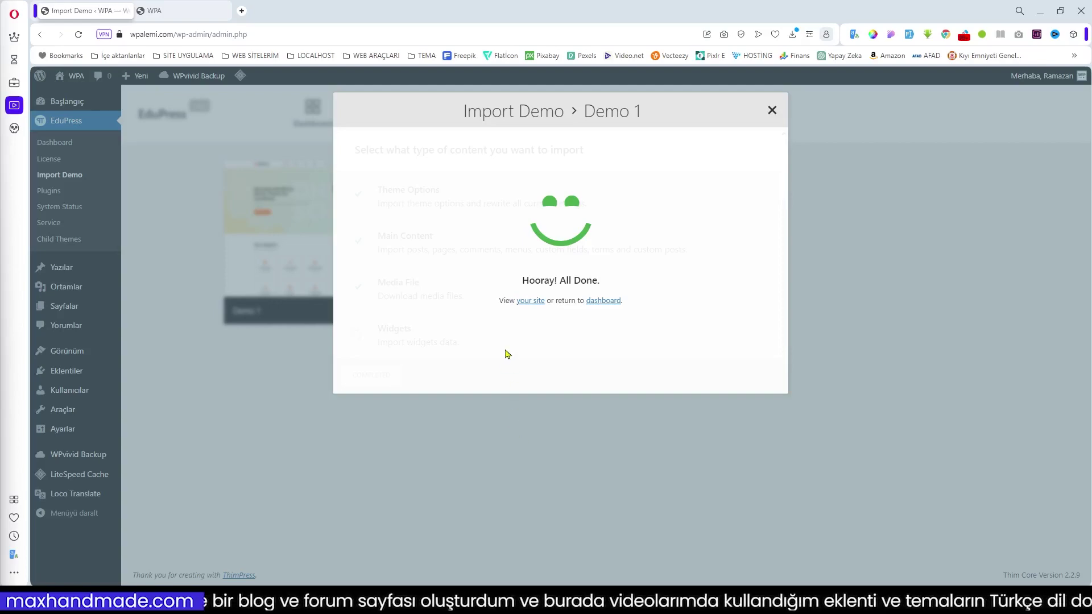
Step: Reload the site's front page and review the imported demo's hero, courses, add-ons and latest articles sections
left_click(187, 16)
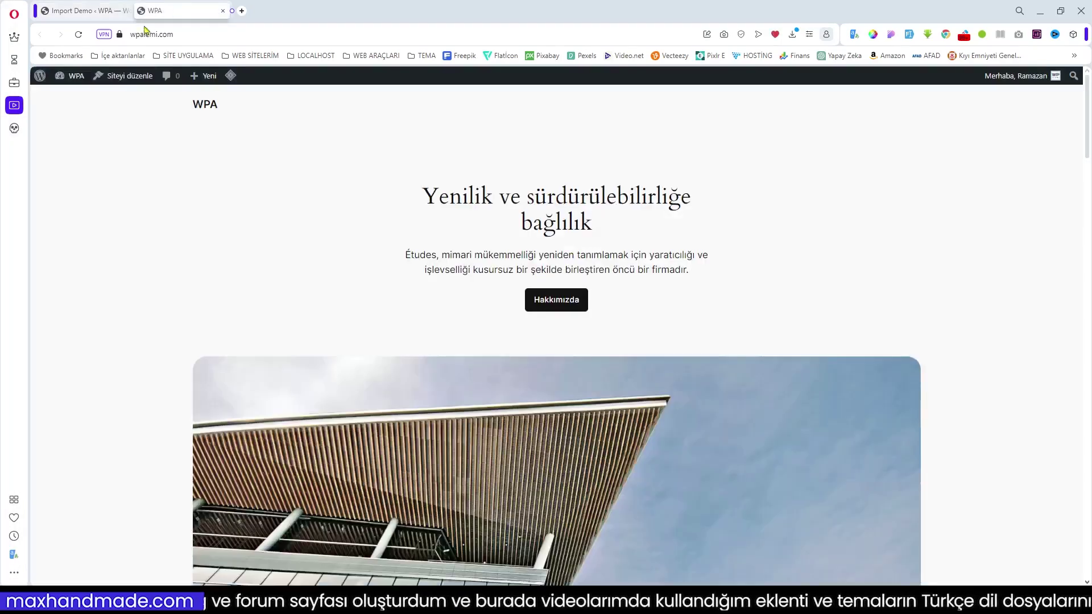
left_click(79, 34)
scroll(635, 226, "down", 7)
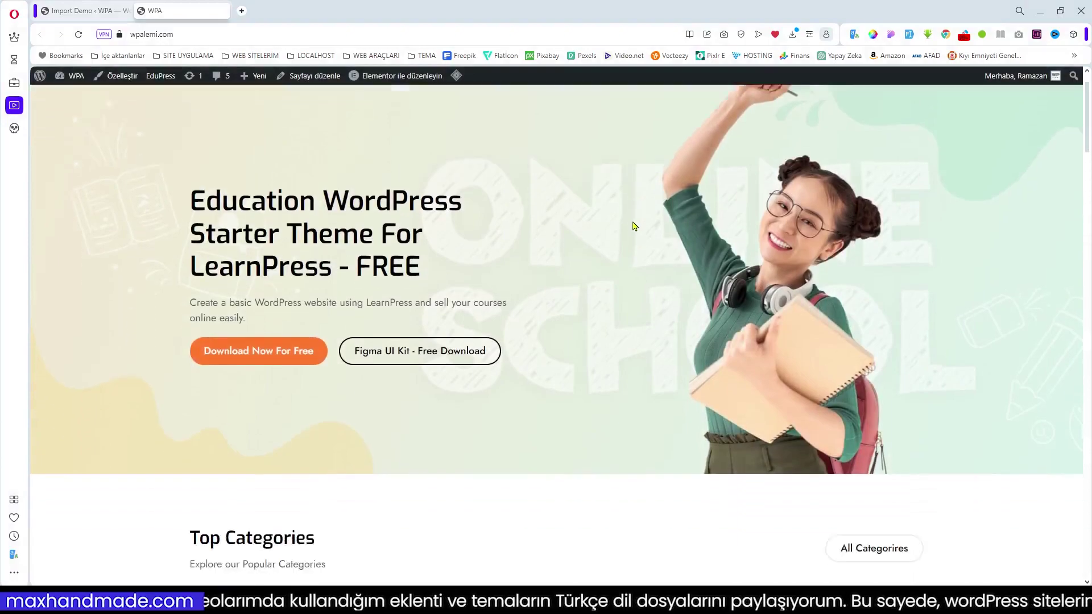
scroll(635, 226, "down", 18)
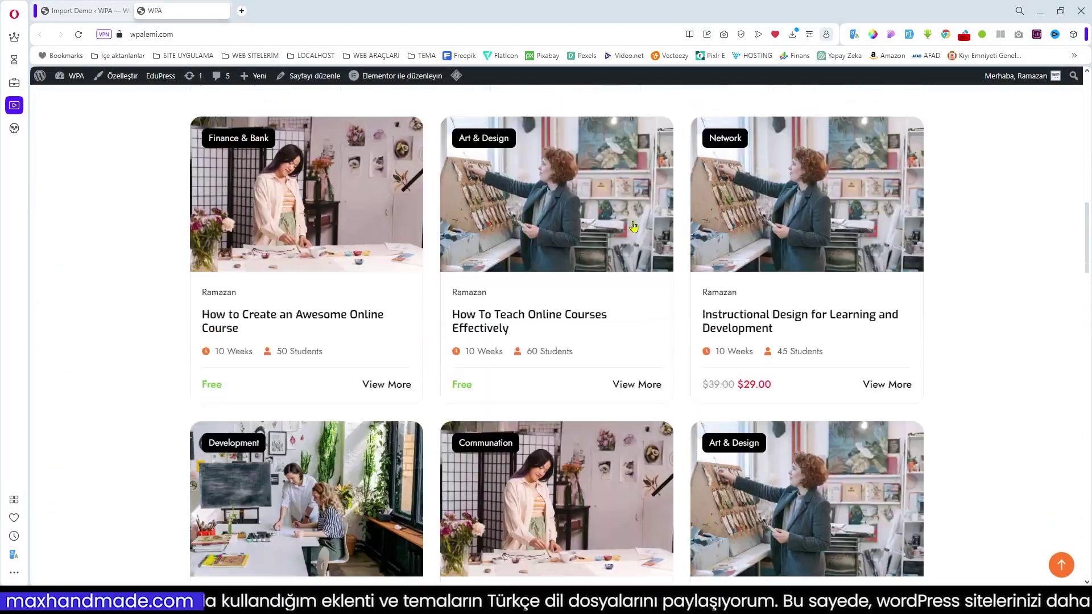
scroll(635, 226, "down", 19)
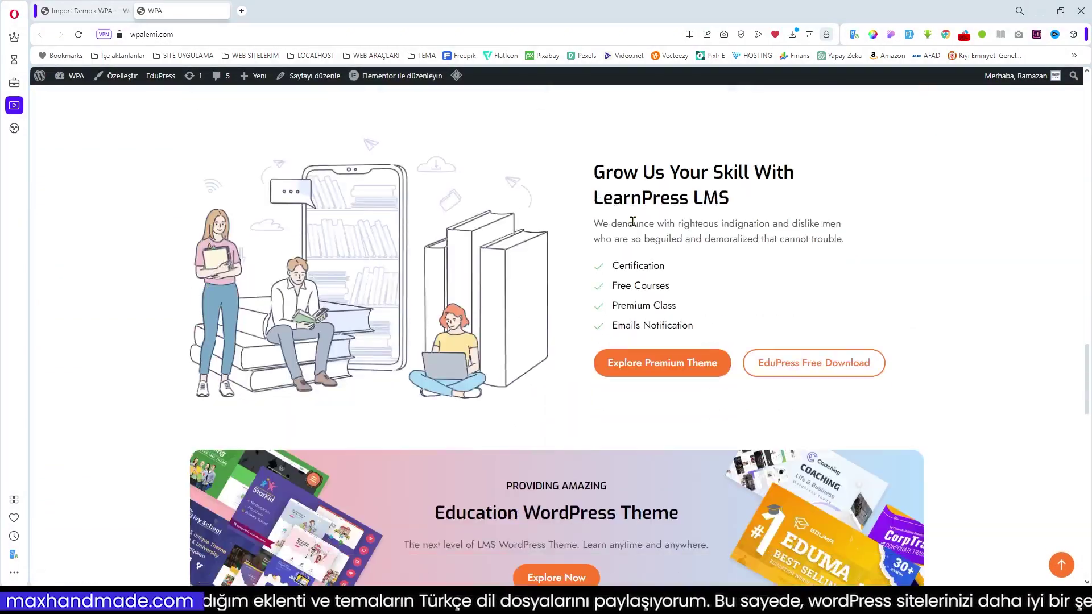
scroll(633, 221, "down", 16)
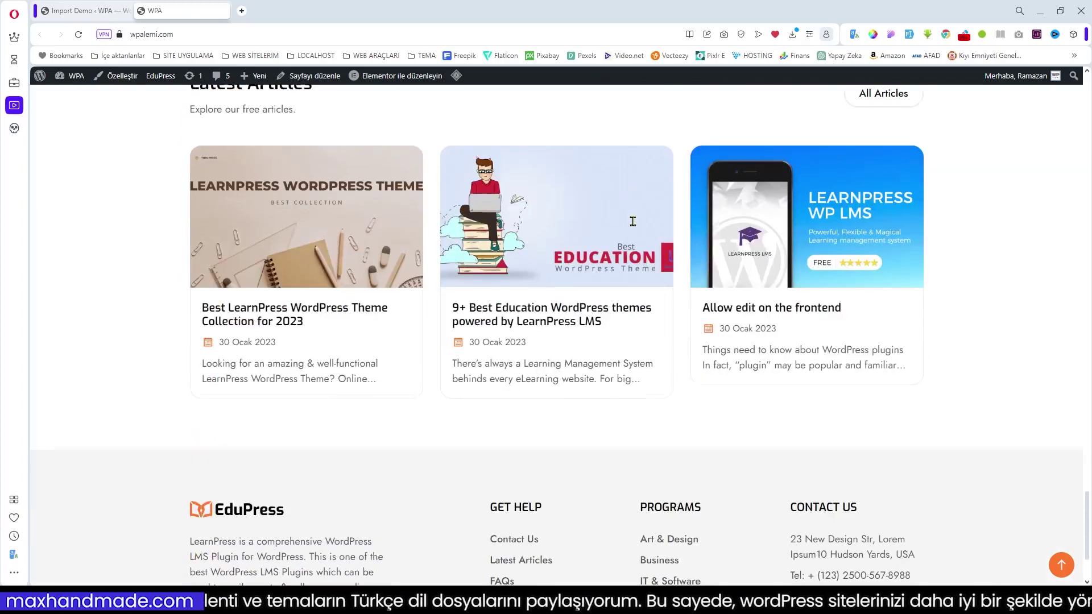
scroll(632, 221, "up", 8)
scroll(633, 221, "up", 20)
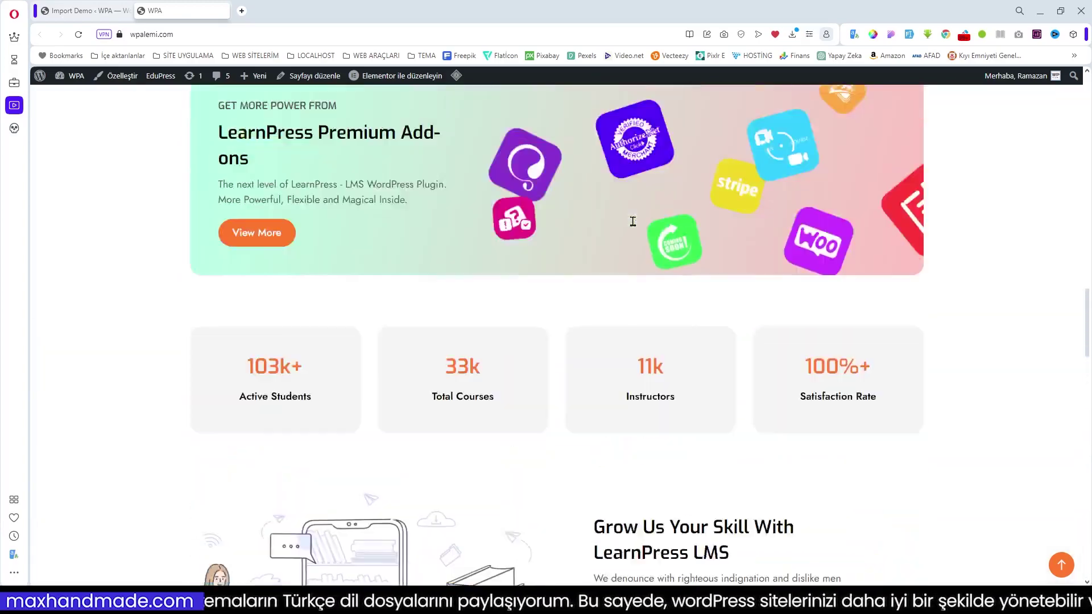
scroll(633, 221, "up", 10)
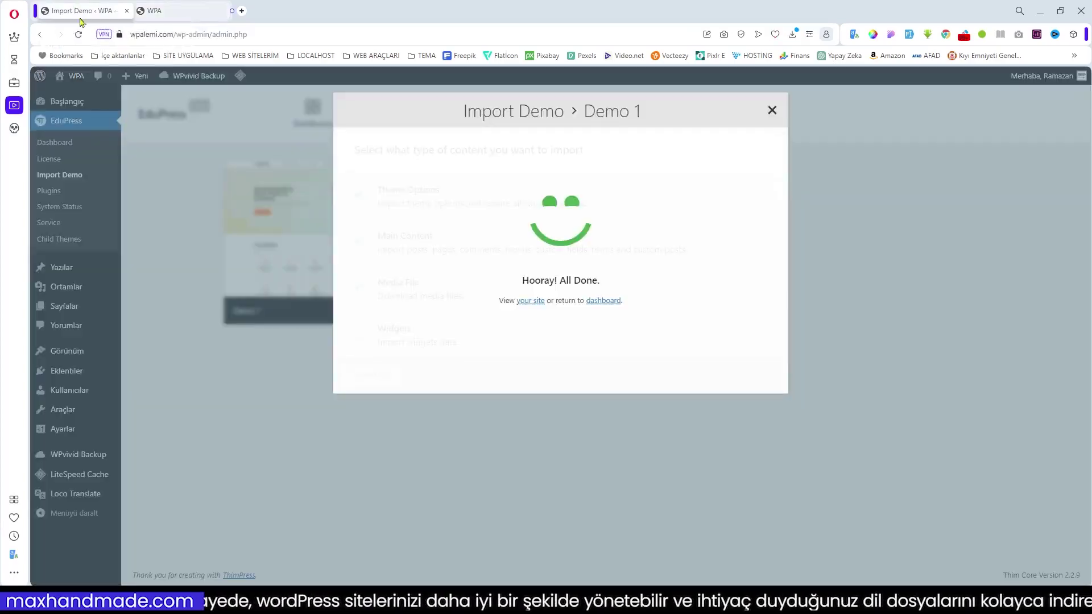
Step: Close the demo import dialog and review the EduPress theme's plugin list
left_click(772, 110)
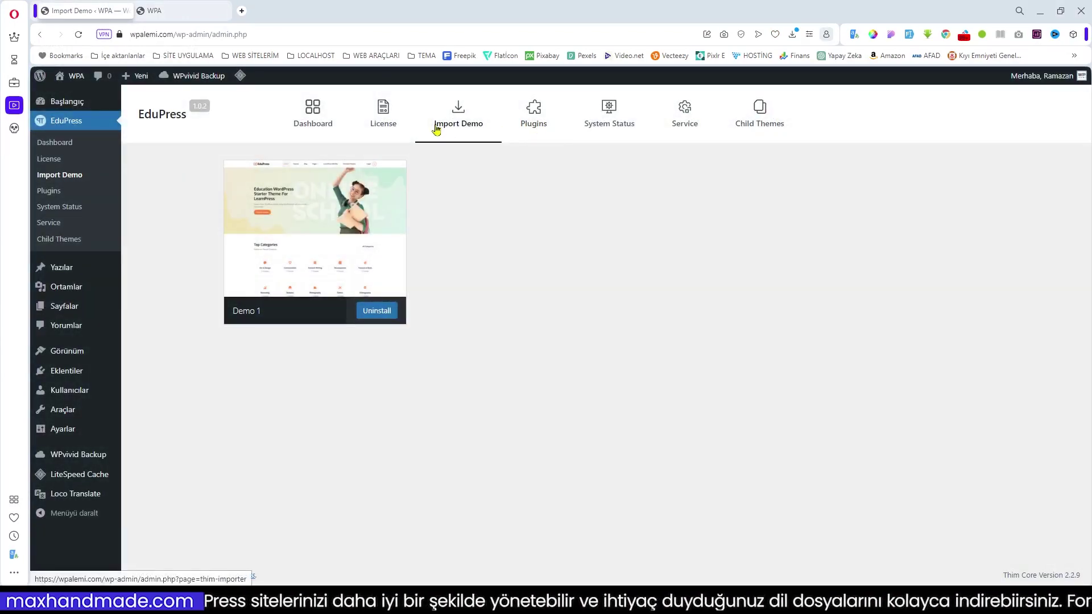
left_click(538, 112)
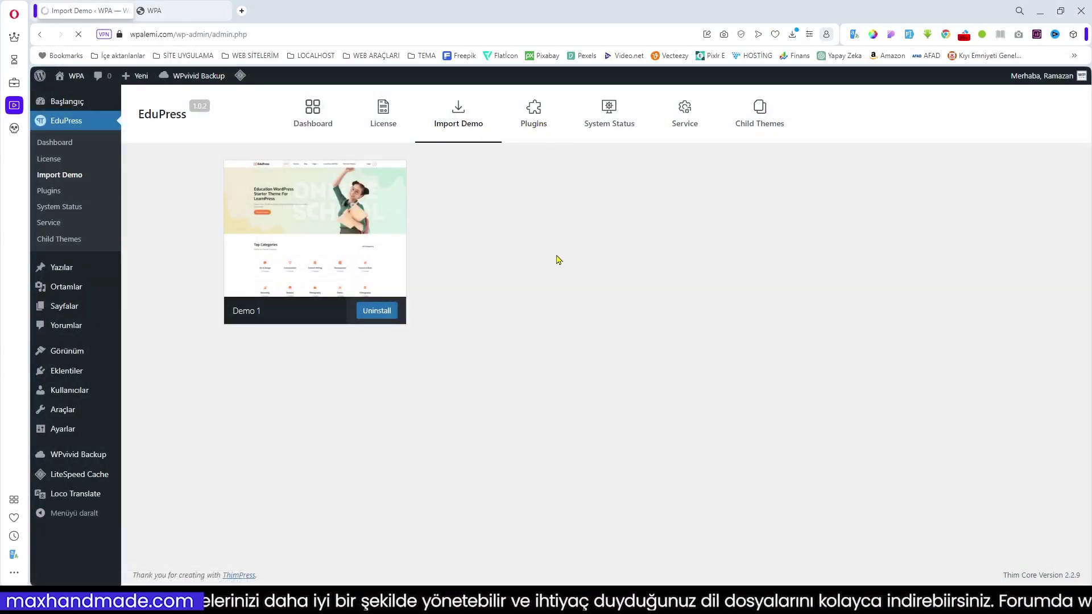
scroll(411, 241, "down", 1)
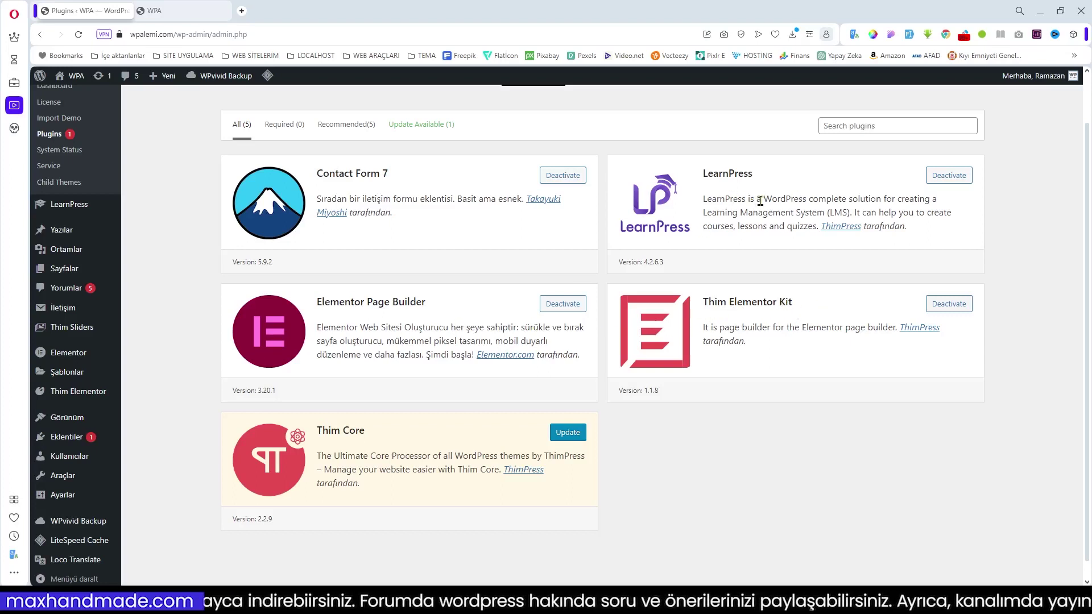
Step: Update the Thim Core plugin in the EduPress plugin list
left_click(569, 433)
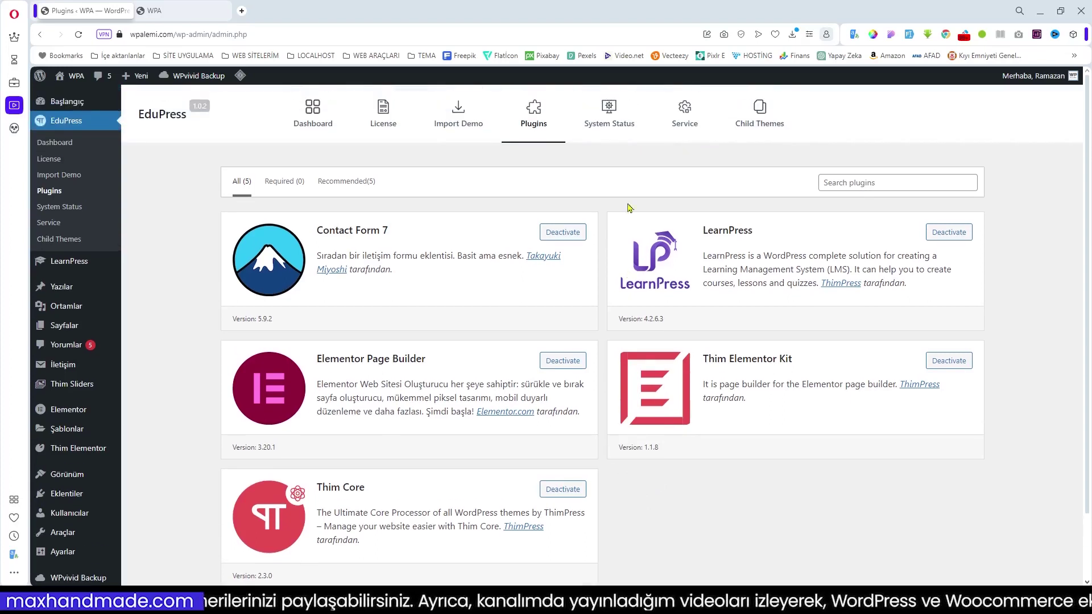
Step: Review the EduPress theme's System Status, Service and Child Themes pages
left_click(616, 118)
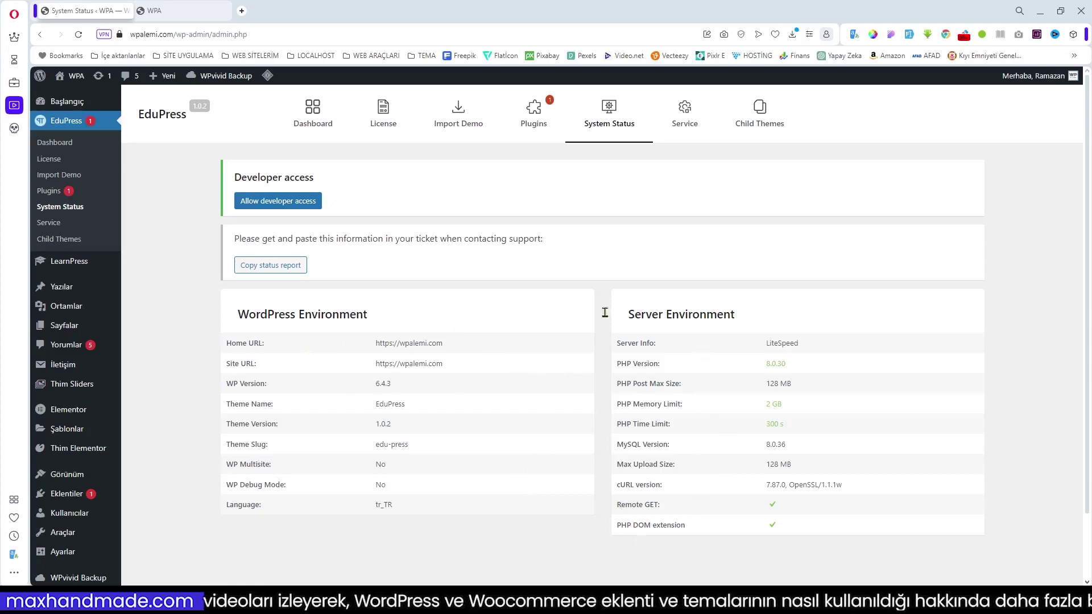
left_click(684, 114)
scroll(608, 284, "down", 3)
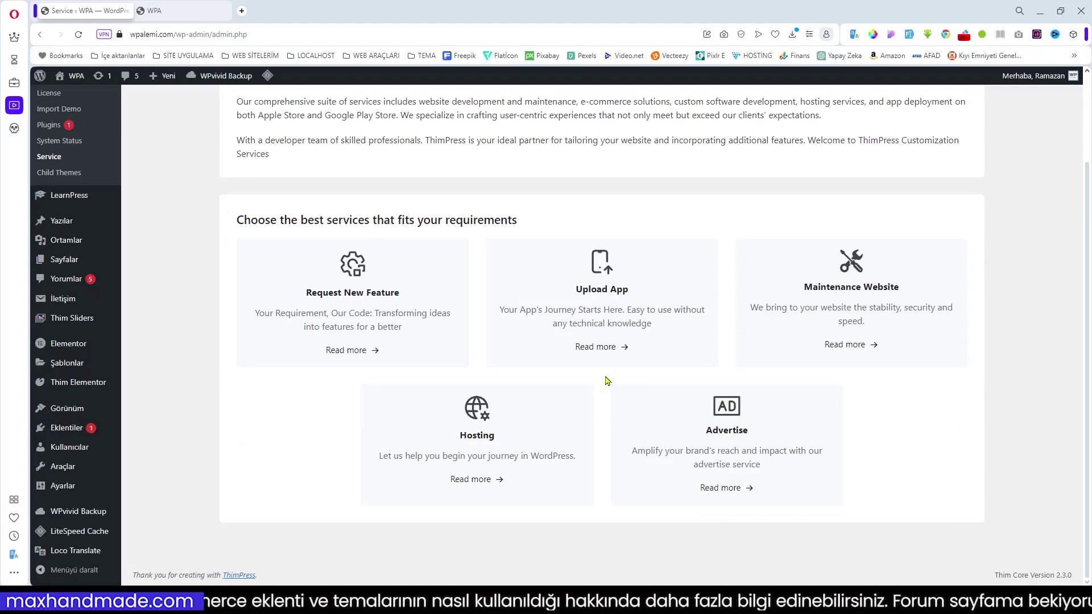
scroll(677, 307, "up", 2)
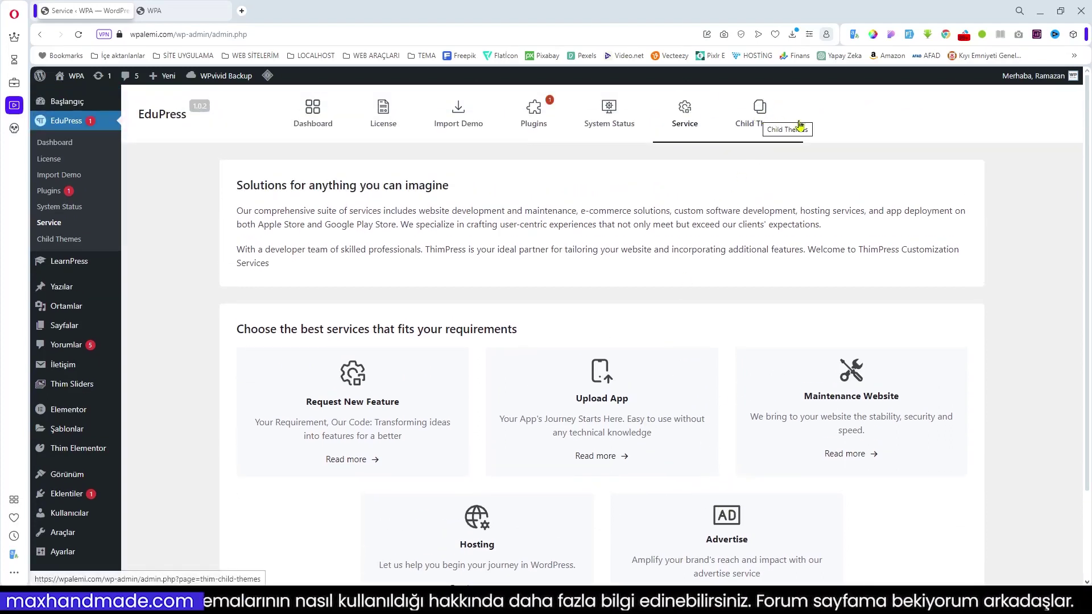
left_click(762, 116)
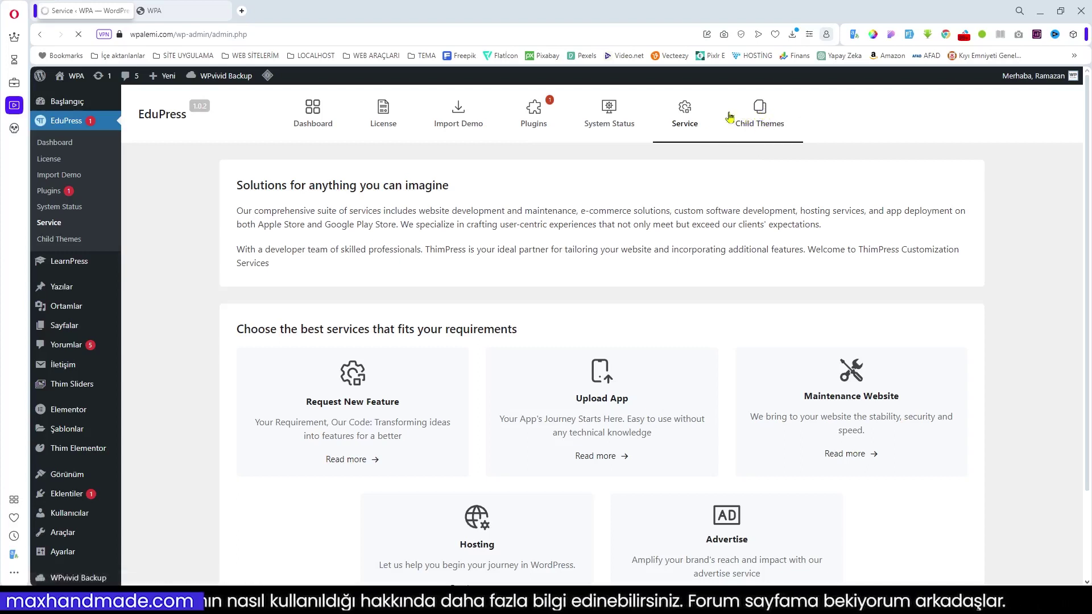
mouse_move(338, 256)
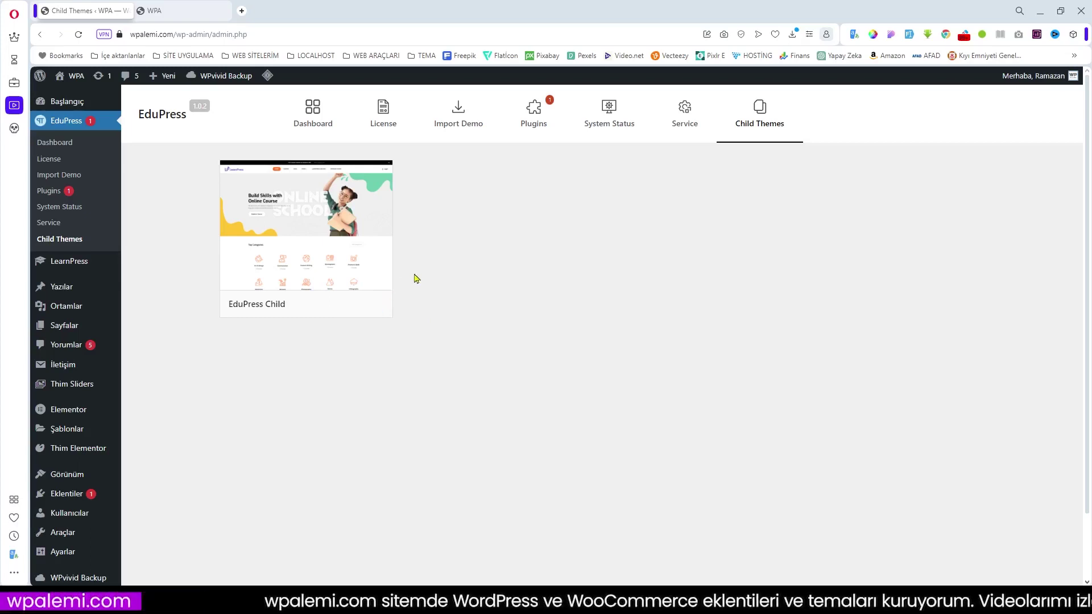
mouse_move(302, 266)
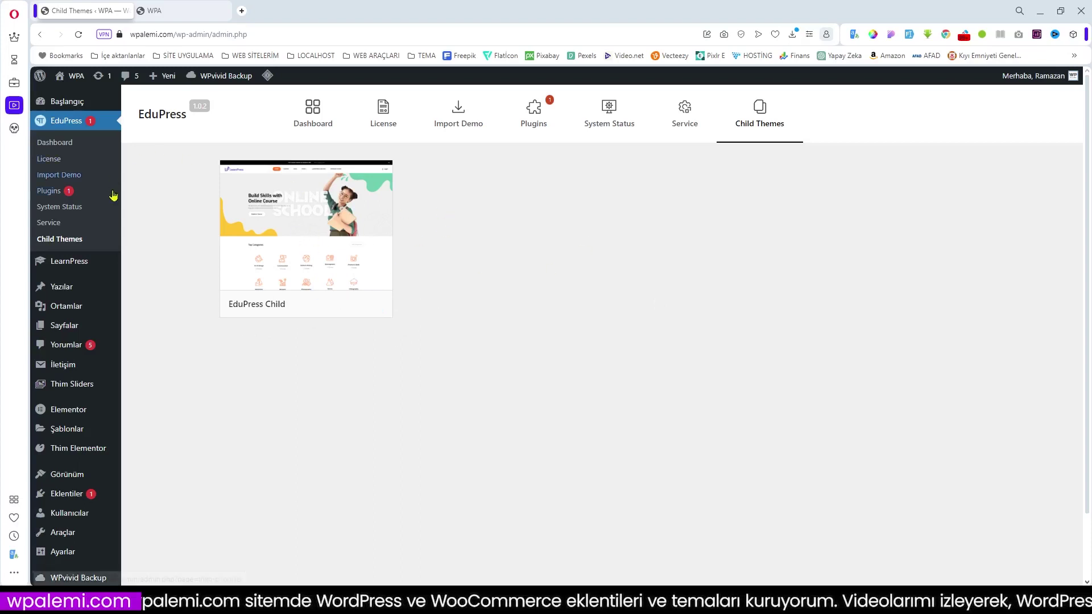
Step: Look over the EduPress dashboard and the admin options offered by LearnPress, Thim Sliders and Thim Elementor
left_click(62, 146)
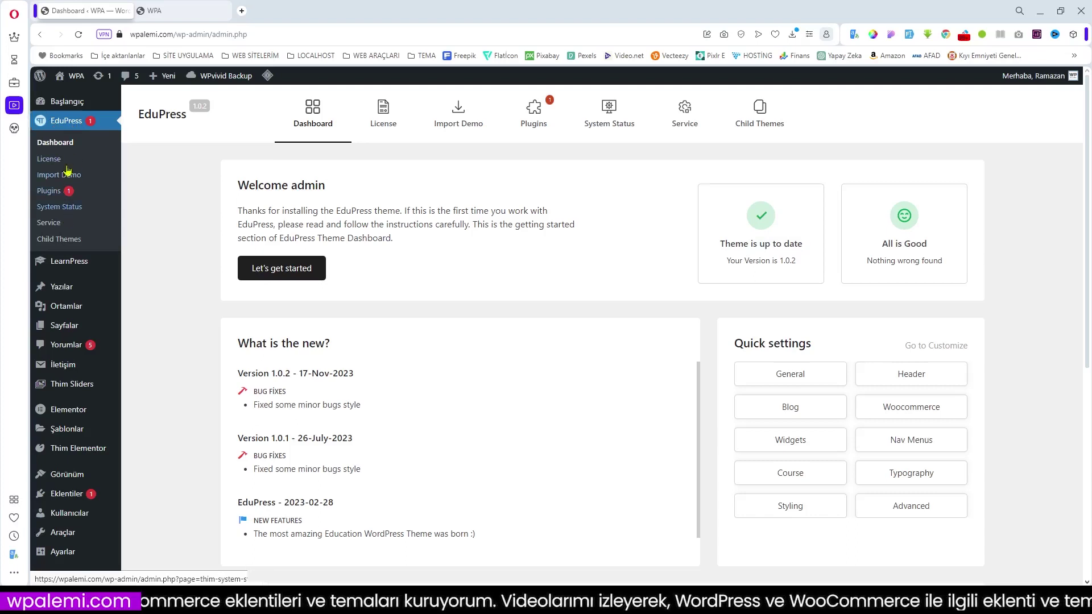
mouse_move(79, 264)
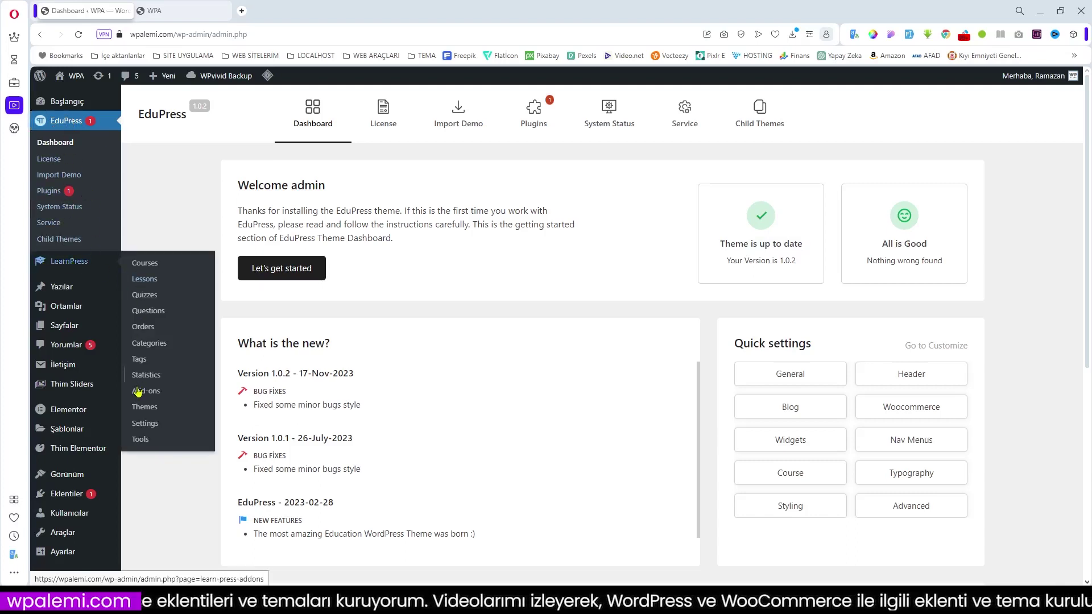
scroll(144, 285, "down", 1)
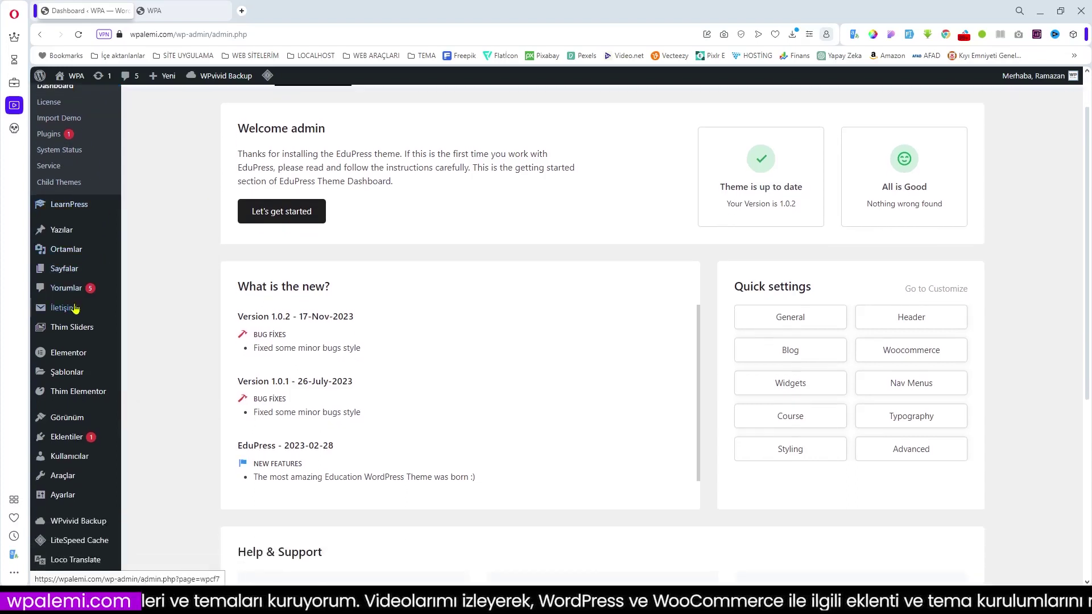
mouse_move(61, 333)
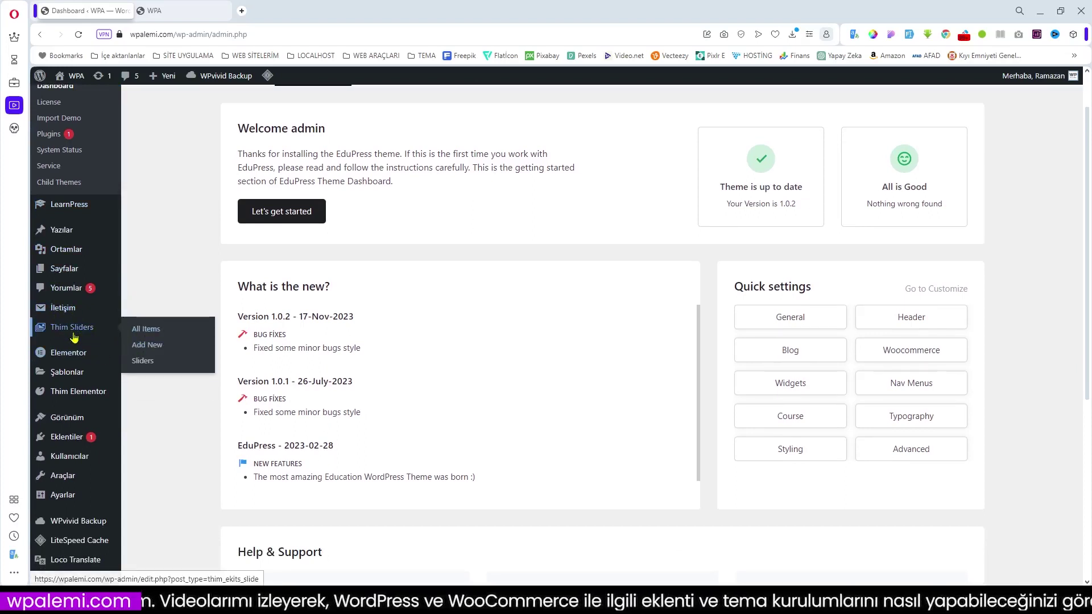
mouse_move(72, 401)
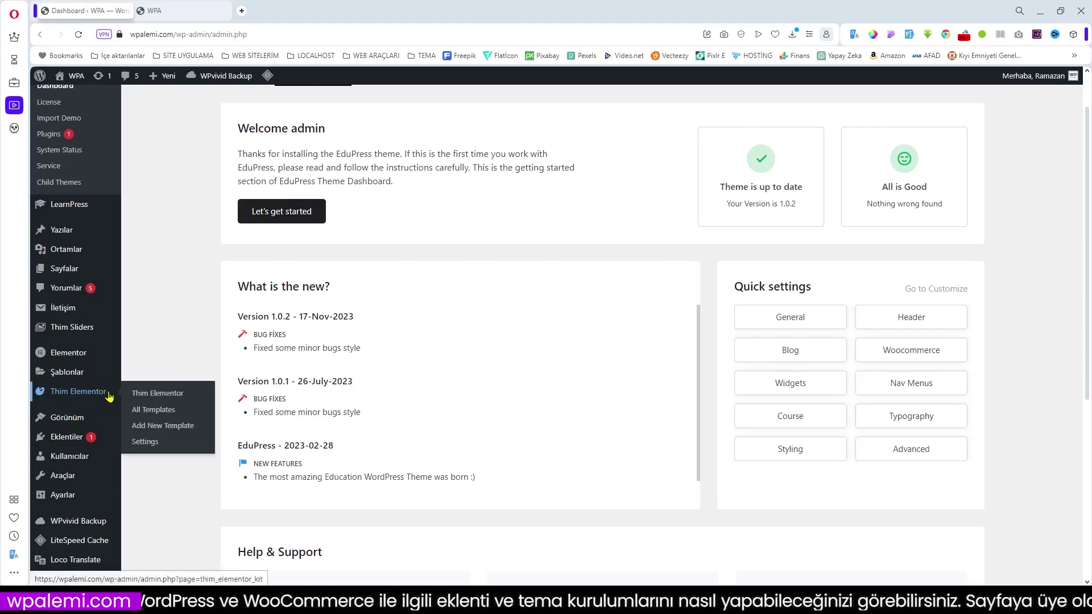
scroll(468, 379, "up", 1)
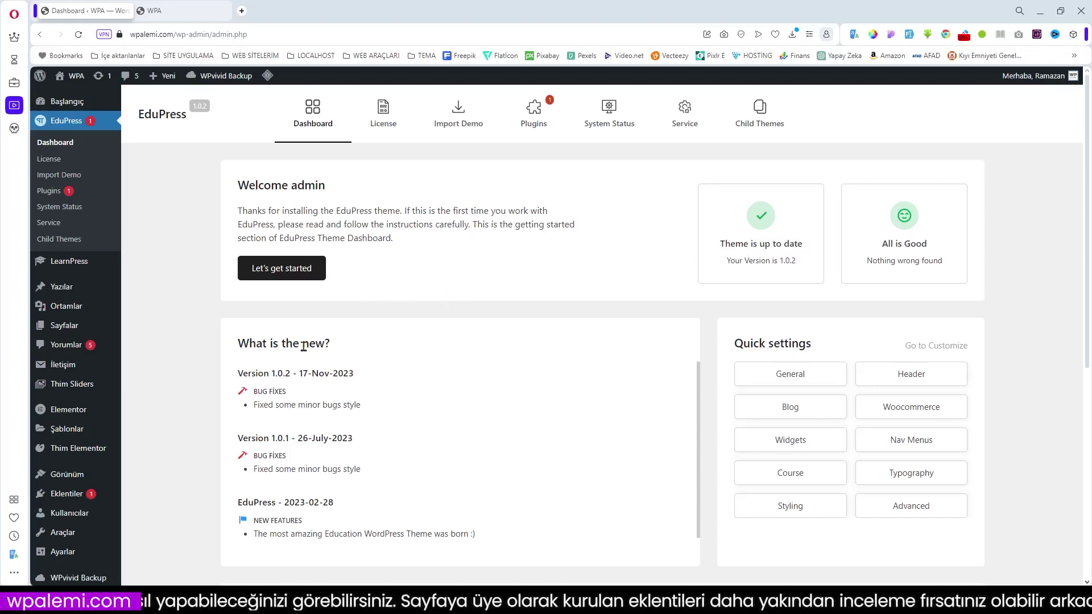
Step: In Loco Translate, open the EduPress theme's edu-press.pot template, sync it with the source code and save it
mouse_move(79, 578)
scroll(88, 521, "down", 2)
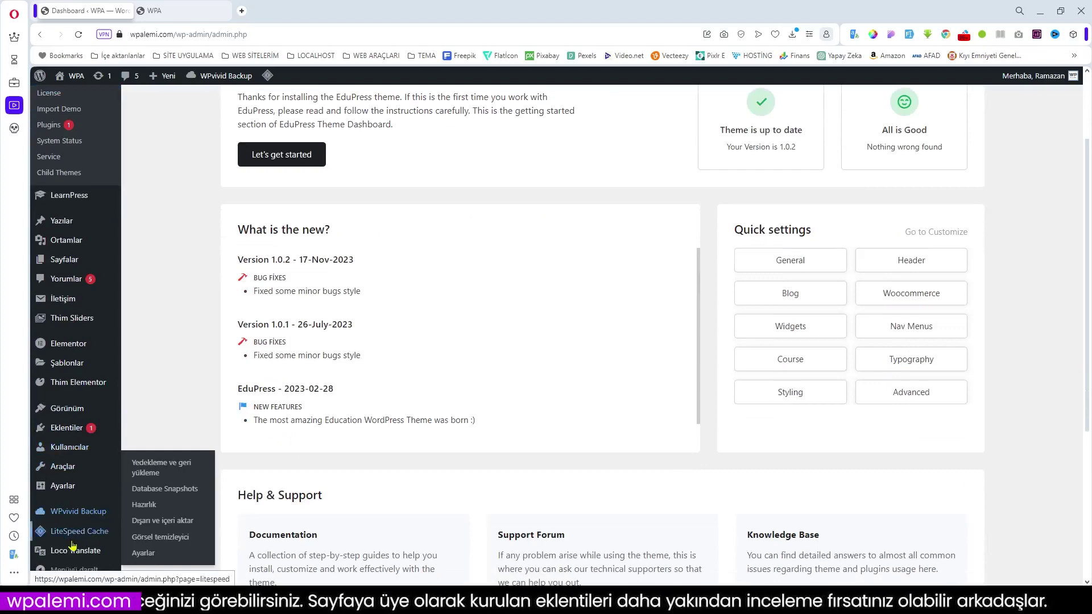
mouse_move(64, 554)
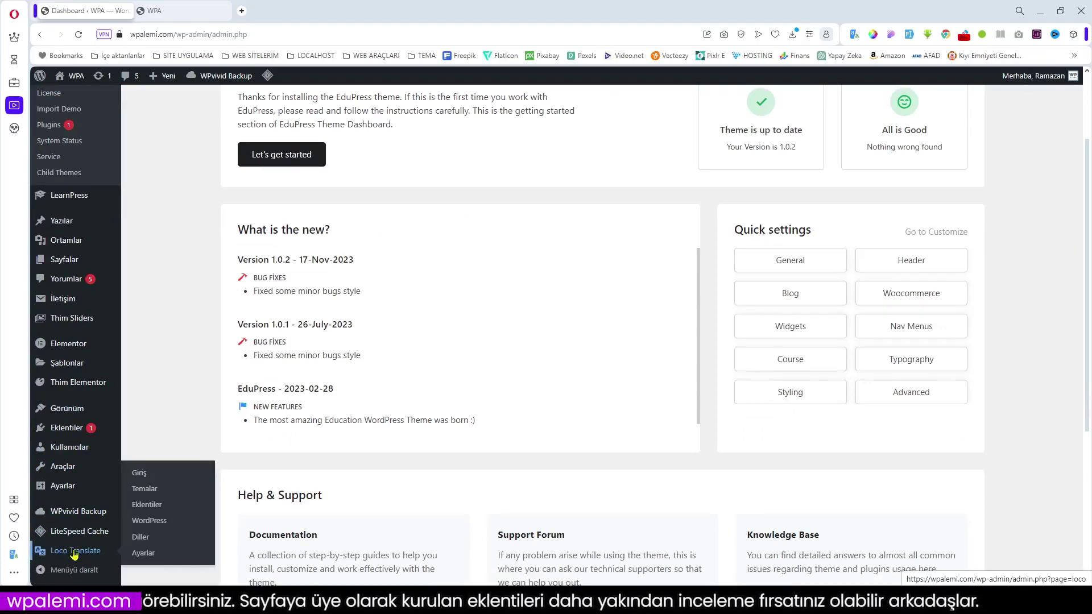
left_click(74, 555)
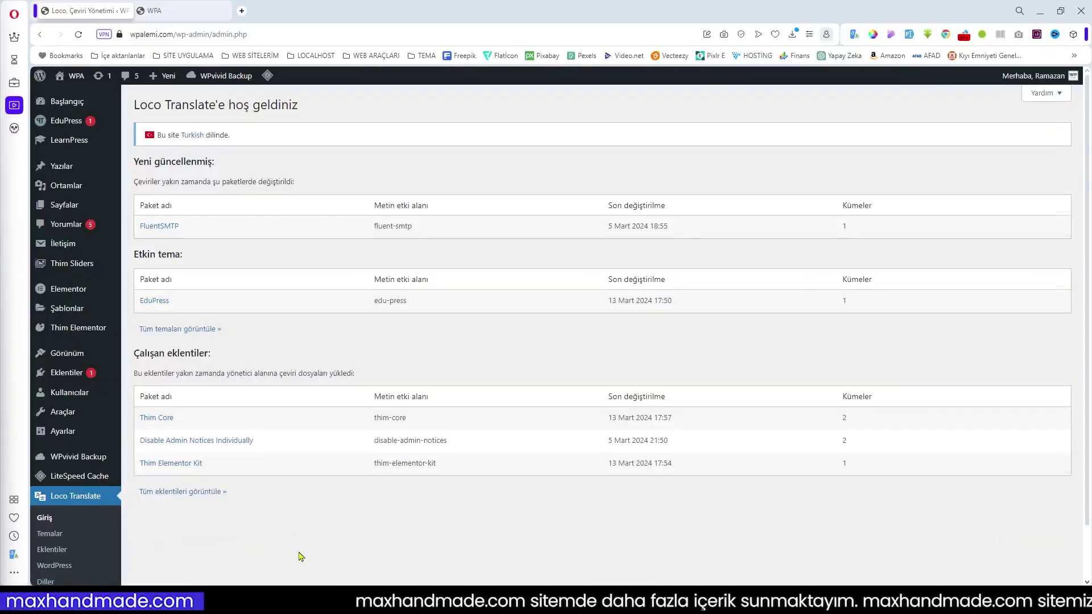
scroll(105, 486, "down", 2)
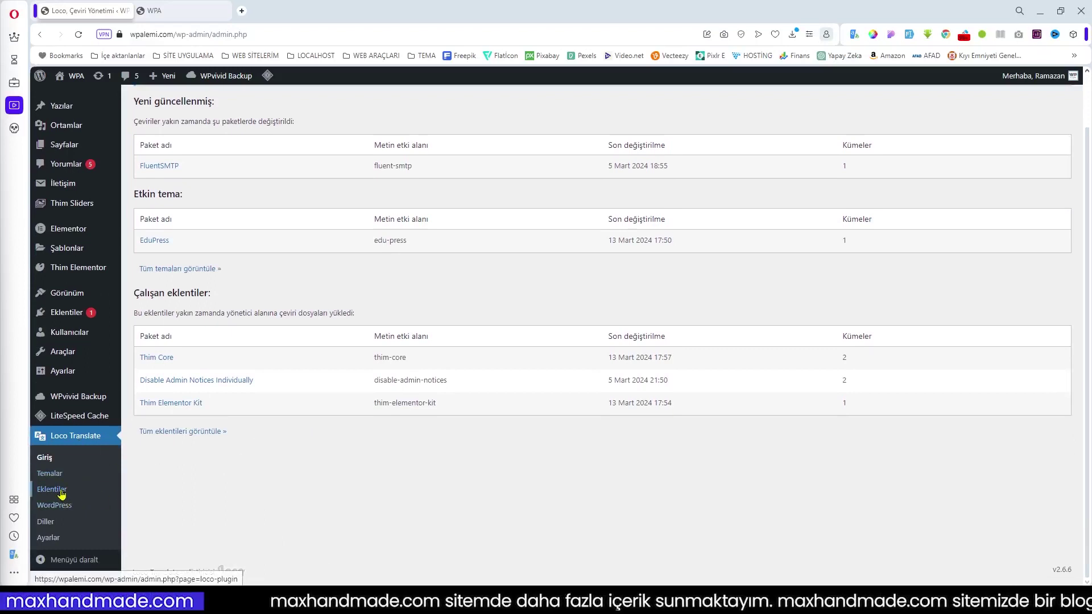
left_click(50, 473)
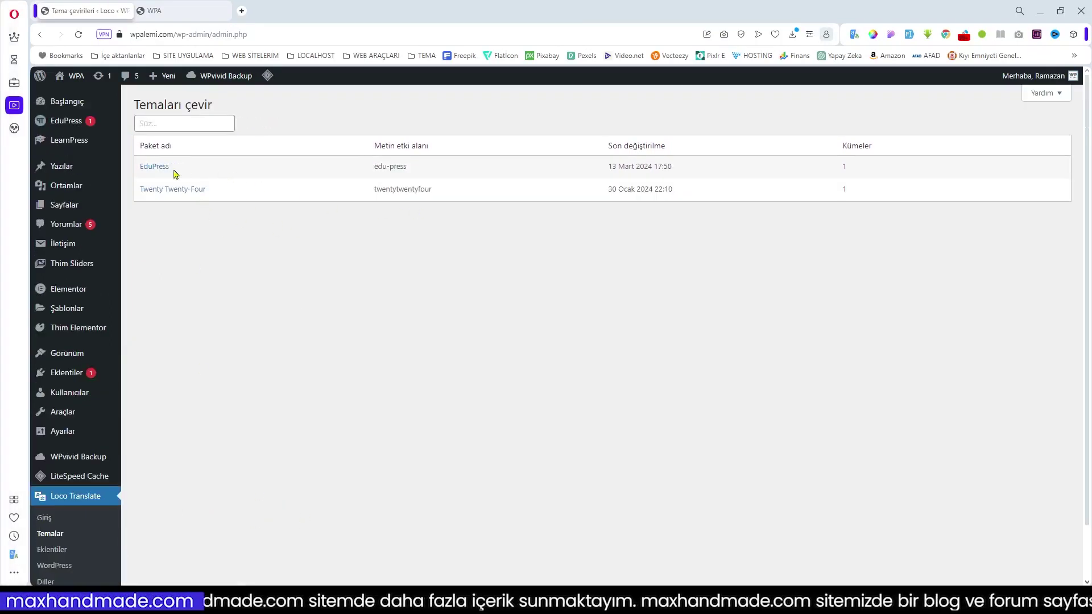
left_click(156, 168)
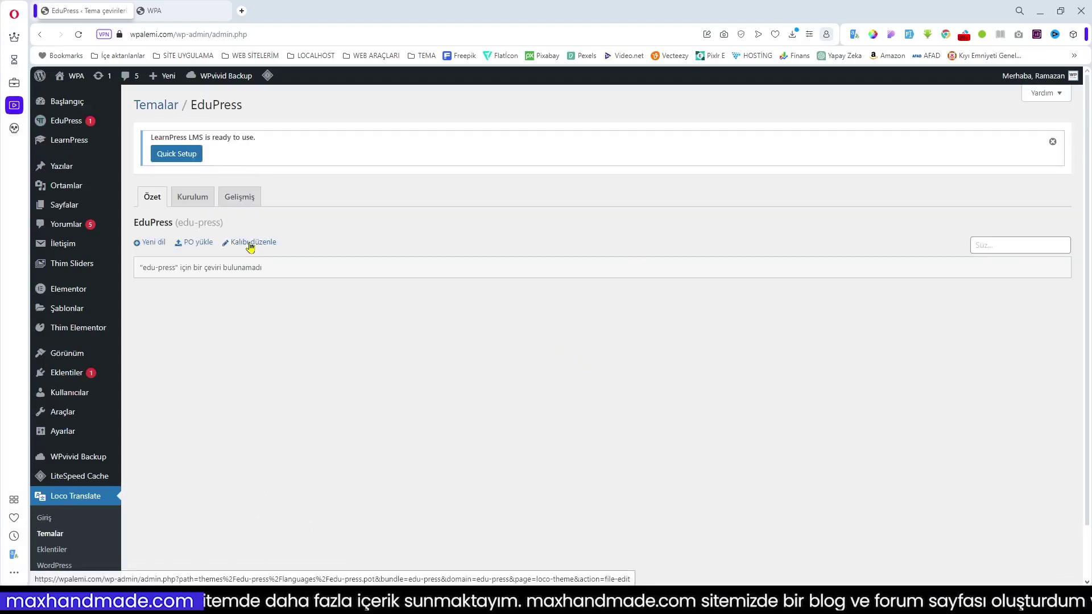
left_click(250, 243)
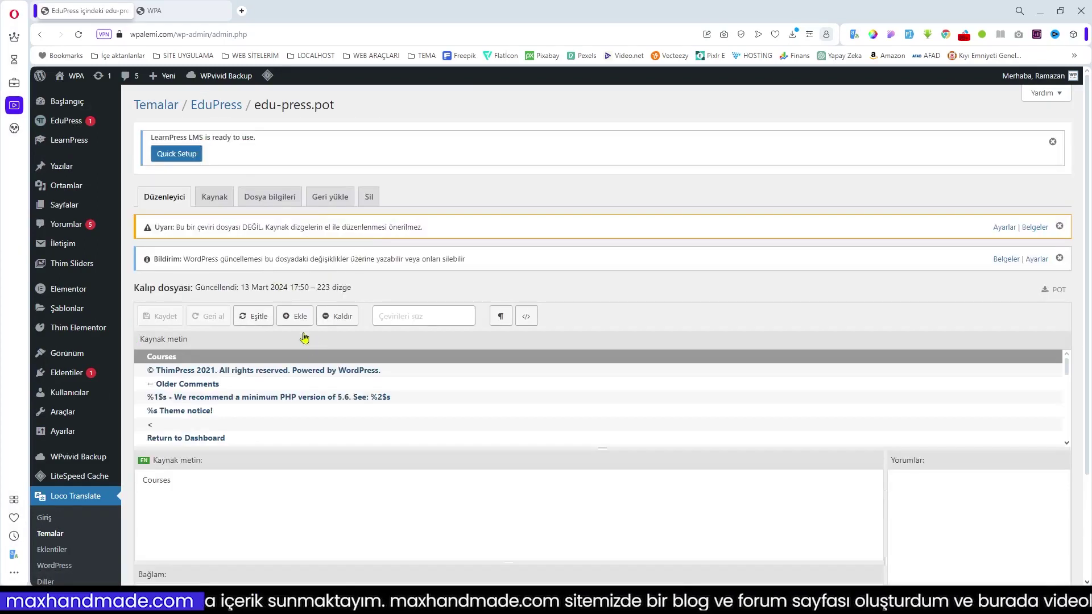
left_click(256, 317)
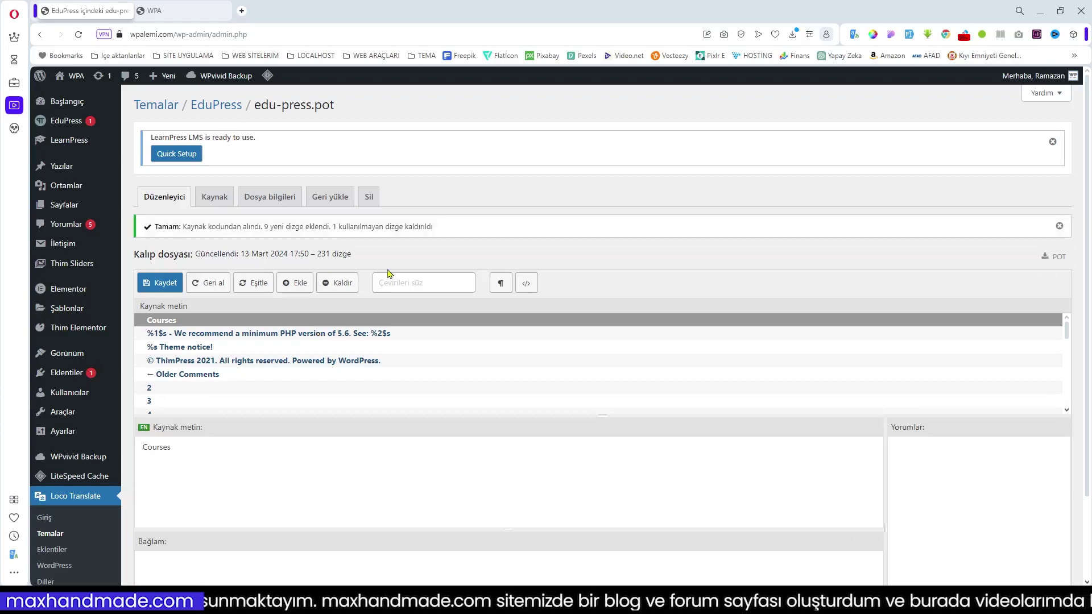
left_click(161, 282)
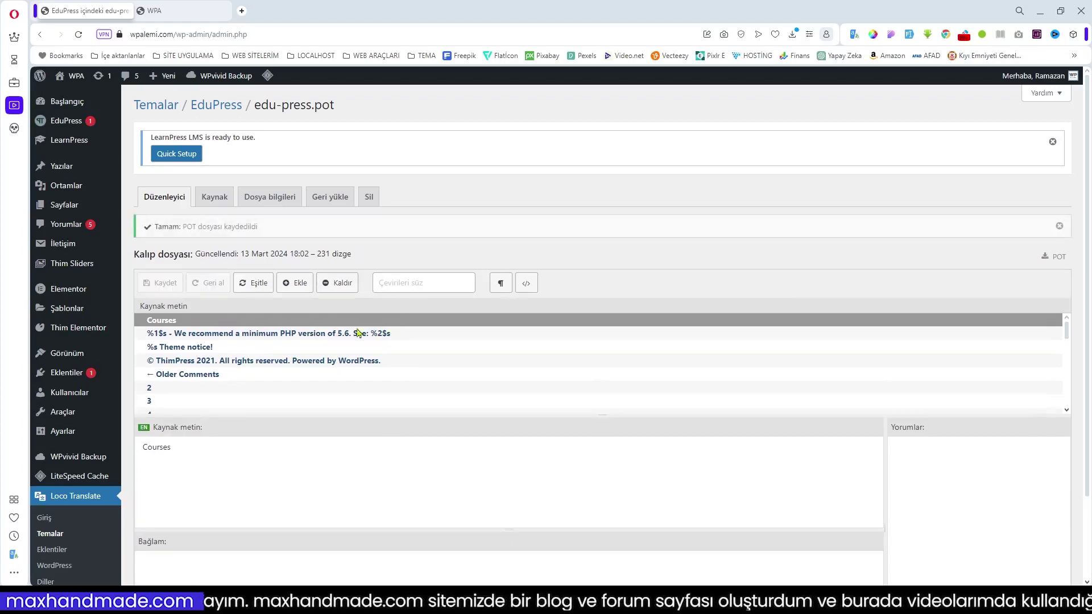
Step: Upload the tr_TR.po translation file for EduPress to the developer (Geliştirici) location and look through its Turkish strings
left_click(200, 105)
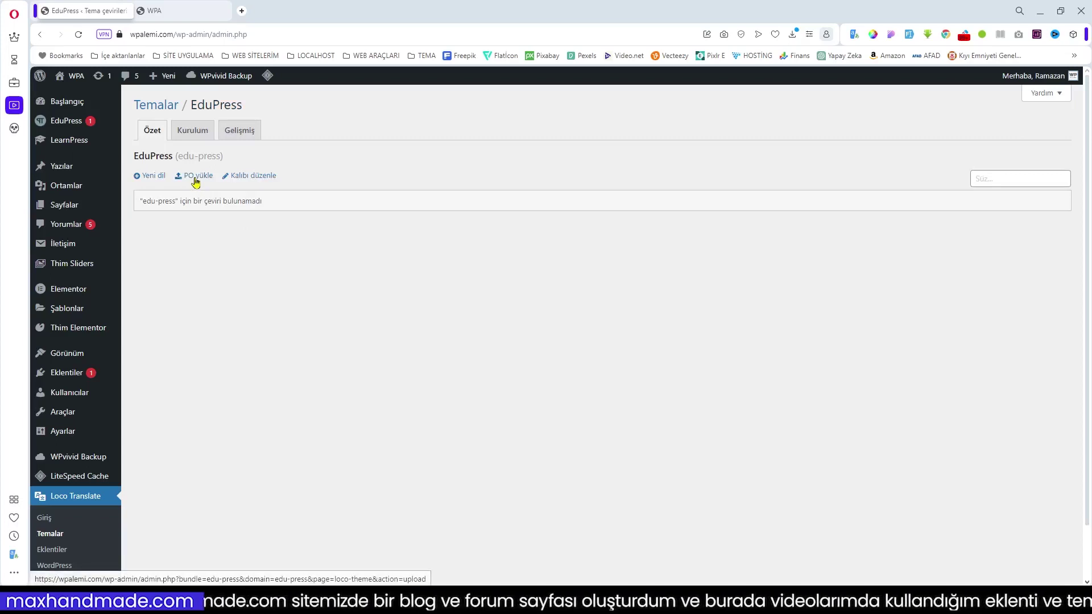
left_click(196, 179)
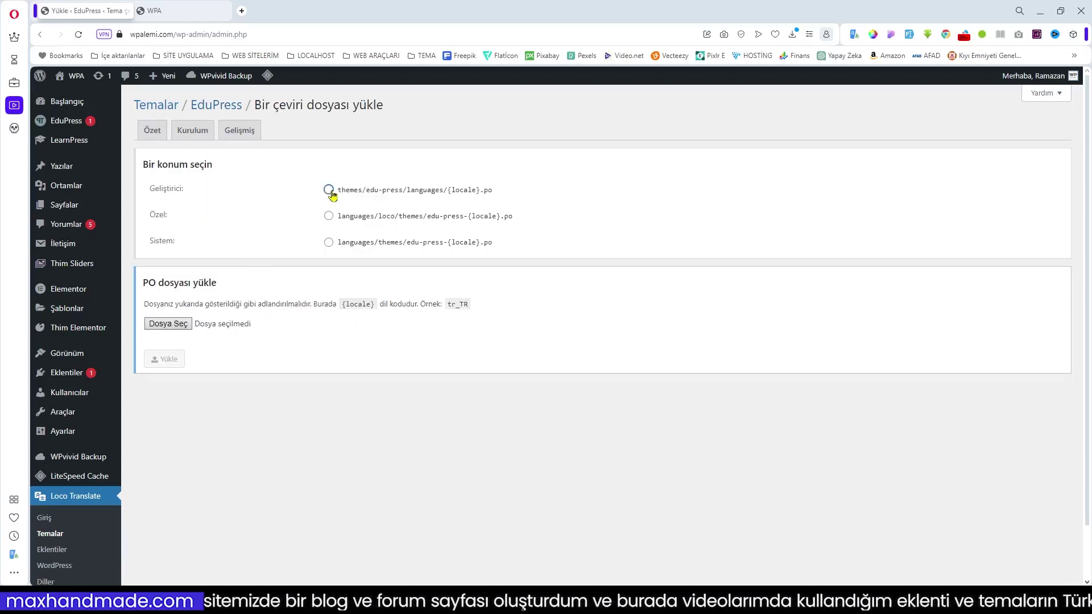
left_click(167, 324)
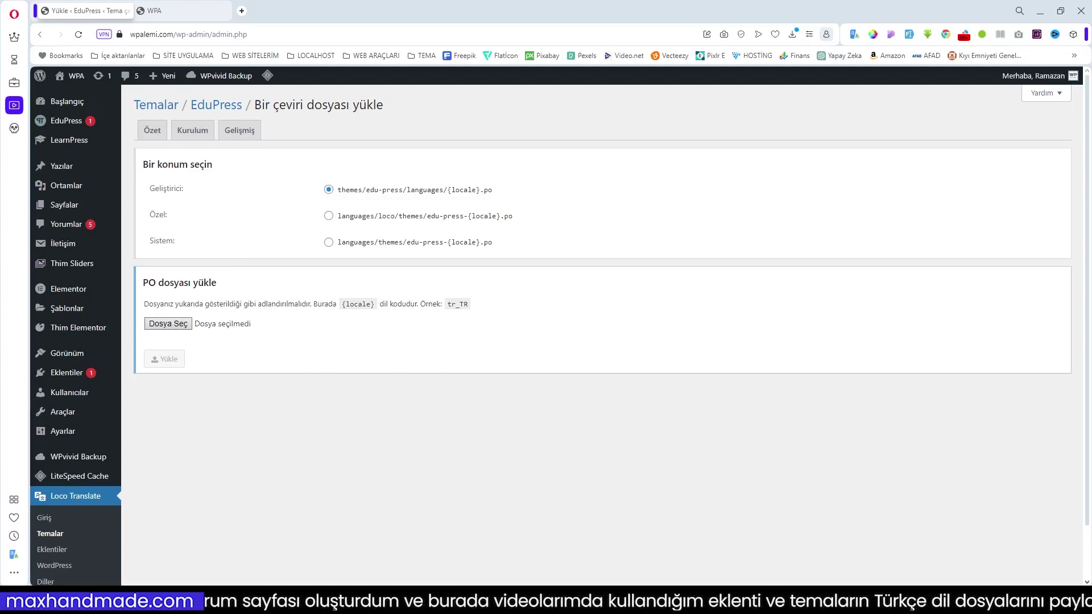
left_click_drag(1, 321, 183, 330)
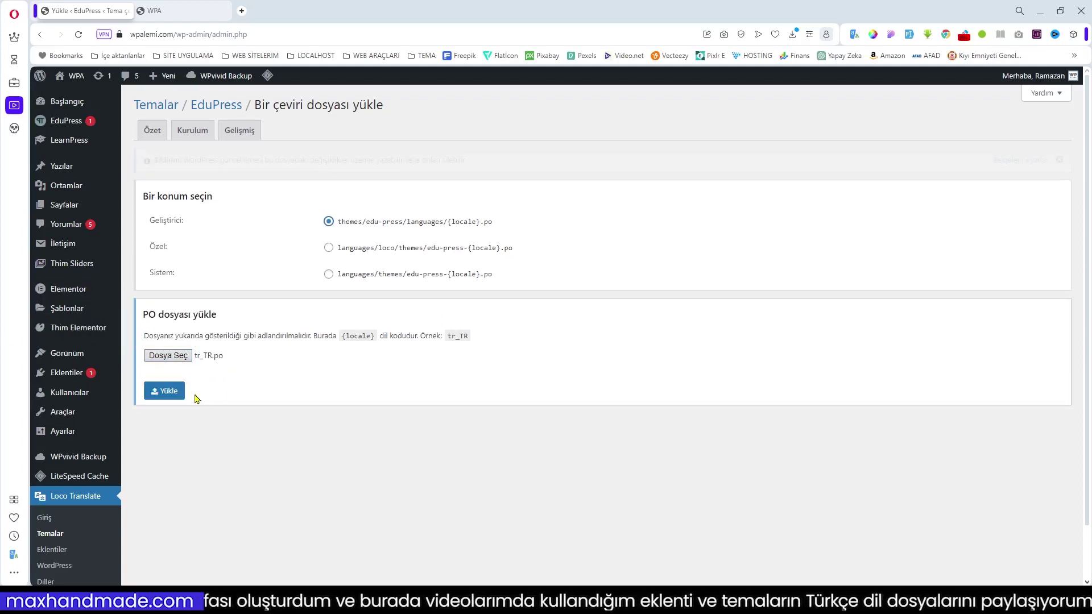
left_click(165, 391)
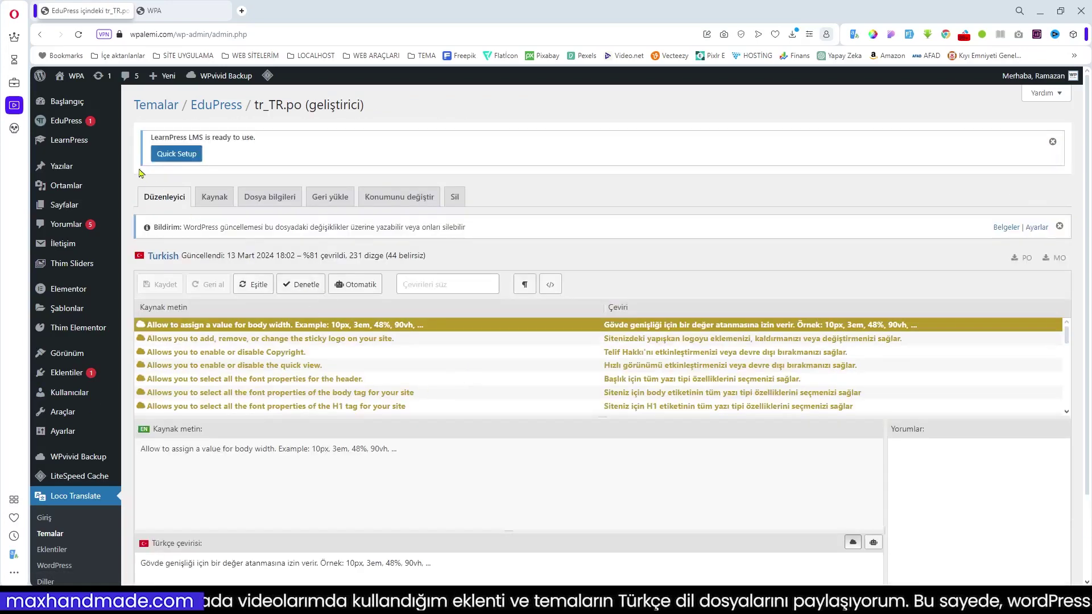
mouse_move(65, 127)
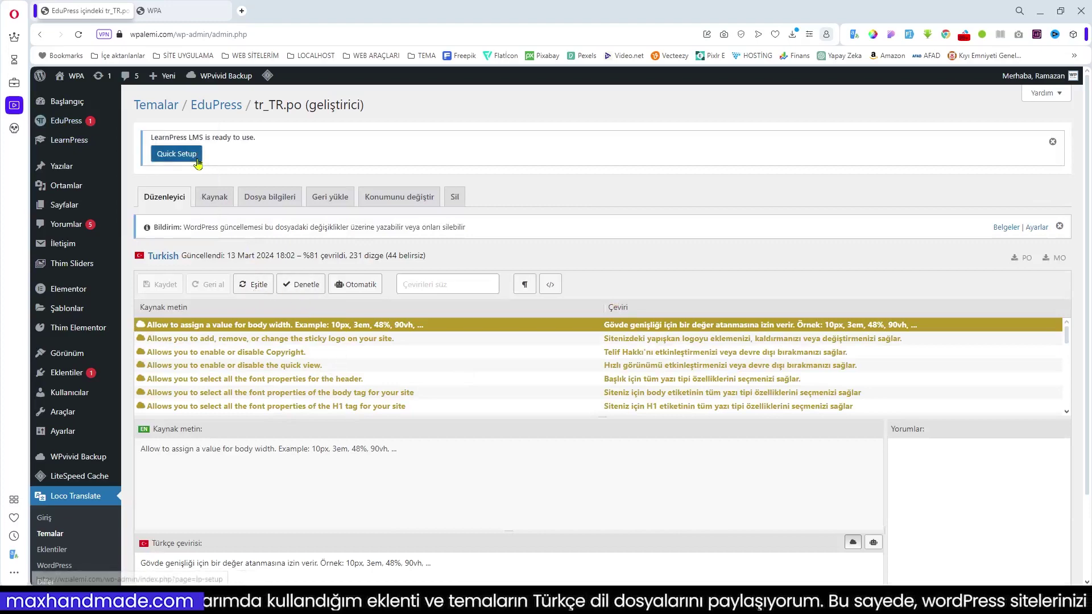
scroll(543, 401, "down", 5)
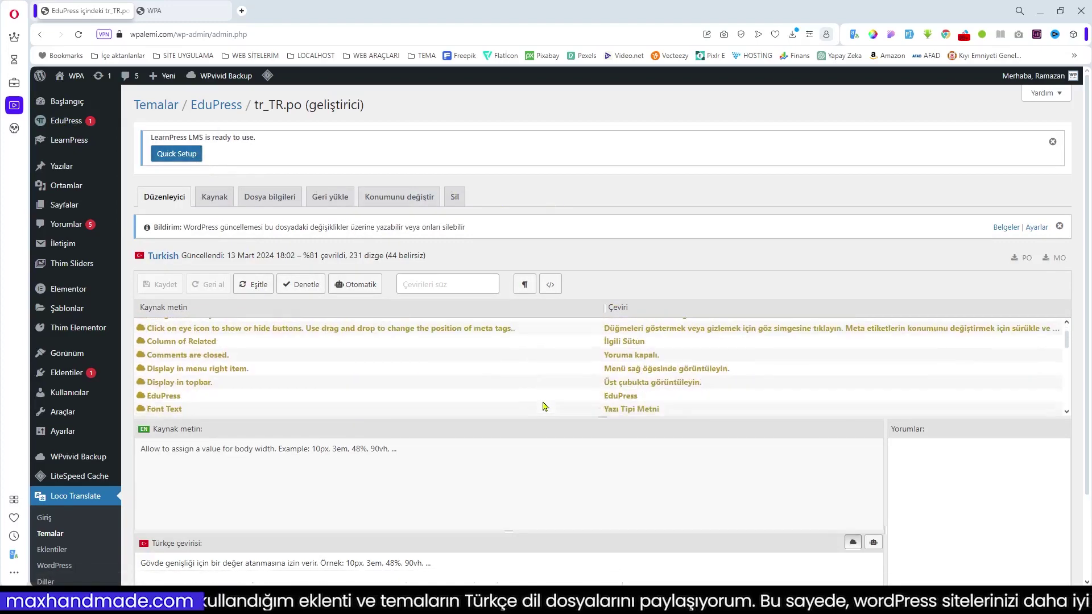
scroll(544, 406, "up", 8)
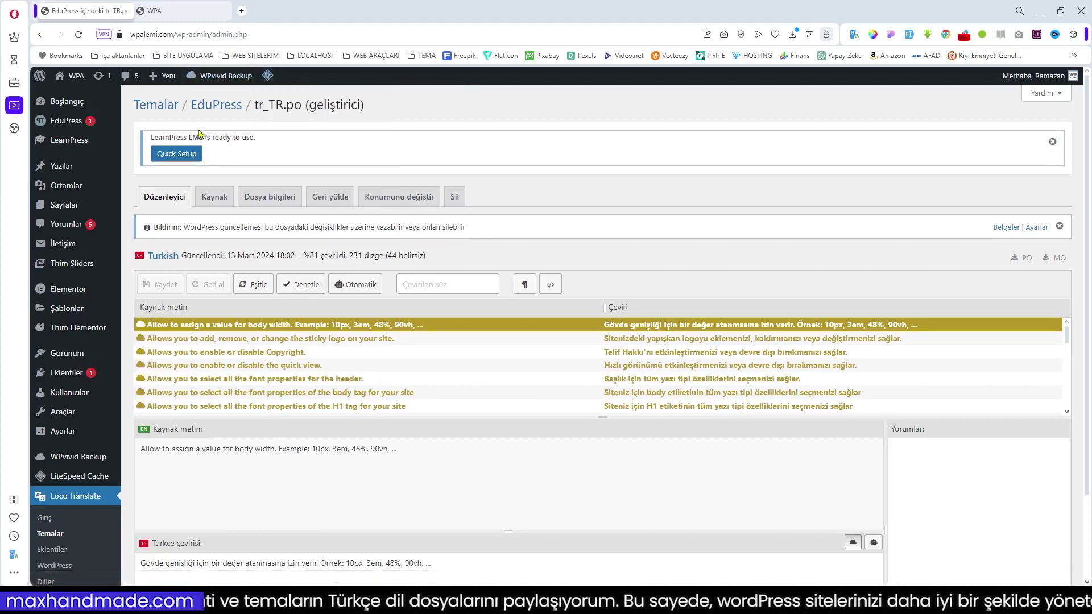
Step: Open the LearnPress plugin's learnpress.pot template, sync it with the source code and save it
left_click(52, 549)
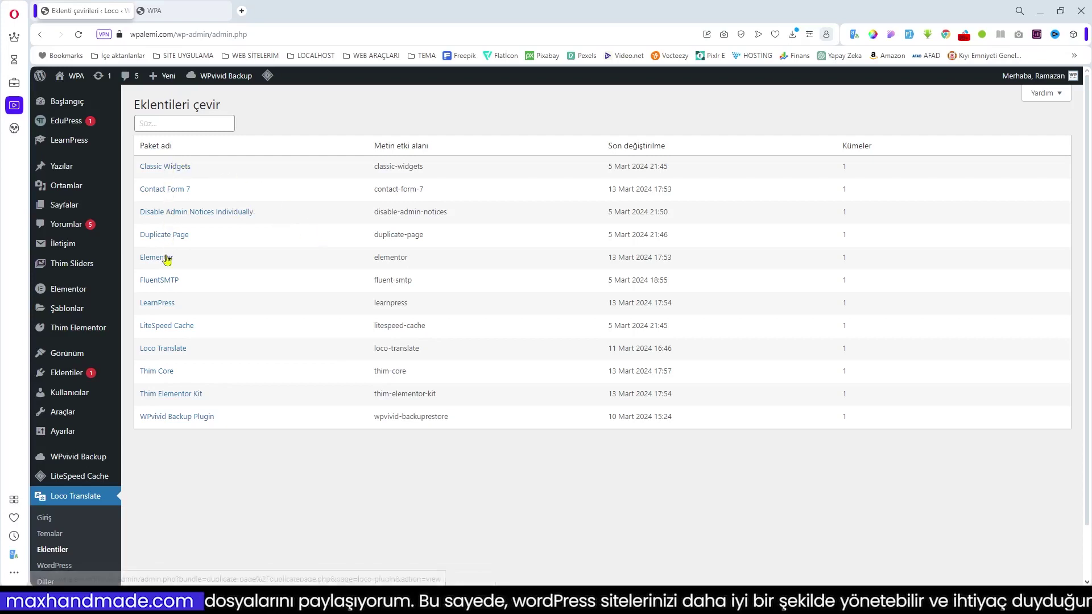
left_click(157, 303)
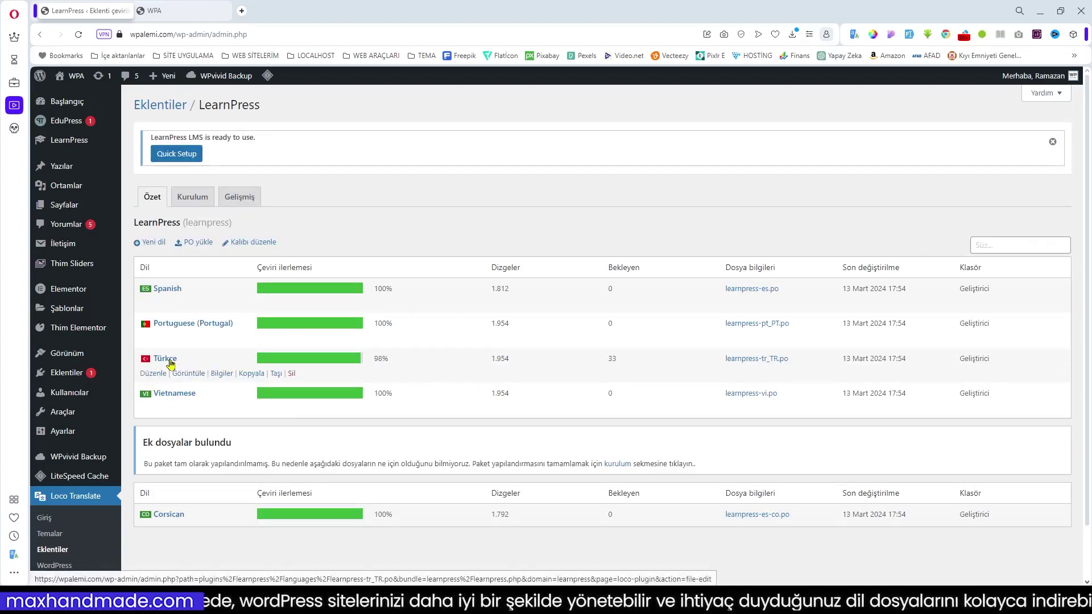
left_click(169, 360)
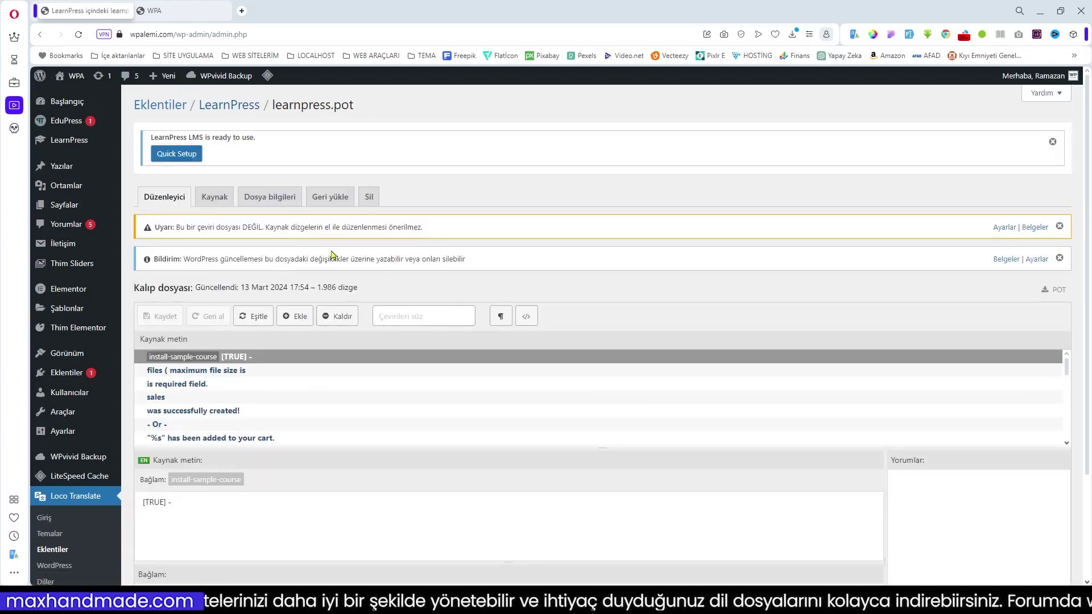
left_click(253, 316)
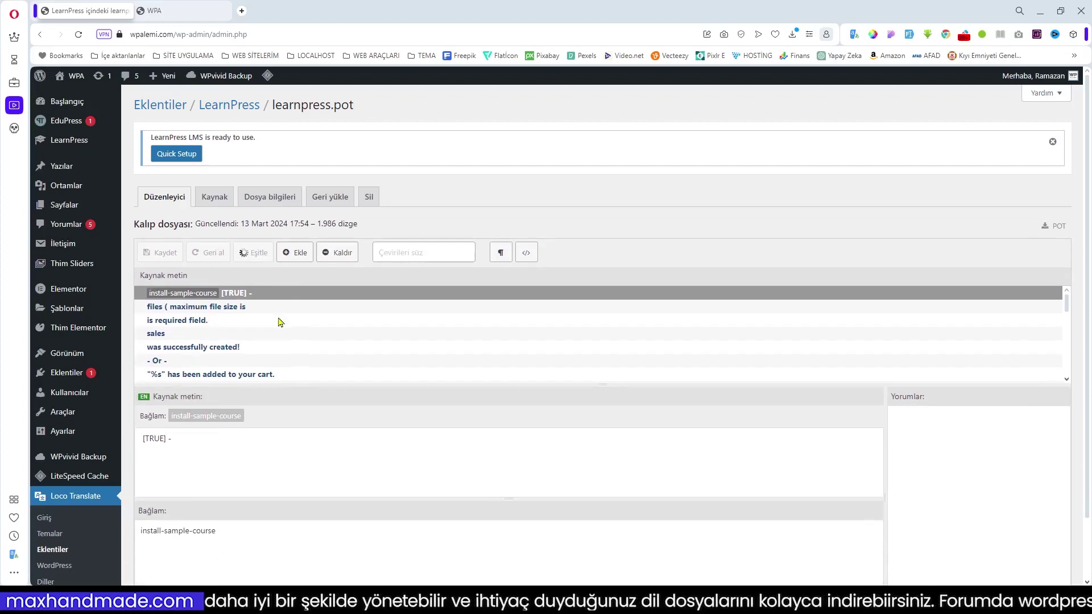
left_click(278, 320)
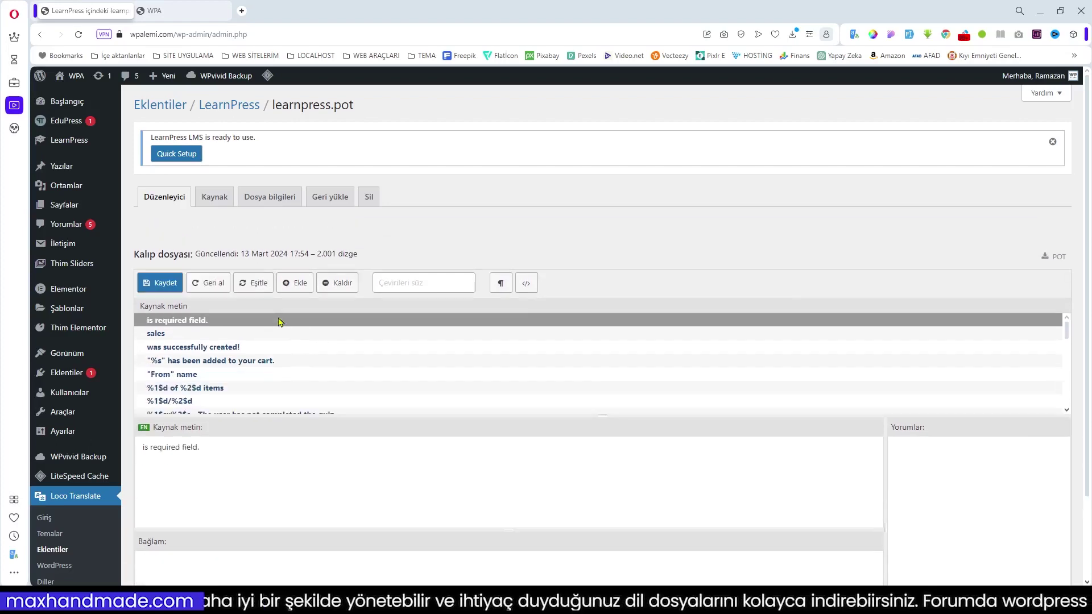
left_click(166, 284)
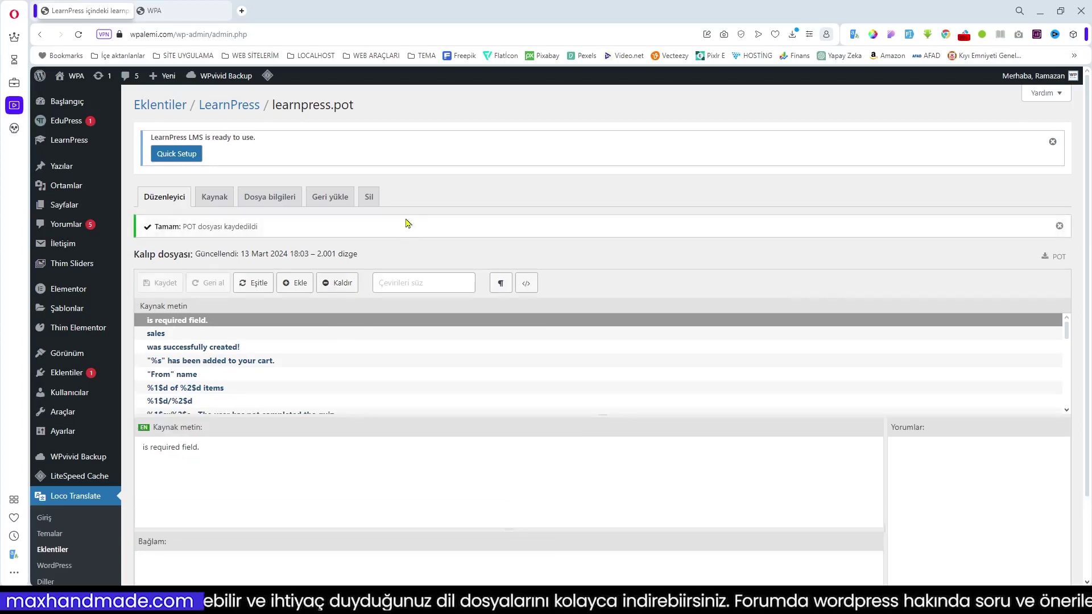
Step: Upload learnpress-tr_TR.po to LearnPress's developer (Geliştirici) location and look through its Turkish strings
left_click(219, 106)
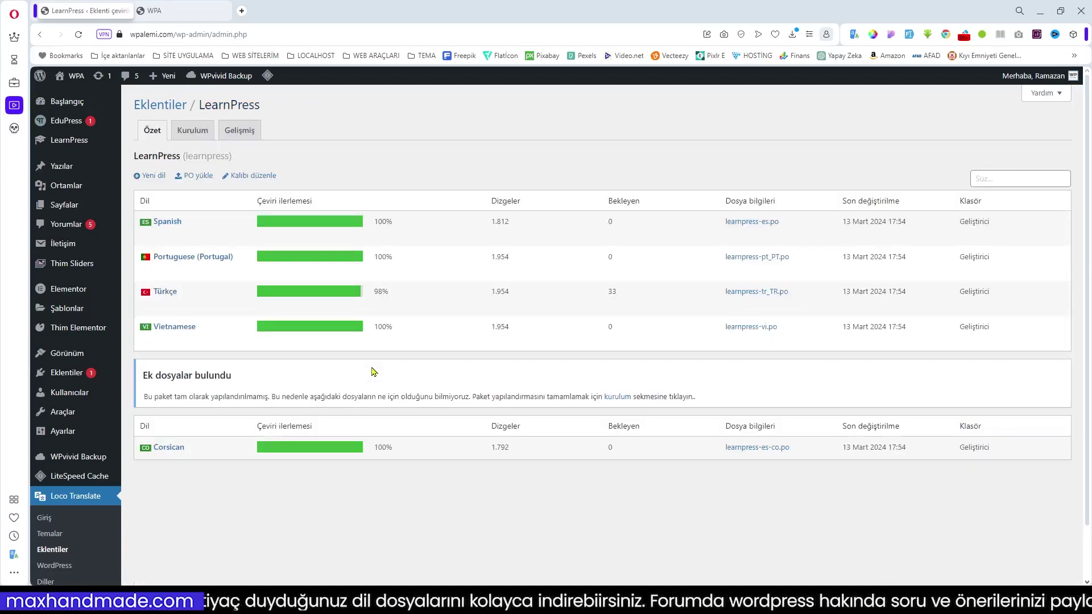
mouse_move(167, 306)
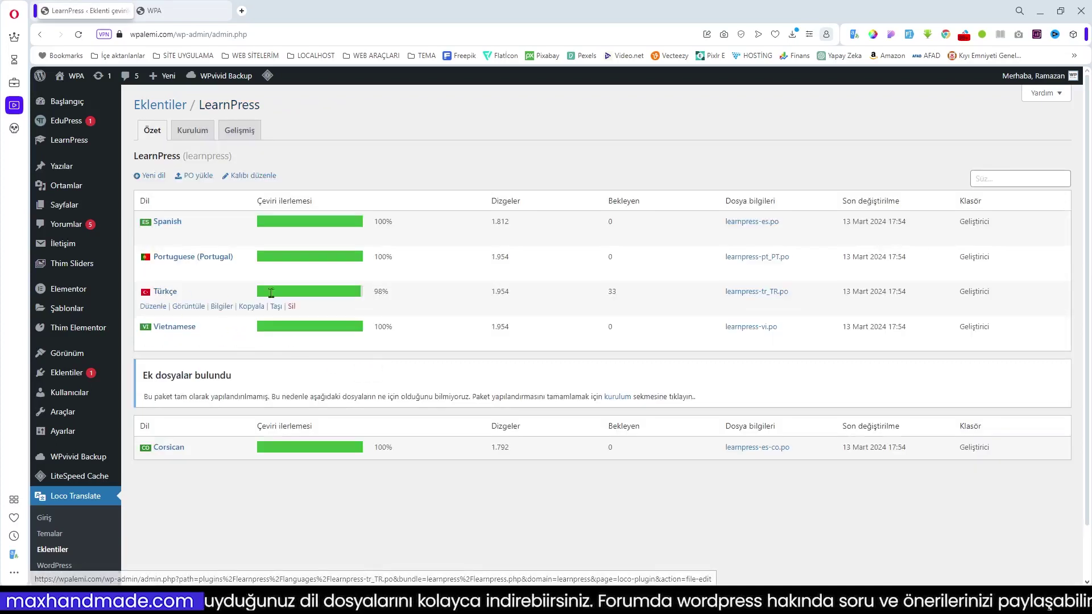
left_click(205, 177)
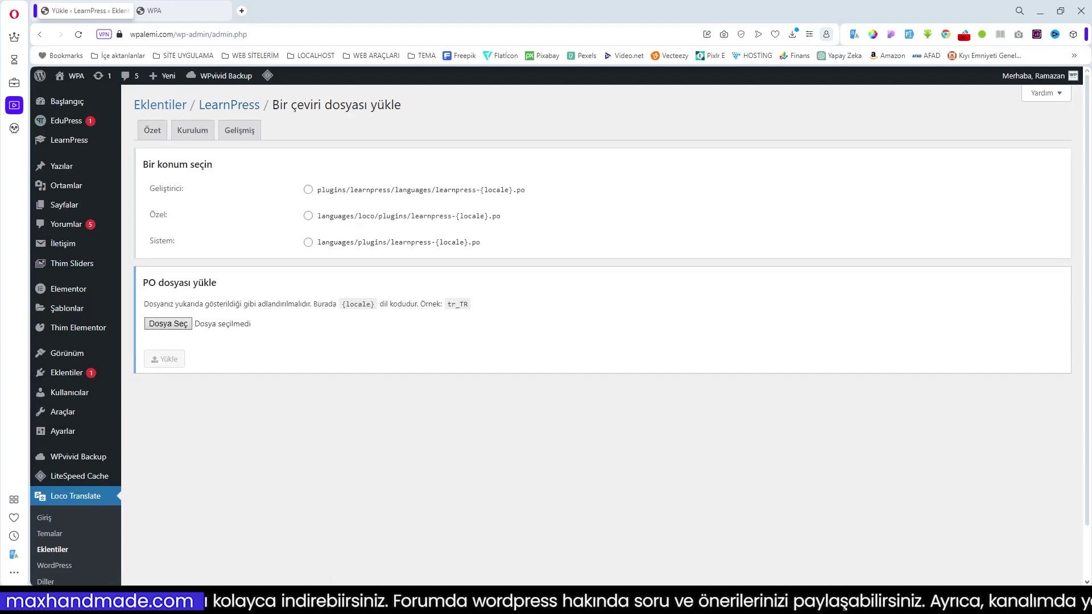
left_click_drag(119, 341, 194, 330)
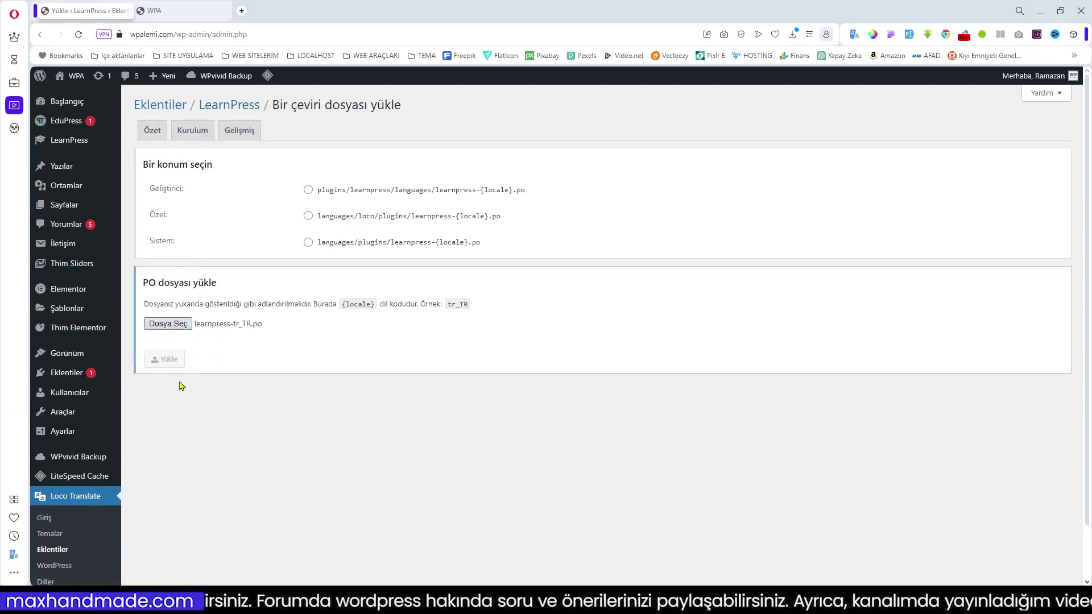
left_click(308, 190)
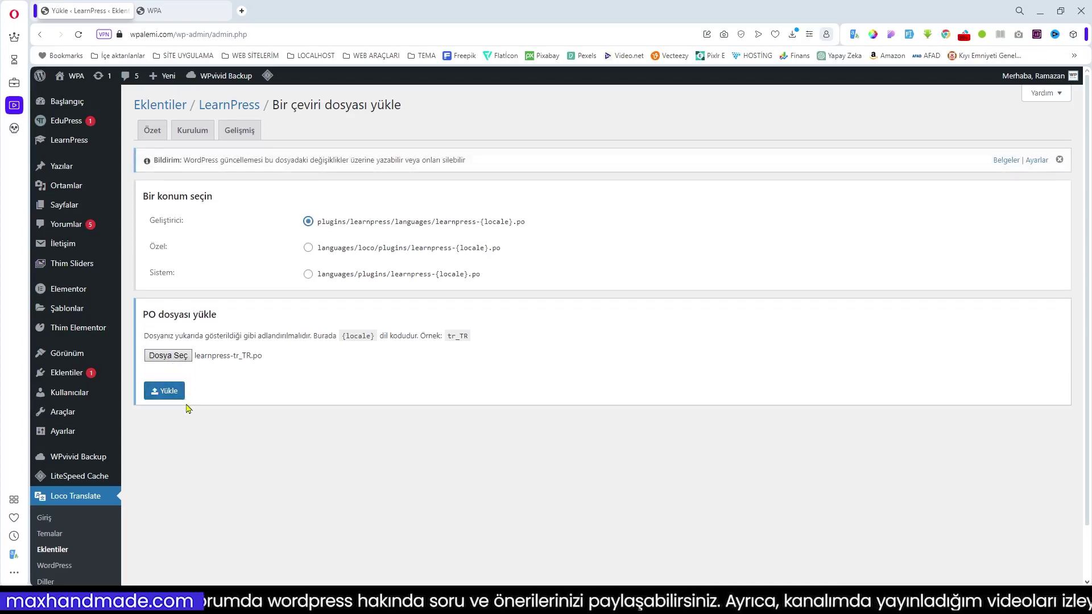
left_click(166, 390)
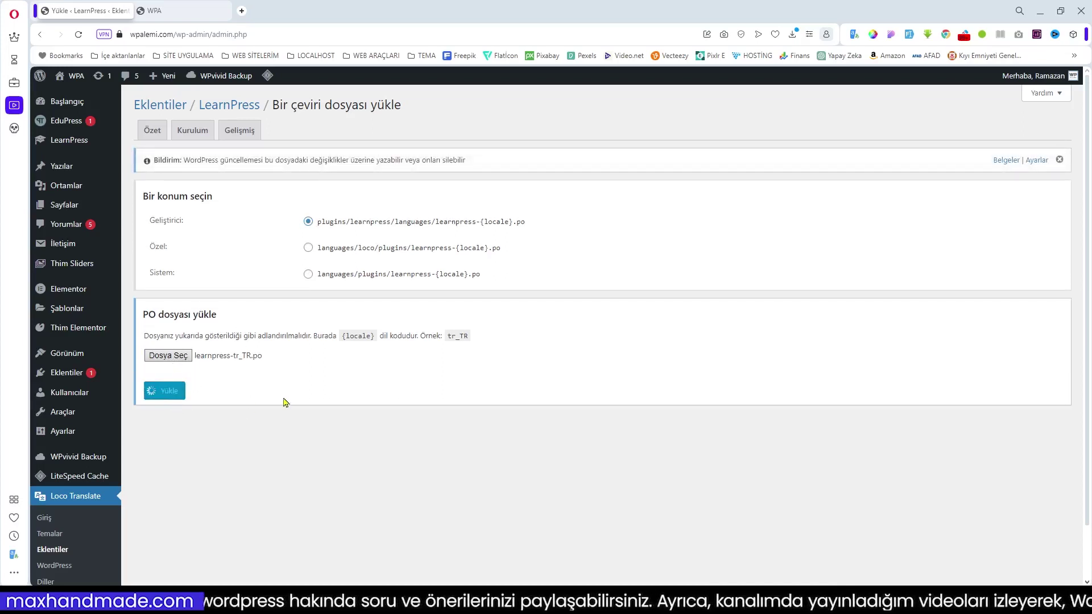
scroll(419, 366, "down", 3)
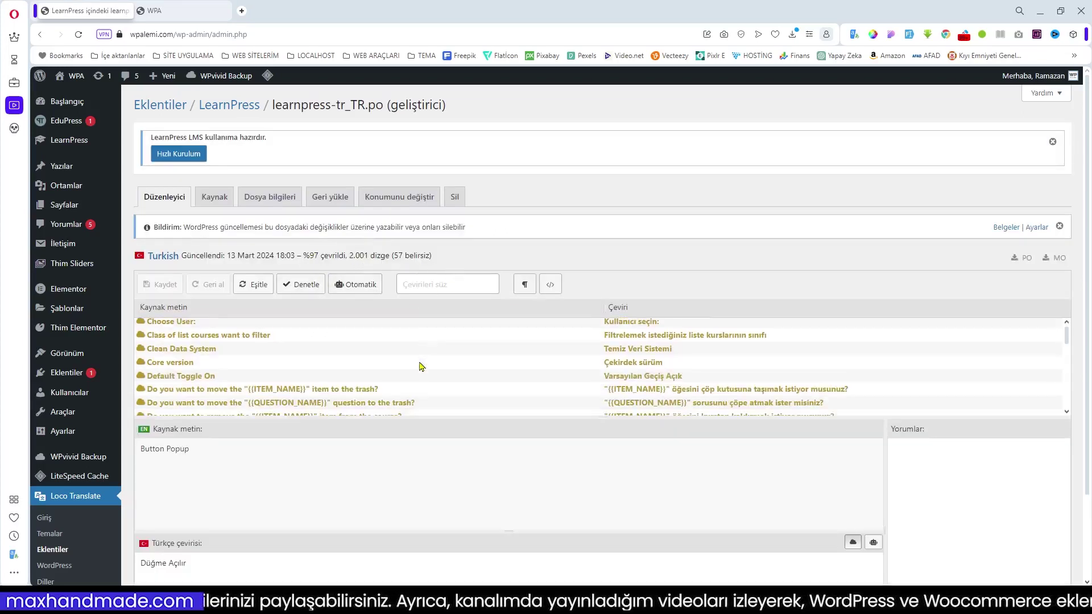
scroll(419, 367, "up", 3)
mouse_move(74, 143)
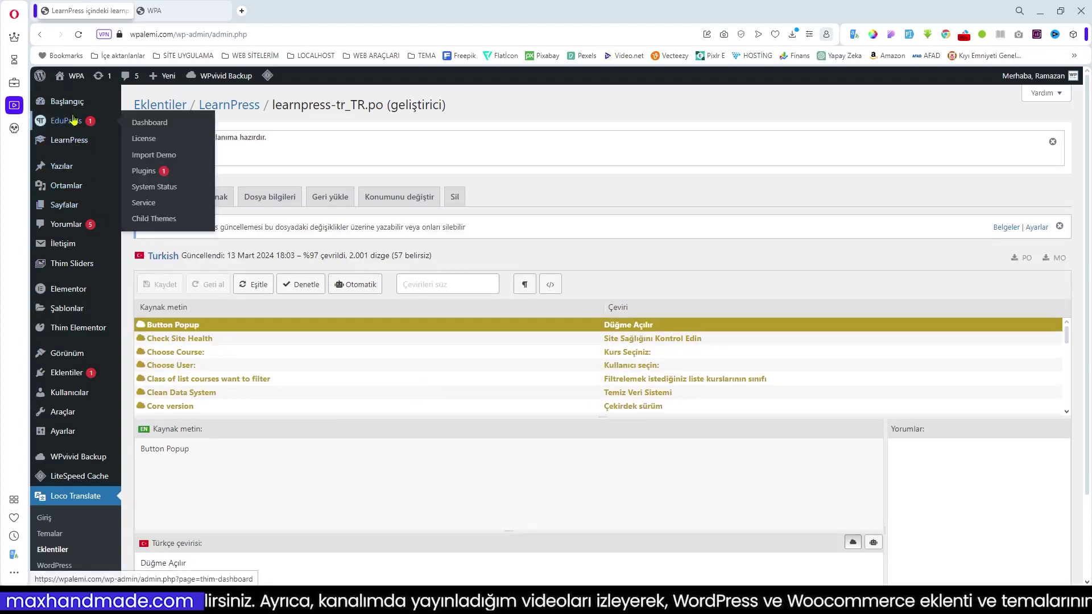
scroll(313, 365, "down", 3)
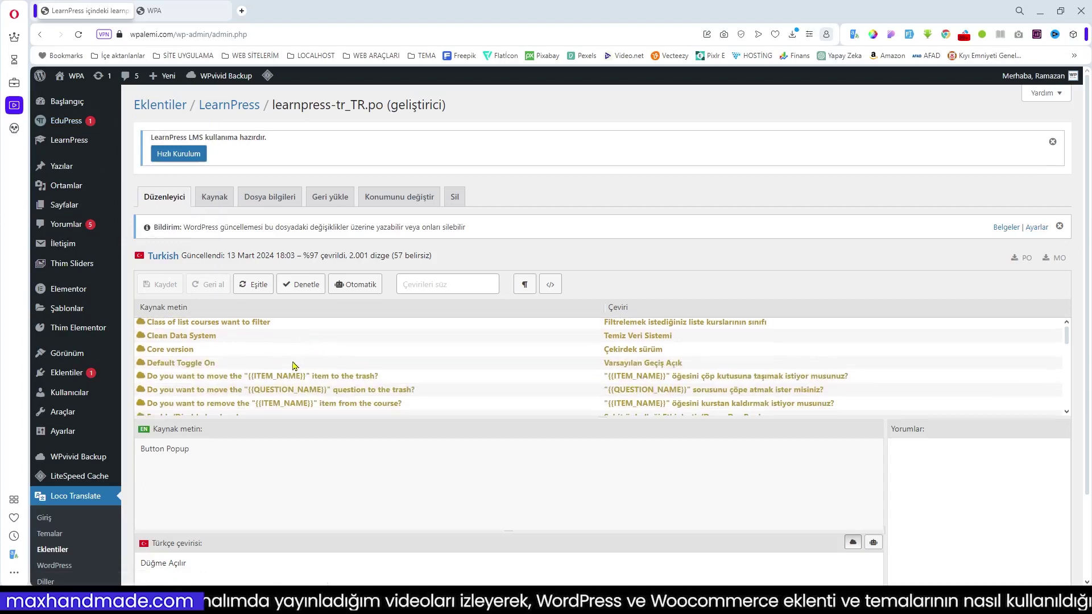
Step: Try to sync the Thim Core plugin's thim-core.pot template with the source code and look through the extracted strings
left_click(53, 550)
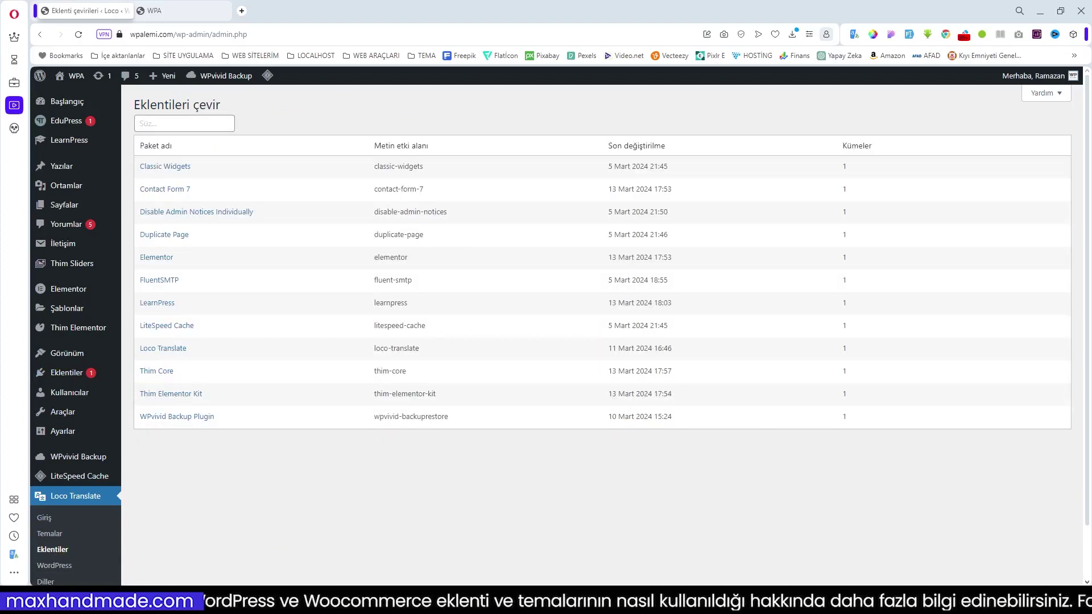
left_click(147, 376)
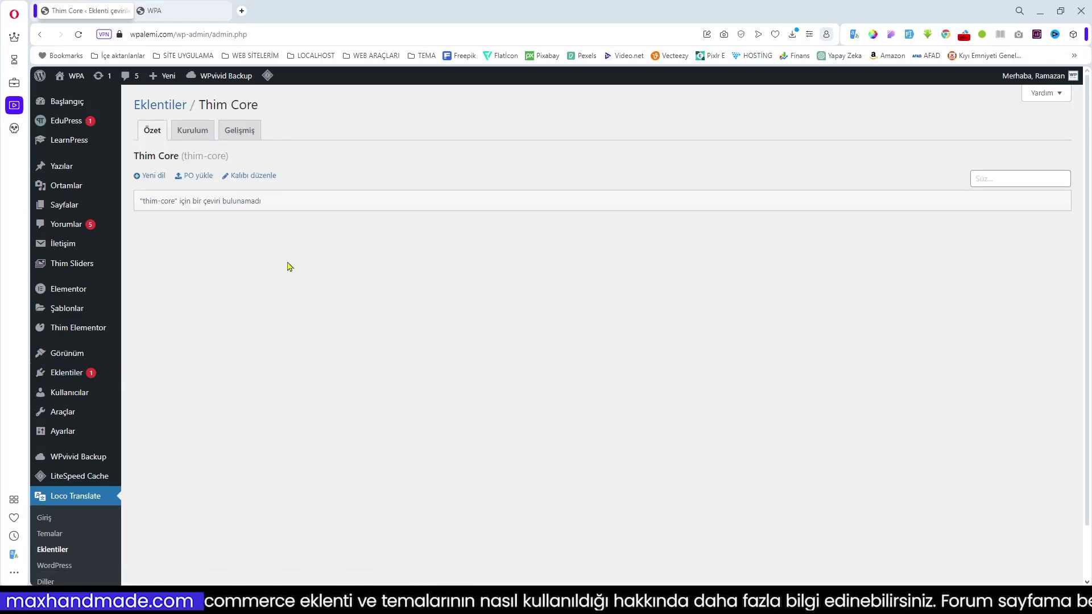
left_click(257, 177)
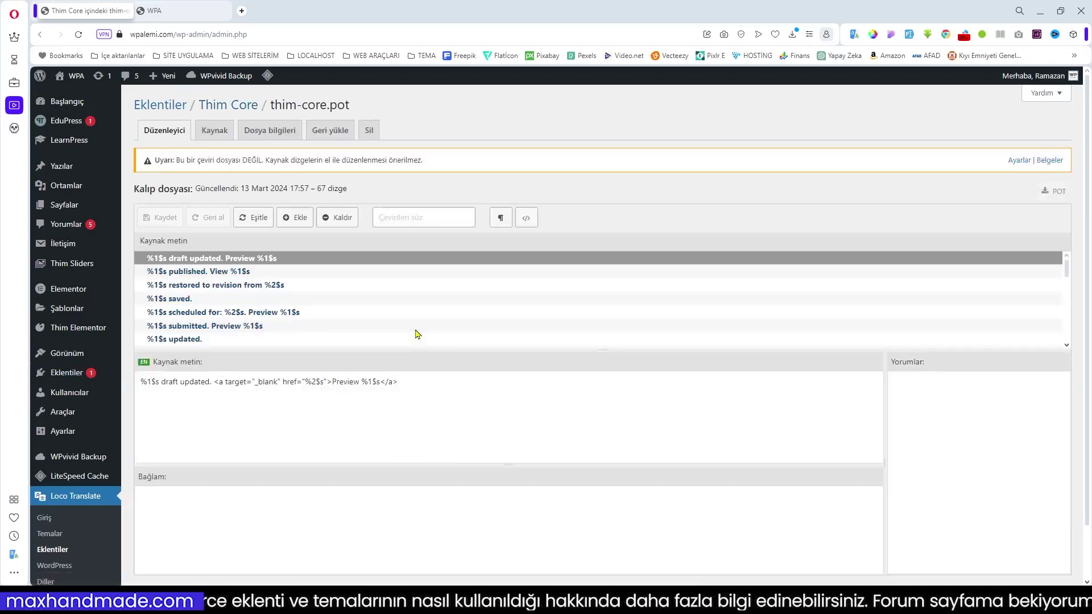
left_click(254, 249)
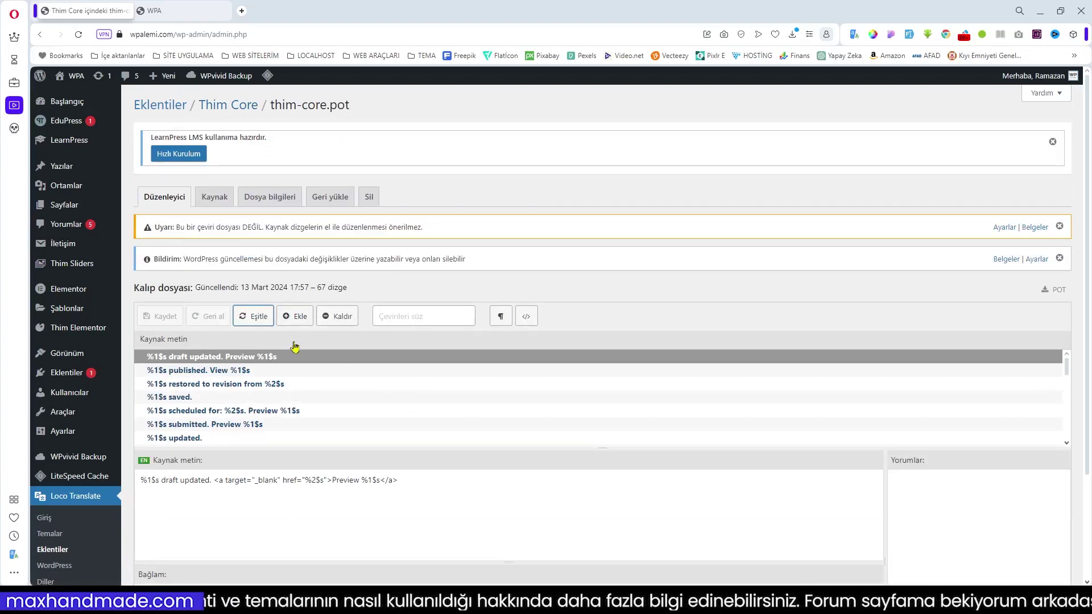
left_click(262, 321)
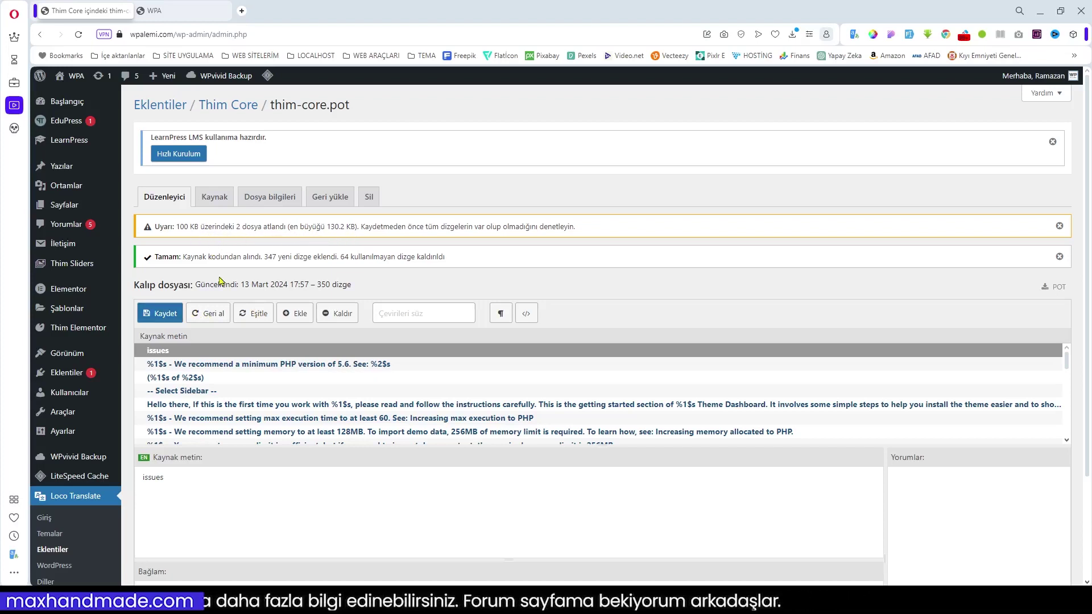
left_click_drag(587, 230, 220, 229)
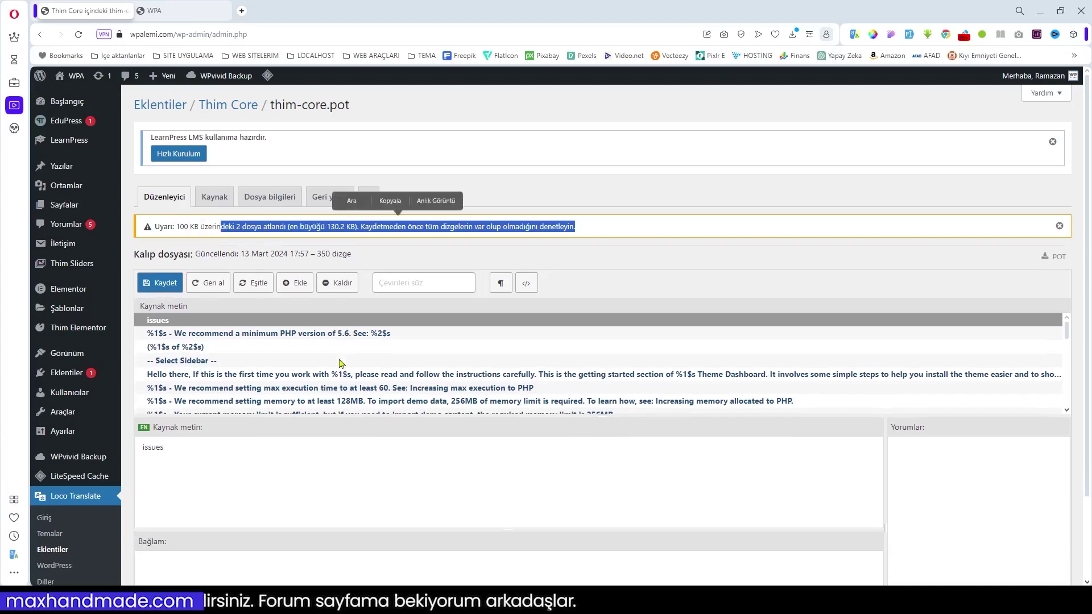
scroll(340, 362, "down", 1)
scroll(340, 363, "down", 2)
scroll(55, 537, "down", 2)
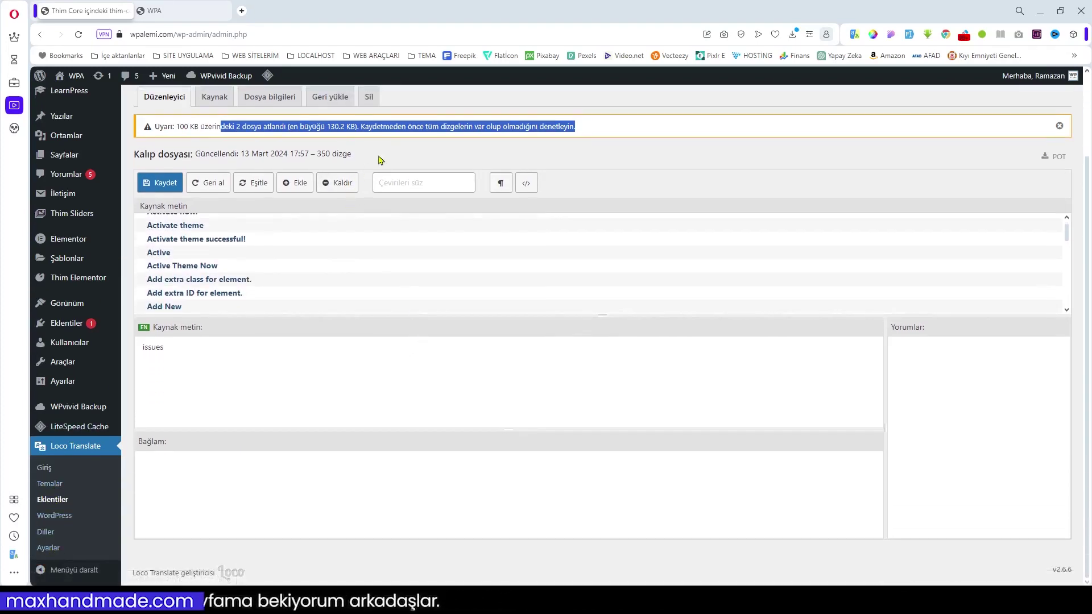
Step: Leave the template without saving, set Loco Translate's size limit for skipped PHP files to 150K and save the settings
left_click(50, 550)
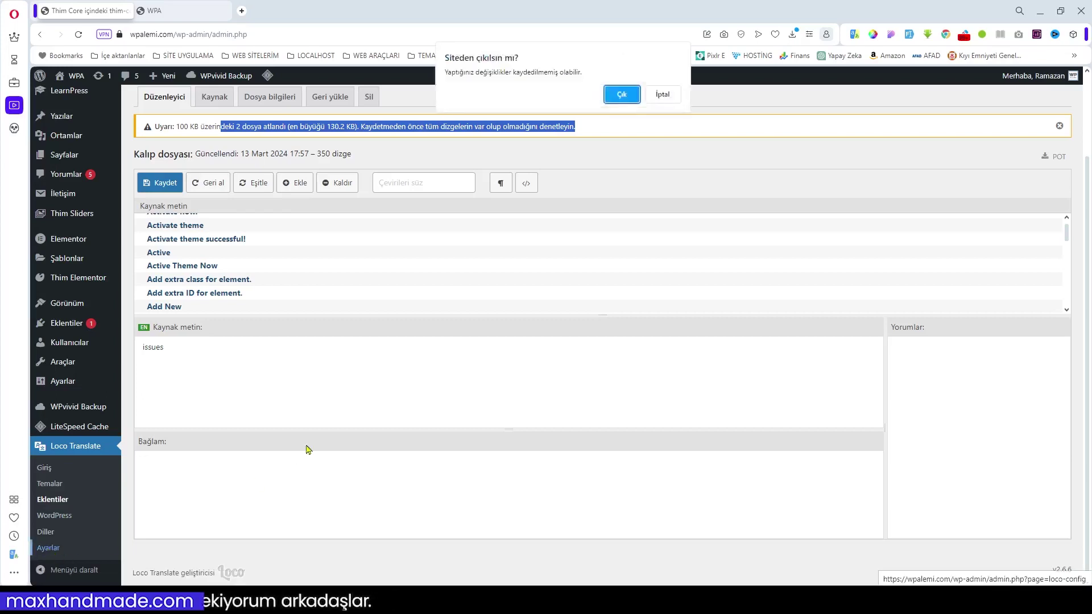
left_click(627, 98)
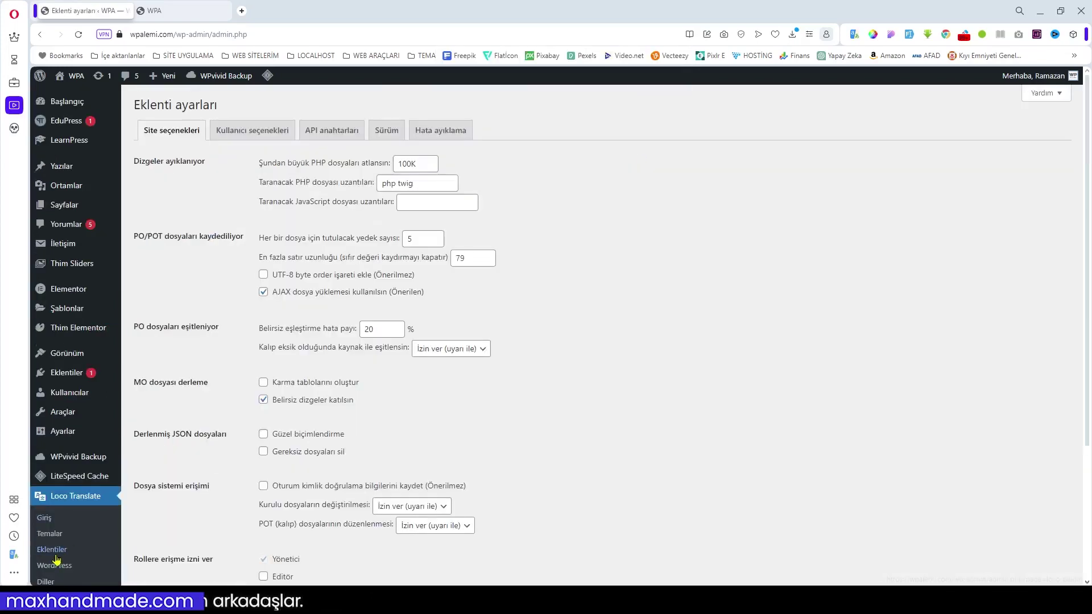
left_click_drag(411, 163, 392, 163)
type("500")
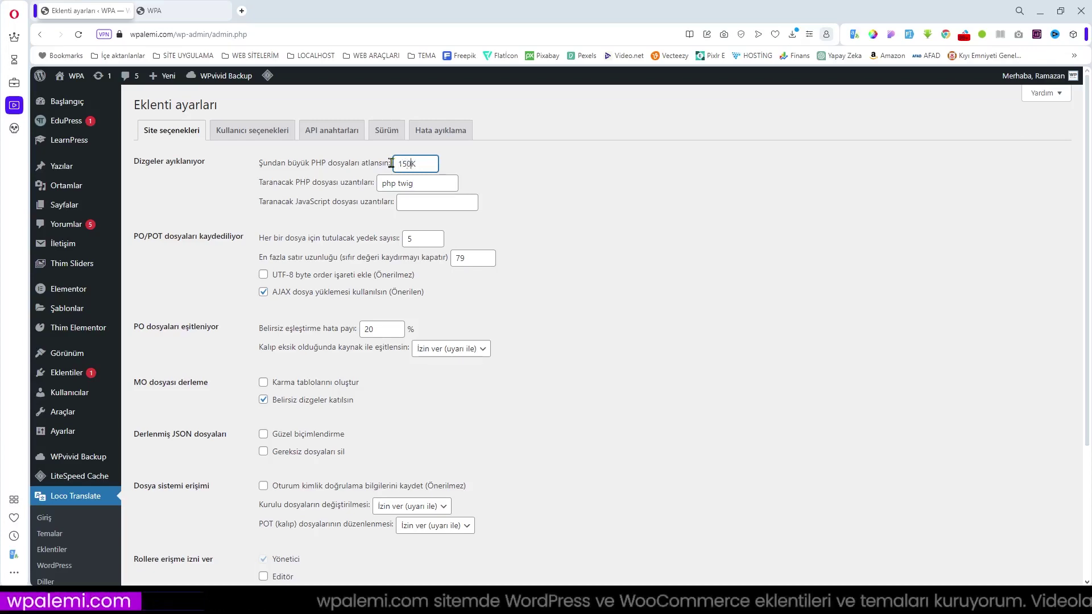
scroll(169, 522, "down", 5)
left_click(167, 517)
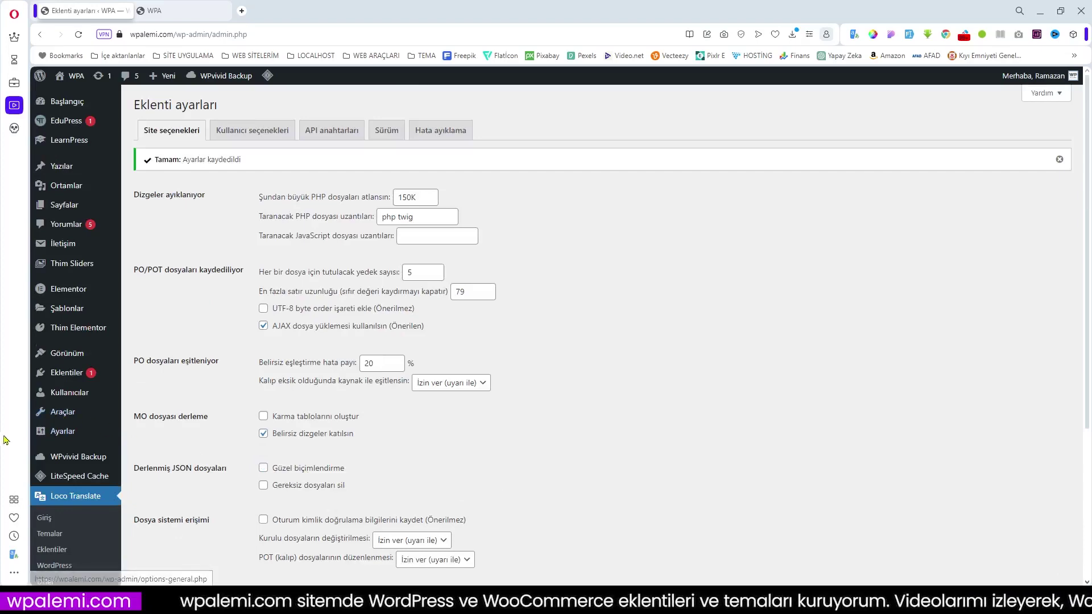
Step: Reopen Thim Core's thim-core.pot template, sync it with the source code and save it
scroll(302, 452, "down", 1)
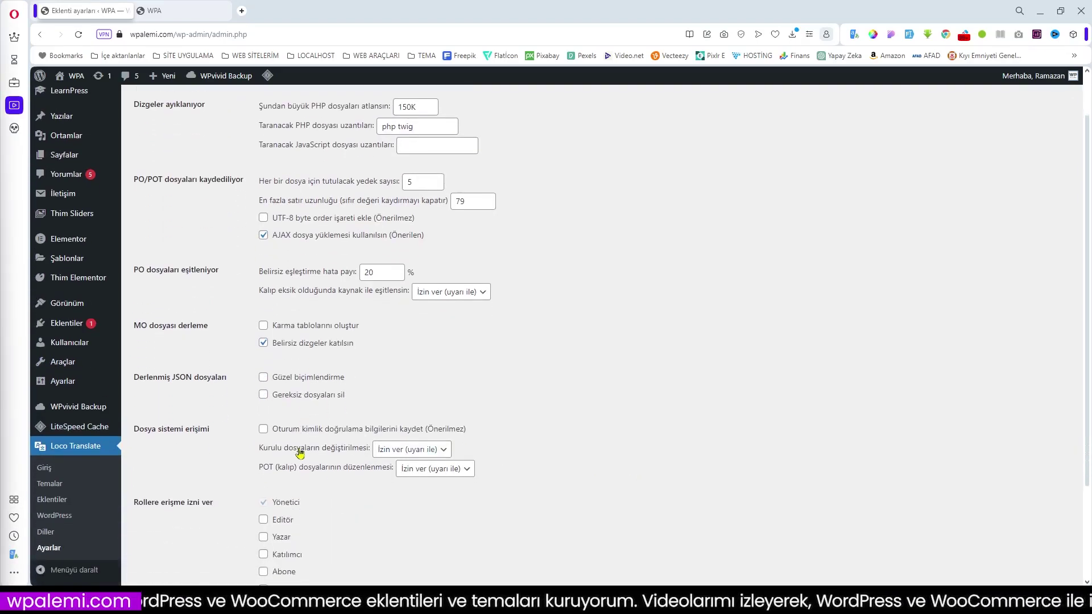
left_click(55, 499)
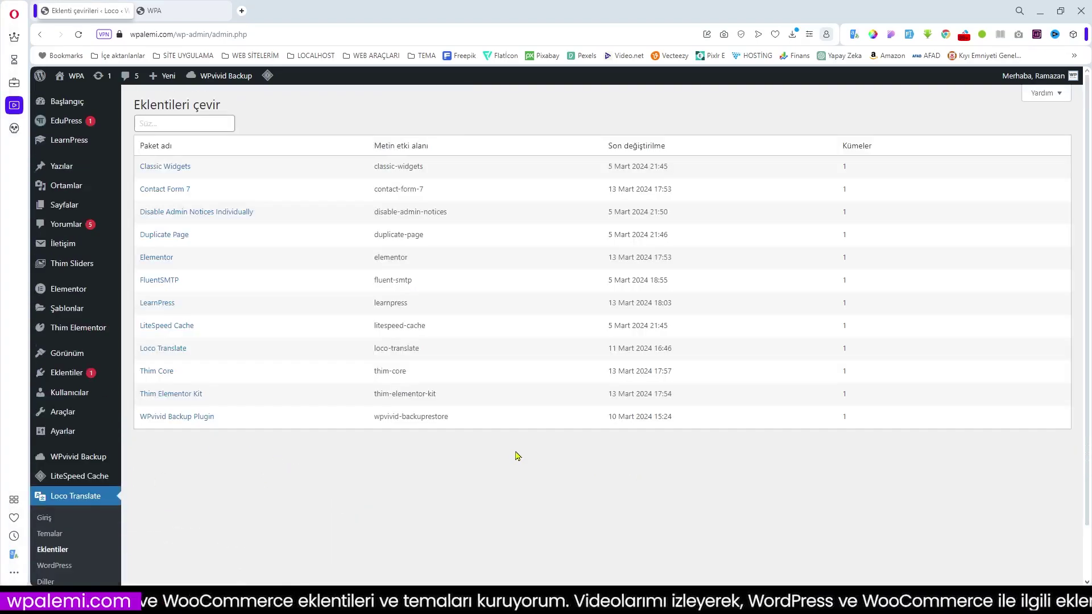
left_click(161, 377)
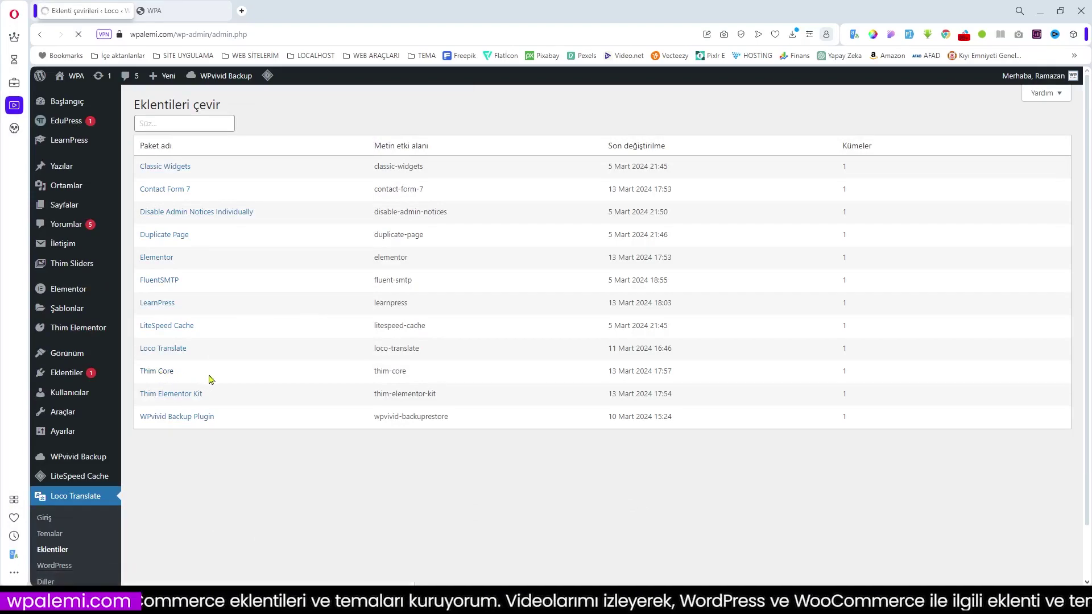
left_click(258, 180)
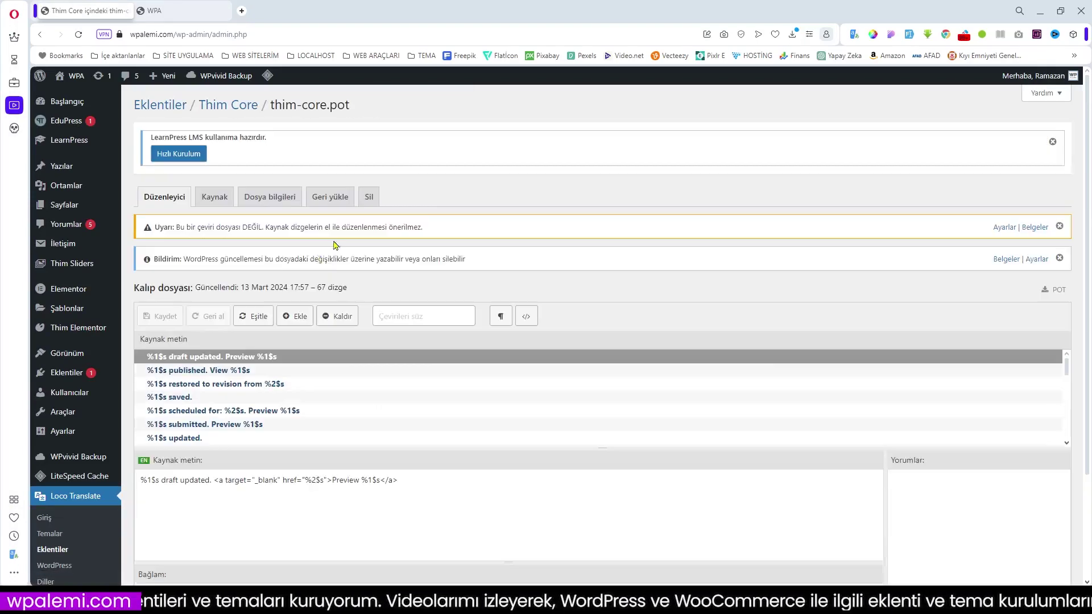
left_click(254, 316)
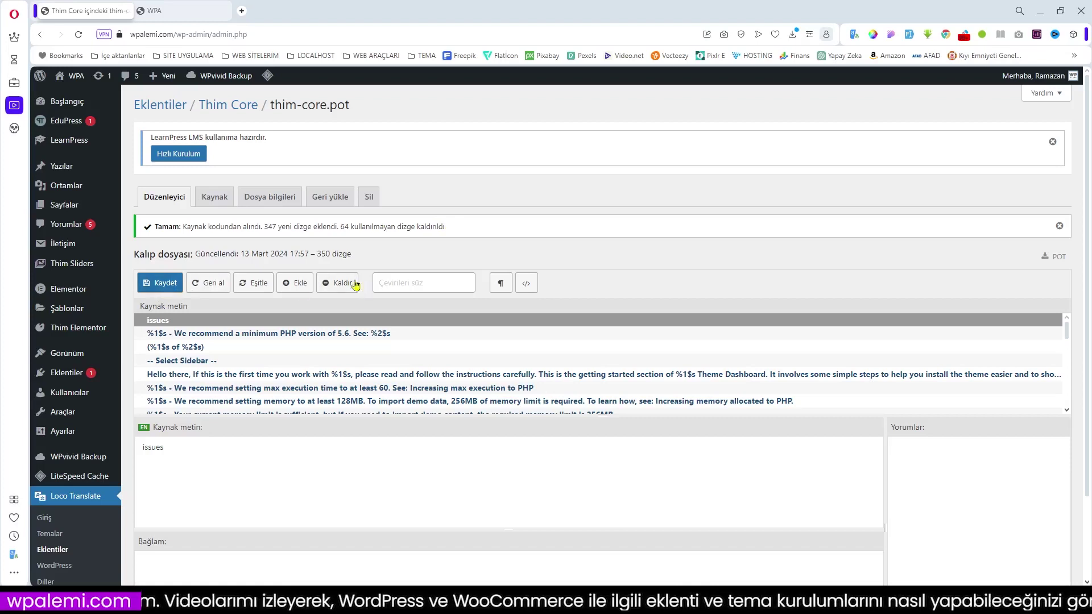
left_click(159, 284)
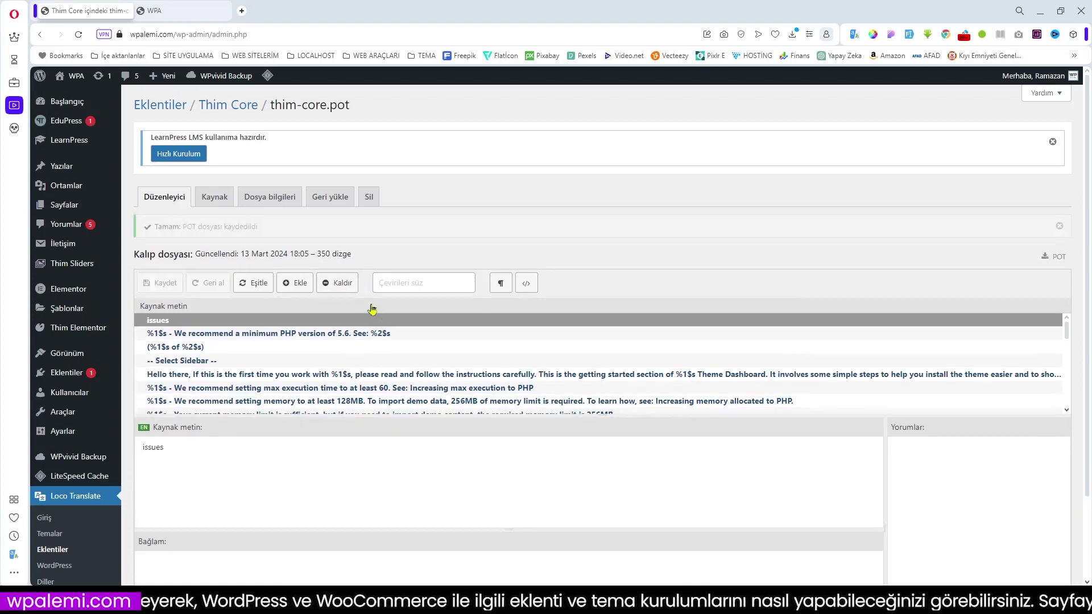
Step: Upload thim-core-tr_TR.po to the Thim Core plugin's developer (Geliştirici) location
left_click(219, 105)
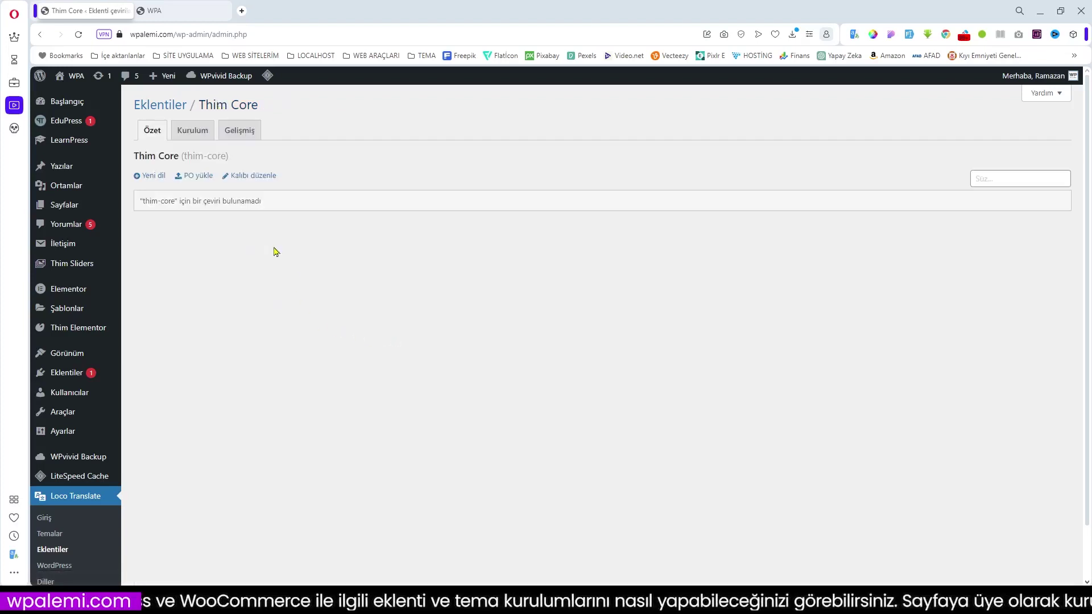
left_click(190, 181)
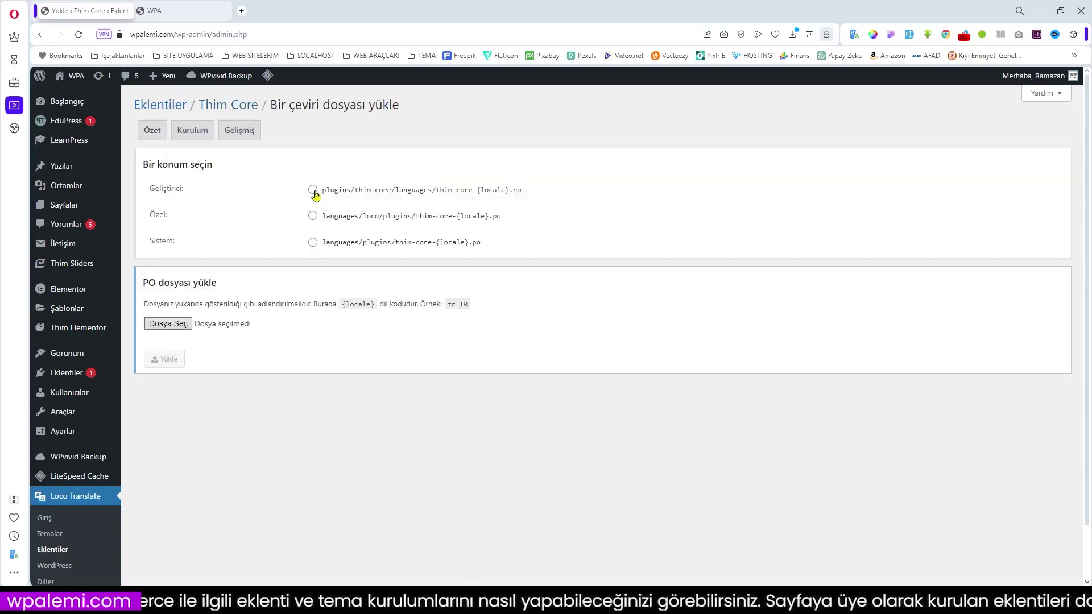
left_click(313, 189)
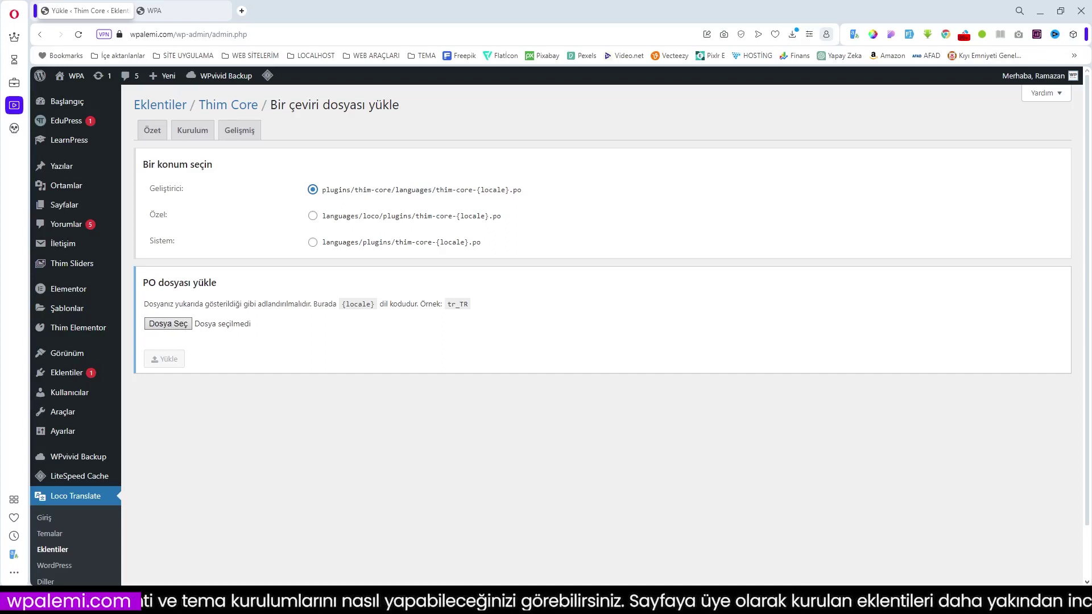
left_click_drag(2, 375, 178, 327)
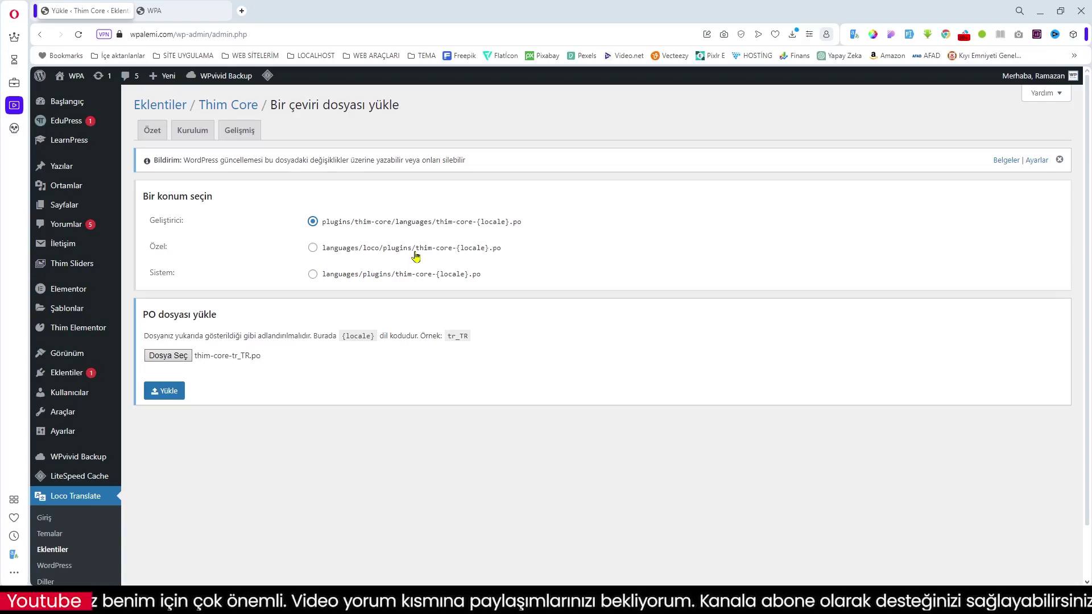
left_click(164, 392)
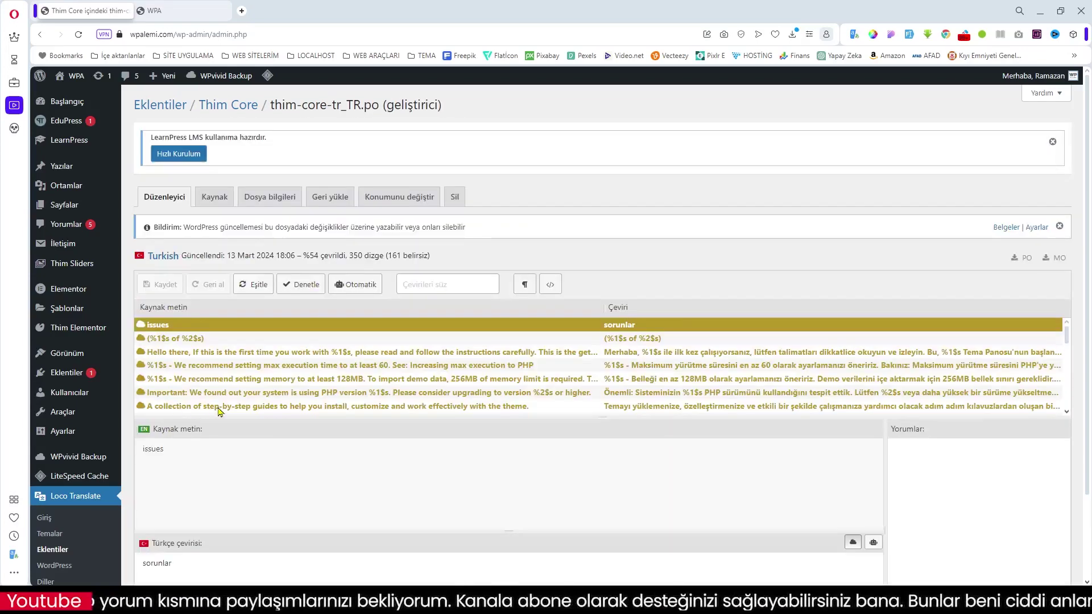
Step: Sync Thim Elementor Kit's thim-elementor-kit.pot template with the source code and save it
left_click(178, 110)
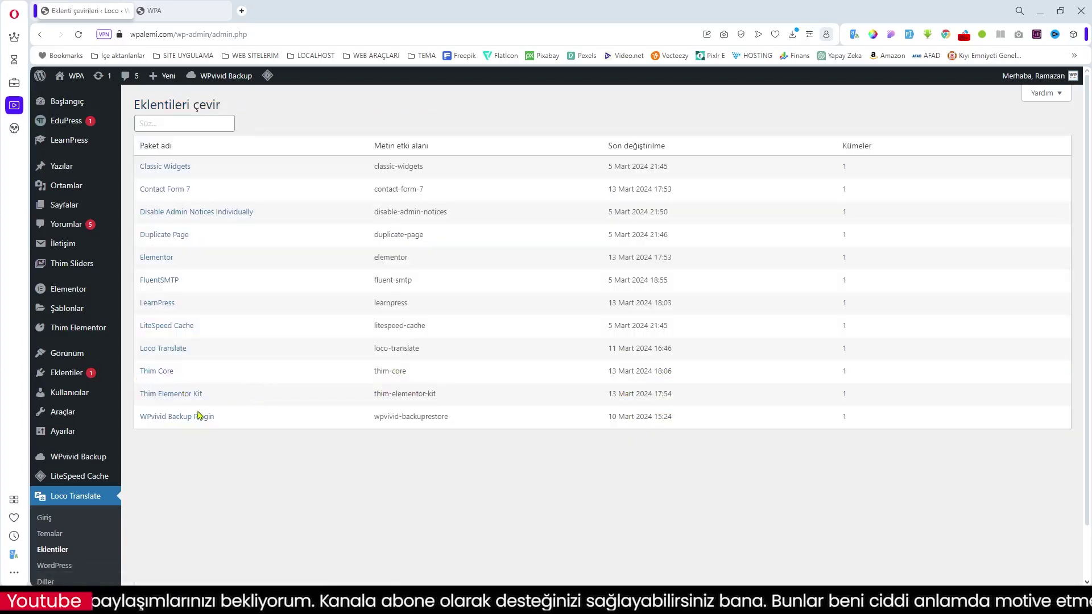
left_click(172, 400)
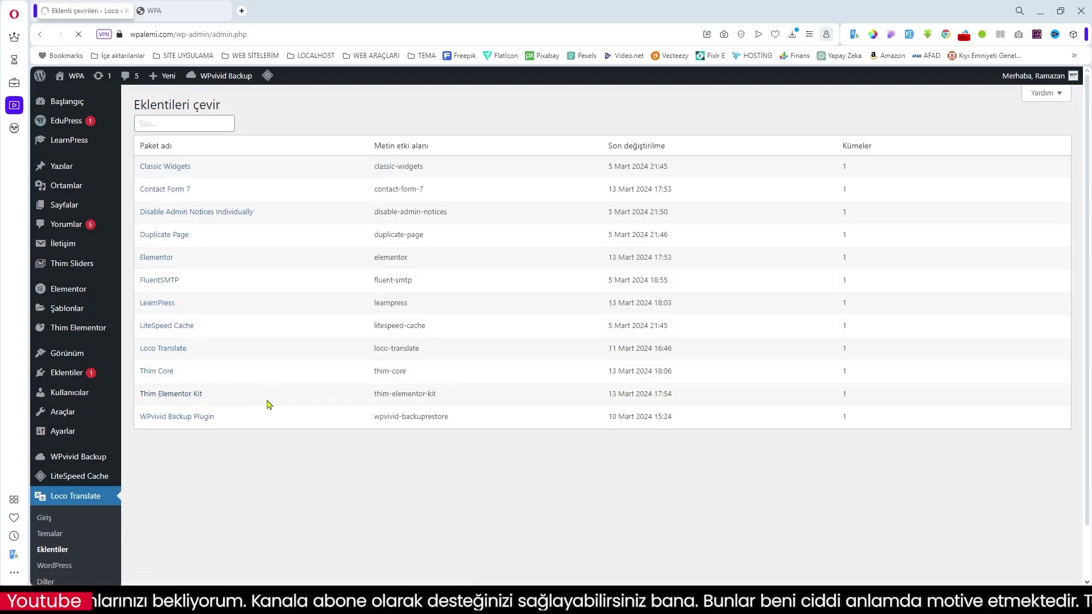
left_click(258, 177)
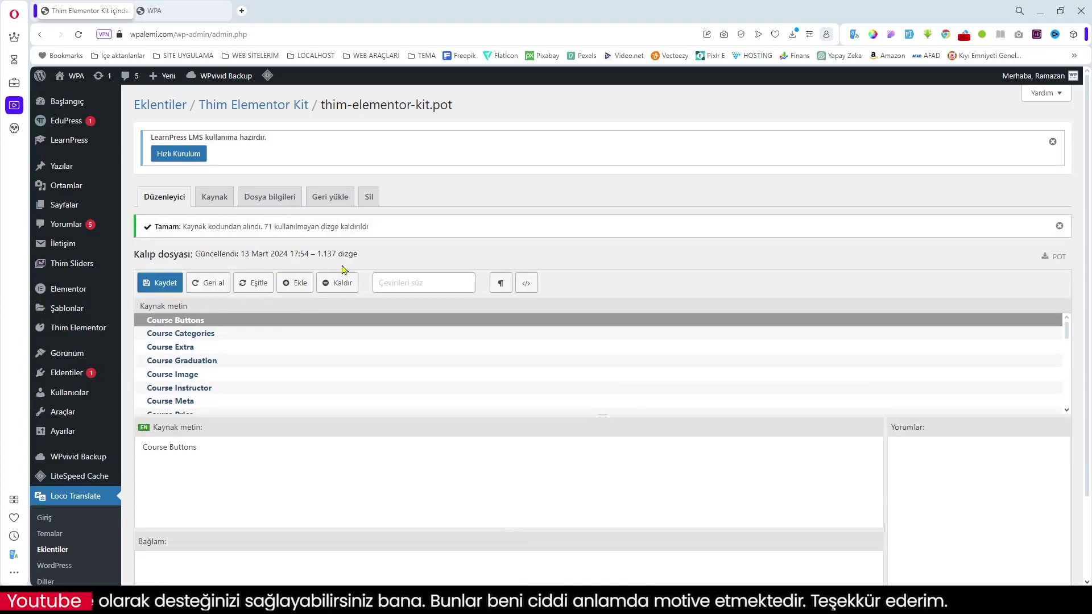
left_click(163, 282)
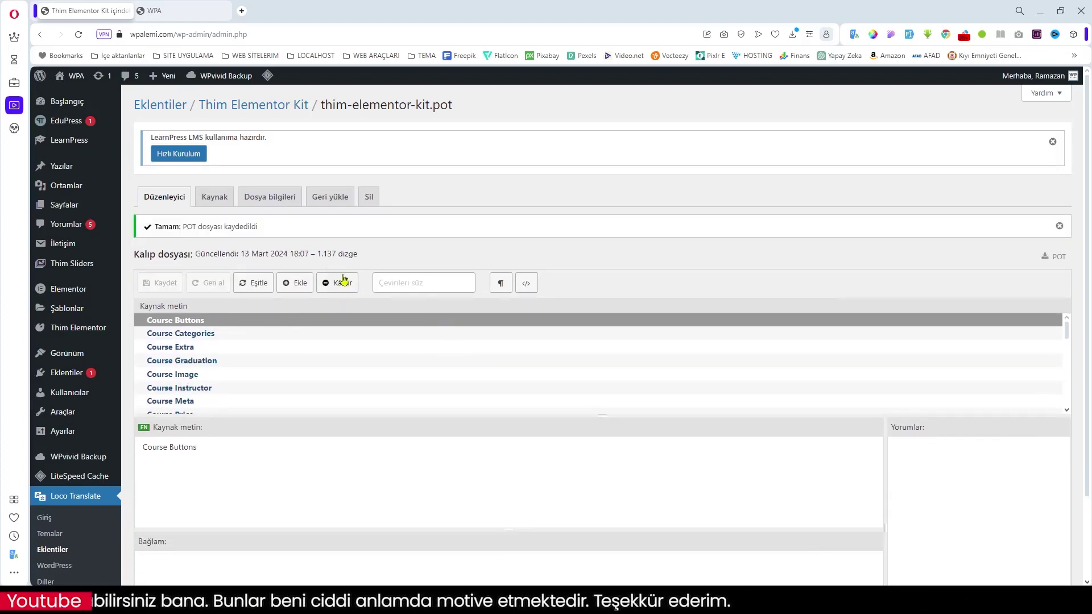
Step: Upload thim-elementor-kit-tr_TR.po to the Thim Elementor Kit plugin's developer (Geliştirici) location
left_click(224, 110)
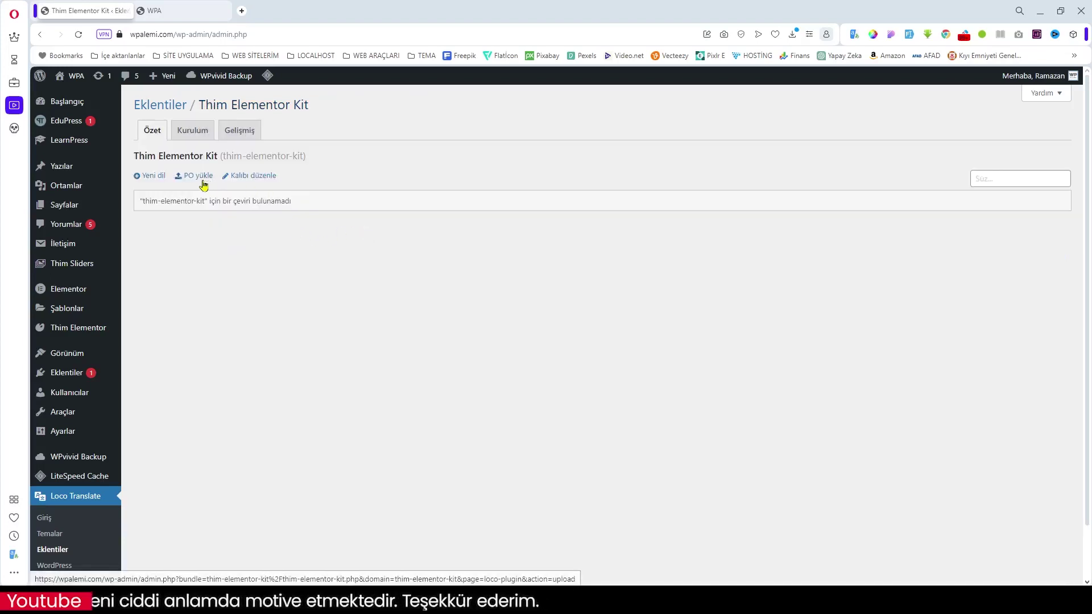
left_click(194, 176)
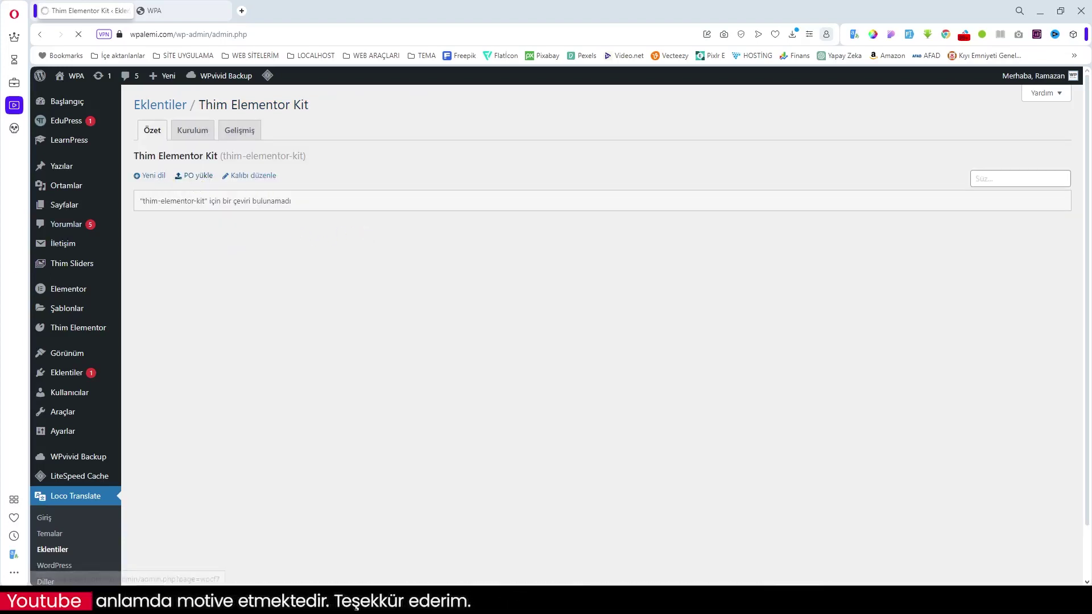
left_click_drag(1, 430, 177, 392)
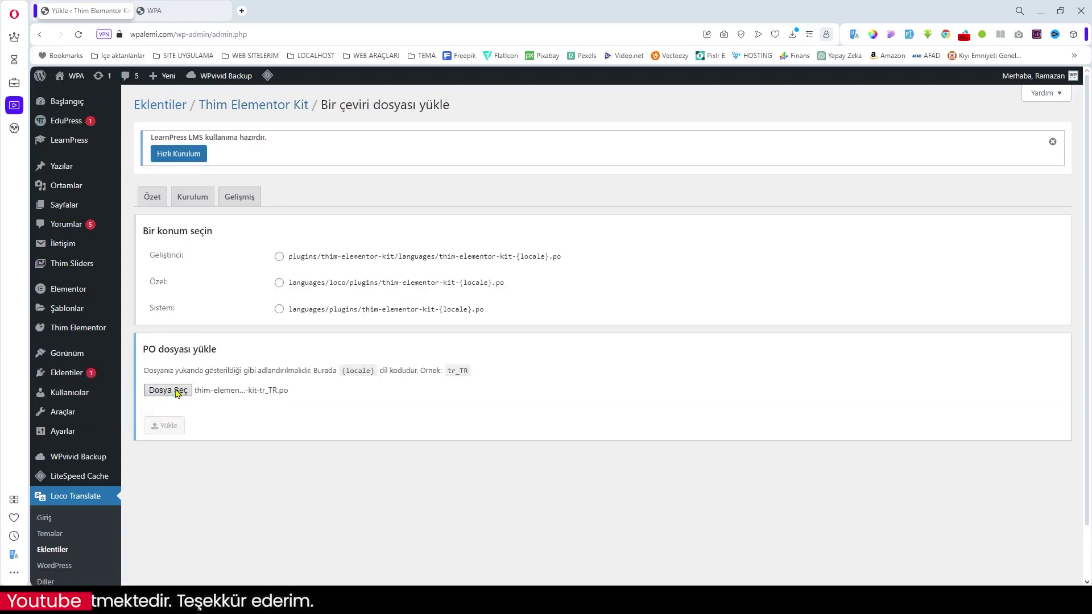
left_click(279, 256)
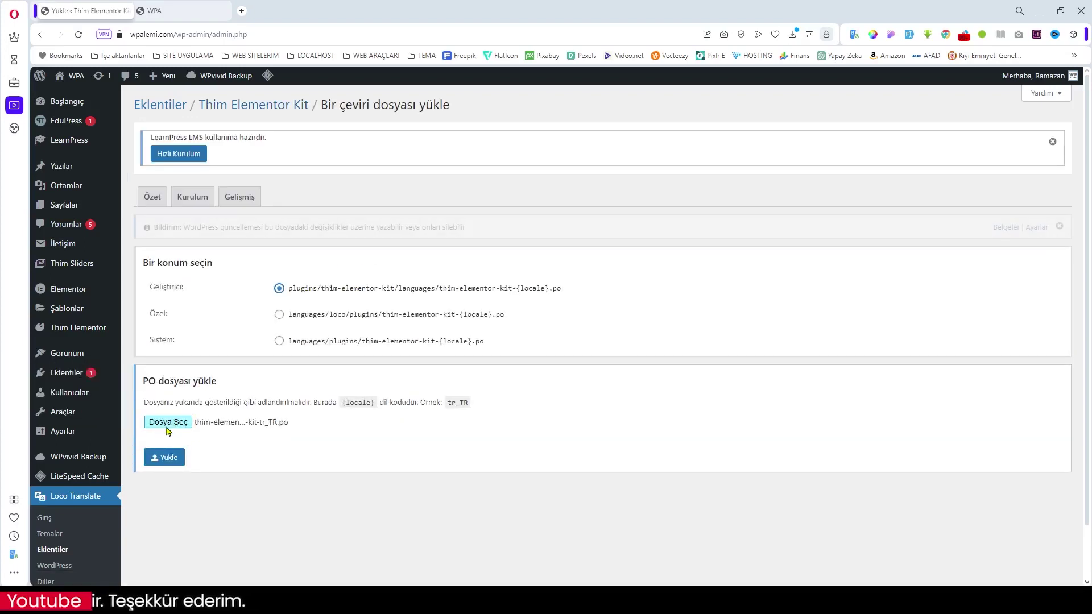
left_click(167, 461)
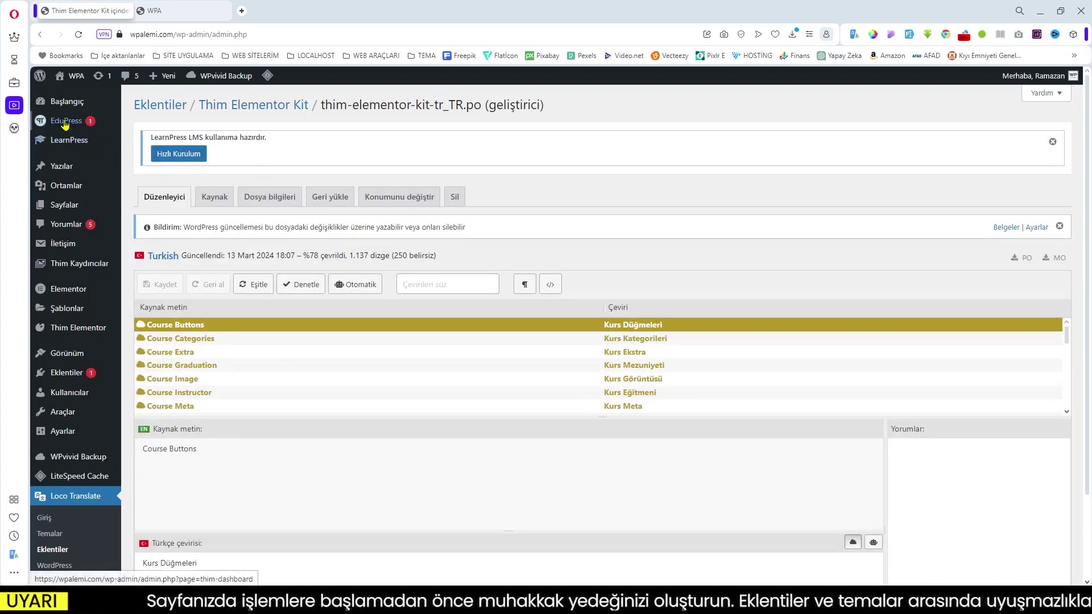
Step: Start LearnPress's quick setup wizard and accept the preassigned static pages, from All Courses through Term Conditions
mouse_move(71, 122)
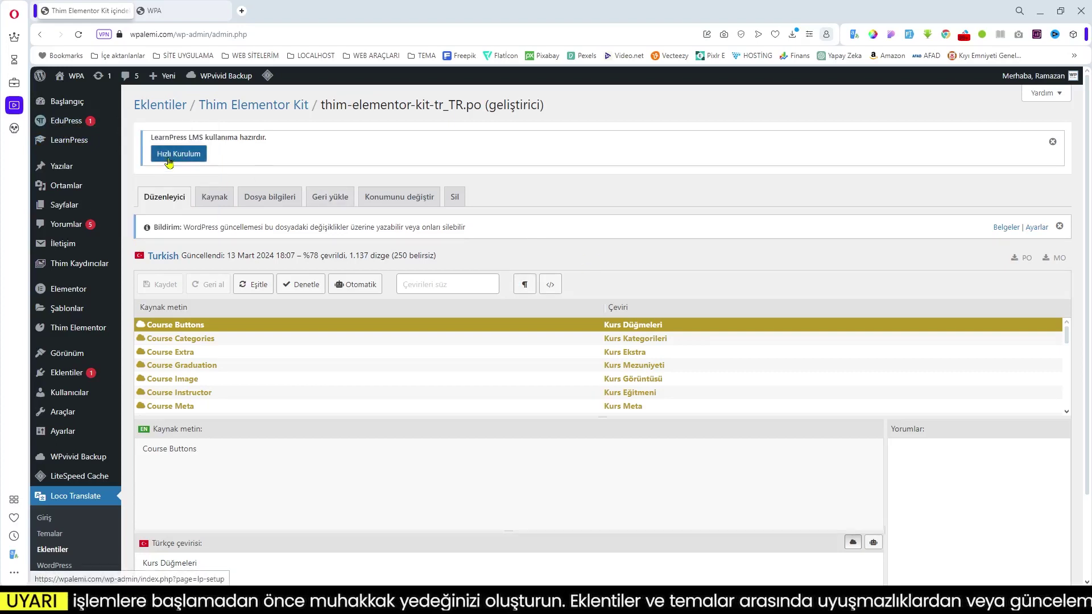
left_click(187, 158)
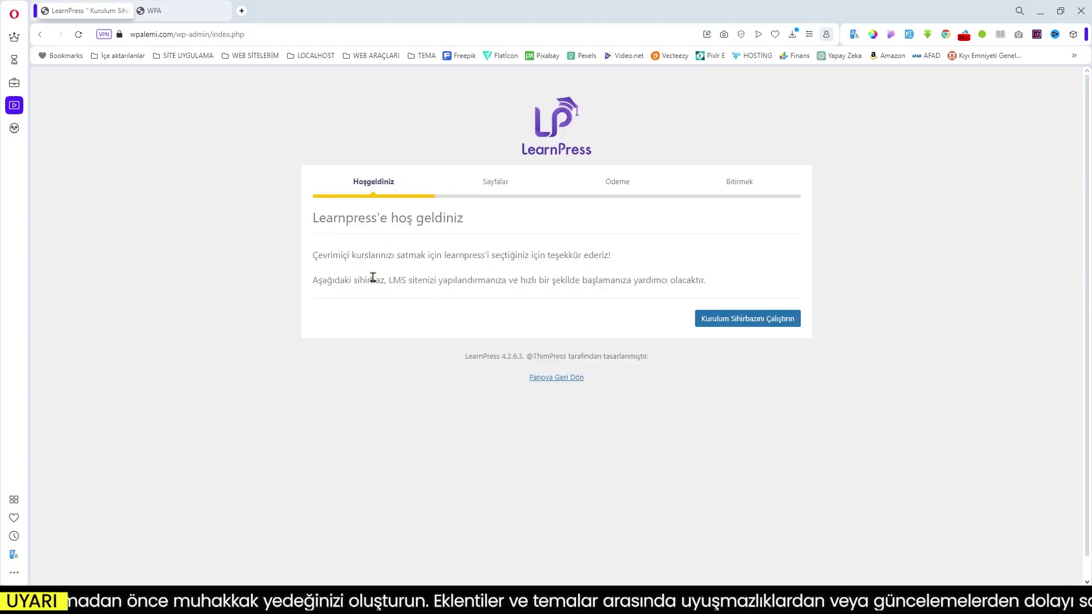
left_click(757, 324)
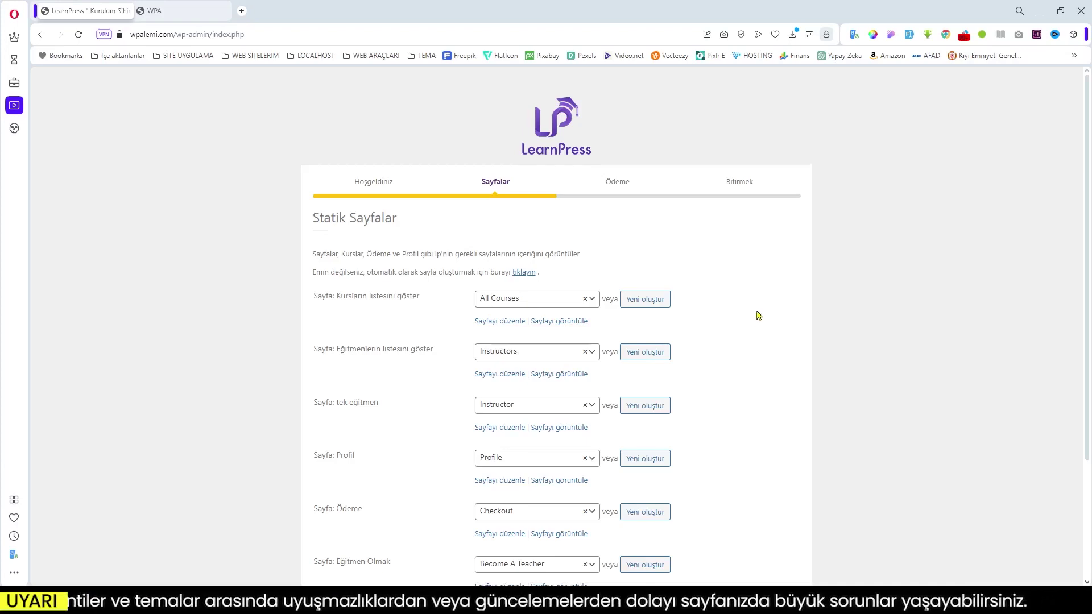
scroll(756, 315, "down", 2)
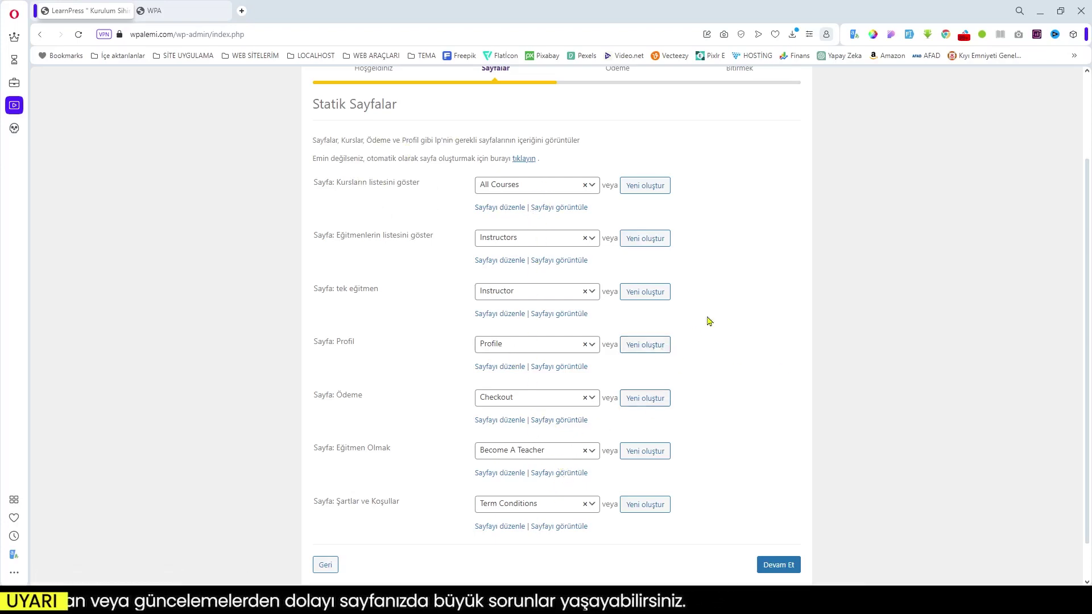
scroll(727, 322, "down", 2)
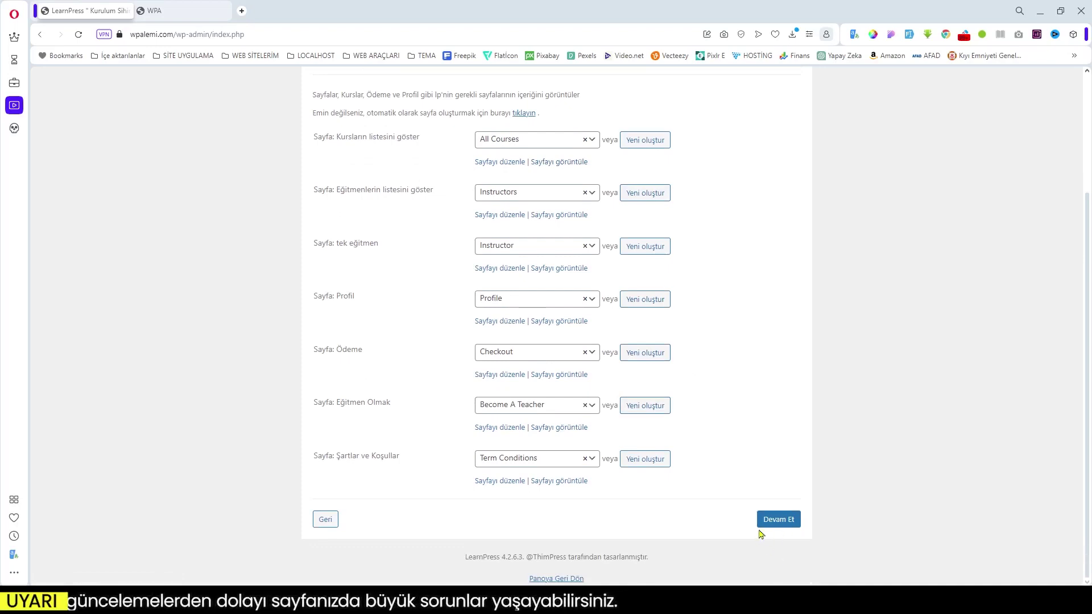
left_click(778, 520)
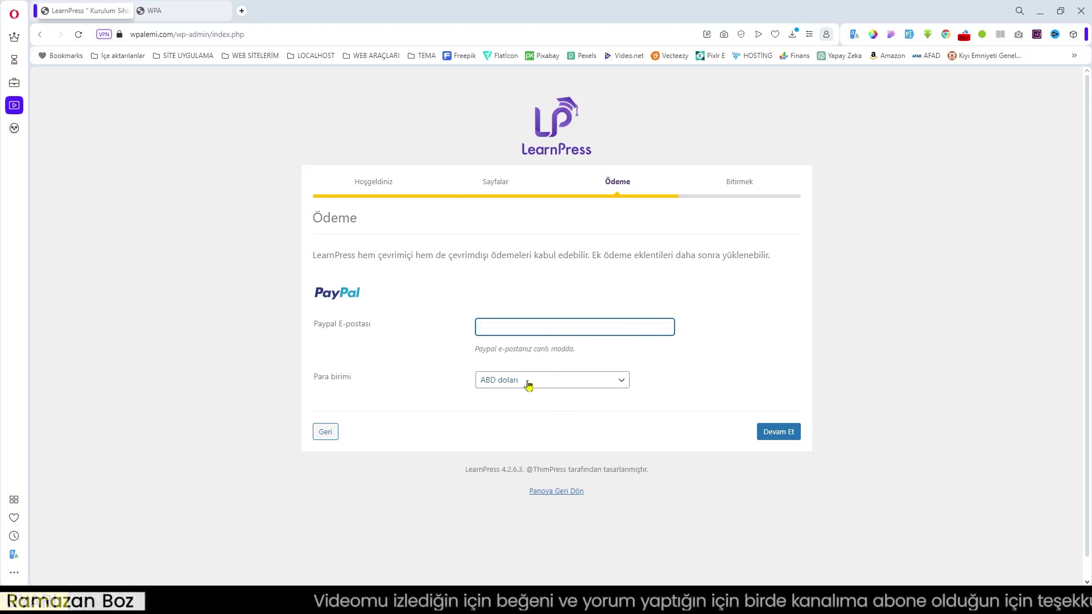
Step: Leave the PayPal e-mail empty with US dollars as currency, finish the LearnPress wizard and return to the dashboard
left_click(701, 426)
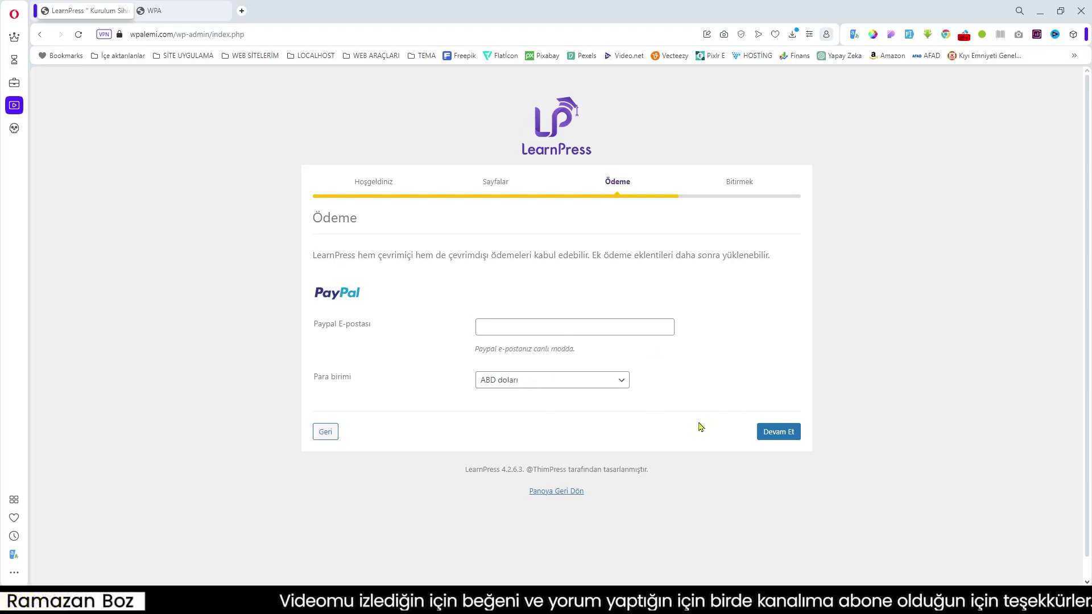
left_click(780, 433)
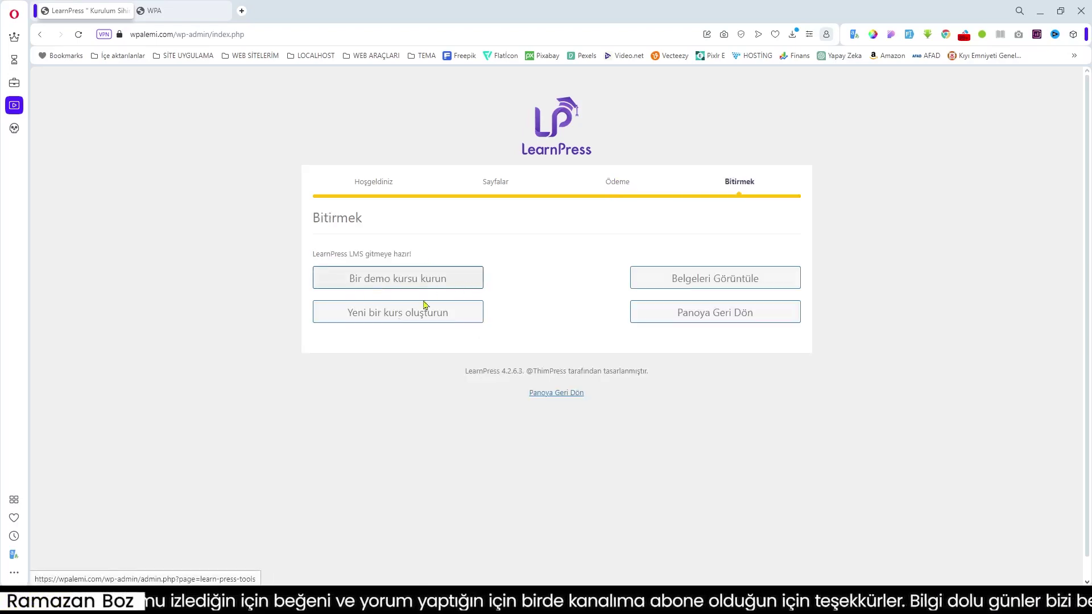
left_click(742, 316)
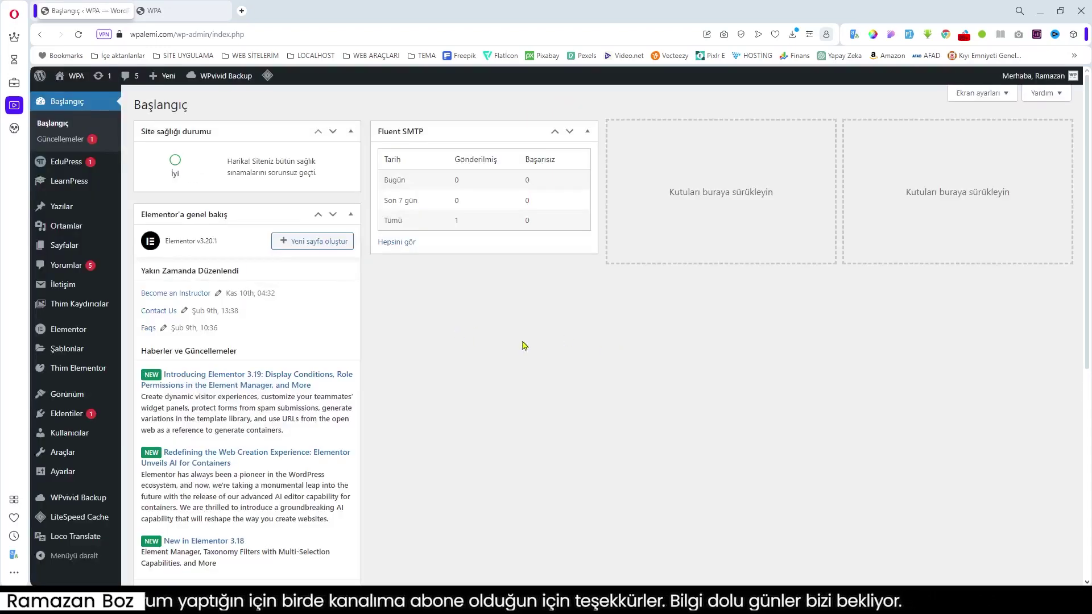
Step: Hide the site health and Elementor overview boxes on the dashboard and move the LearnPress durumu box to the third column
left_click(990, 94)
left_click(220, 150)
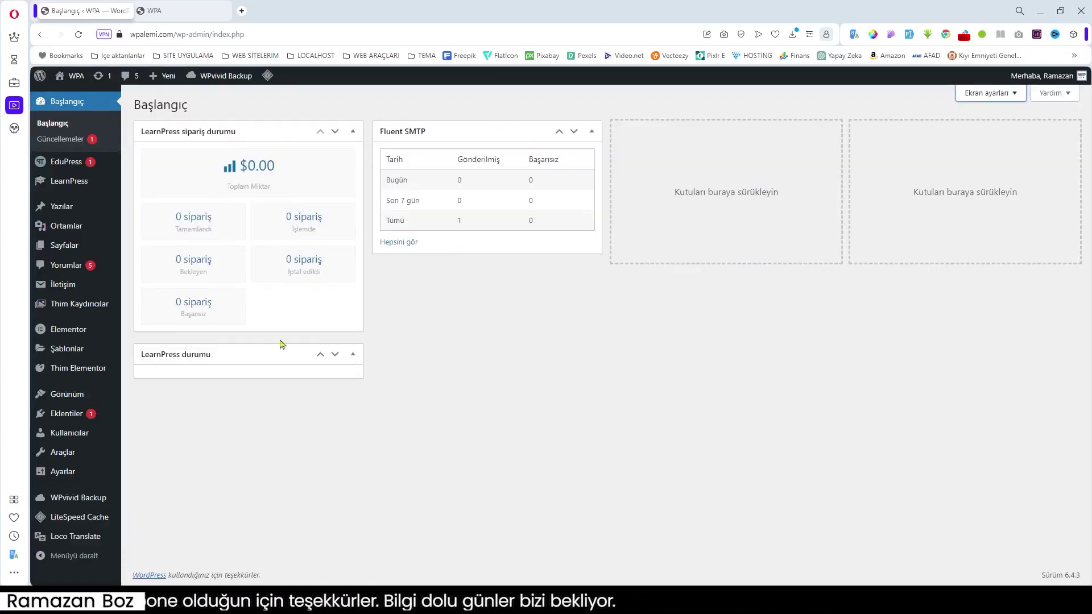
left_click_drag(256, 354, 747, 130)
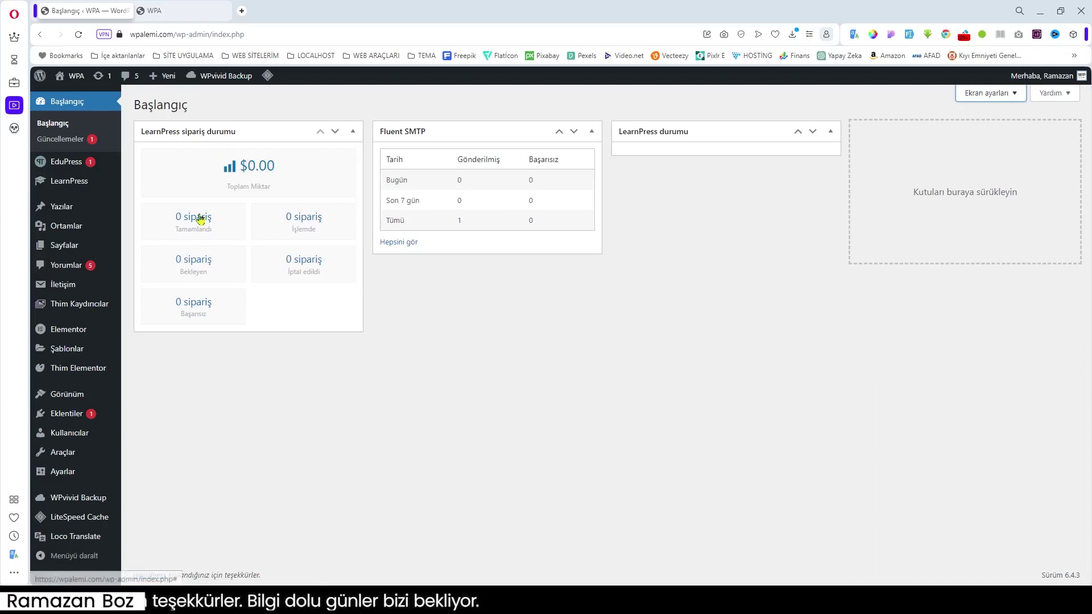
Step: Check the WordPress updates page for pending updates and open the EduPress theme's control panel
left_click(60, 139)
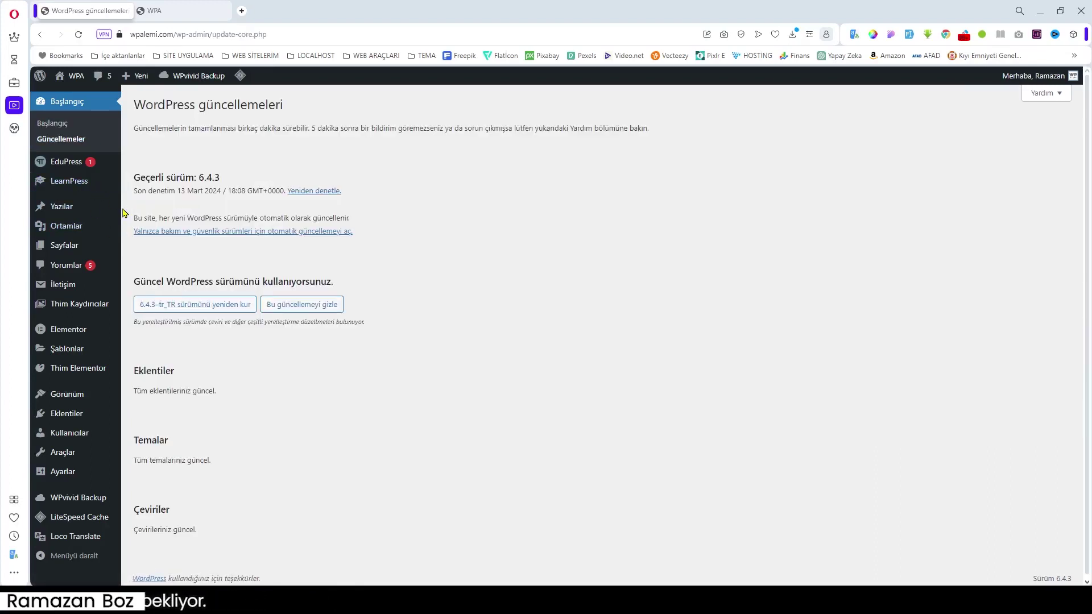
scroll(621, 376, "down", 1)
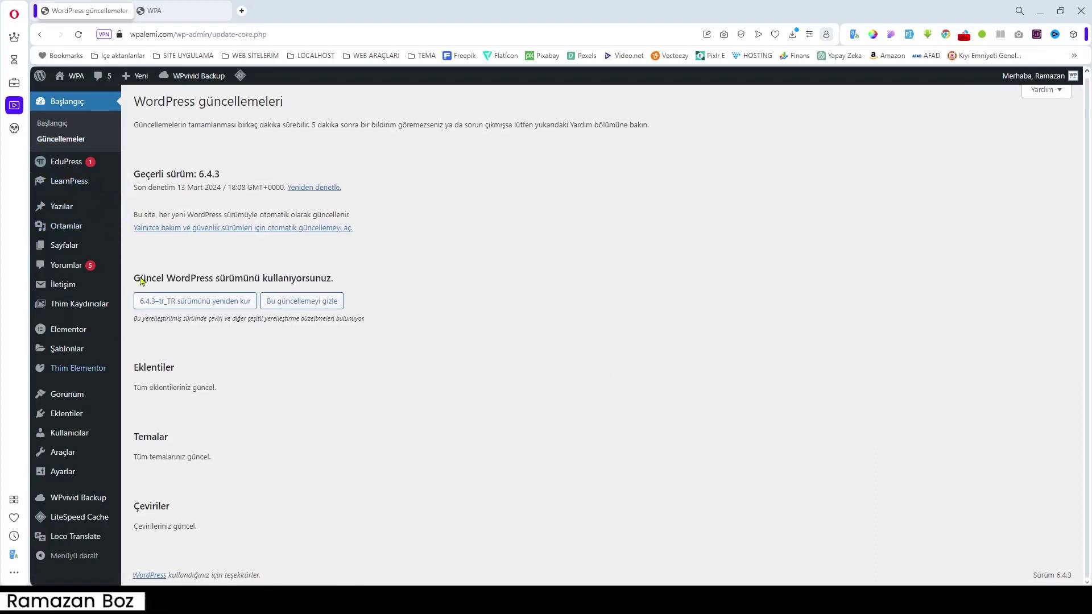
left_click(136, 226)
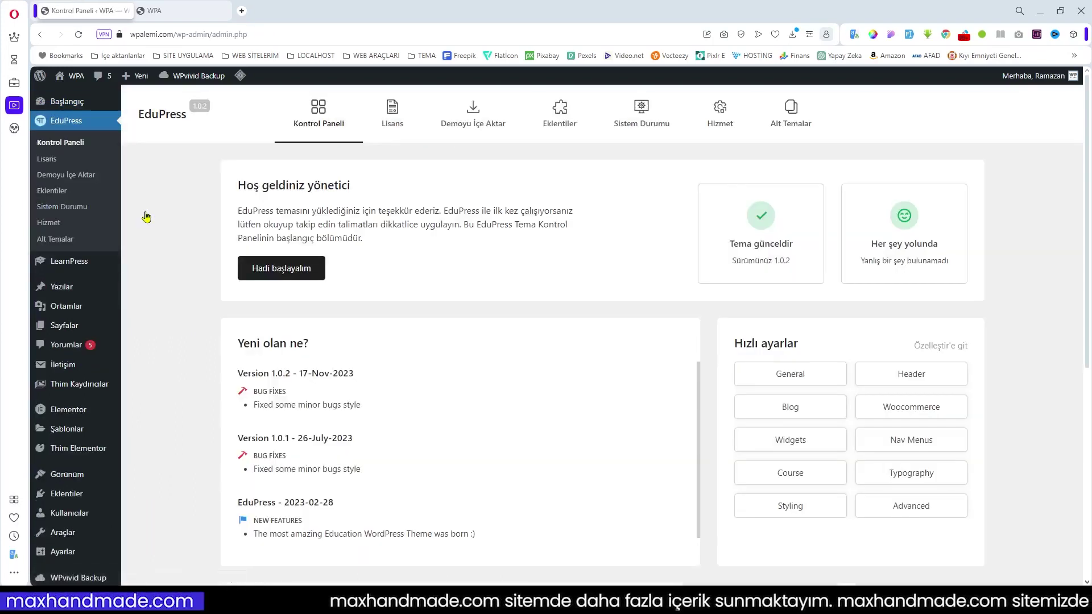
Step: Purge all LiteSpeed caches (Tümünü temizle) and look over the EduPress control panel
mouse_move(240, 80)
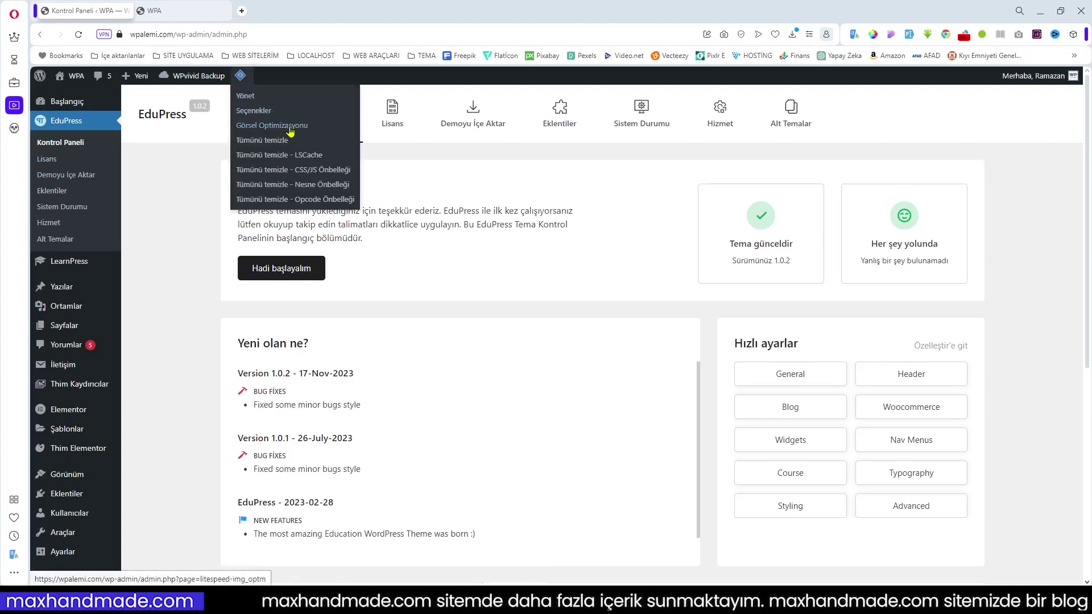
left_click(278, 146)
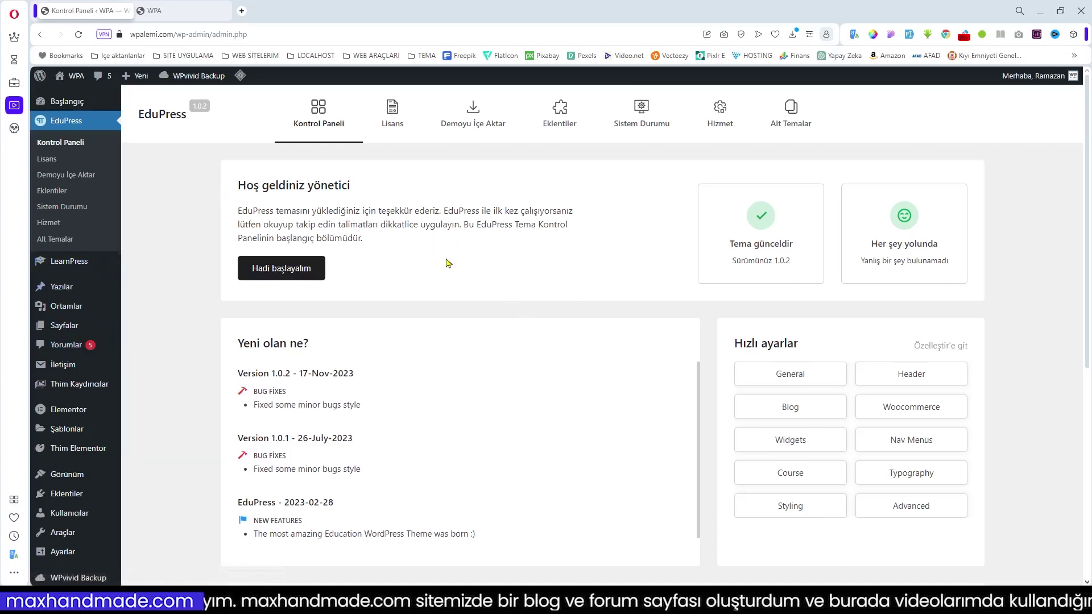
scroll(85, 228, "down", 2)
scroll(86, 222, "up", 2)
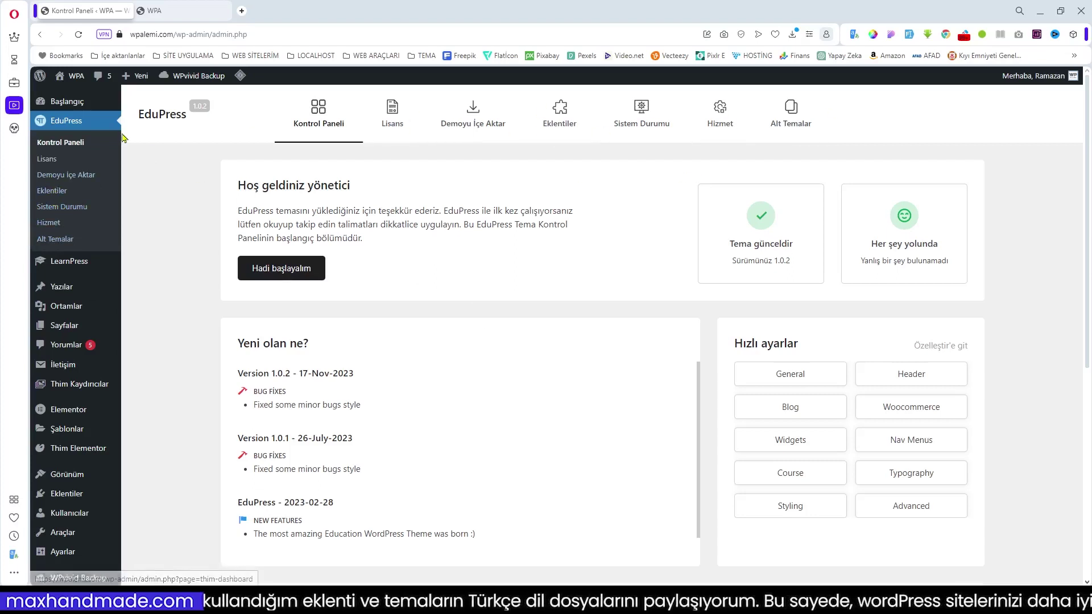
Step: Open LearnPress's course list (Kurslar) and look over the demo courses
mouse_move(68, 264)
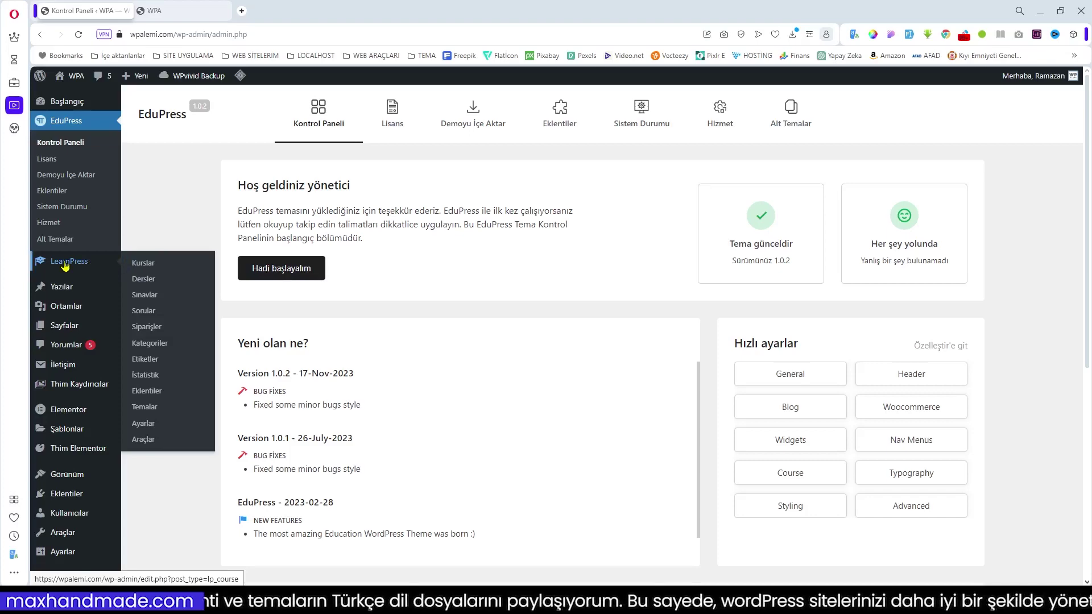
left_click(170, 265)
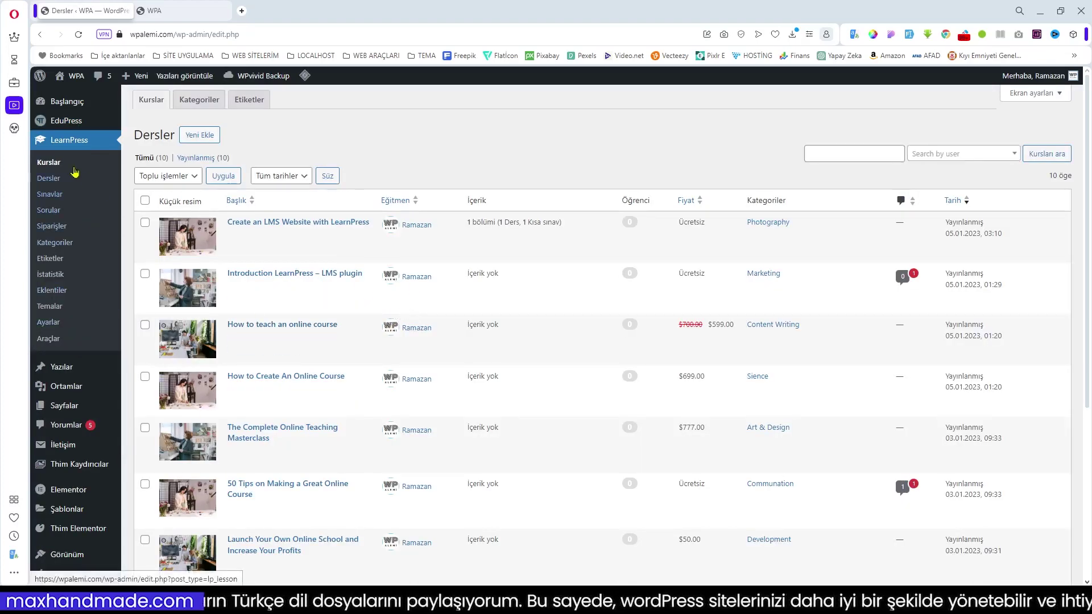
mouse_move(330, 451)
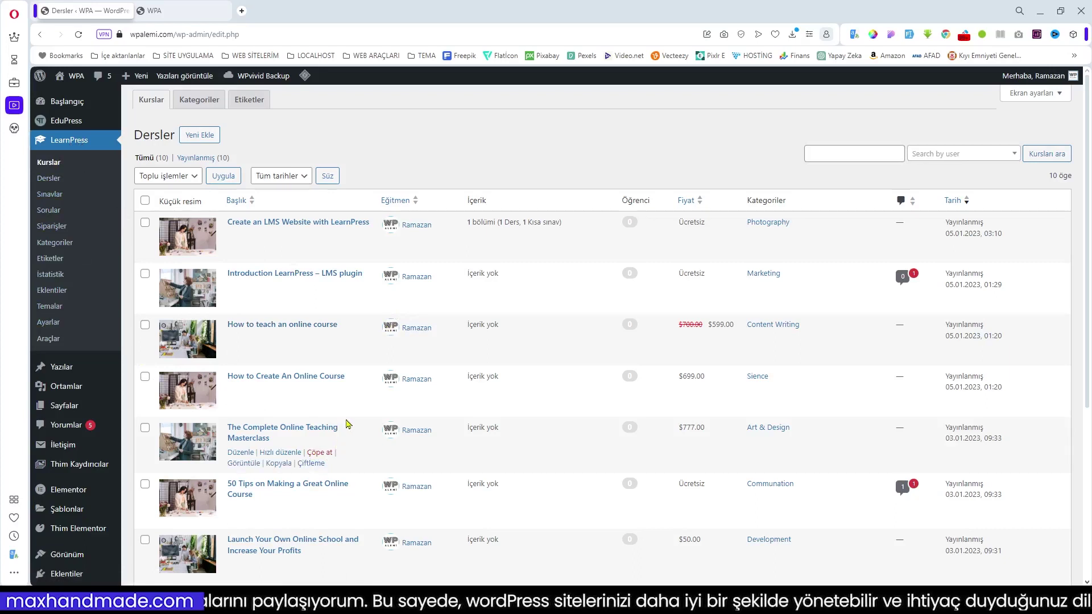
mouse_move(253, 341)
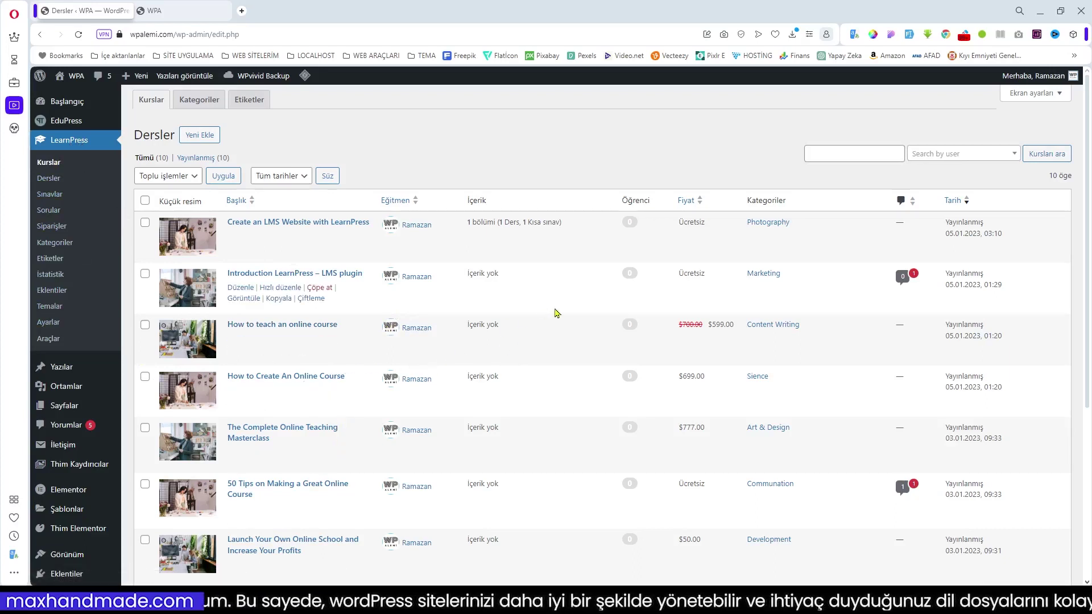
Step: Open LearnPress's settings (Ayarlar) and look over the general page setup and currency options
scroll(555, 313, "down", 2)
scroll(547, 314, "up", 2)
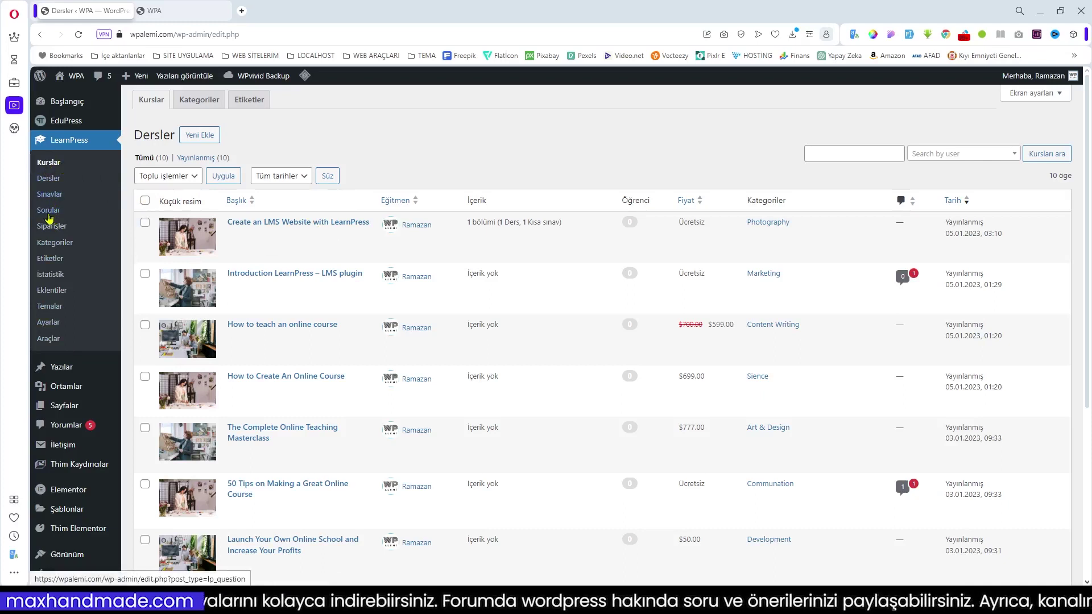
left_click(50, 323)
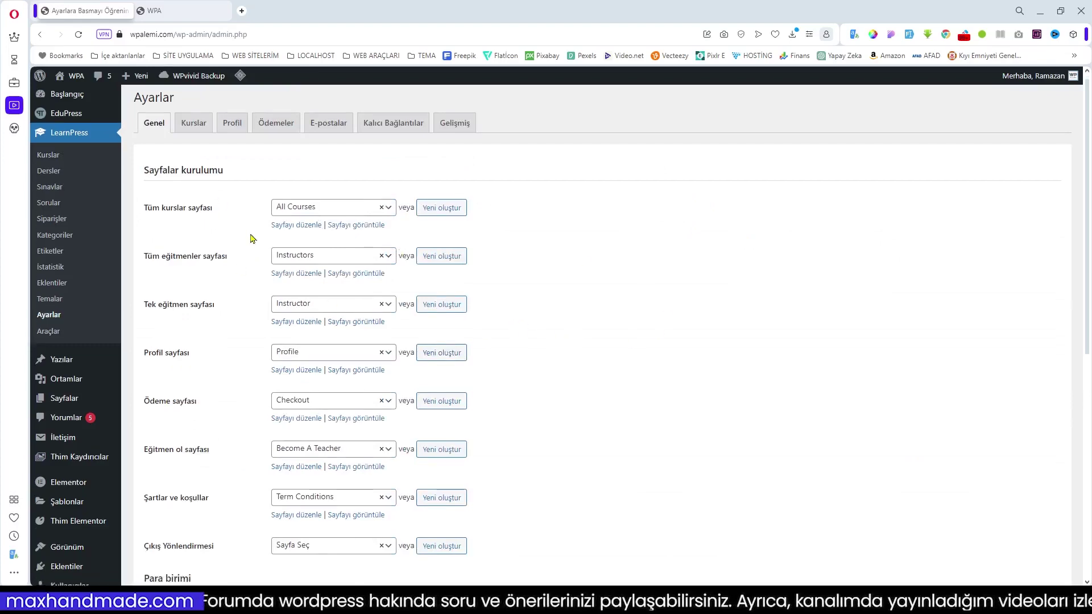
scroll(302, 285, "down", 3)
scroll(268, 254, "up", 3)
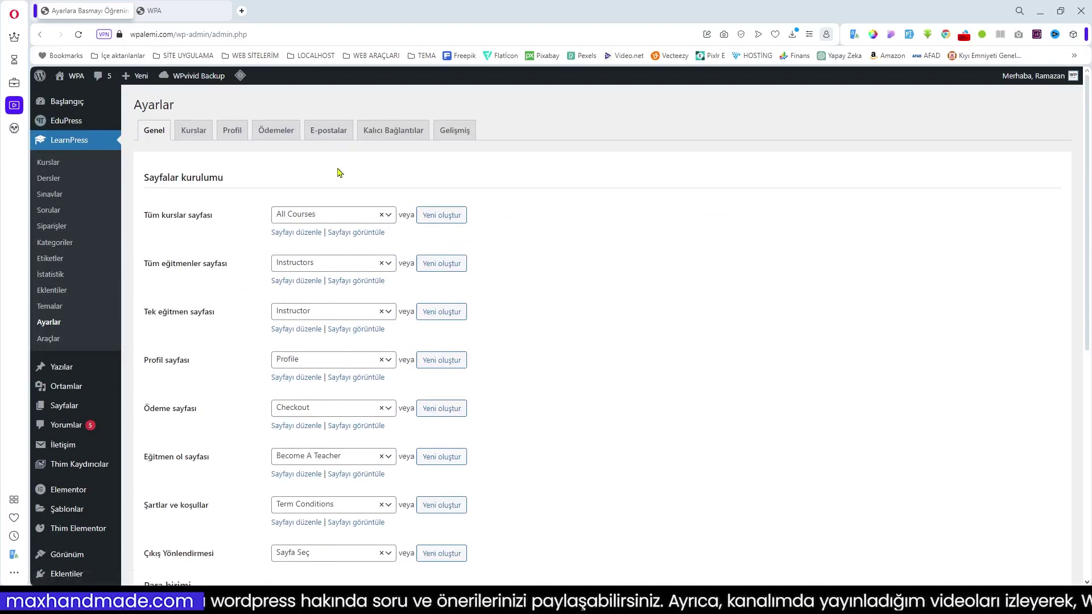
scroll(342, 434, "down", 2)
scroll(352, 420, "down", 2)
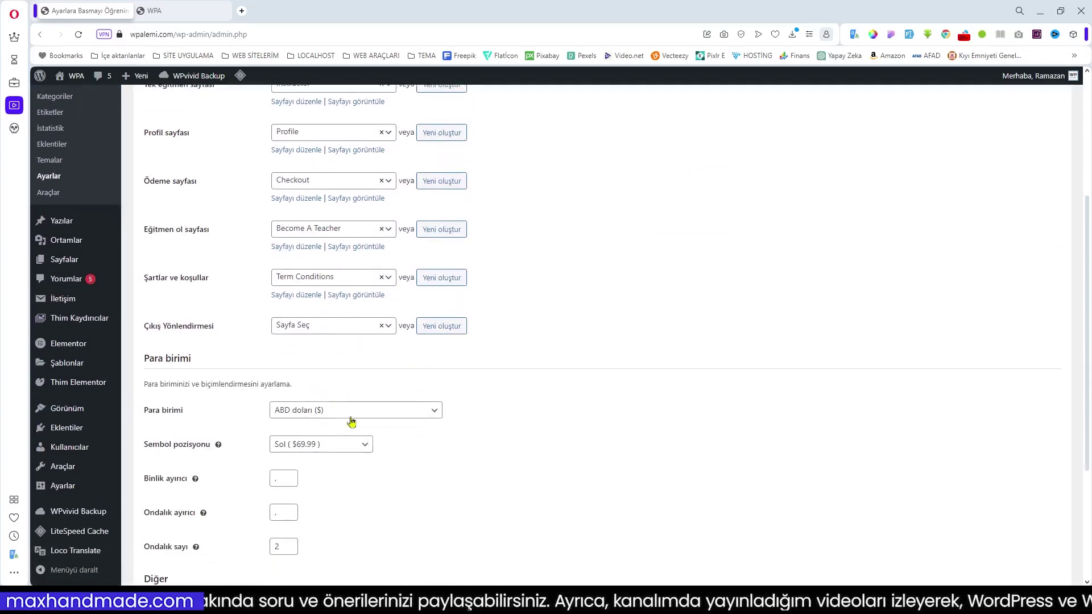
scroll(63, 261, "up", 4)
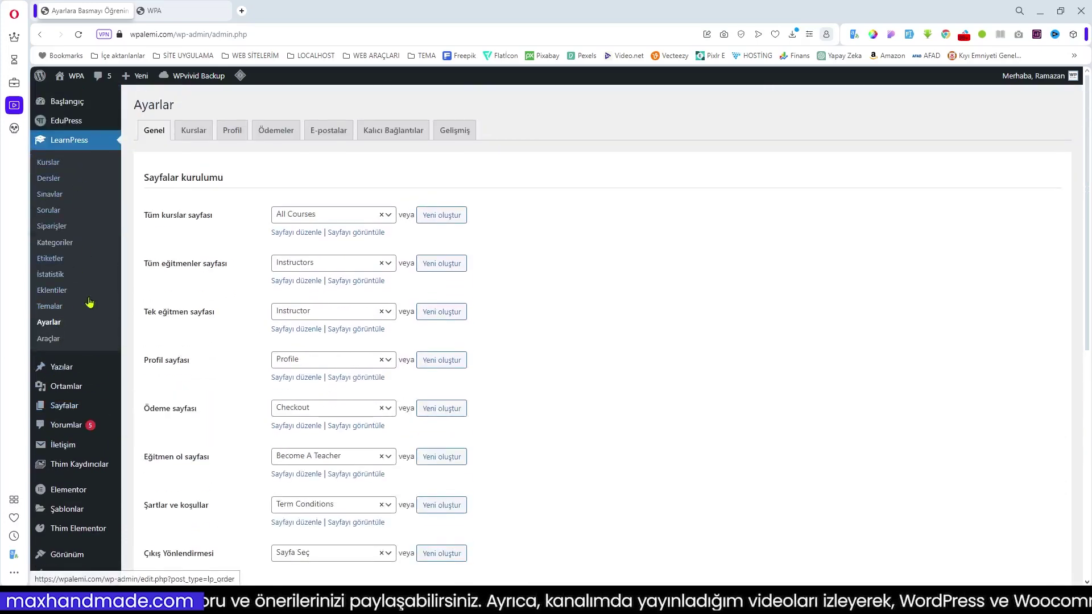
Step: Open the list of all site pages (Tüm sayfalar) in a new tab and review the LearnPress page assignments
mouse_move(61, 414)
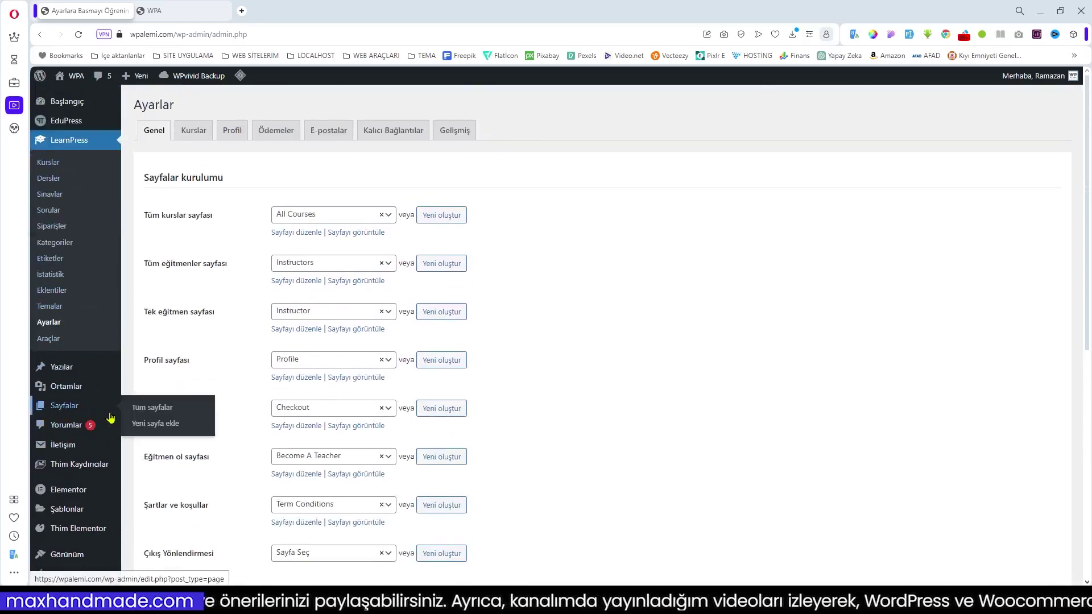
middle_click(154, 412)
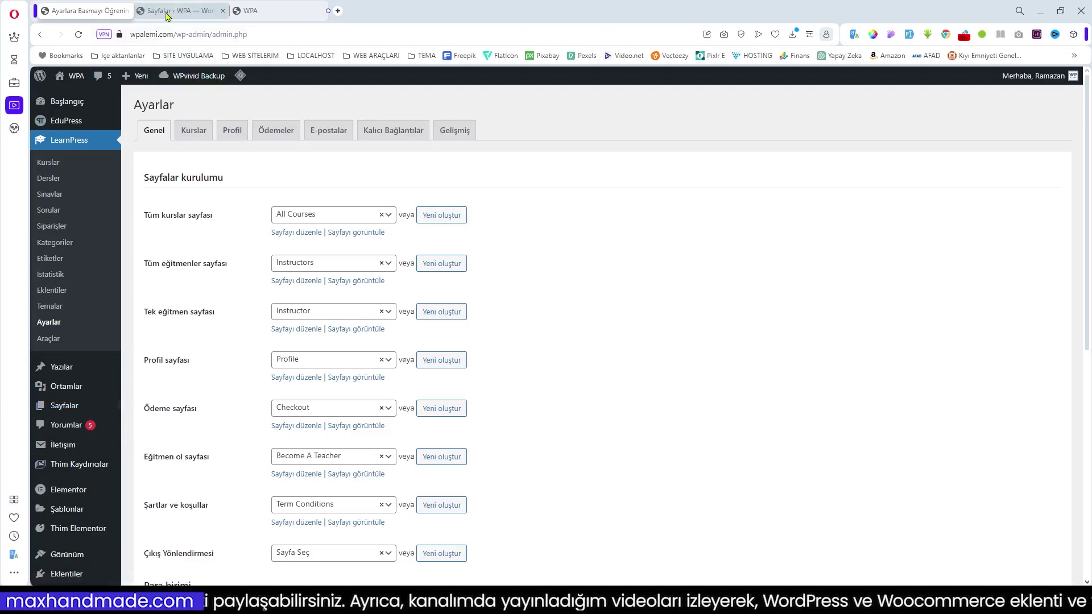
left_click(167, 13)
scroll(316, 236, "down", 3)
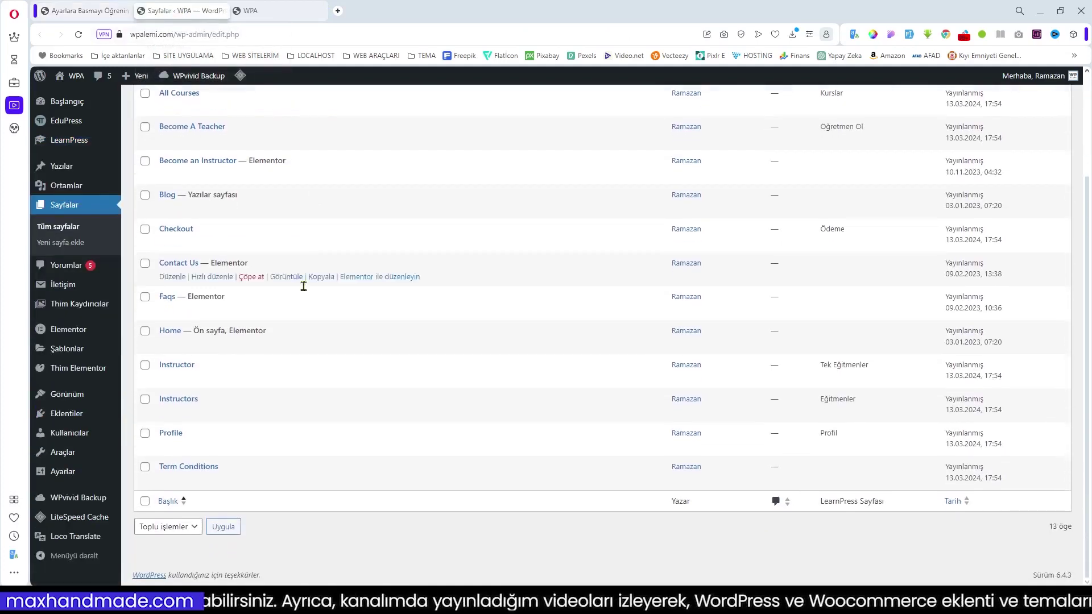
scroll(261, 492, "up", 5)
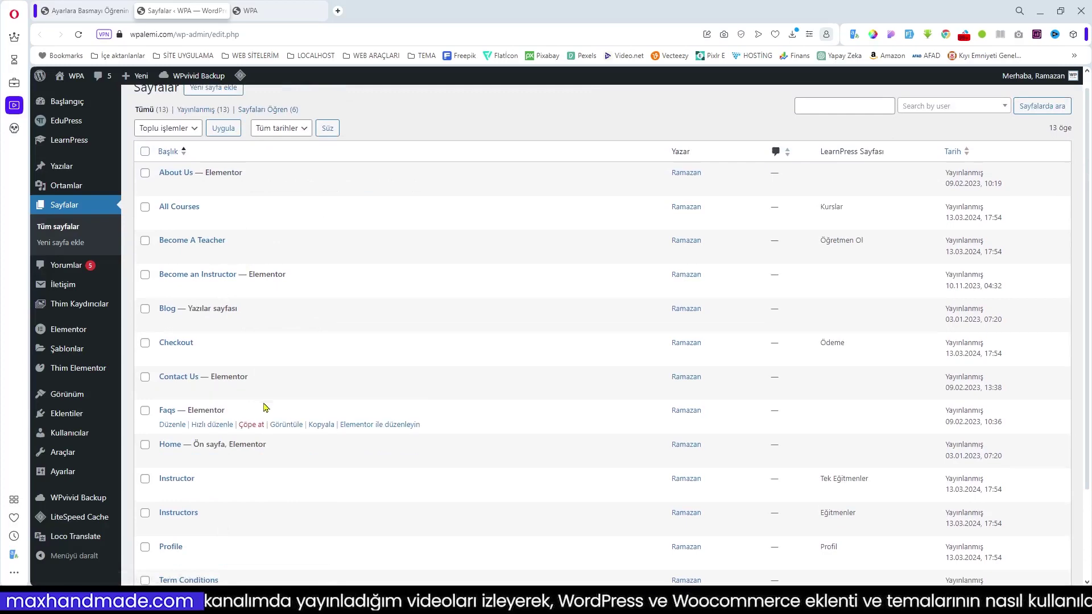
Step: Back in LearnPress's general settings, set the currency to Türk lirası (₺) and the symbol position to Sağ boşlukla
left_click(87, 11)
scroll(301, 277, "down", 1)
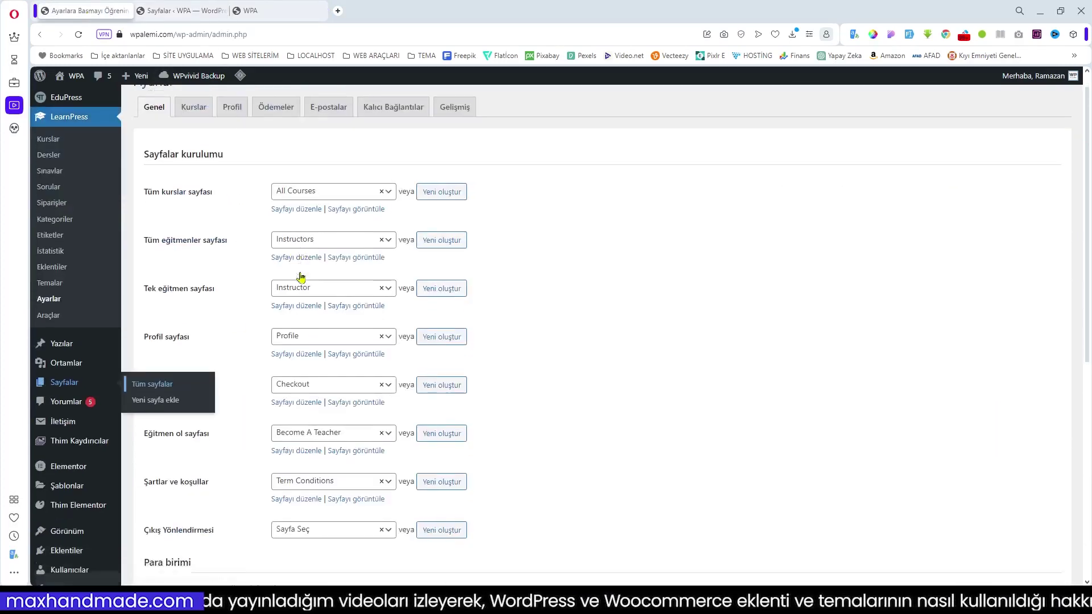
scroll(287, 361, "down", 3)
left_click(351, 417)
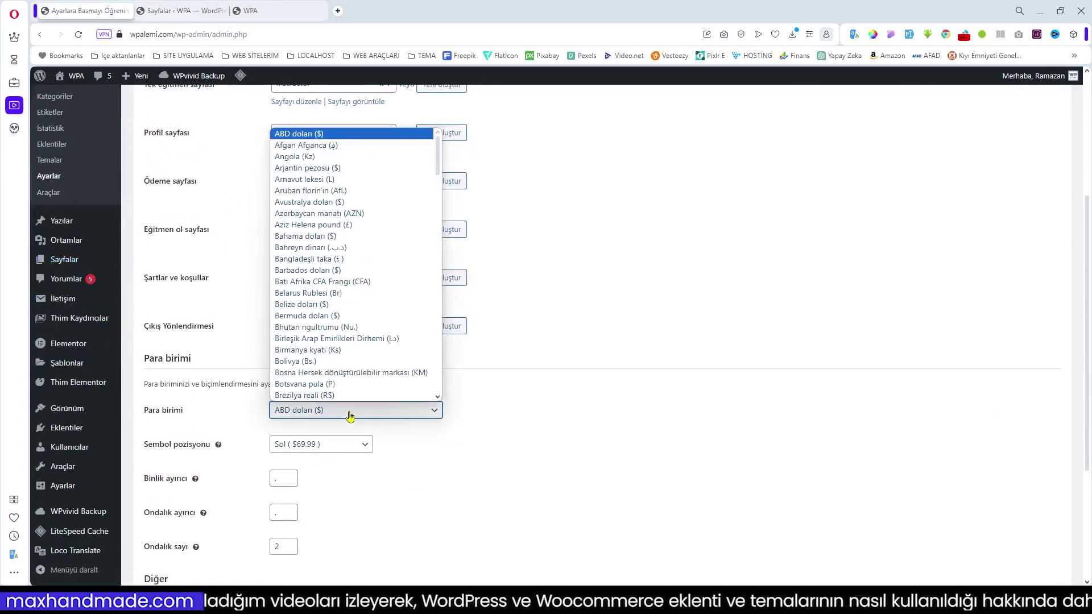
key("t")
key("Down")
key("Down")
key("Down")
key("Down")
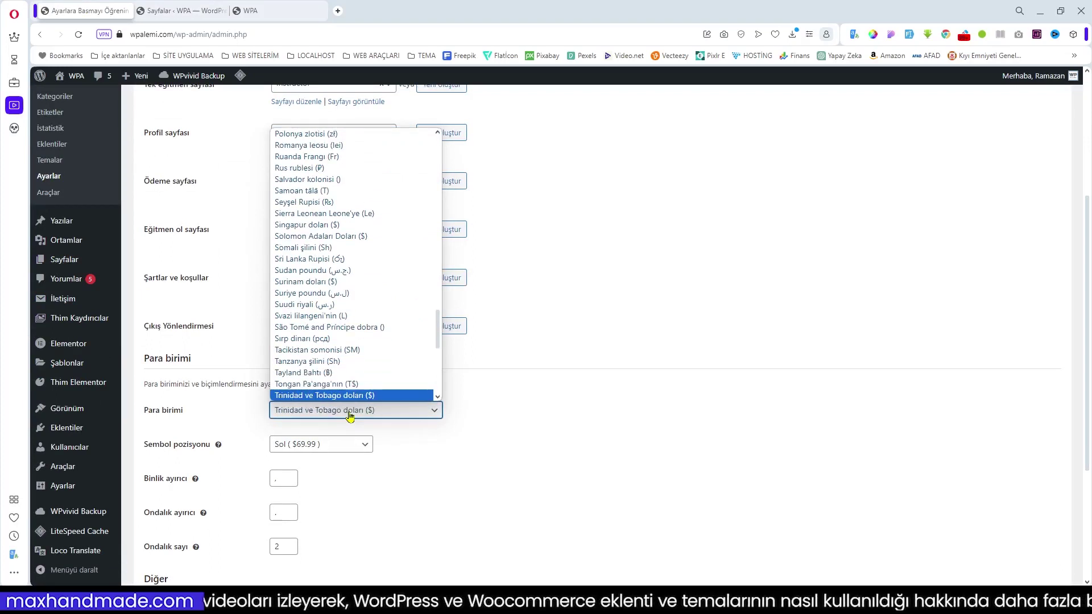
key("Down")
key("Down")
left_click(305, 396)
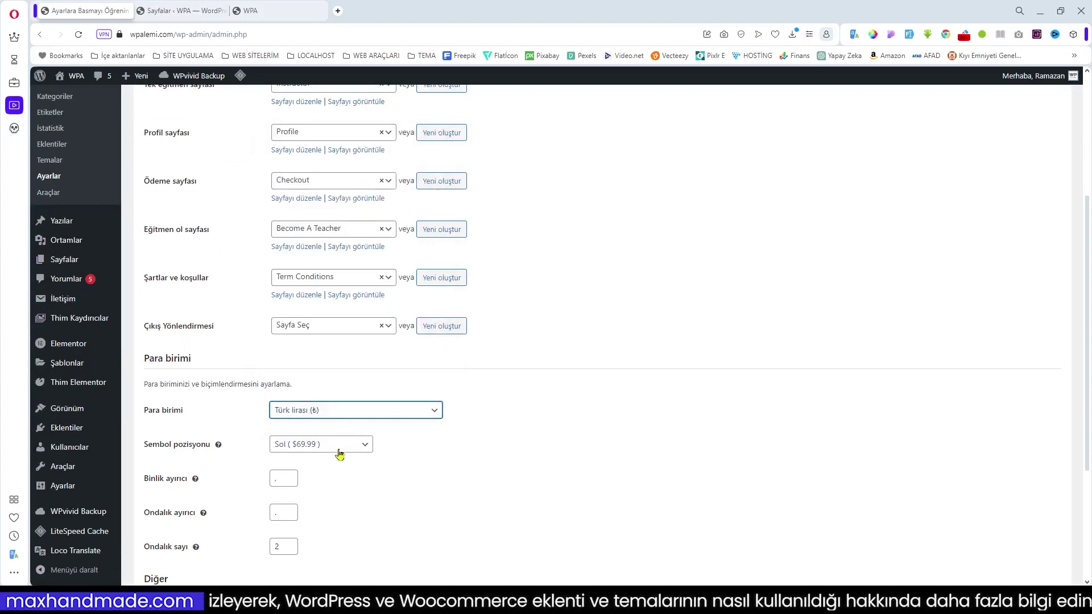
left_click(331, 449)
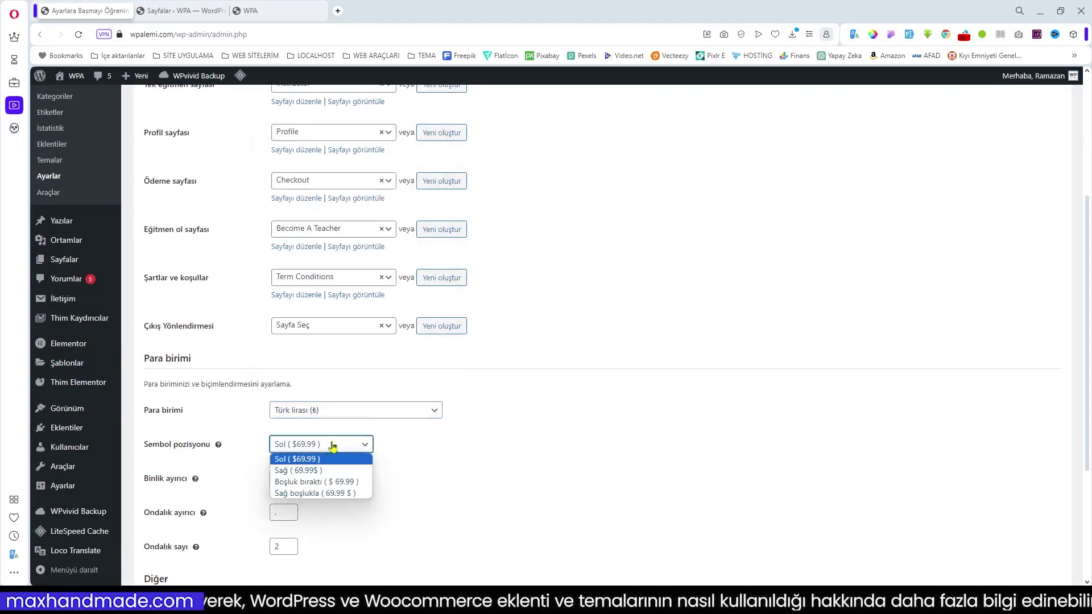
left_click(309, 494)
Step: Enable instructor registration (Eğitmen kaydı) on all registration forms and save the general settings
scroll(402, 498, "down", 3)
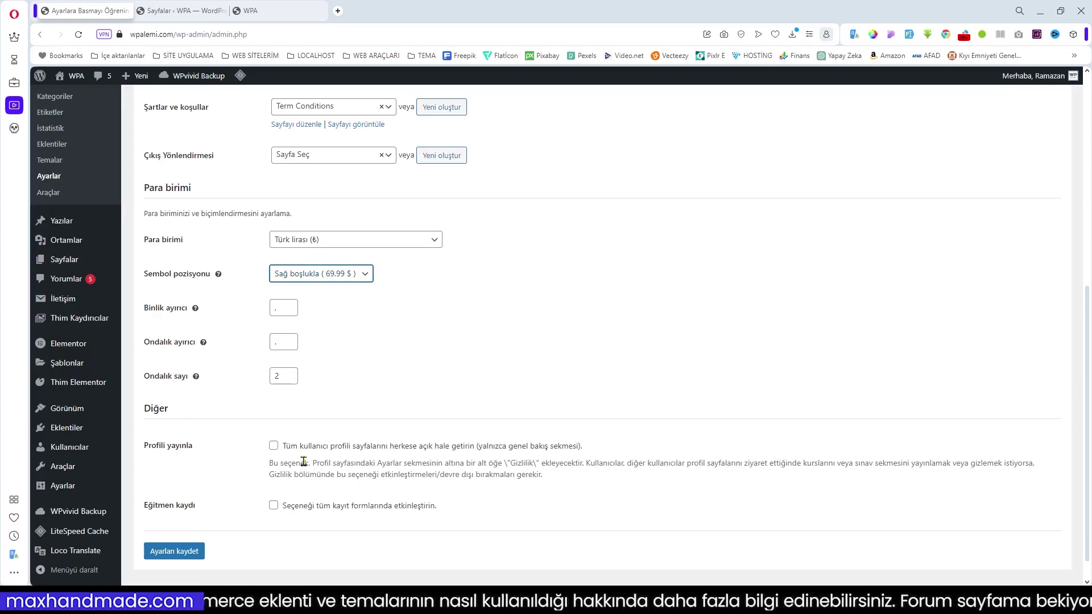
left_click(273, 505)
left_click(169, 557)
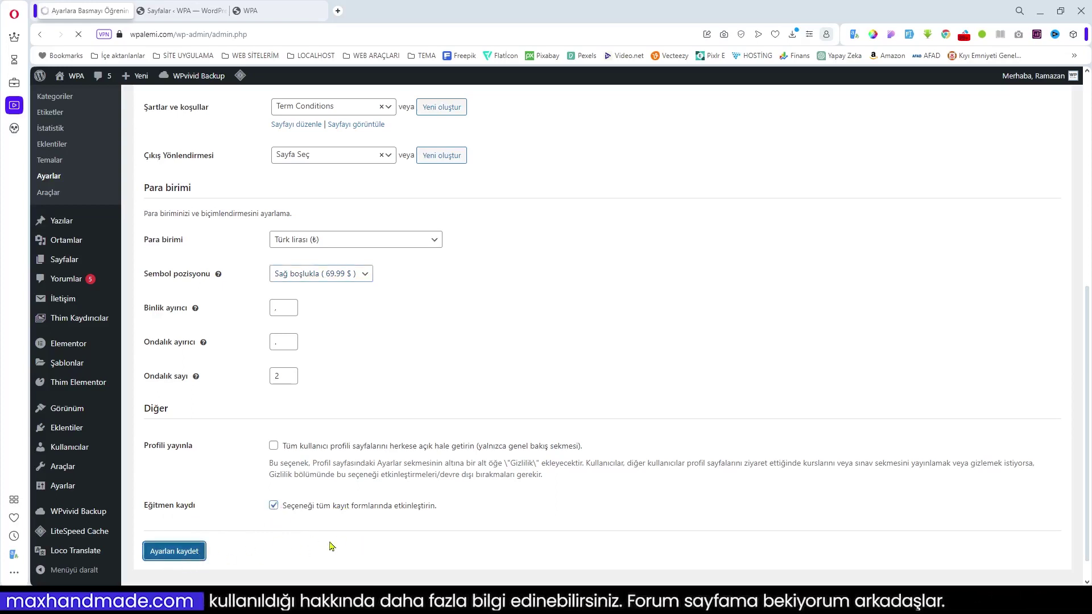
scroll(534, 506, "down", 8)
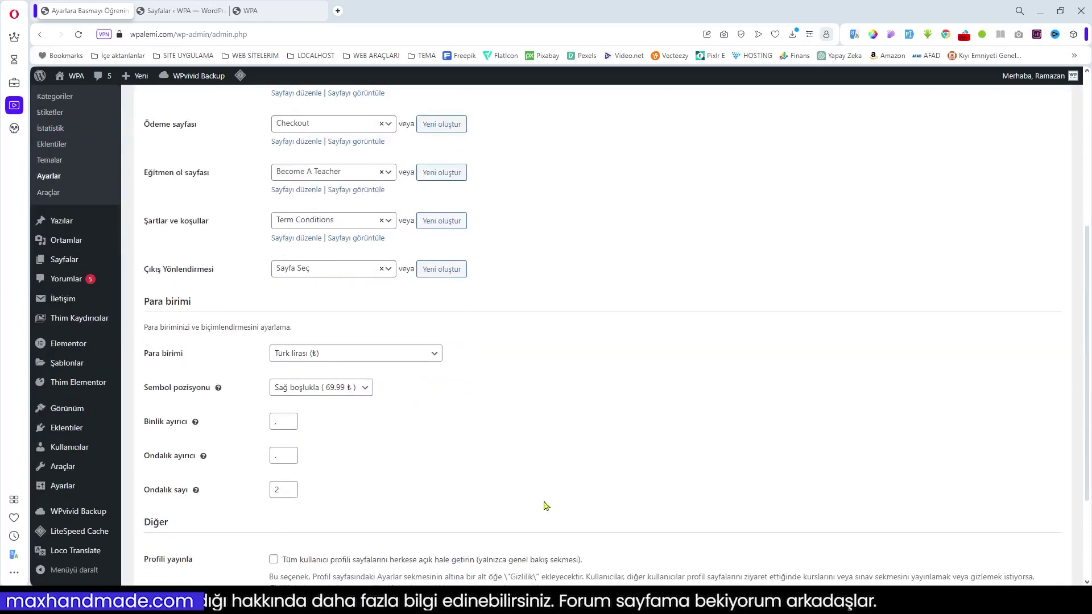
scroll(546, 505, "up", 7)
scroll(550, 505, "up", 1)
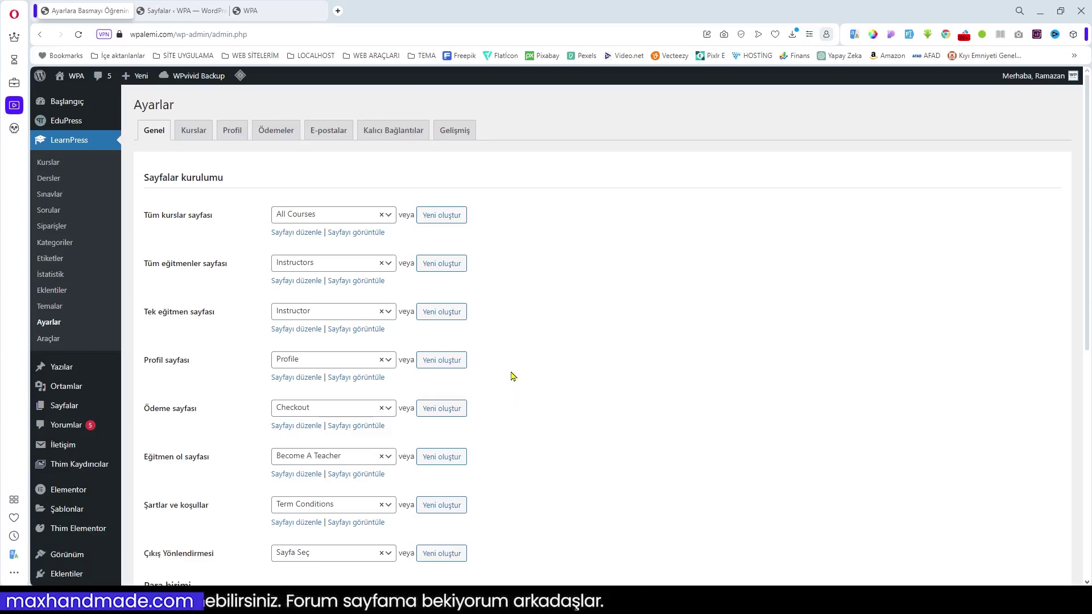
Step: Examine LearnPress's course settings (Kurslar), from the archive page options through the material and instructor settings
left_click(193, 134)
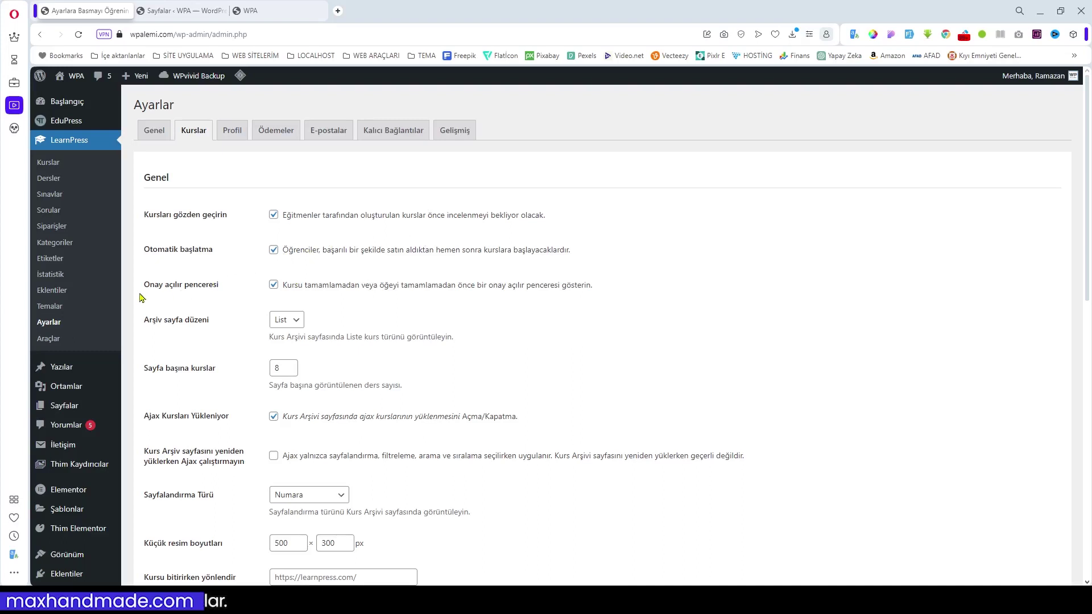
scroll(425, 335, "down", 2)
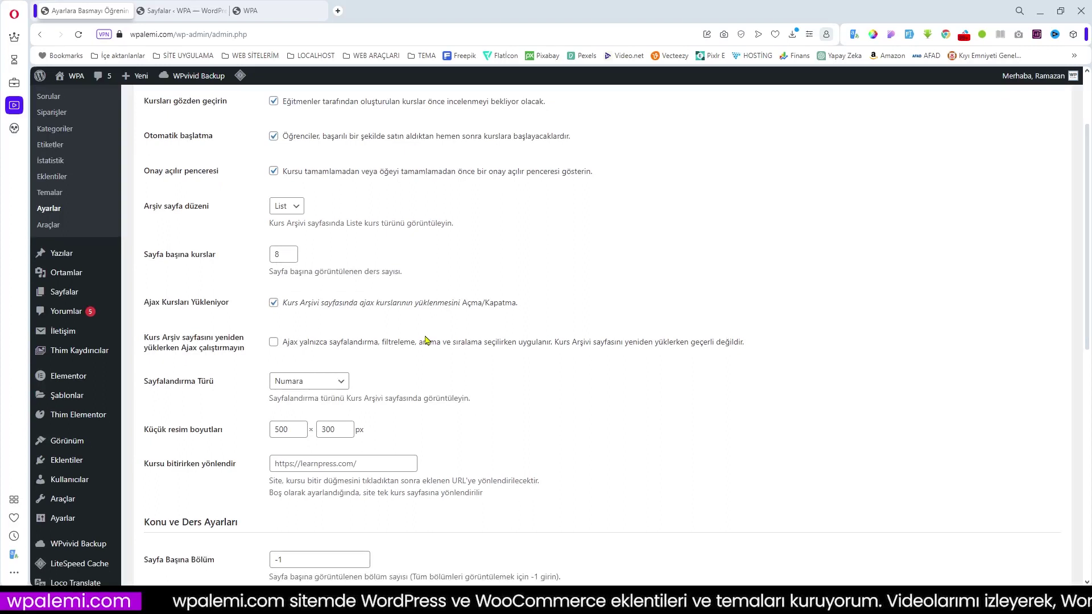
scroll(425, 340, "up", 1)
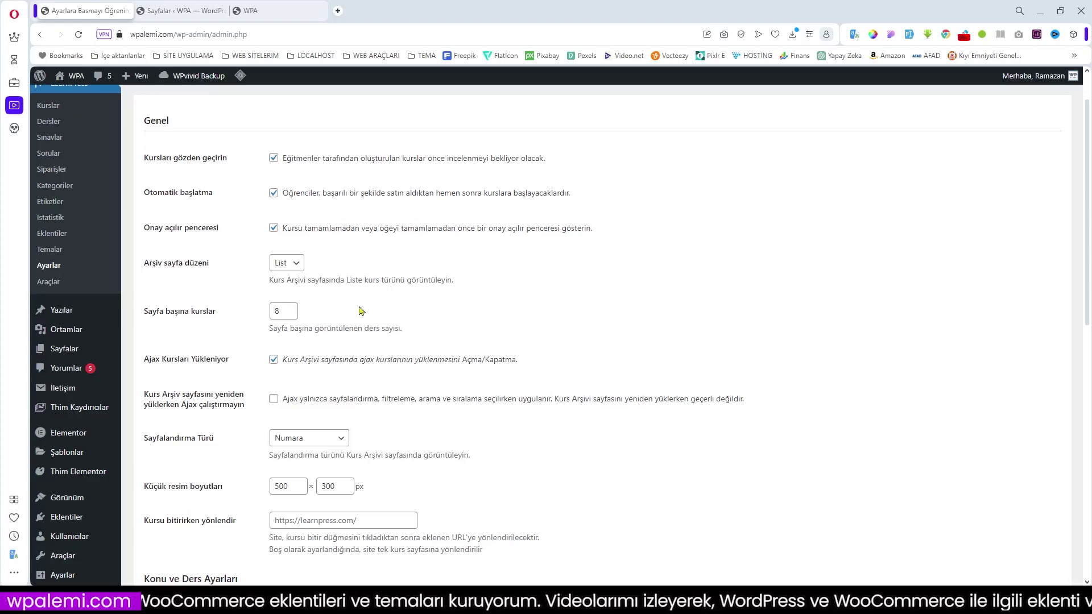
scroll(382, 250, "down", 2)
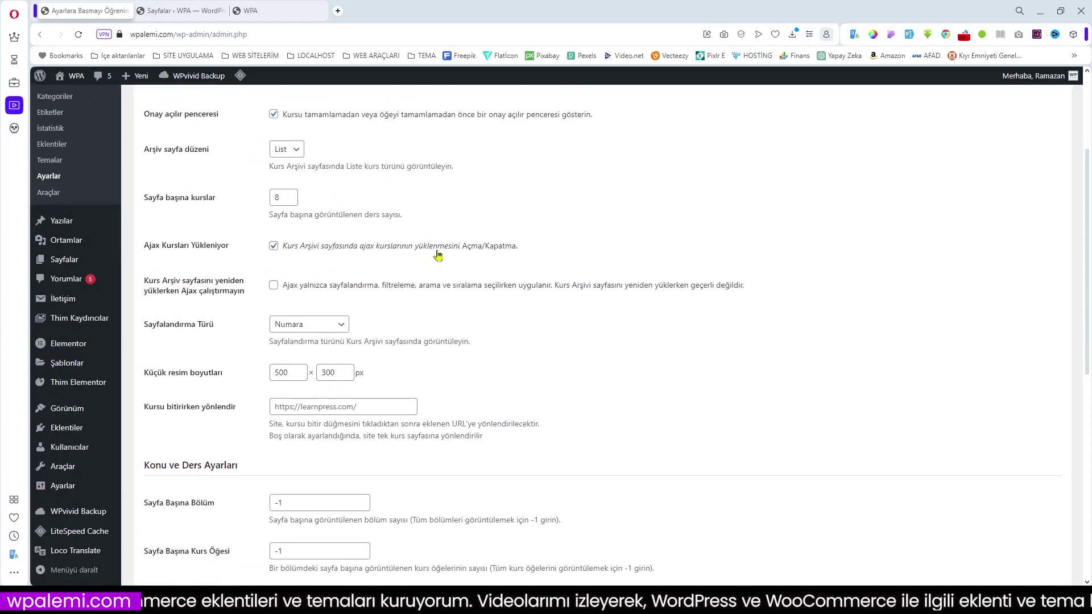
scroll(397, 334, "down", 8)
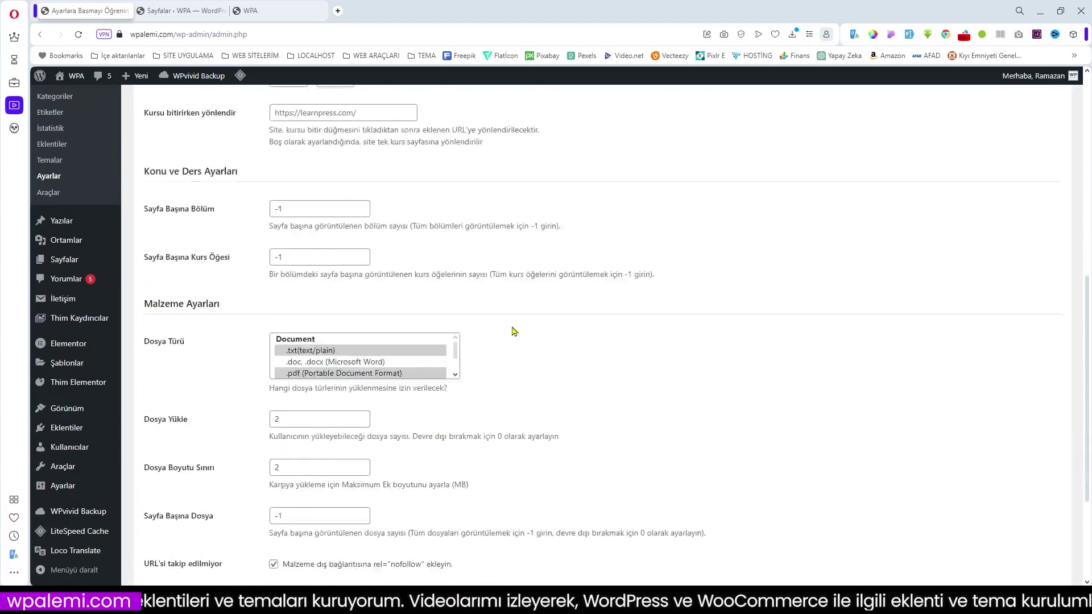
scroll(629, 344, "down", 1)
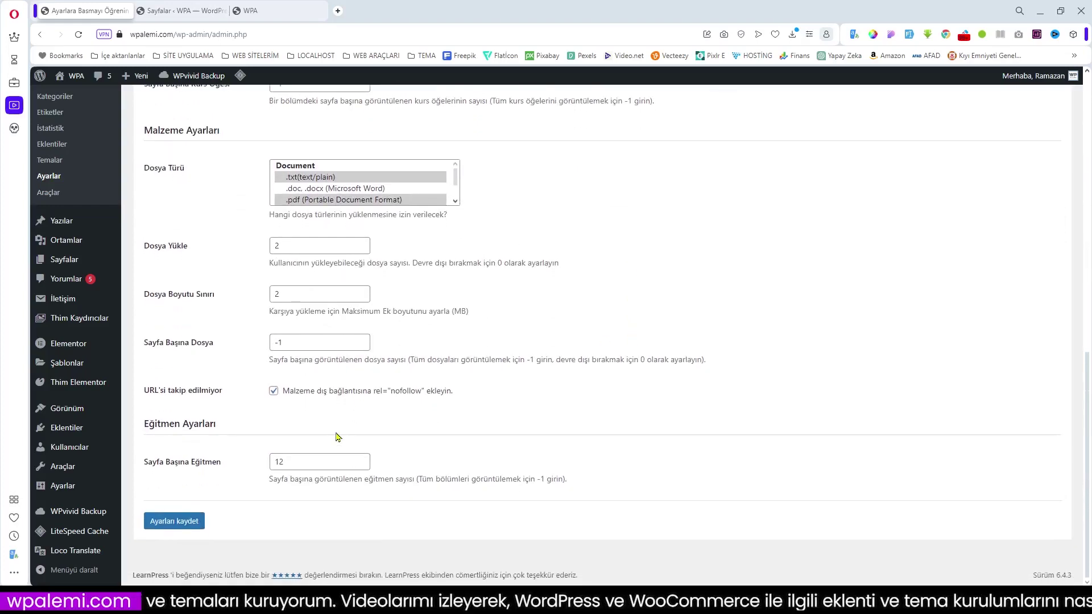
scroll(421, 419, "up", 3)
scroll(421, 419, "up", 7)
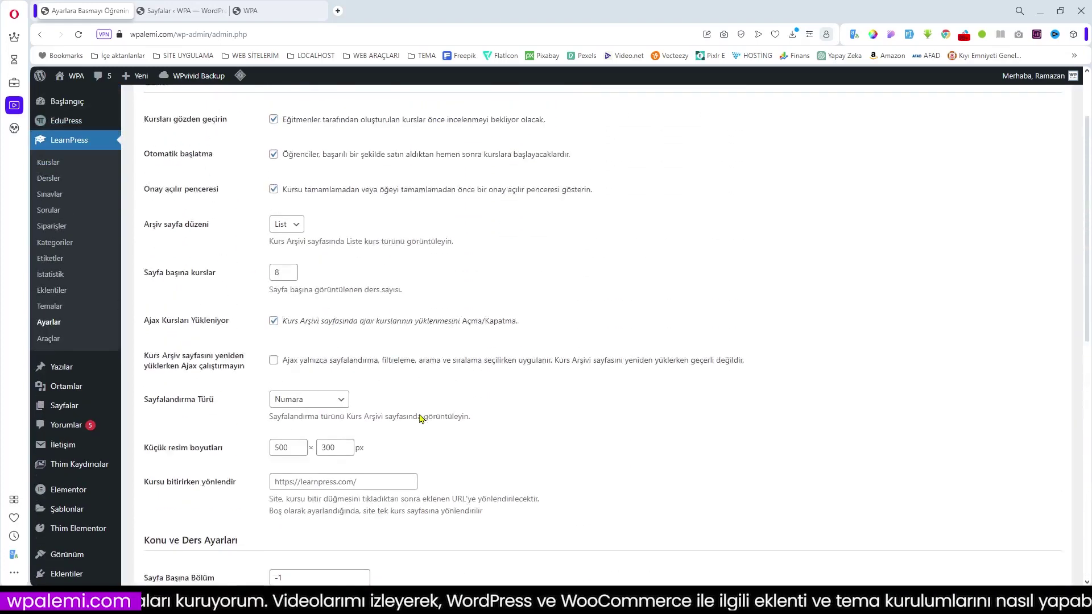
scroll(443, 413, "up", 2)
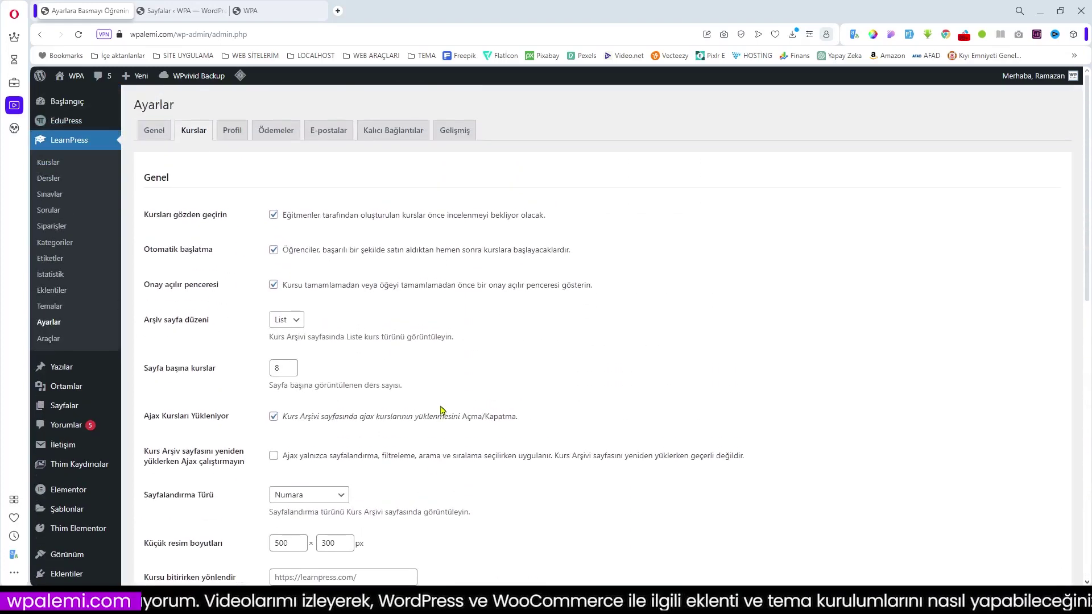
Step: In the profile settings (Profil), enable the login form and the registration form for logged-out visitors
left_click(234, 130)
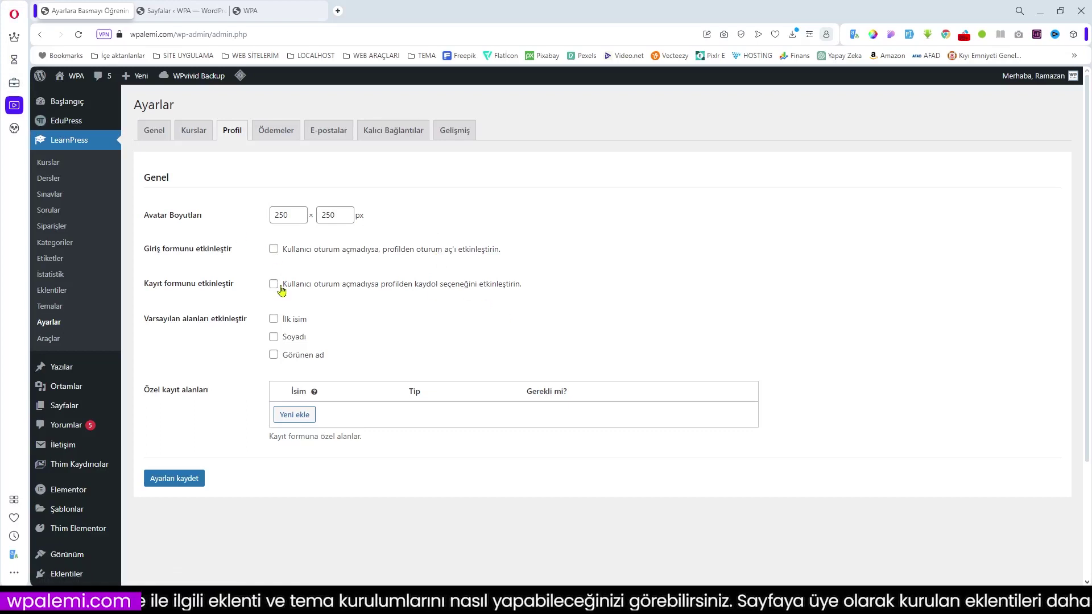
left_click(273, 250)
left_click(273, 284)
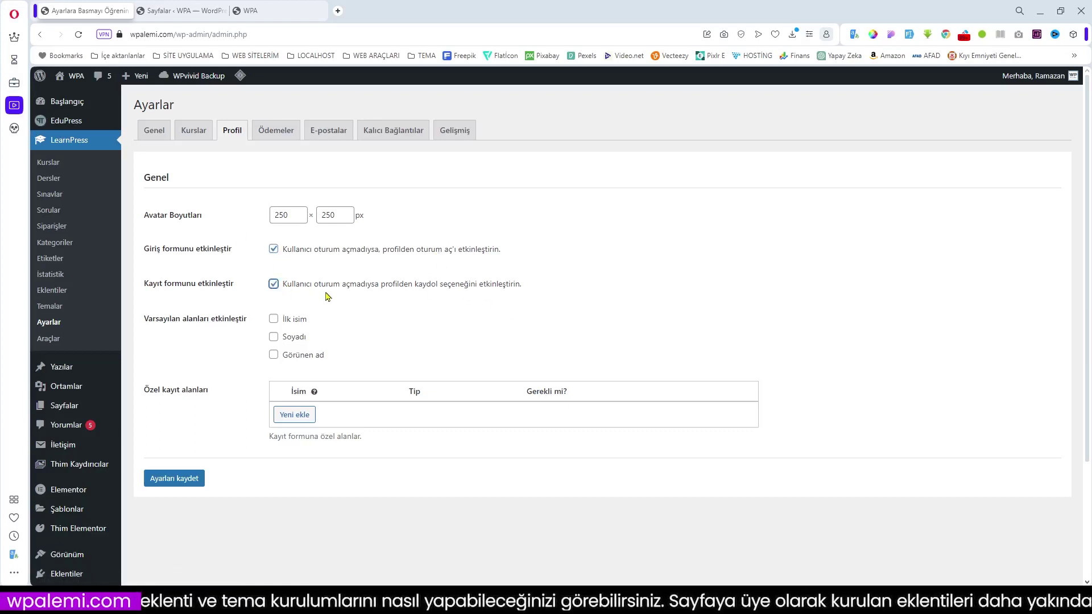
left_click(222, 420)
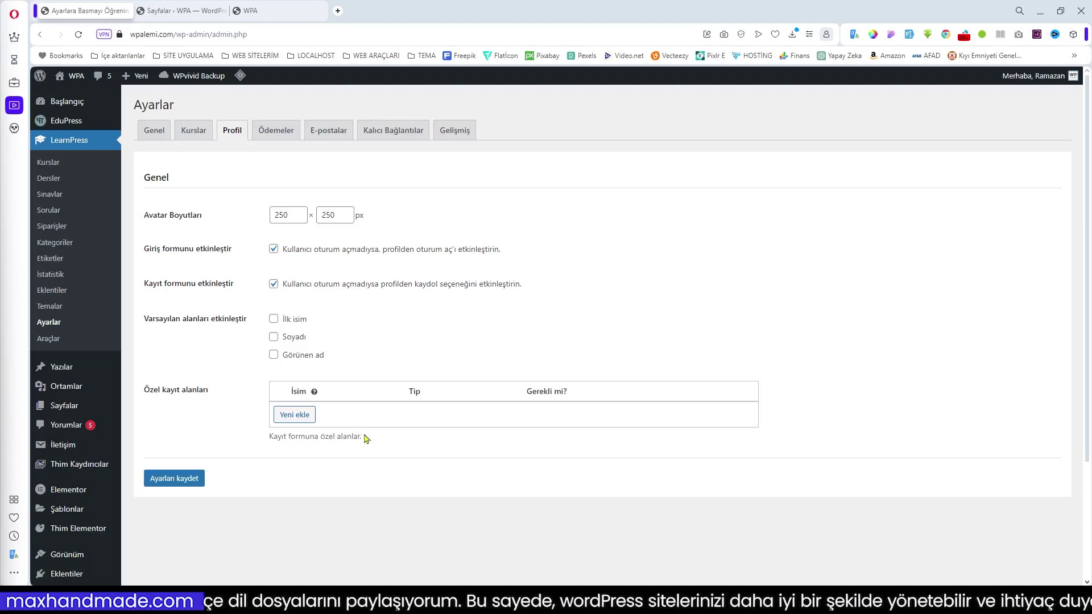
Step: Add a custom registration field named Şehir with type Metin, leaving it optional
left_click(297, 415)
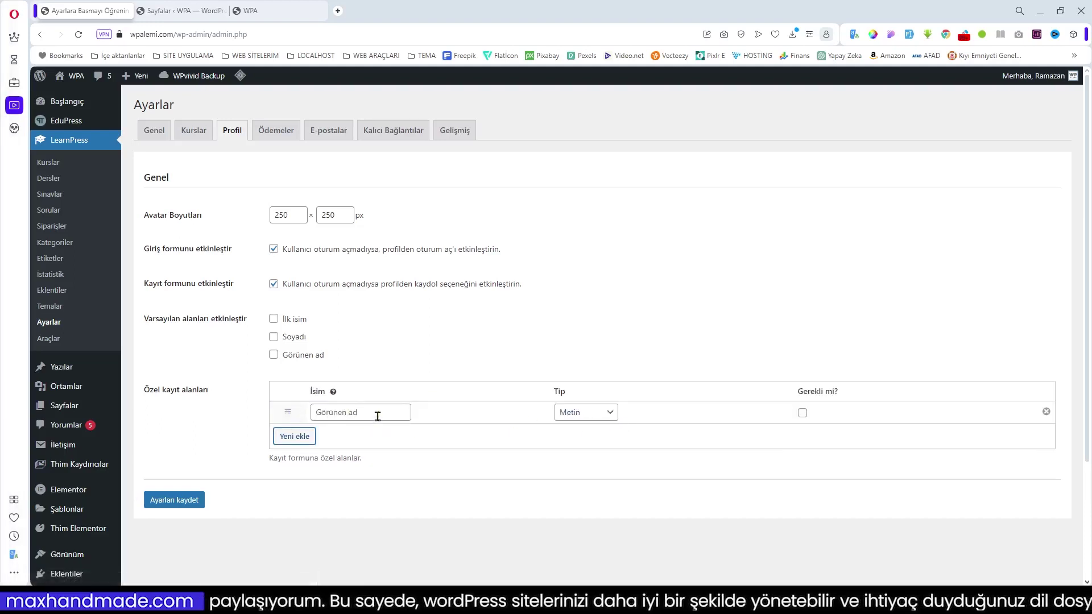
left_click(377, 414)
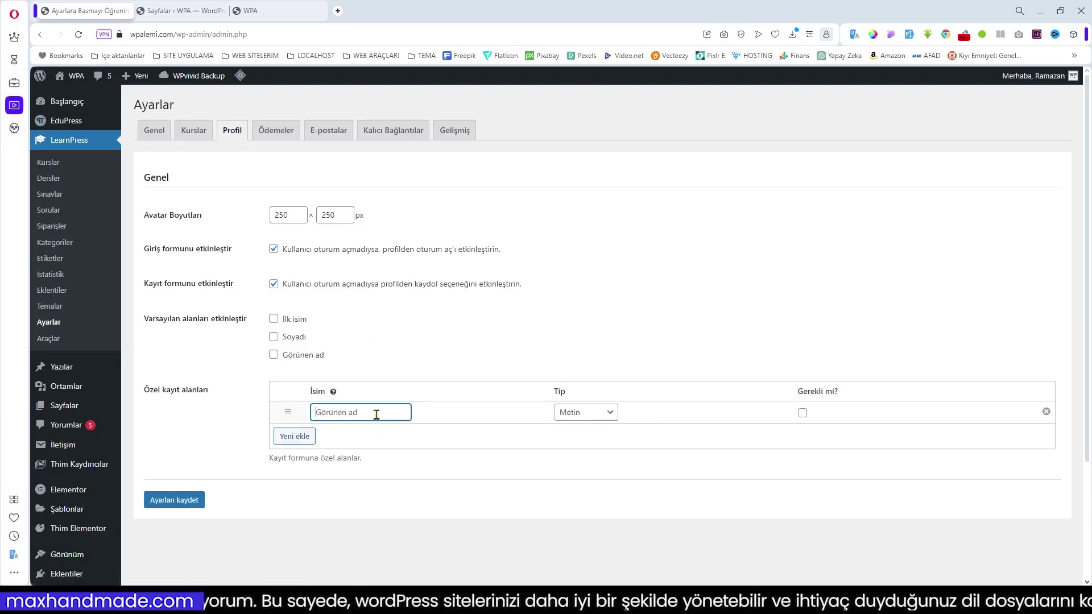
type("Şehir")
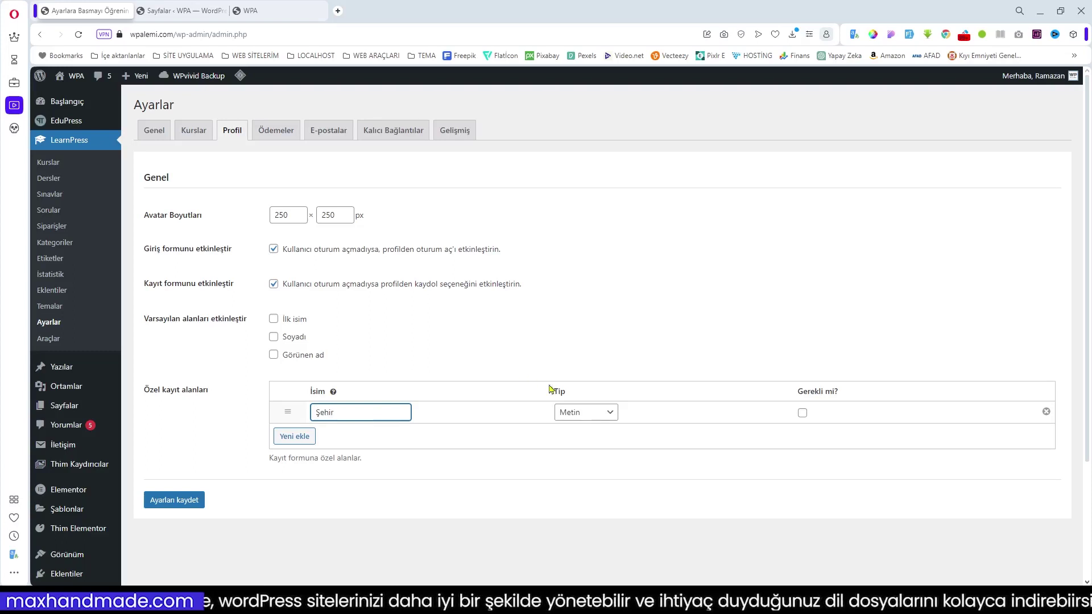
left_click(606, 413)
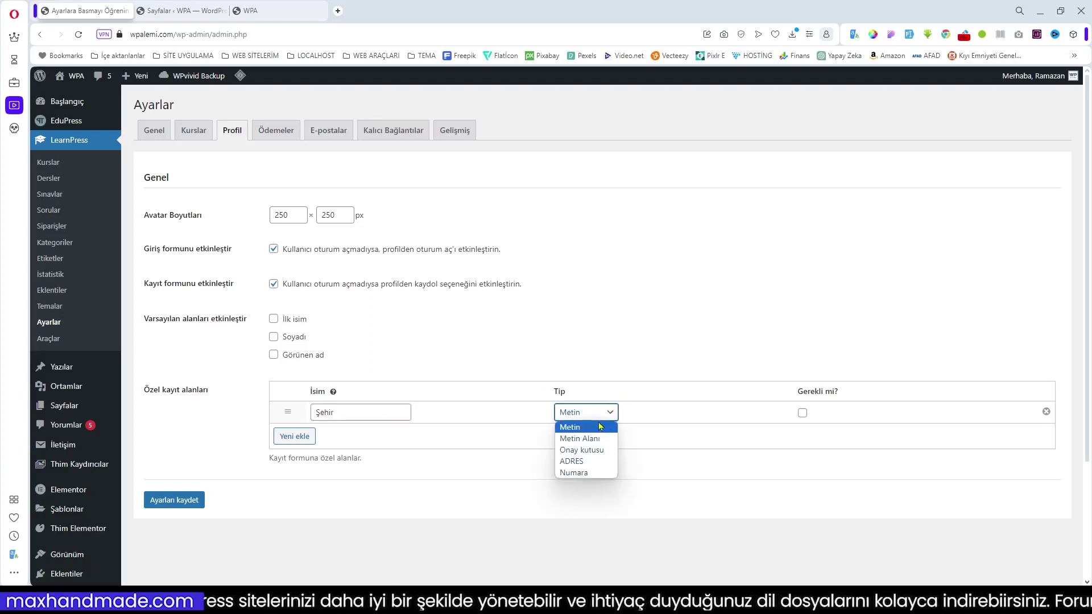
left_click(596, 428)
left_click(803, 414)
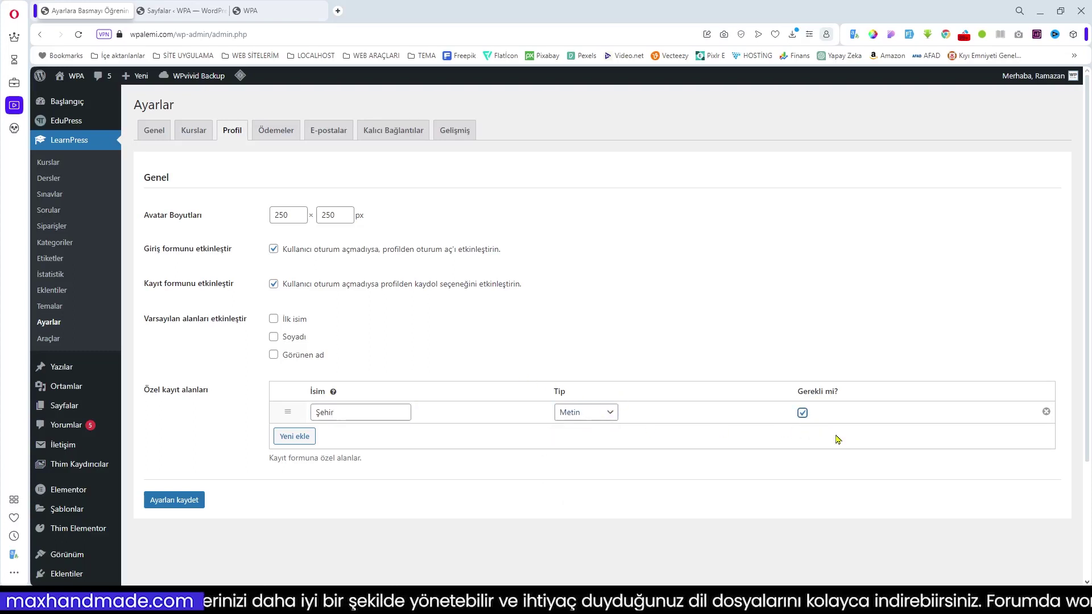
left_click(804, 414)
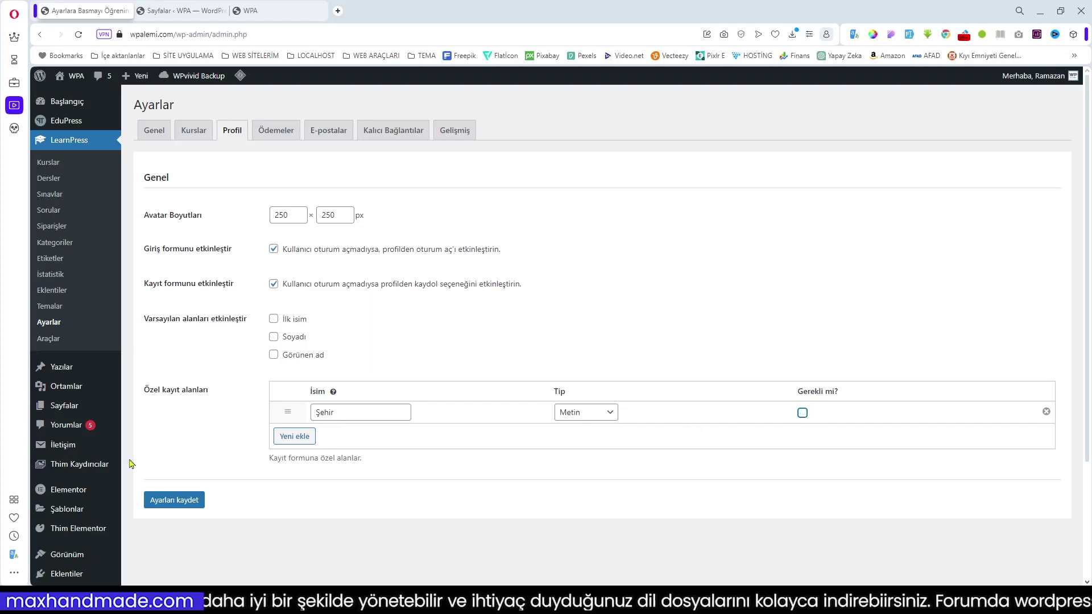
Step: Enable the default registration fields İlk isim and Soyadı and save the profile settings
left_click(185, 502)
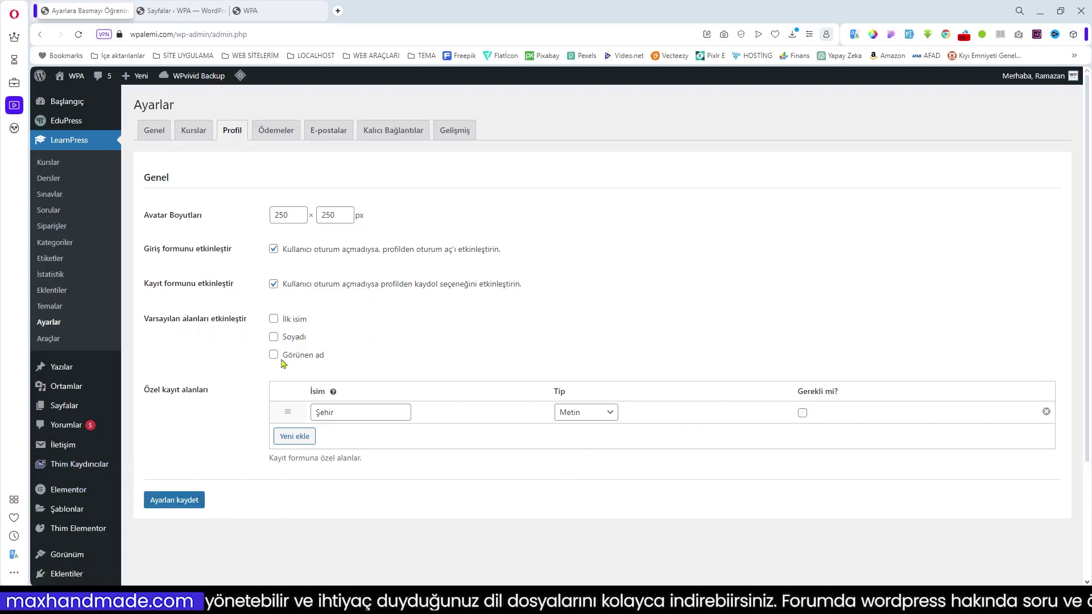
left_click(274, 318)
left_click(273, 337)
left_click(186, 499)
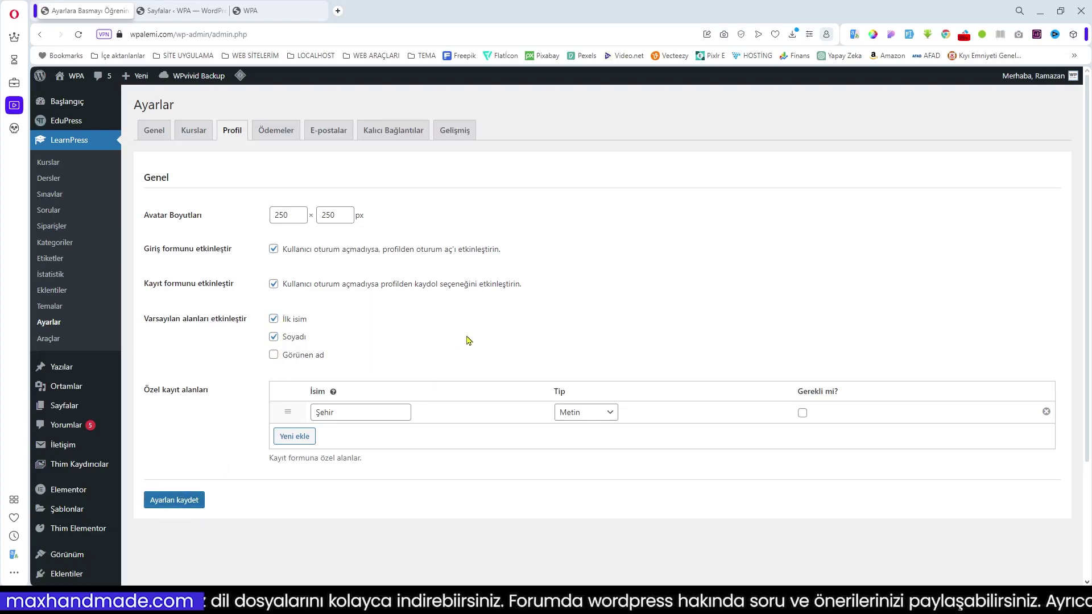
Step: In the payment settings (Ödemeler), enable Çevrimdışı Ödeme with the instruction "EFT / HAVALE" and save it
left_click(286, 138)
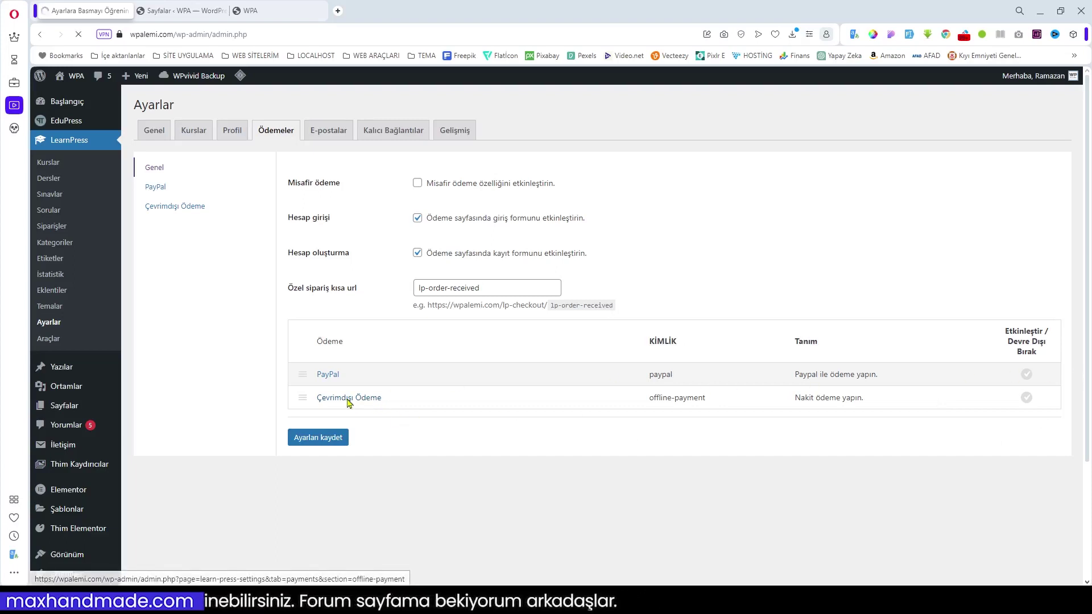
left_click(349, 399)
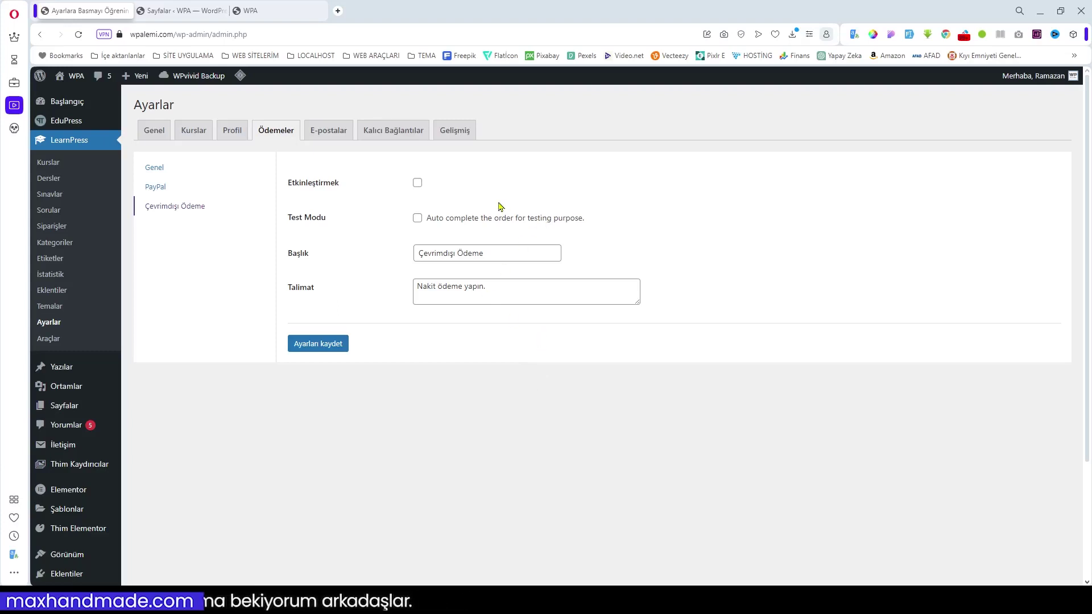
left_click(418, 185)
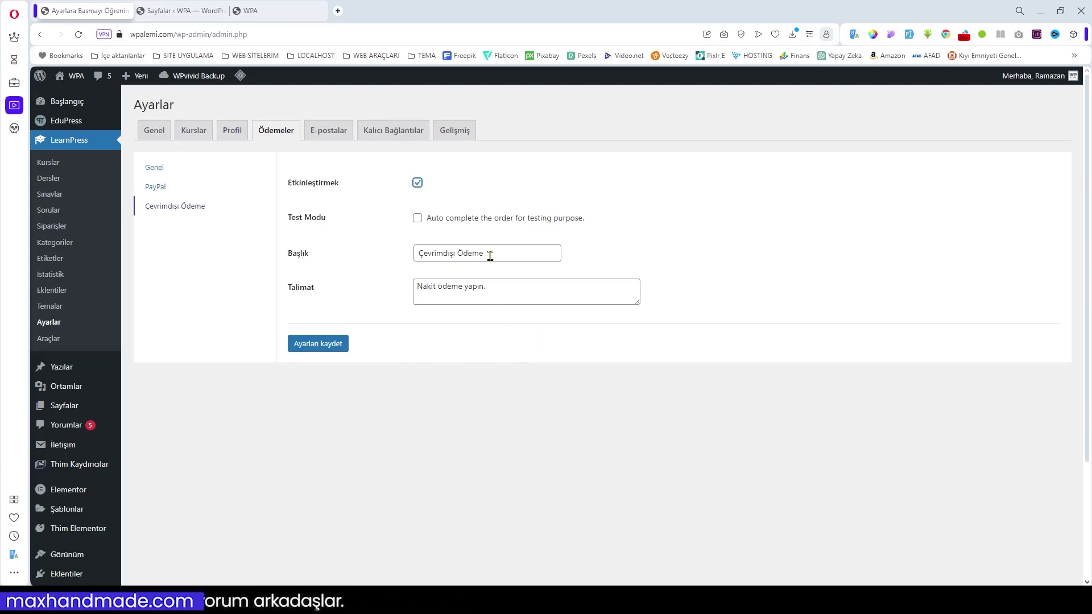
left_click_drag(487, 288, 336, 295)
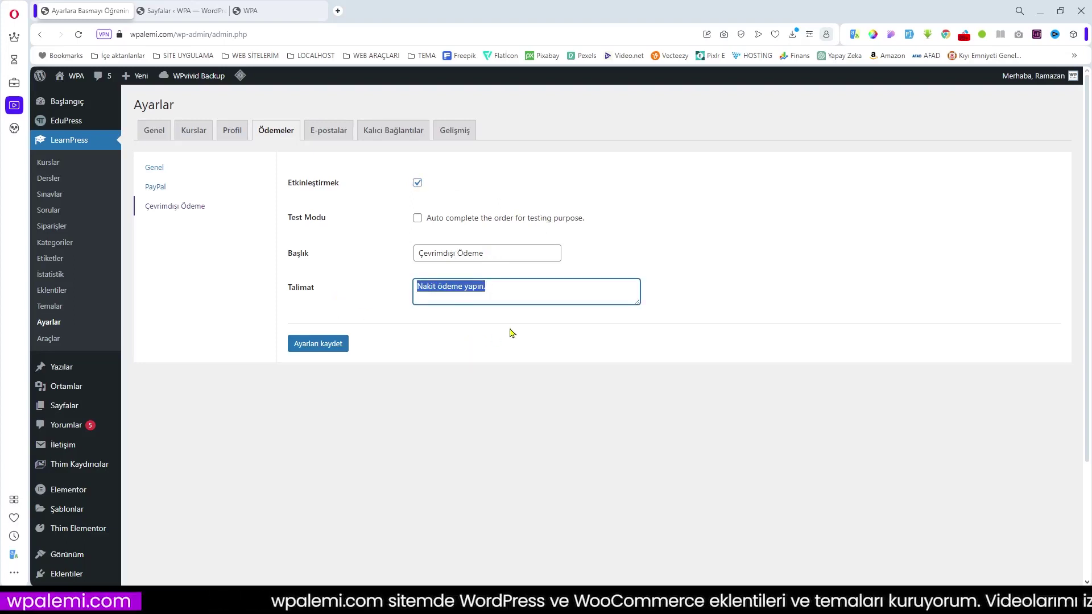
type("EFT / HAVALE")
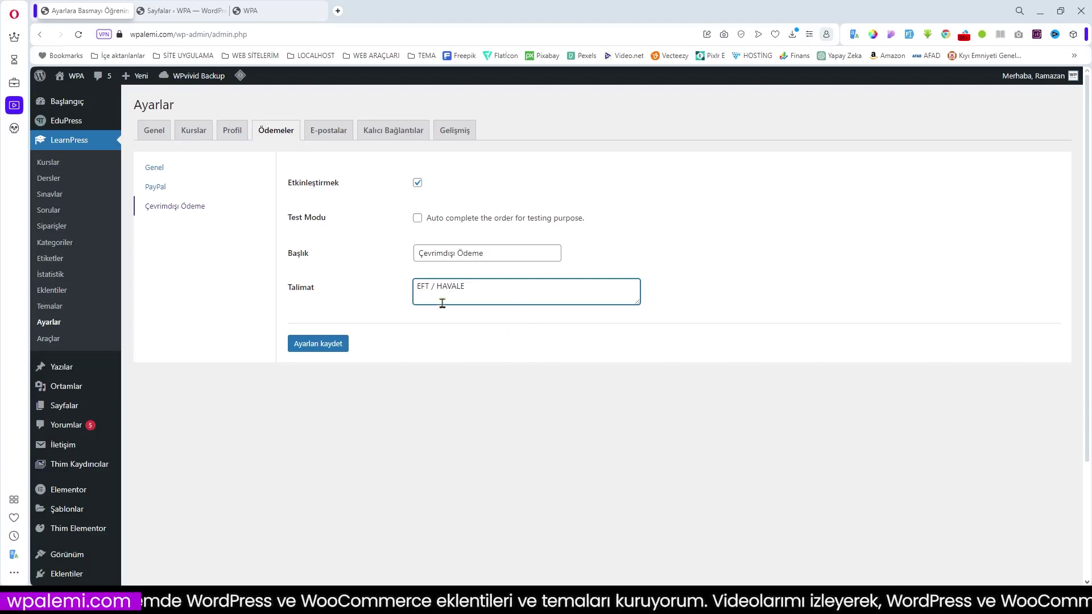
left_click(493, 253)
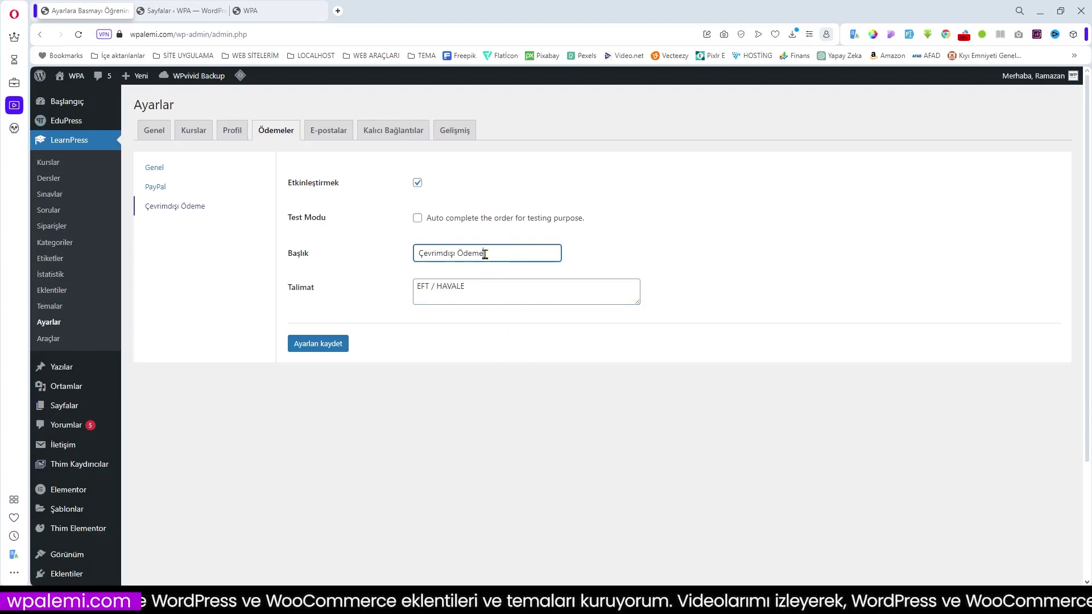
left_click(322, 344)
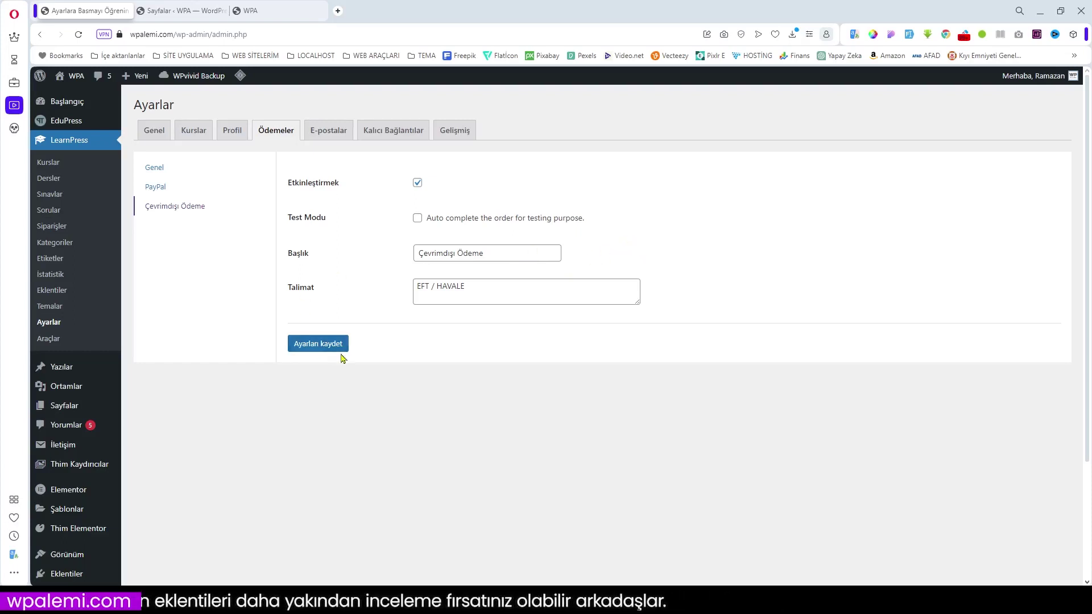
left_click(154, 167)
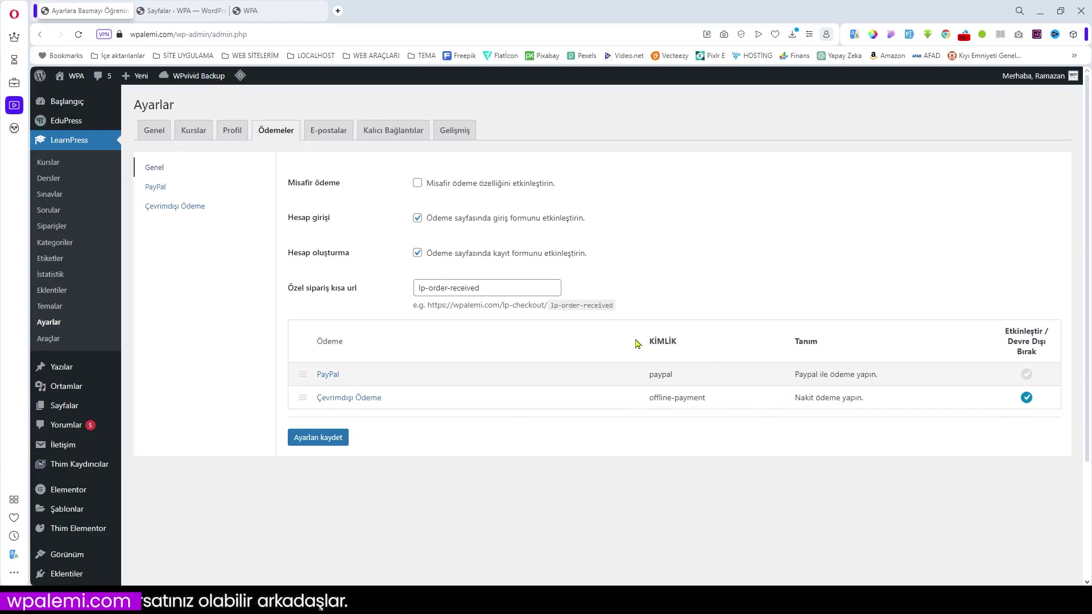
Step: Examine the e-mail settings (E-postalar), including the notification list and the Yeni Sipariş → Kullanıcı template
left_click(338, 132)
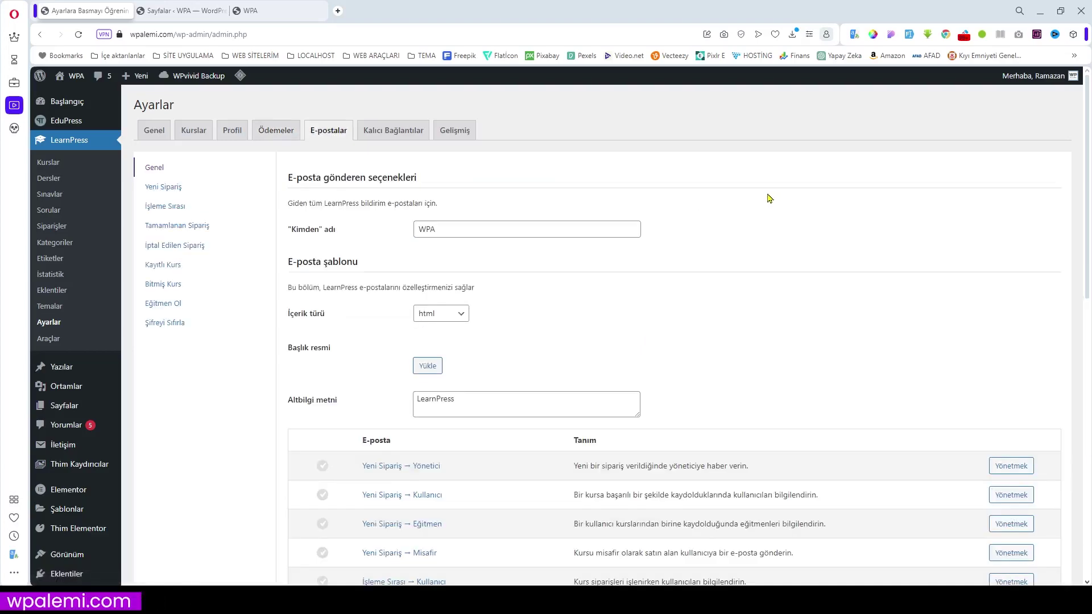
scroll(674, 331, "down", 4)
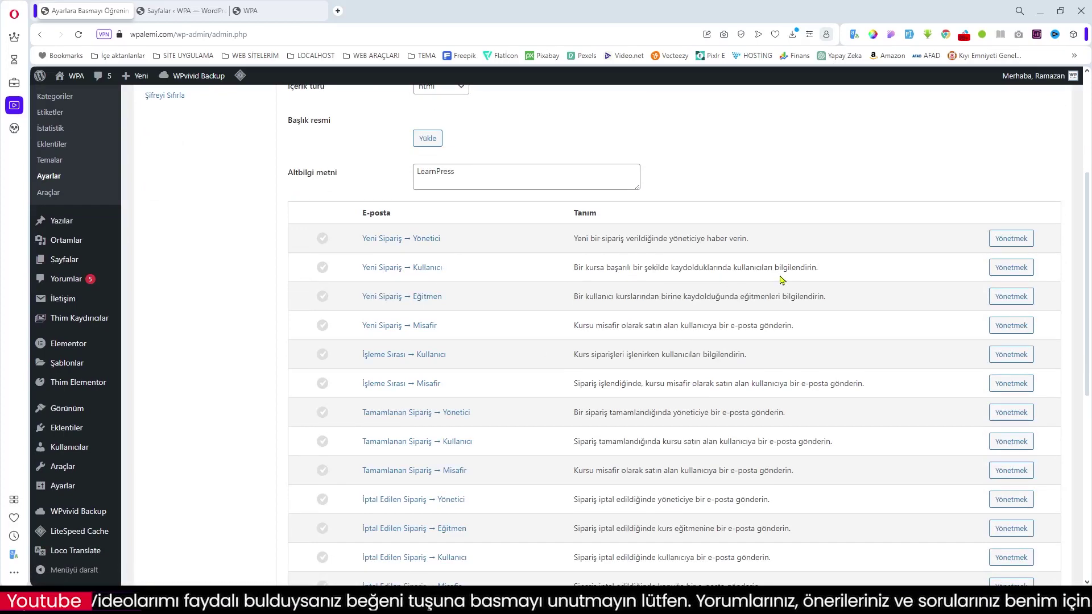
scroll(690, 321, "down", 4)
scroll(677, 316, "up", 6)
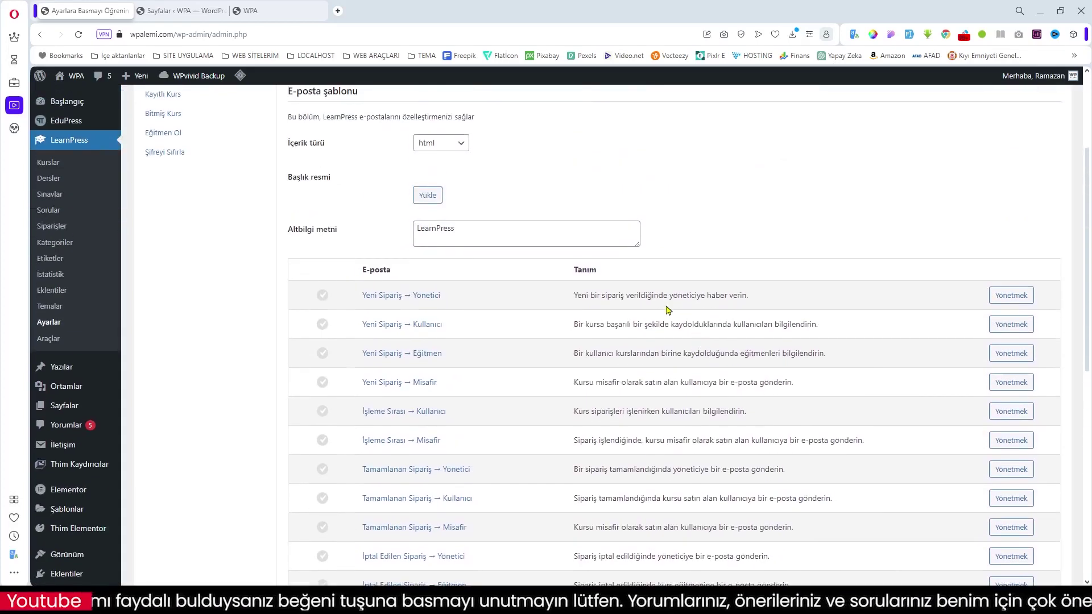
scroll(668, 310, "down", 1)
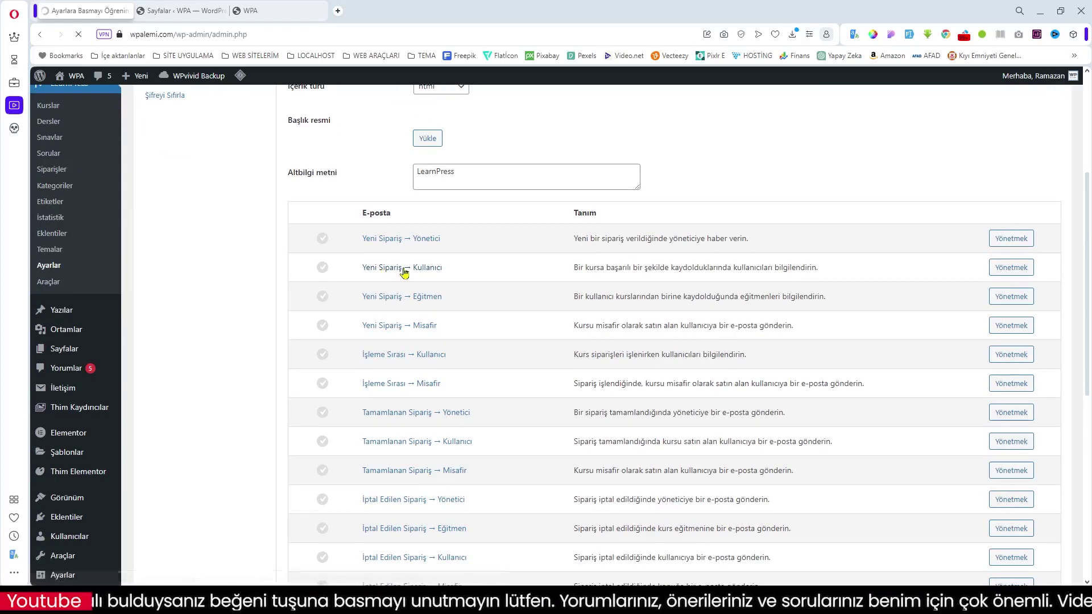
left_click(403, 268)
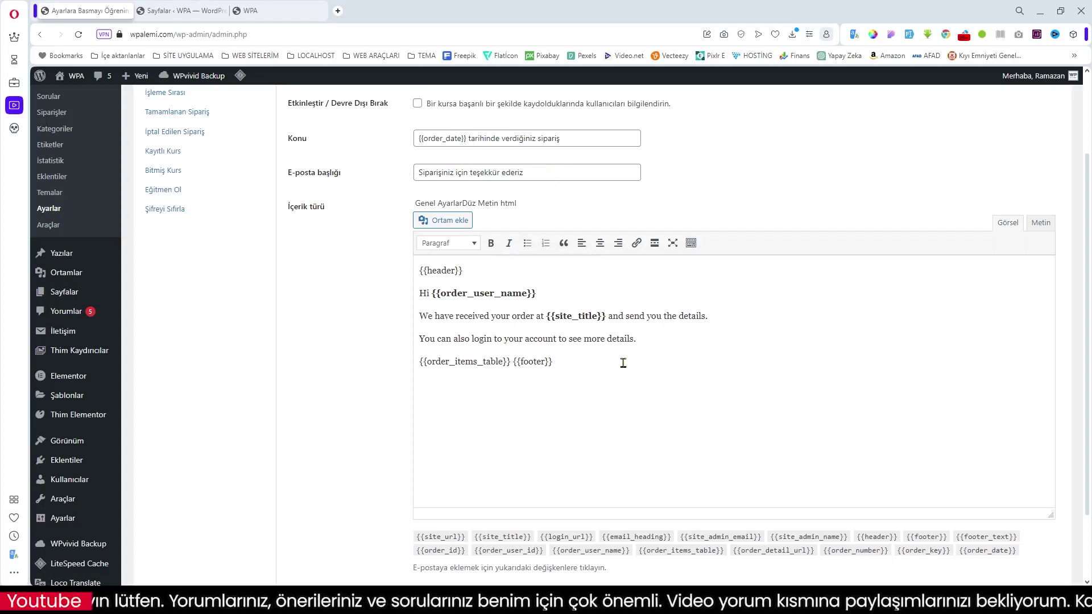
scroll(553, 367, "up", 2)
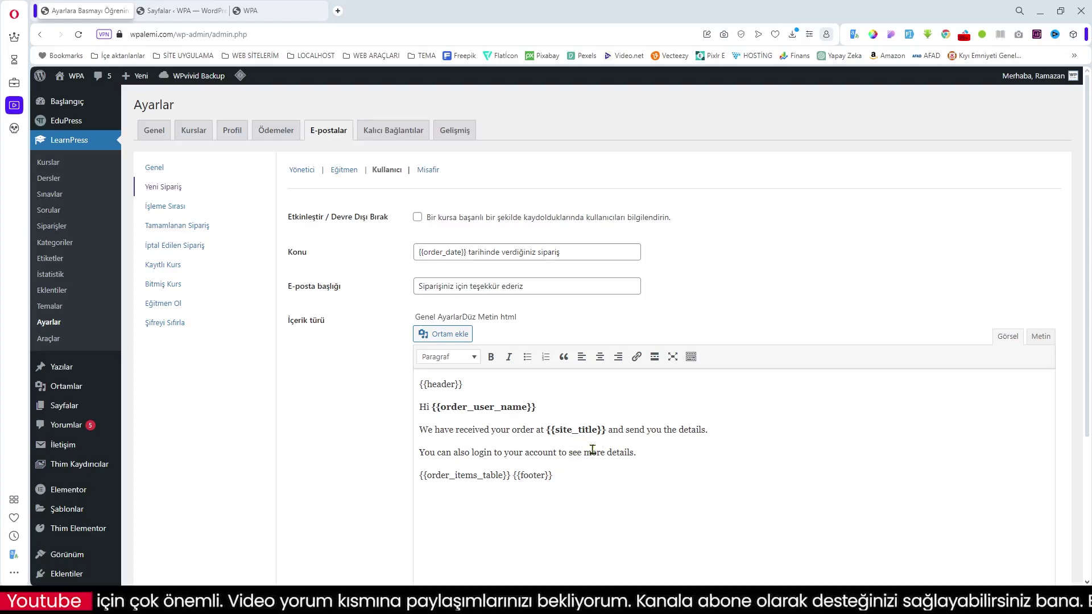
scroll(652, 455, "down", 4)
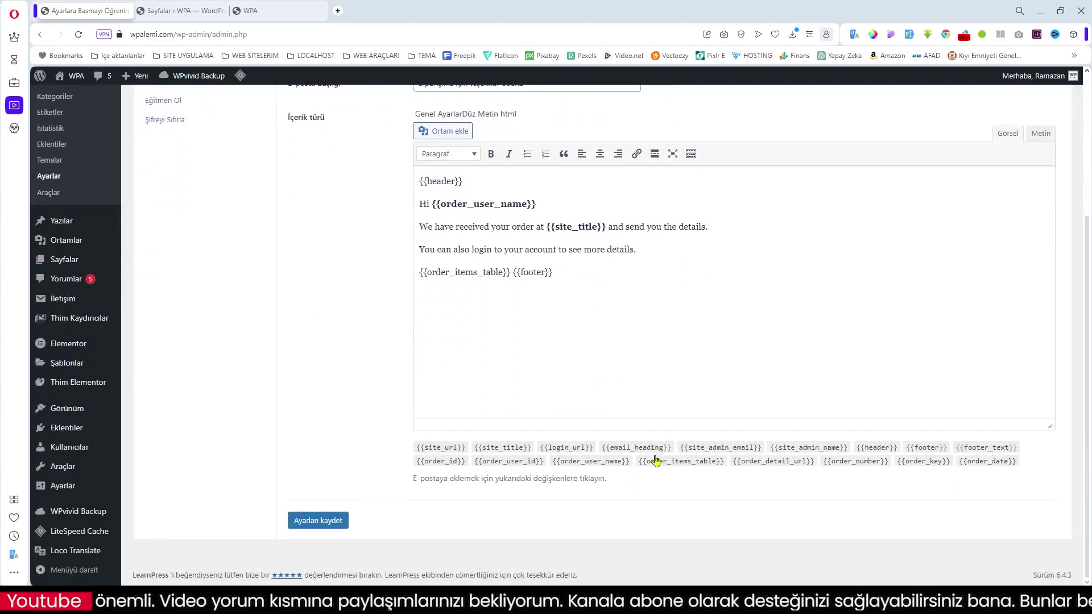
scroll(654, 455, "up", 4)
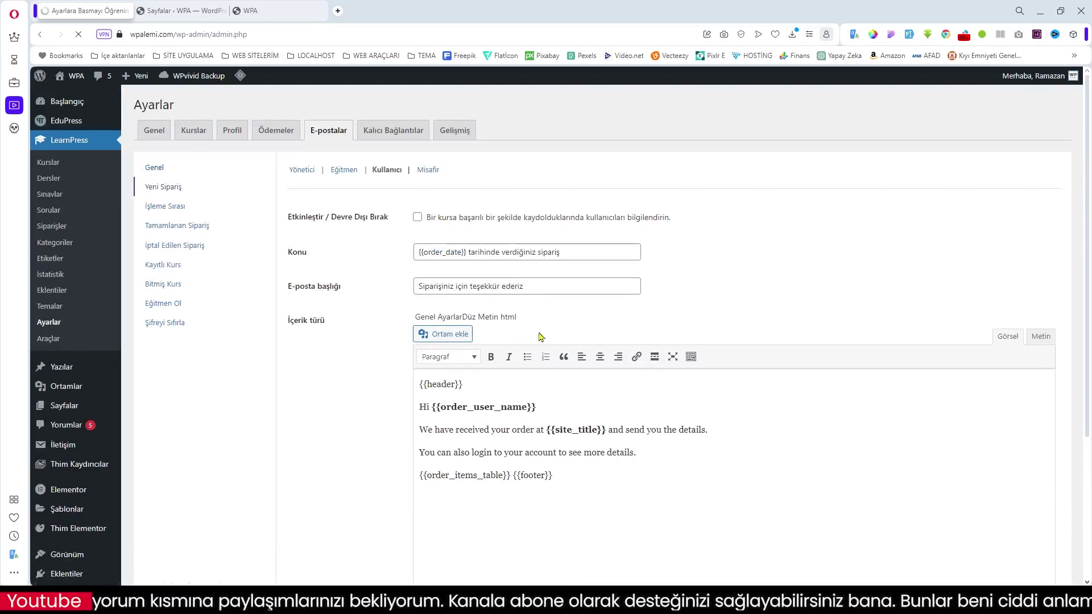
Step: Return to the general e-mail settings and try to enable all notification e-mails at once
key("alt+Left")
scroll(637, 390, "down", 6)
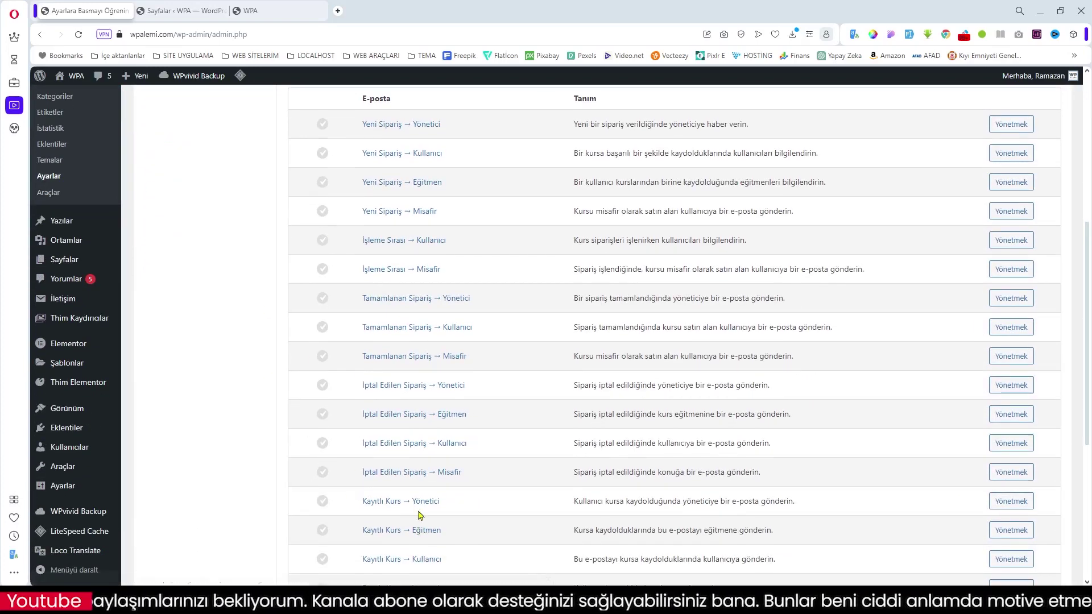
scroll(419, 402, "down", 3)
scroll(558, 429, "down", 3)
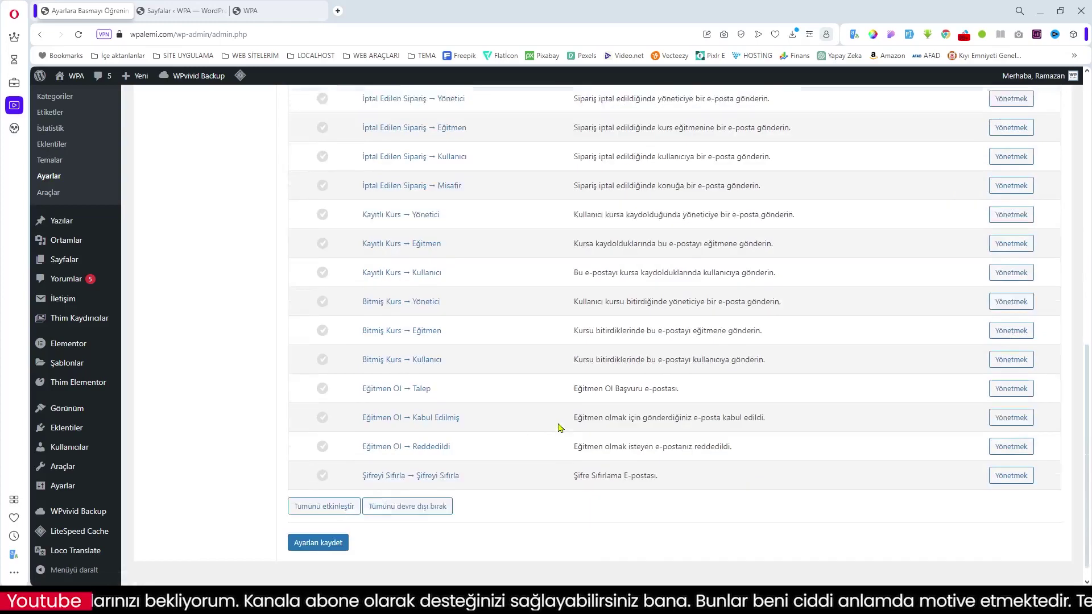
left_click(327, 485)
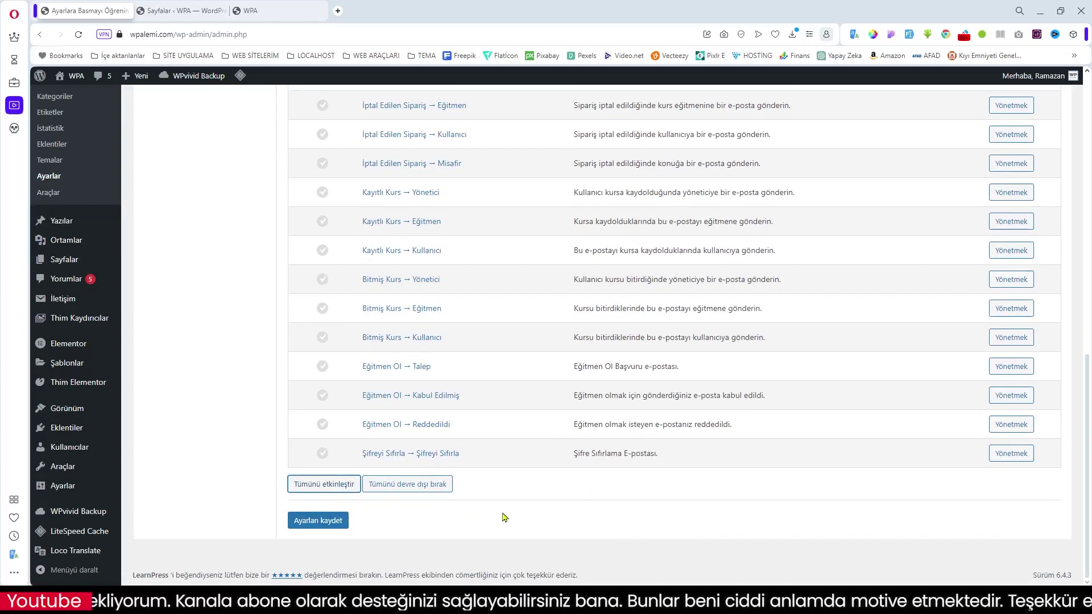
scroll(504, 517, "up", 11)
scroll(487, 504, "down", 3)
scroll(487, 504, "up", 4)
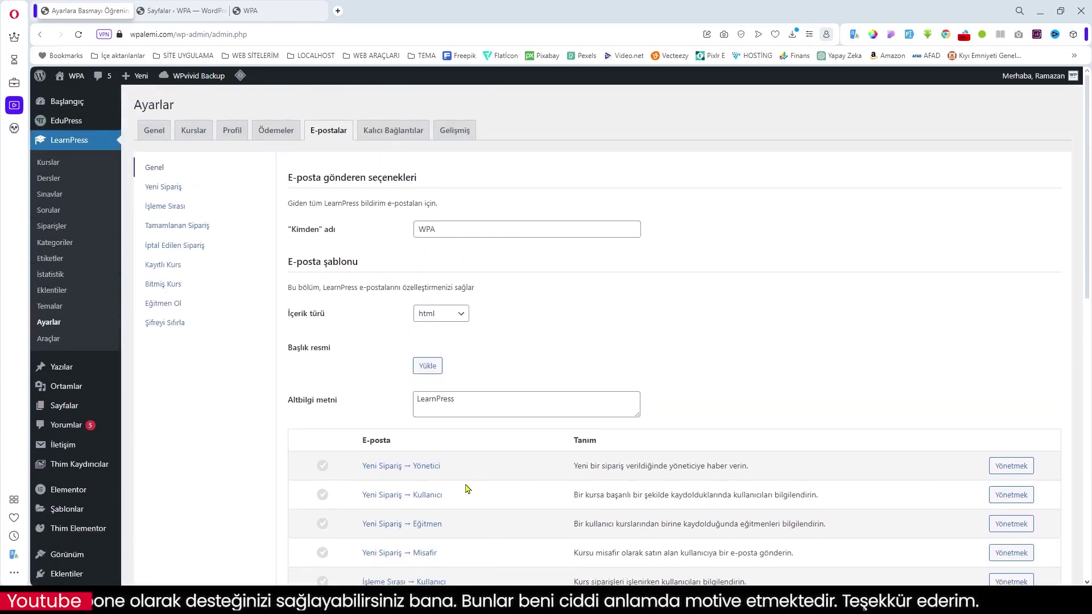
Step: Set the e-mail template's footer text (Altbilgi metni) to "WPA EĞİTİM"
left_click_drag(460, 398, 373, 423)
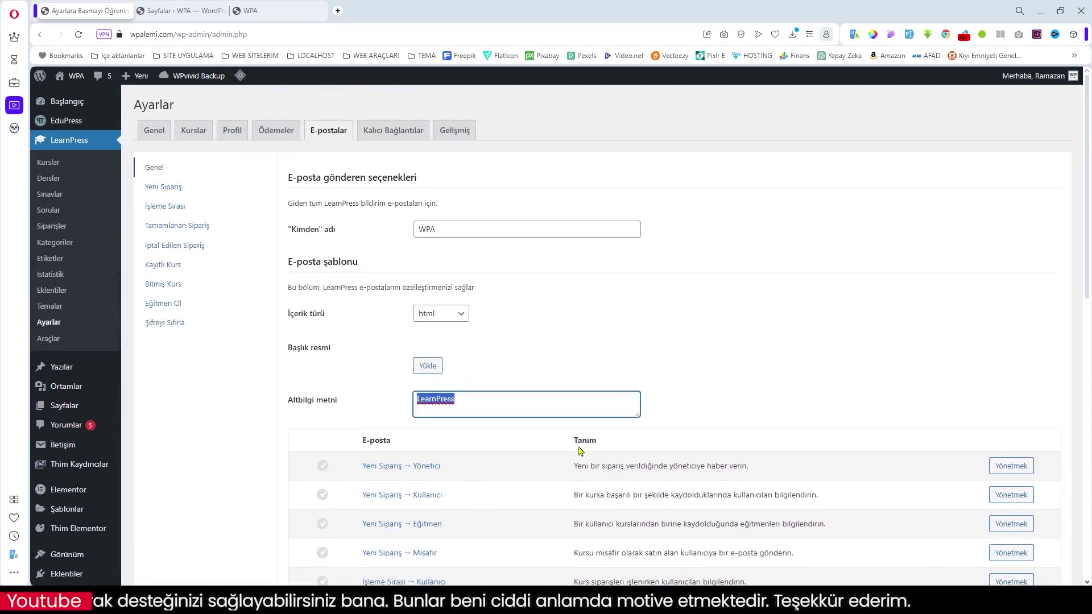
type("WPA EĞİTİM")
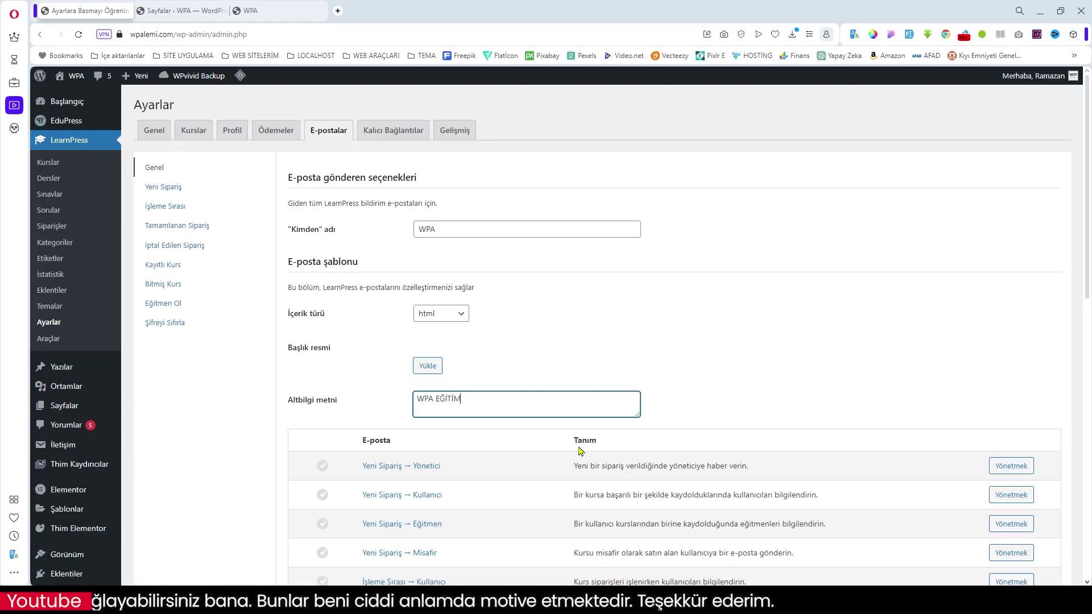
scroll(580, 451, "down", 10)
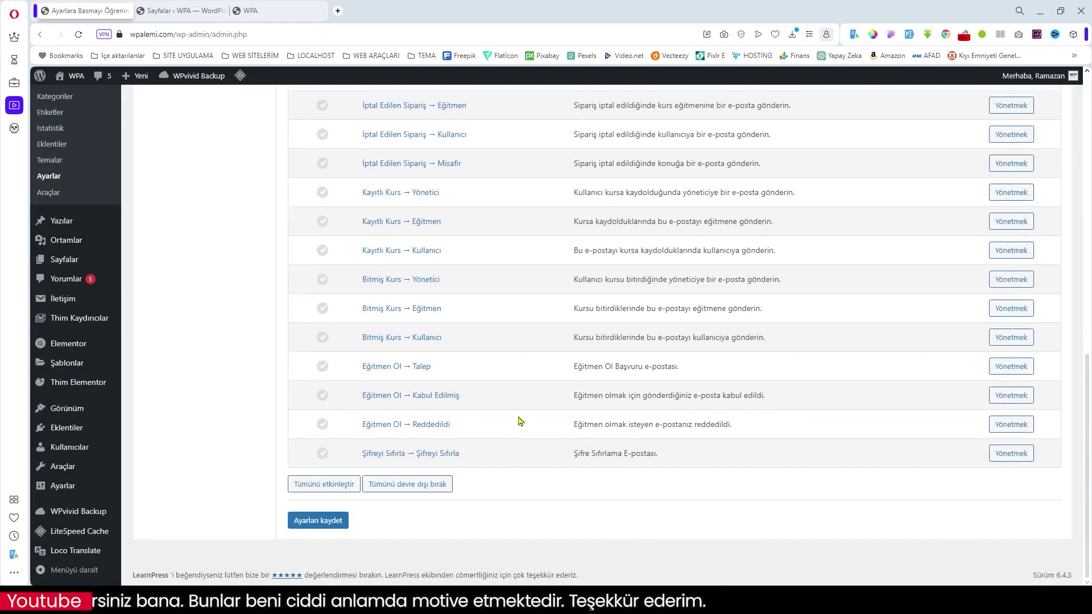
scroll(525, 427, "up", 5)
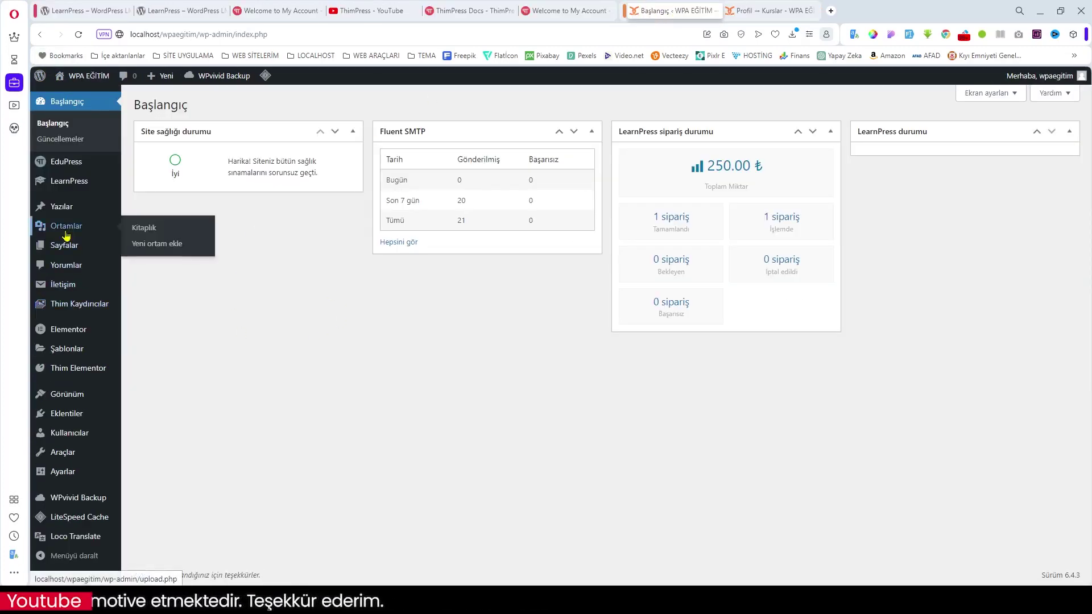
Step: Switch to the local WPA EĞİTİM site and examine its LearnPress e-mail list and translated Yeni Sipariş → Kullanıcı template
mouse_move(72, 184)
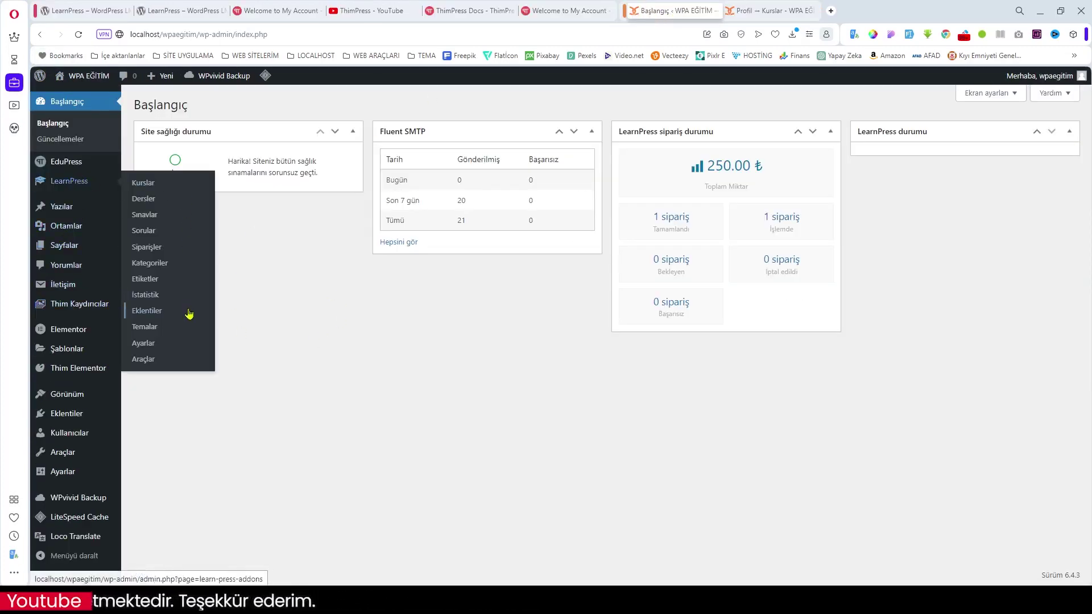
left_click(151, 332)
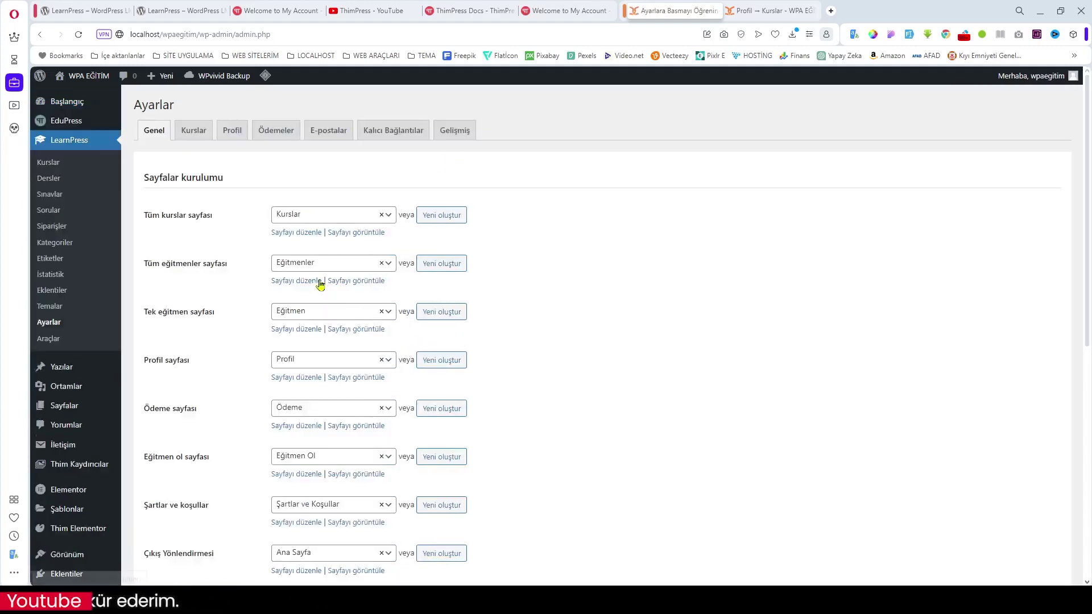
left_click(325, 135)
scroll(571, 357, "down", 3)
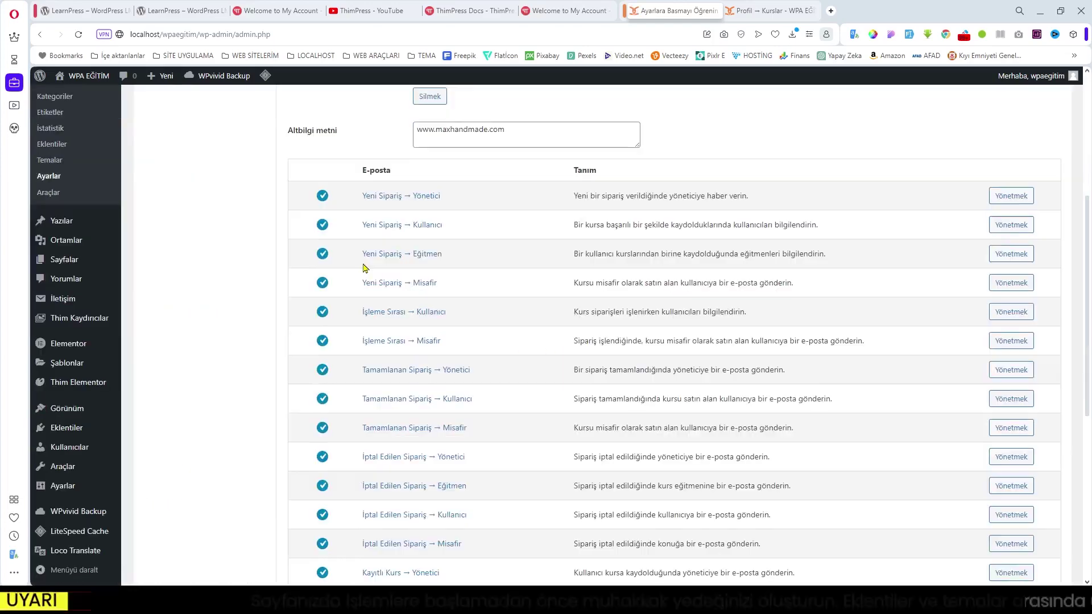
left_click(386, 226)
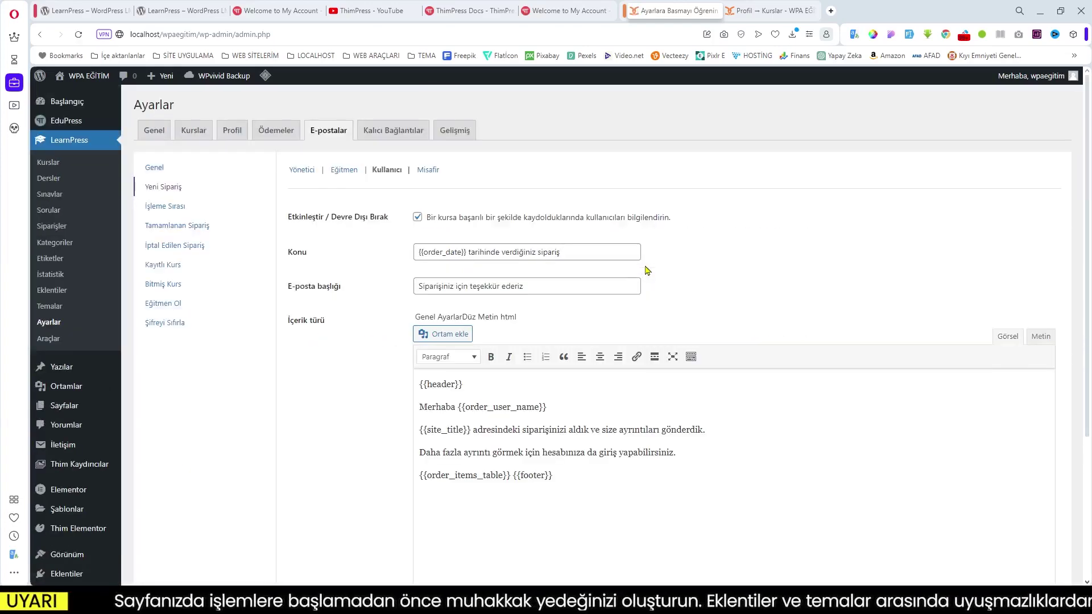
scroll(500, 295, "down", 2)
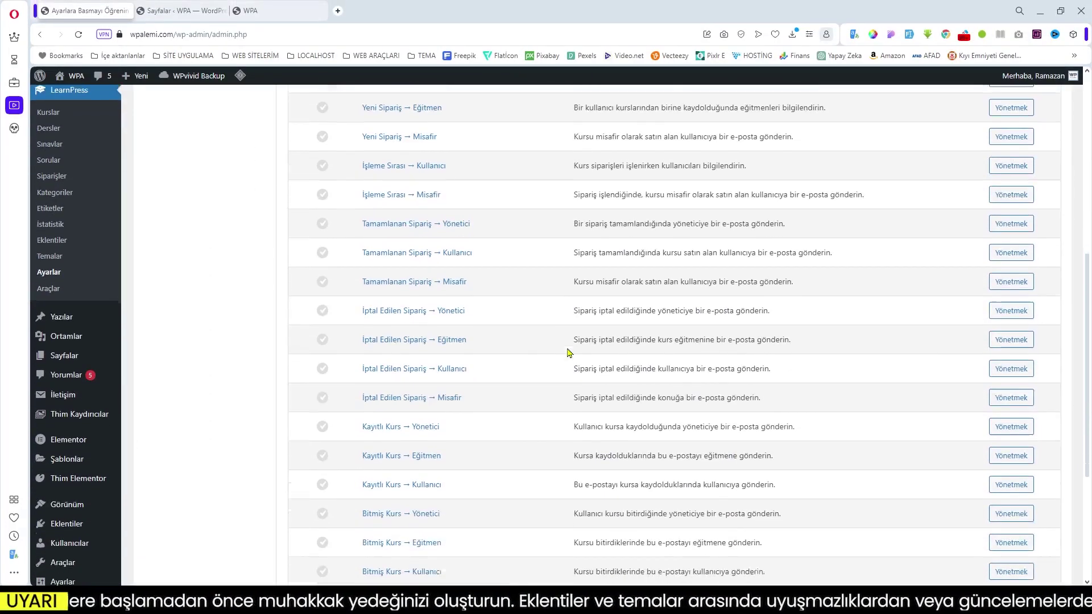
Step: Try to enable every LearnPress notification e-mail with the bulk enable option (Tümünü etkinleştir)
scroll(567, 353, "up", 3)
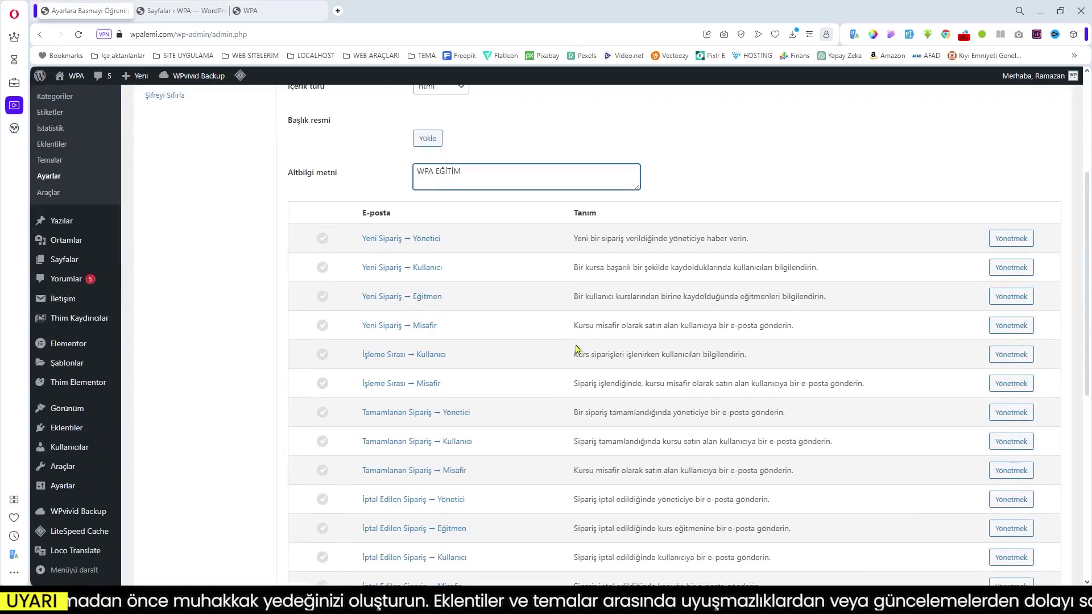
scroll(575, 348, "down", 7)
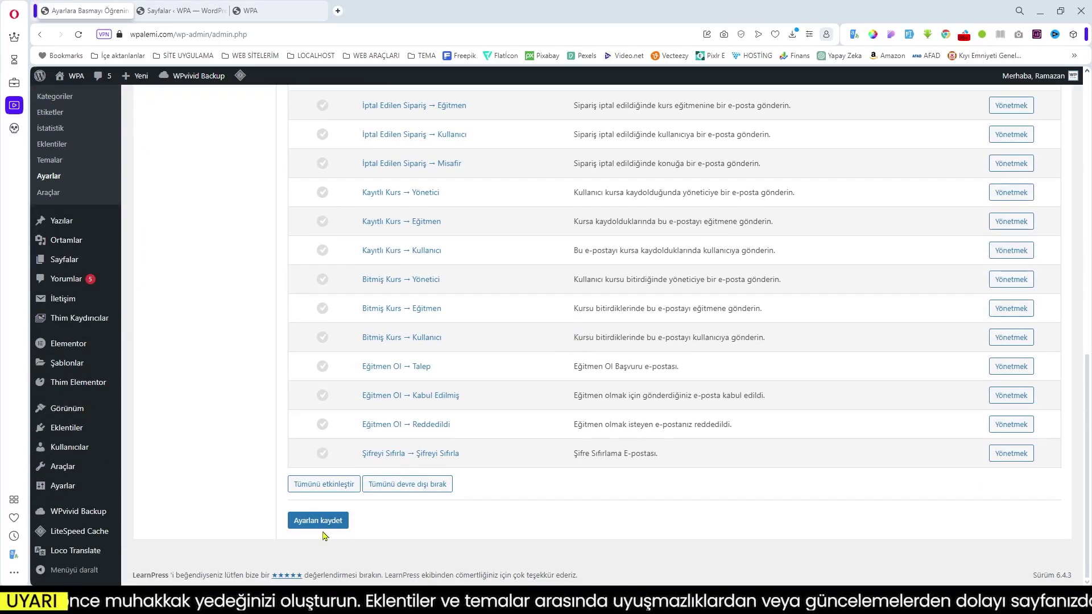
left_click(321, 485)
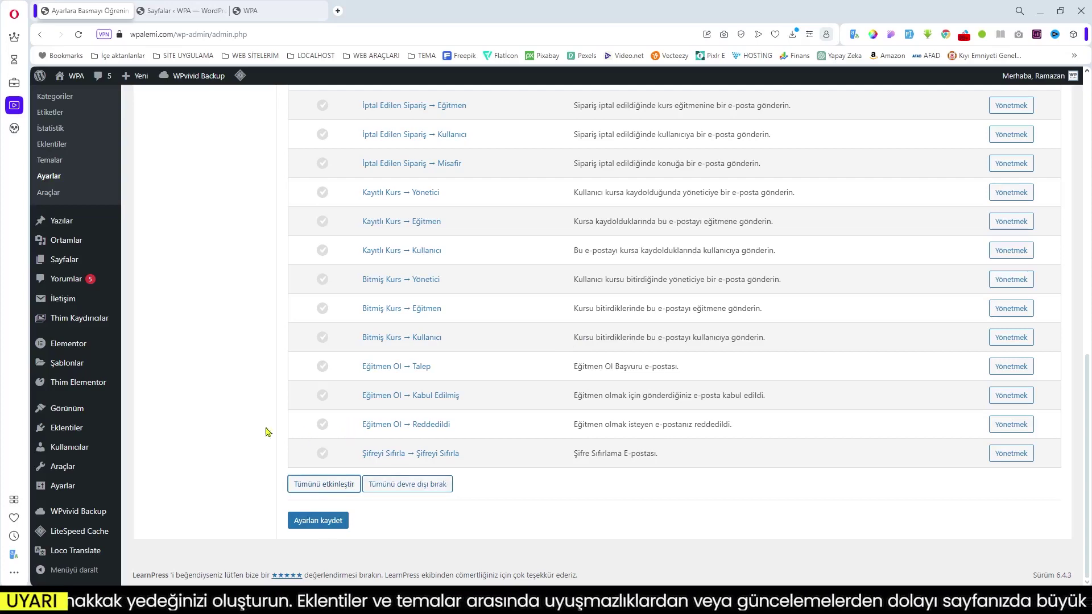
scroll(327, 418, "up", 10)
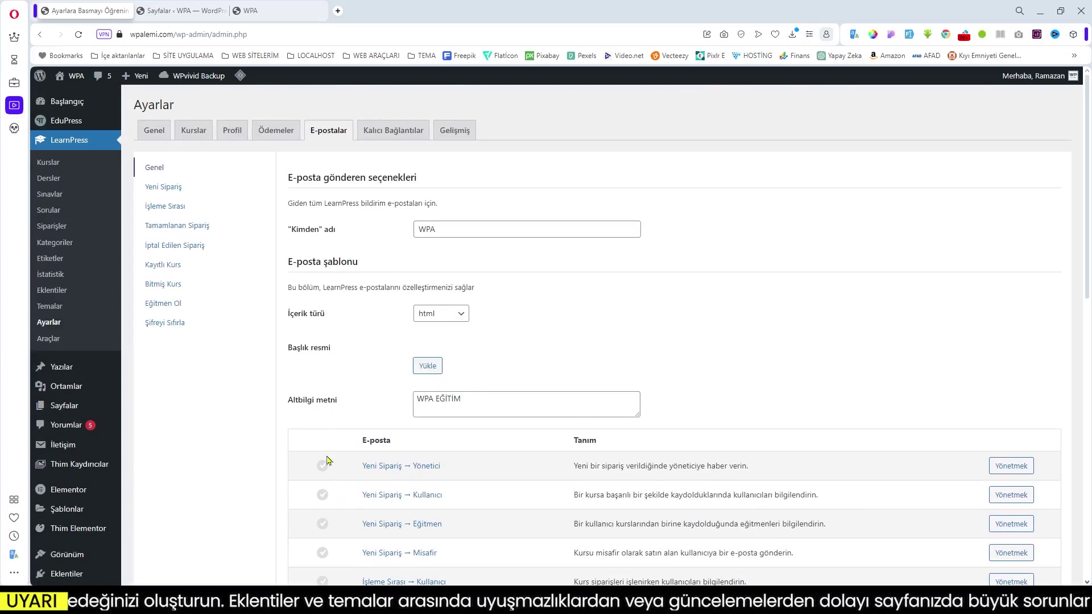
Step: Individually enable all Yeni Sipariş, İşleme Sırası and Tamamlanan Sipariş notification e-mails
left_click(322, 468)
left_click(322, 495)
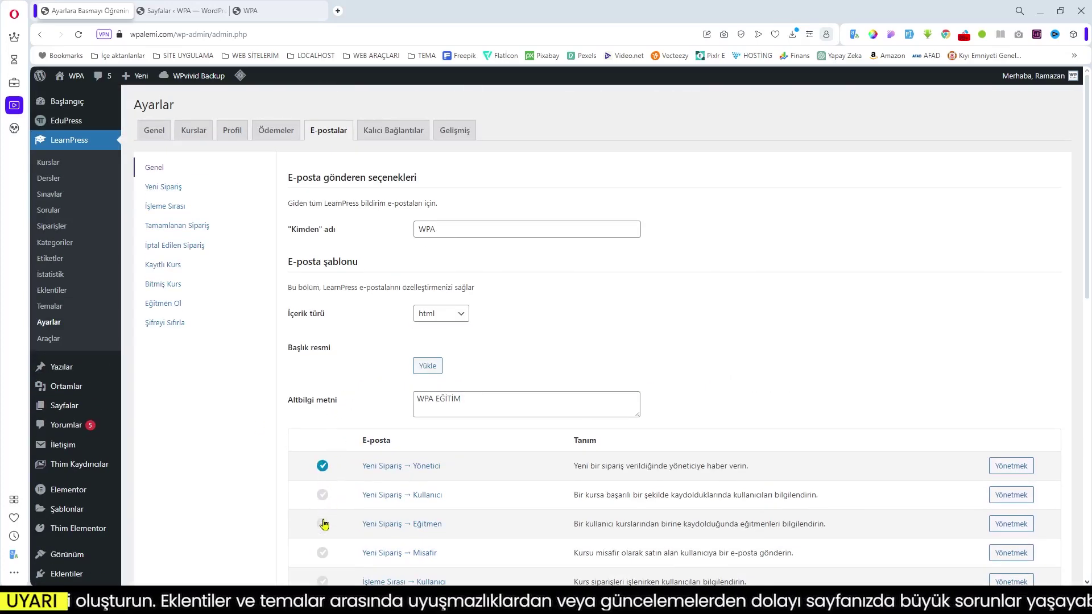
left_click(323, 524)
left_click(322, 553)
scroll(370, 495, "down", 5)
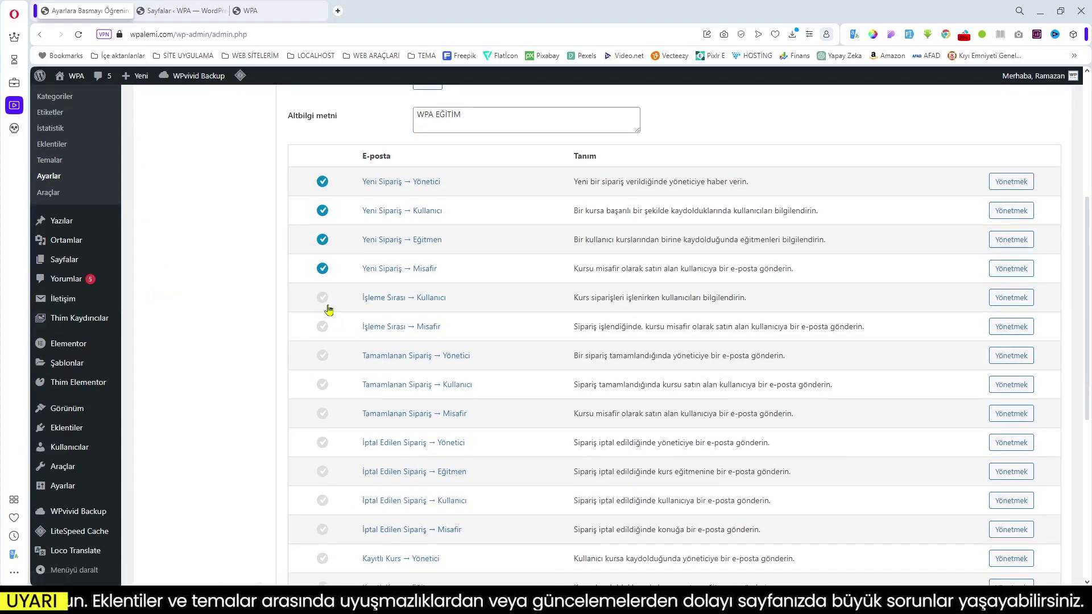
left_click(323, 327)
left_click(323, 356)
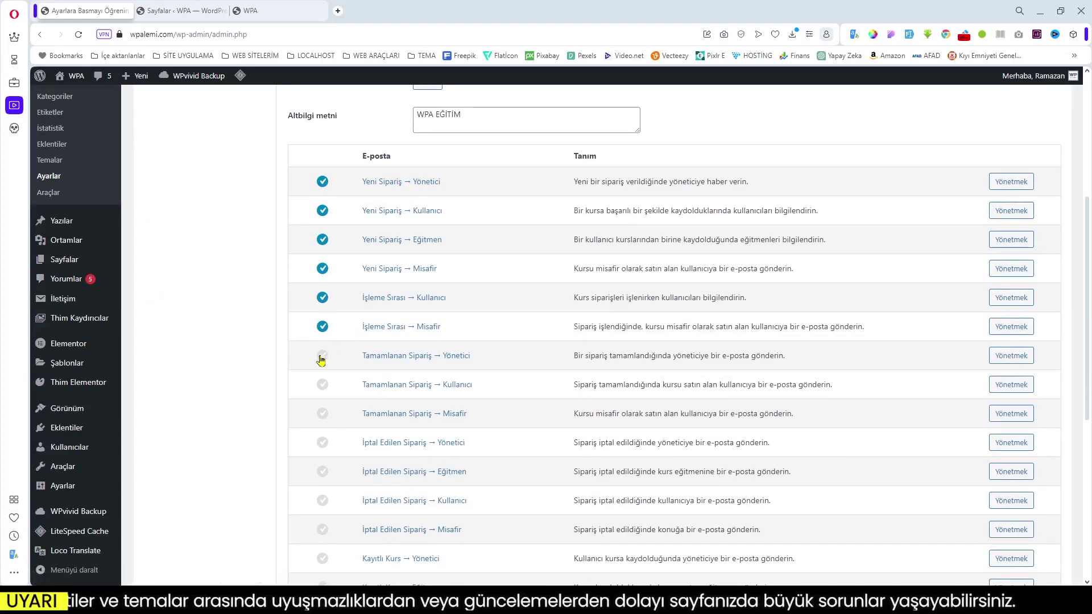
left_click(322, 413)
Step: Enable all İptal Edilen Sipariş and Kayıtlı Kurs notification e-mails
left_click(323, 442)
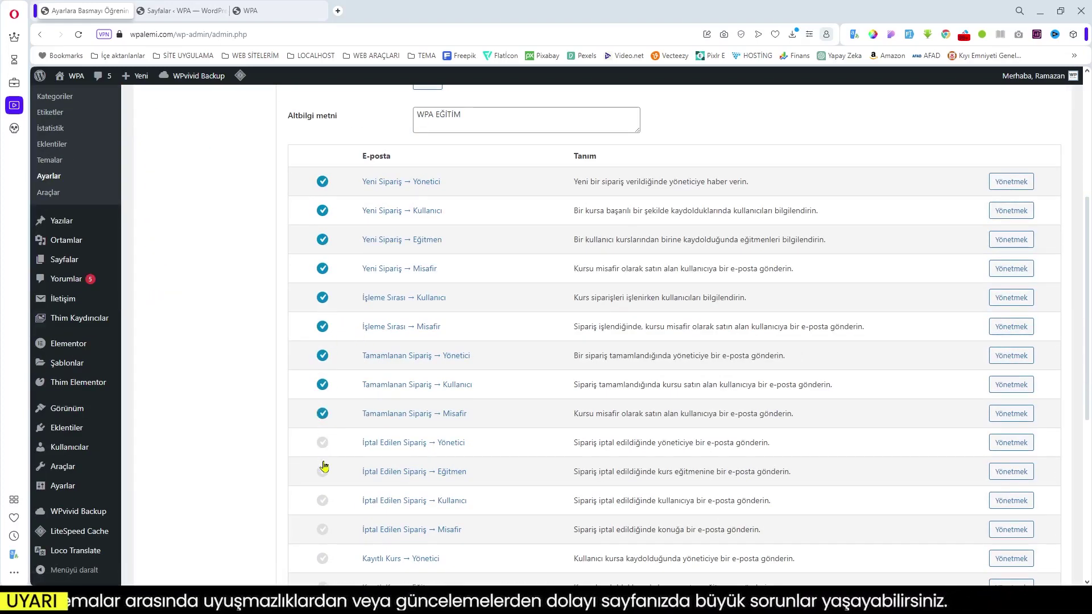
left_click(323, 471)
left_click(322, 530)
scroll(325, 532, "down", 3)
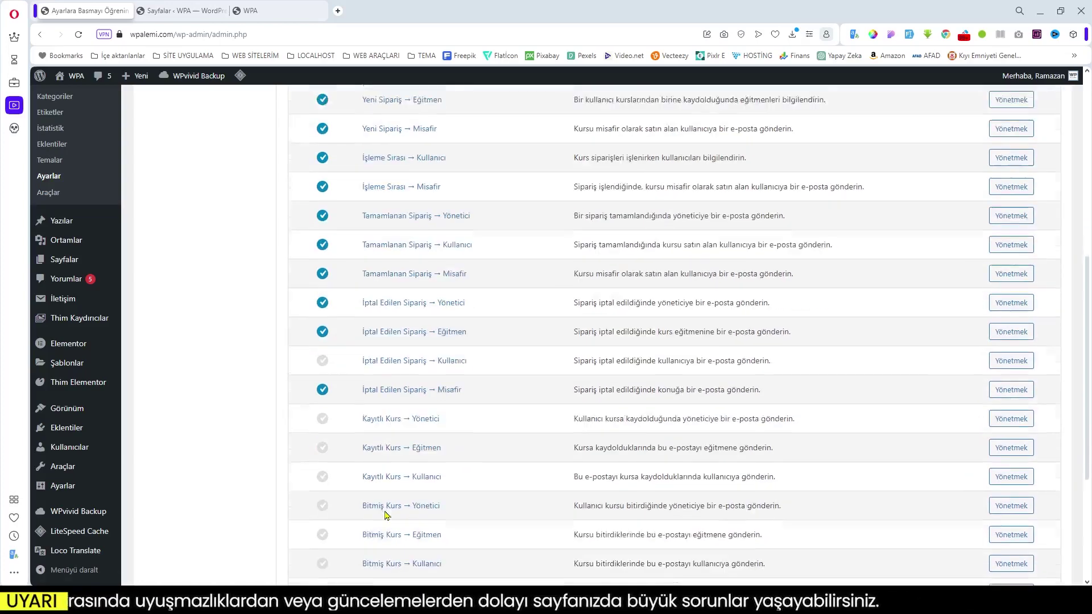
left_click(323, 390)
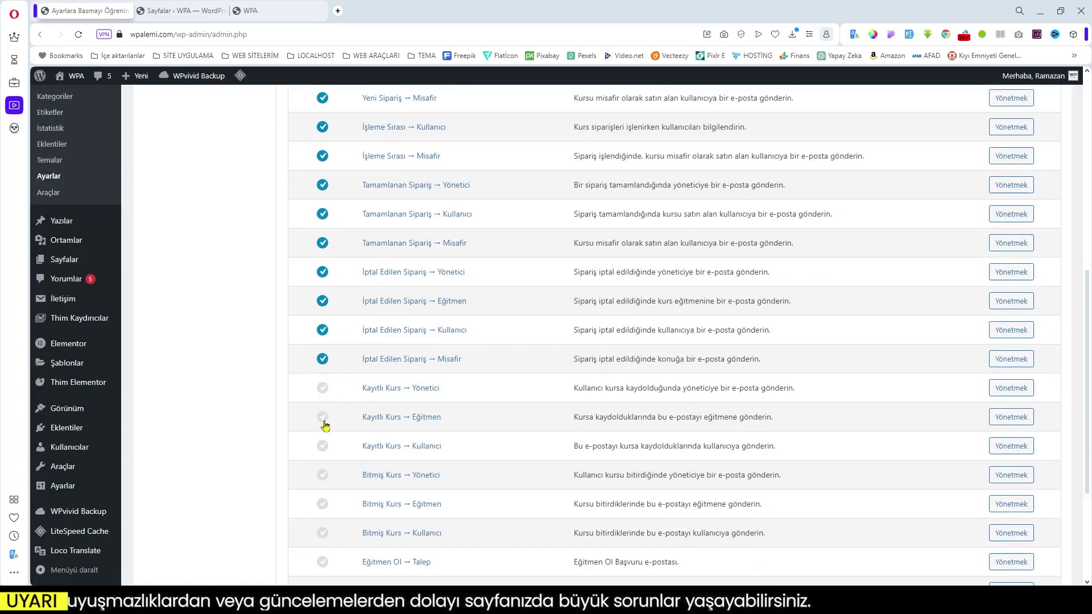
left_click(323, 420)
Step: Enable all Bitmiş Kurs, Eğitmen Ol and Şifreyi Sıfırla notification e-mails, and save the e-mail settings
left_click(323, 475)
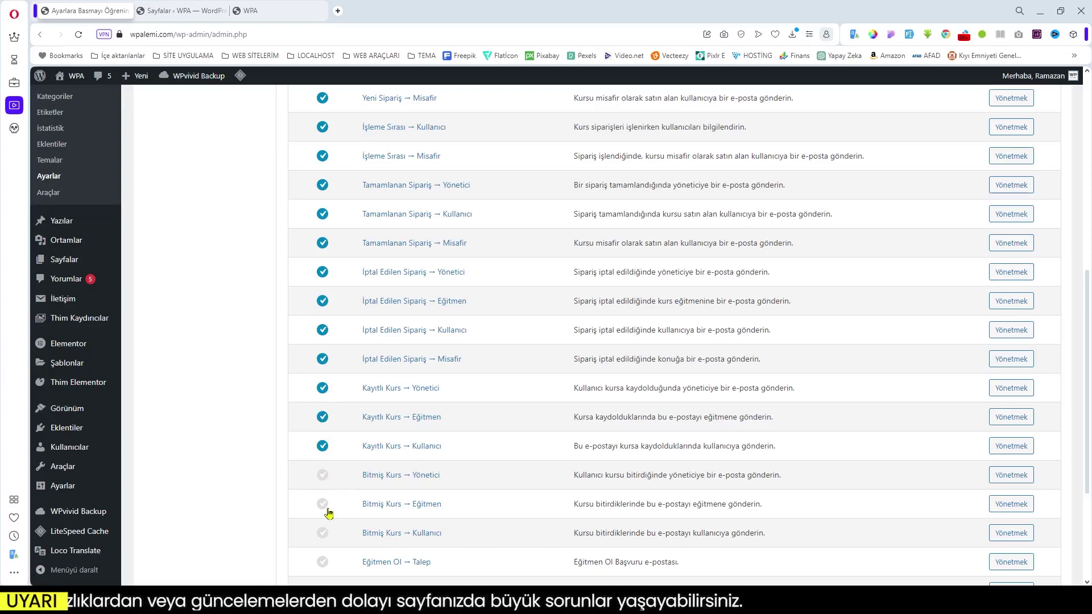
left_click(323, 504)
scroll(366, 526, "down", 3)
left_click(322, 392)
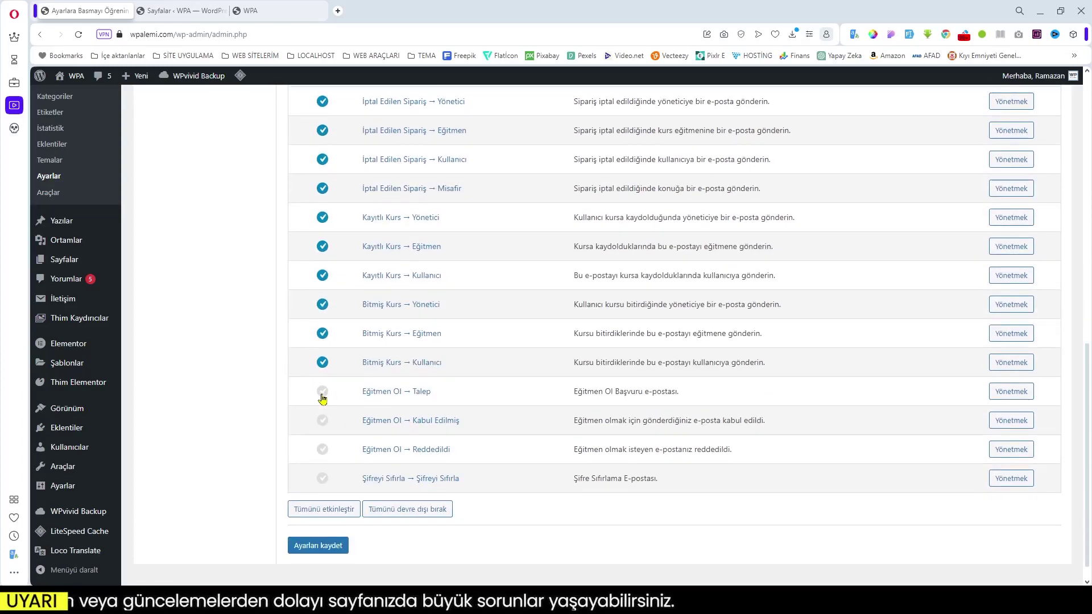
left_click(325, 457)
left_click(322, 479)
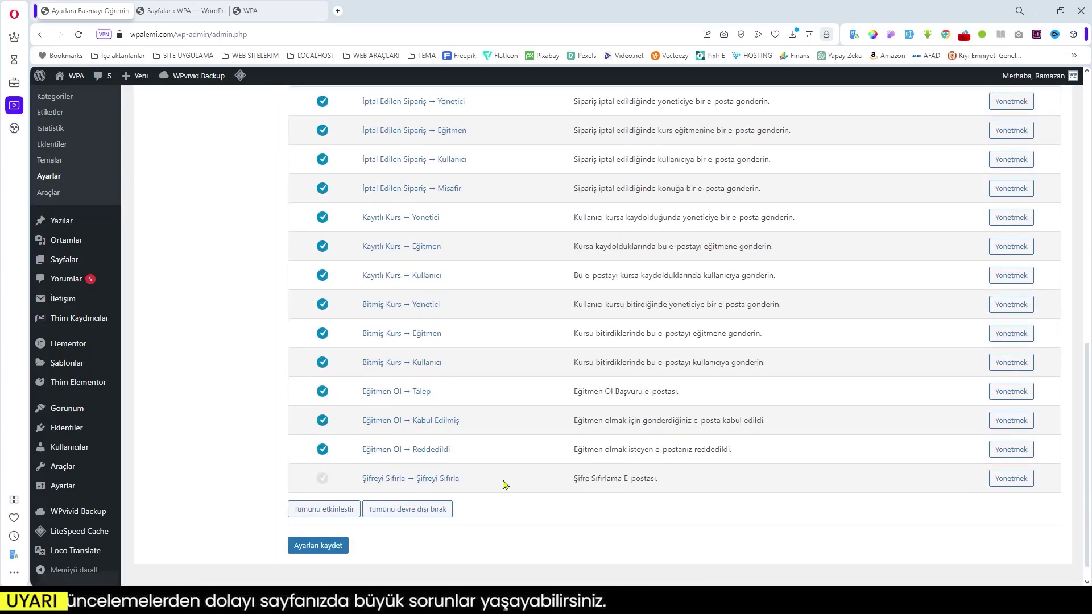
left_click(335, 557)
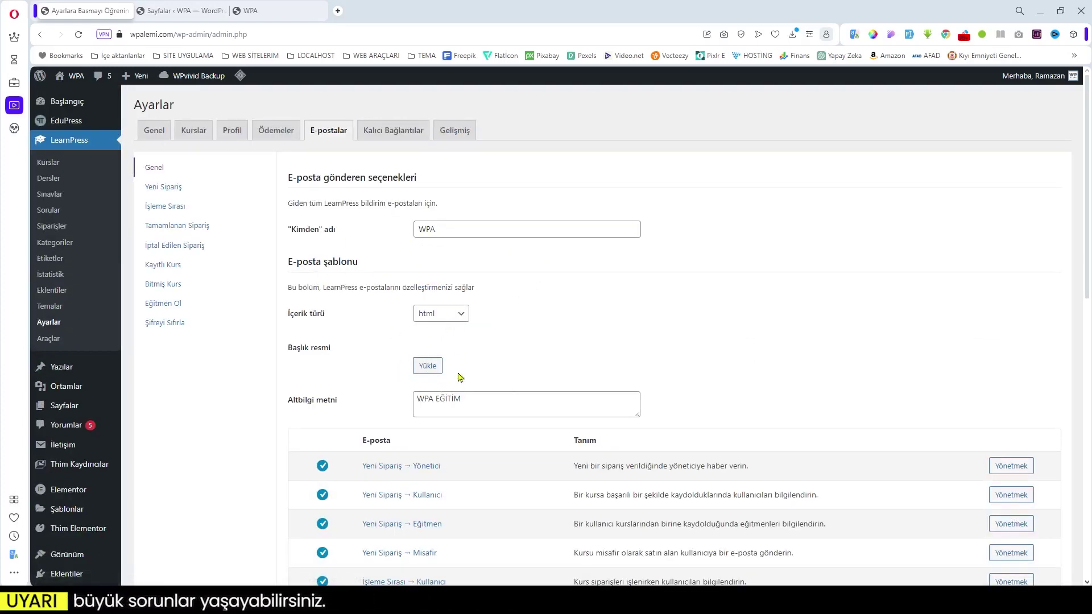
Step: Upload the WPA EĞİTİM logo (logo-png.png) as the e-mail template's header image (Başlık resmi) and save the settings
left_click(432, 367)
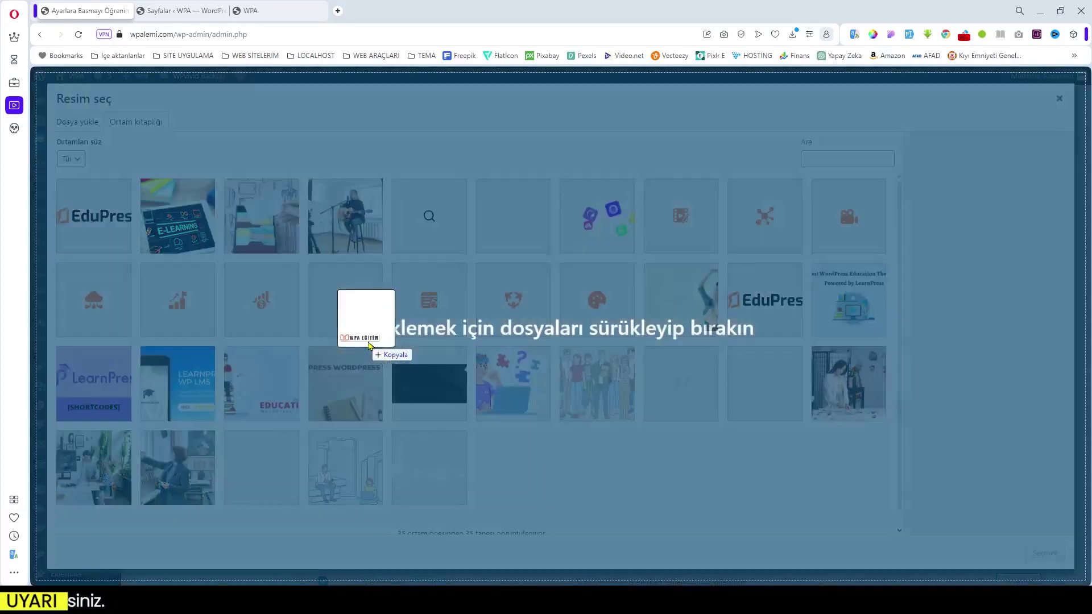
left_click_drag(366, 317, 360, 339)
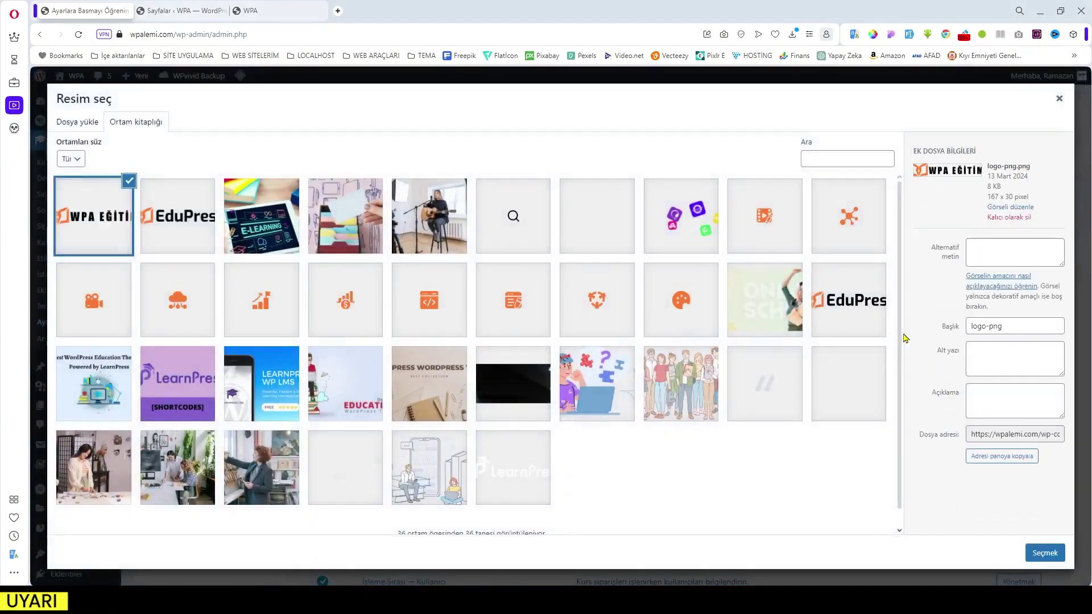
left_click(1044, 553)
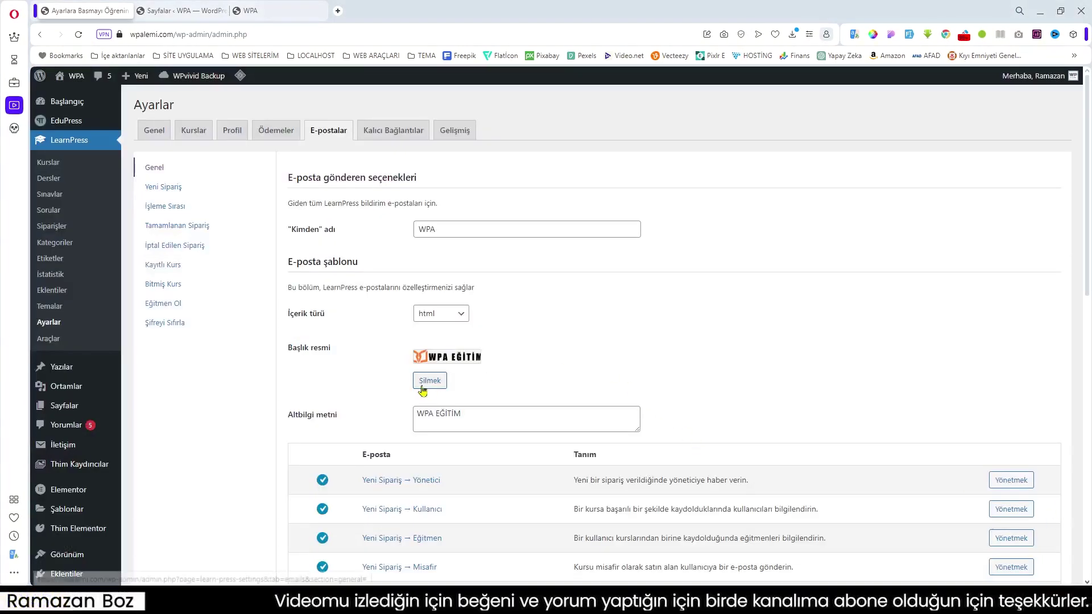
scroll(563, 330, "down", 4)
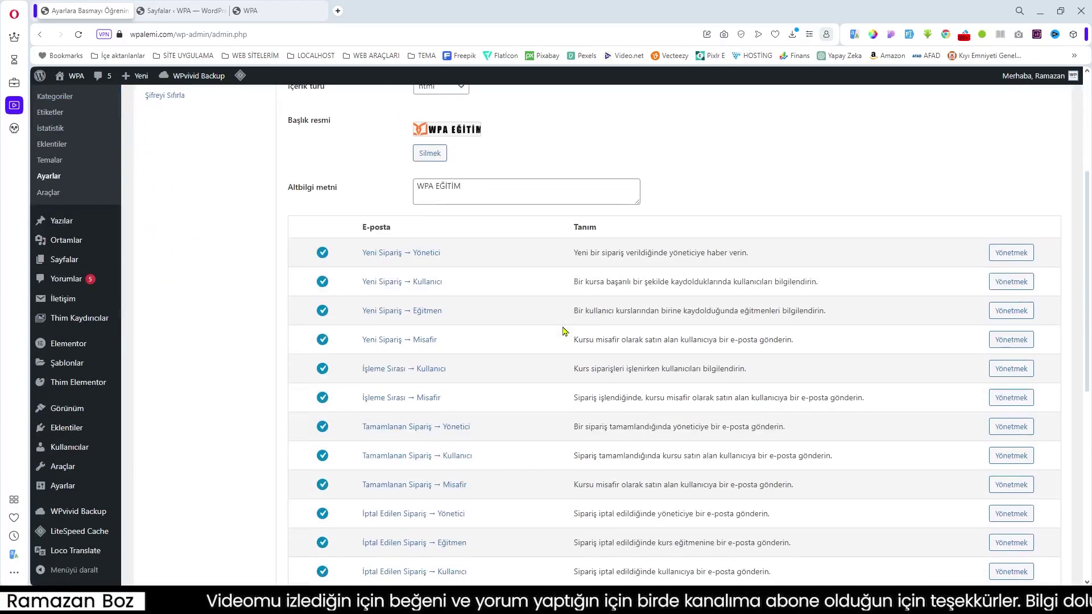
scroll(563, 333, "up", 5)
scroll(563, 333, "down", 15)
left_click(318, 520)
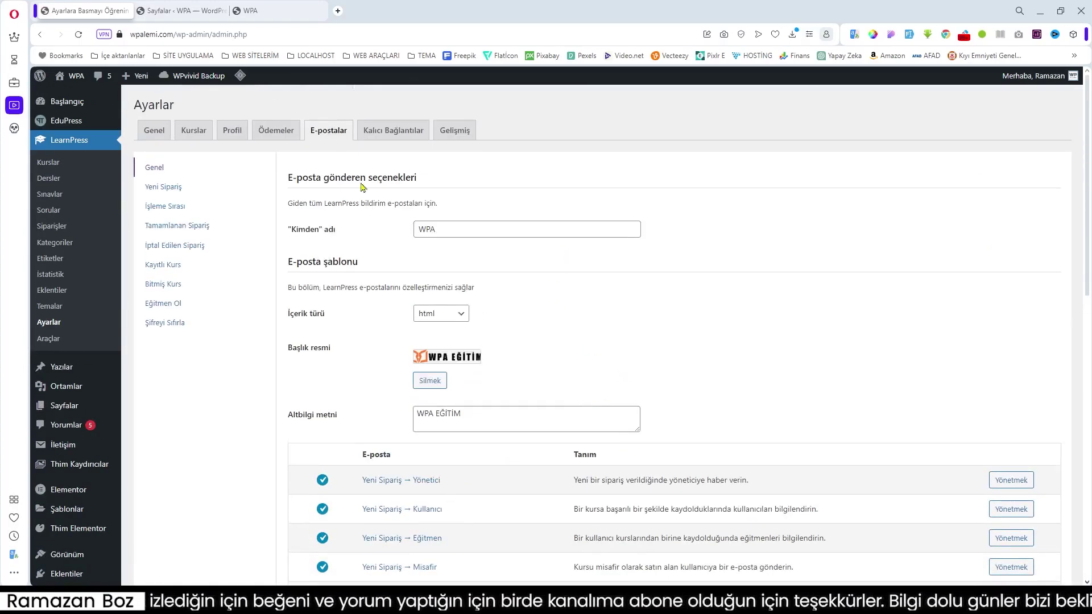
Step: In LearnPress's permalink settings (Kalıcı Bağlantılar), set the Ders slug to "ders" and the Kısa sınav slug to "test"
left_click(419, 132)
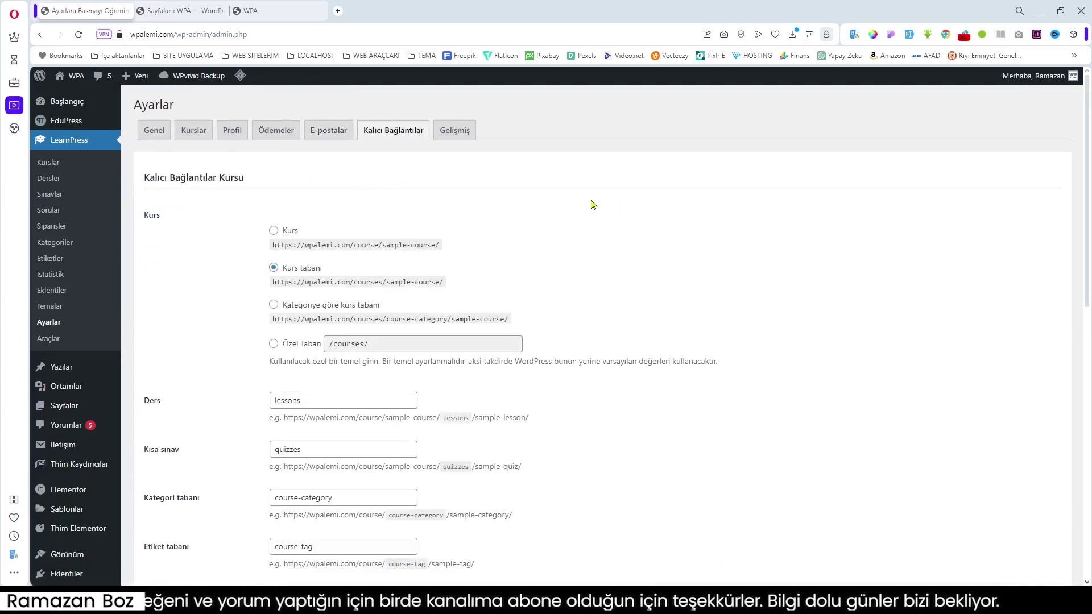
scroll(517, 278, "down", 2)
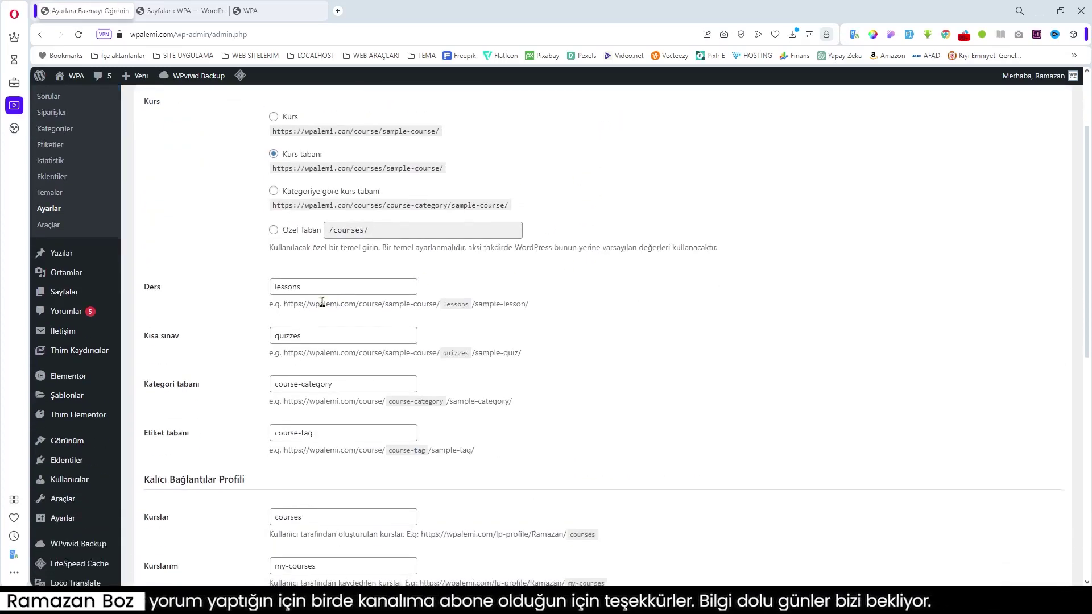
scroll(313, 287, "down", 3)
scroll(312, 345, "up", 2)
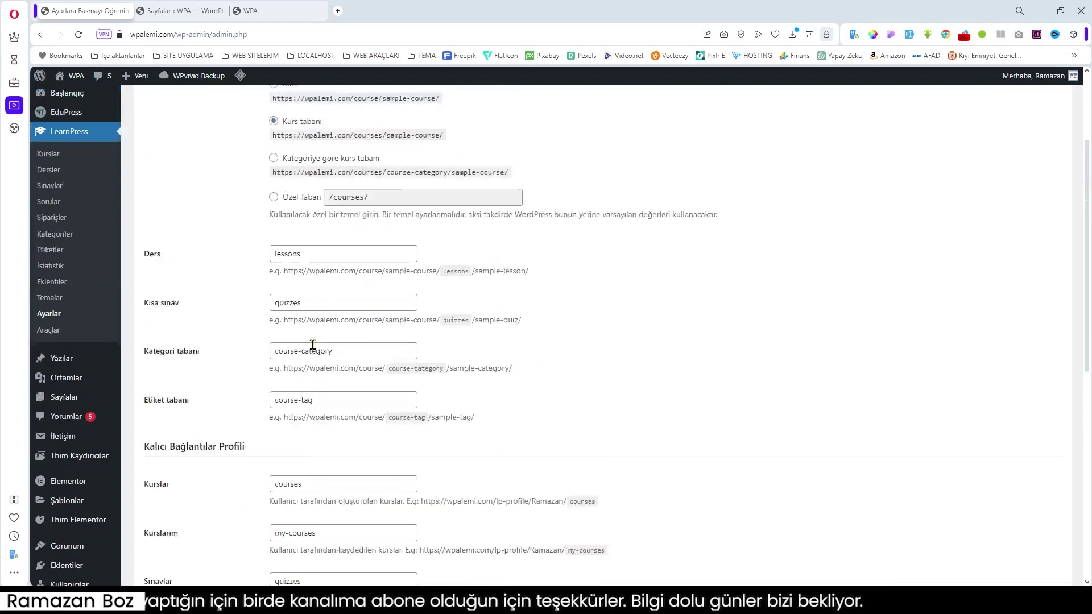
scroll(313, 346, "up", 2)
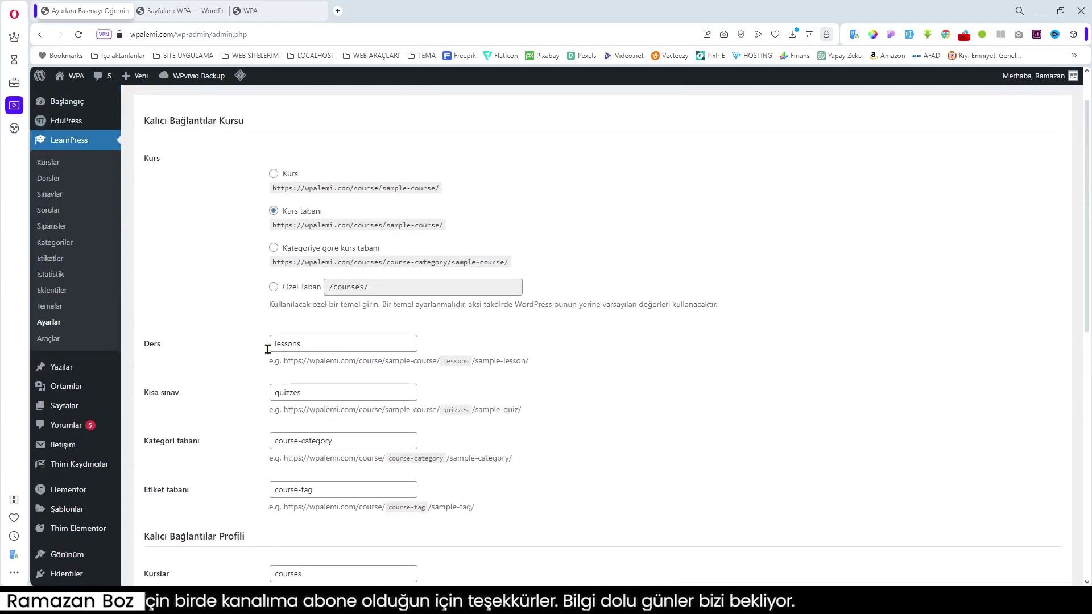
left_click_drag(313, 345, 237, 352)
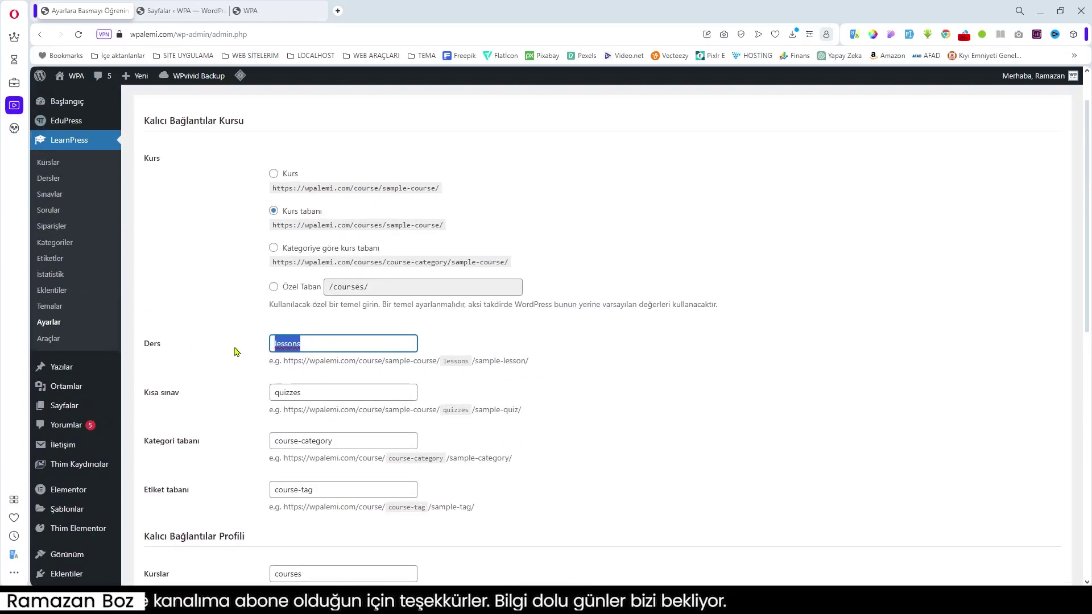
type("ders")
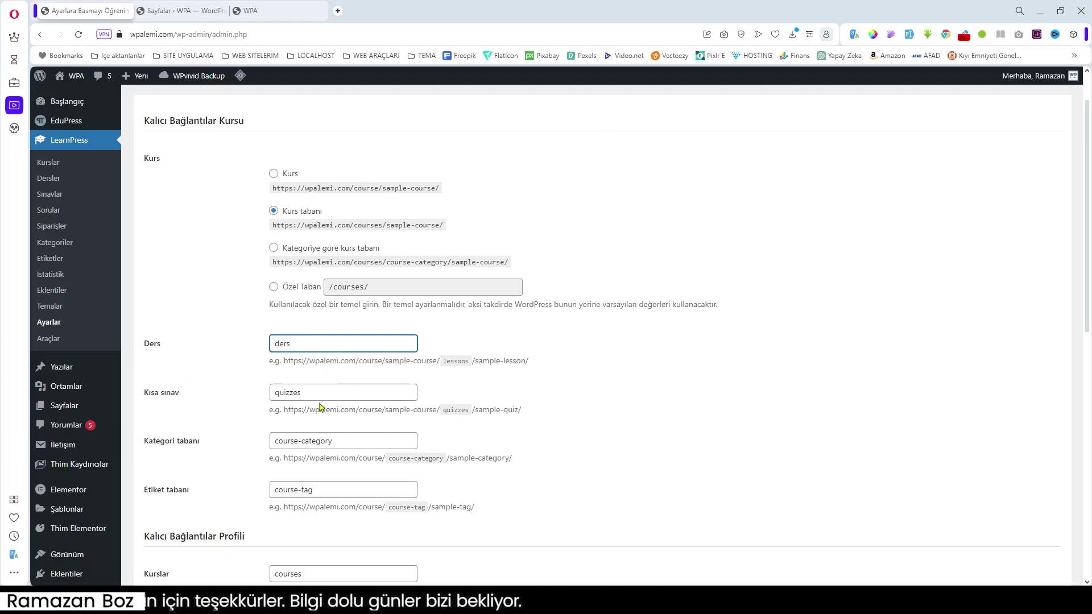
left_click_drag(309, 394, 255, 400)
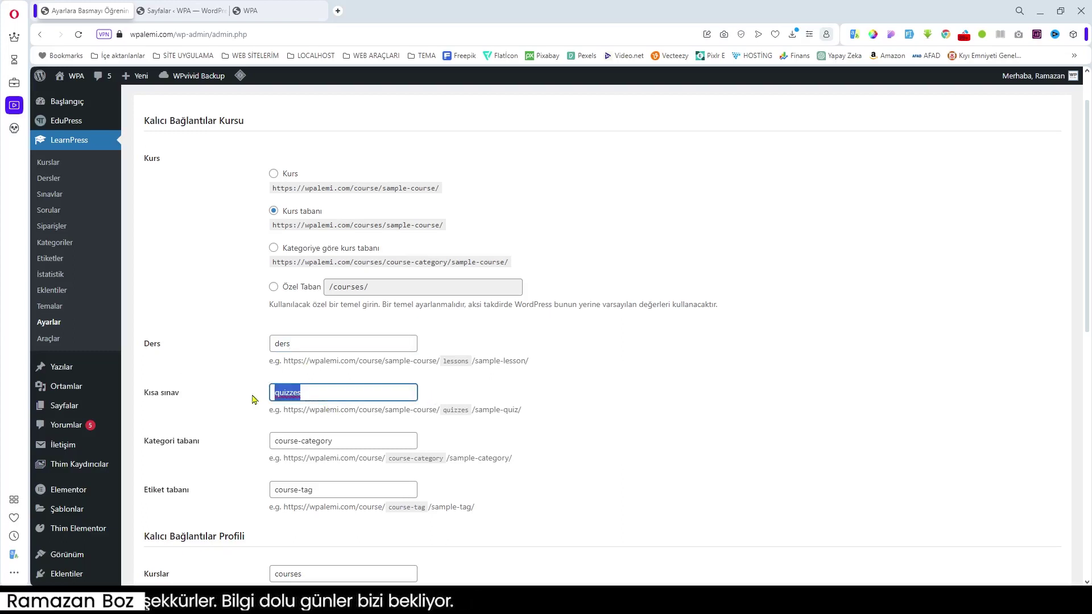
type("tes")
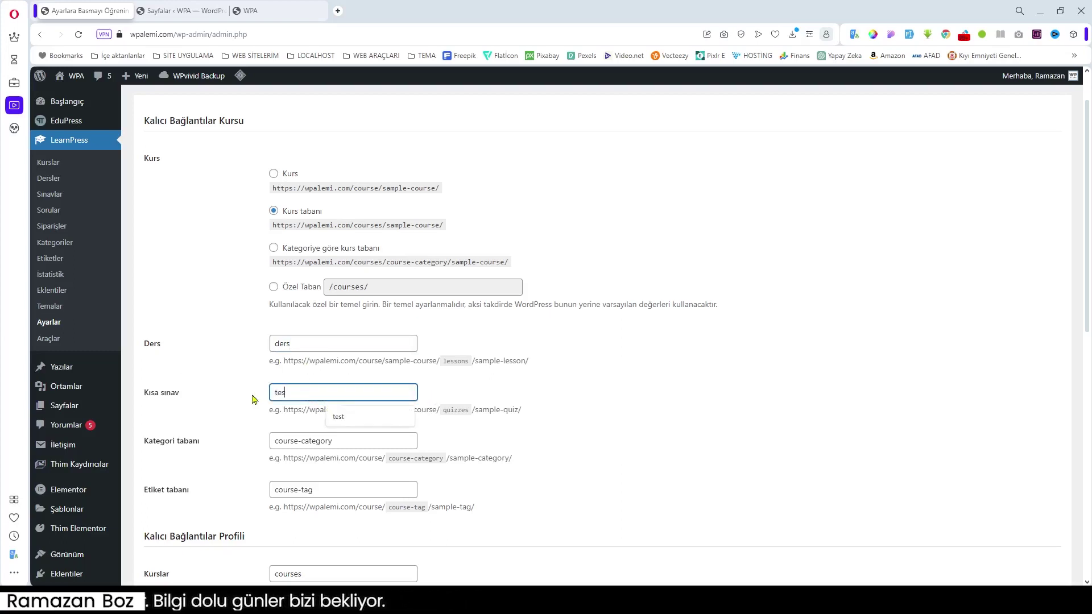
type("t")
Step: Check the course and profile permalink slugs, and save the permalink settings
scroll(353, 457, "down", 2)
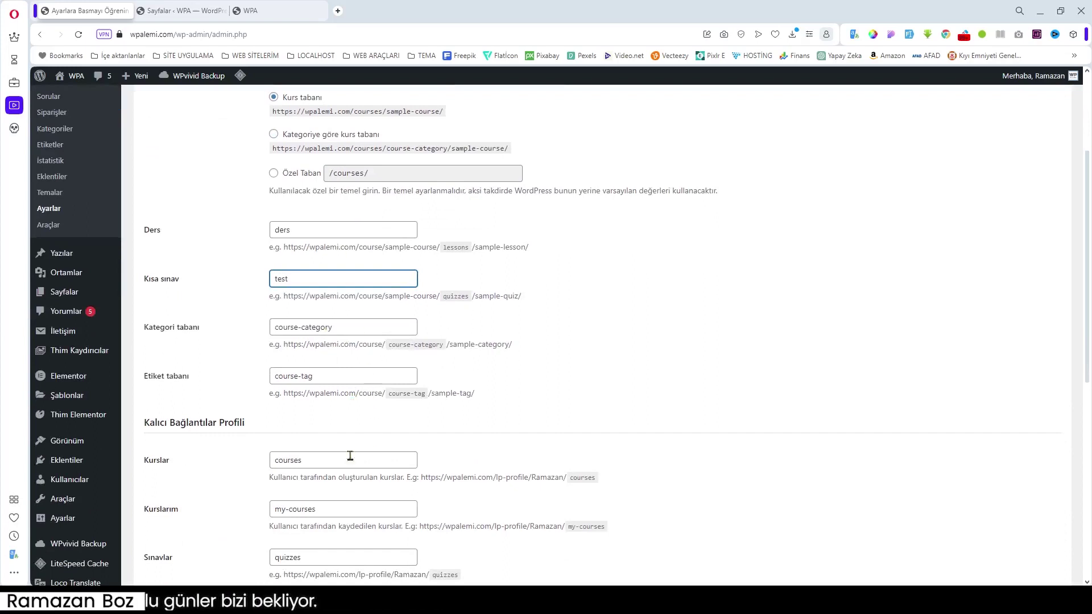
scroll(351, 367, "down", 8)
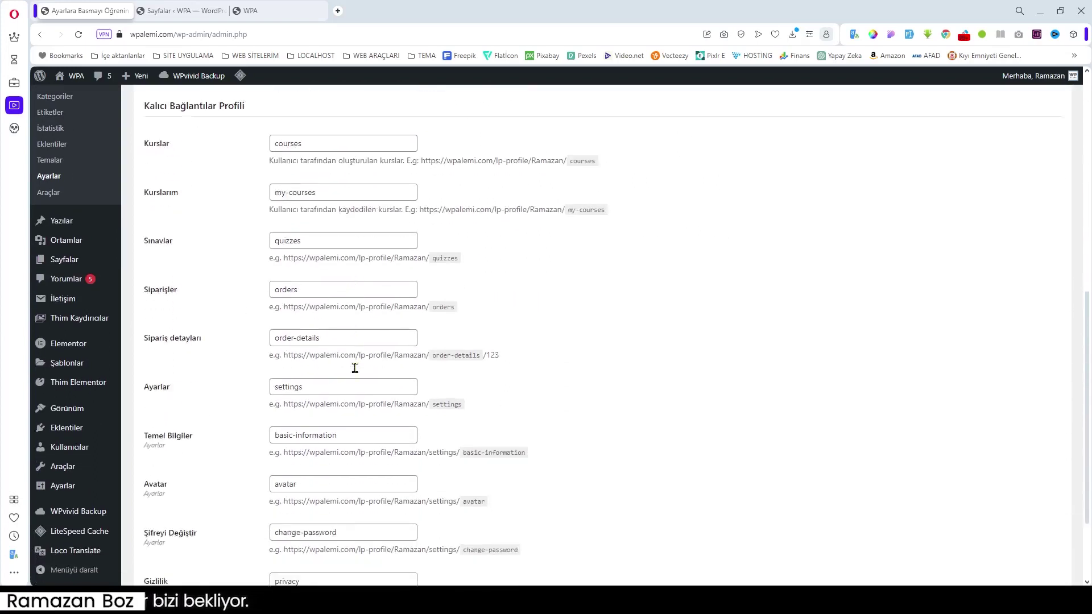
scroll(313, 316, "up", 5)
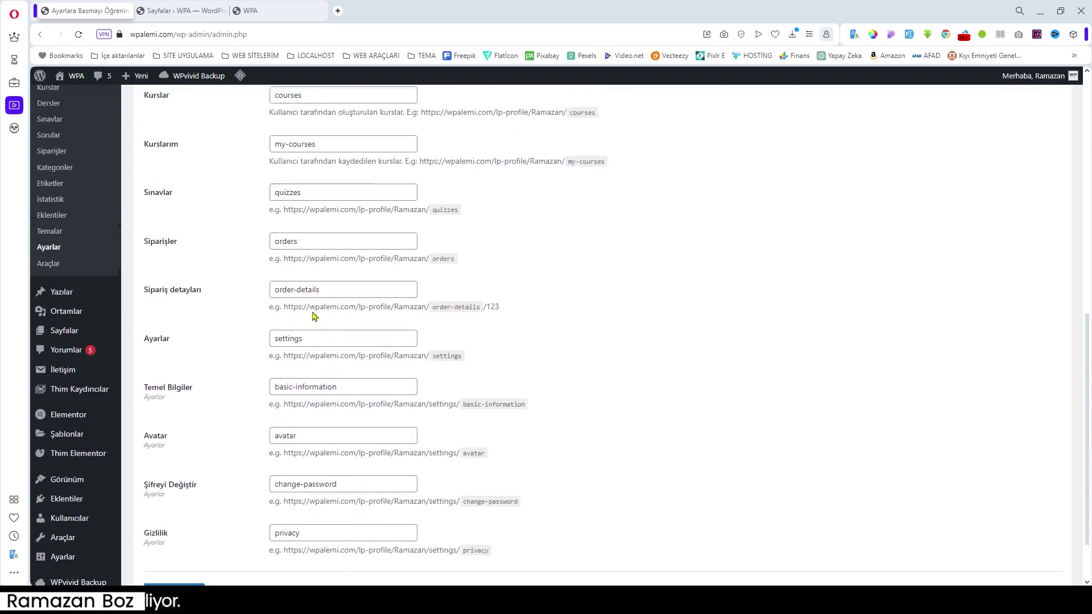
scroll(312, 311, "up", 5)
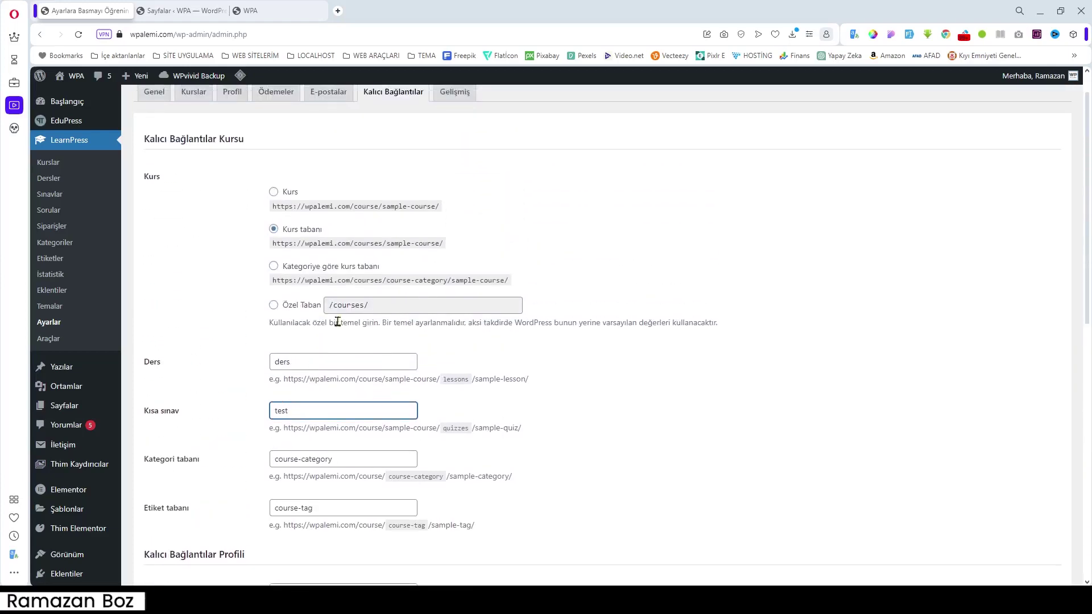
scroll(475, 253, "up", 1)
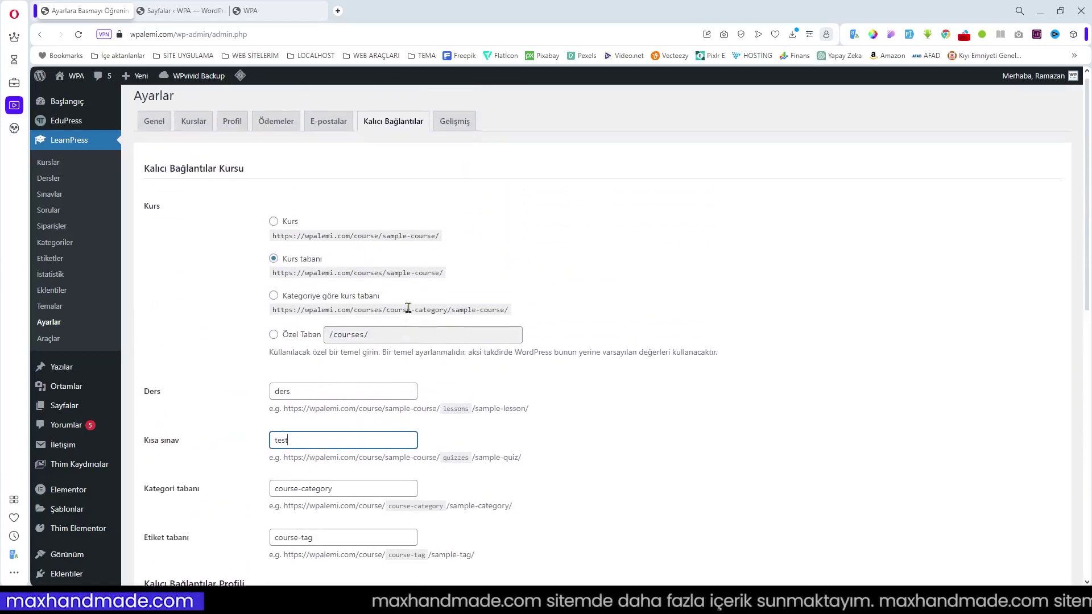
scroll(419, 362, "down", 2)
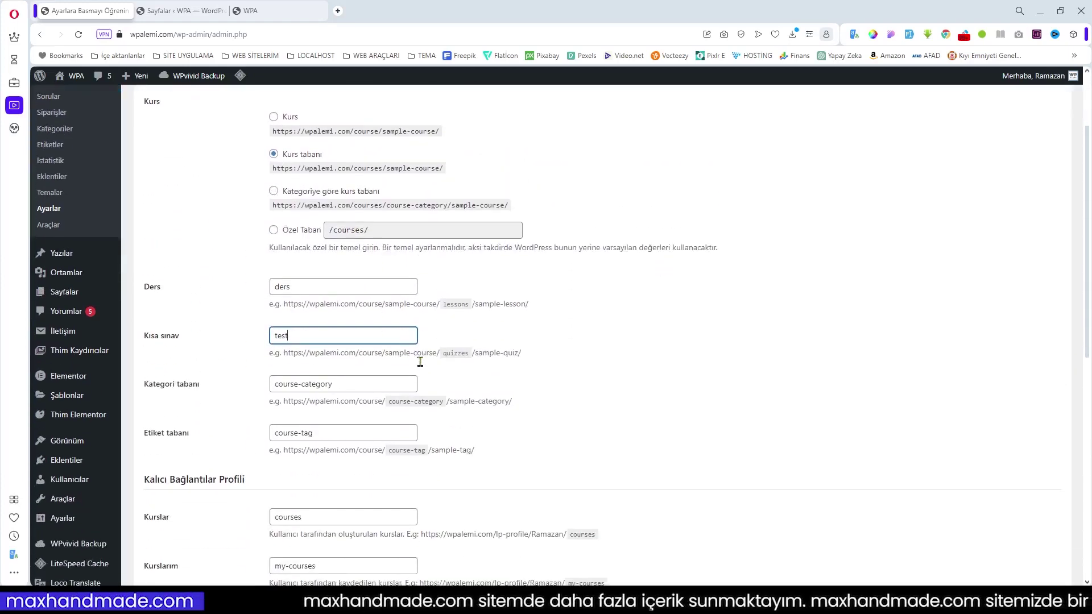
scroll(422, 366, "up", 2)
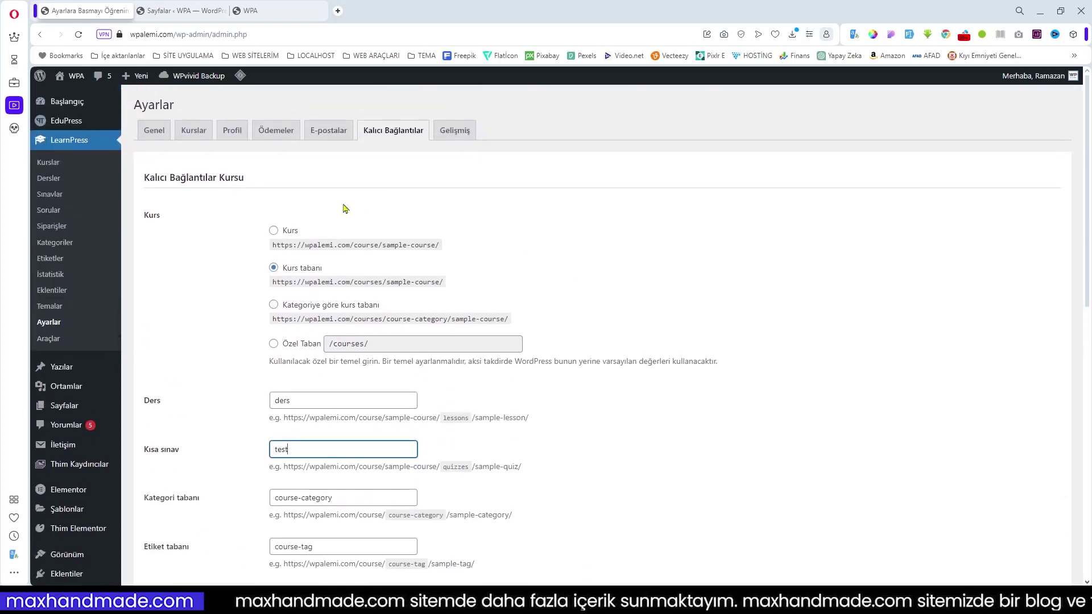
scroll(366, 329, "down", 10)
left_click(153, 519)
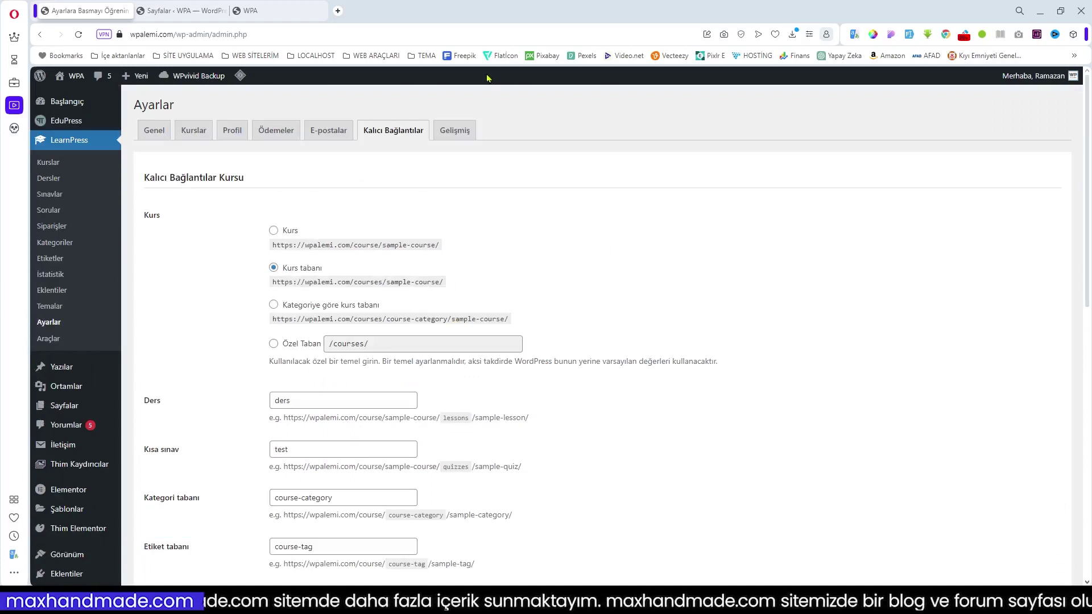
Step: Review LearnPress's advanced settings (Gelişmiş), and read the descriptions of the notification e-mails in the e-mail settings (E-postalar)
left_click(459, 132)
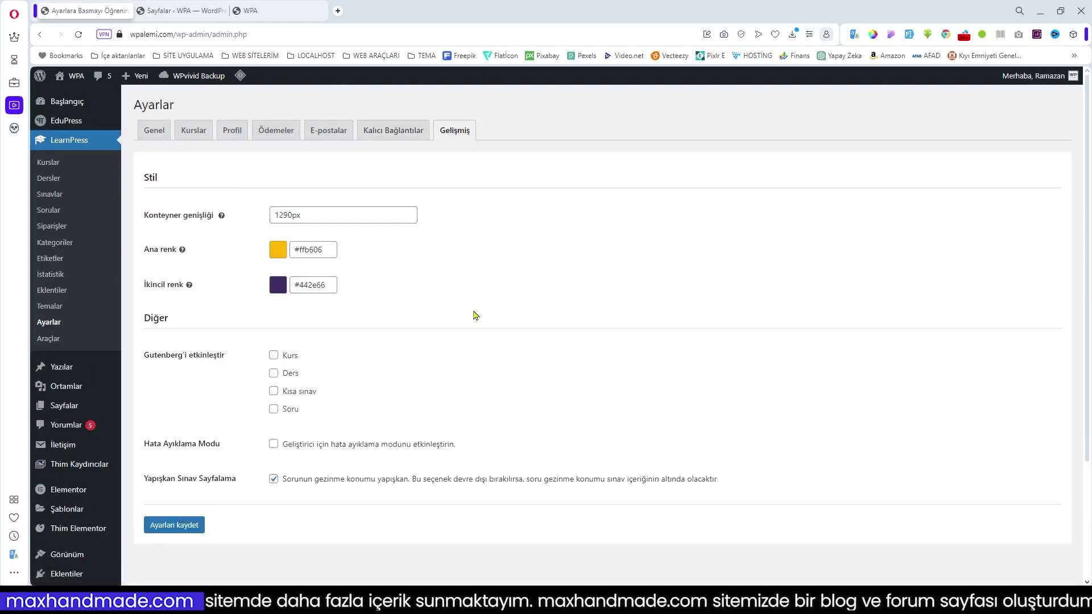
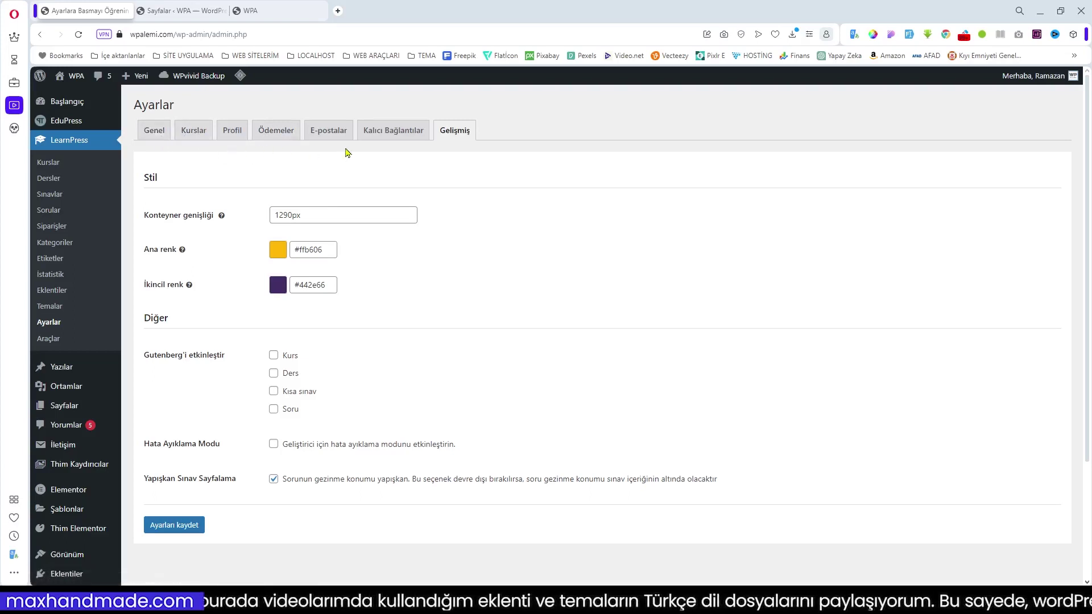
left_click(337, 133)
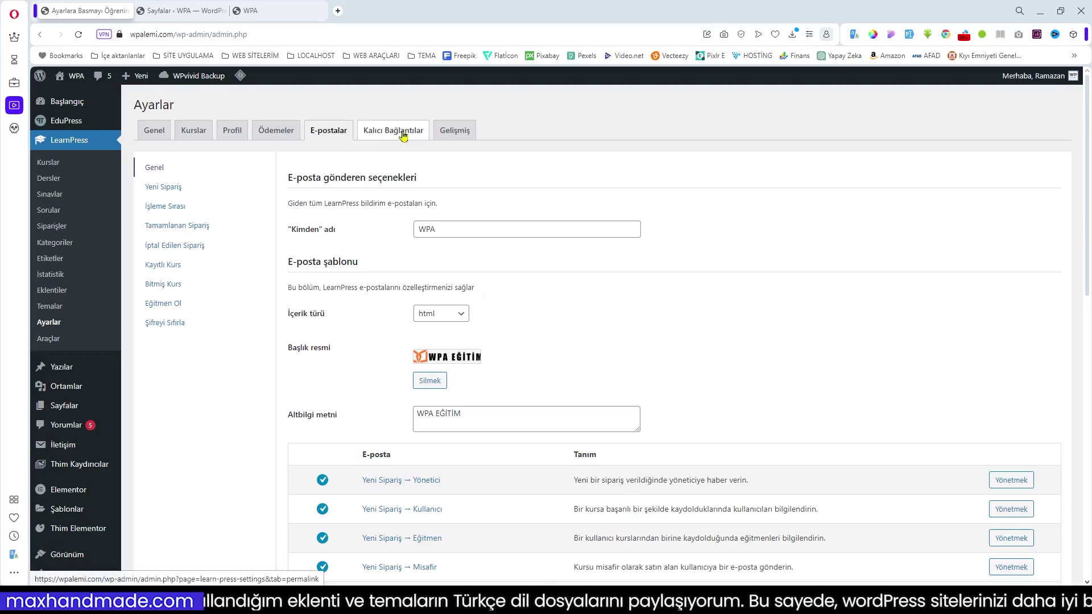
scroll(509, 431, "down", 2)
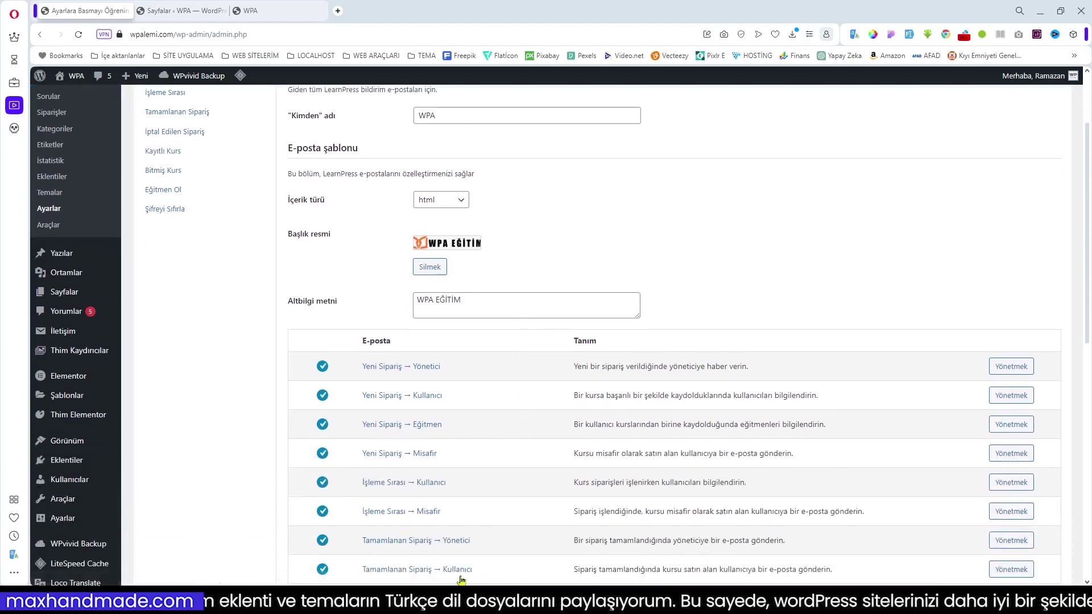
scroll(436, 412, "down", 3)
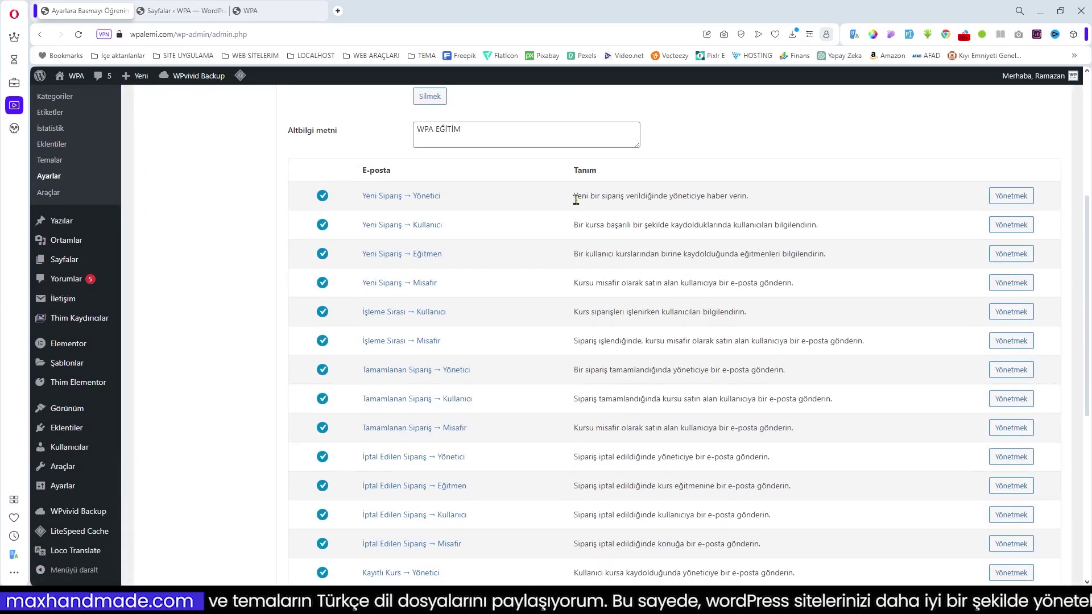
left_click_drag(577, 194, 770, 196)
left_click_drag(577, 225, 831, 230)
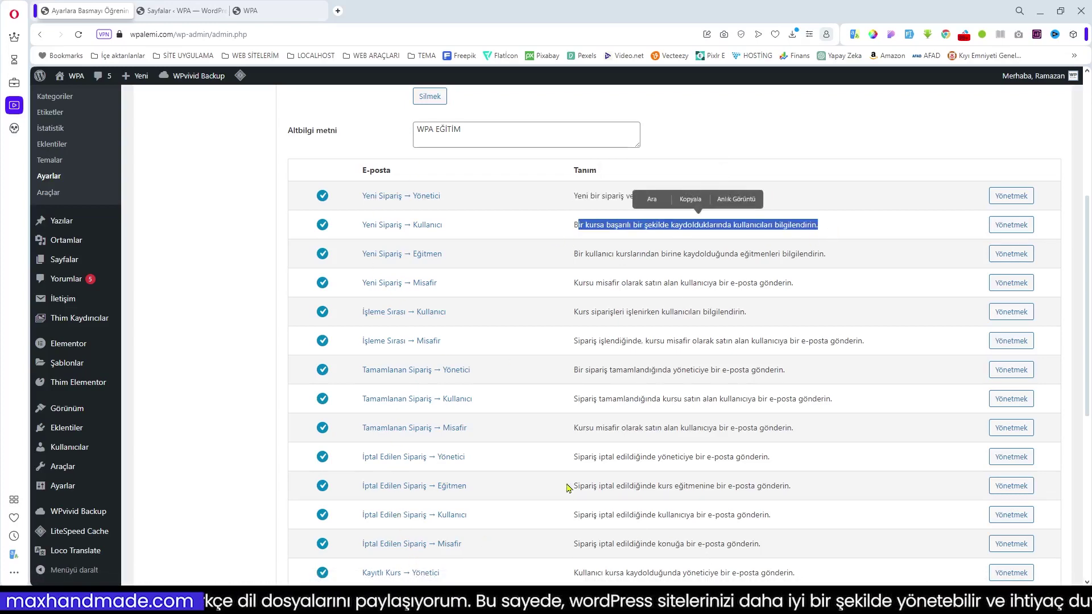
scroll(568, 487, "up", 5)
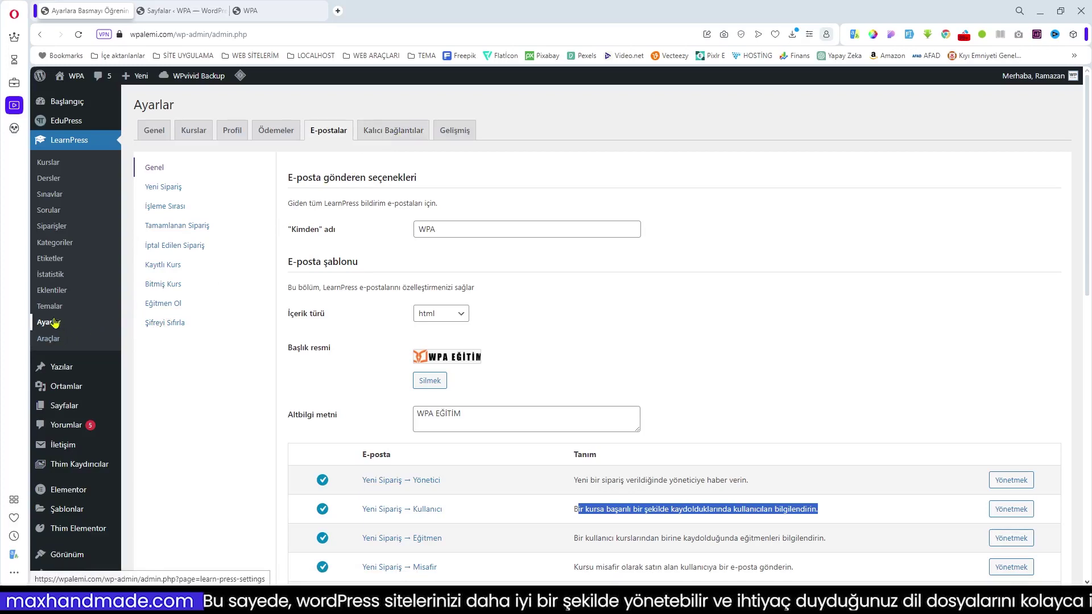
Step: Look over LearnPress's general settings (Genel), including the page setup section (Sayfalar kurulumu)
left_click(146, 132)
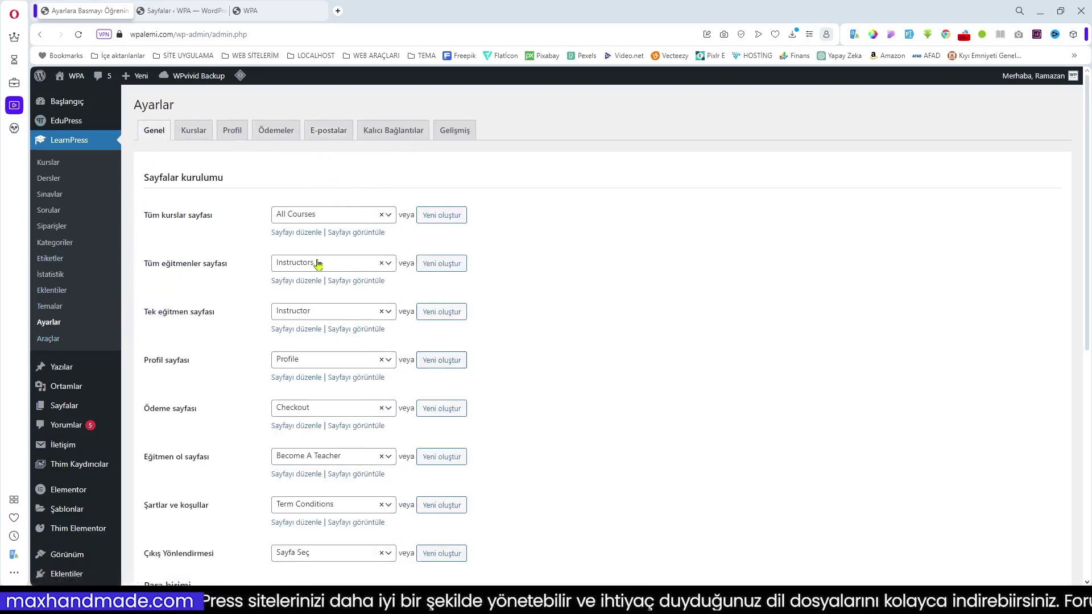
scroll(329, 353, "down", 6)
scroll(390, 316, "up", 6)
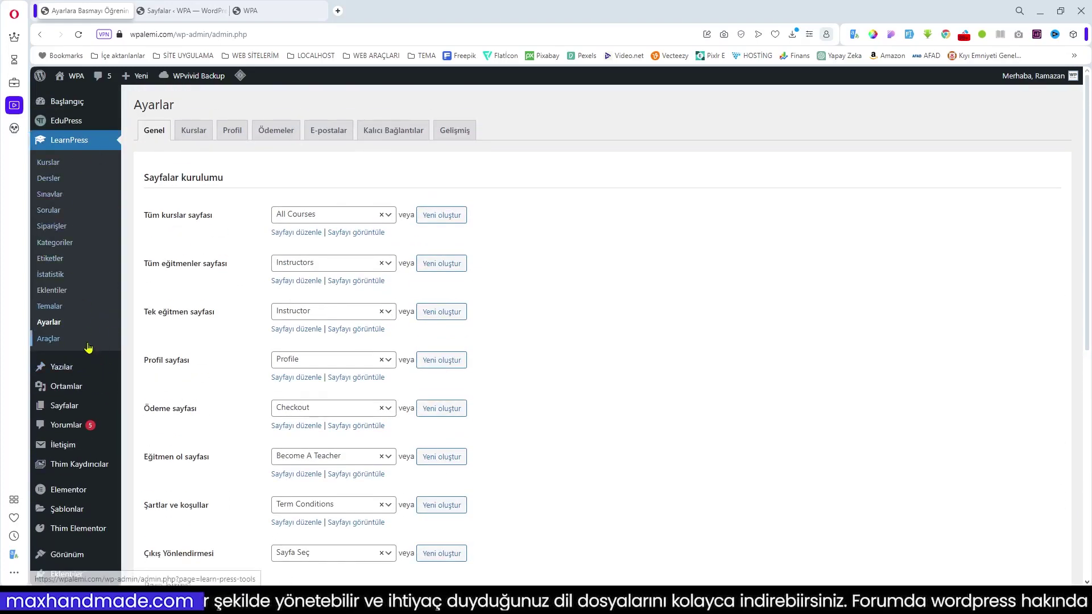
Step: Display the list of all Thim Kaydırıcılar items (Tüm Öğeler)
scroll(89, 358, "down", 1)
mouse_move(63, 414)
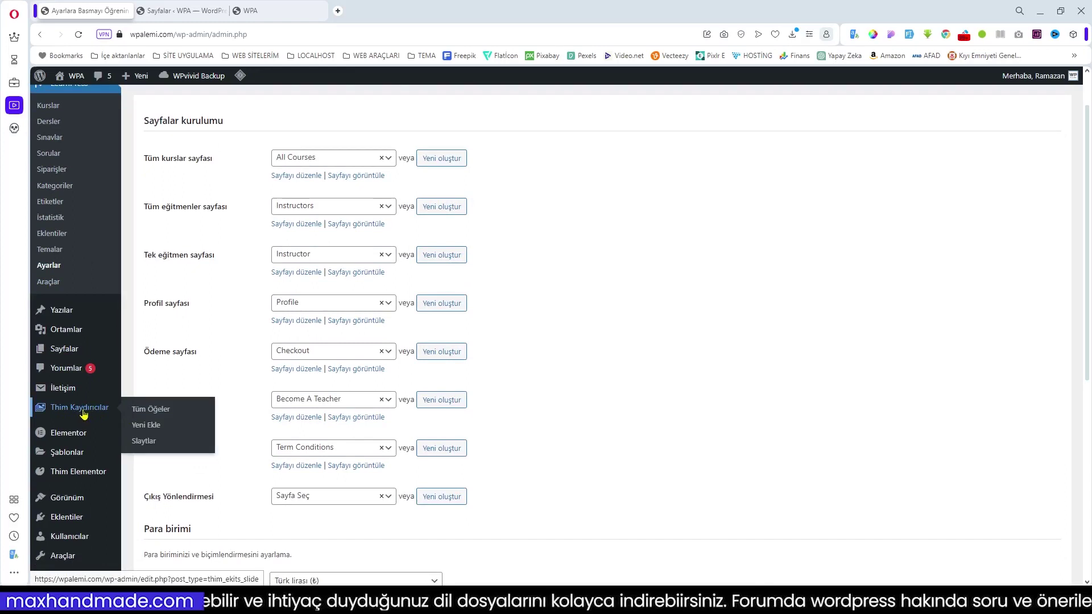
left_click(151, 409)
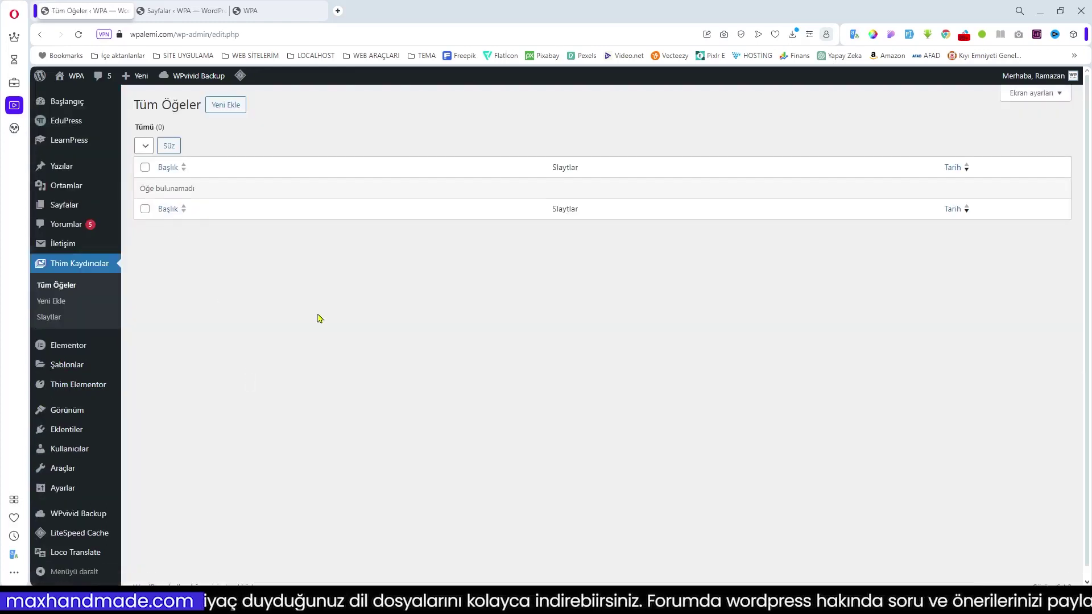
scroll(102, 395, "down", 1)
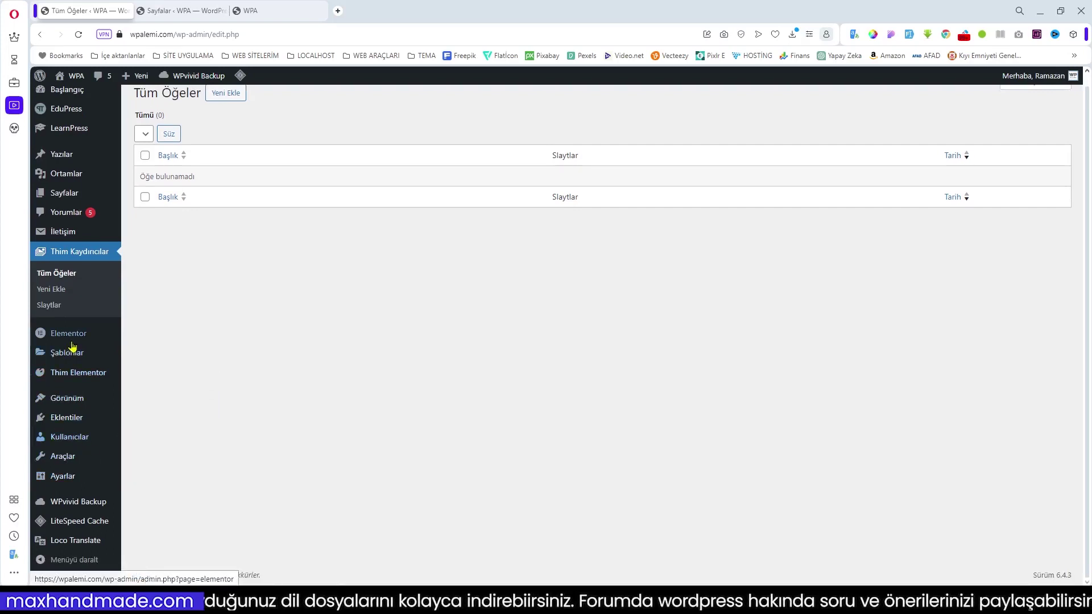
Step: View the Thim Elementor overview page and look through the full list of its templates (Tüm Şablonlar)
mouse_move(66, 422)
mouse_move(85, 385)
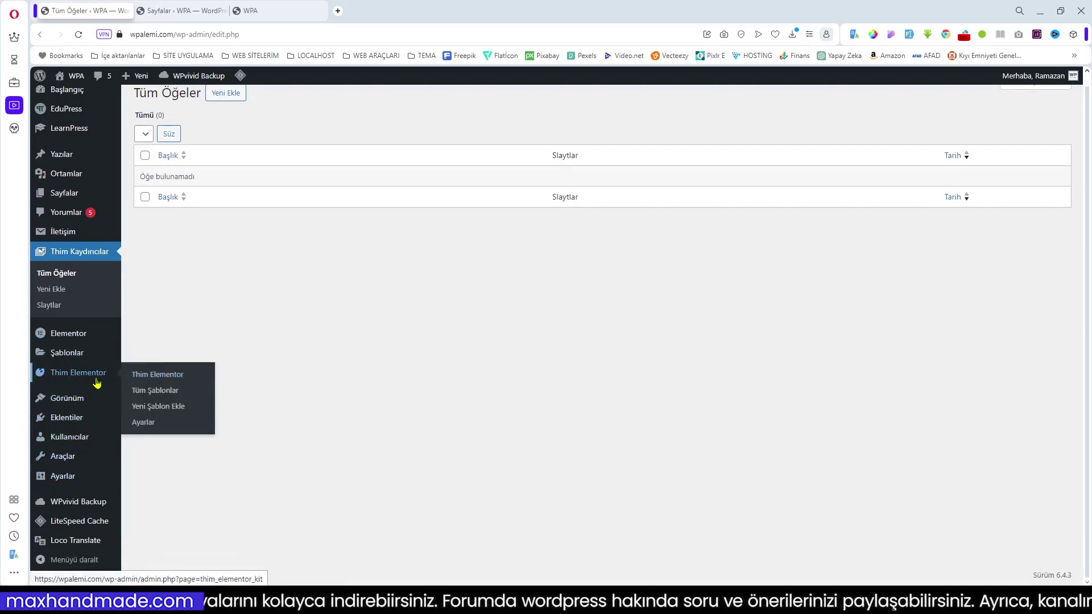
left_click(196, 393)
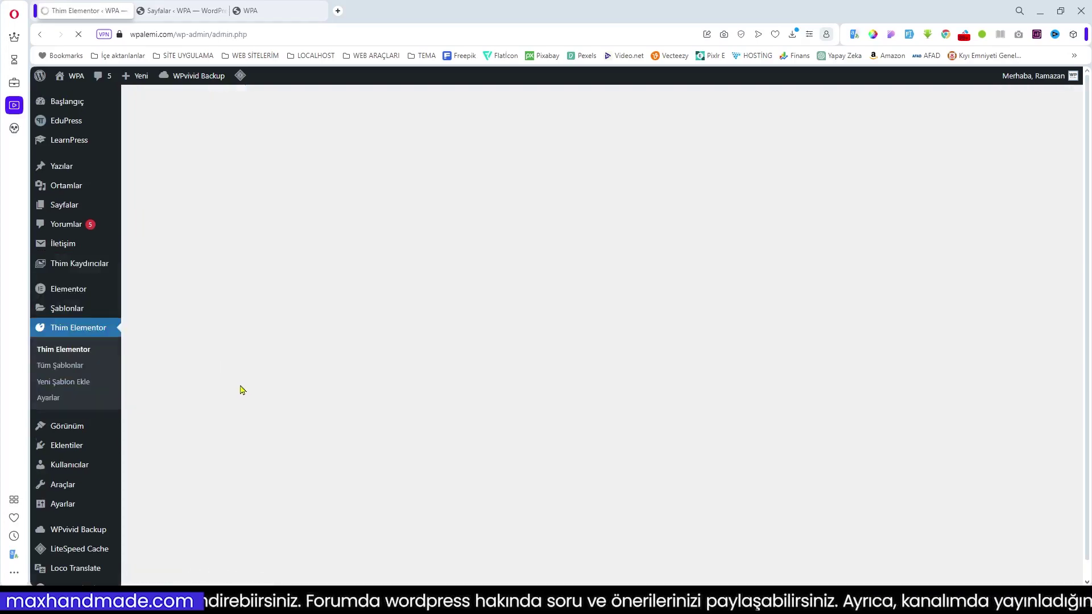
scroll(250, 389, "down", 4)
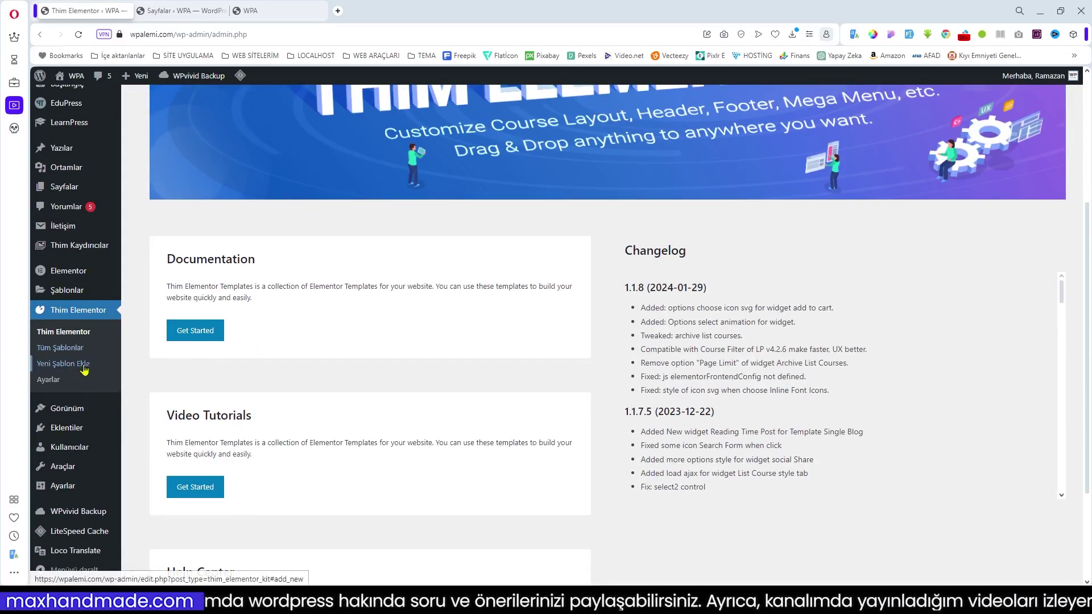
left_click(63, 348)
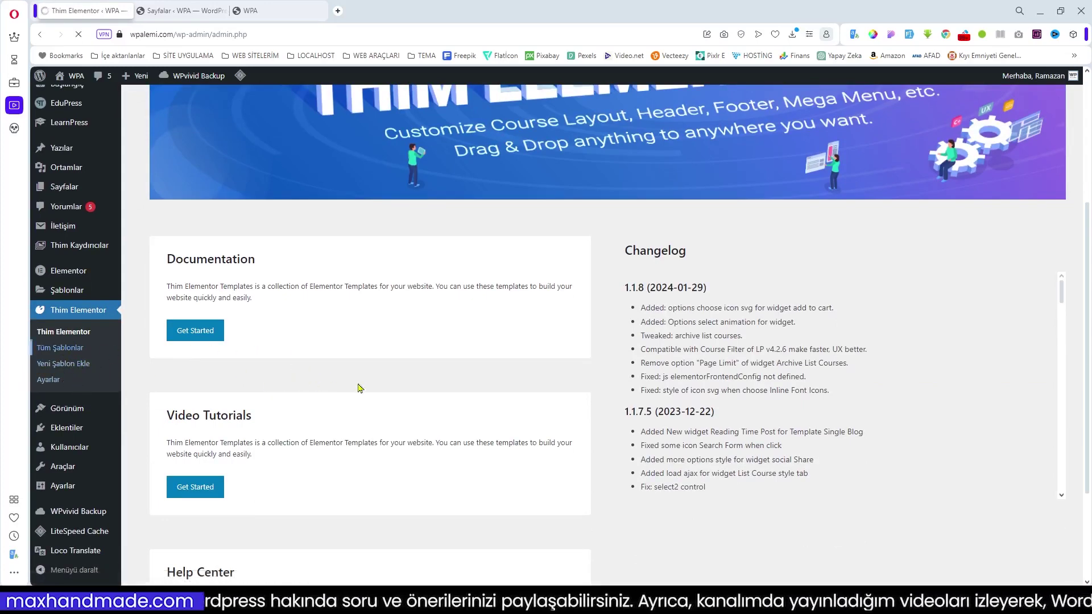
scroll(407, 394, "down", 3)
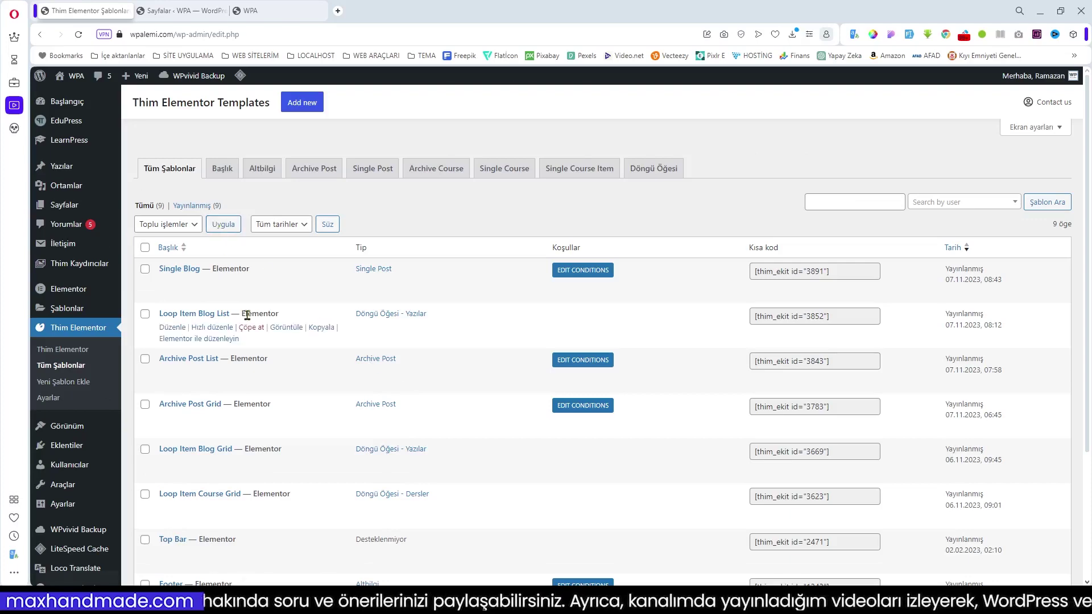
scroll(265, 312, "down", 3)
scroll(231, 413, "up", 3)
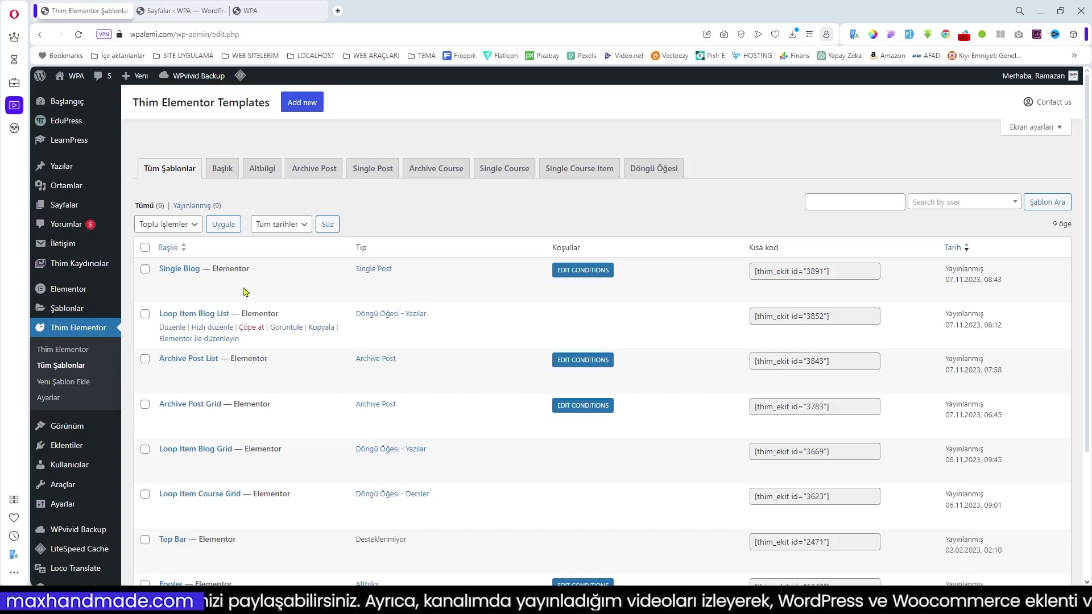
Step: Switch to the site's front page on wpalemi.com and look through its Top Categories and Featured Courses sections
left_click(250, 10)
scroll(551, 422, "down", 5)
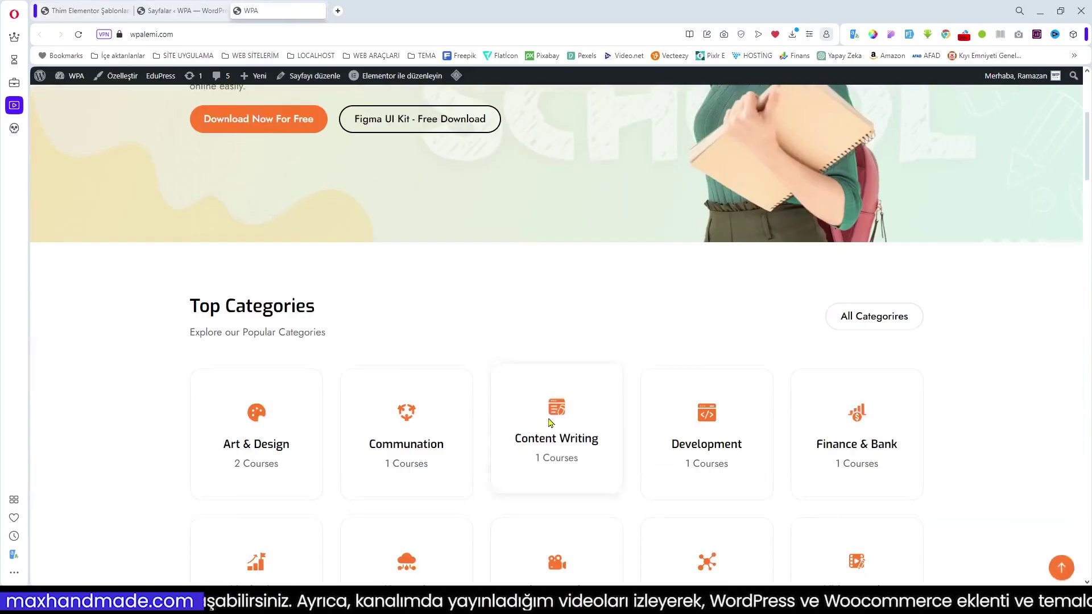
scroll(551, 423, "down", 10)
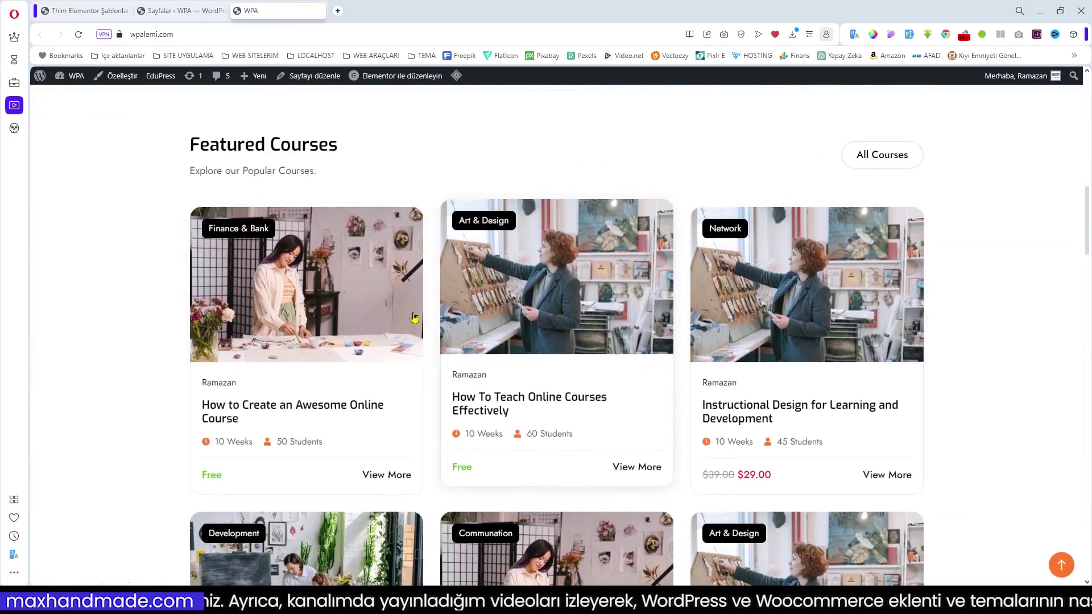
Step: Review the home page's course sections and the list of all Thim Elementor templates
scroll(573, 437, "down", 5)
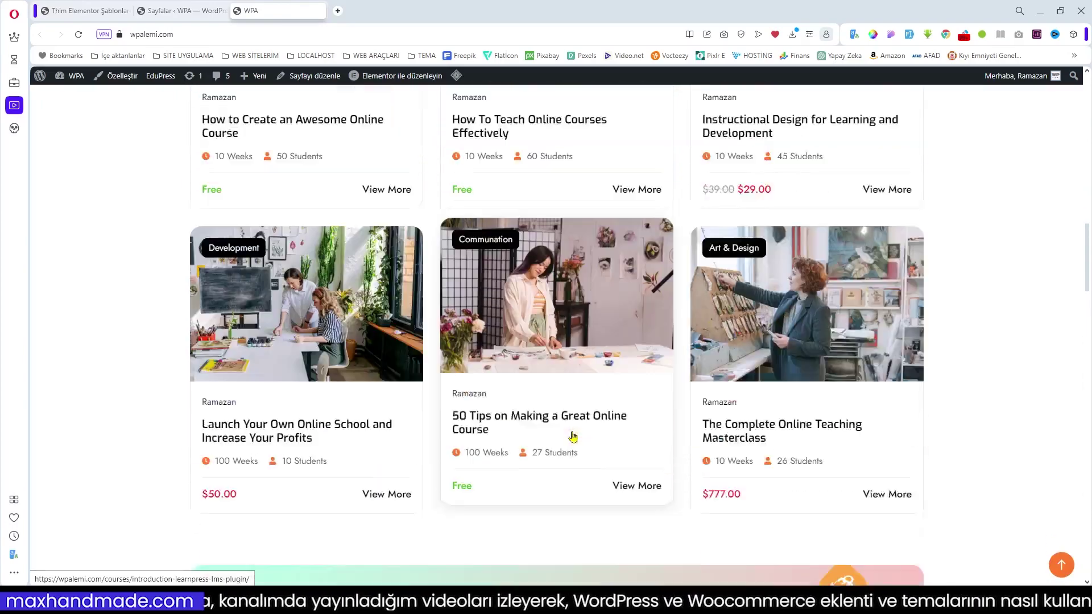
scroll(573, 437, "down", 11)
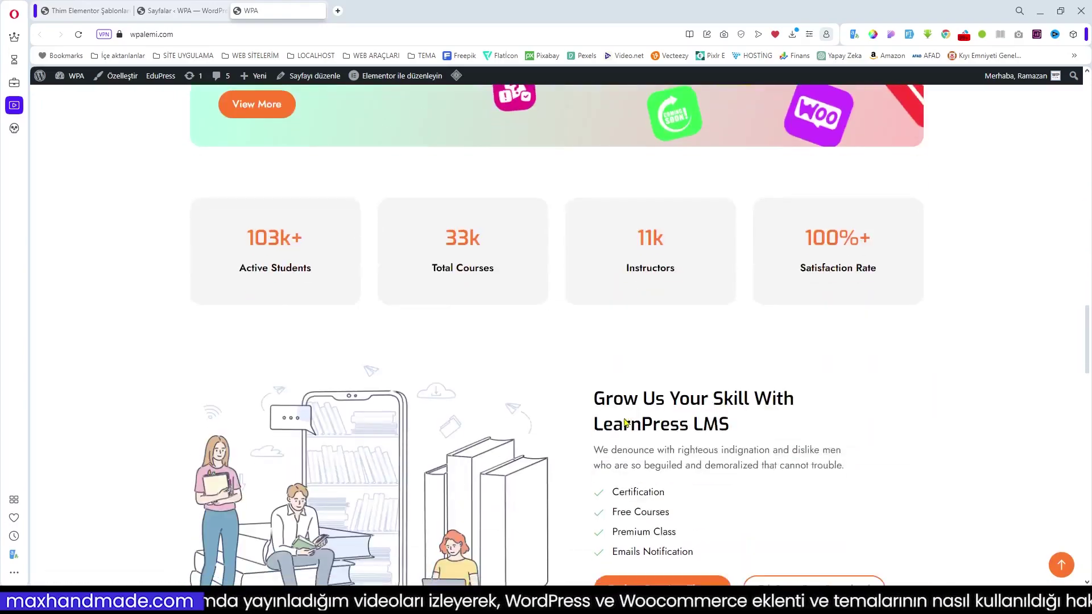
scroll(625, 423, "up", 16)
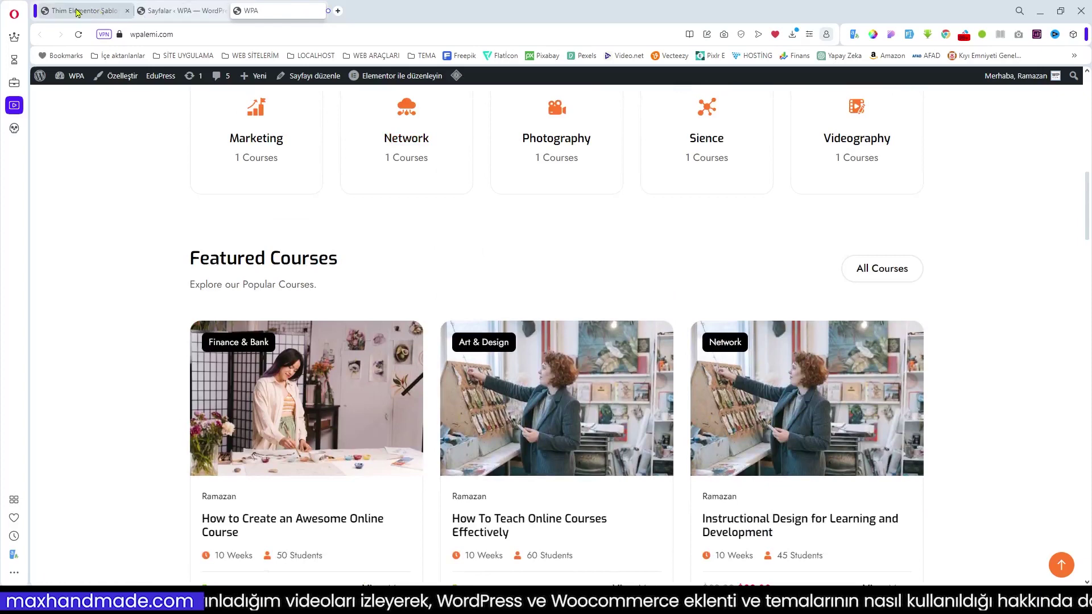
left_click(78, 13)
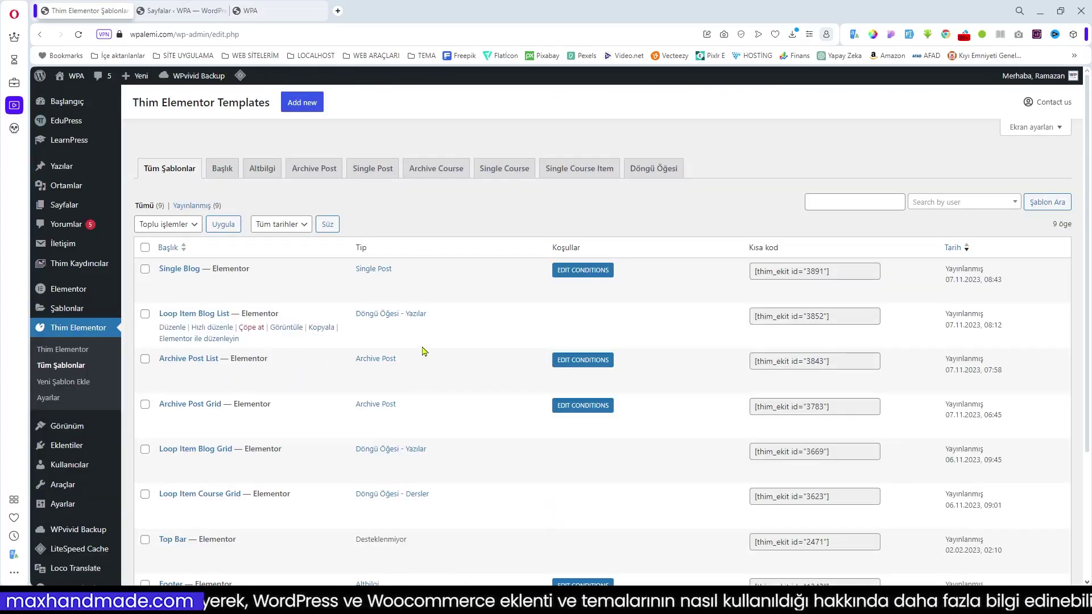
scroll(432, 348, "down", 3)
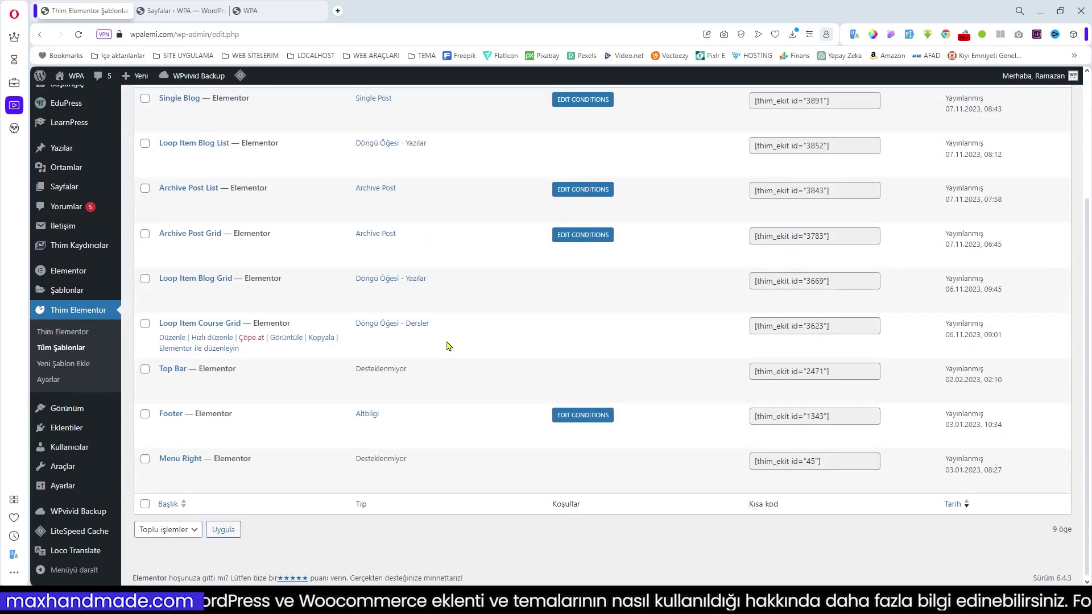
scroll(447, 345, "up", 3)
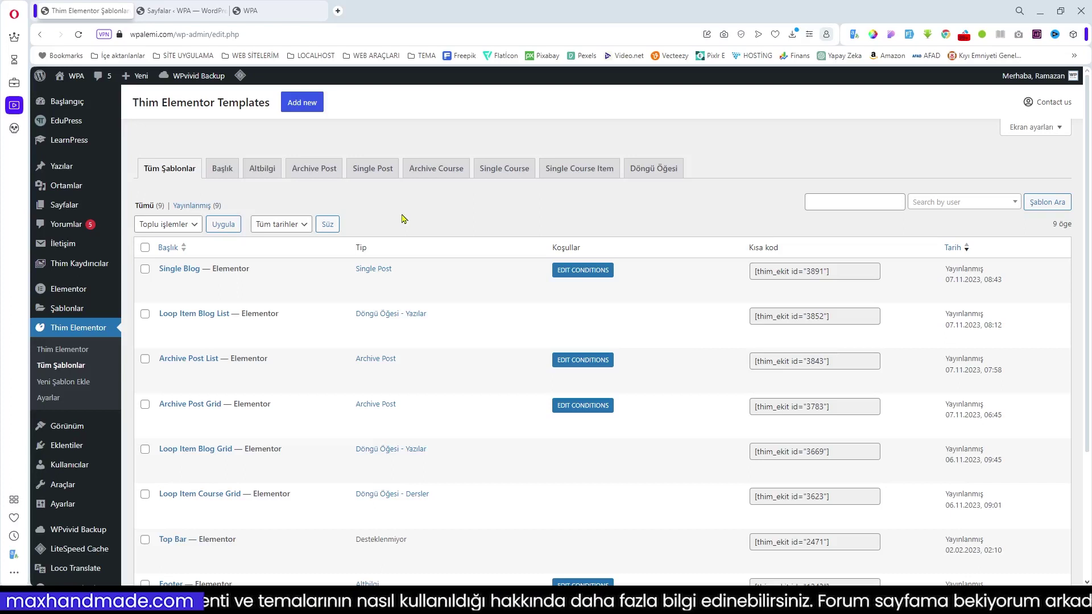
Step: Open the About Us page from the WordPress page list for editing and change its title to "Hakkımızda"
left_click(170, 10)
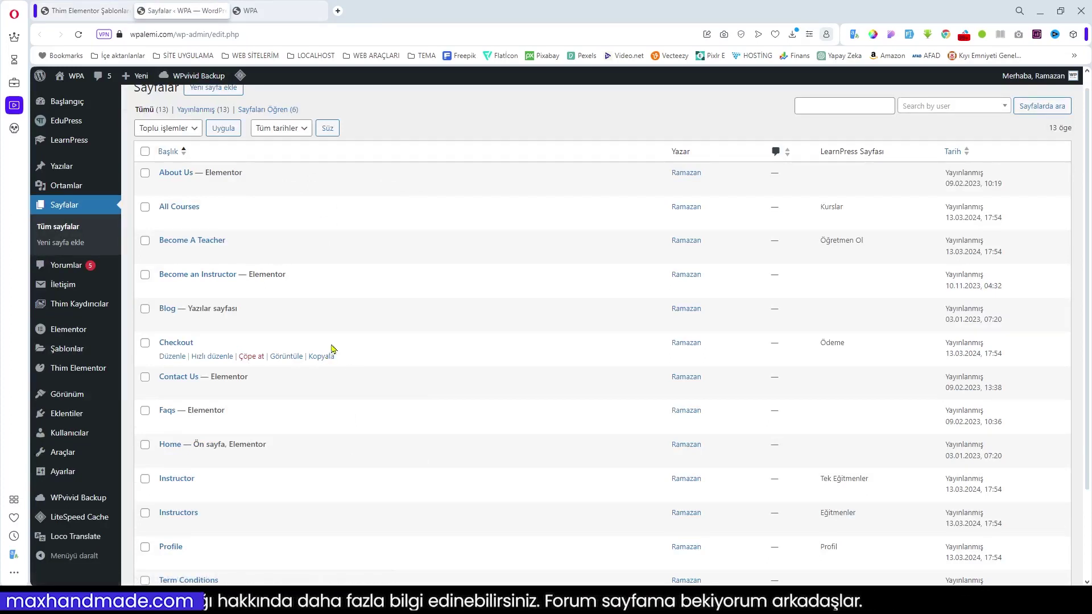
scroll(323, 261, "up", 1)
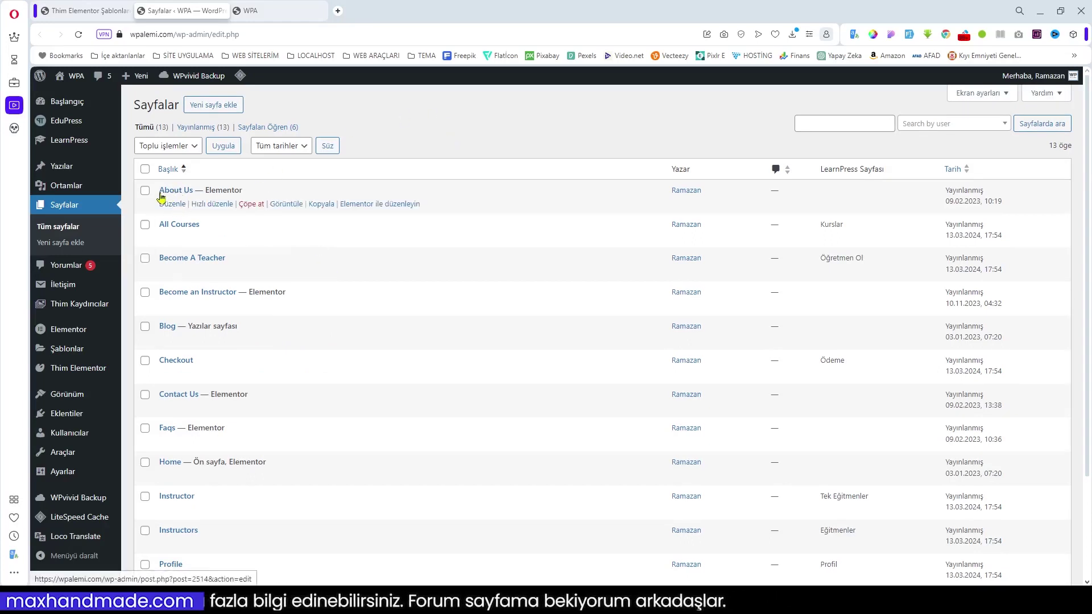
left_click(173, 204)
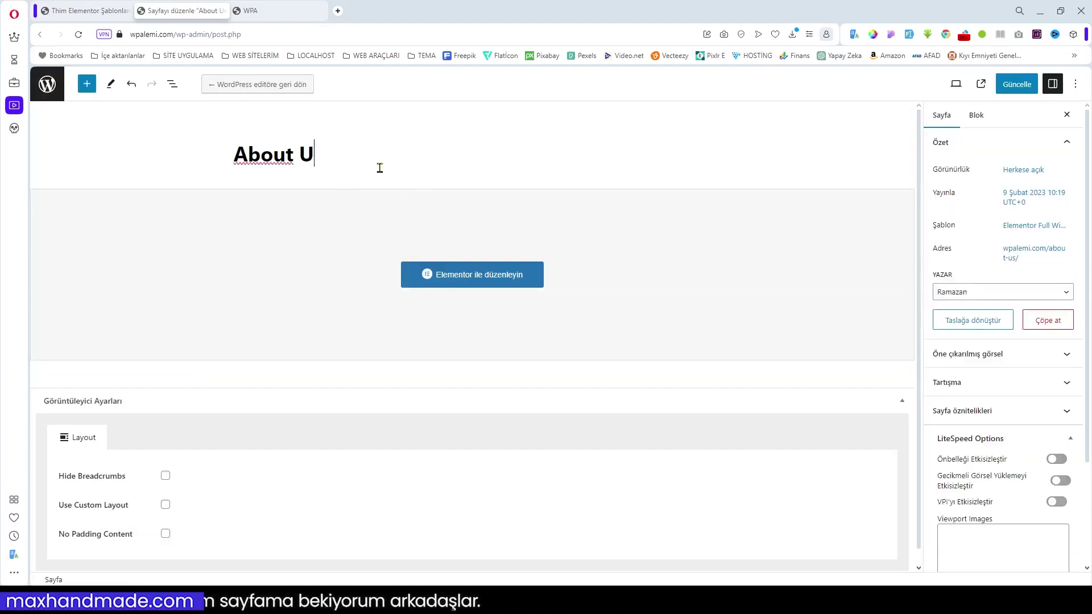
key("BackSpace")
key("BackSpace")
key("BackSpace")
key("BackSpace")
key("BackSpace")
key("BackSpace")
key("BackSpace")
type("Hakkımızda")
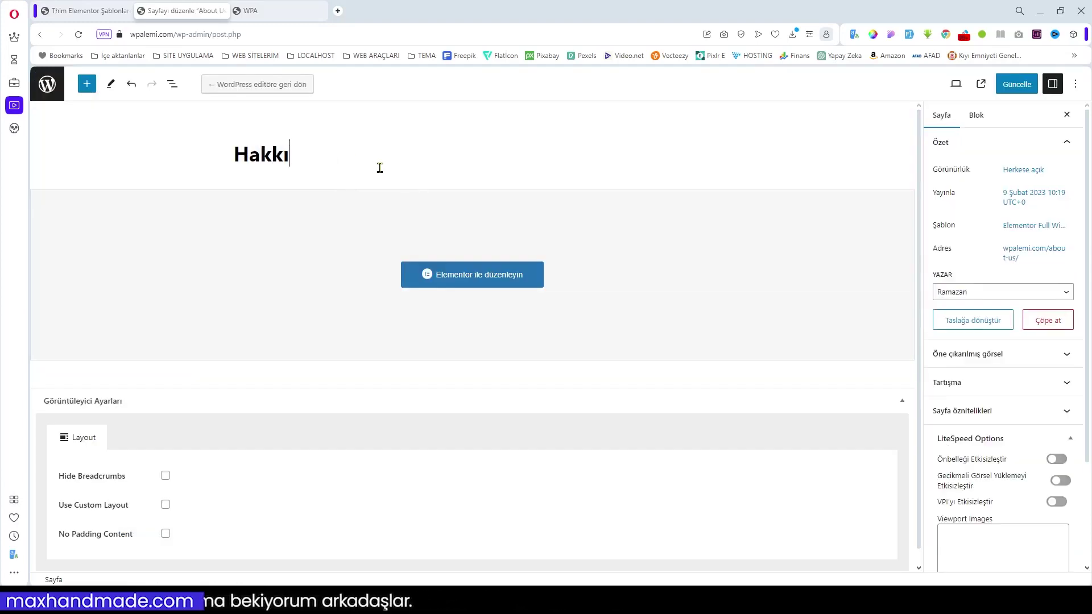
Step: Replace the page's permalink slug with "hakkimizda" and update the page
left_click(1041, 251)
left_click(972, 327)
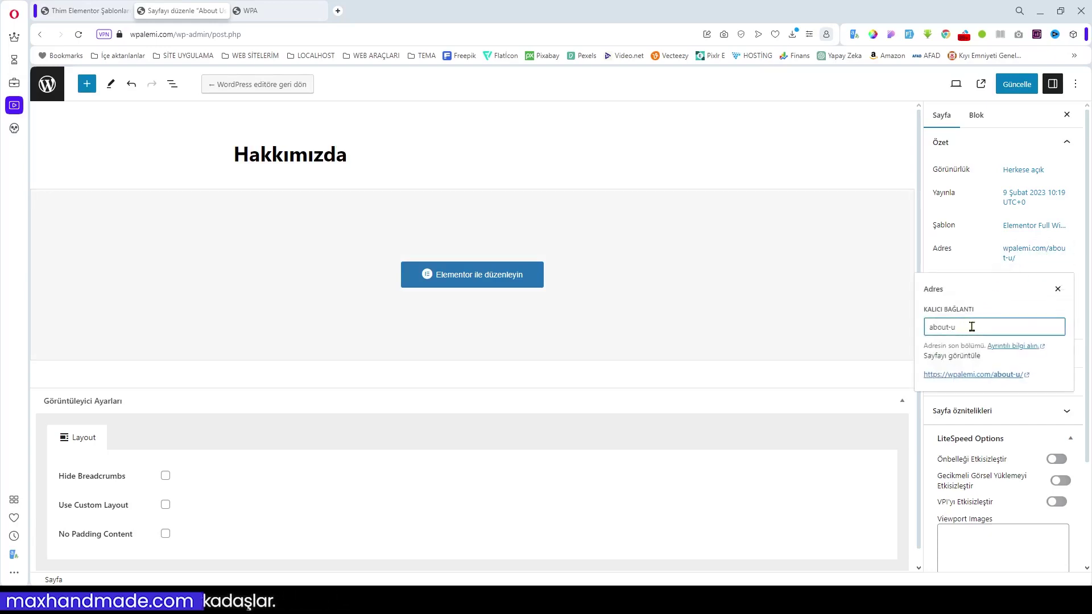
key("BackSpace")
key("BackSpace")
key("BackSpace")
key("BackSpace")
key("BackSpace")
key("BackSpace")
key("BackSpace")
left_click(1017, 85)
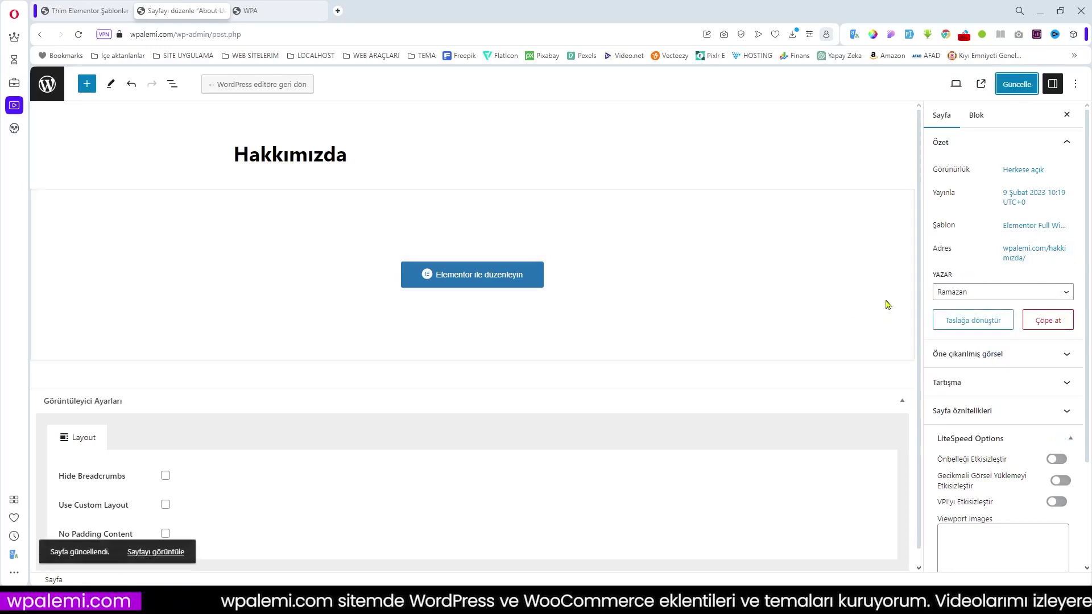
Step: Return to the page list and check the page titles against their LearnPress page assignments
scroll(885, 305, "down", 1)
key("alt+Left")
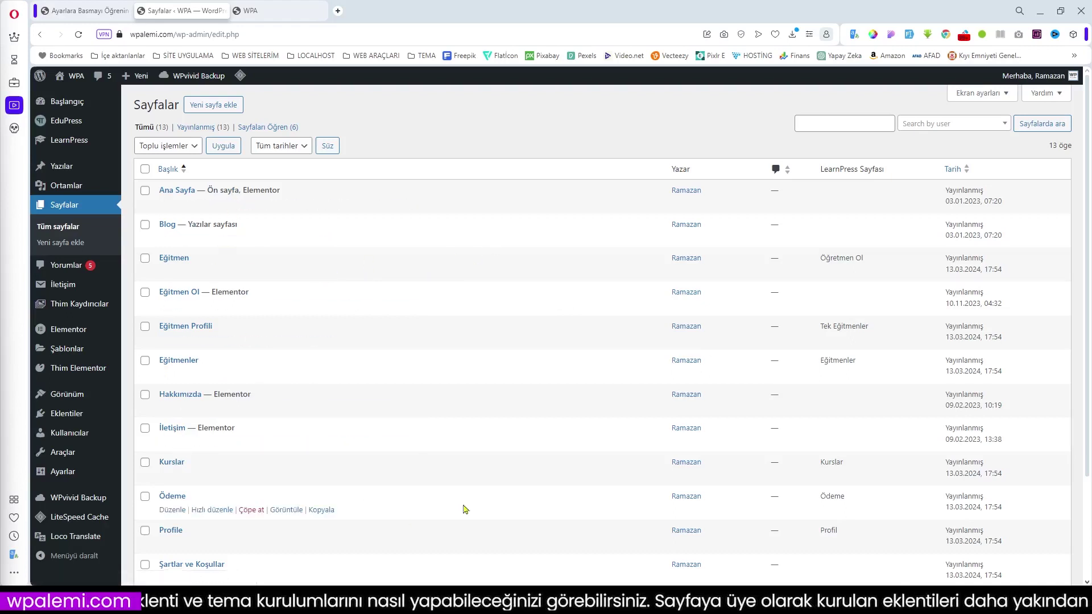
scroll(403, 422, "down", 1)
scroll(821, 281, "up", 1)
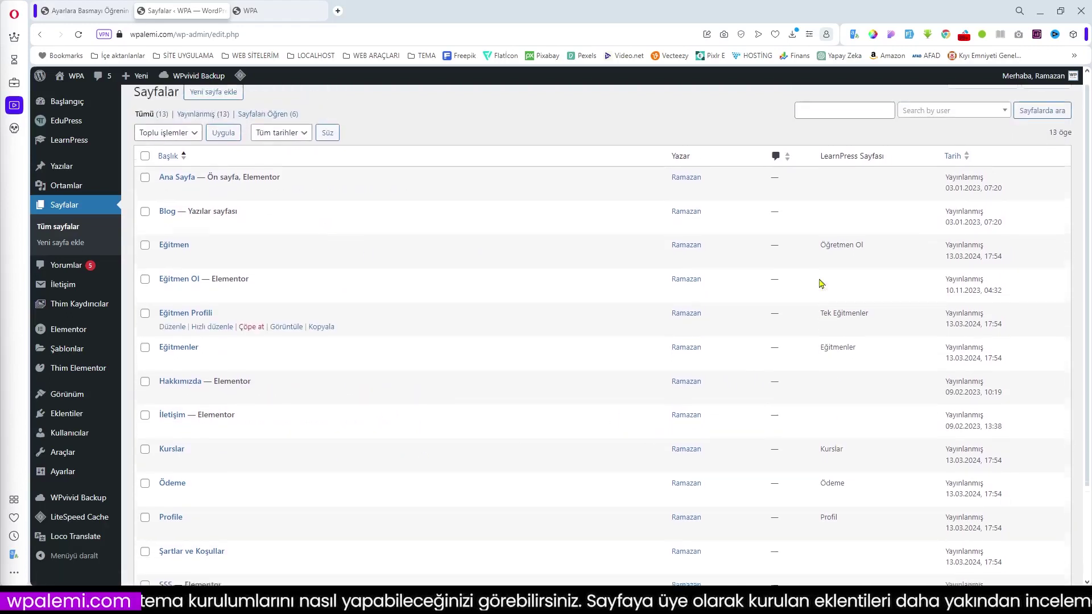
left_click_drag(823, 169, 888, 171)
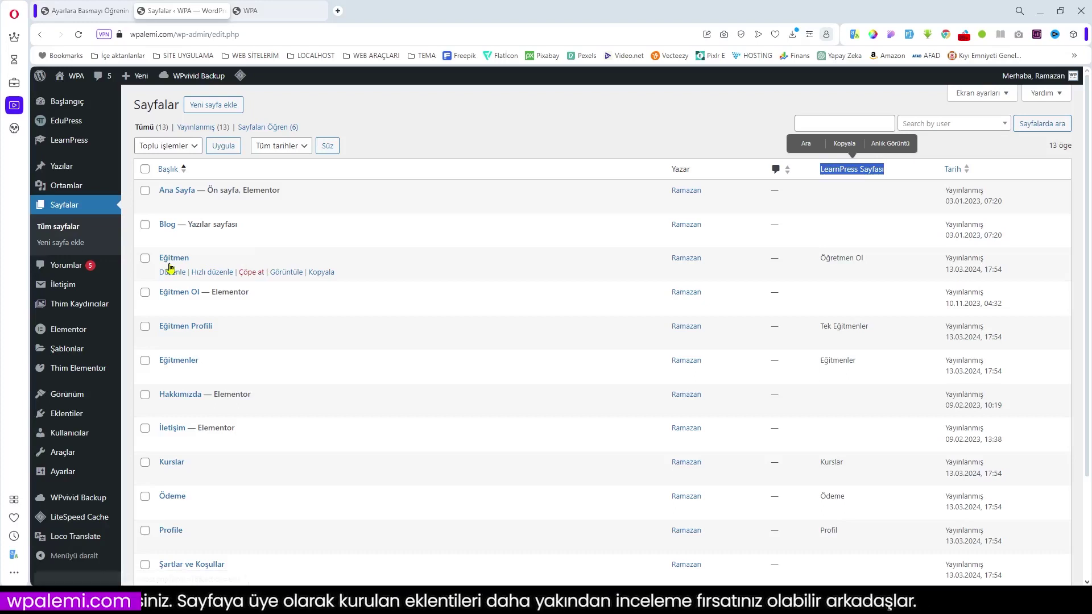
scroll(896, 310, "down", 1)
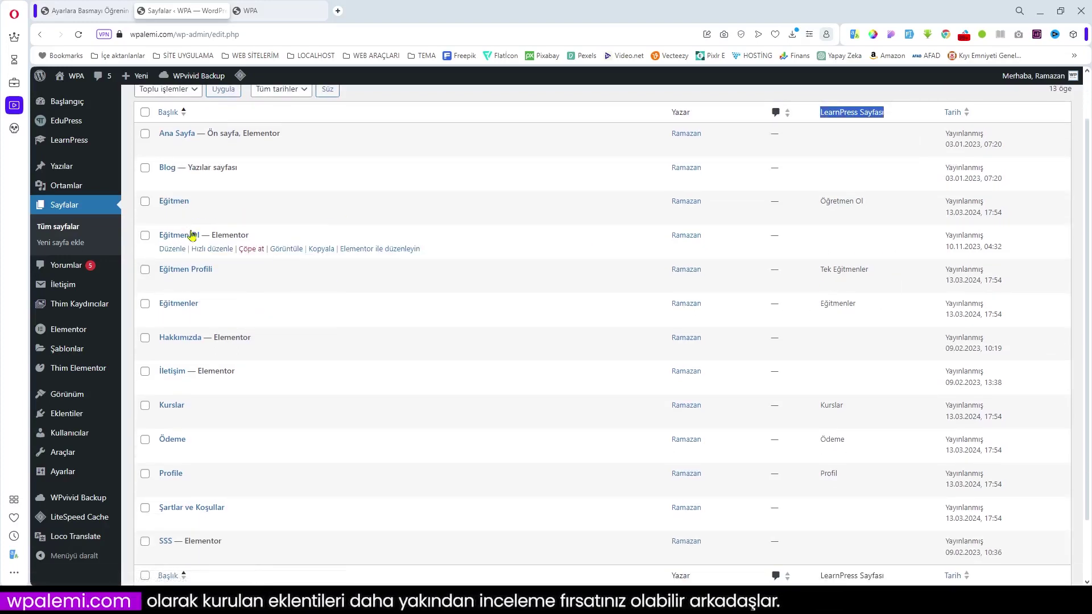
scroll(837, 455, "down", 2)
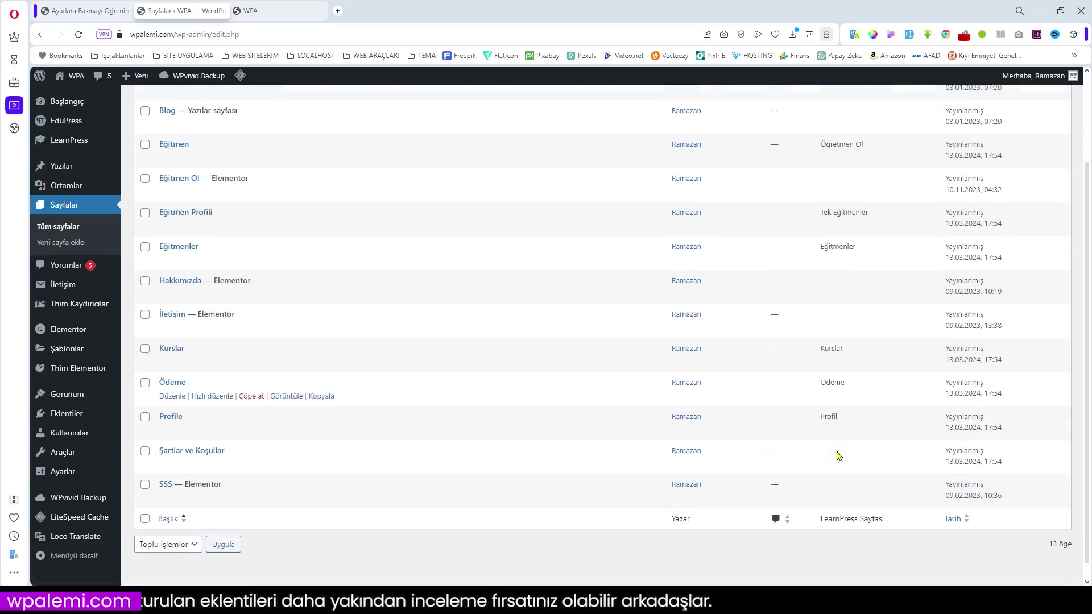
scroll(837, 478, "up", 3)
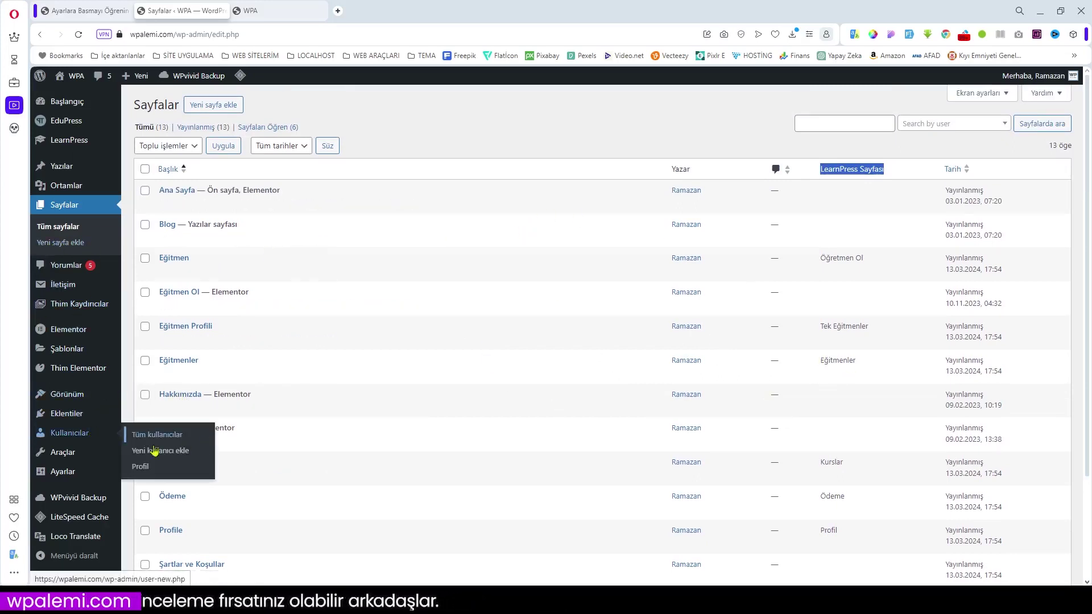
Step: Open the site's menu editor and rename the main menu to "ANA MENÜ"
mouse_move(75, 398)
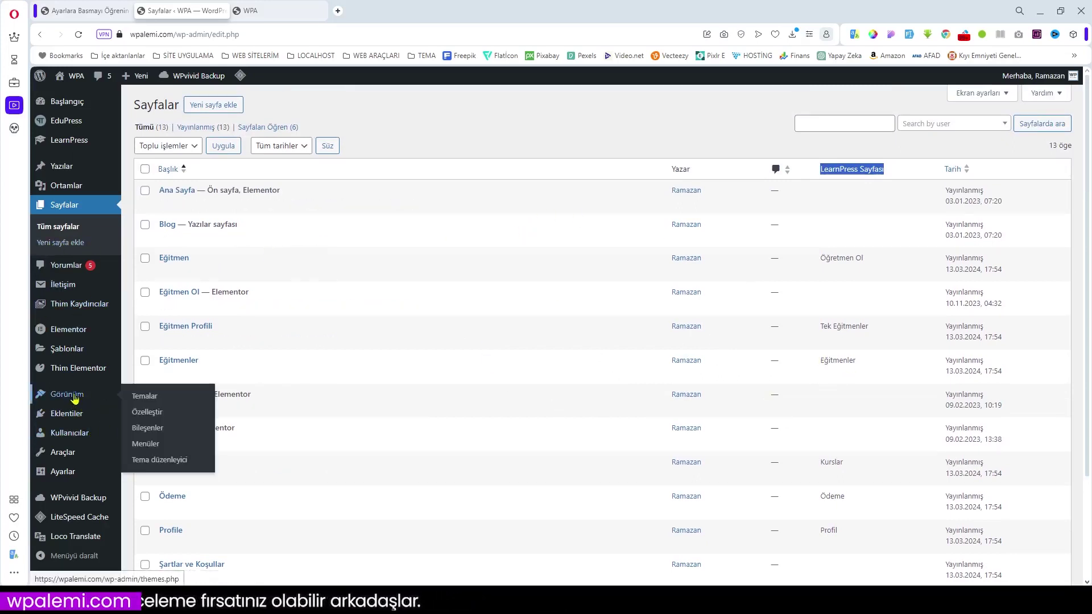
left_click(147, 447)
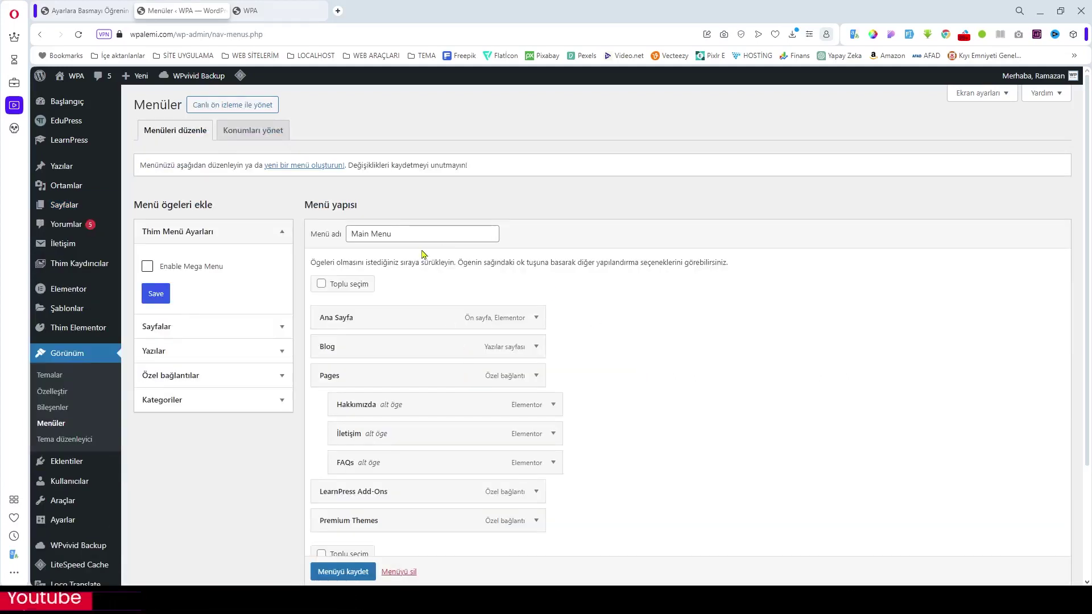
left_click_drag(419, 234, 348, 235)
type("Ana")
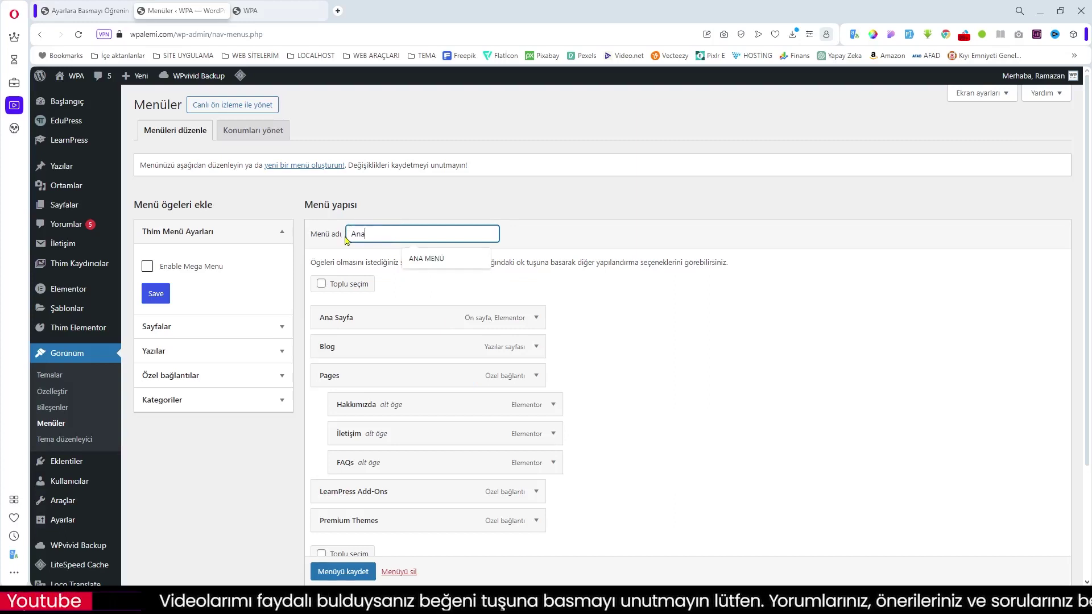
left_click(428, 261)
Step: Bulk-remove the Pages, FAQs, LearnPress Add-Ons and Premium Themes items from the menu structure
scroll(612, 314, "down", 1)
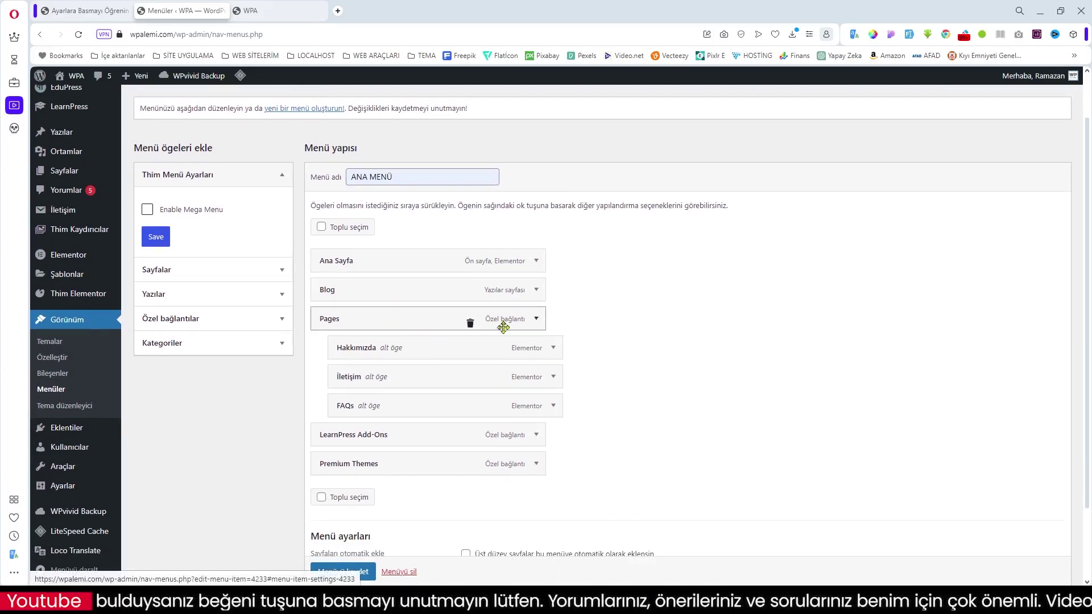
left_click(322, 497)
left_click(324, 319)
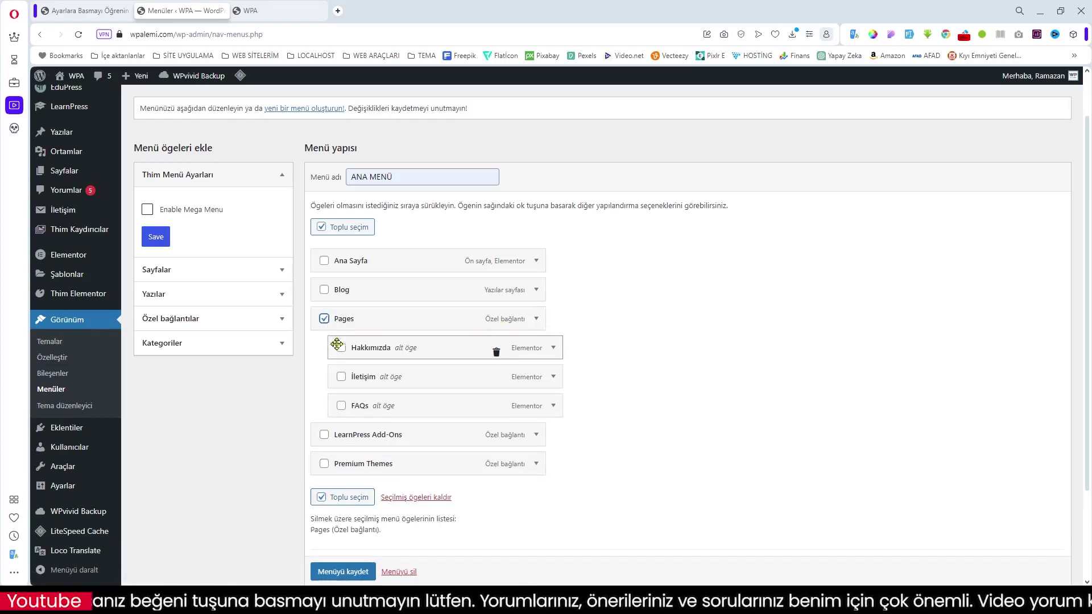
left_click(342, 406)
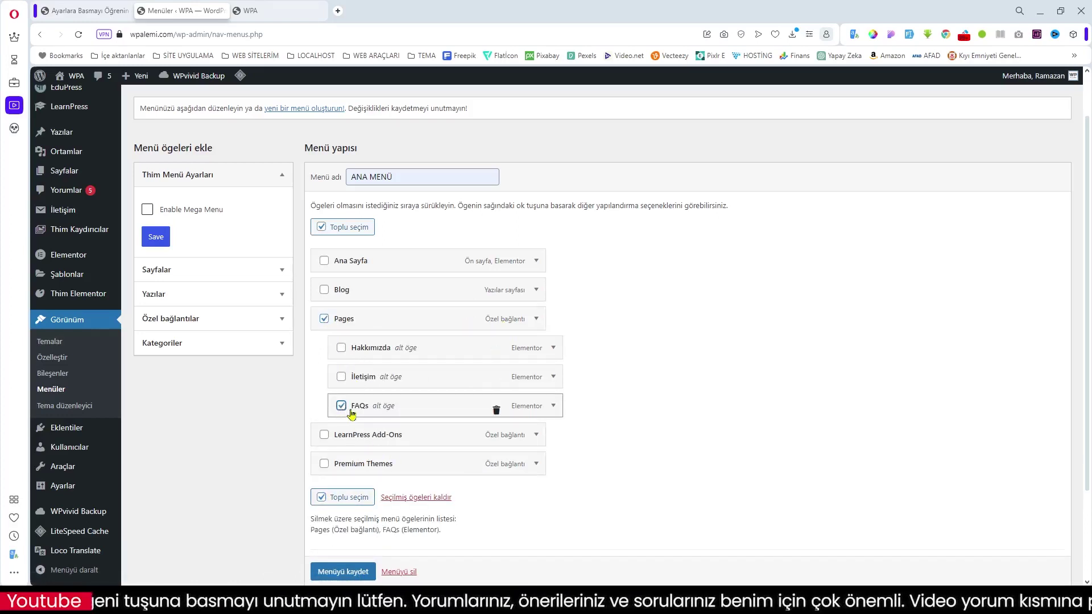
left_click(324, 435)
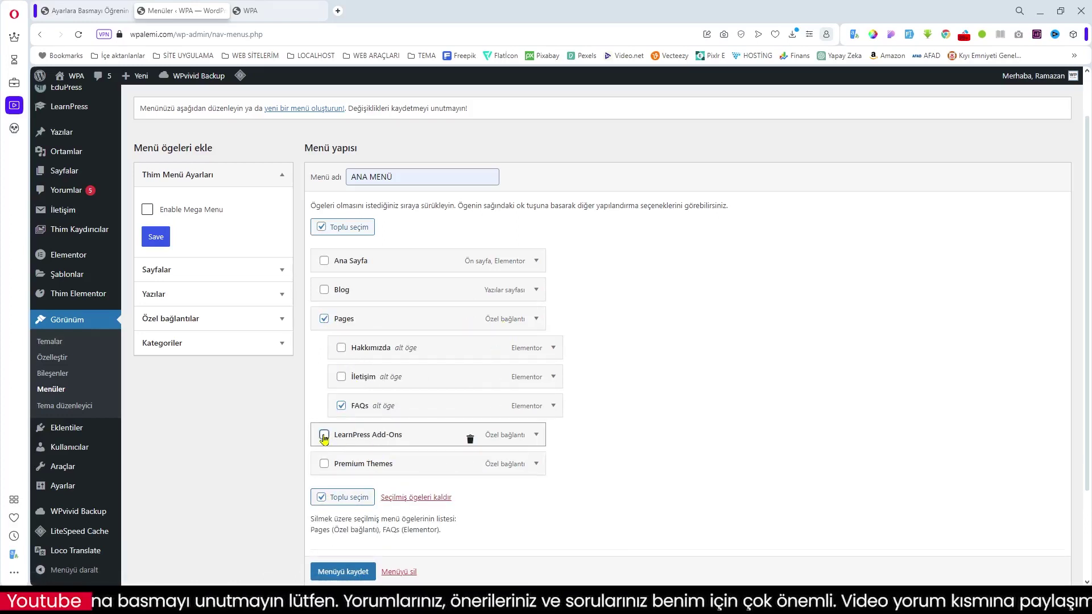
left_click(324, 464)
left_click(432, 500)
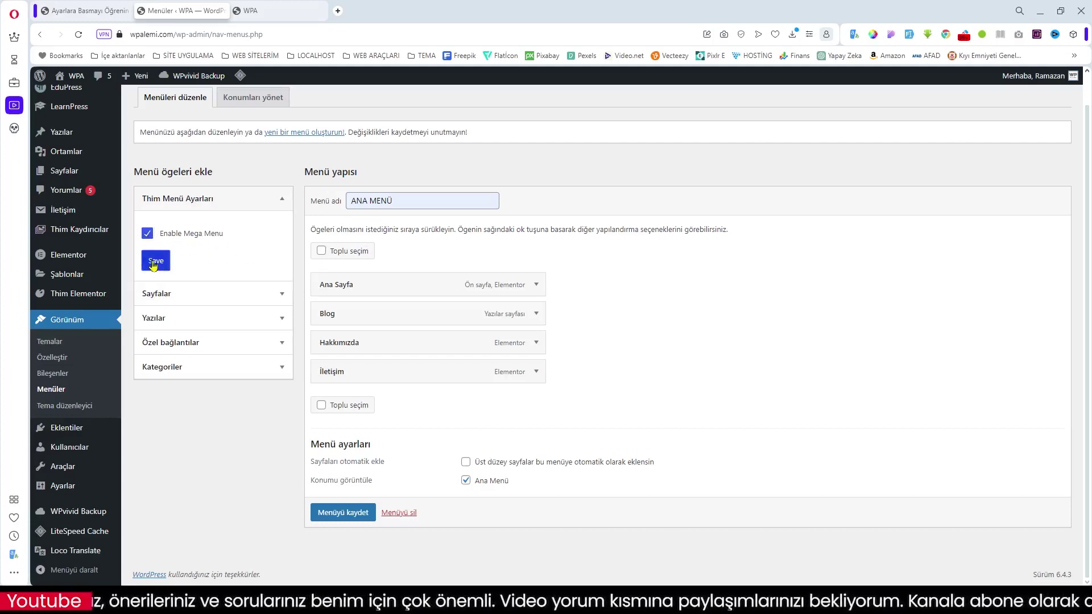
Step: Enable the mega menu in the Thim menu settings, save it, and expand the Ana Sayfa item's options
left_click(154, 262)
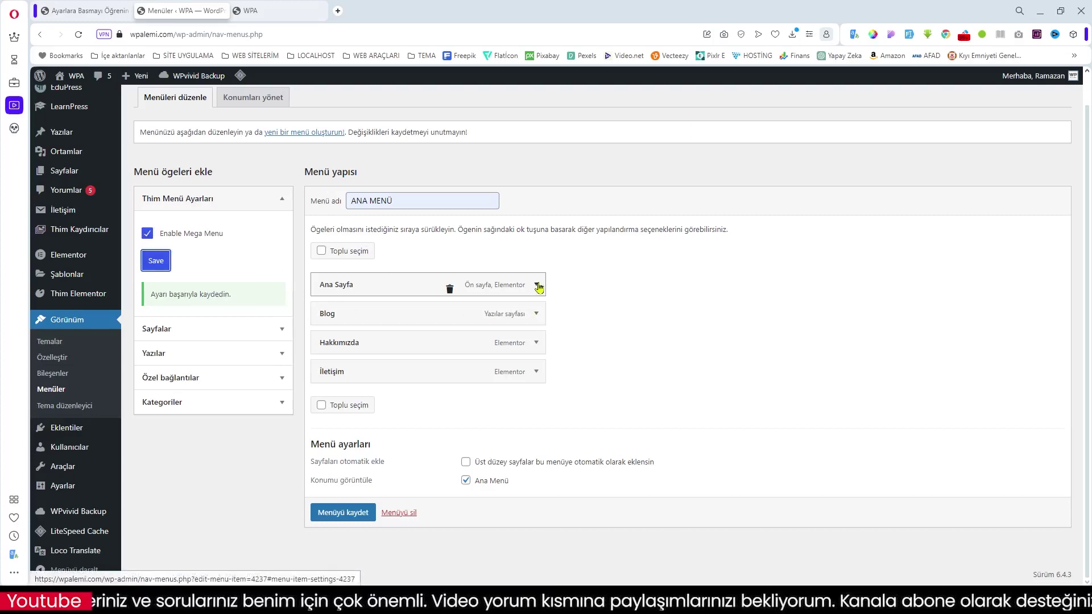
left_click(537, 286)
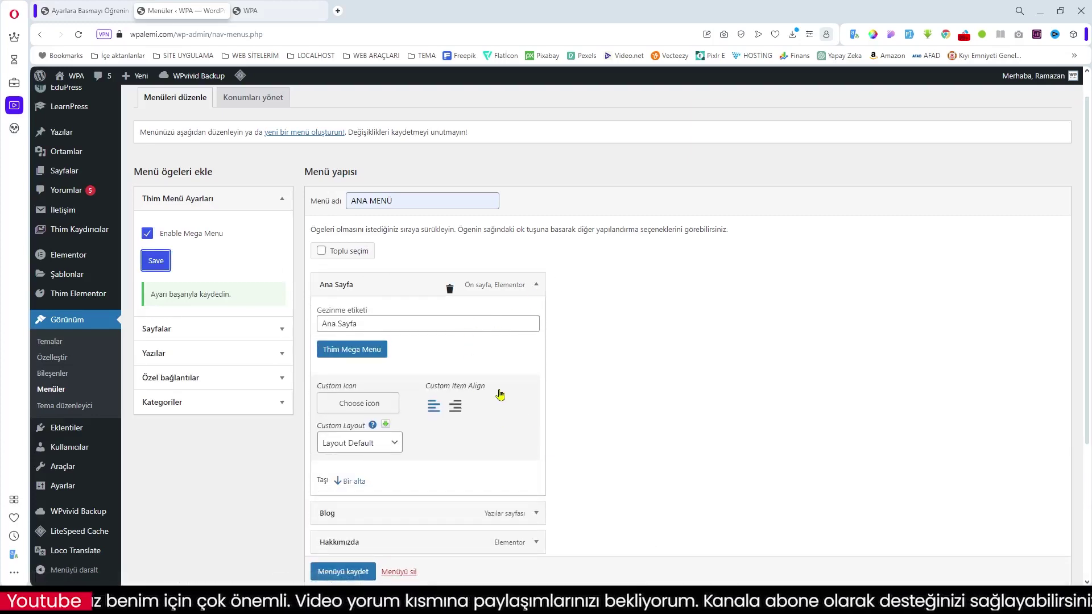
scroll(500, 394, "down", 2)
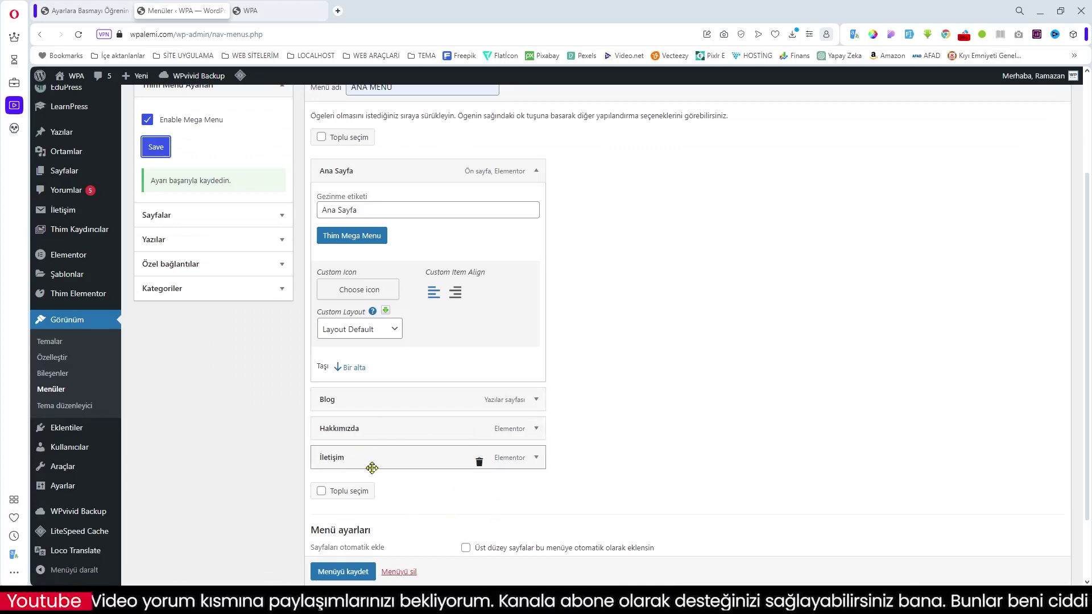
scroll(338, 399, "up", 1)
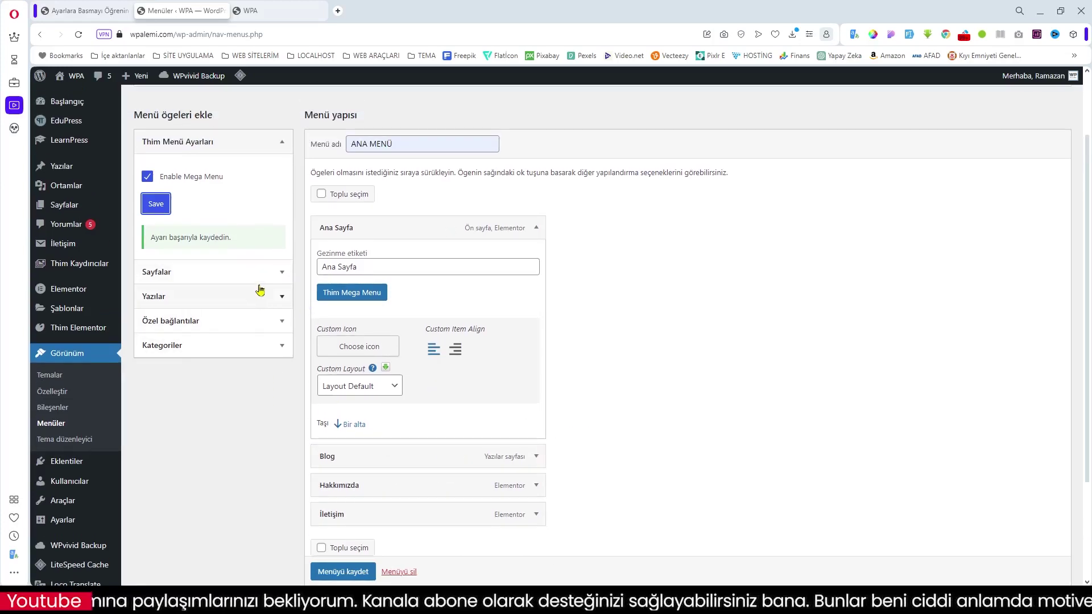
Step: Add the Kurslar page to the menu from the full list of pages
left_click(281, 275)
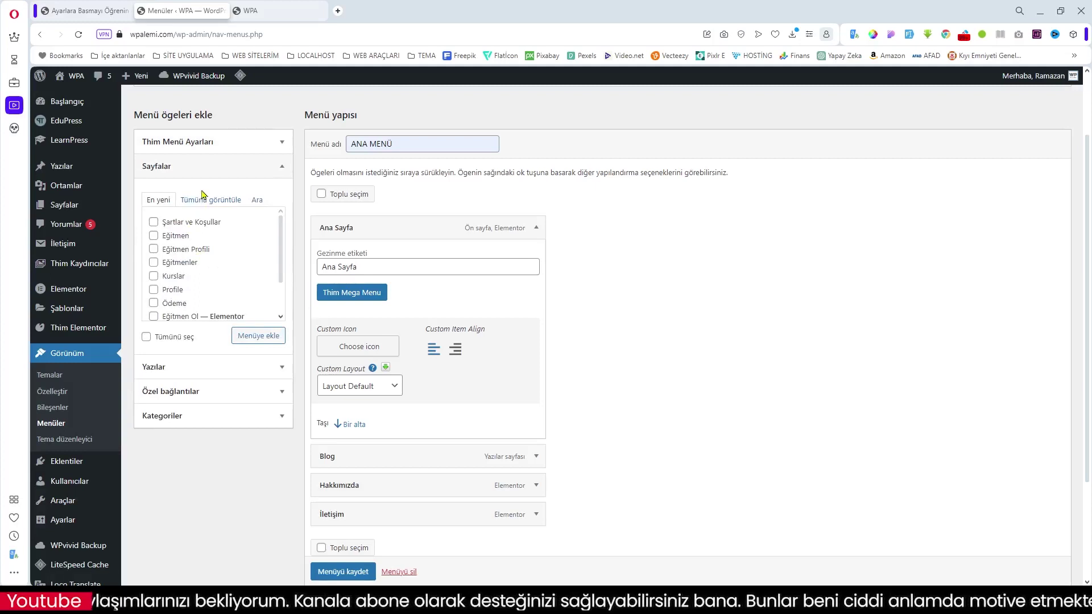
left_click(202, 197)
scroll(215, 287, "down", 3)
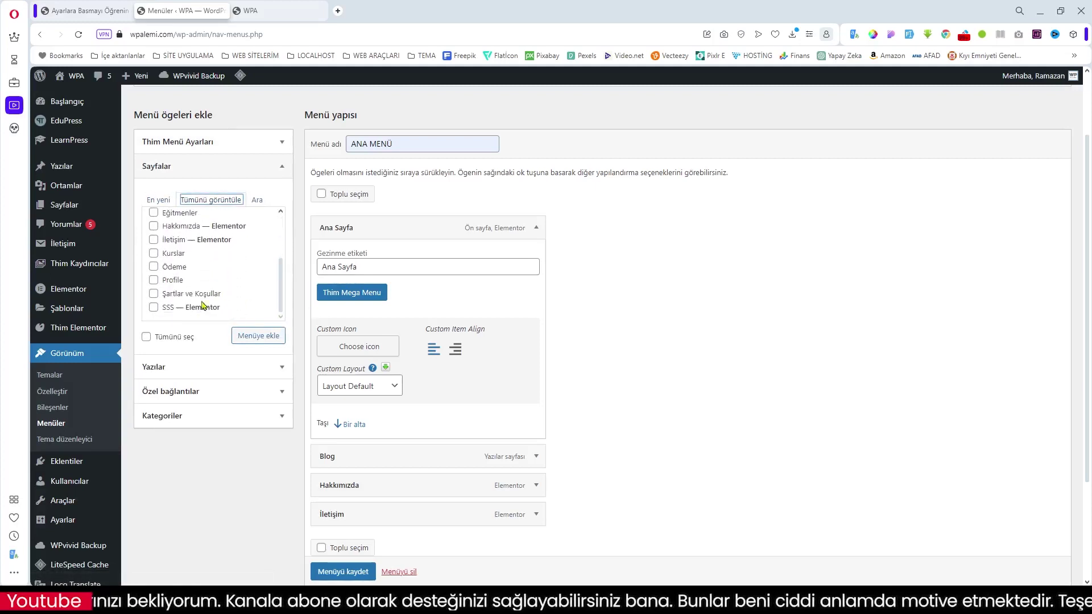
scroll(203, 302, "up", 2)
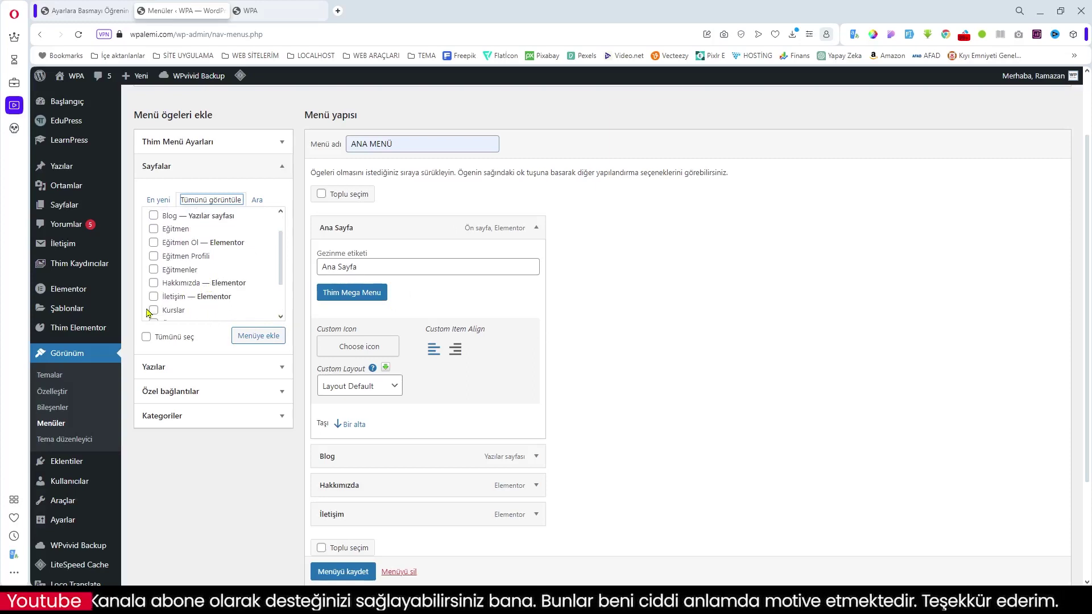
scroll(216, 318, "down", 2)
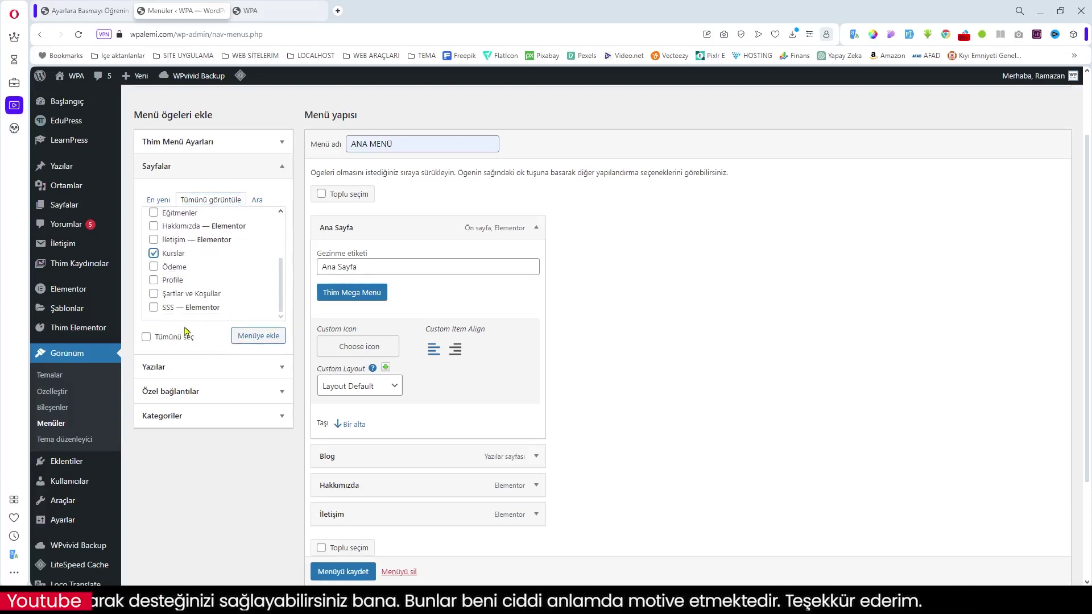
scroll(616, 390, "down", 3)
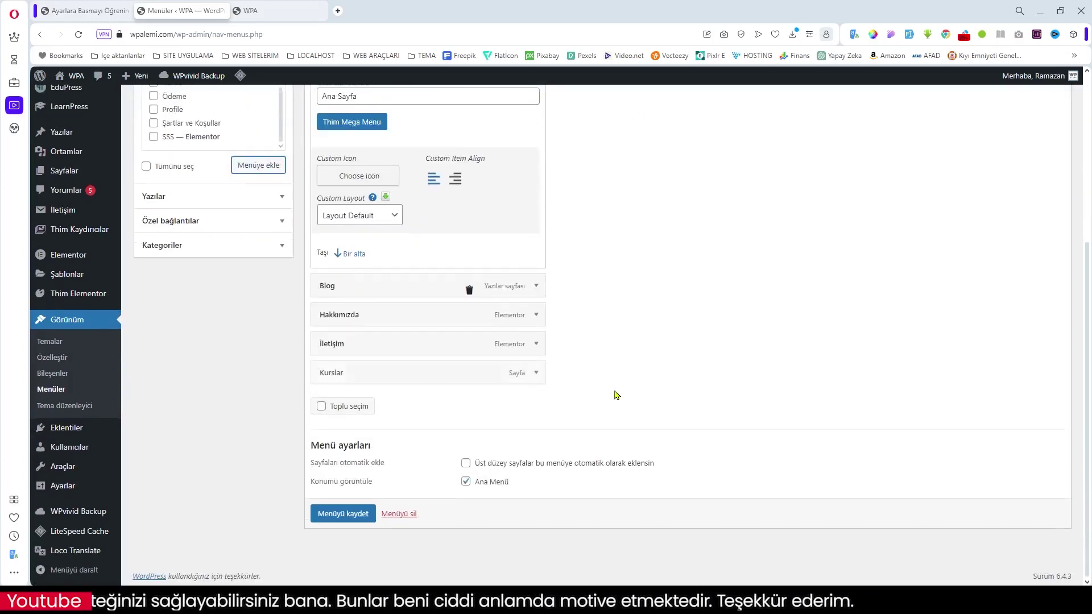
Step: Expand the Hakkımızda menu item to check its options, and collapse it again
left_click(536, 314)
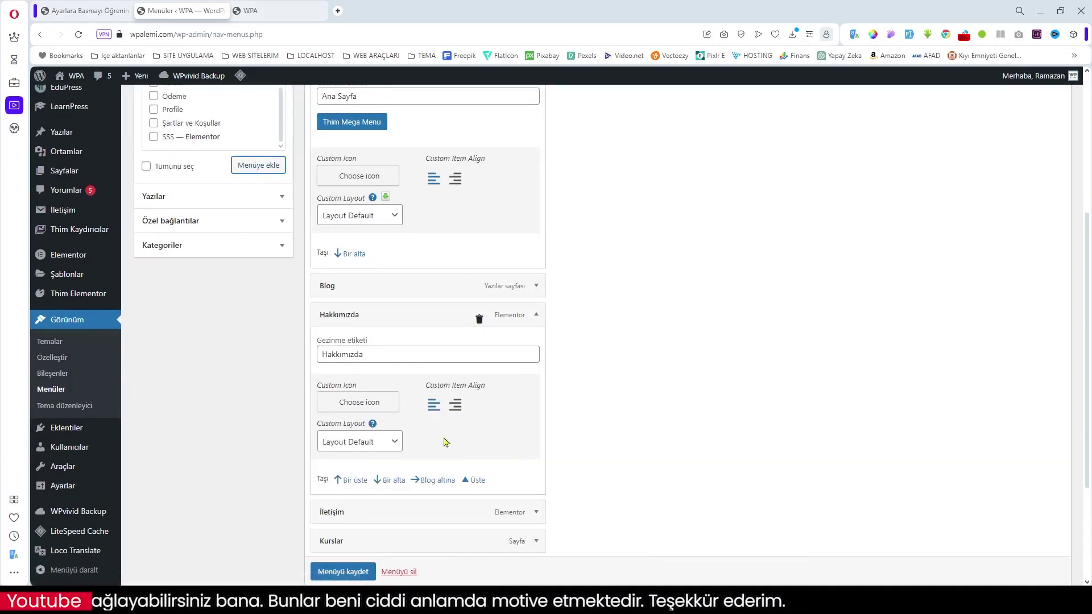
scroll(638, 415, "down", 2)
scroll(436, 306, "up", 1)
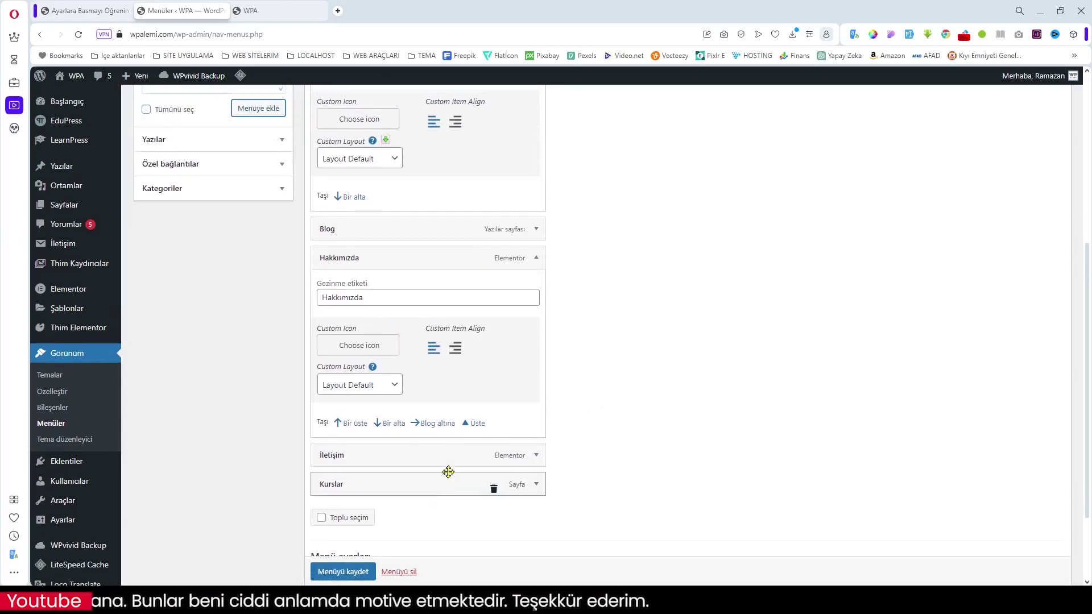
left_click(536, 260)
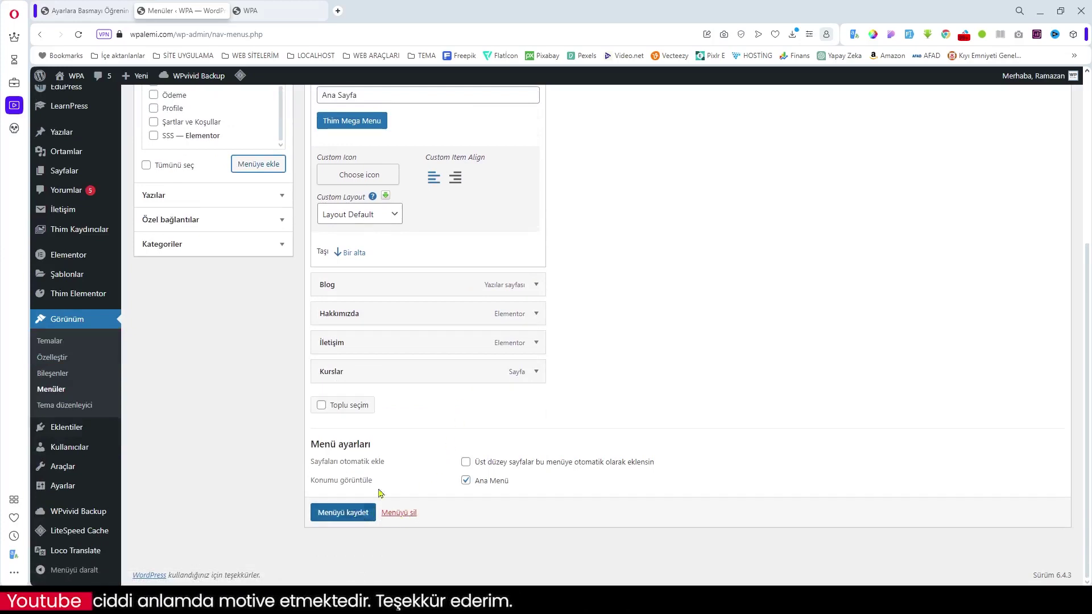
Step: Look through the categories, posts and pages available to add to the menu
scroll(209, 362, "up", 2)
left_click(202, 359)
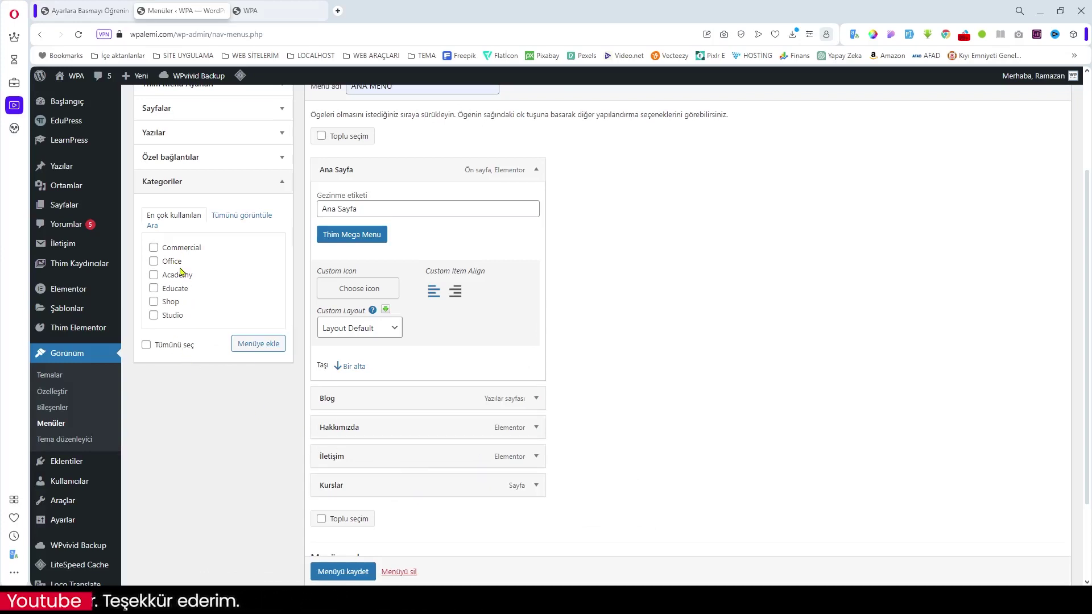
scroll(227, 320, "up", 1)
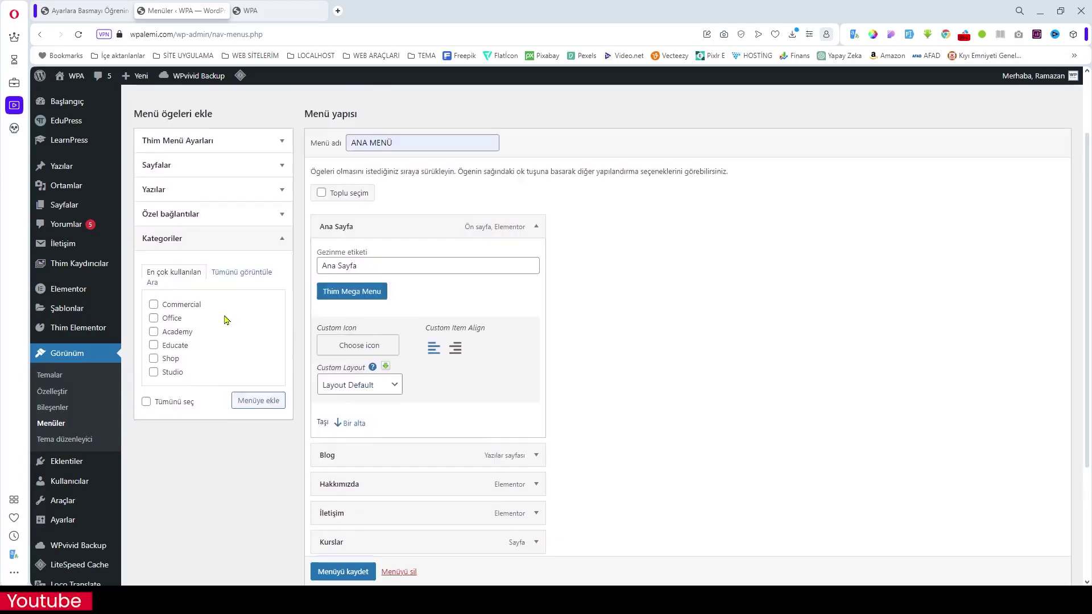
left_click(280, 239)
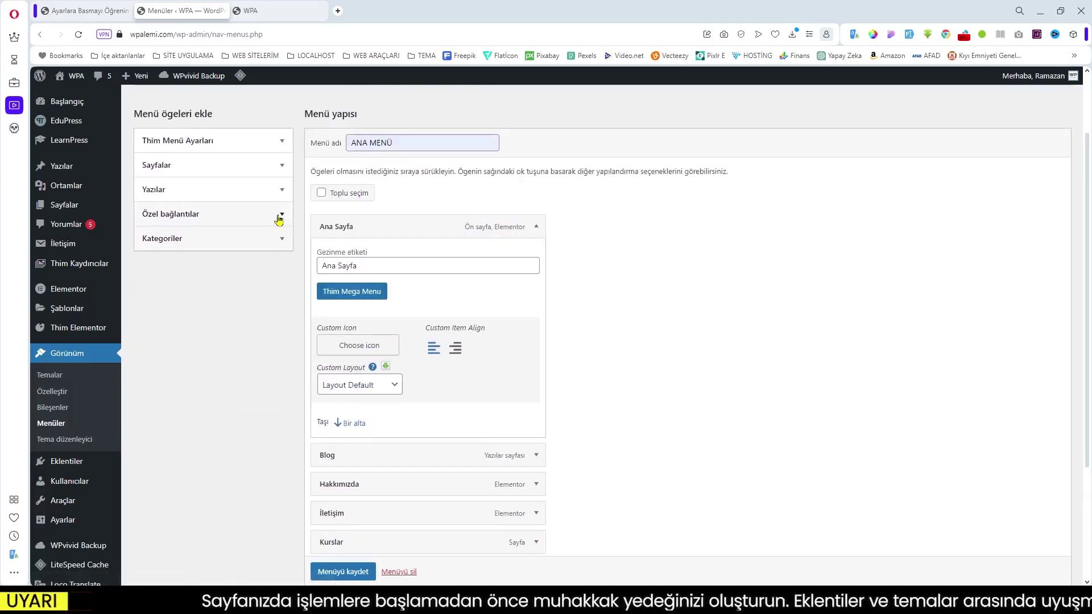
left_click(280, 195)
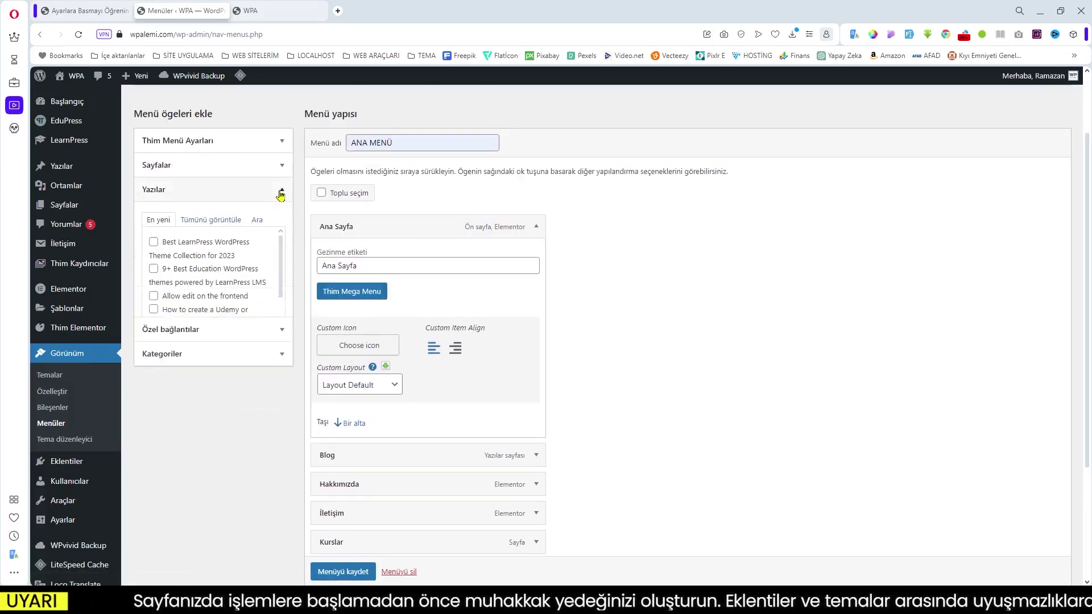
left_click(280, 195)
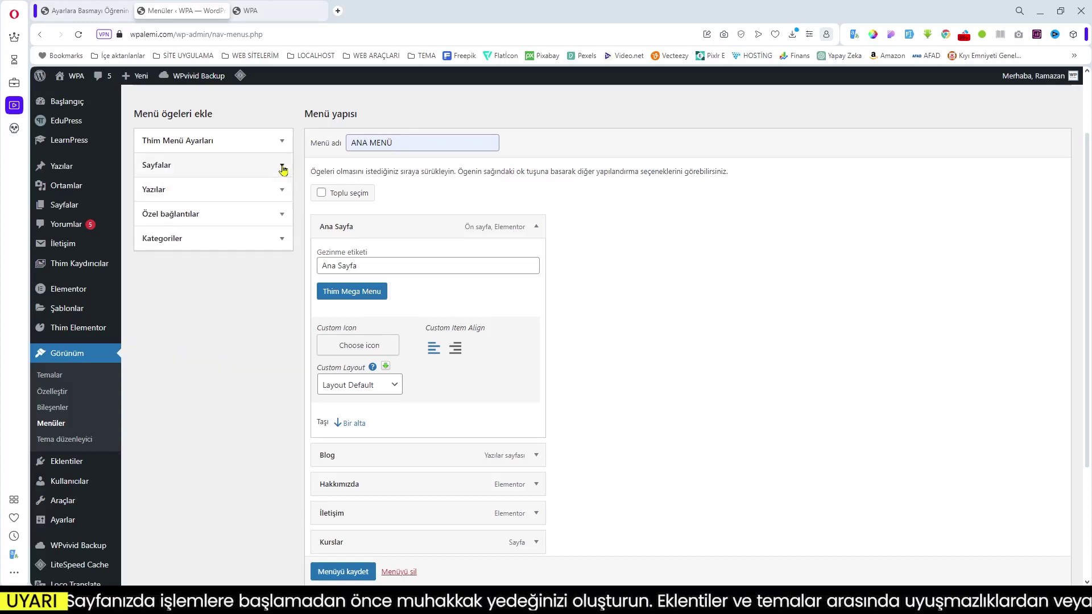
left_click(282, 166)
scroll(259, 271, "up", 3)
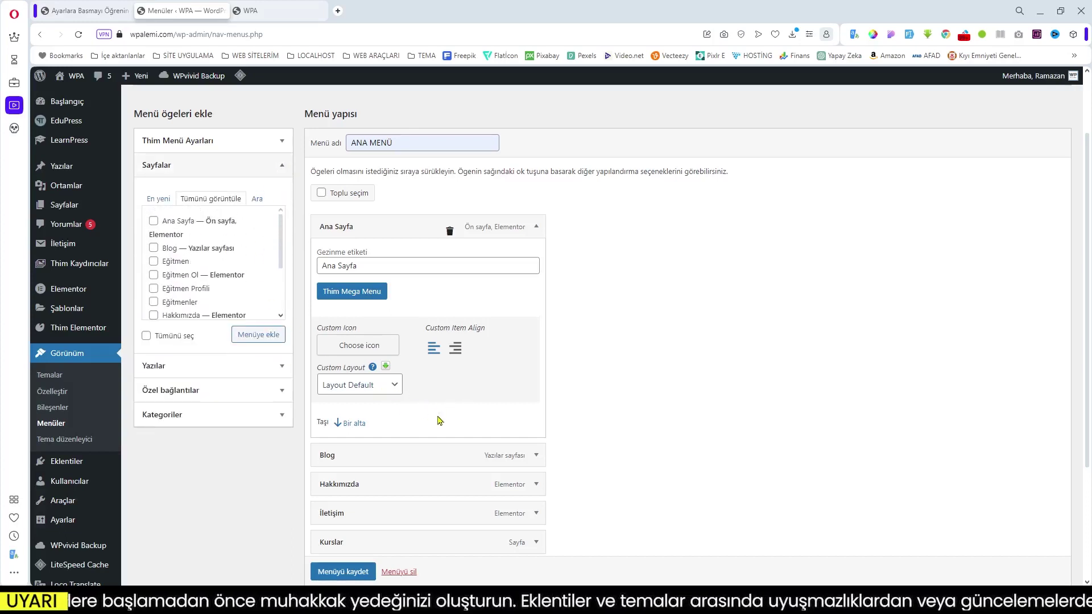
Step: Save the ANA MENÜ menu with its Ana Sayfa, Blog, Hakkımızda, İletişim and Kurslar items
scroll(529, 494, "down", 3)
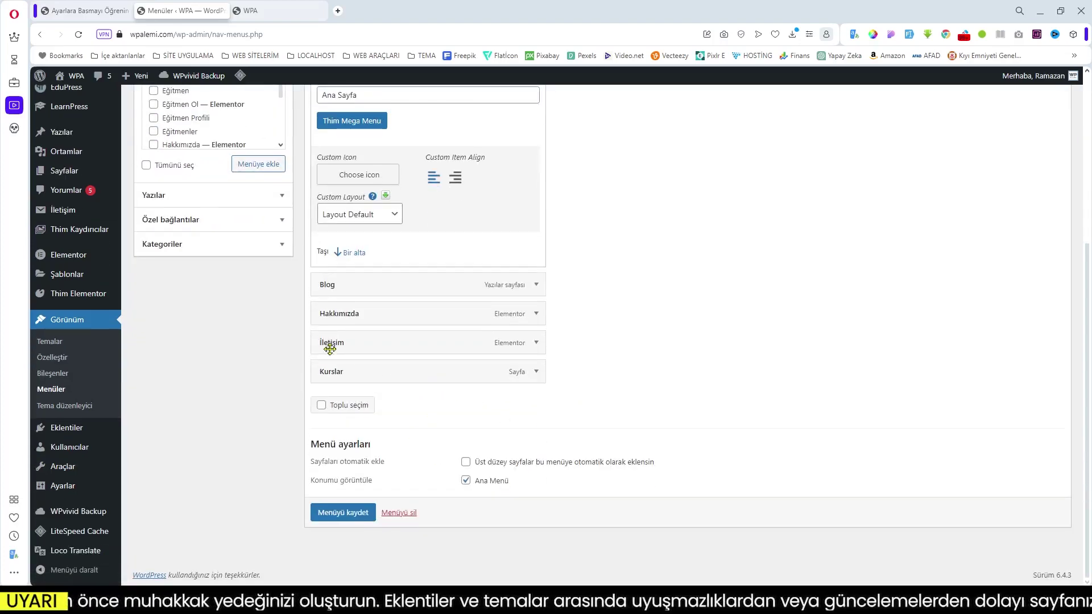
scroll(330, 348, "up", 1)
scroll(348, 570, "down", 1)
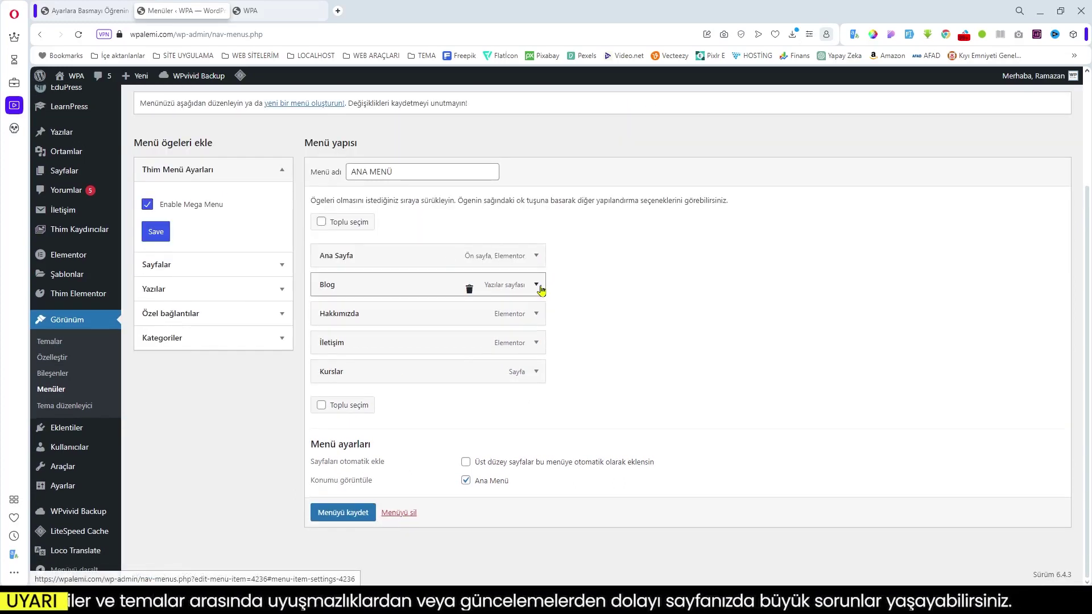
Step: Expand the Blog menu item and examine its custom layout choices, keeping Layout Default
left_click(536, 285)
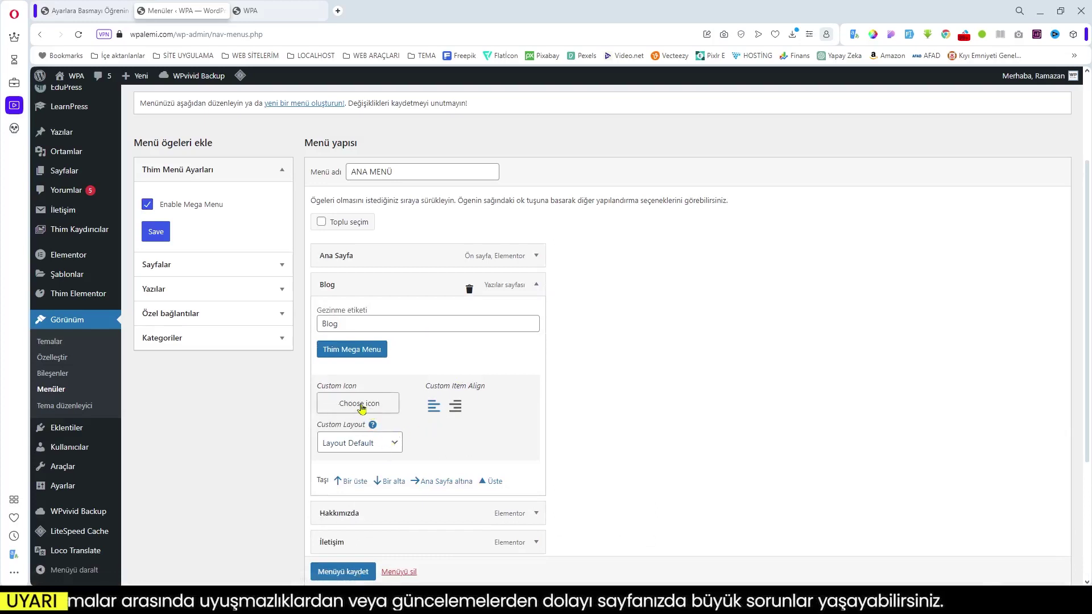
left_click(397, 443)
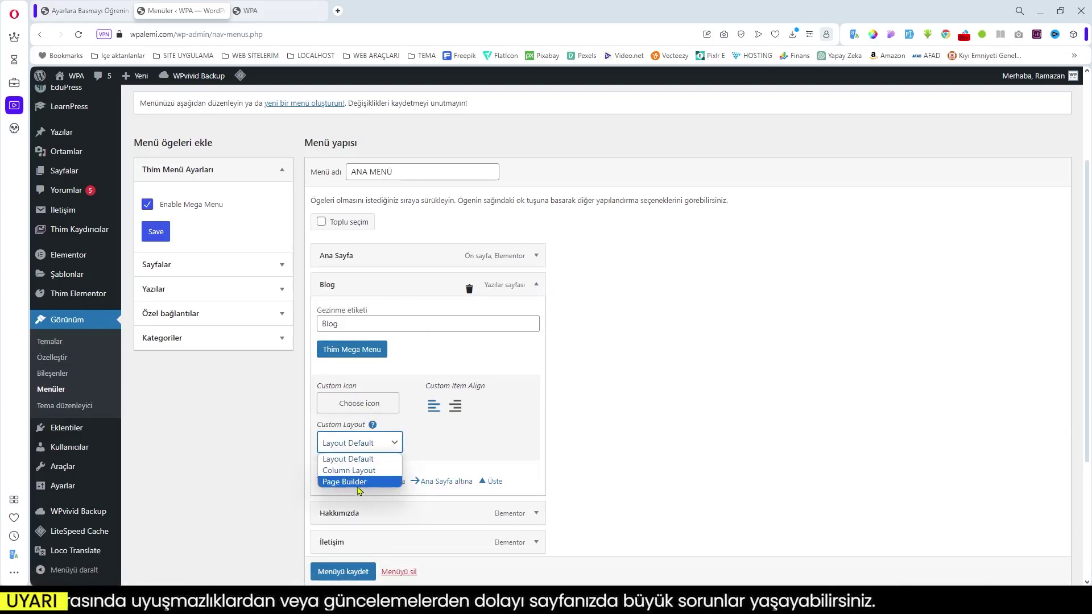
left_click(444, 447)
scroll(439, 453, "down", 2)
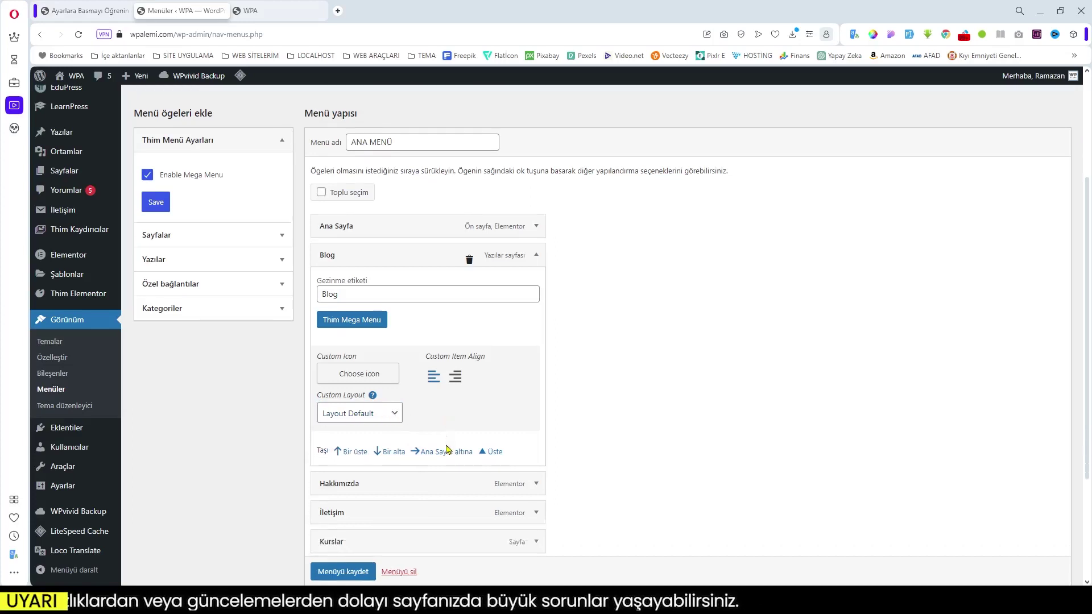
scroll(396, 342, "down", 2)
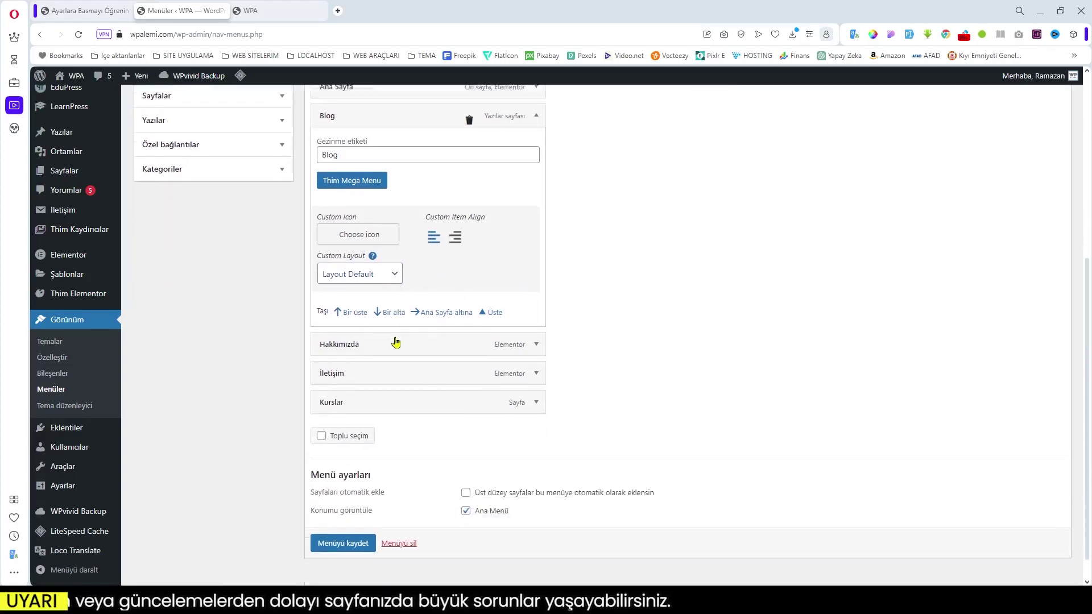
scroll(410, 374, "up", 4)
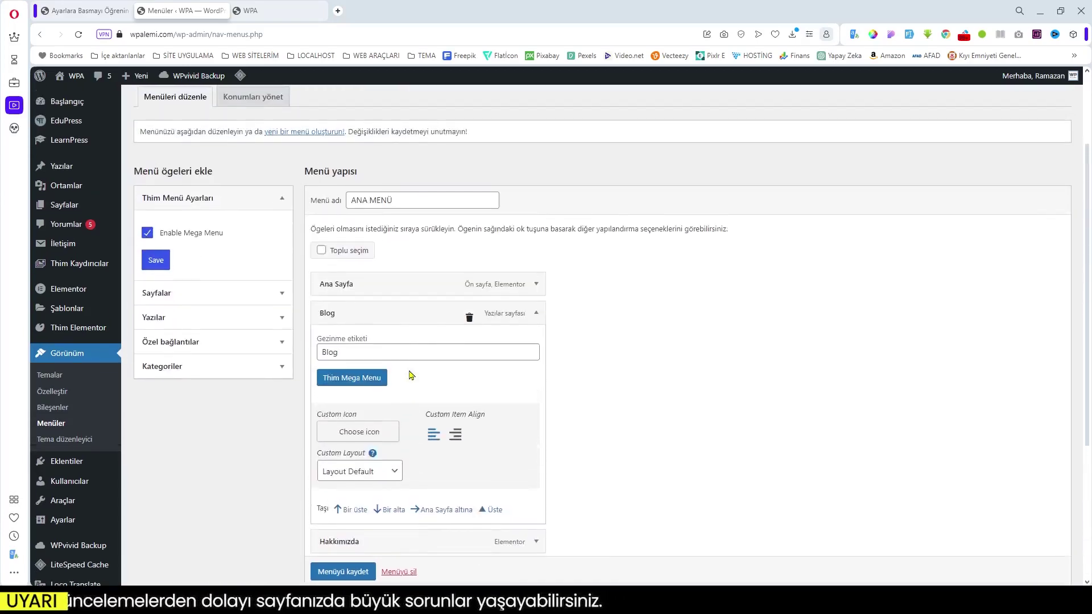
Step: Reload the site's home page and check how the header menu is displayed
left_click(280, 12)
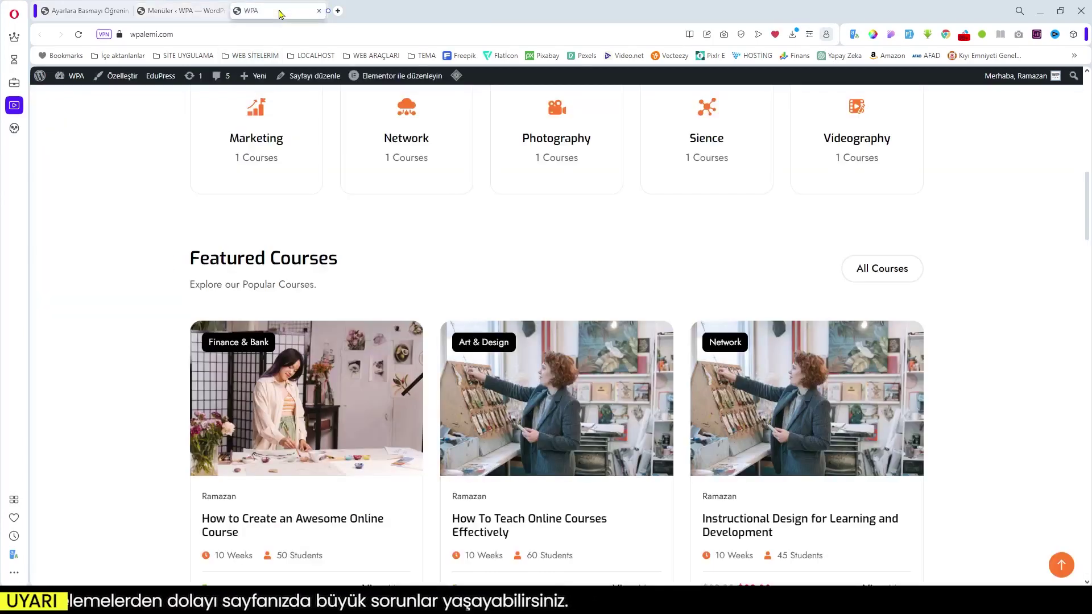
left_click(78, 35)
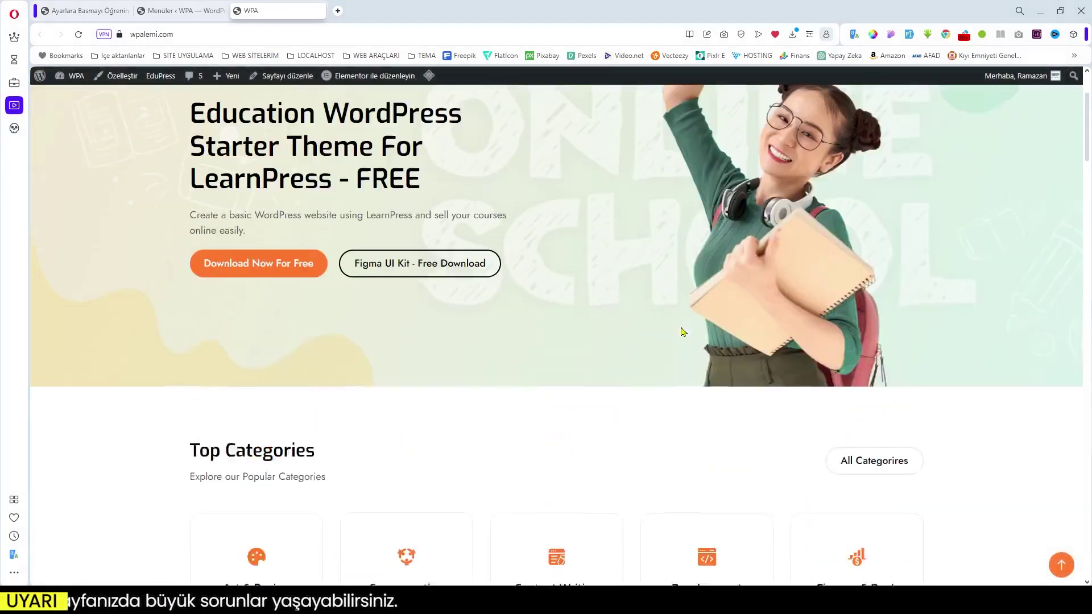
scroll(683, 332, "up", 2)
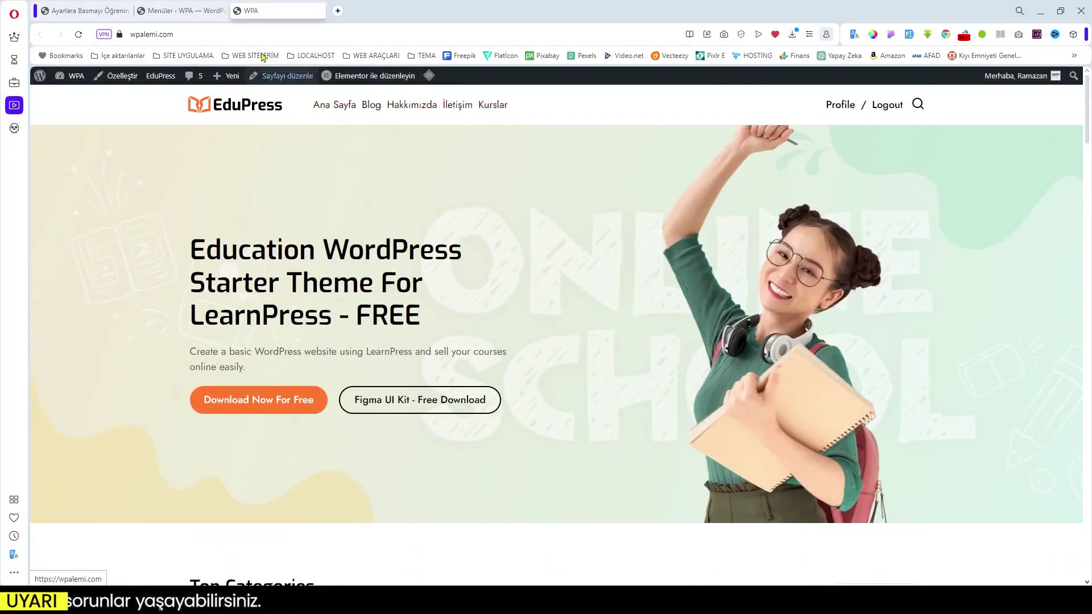
Step: Disable the mega menu in the Thim menu settings, save it, and reload the site's home page
left_click(169, 11)
left_click(147, 232)
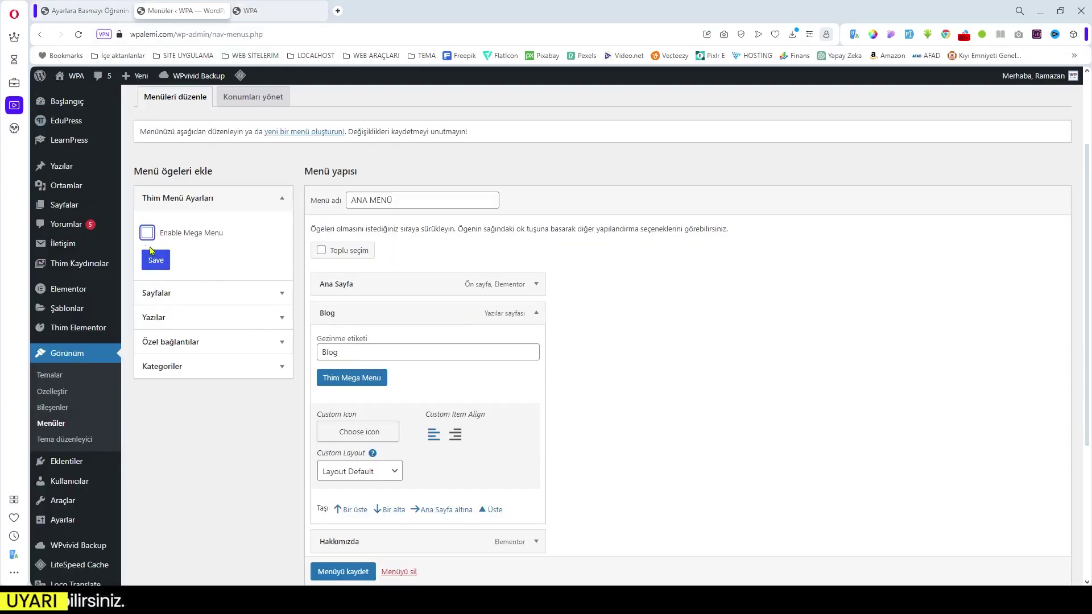
left_click(155, 260)
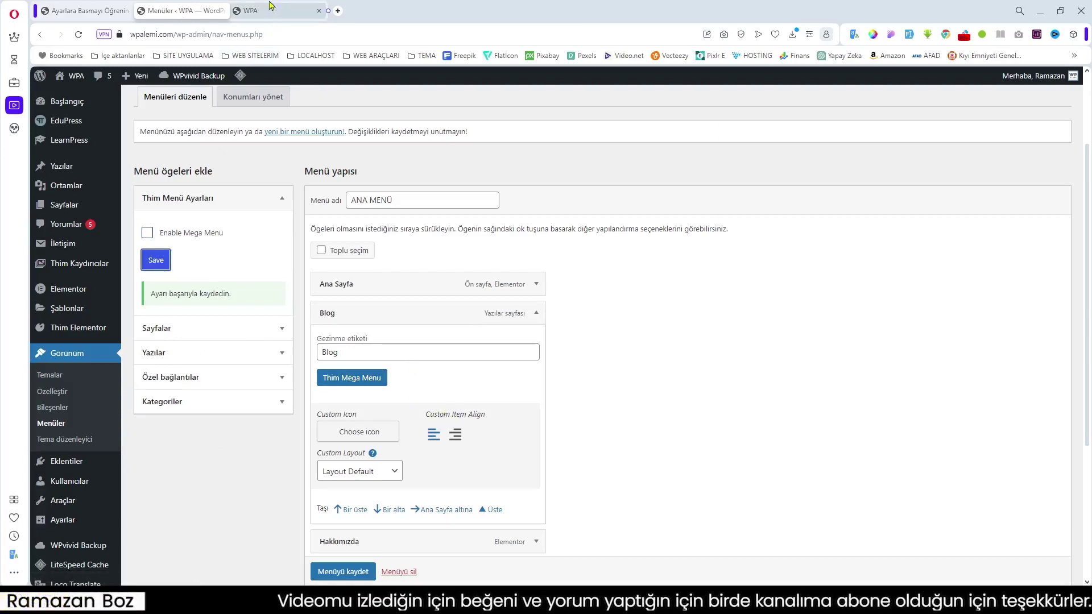
left_click(251, 11)
left_click(78, 34)
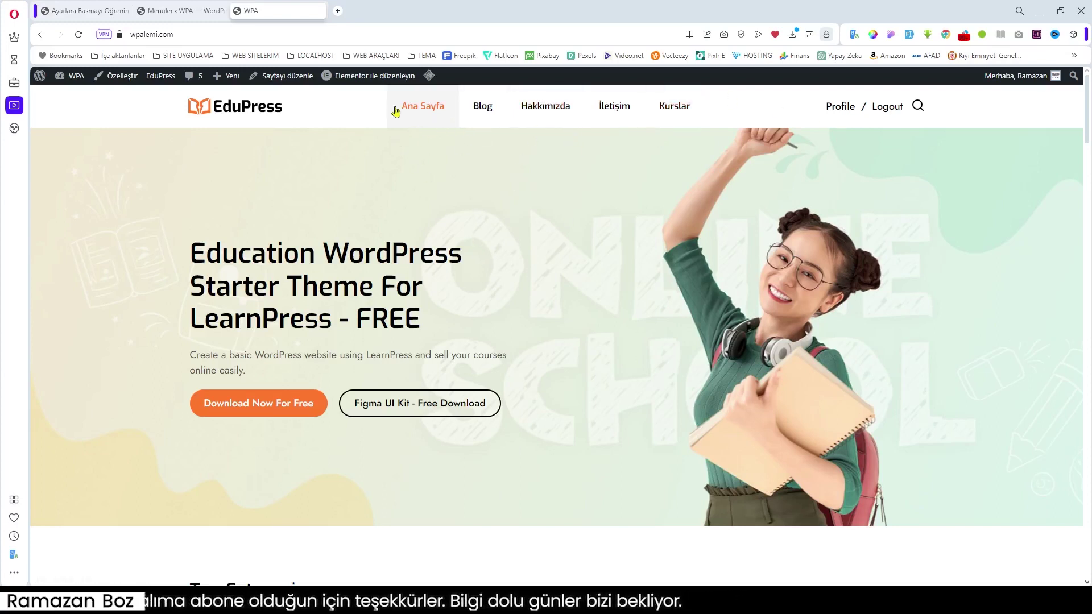
Step: Open the Kurslar page from the site's menu, review the course list, and tick and untick the instructor filter
left_click(671, 114)
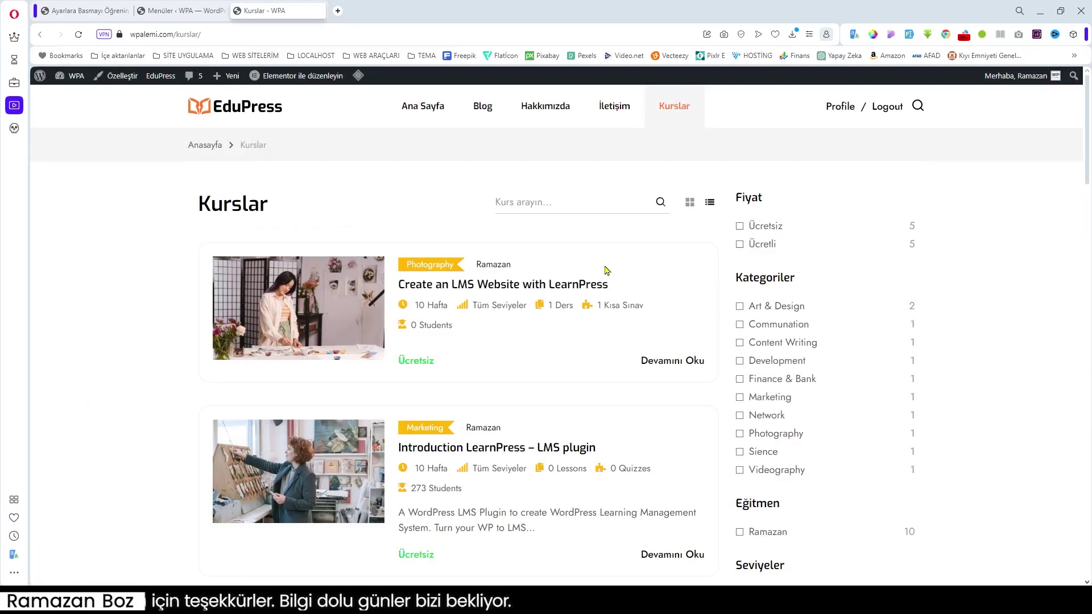
scroll(606, 270, "down", 10)
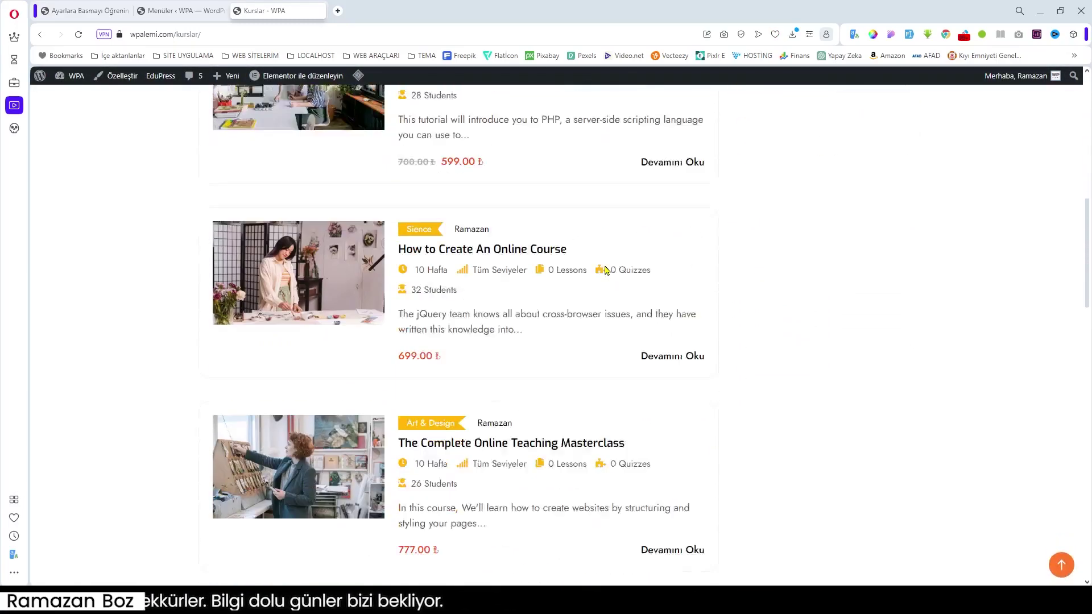
scroll(606, 269, "down", 15)
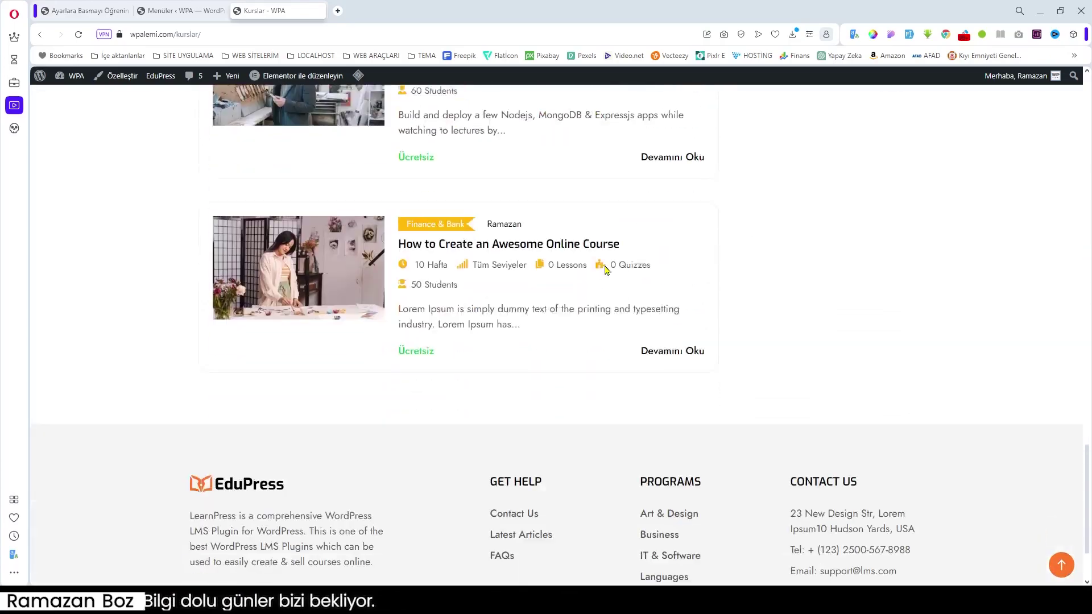
scroll(619, 348, "up", 15)
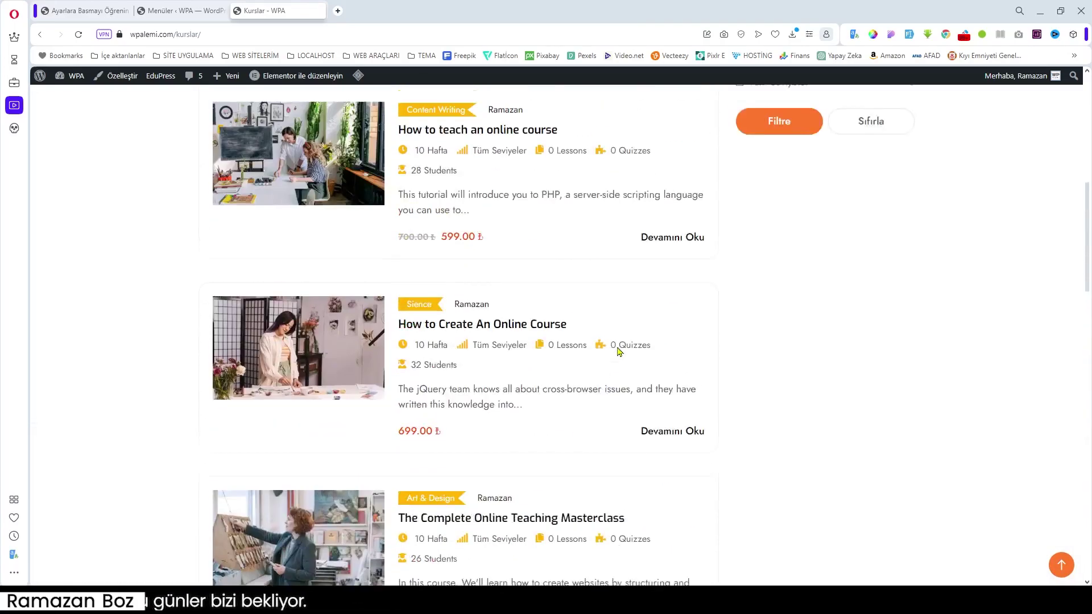
scroll(619, 351, "up", 8)
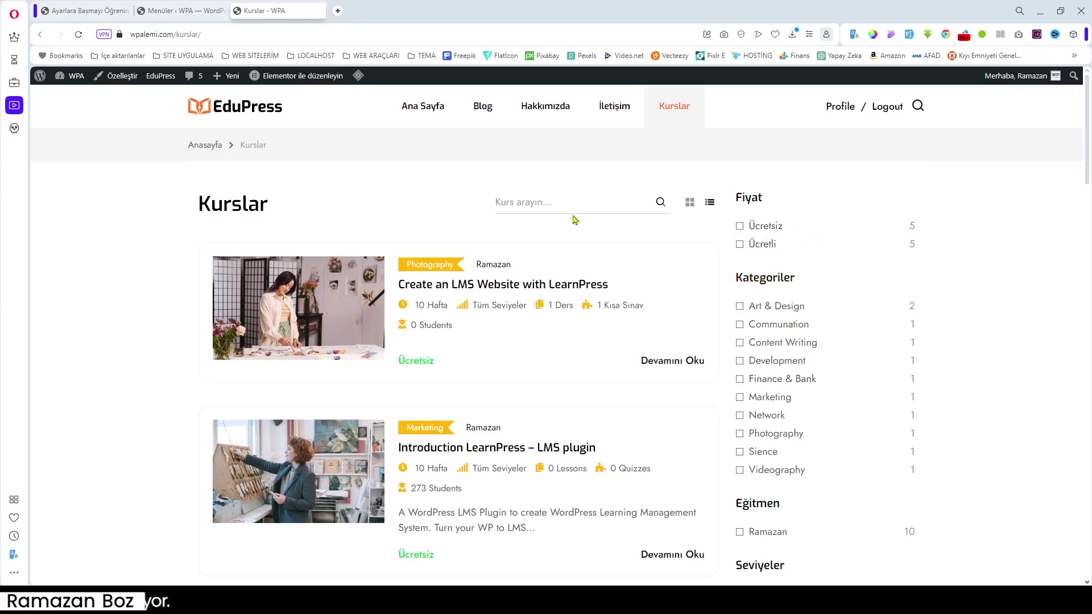
scroll(769, 422, "down", 2)
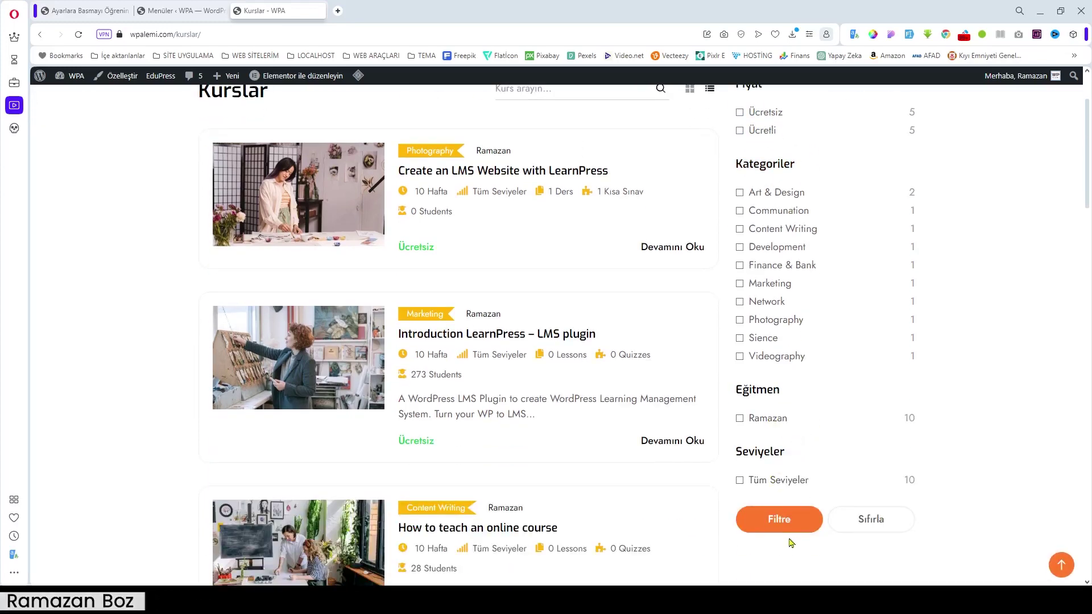
left_click(774, 424)
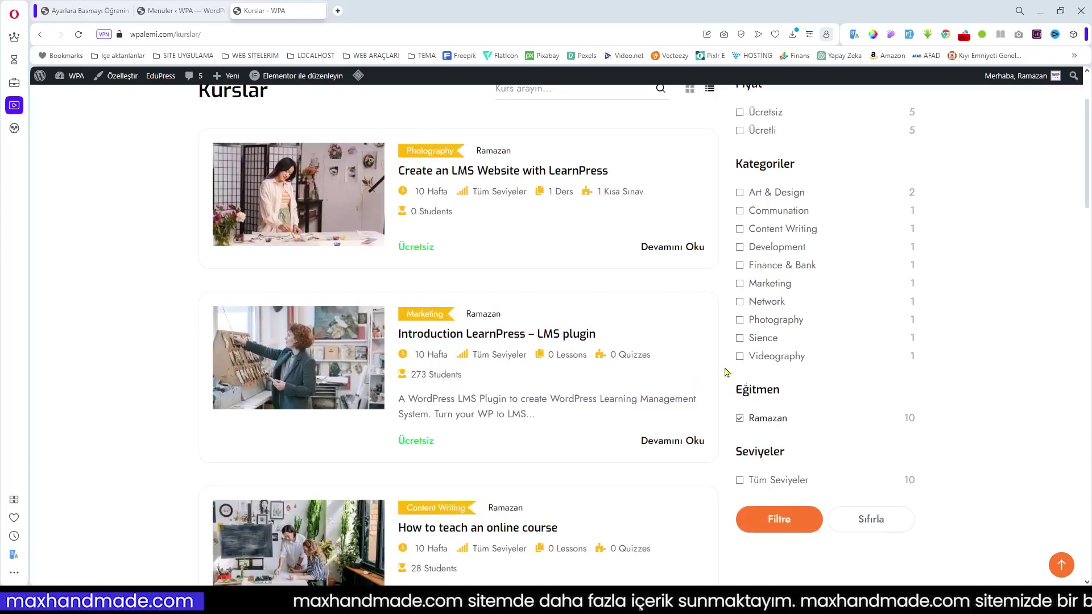
left_click(740, 419)
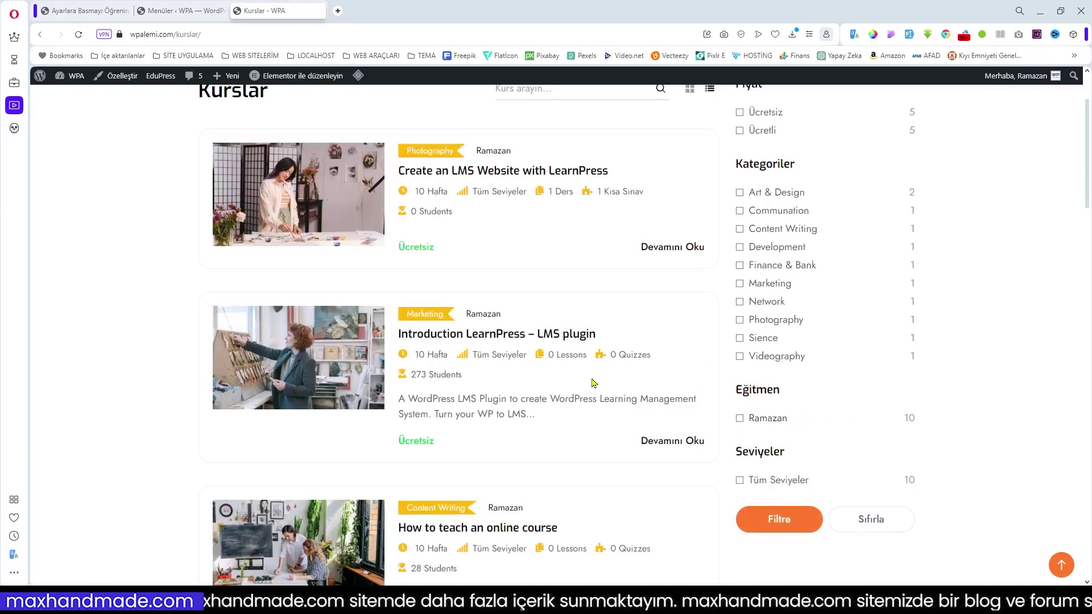
Step: Open the instructor's profile from the "Introduction LearnPress – LMS plugin" course and review the biography and listed courses
left_click(497, 316)
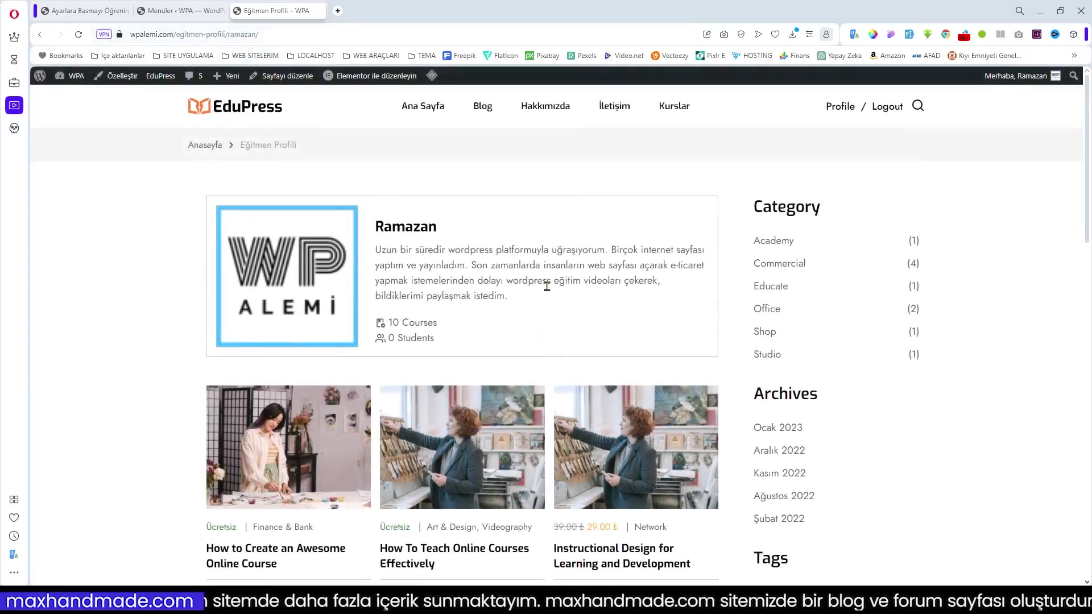
scroll(409, 257, "down", 4)
scroll(365, 238, "up", 3)
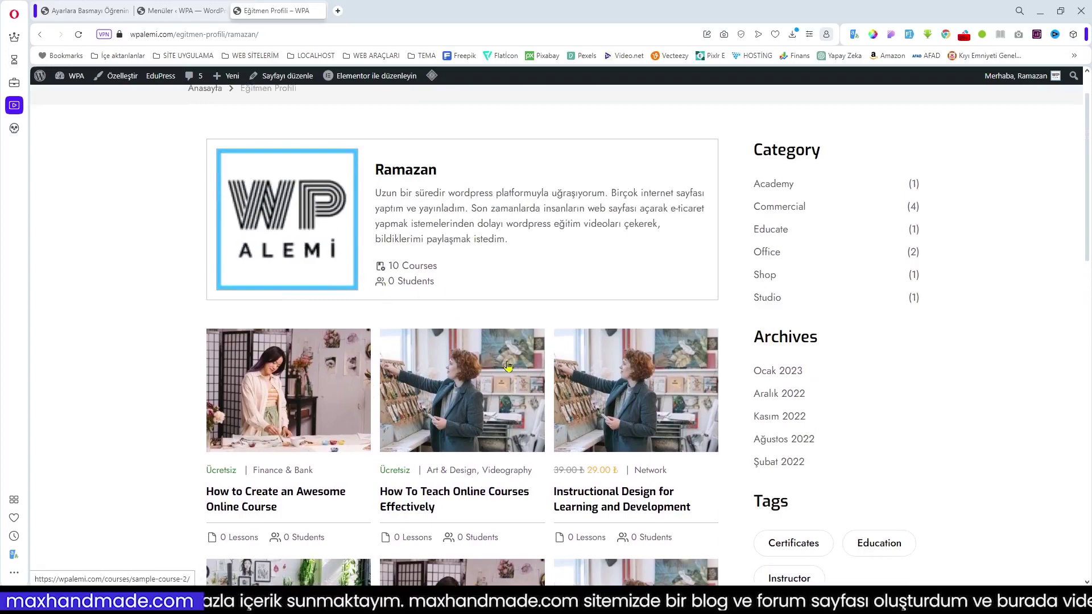
scroll(508, 365, "down", 3)
scroll(271, 206, "up", 1)
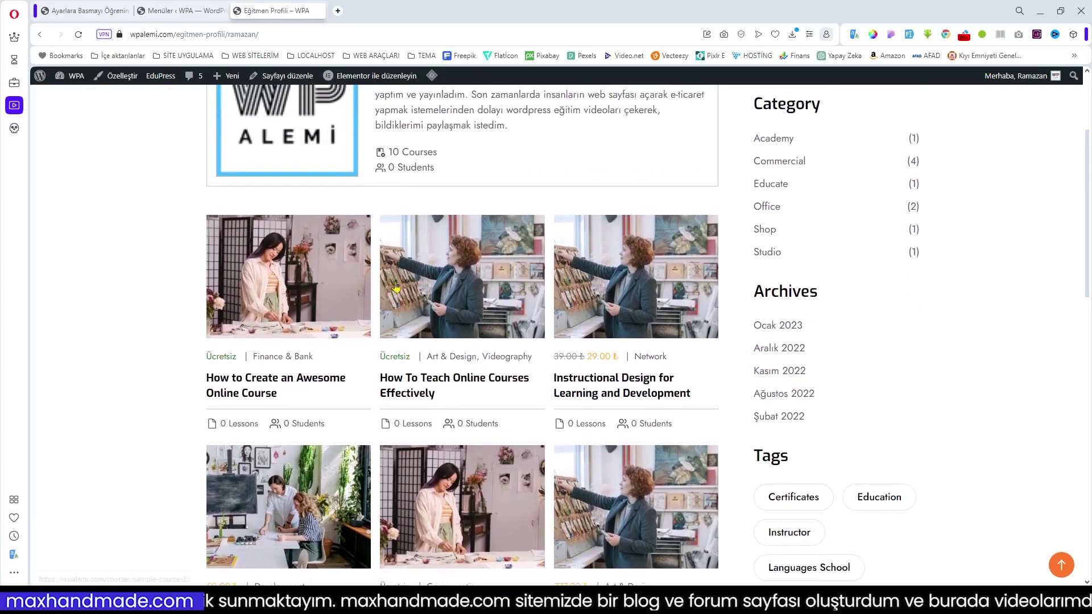
scroll(397, 286, "down", 10)
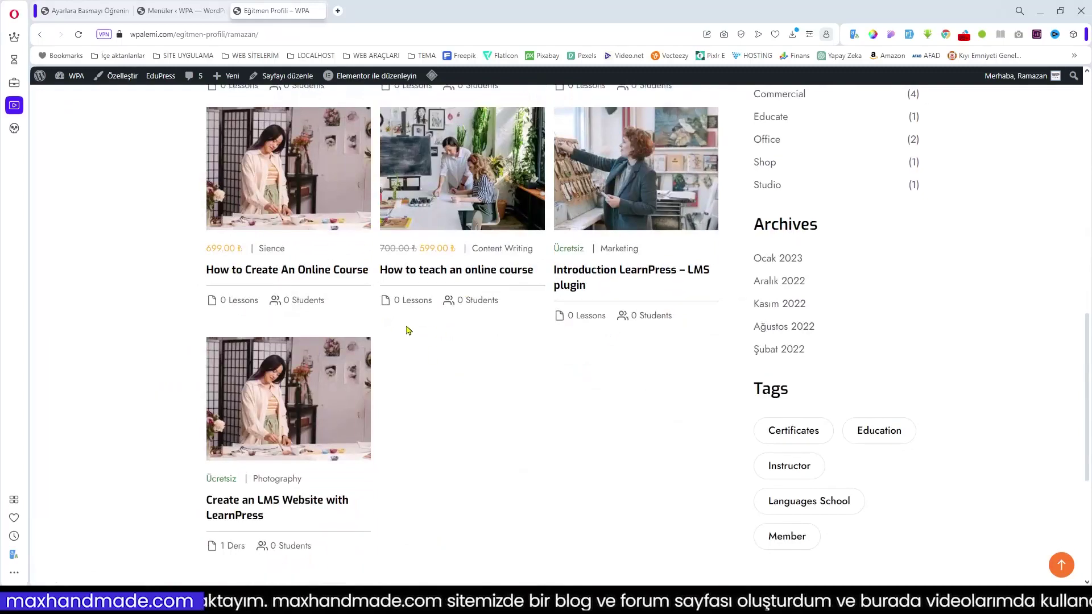
scroll(483, 327, "up", 10)
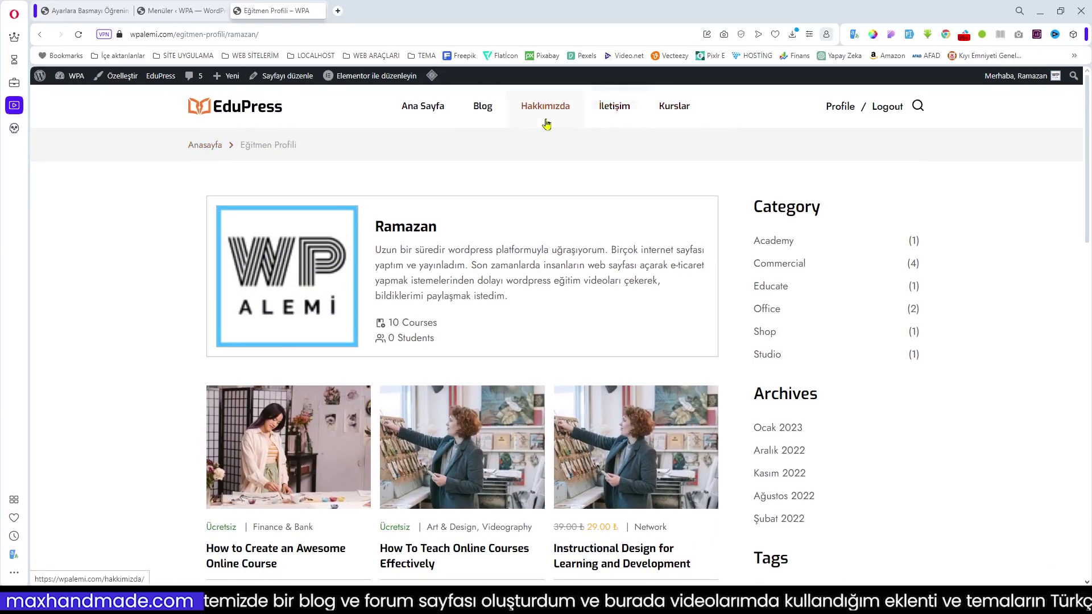
Step: Open the Hakkımızda page from the site's menu and review its introduction, statistics and student feedback sections
left_click(614, 109)
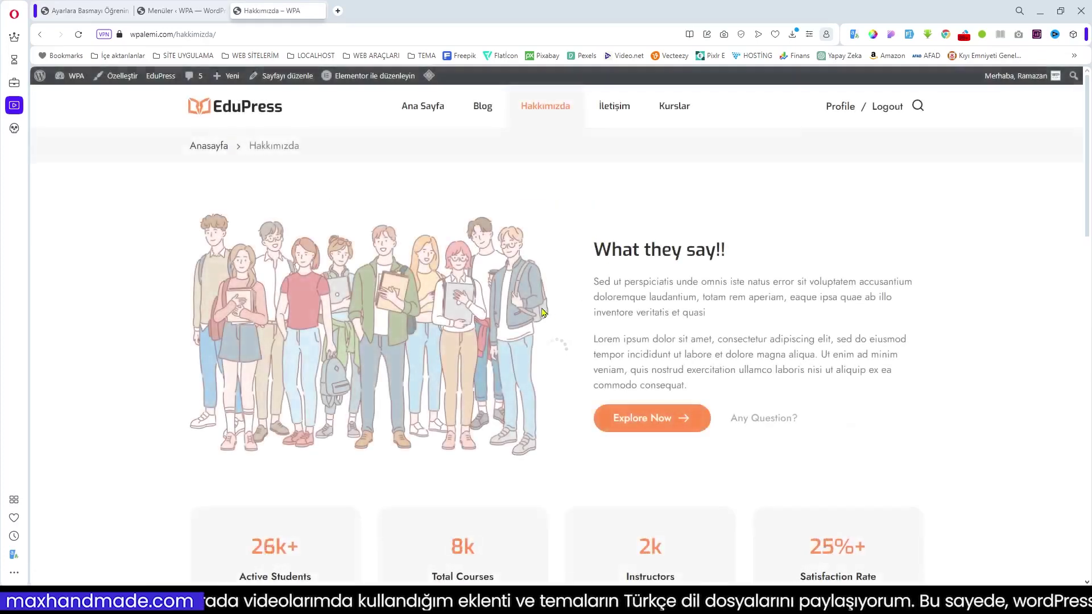
scroll(574, 267, "down", 2)
scroll(581, 264, "down", 15)
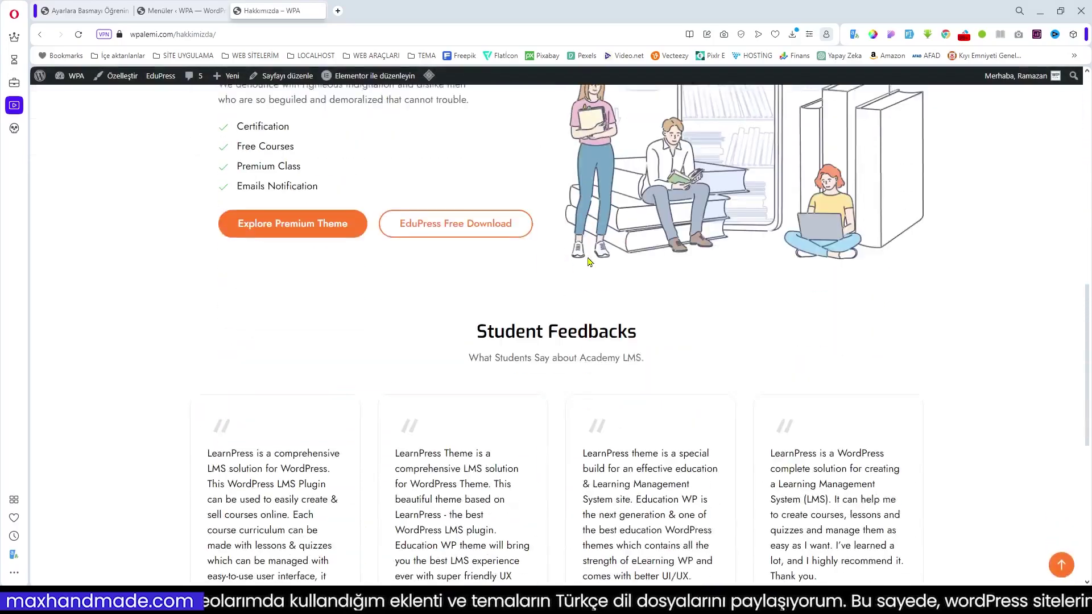
scroll(590, 262, "up", 10)
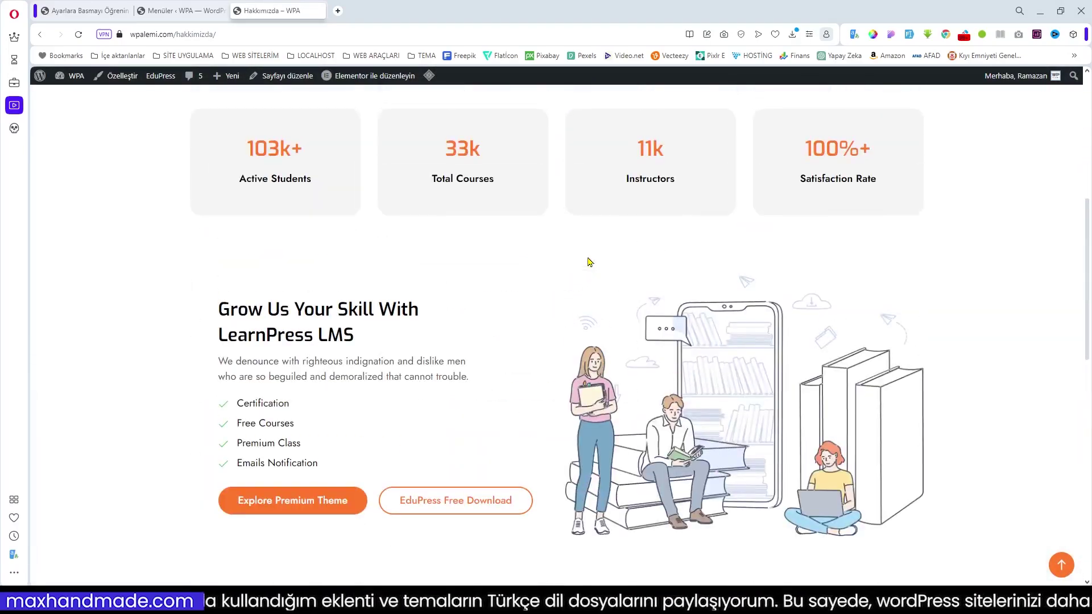
scroll(589, 262, "up", 6)
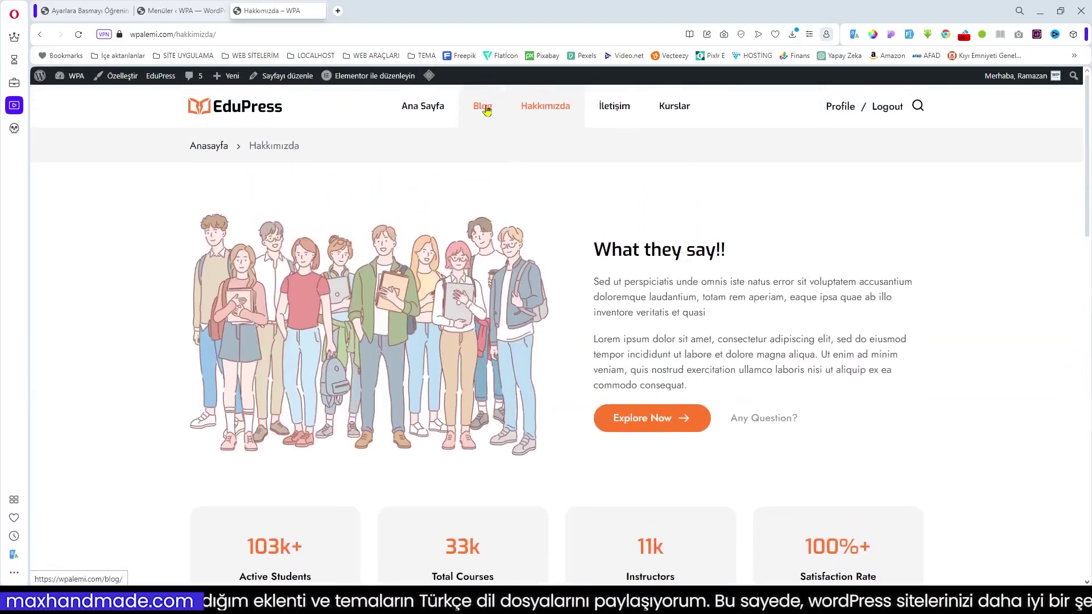
Step: Open the Blog page from the site's menu, review the post list and sidebar, and return to the home page
left_click(481, 105)
scroll(568, 293, "down", 2)
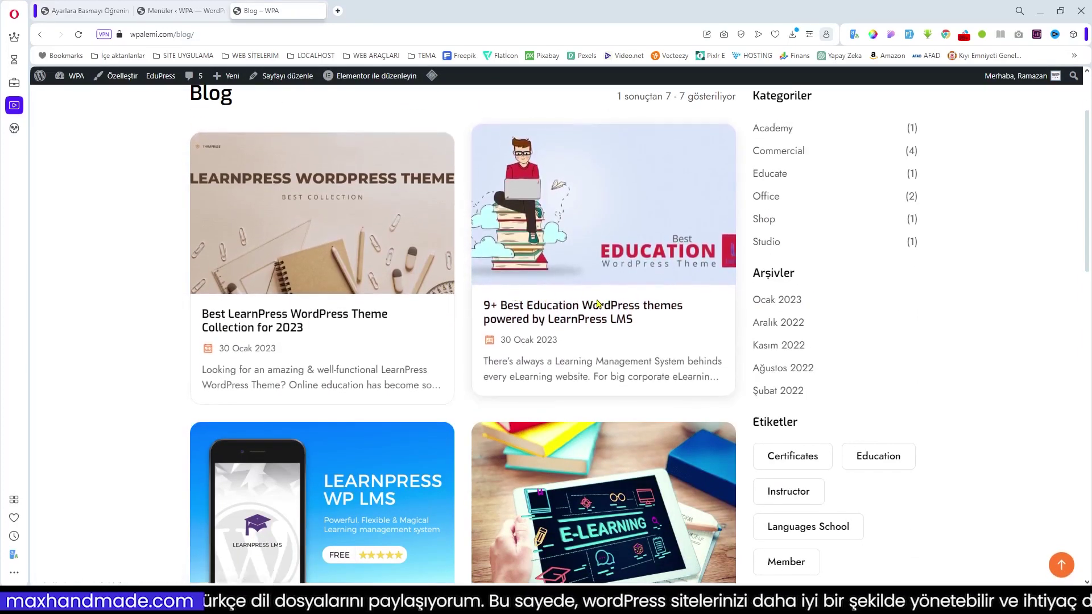
scroll(528, 297, "up", 2)
scroll(455, 310, "down", 3)
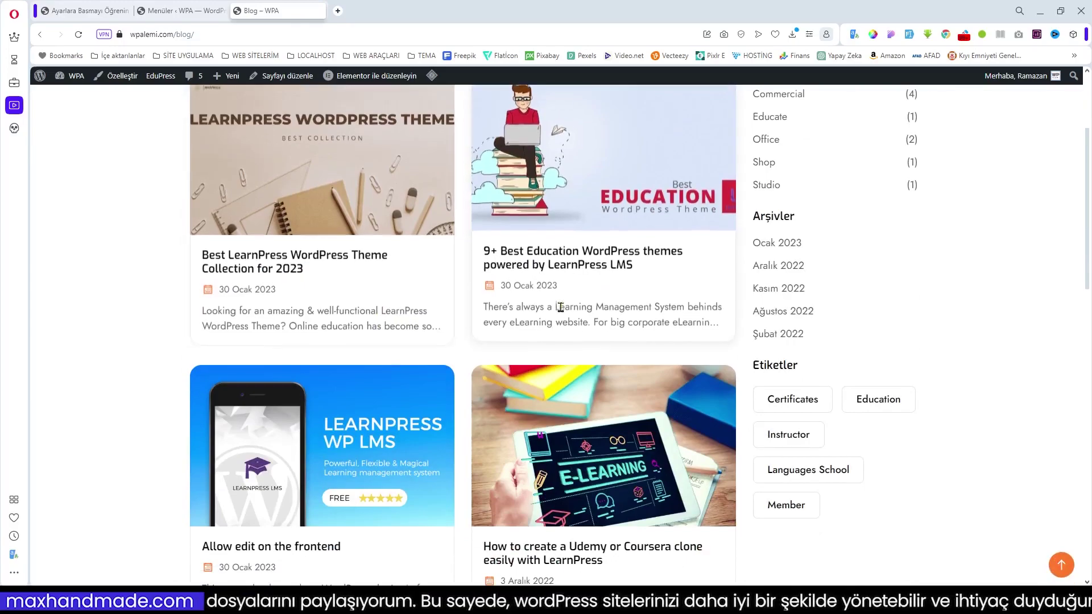
scroll(594, 324, "down", 6)
scroll(586, 340, "down", 3)
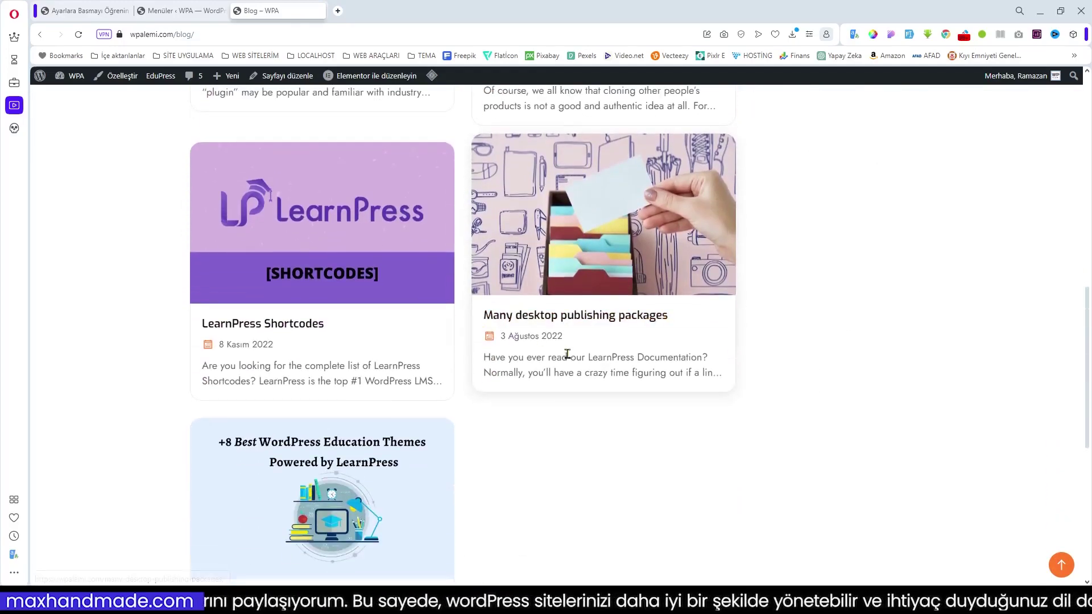
scroll(565, 361, "up", 12)
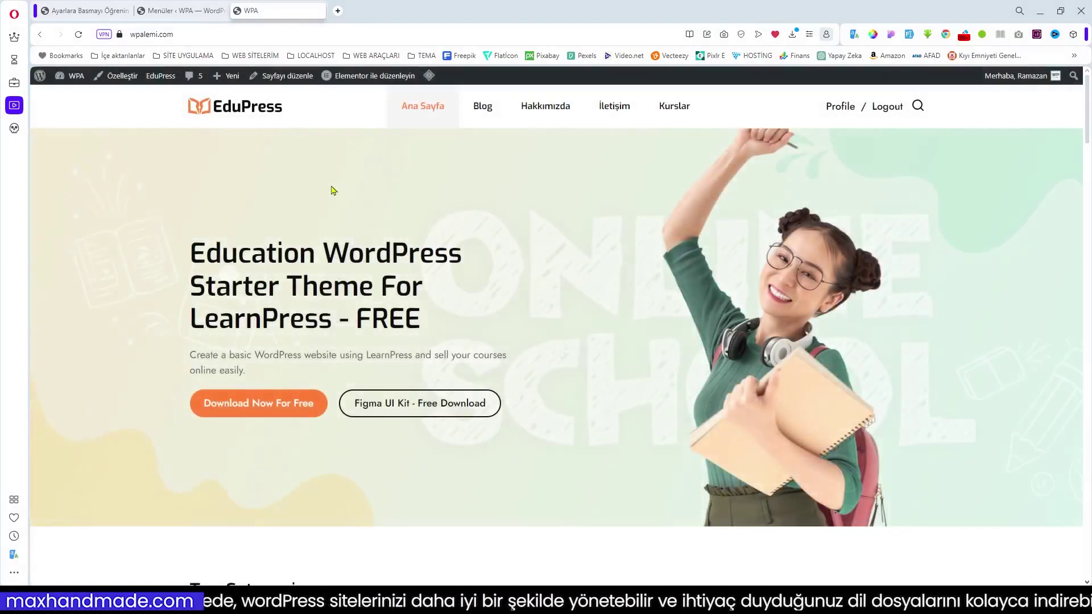
Step: Review the ANA MENÜ structure in the WordPress admin and check the menu assigned to the Ana Menü theme location
key("ctrl+shift+Tab")
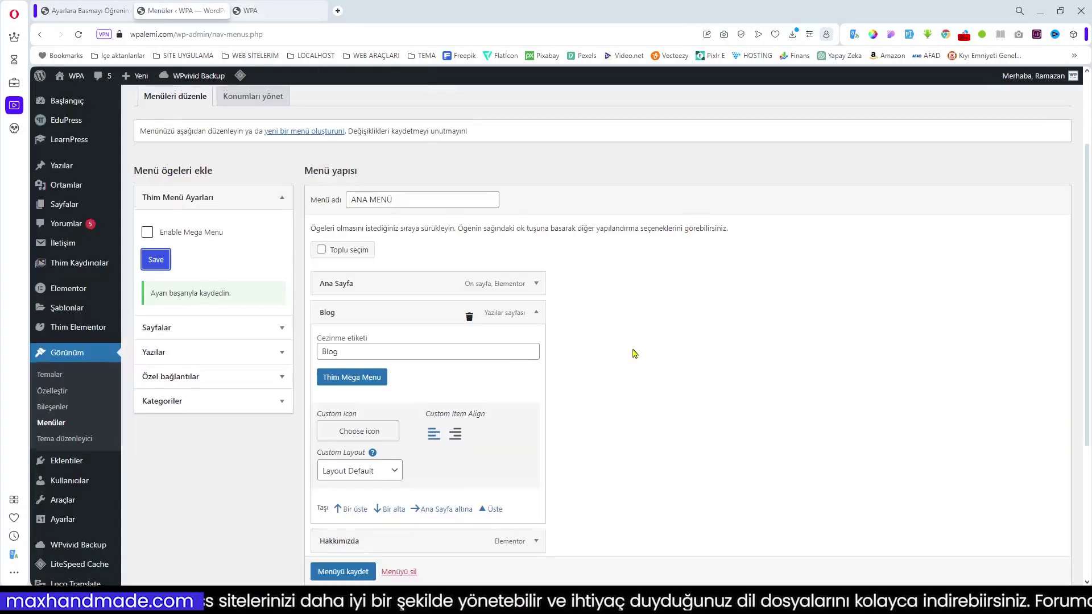
scroll(631, 350, "down", 4)
scroll(630, 344, "up", 4)
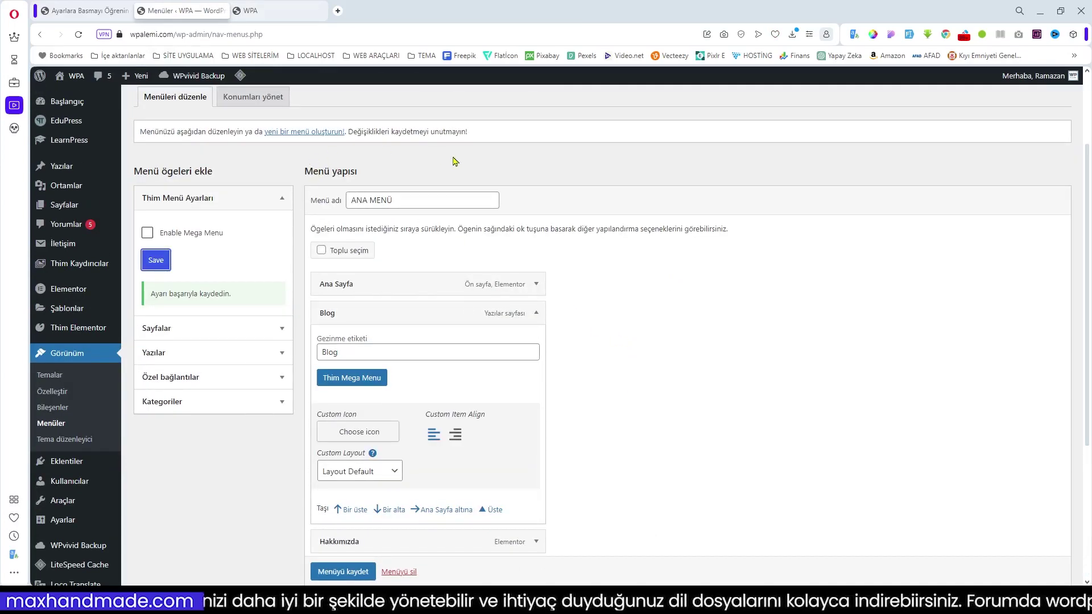
scroll(455, 162, "up", 2)
left_click(267, 217)
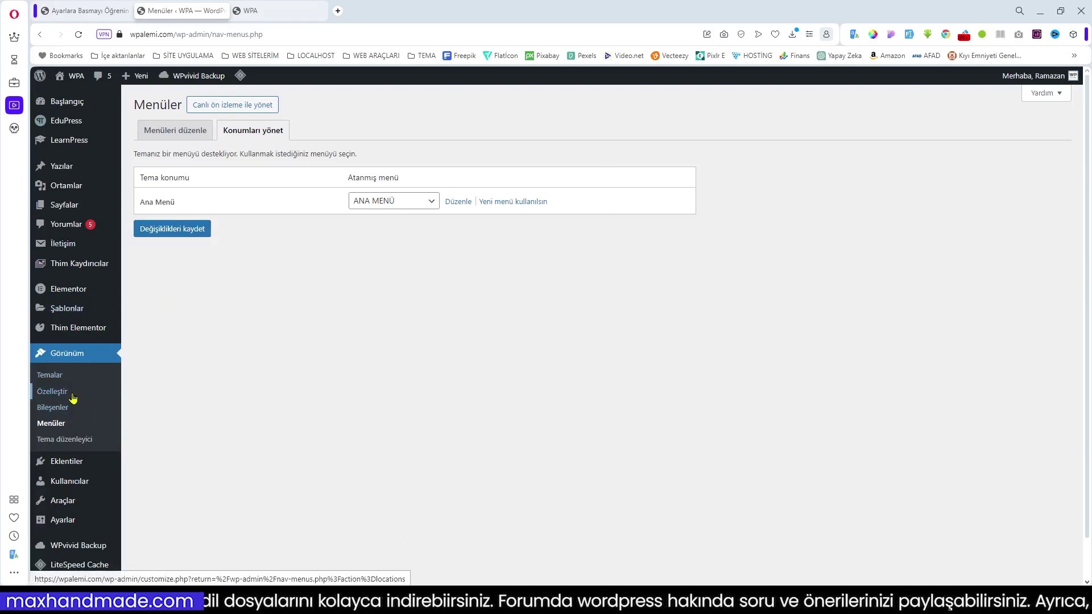
Step: Open the Bileşenler page and expand the Tüm Kurslar, Kenar Çubuğu and Topbar areas to inspect their widgets
left_click(48, 408)
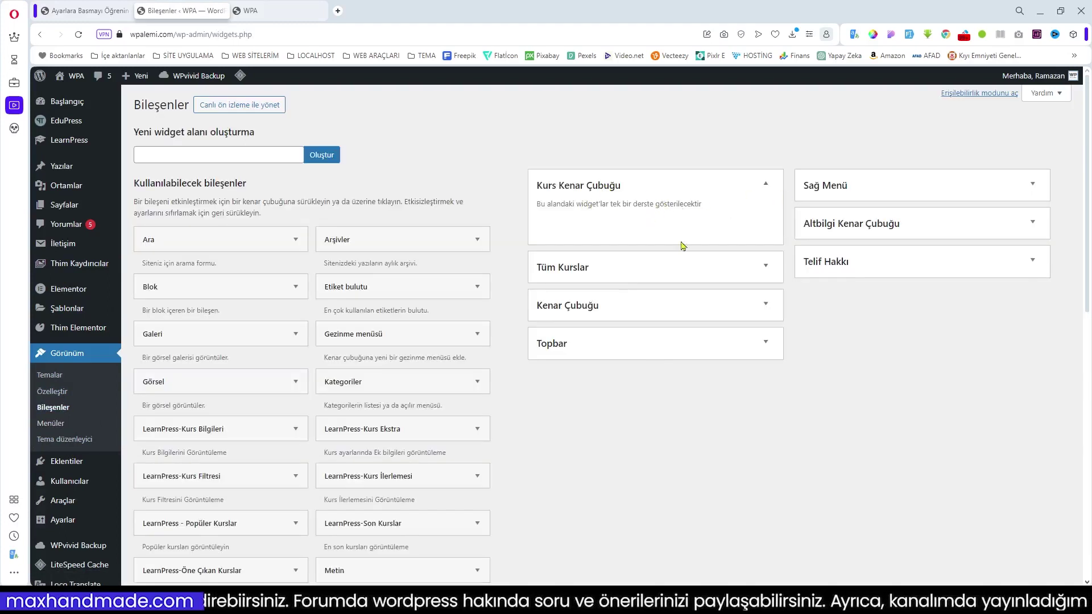
left_click(766, 265)
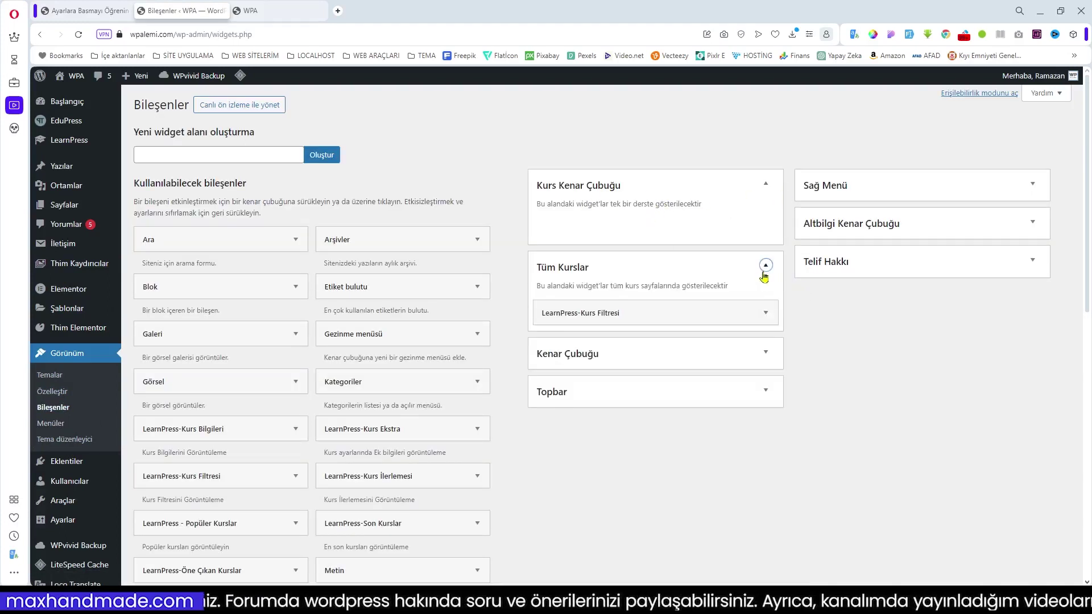
left_click(766, 354)
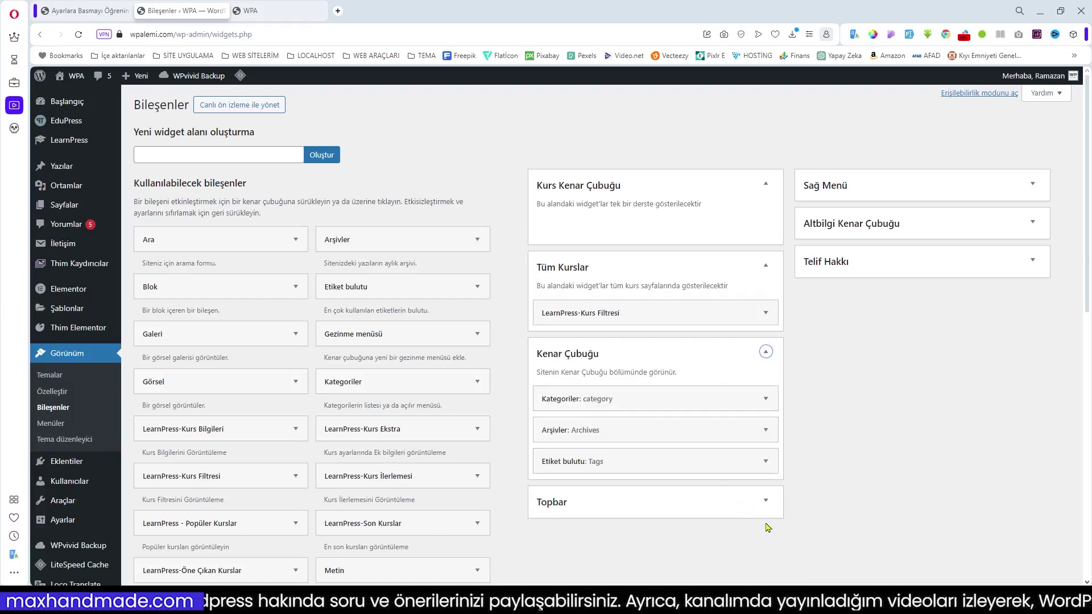
left_click(766, 500)
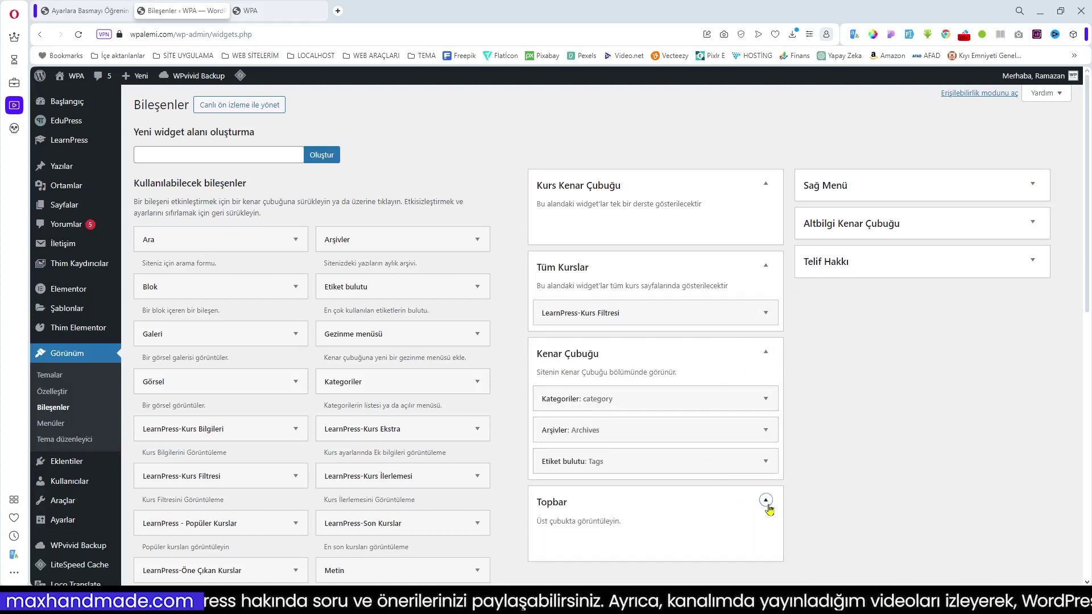
Step: Expand the Sağ Menü and Altbilgi Kenar Çubuğu areas and inspect the shortcode in each Metin widget
left_click(1028, 189)
left_click(1034, 232)
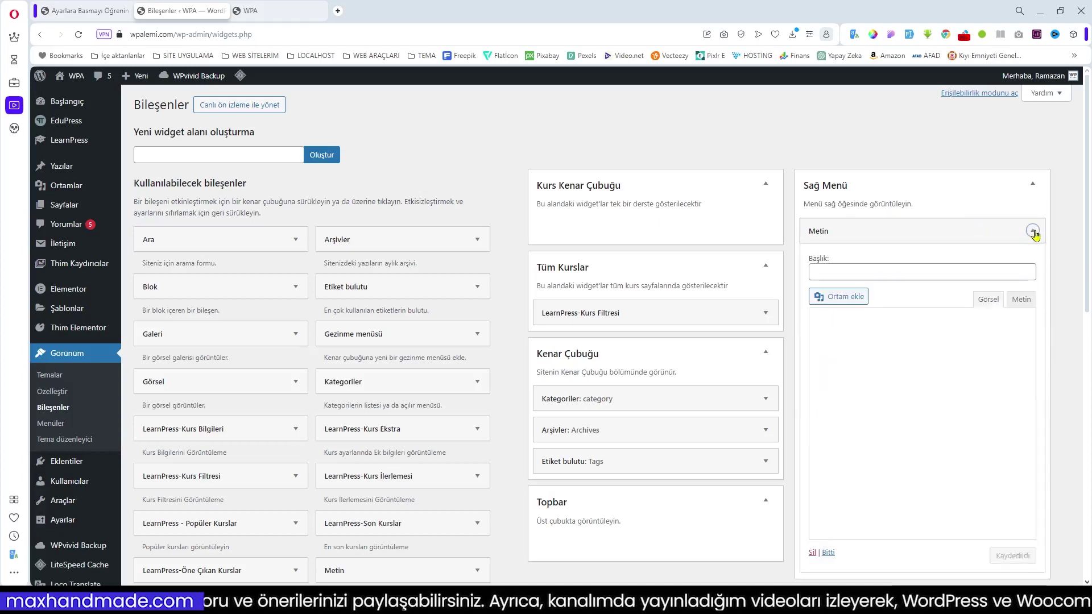
left_click(1032, 233)
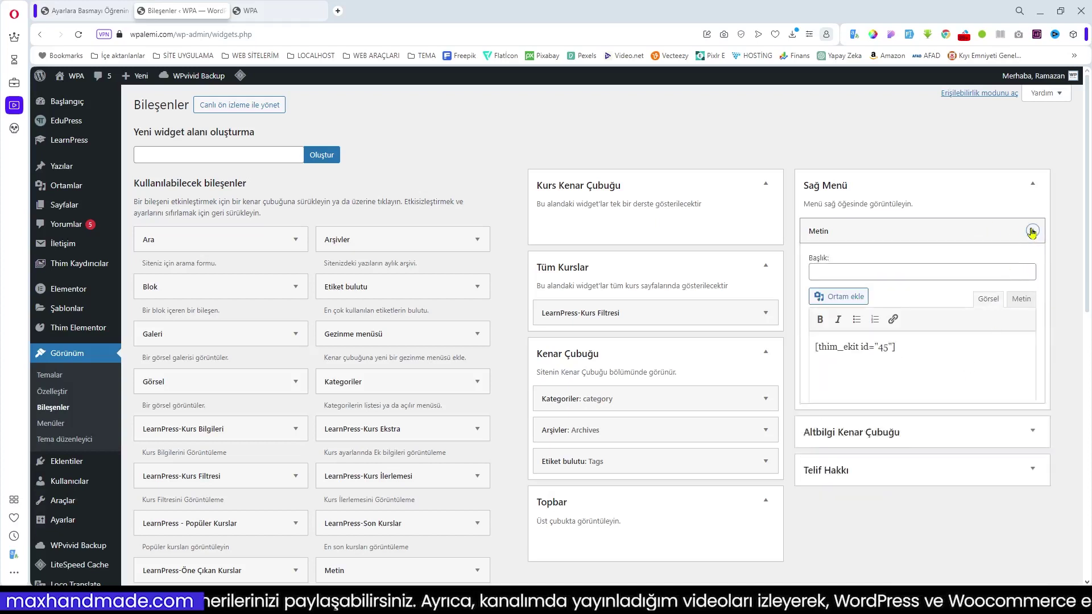
left_click(1032, 276)
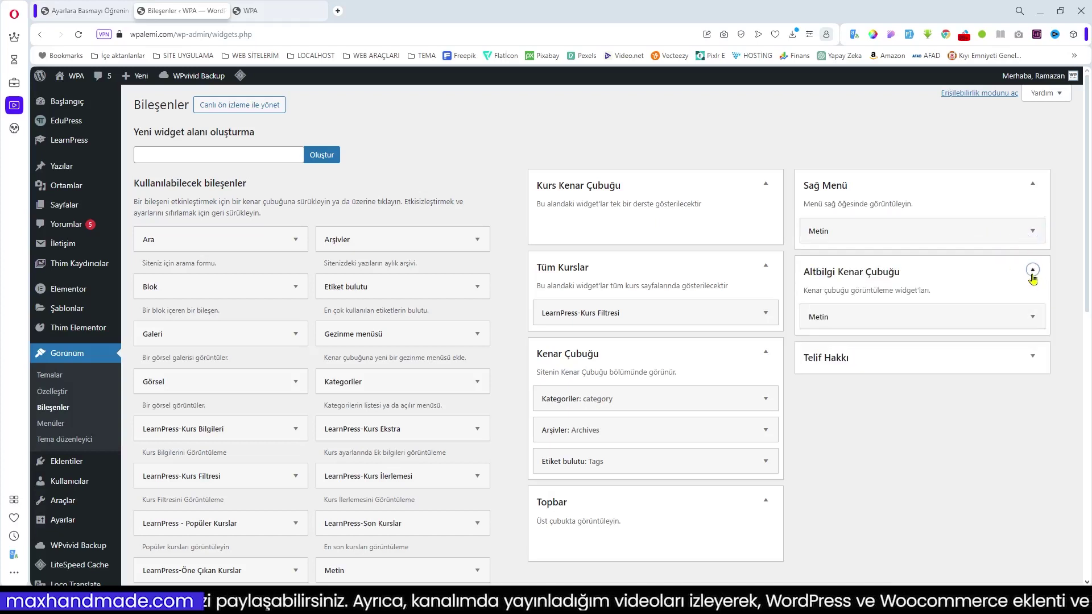
left_click(1033, 317)
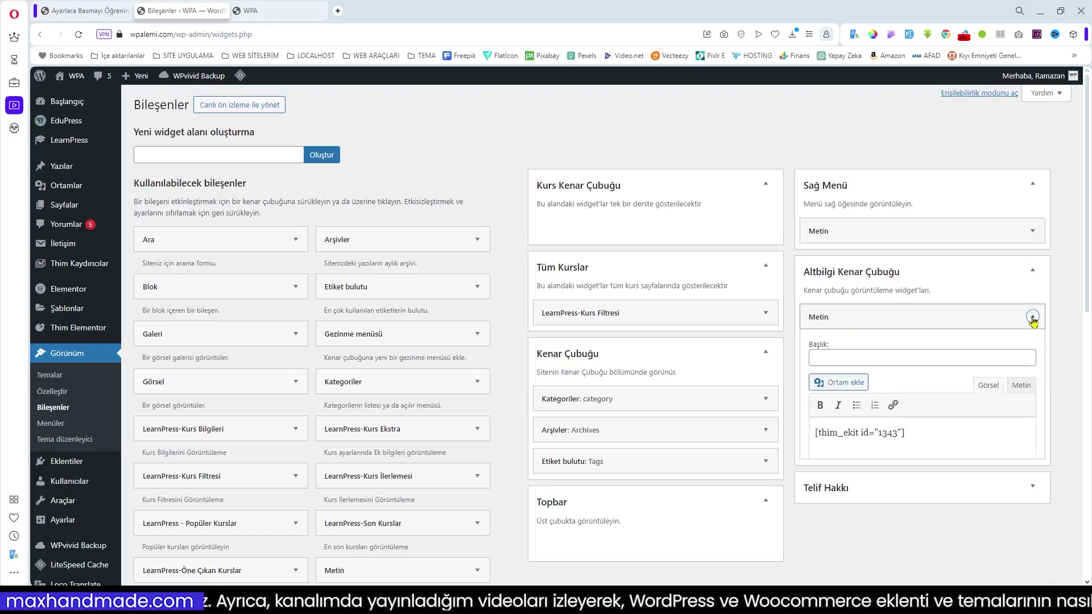
left_click(1032, 318)
left_click(1032, 317)
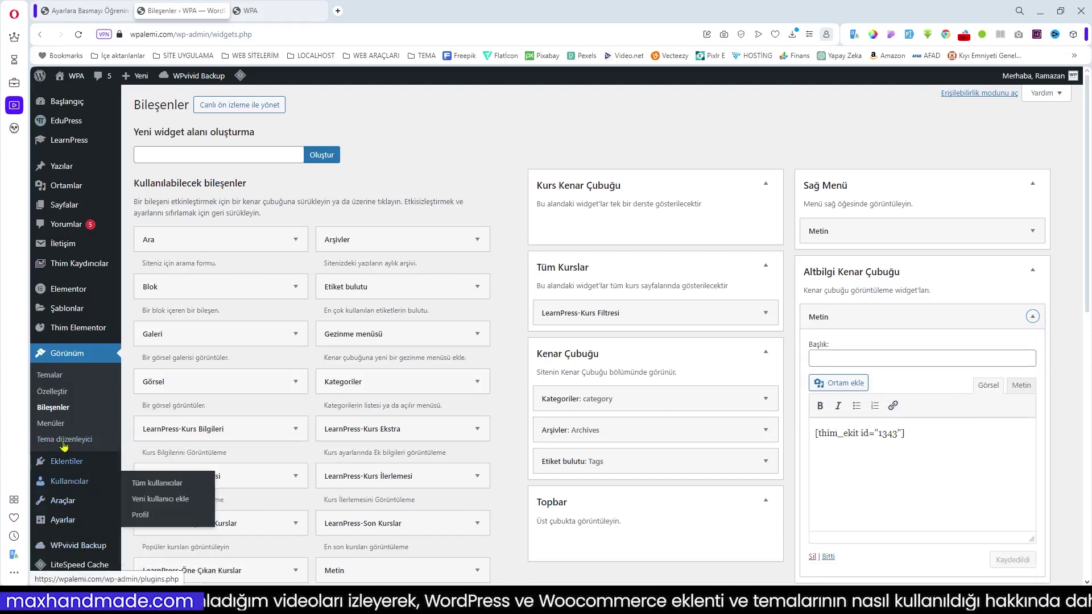
Step: Expand the Telif Hakkı widget area and look through the list of available widgets
mouse_move(80, 334)
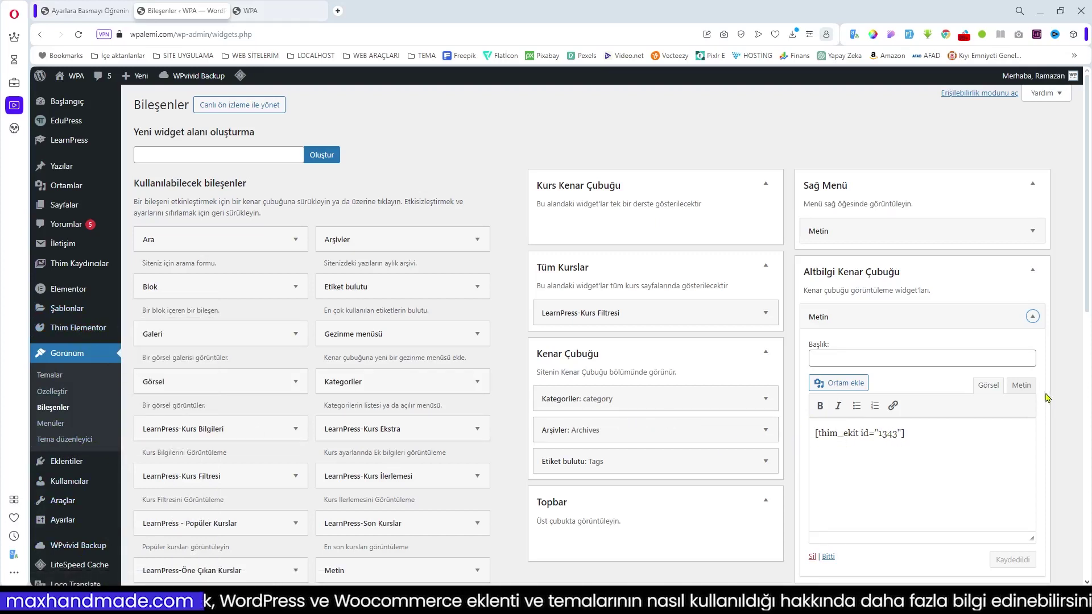
scroll(1028, 442, "down", 3)
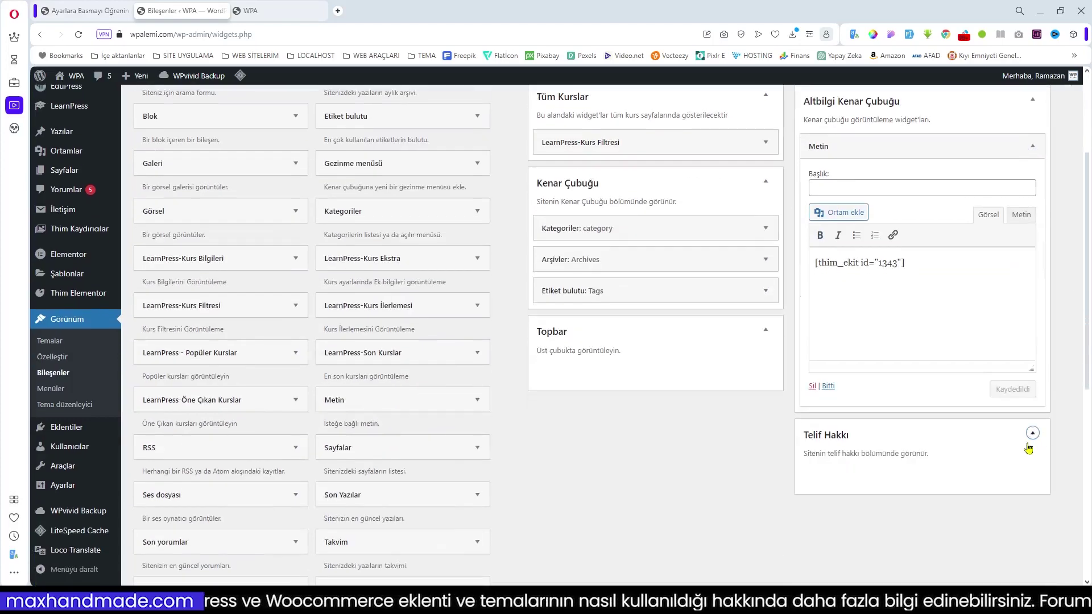
scroll(950, 465, "up", 3)
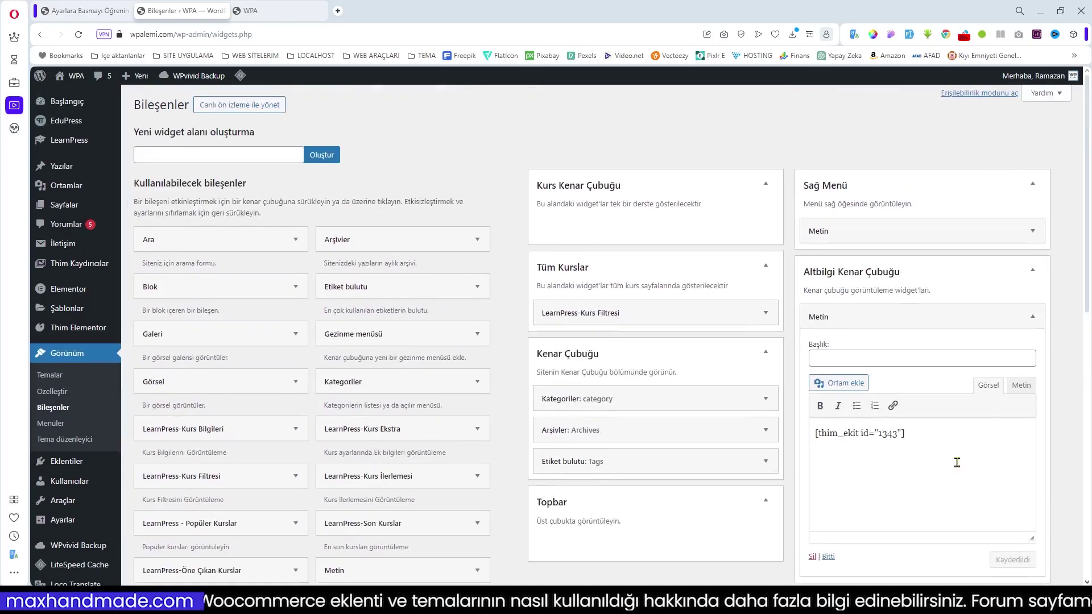
scroll(438, 398, "down", 4)
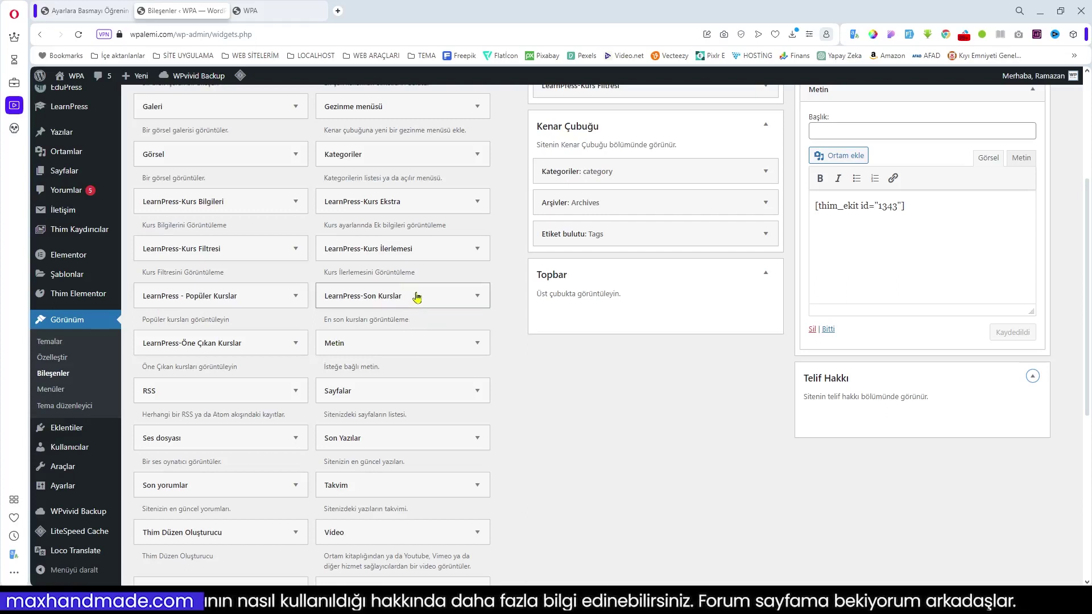
Step: Look over the live home page's Top Categories section, and open the Kurslar page to check its course list and filter sidebar
left_click(275, 8)
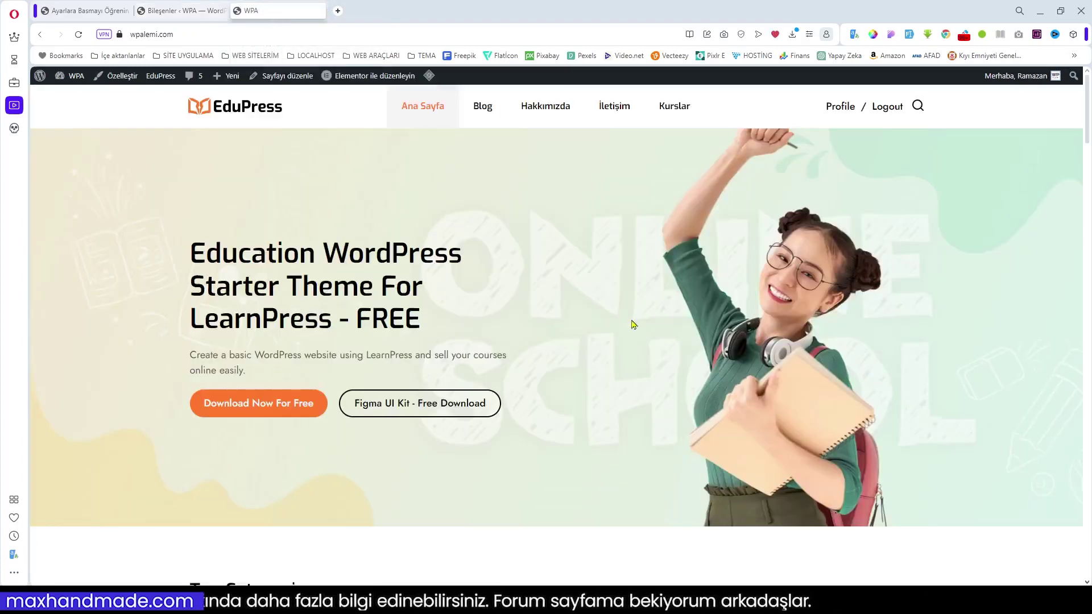
scroll(905, 410, "down", 10)
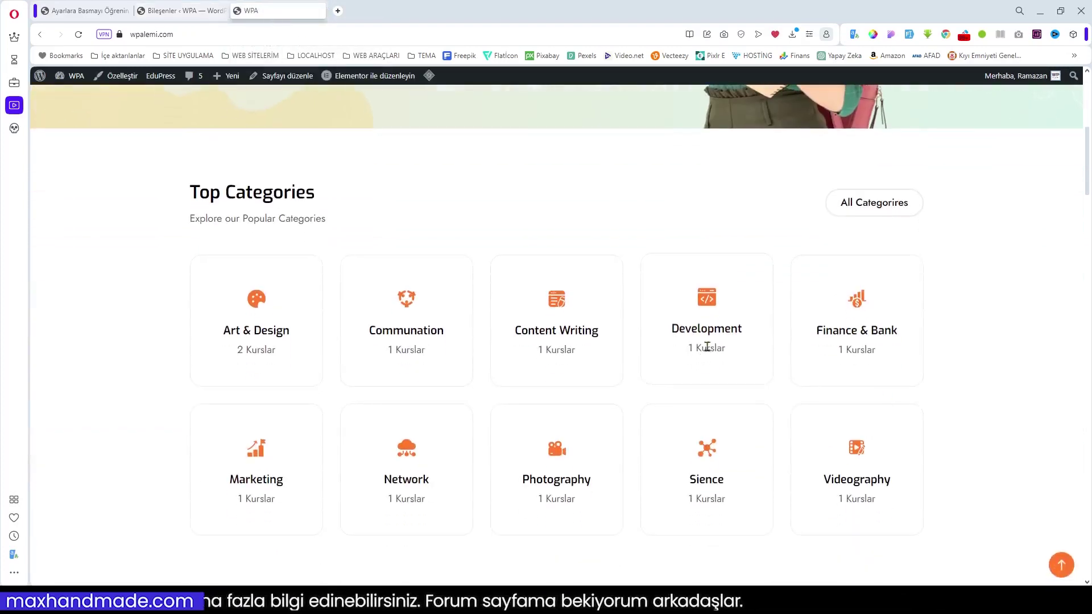
scroll(901, 387, "up", 10)
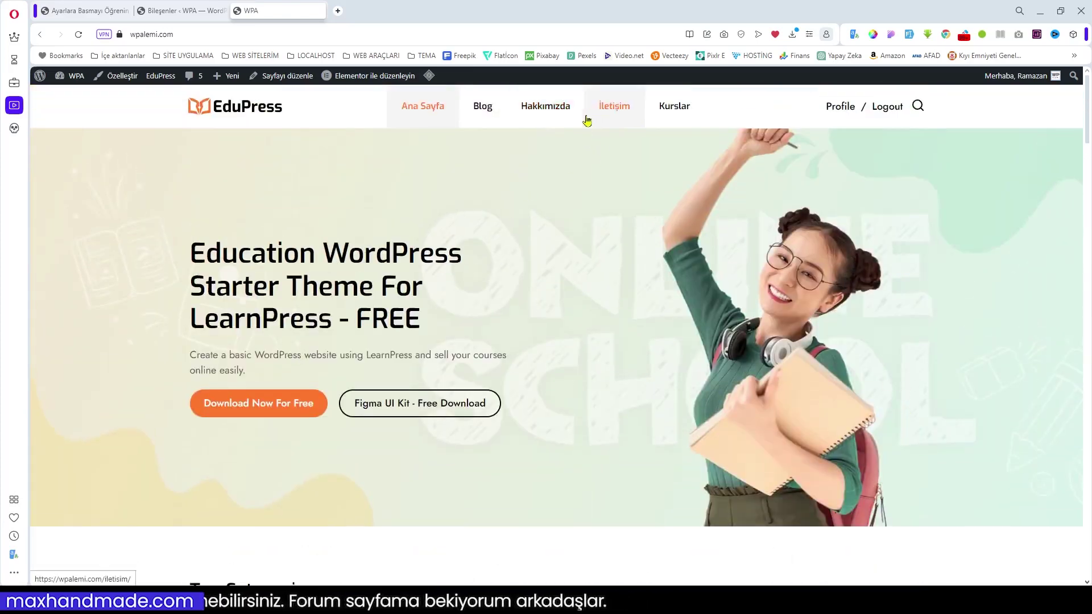
left_click(673, 107)
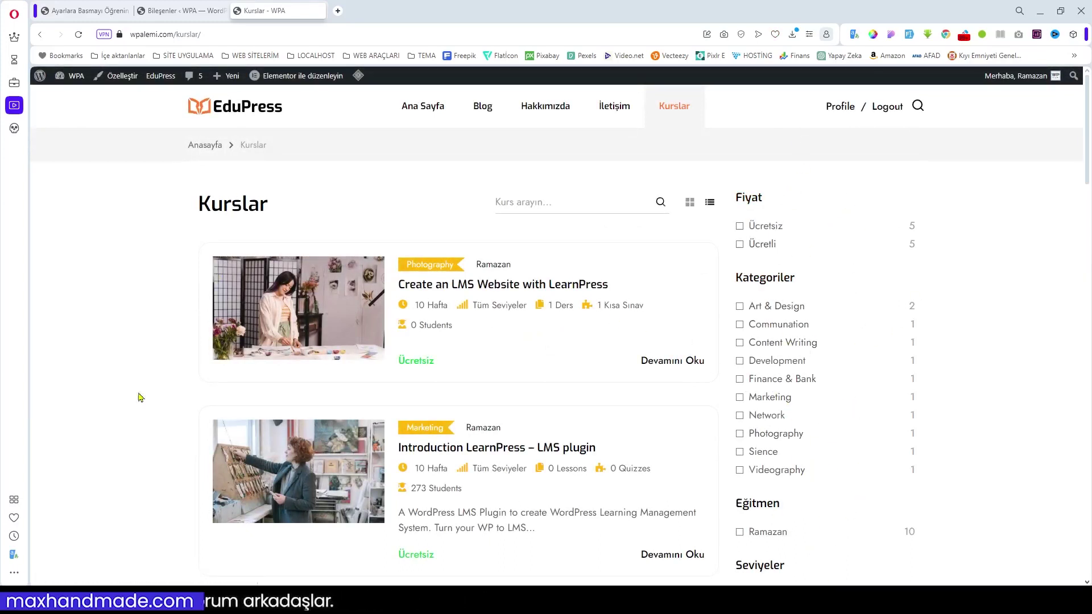
scroll(234, 429, "down", 1)
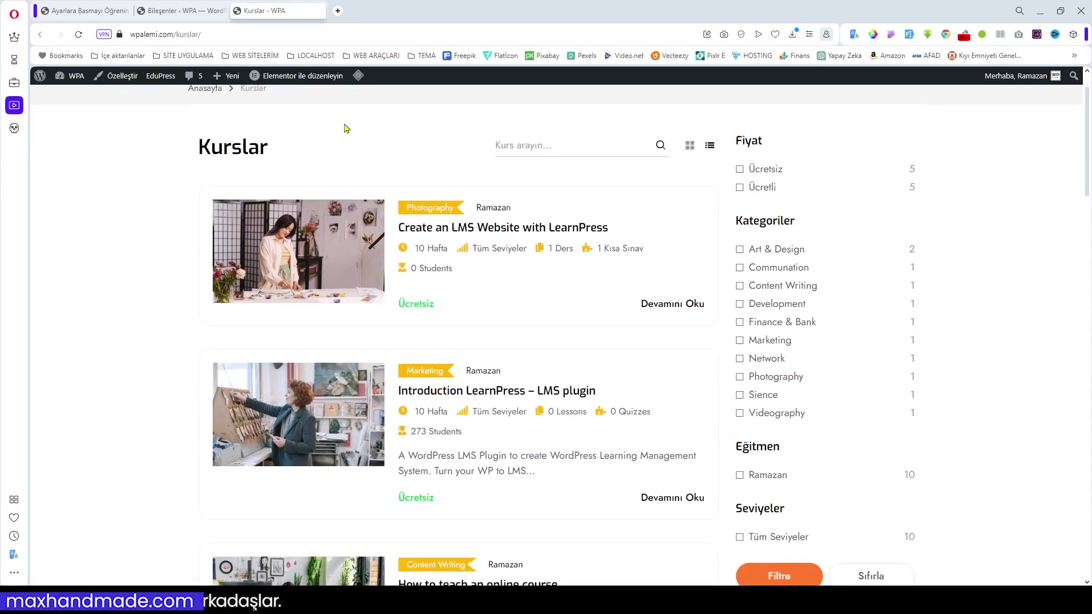
Step: Return to the Bileşenler page and compare the available LearnPress widgets with those assigned to the sidebar areas
left_click(181, 10)
scroll(825, 377, "up", 4)
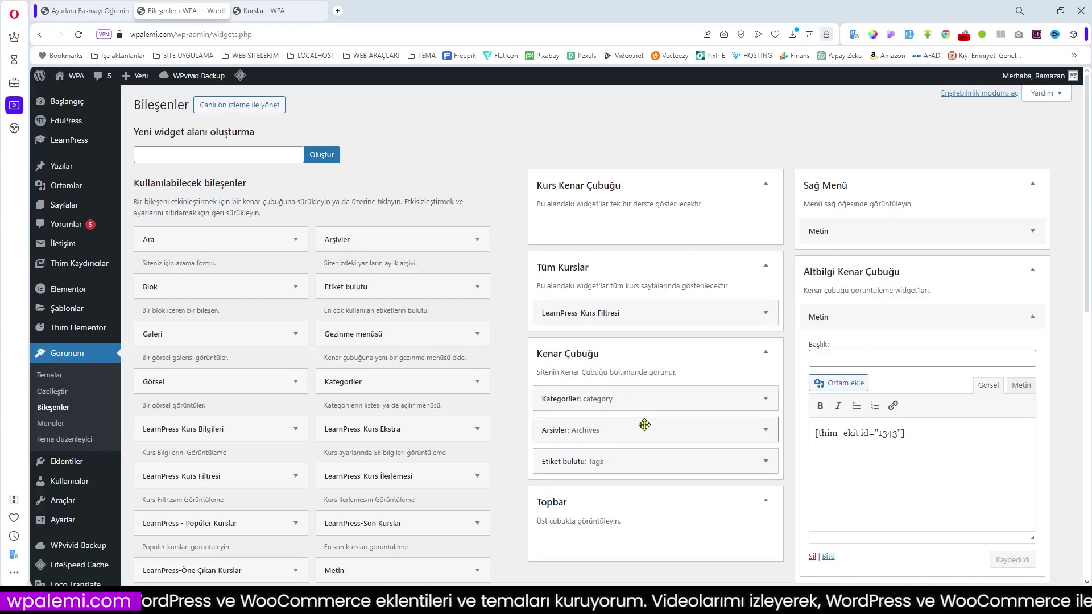
scroll(654, 427, "down", 3)
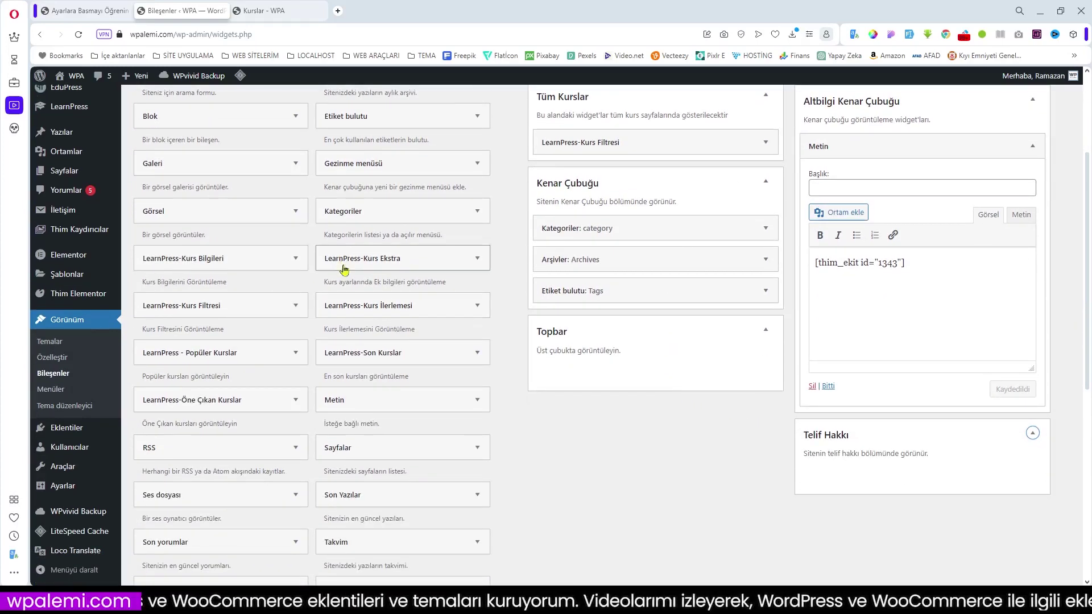
scroll(395, 356, "down", 2)
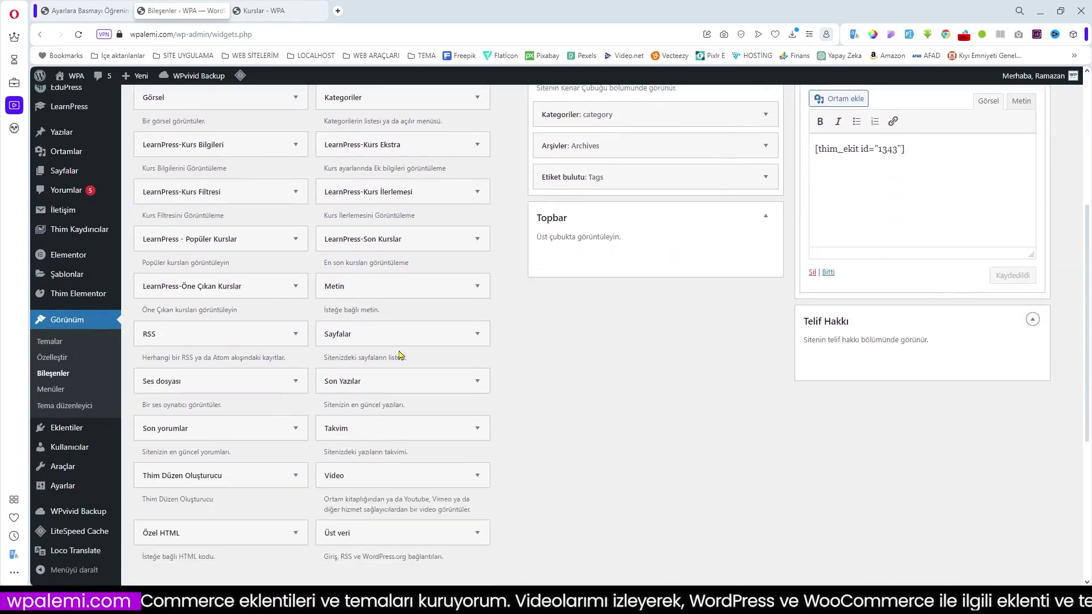
scroll(426, 365, "up", 4)
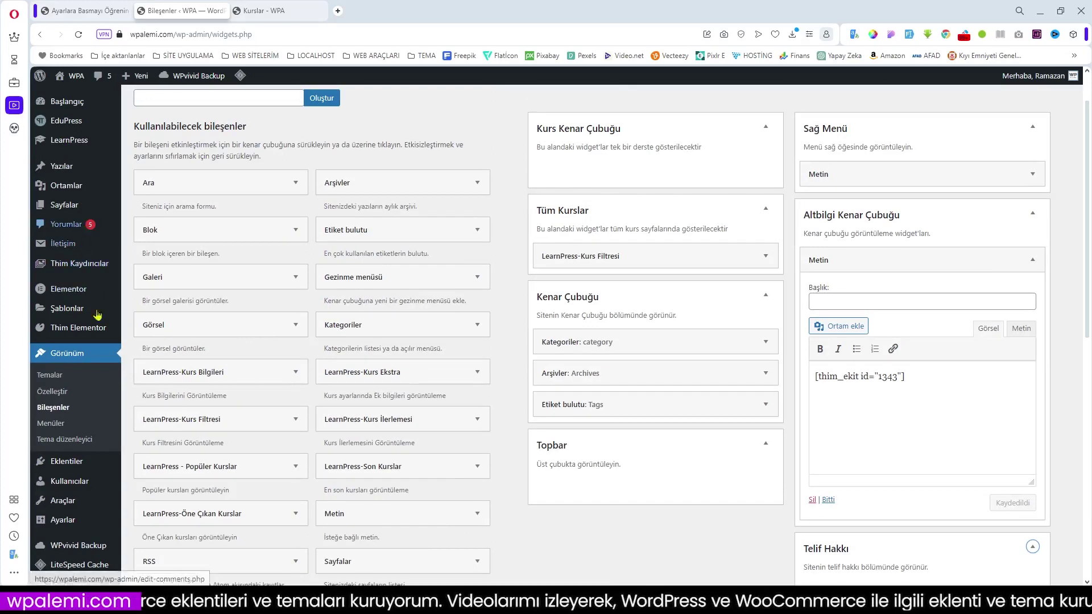
left_click(80, 11)
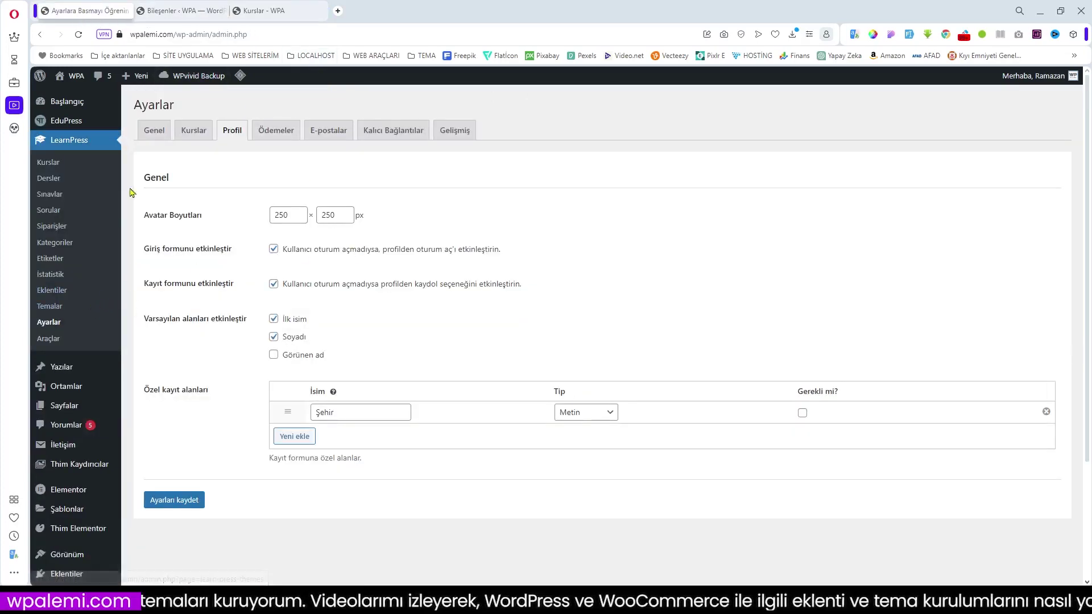
mouse_move(88, 466)
scroll(88, 466, "down", 3)
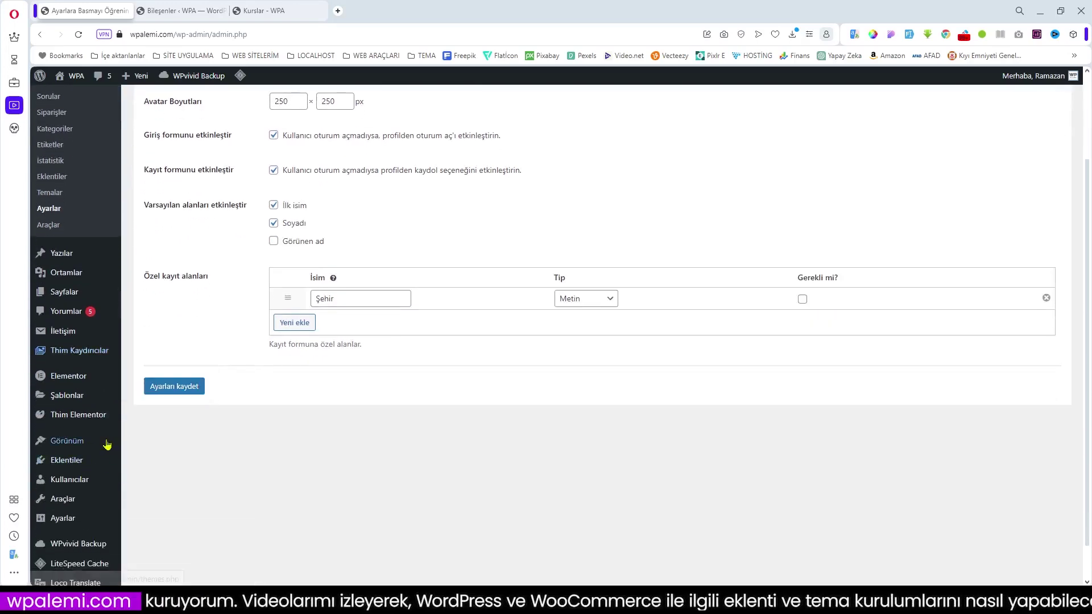
mouse_move(88, 518)
scroll(88, 518, "up", 3)
left_click(181, 10)
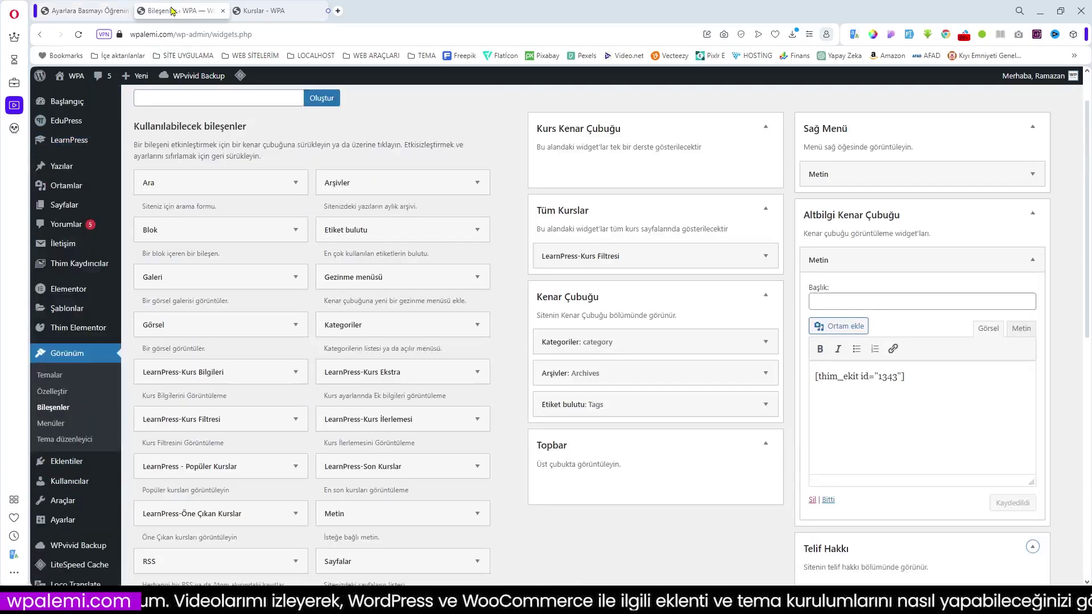
Step: Open the live site's home page from the Kurslar page and look it over from the header down to the footer
left_click(273, 12)
scroll(384, 213, "up", 2)
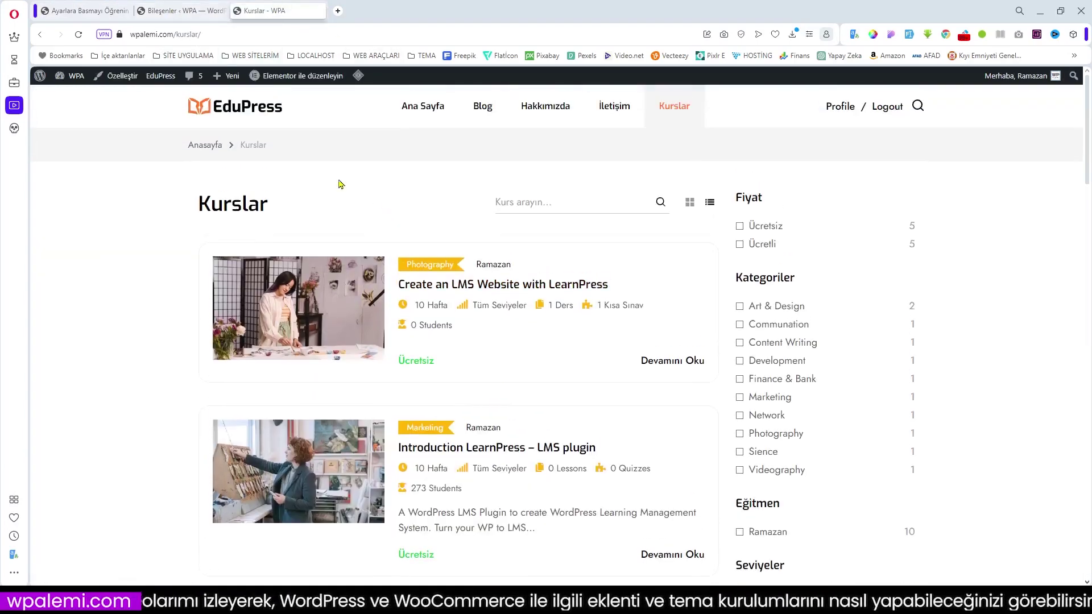
left_click(244, 113)
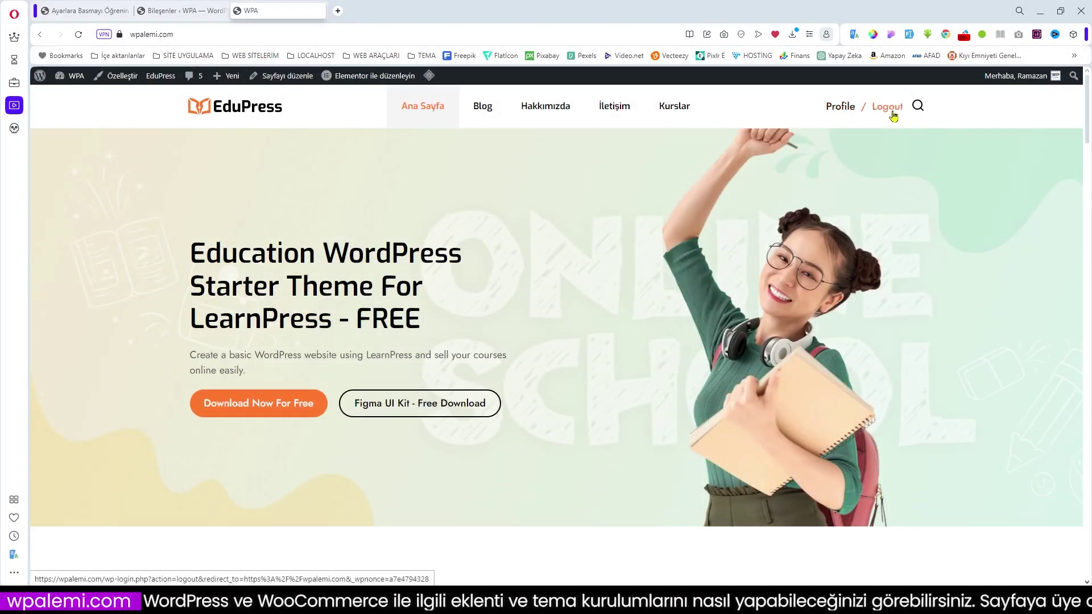
scroll(817, 203, "down", 3)
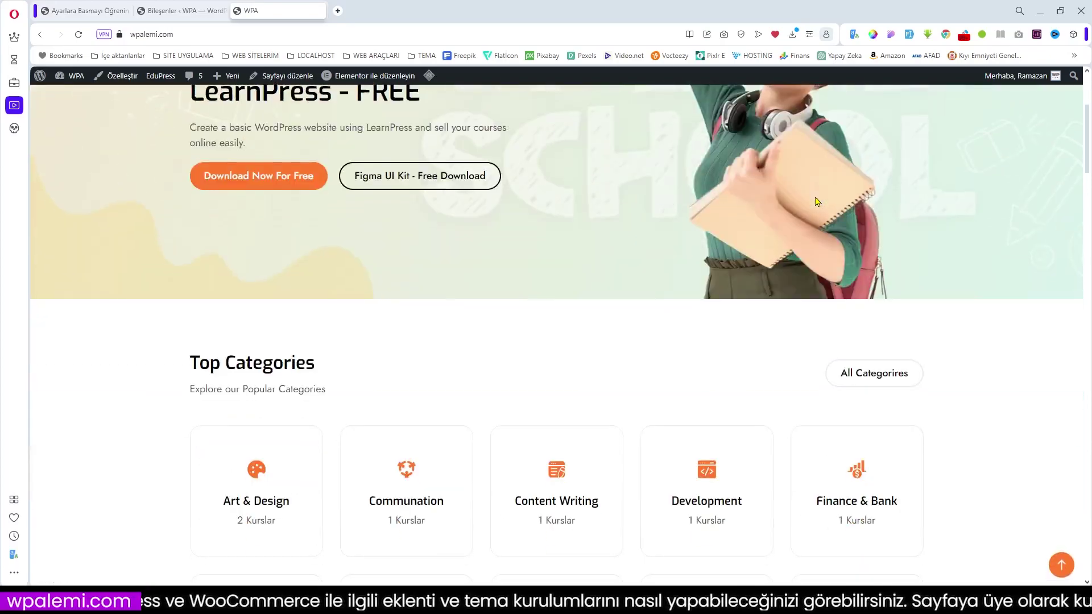
scroll(817, 202, "up", 3)
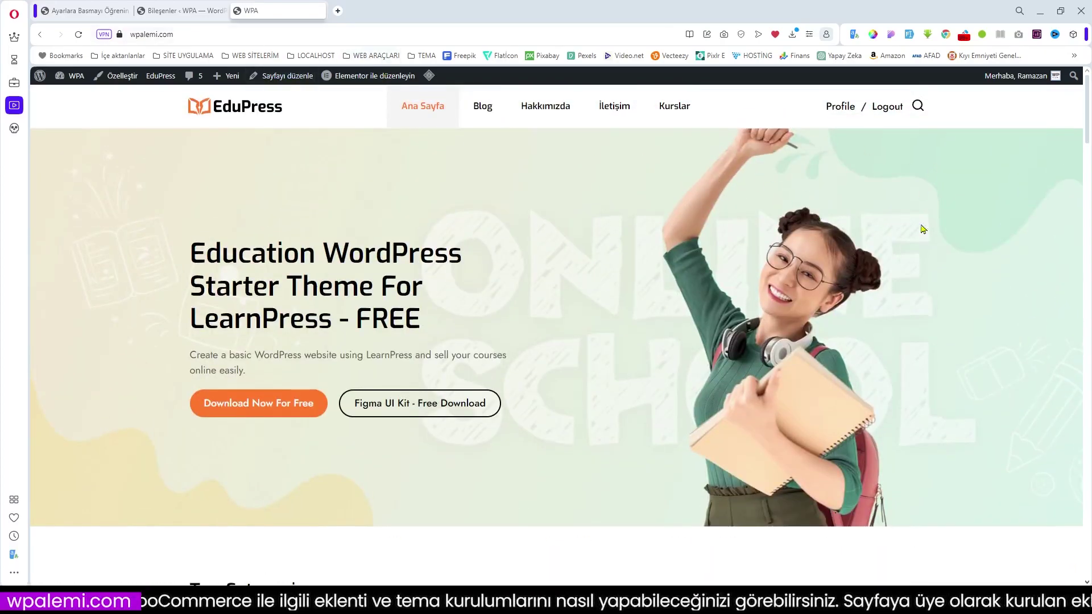
left_click_drag(1088, 125, 1087, 557)
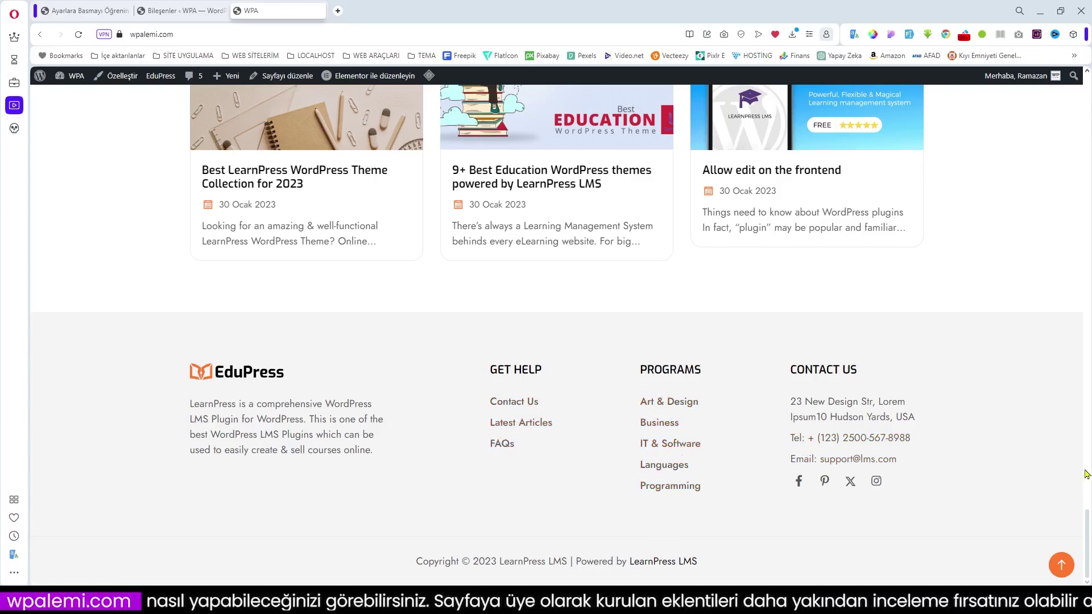
left_click_drag(1087, 534, 1088, 108)
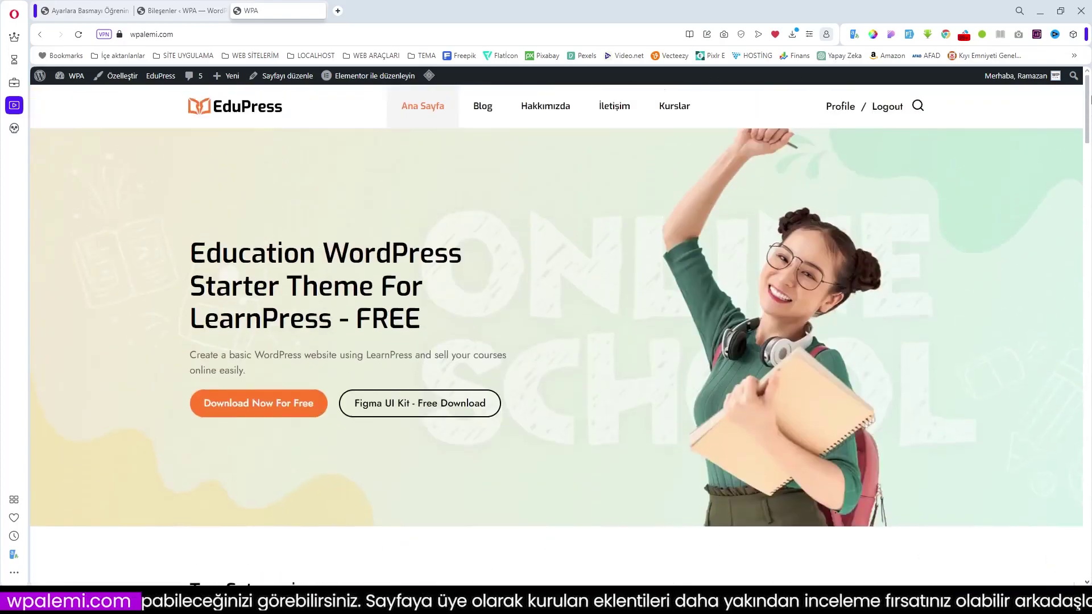
Step: Open the theme customizer and inspect the Metin widget in Sağ Menü and the Topbar widget area
left_click(181, 10)
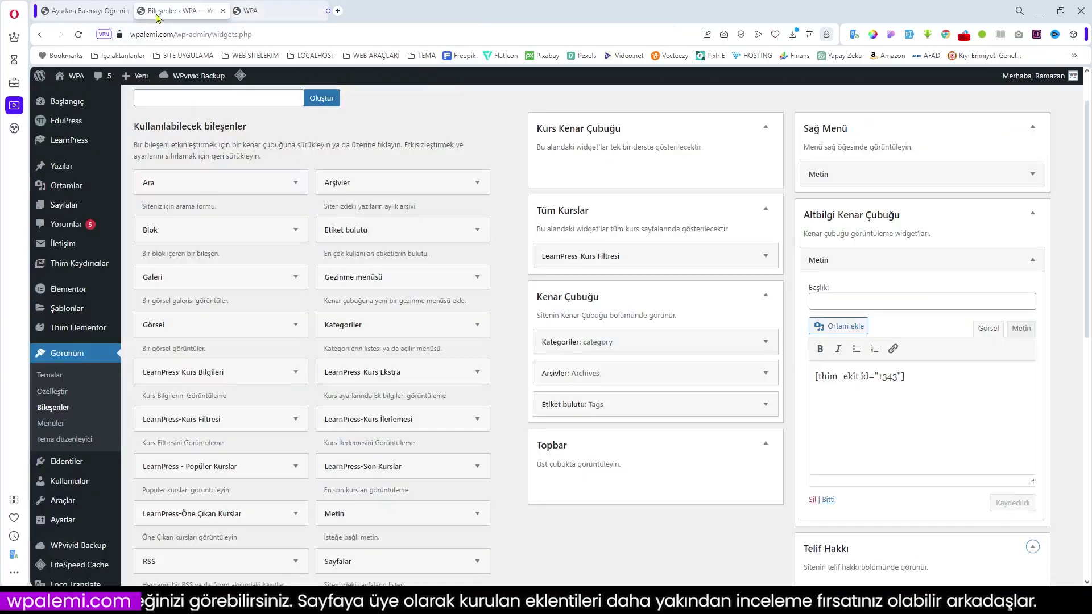
left_click(54, 391)
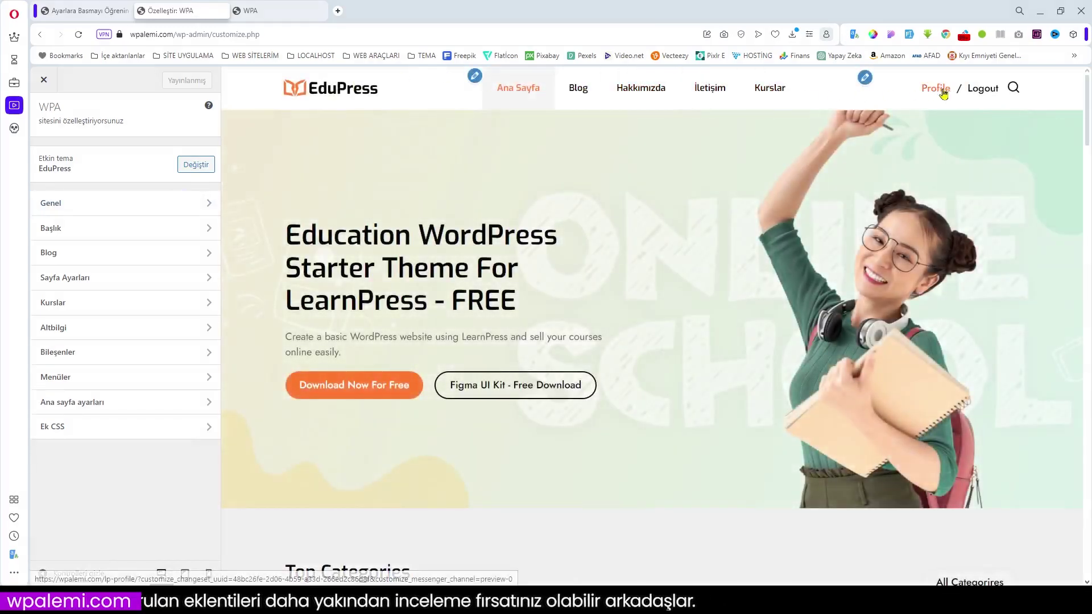
left_click(864, 80)
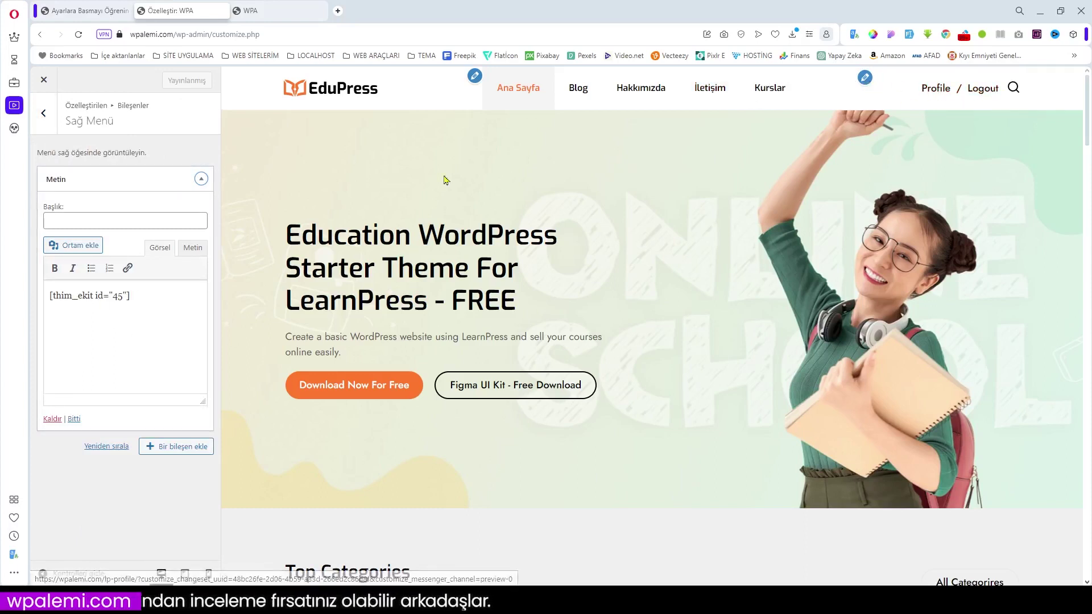
left_click(136, 314)
left_click(43, 113)
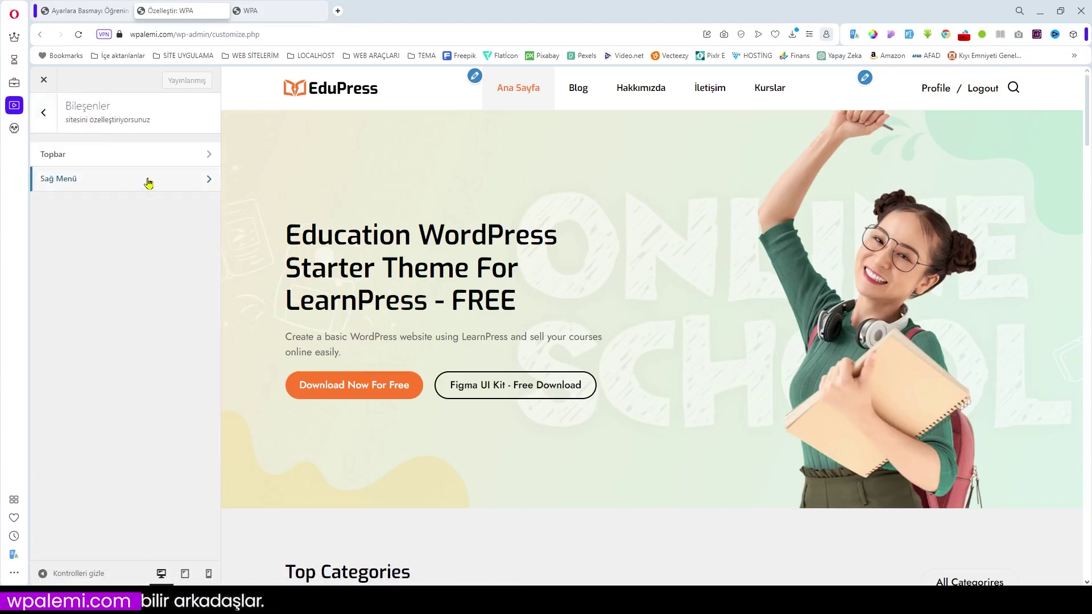
left_click(163, 154)
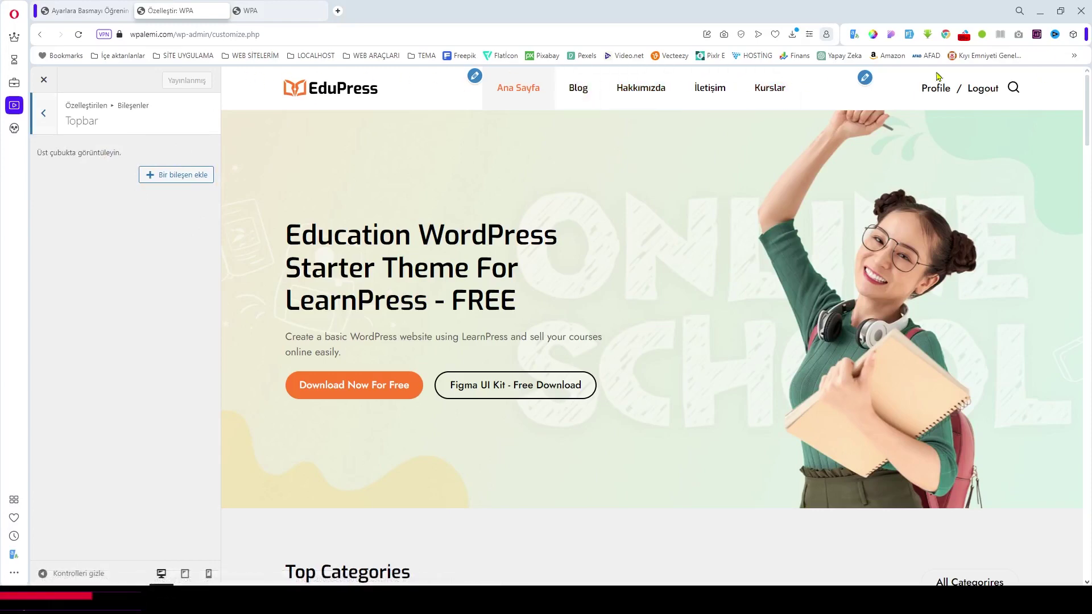
Step: Check the header on the localhost WPA EĞİTİM site's Profil page, request its Ana Sayfa, and return to the customizer
left_click(16, 83)
left_click(771, 10)
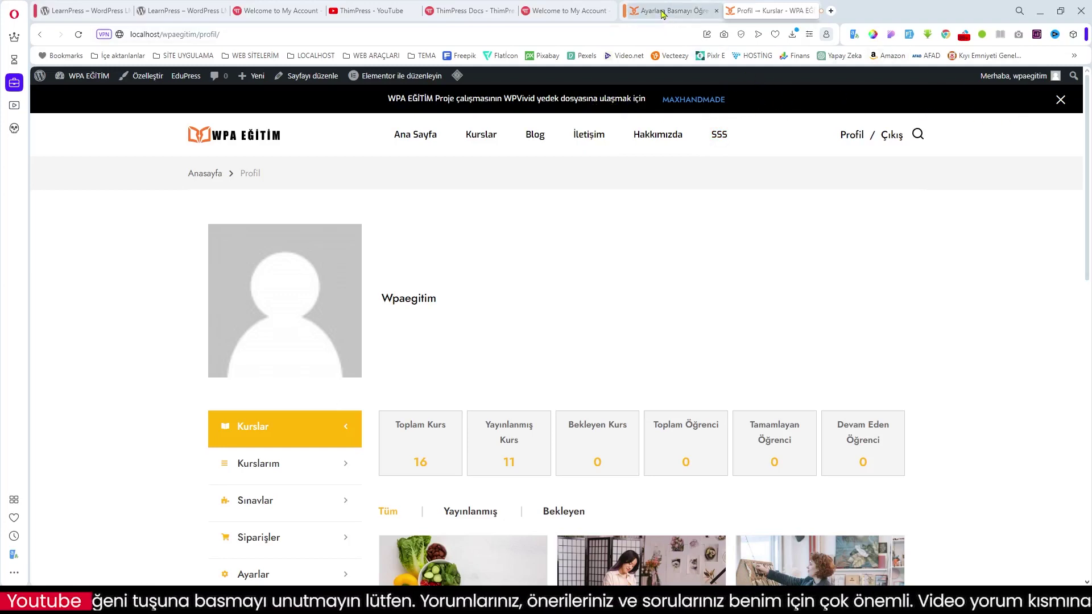
left_click(402, 139)
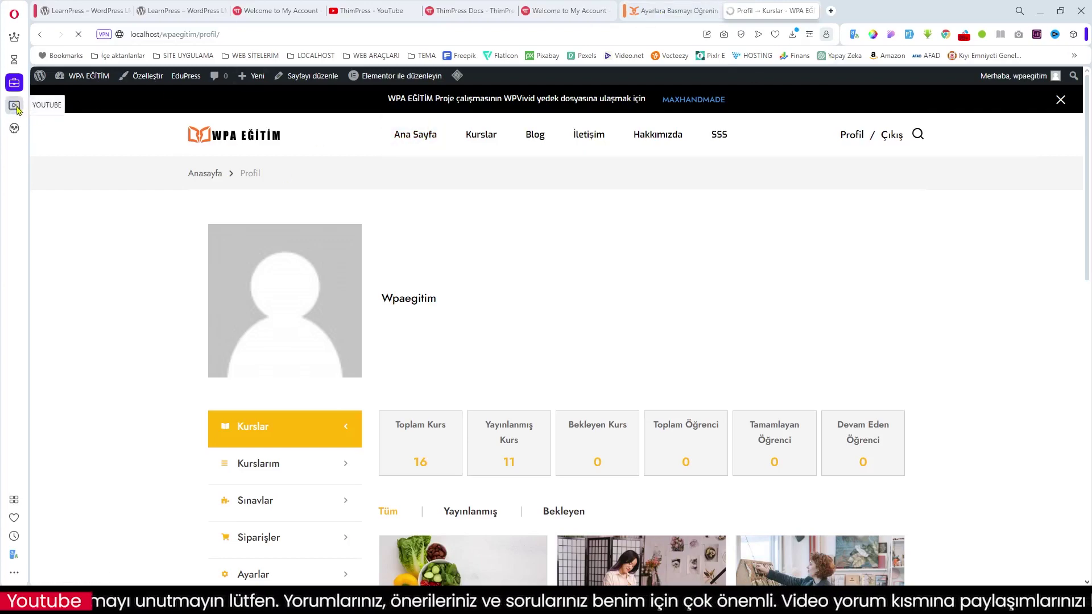
left_click(14, 105)
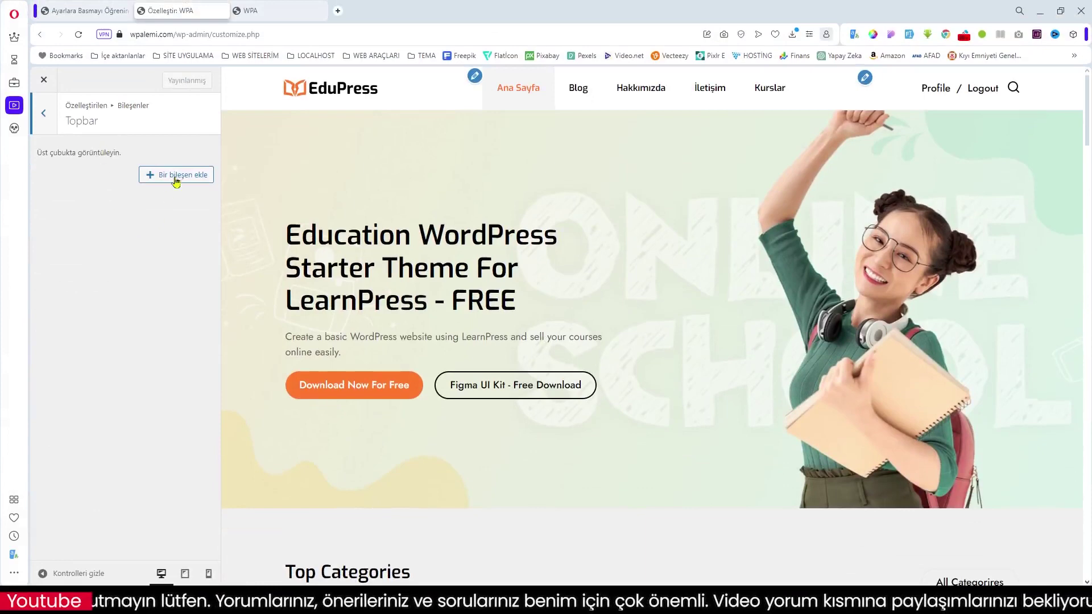
Step: Look through the full list of widgets that can be added to the Topbar area, and leave it without adding one
left_click(180, 178)
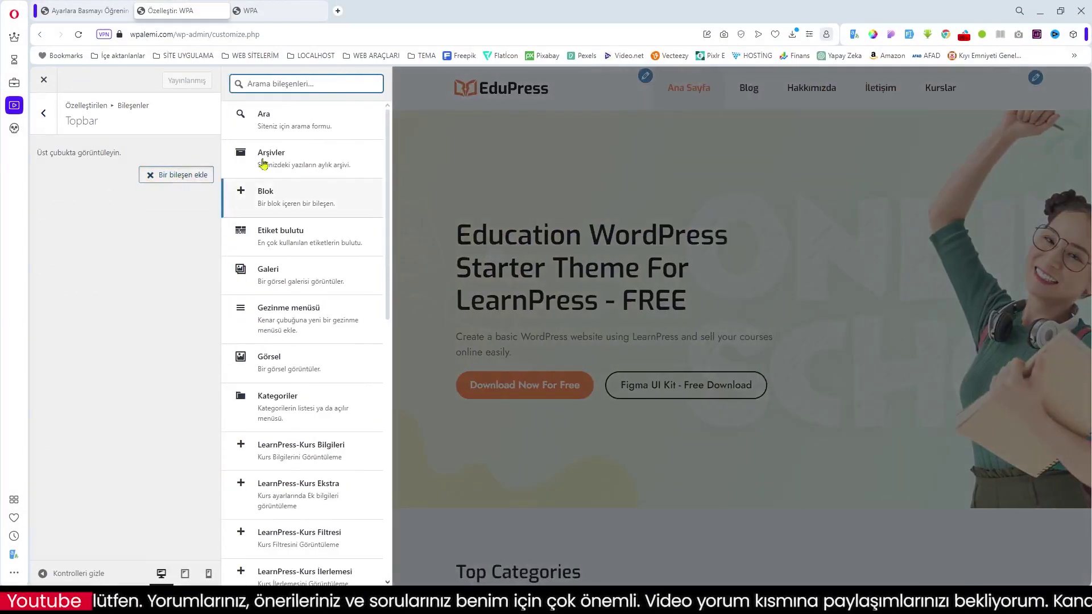
scroll(320, 286, "down", 2)
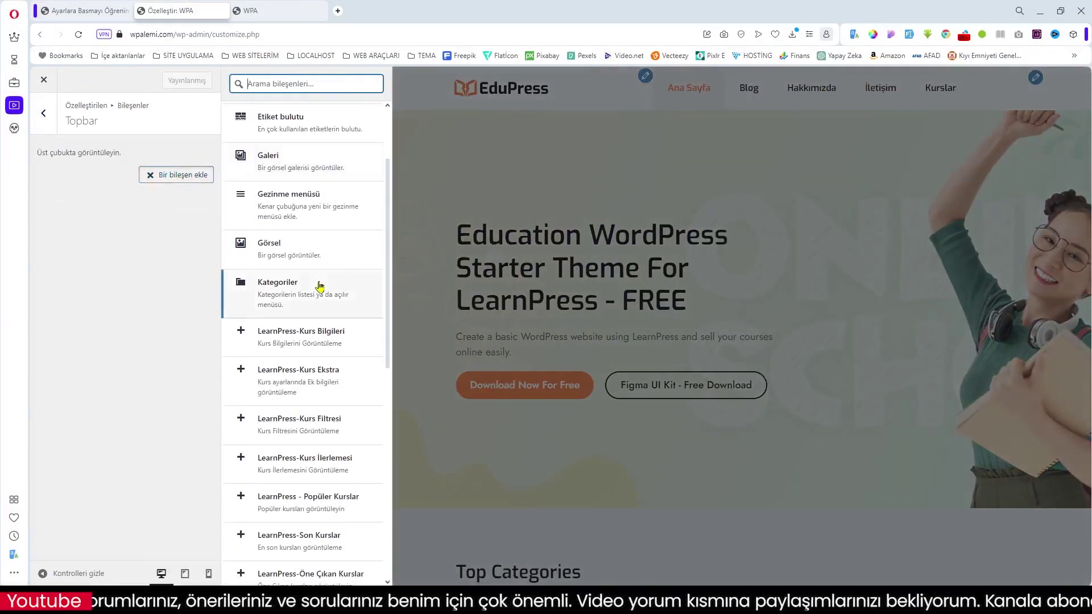
scroll(371, 319, "down", 2)
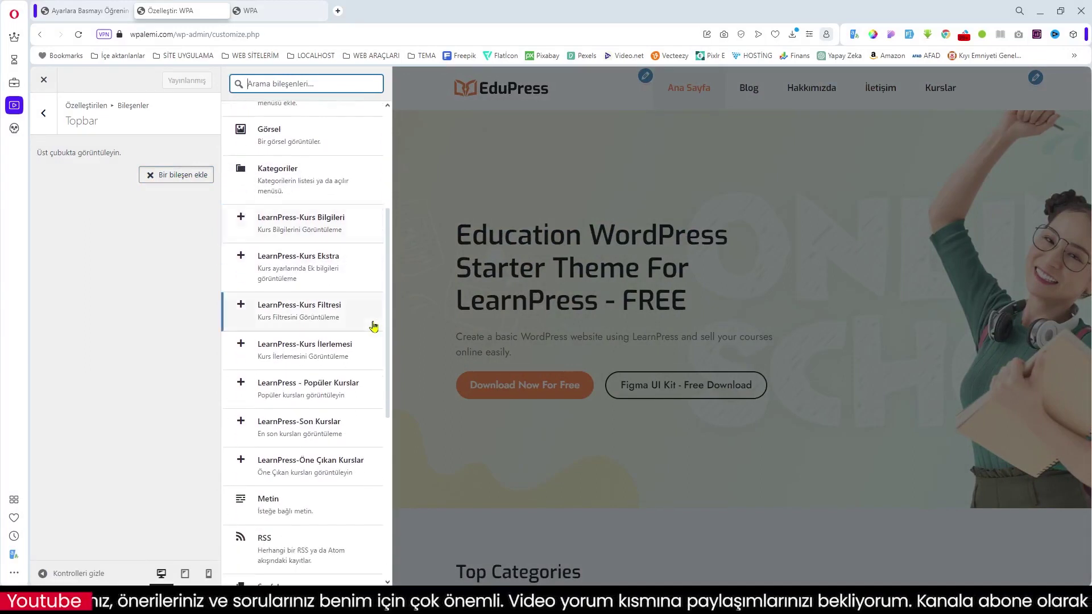
scroll(373, 326, "down", 4)
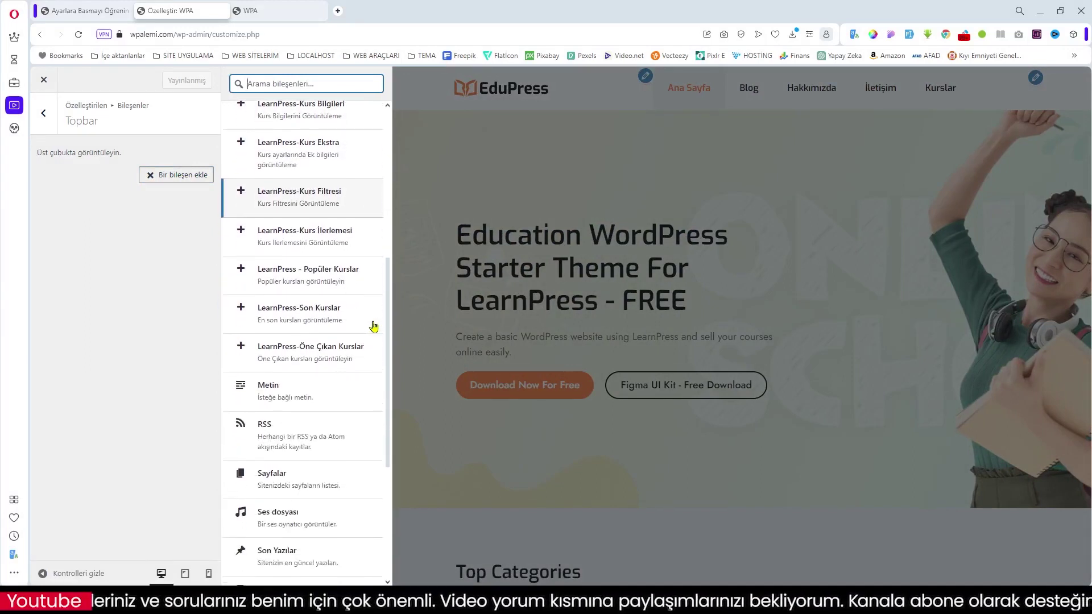
scroll(373, 326, "down", 3)
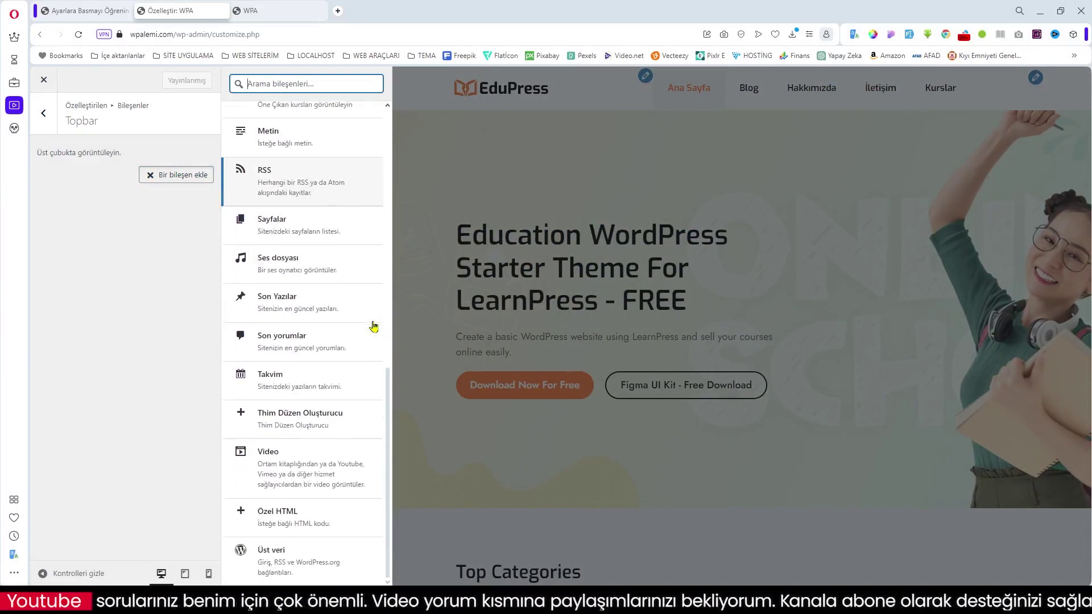
scroll(374, 325, "up", 9)
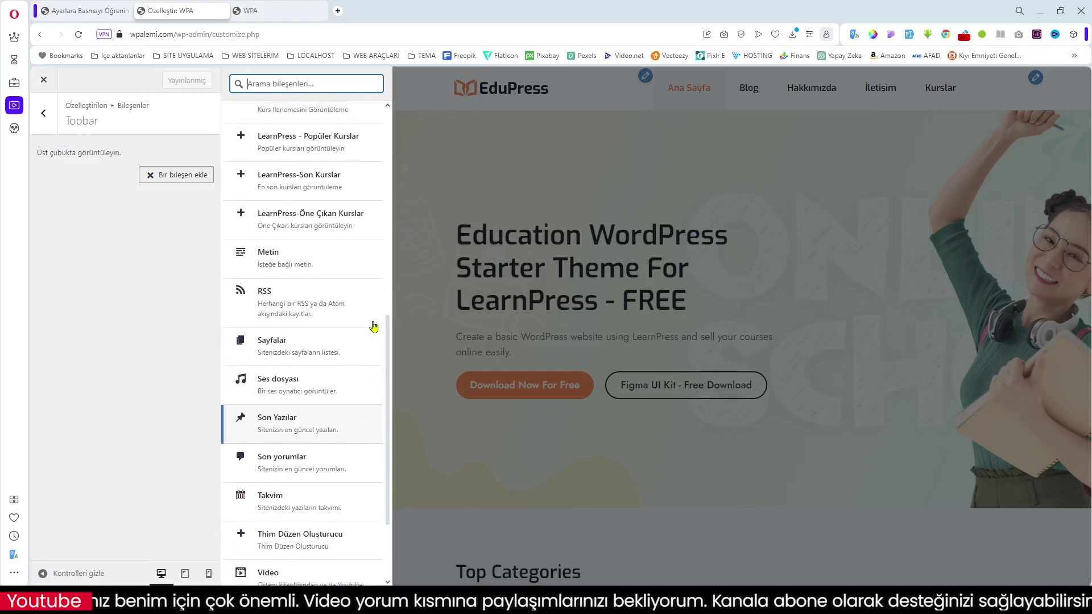
scroll(374, 326, "up", 2)
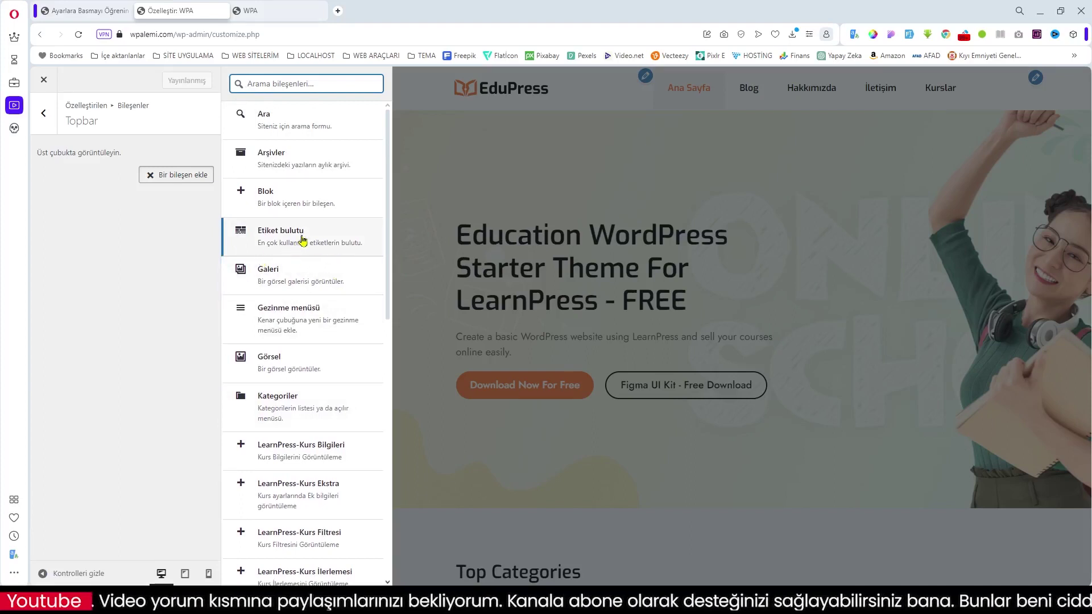
scroll(314, 282, "down", 4)
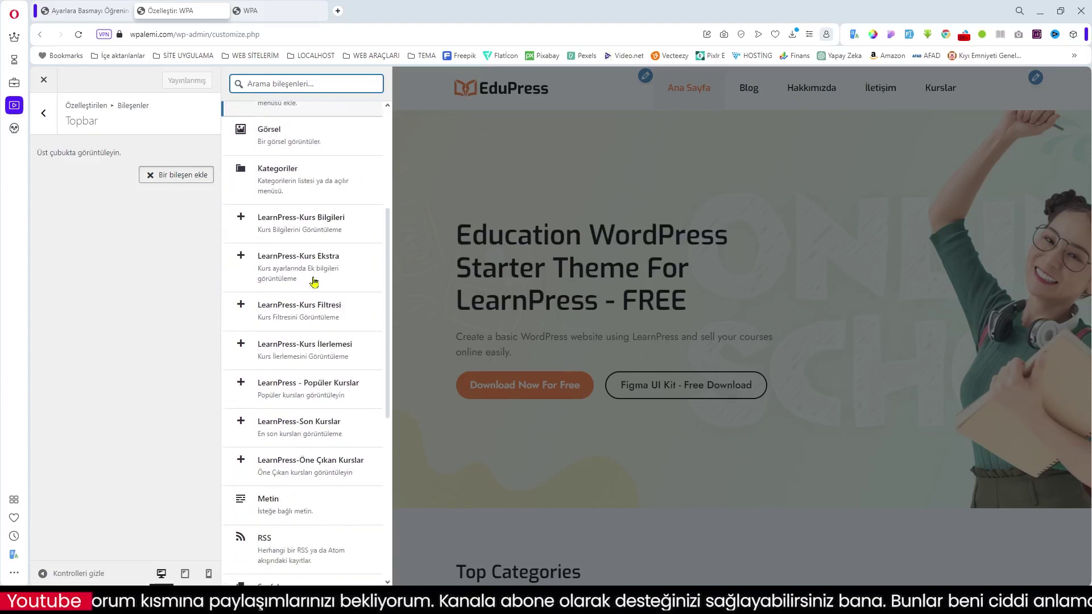
scroll(314, 282, "down", 3)
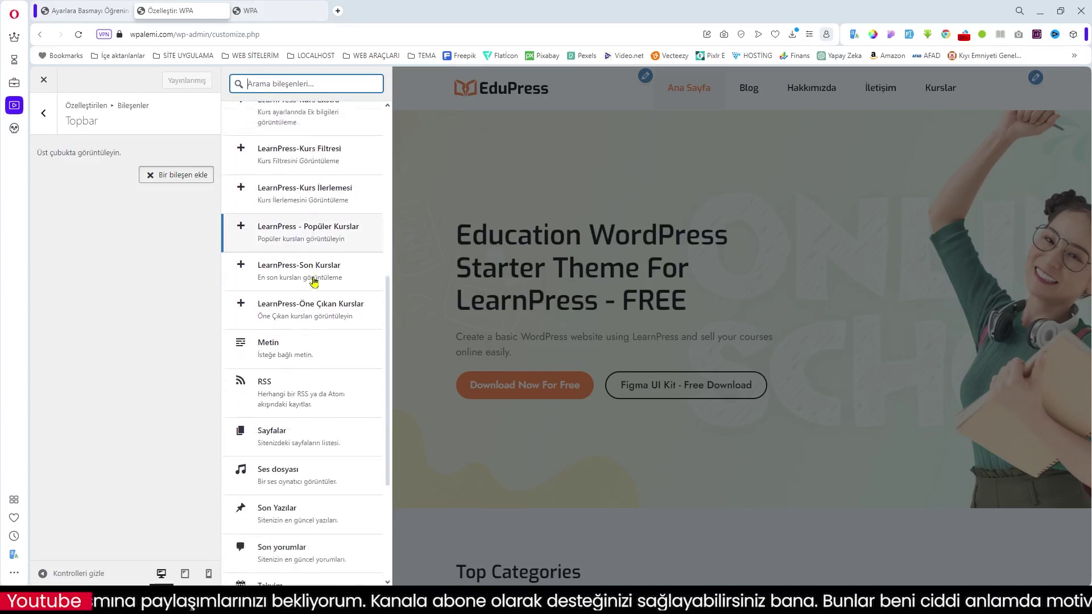
scroll(314, 282, "down", 1)
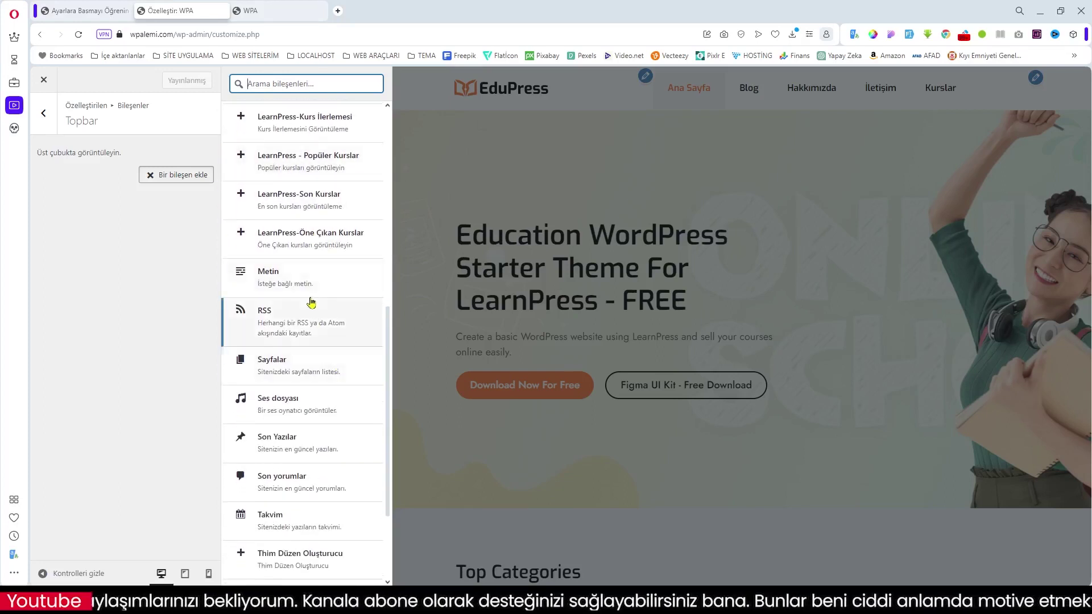
scroll(323, 284, "down", 2)
scroll(323, 282, "down", 1)
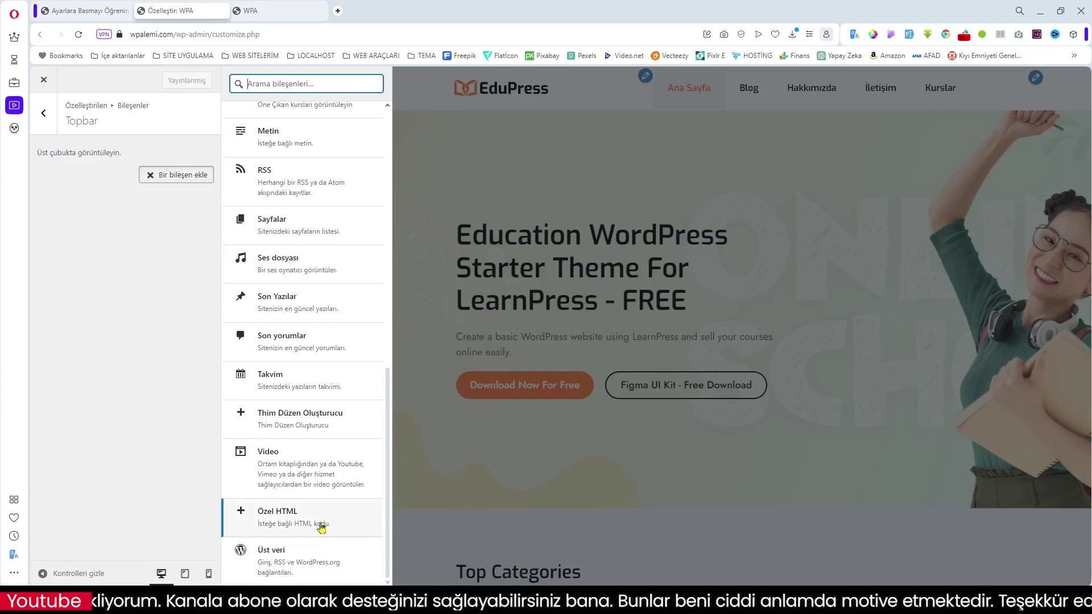
key("Escape")
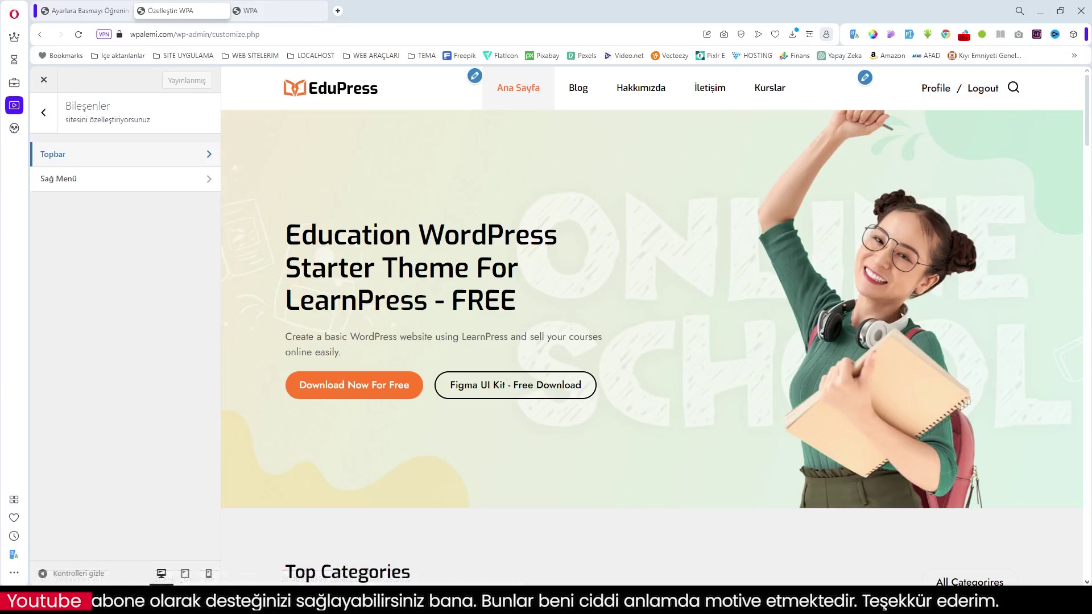
Step: Reload the live home page in the private browser window and open Register to examine the Giriş Yap and Kayıt Ol forms
mouse_move(659, 603)
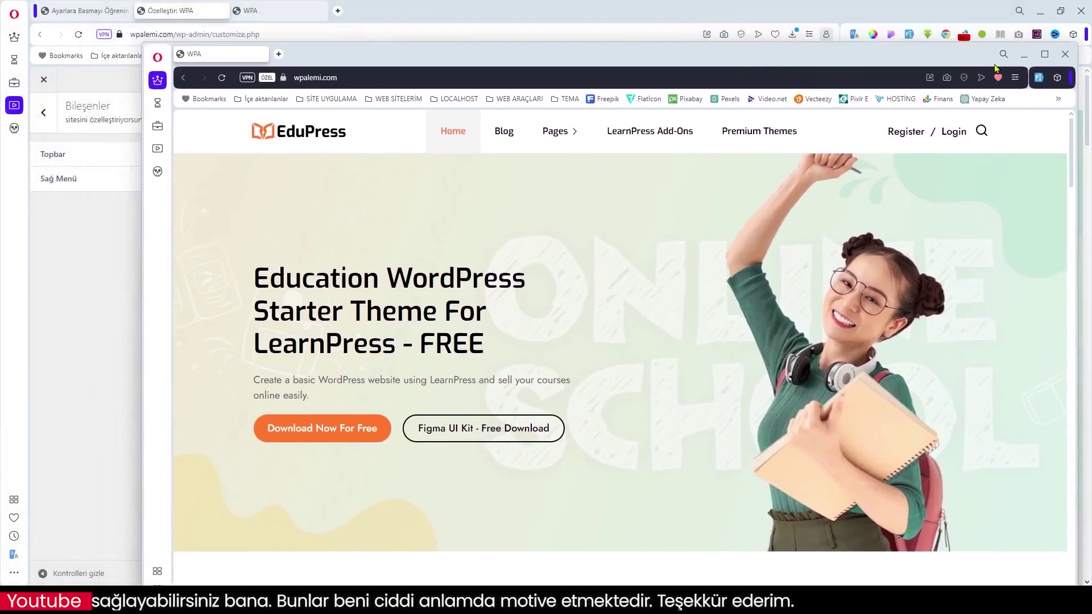
scroll(615, 282, "down", 9)
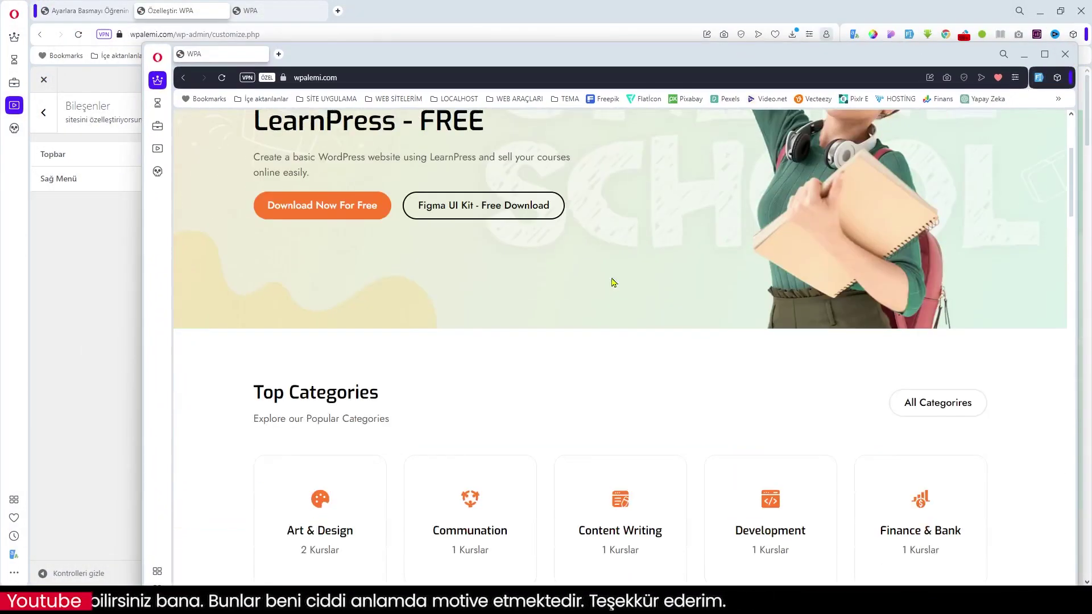
scroll(669, 359, "up", 9)
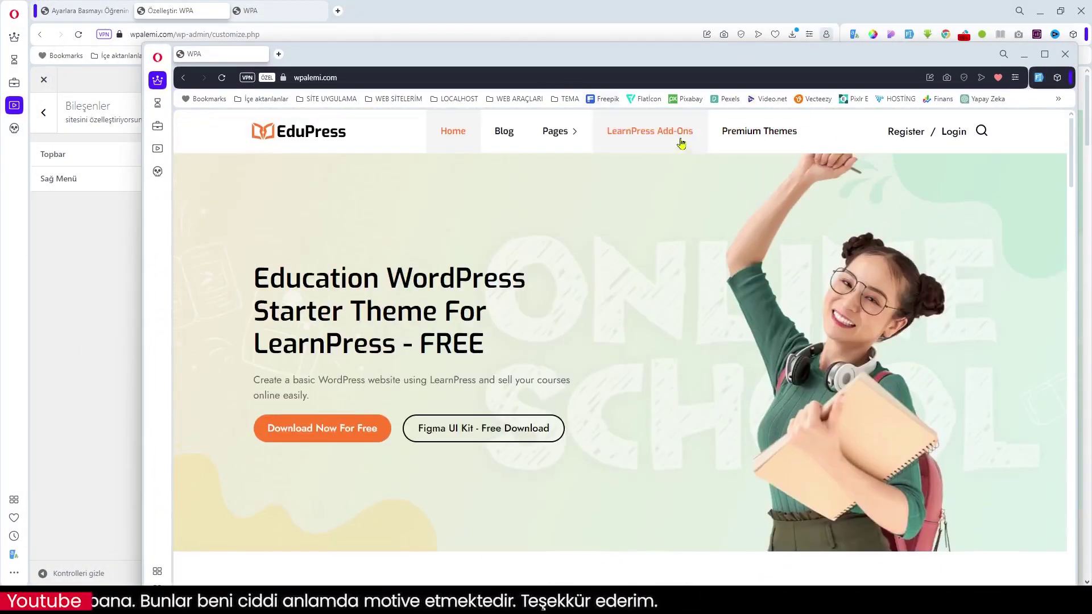
left_click(221, 77)
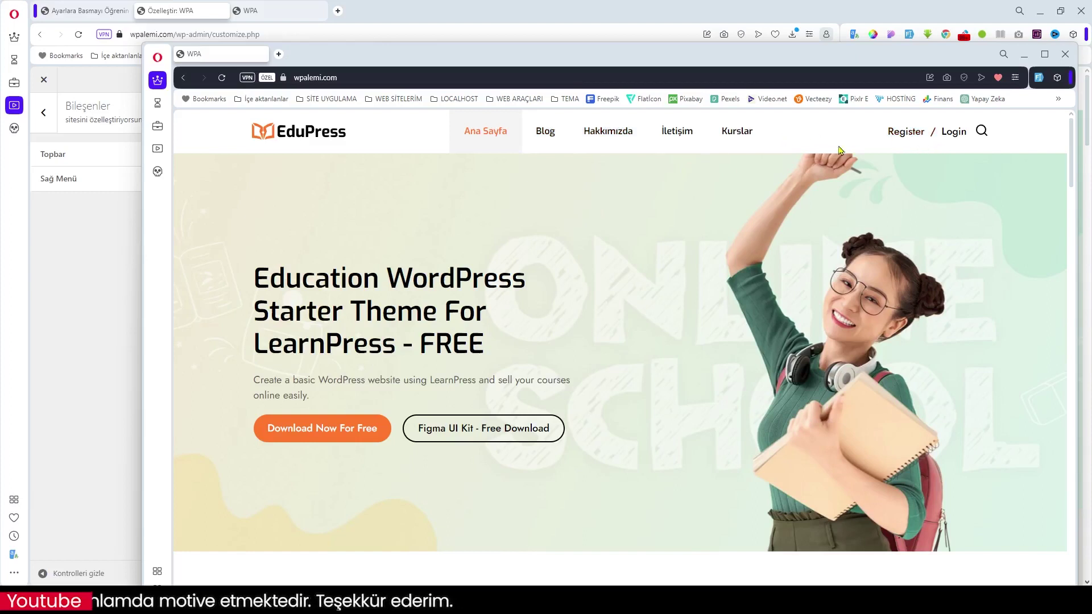
left_click(899, 137)
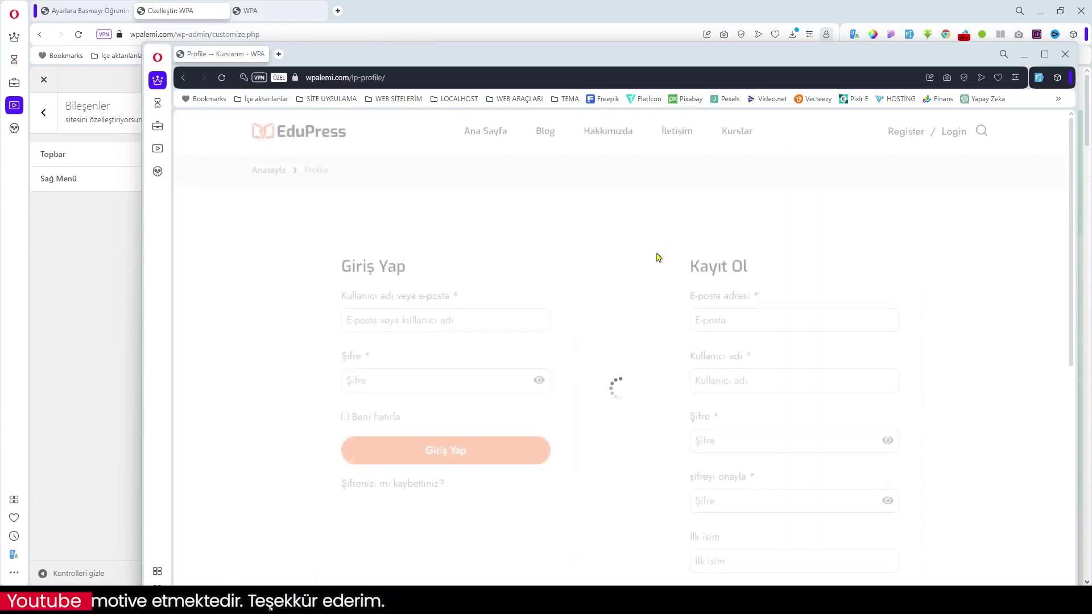
scroll(808, 268, "down", 1)
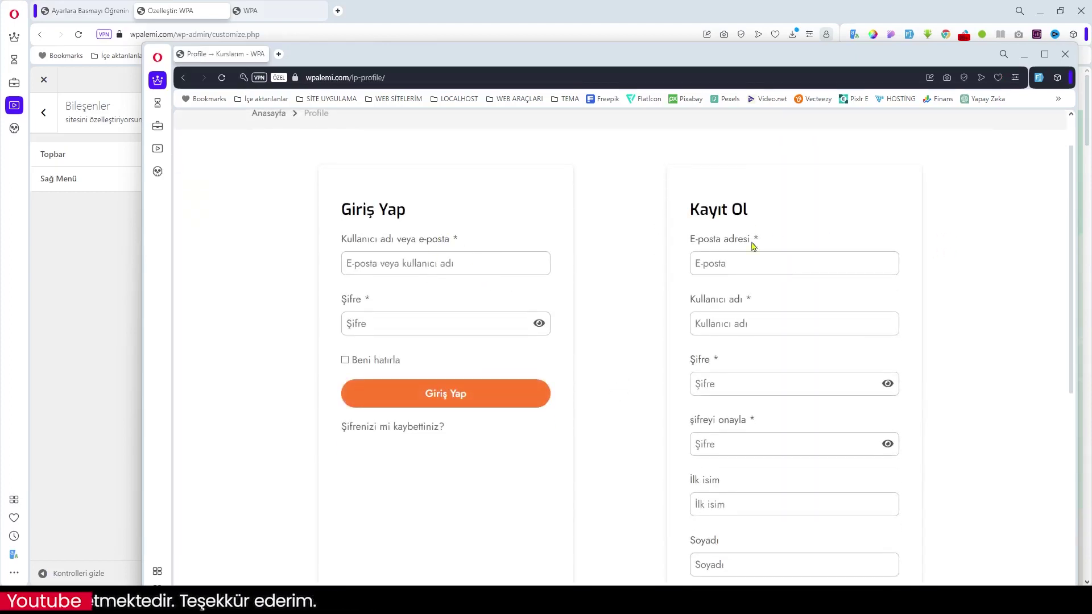
Step: Look through the fields of the Kayıt Ol form and mark the "Eğitmen olmak ister misiniz?" option
scroll(741, 293, "down", 2)
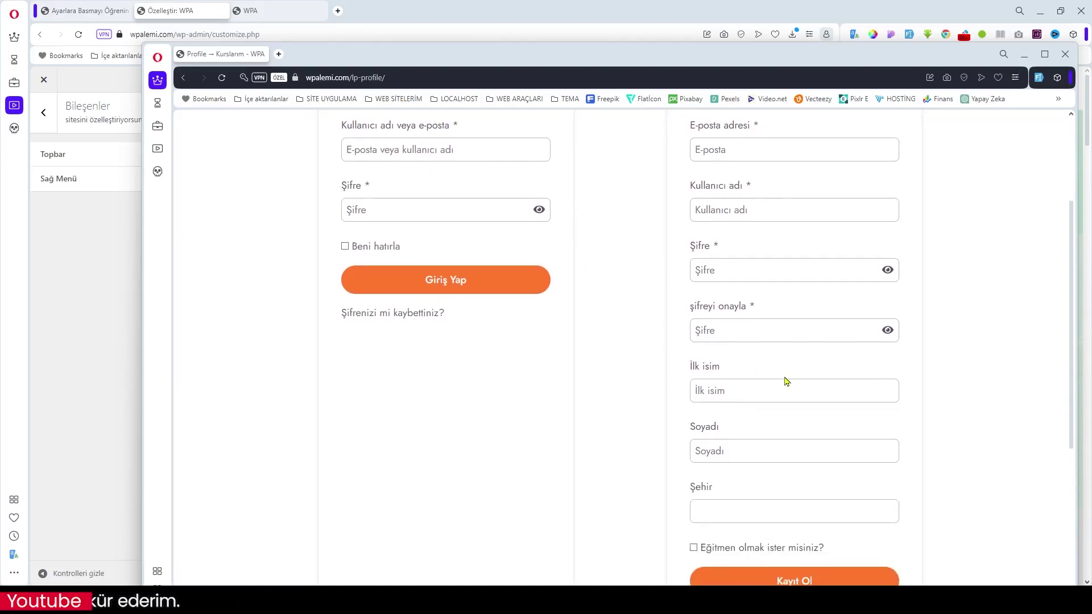
left_click(698, 392)
left_click(721, 451)
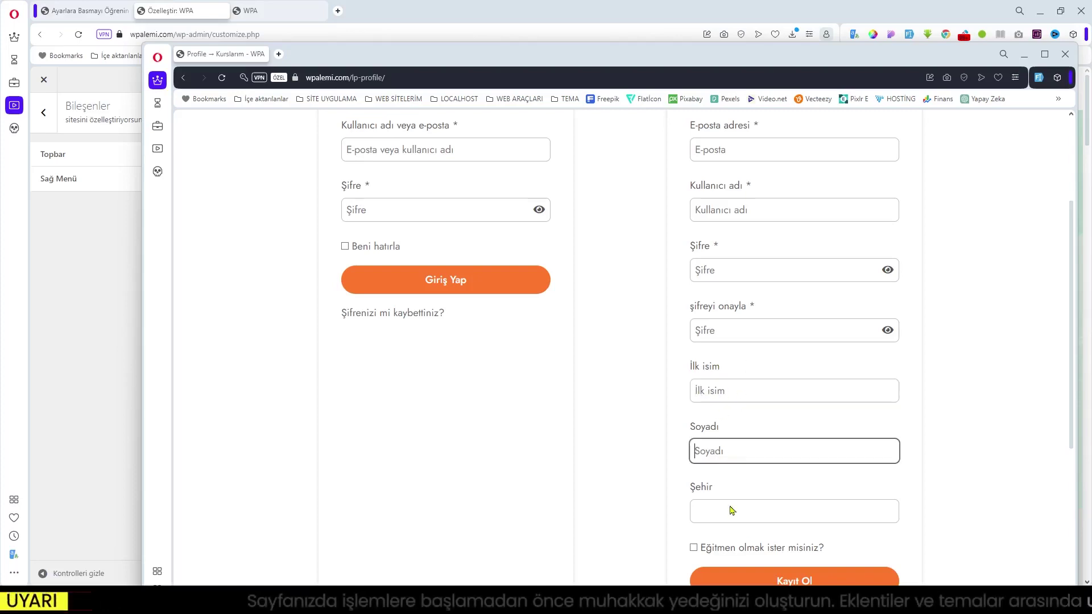
left_click(720, 510)
scroll(797, 517, "down", 2)
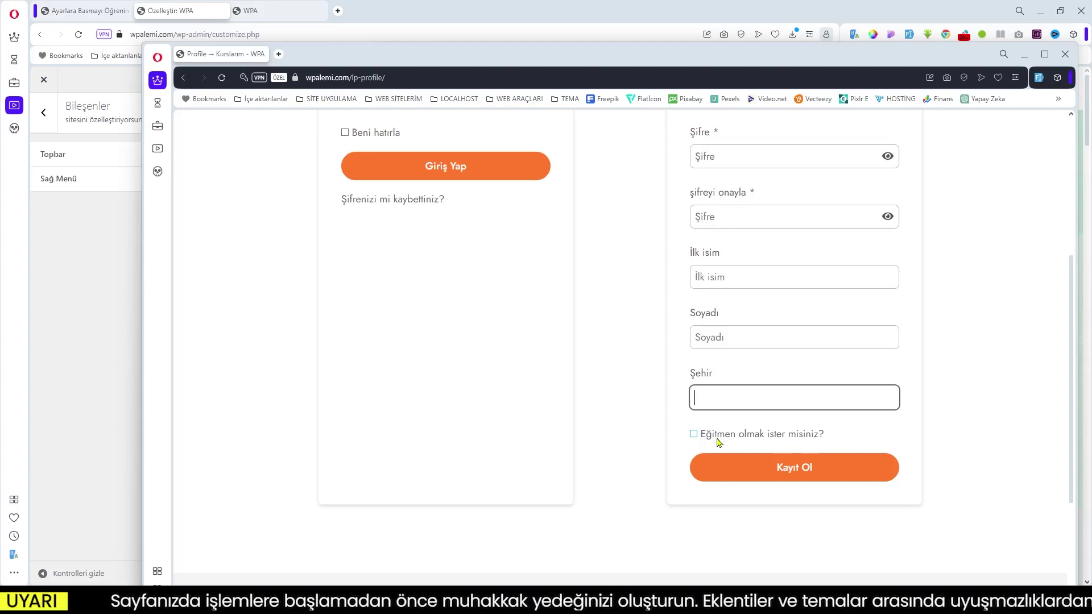
left_click(695, 436)
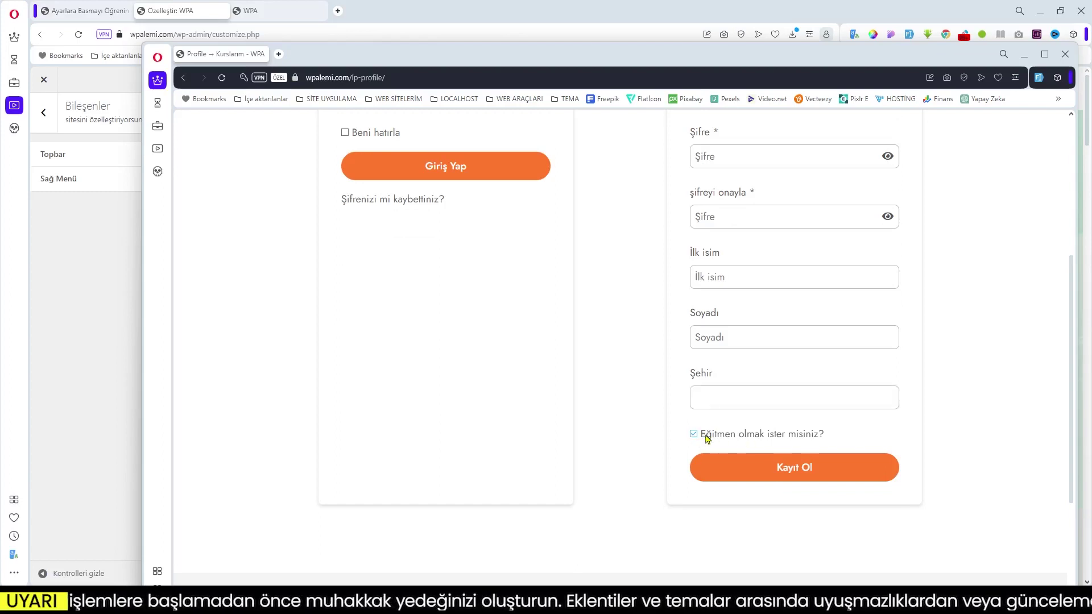
left_click(794, 466)
scroll(828, 413, "up", 2)
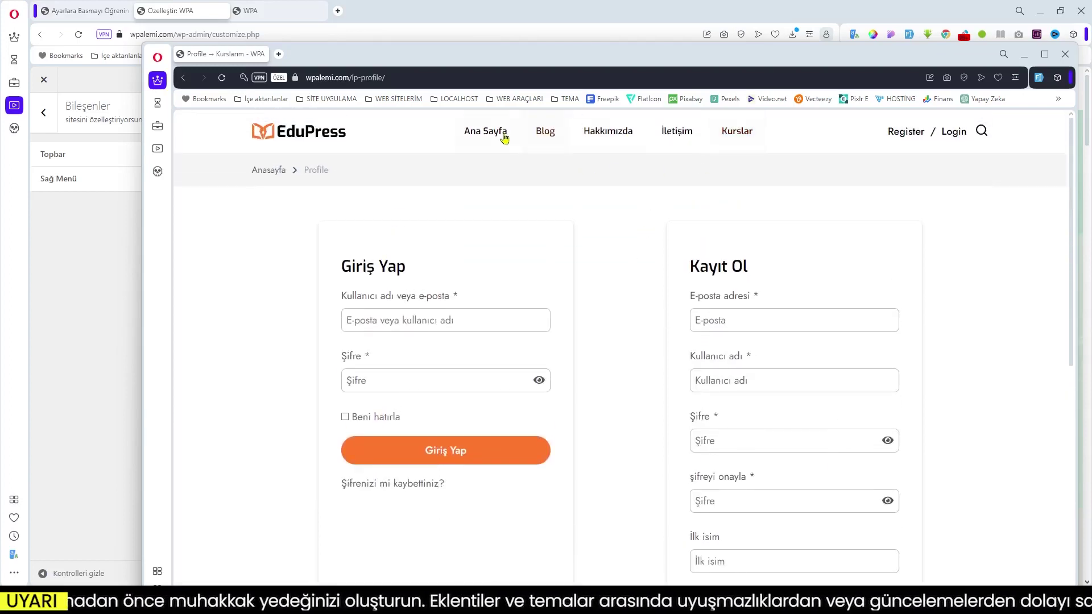
Step: Open Kurslar on the live site, view the Photography category, and open the "Create an LMS Website with LearnPress" course
left_click(735, 132)
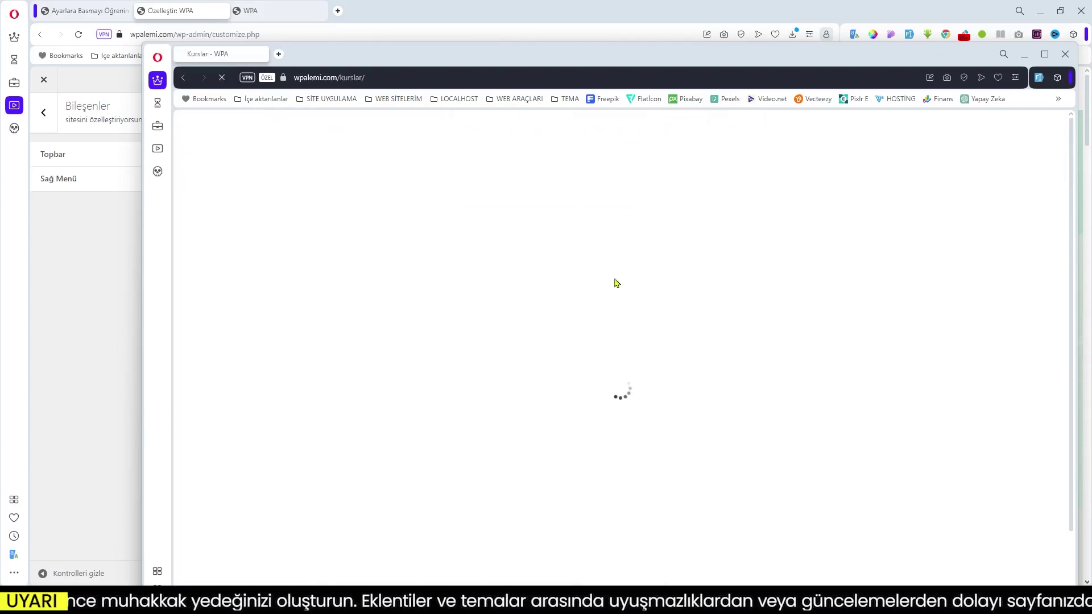
scroll(657, 245, "down", 3)
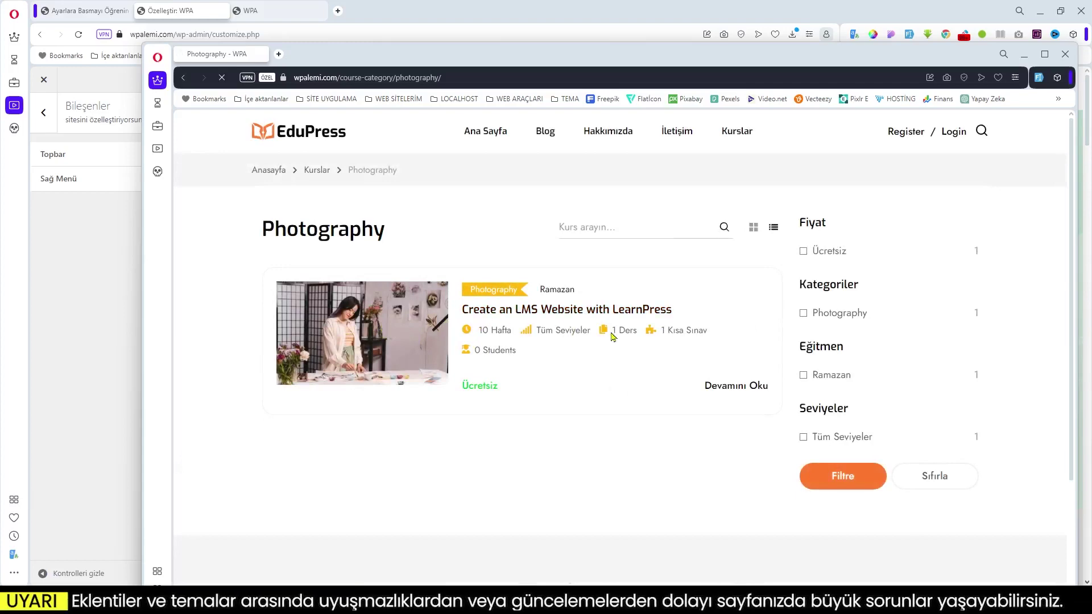
left_click(615, 336)
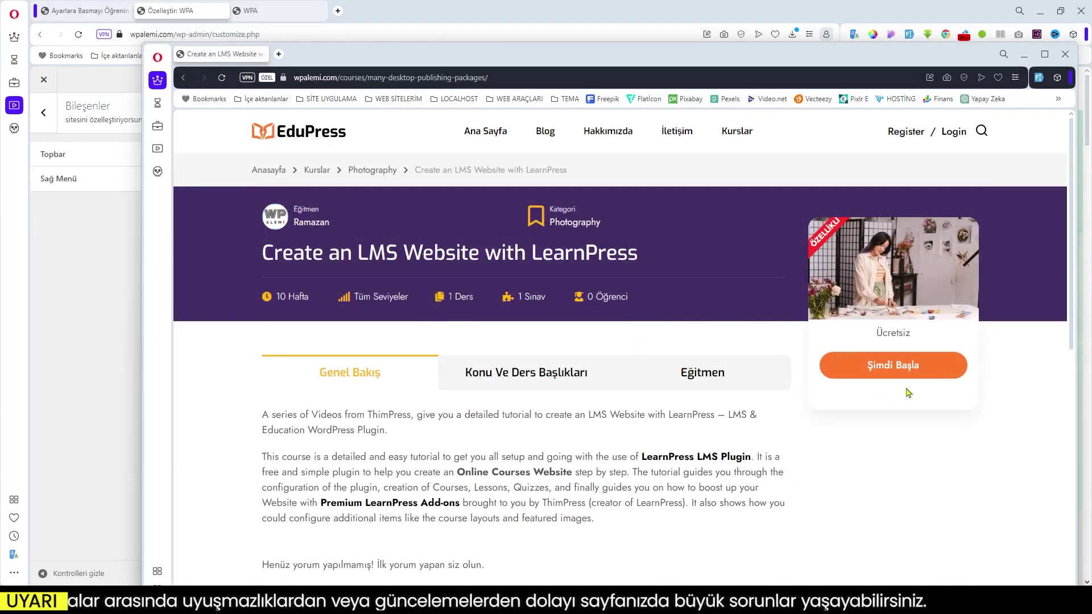
Step: View the course's Konu Ve Ders Başlıkları and Eğitmen sections, and return to Genel Bakış
scroll(751, 319, "down", 3)
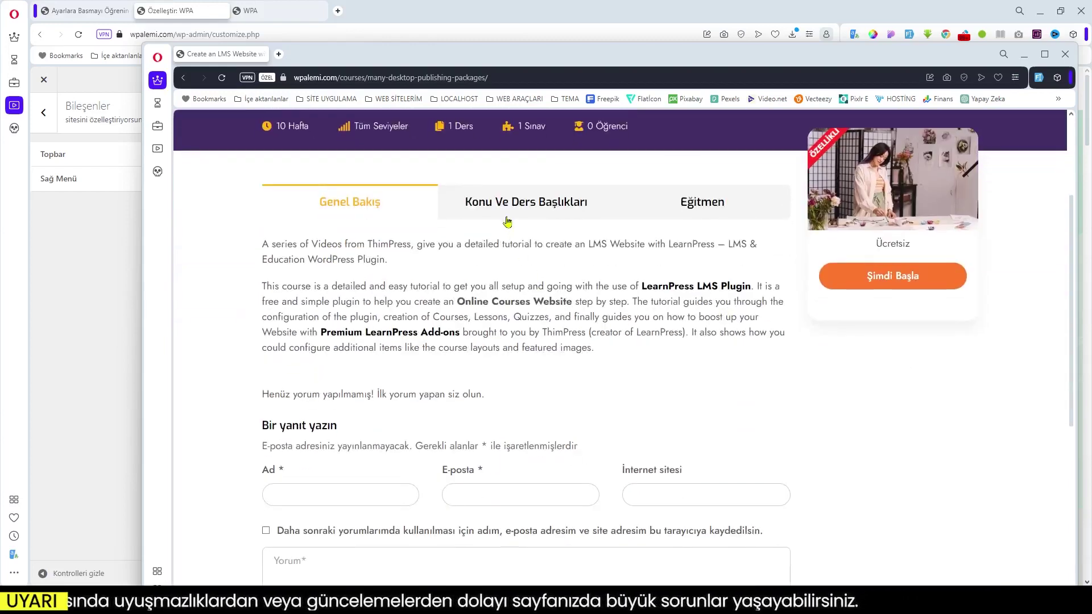
left_click(508, 221)
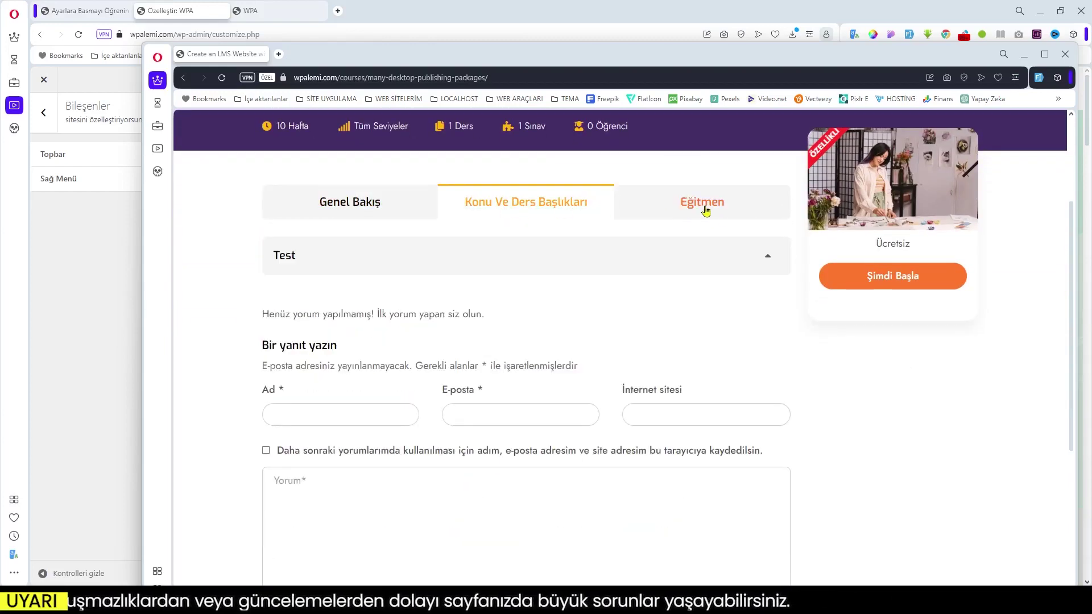
left_click(705, 211)
scroll(685, 316, "up", 3)
left_click(365, 378)
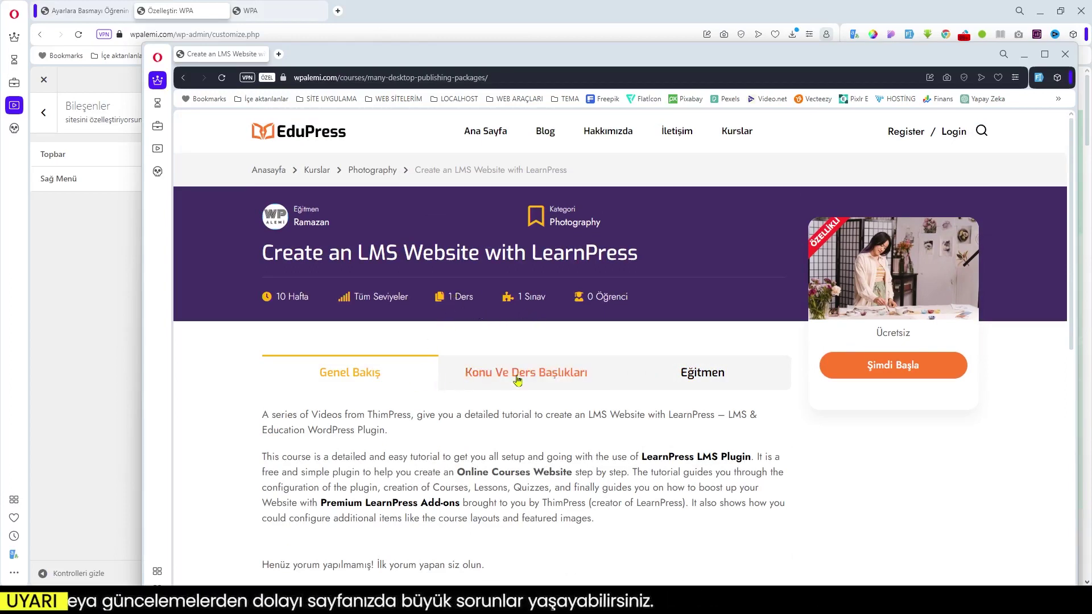
Step: Check the Test section under Konu Ve Ders Başlıkları, and look over the rest of the course page and its Genel Bakış text
scroll(518, 380, "down", 2)
left_click(520, 259)
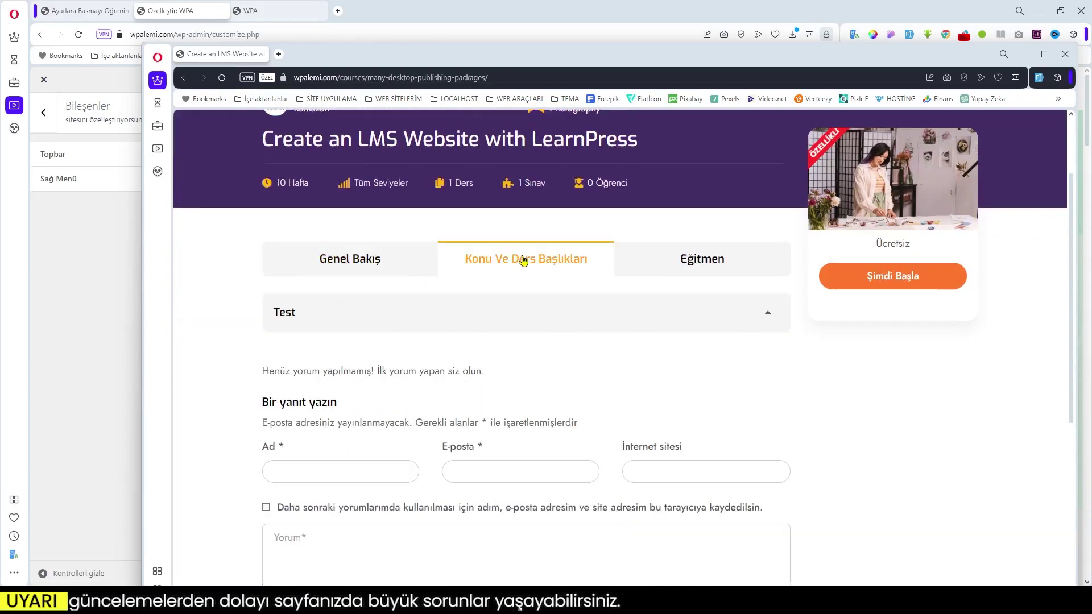
left_click(341, 315)
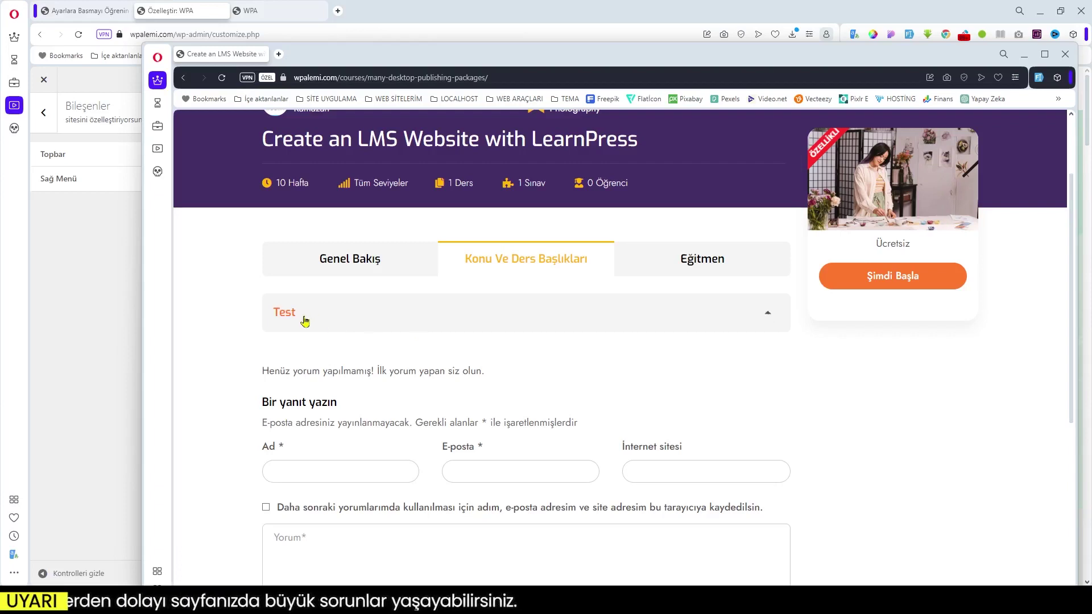
scroll(647, 356, "up", 2)
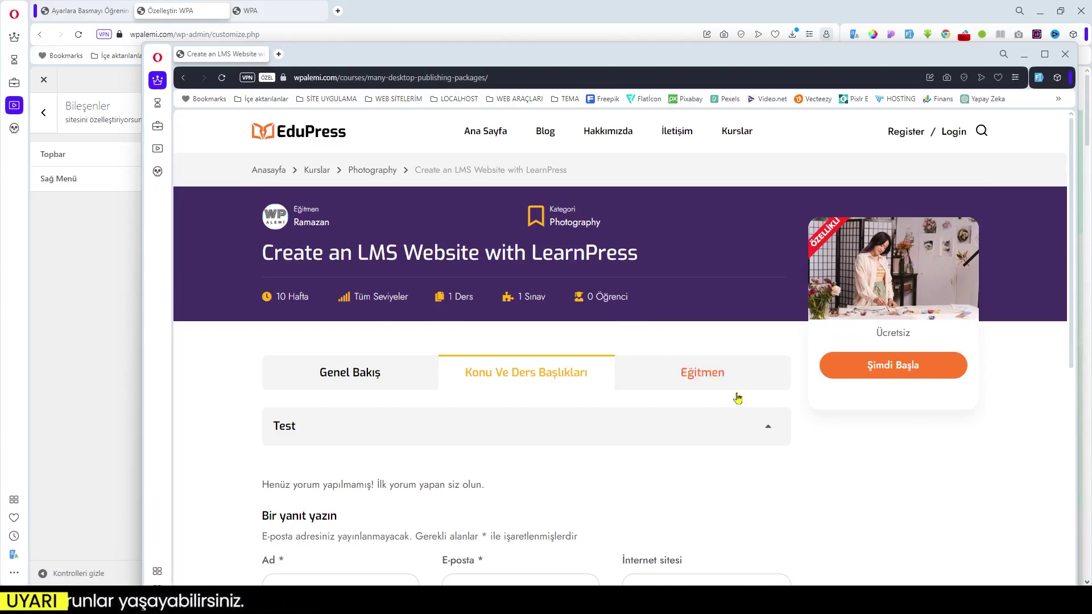
scroll(738, 398, "down", 6)
scroll(736, 414, "up", 5)
left_click(397, 317)
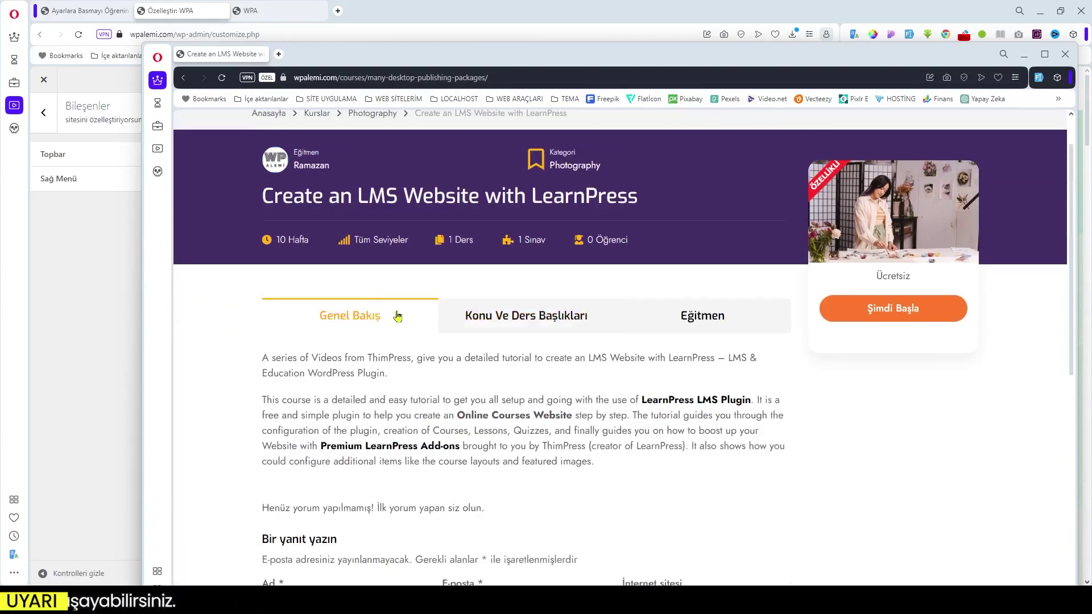
scroll(701, 370, "down", 3)
scroll(894, 344, "up", 3)
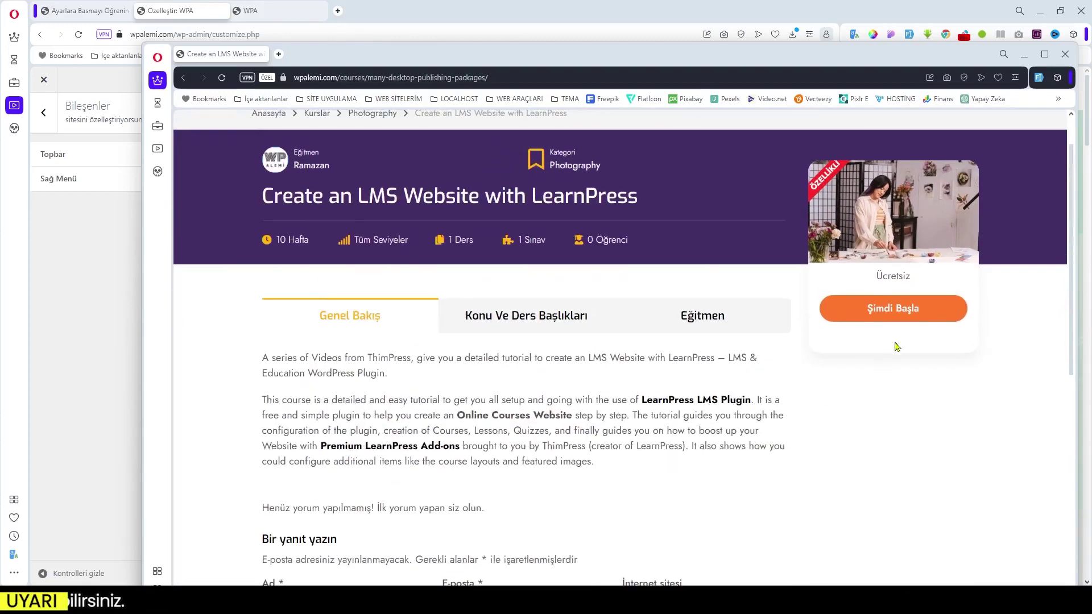
Step: Start the free course with Şimdi Başla and examine the login form and order summary on the Ödeme page
left_click(893, 309)
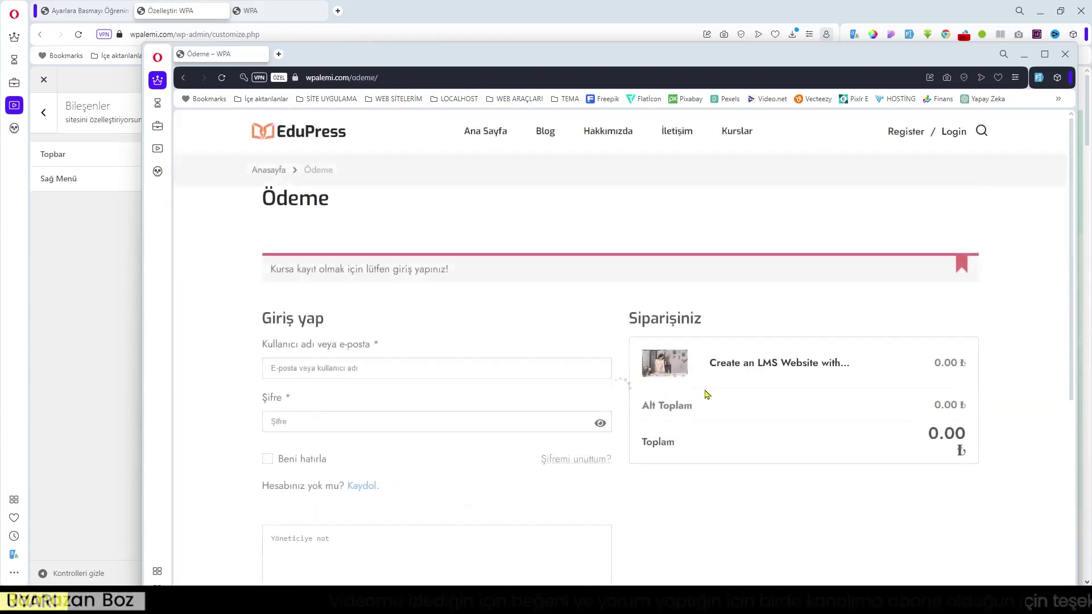
scroll(489, 361, "down", 2)
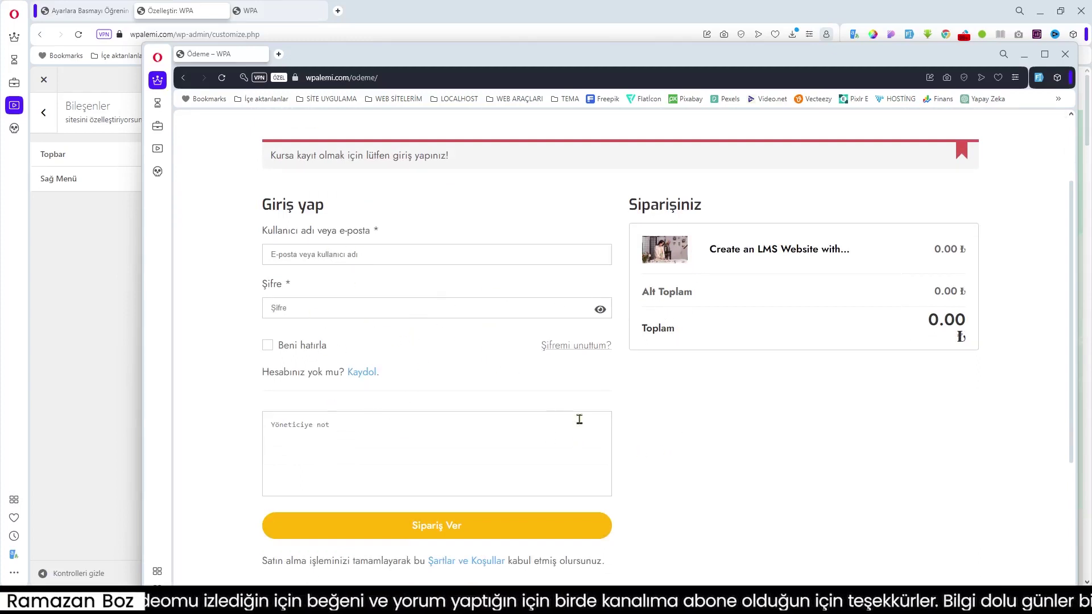
scroll(578, 413, "down", 1)
scroll(586, 411, "up", 3)
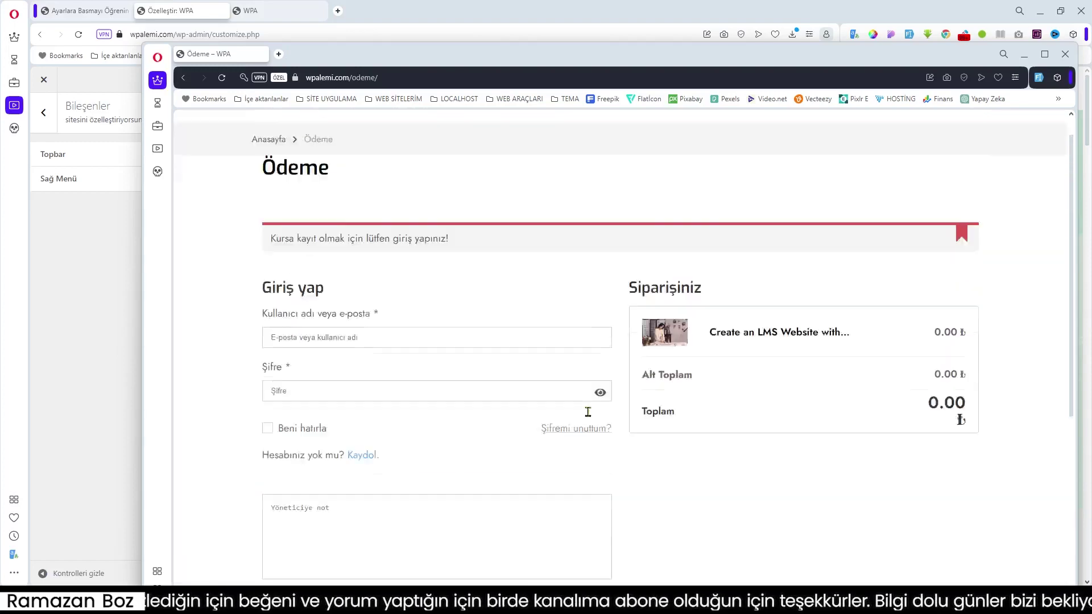
scroll(588, 412, "up", 1)
Step: Return to the live home page, look over its Featured Courses, and switch back to the WordPress admin window
left_click(269, 166)
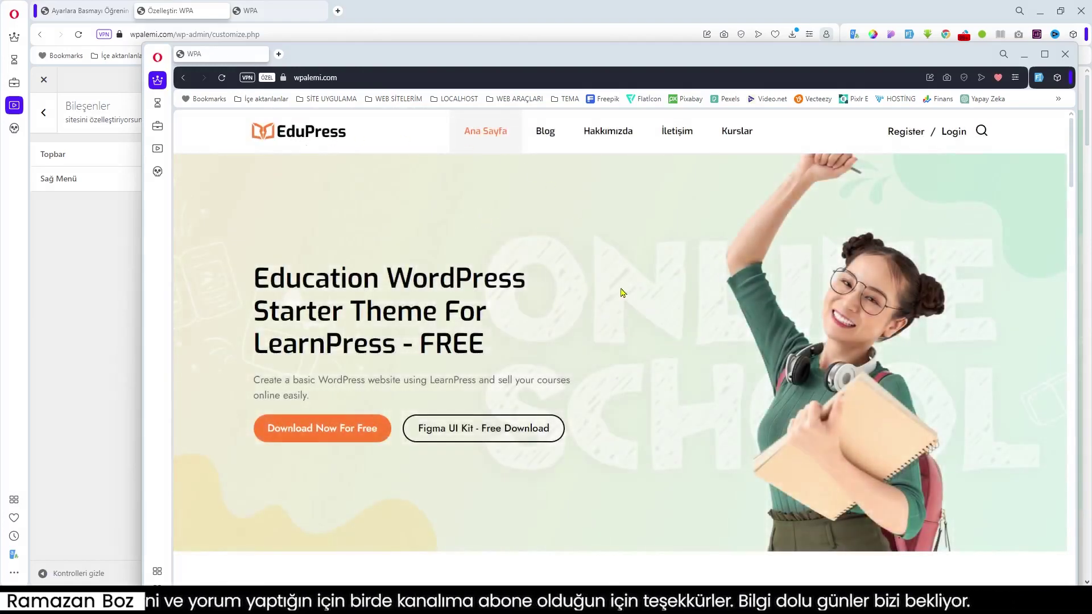
scroll(623, 293, "down", 8)
scroll(743, 356, "down", 6)
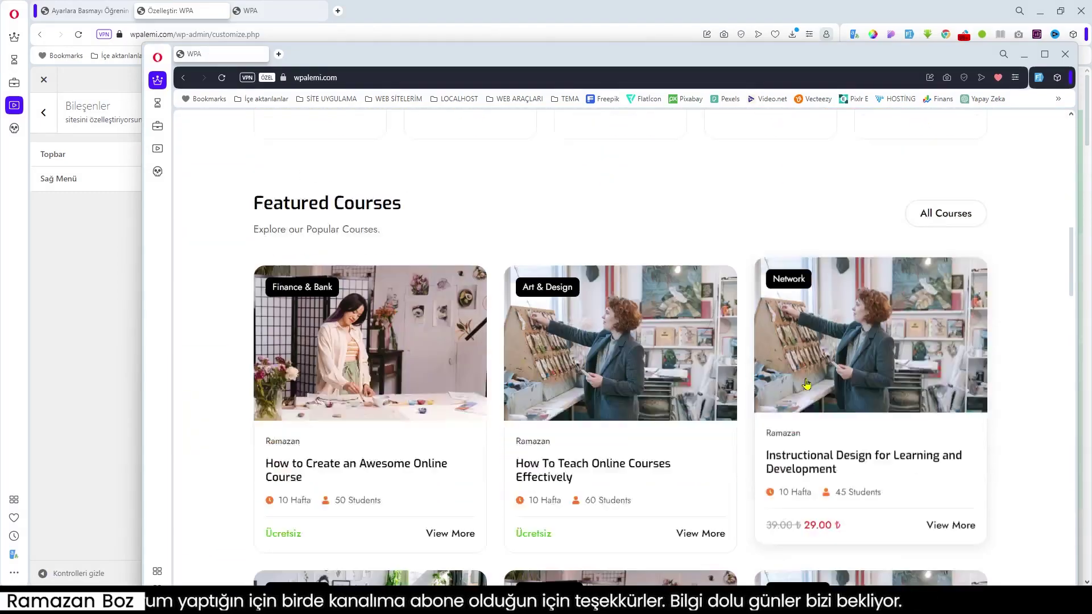
scroll(807, 385, "down", 5)
scroll(806, 385, "up", 4)
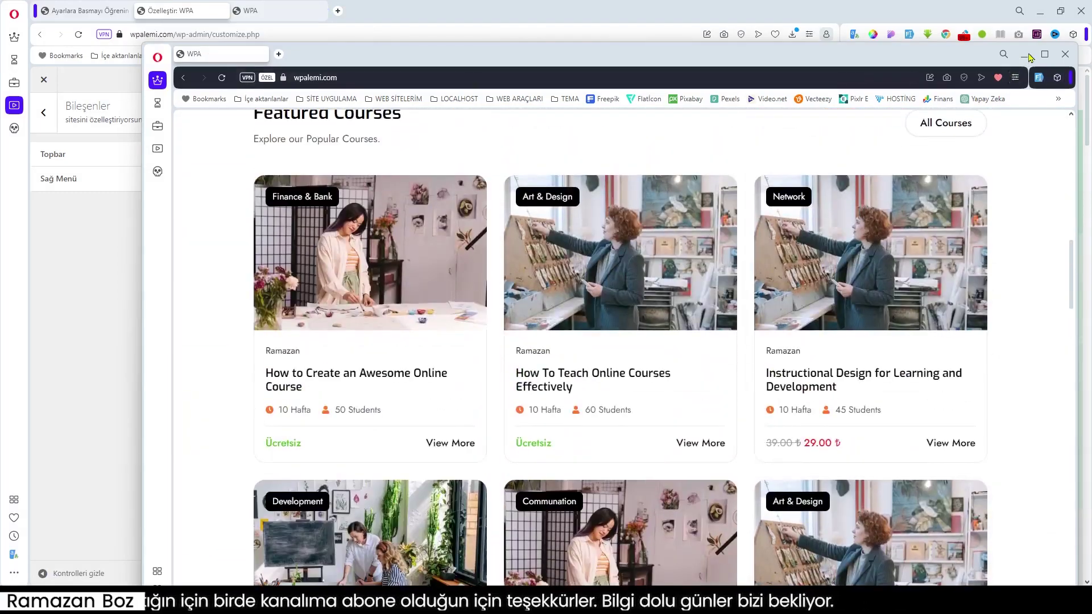
scroll(941, 131, "up", 5)
key("alt+Tab")
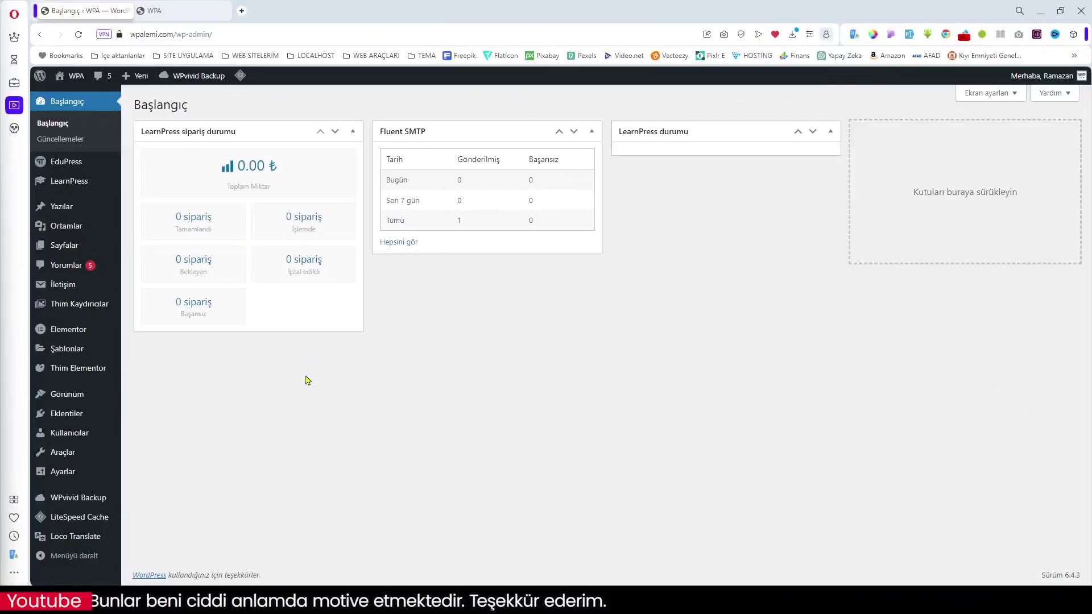
Step: Review the LearnPress Kurslar and Kategoriler lists, and compare the categories with Top Categories on the live home page
left_click(67, 187)
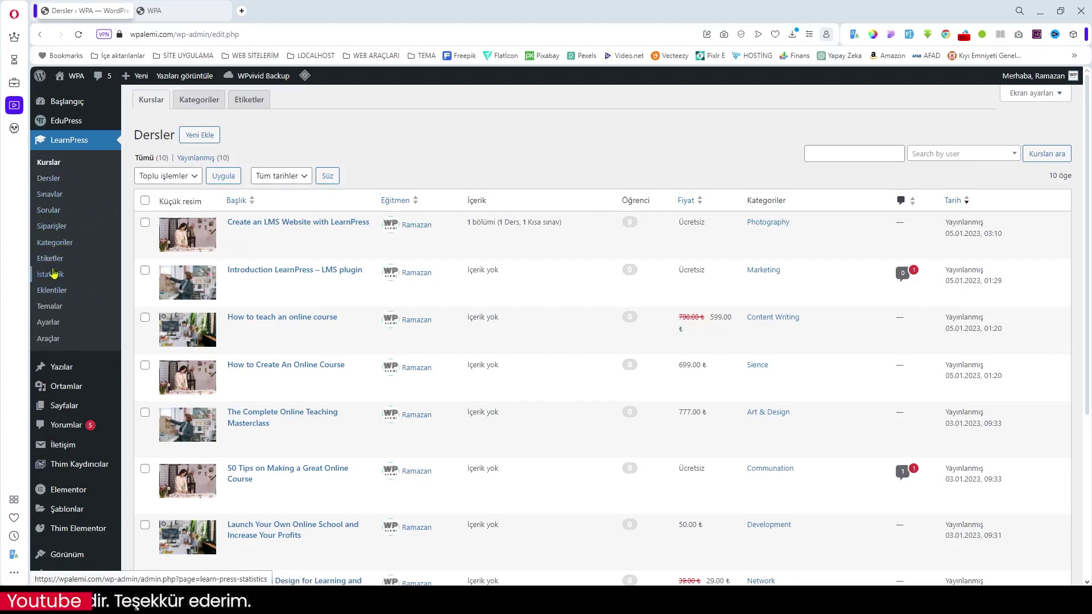
left_click(67, 244)
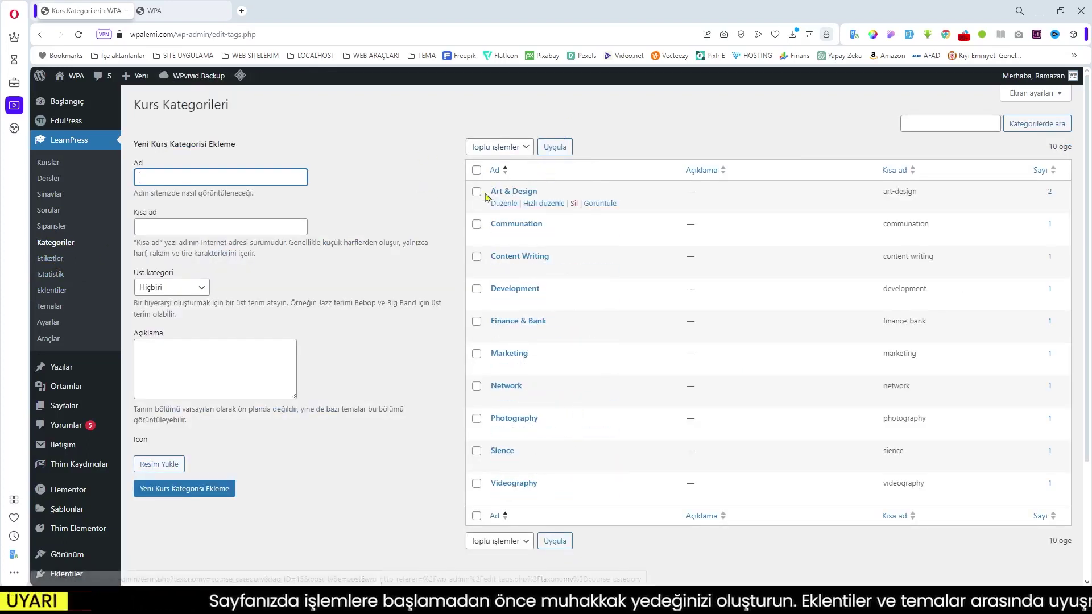
left_click(178, 13)
scroll(574, 318, "down", 6)
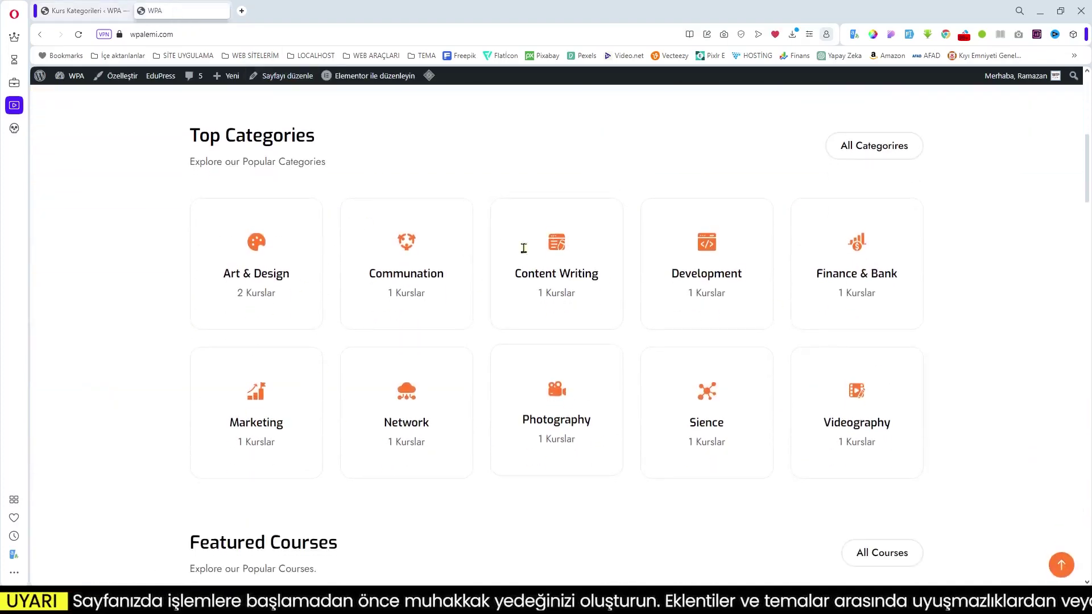
key("ctrl+Tab")
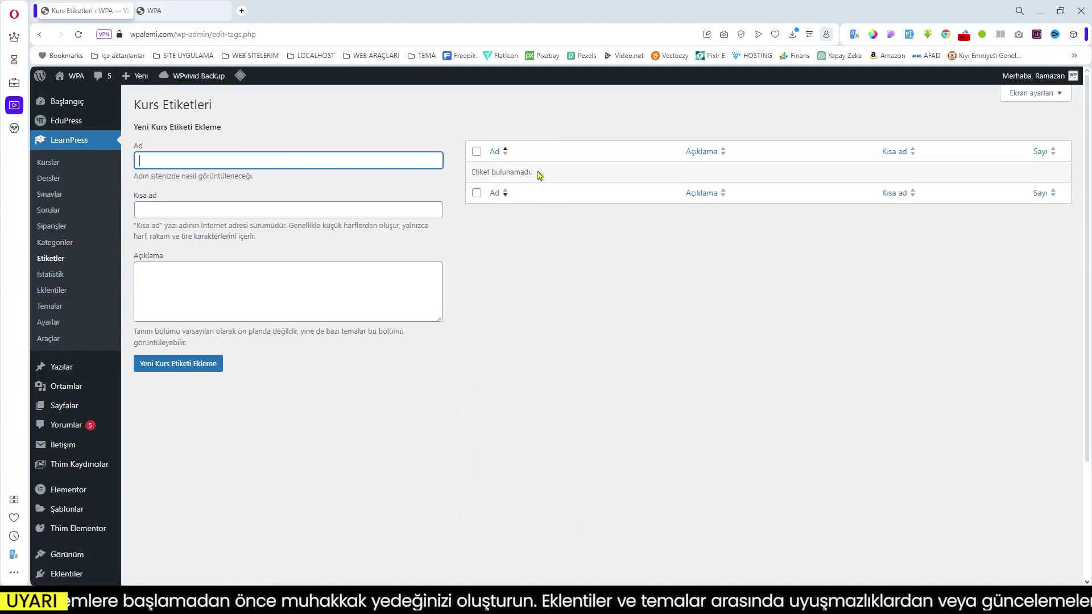
Step: Check the LearnPress İstatistik page, and browse the full list of available add-ons under Eklentiler
left_click(51, 275)
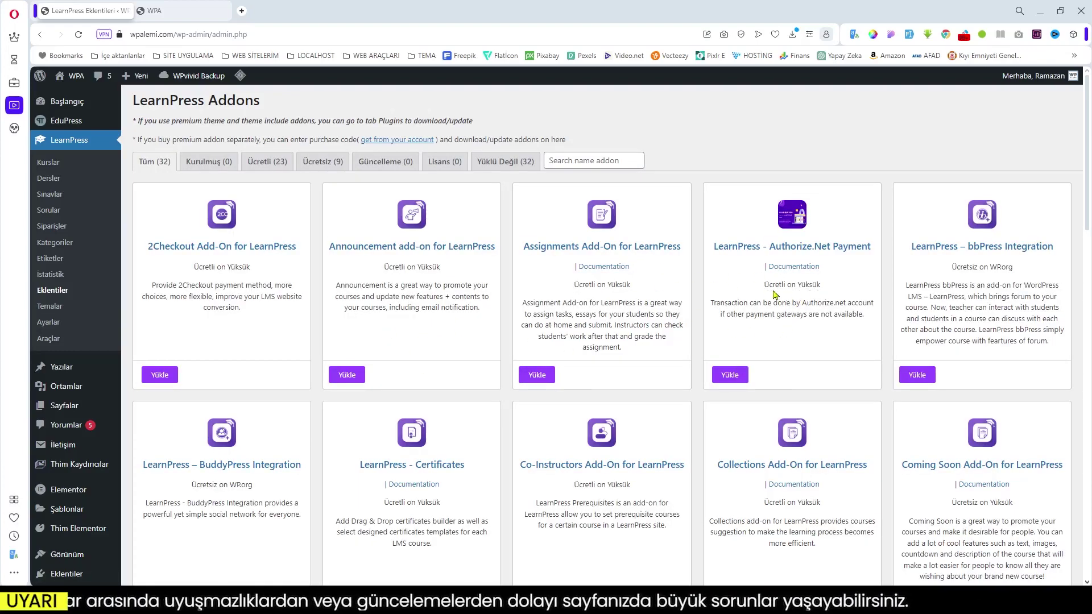
scroll(392, 365, "down", 3)
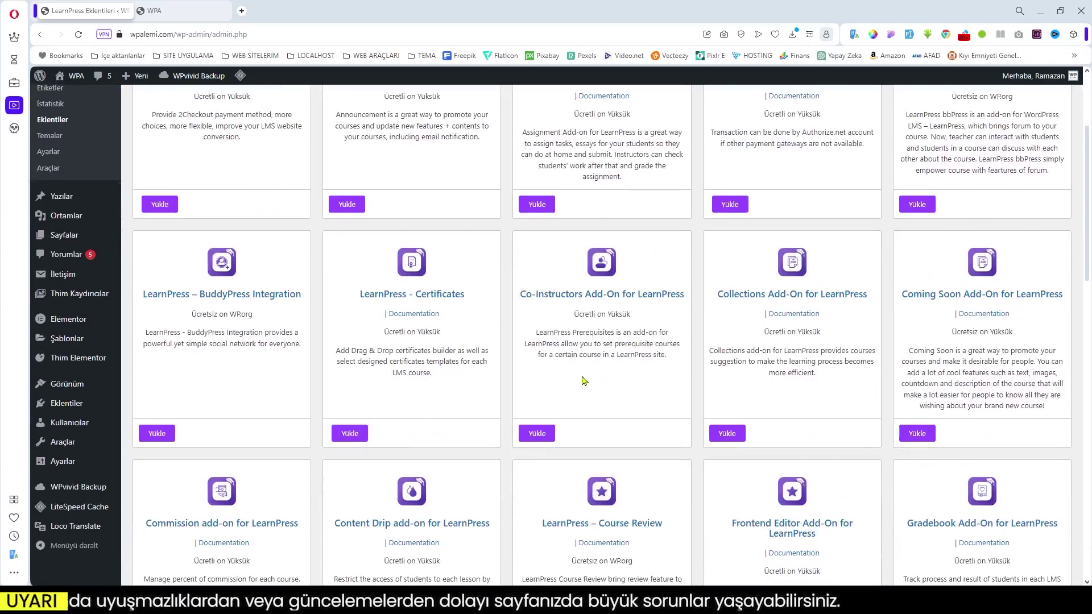
scroll(584, 380, "down", 2)
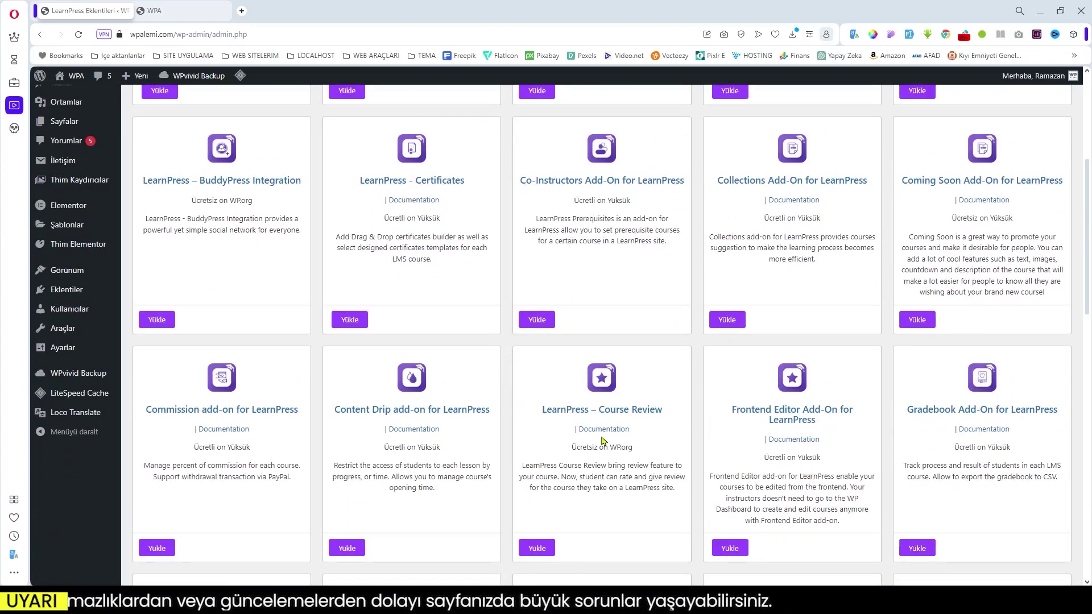
scroll(385, 443, "down", 3)
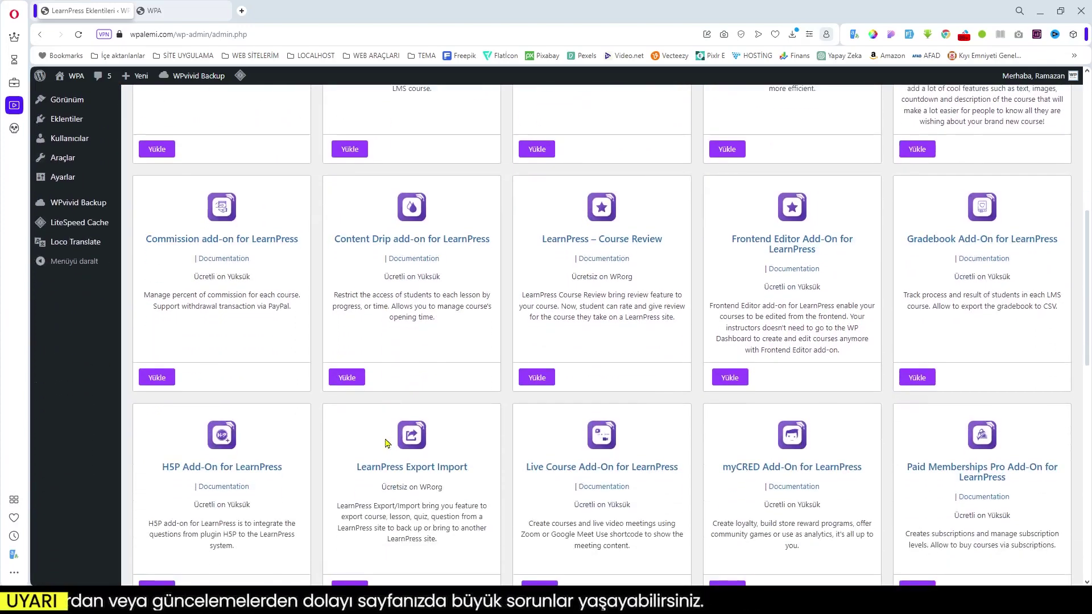
scroll(386, 443, "down", 3)
scroll(711, 464, "down", 4)
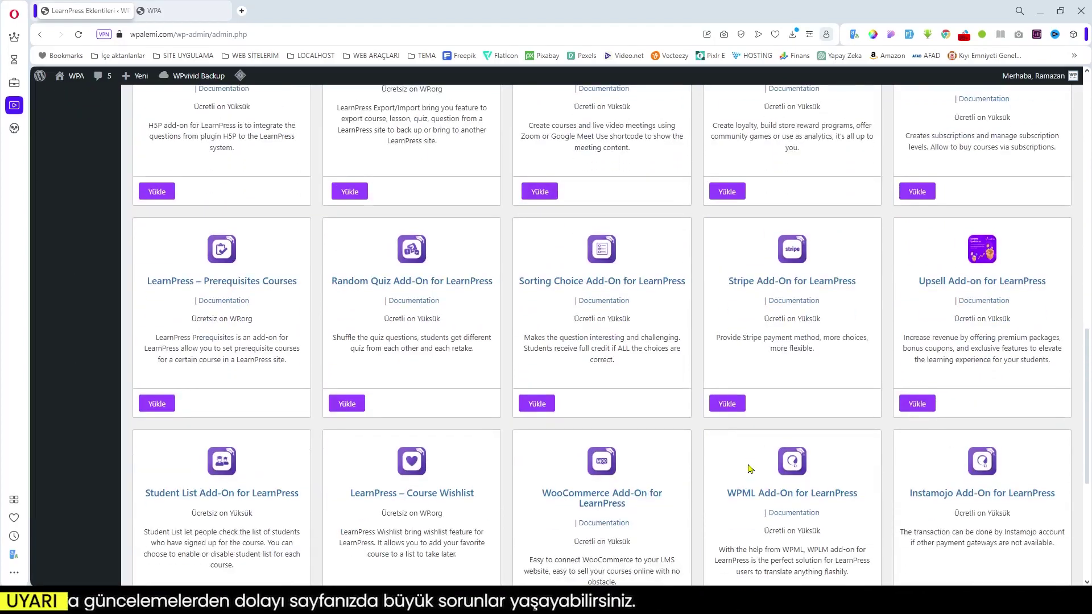
scroll(749, 468, "down", 4)
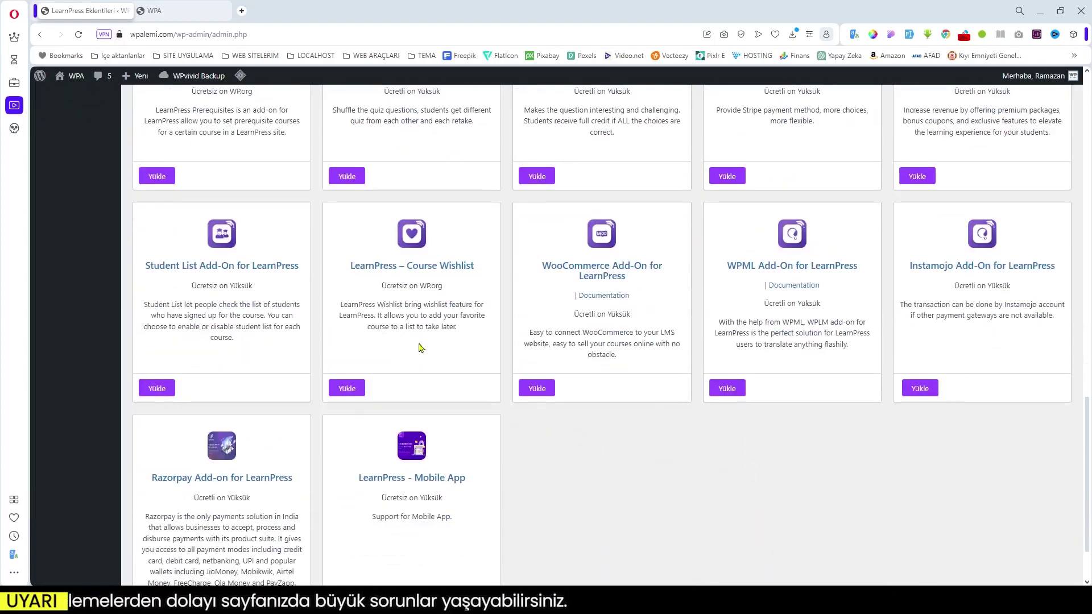
scroll(421, 348, "up", 15)
Step: View the offered LearnPress Temalar, and open the LearnPress Araçlar page
left_click(73, 312)
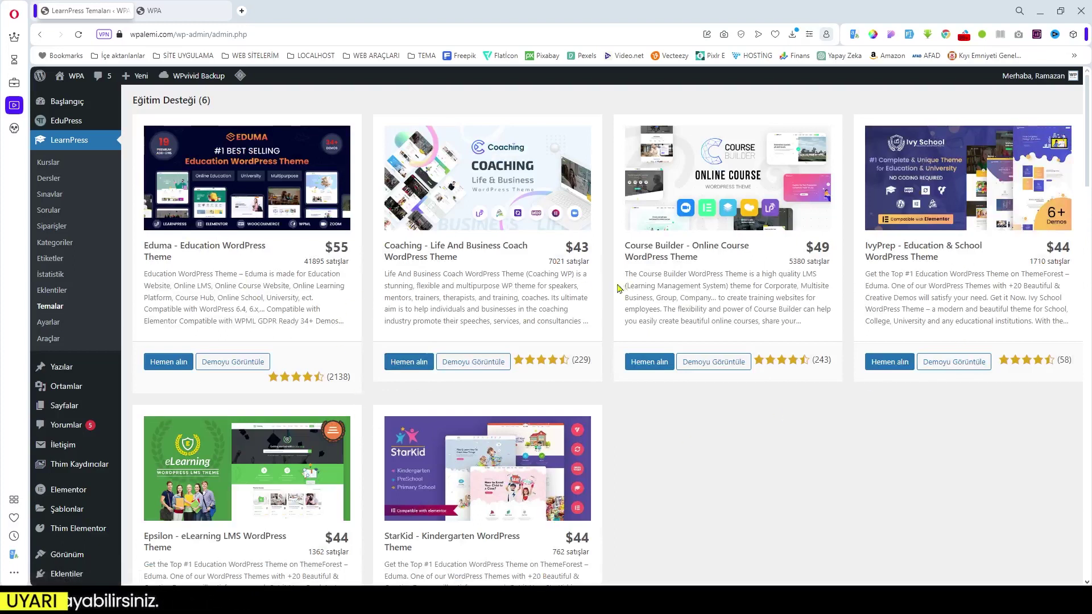
left_click(48, 339)
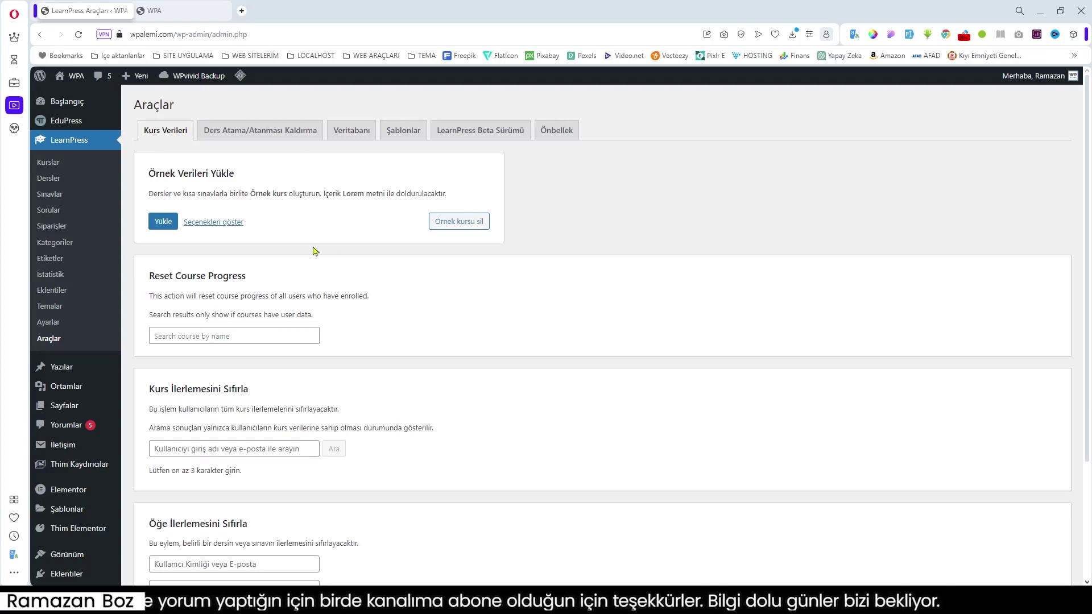
Step: Start and cancel the sample course data installation, show its options, and review them with the progress reset tools under Kurs Verileri
left_click(169, 226)
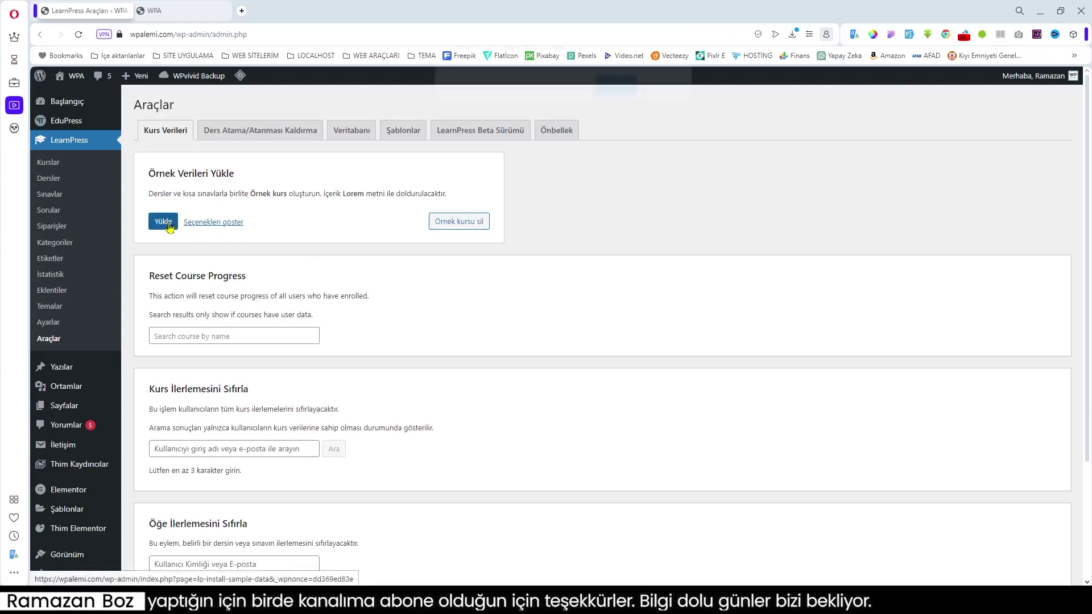
left_click(660, 95)
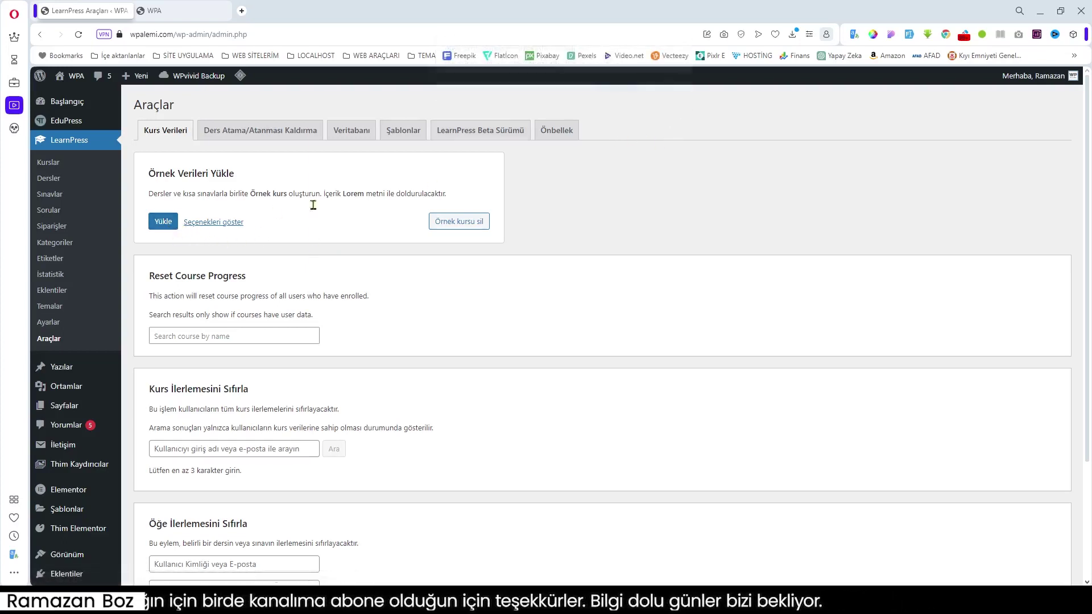
left_click(216, 222)
left_click(222, 257)
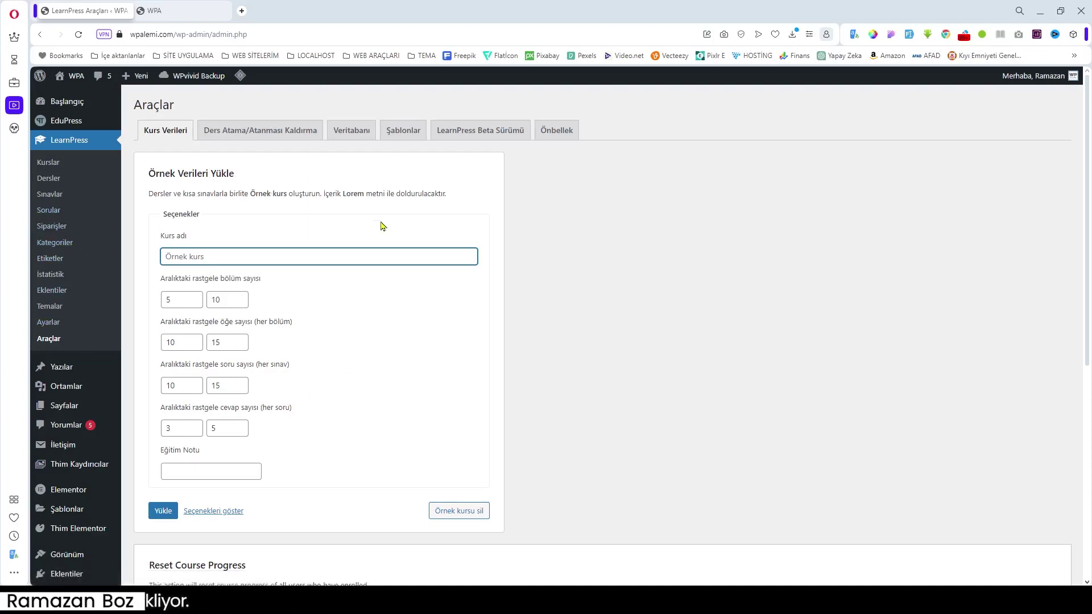
scroll(224, 344, "down", 5)
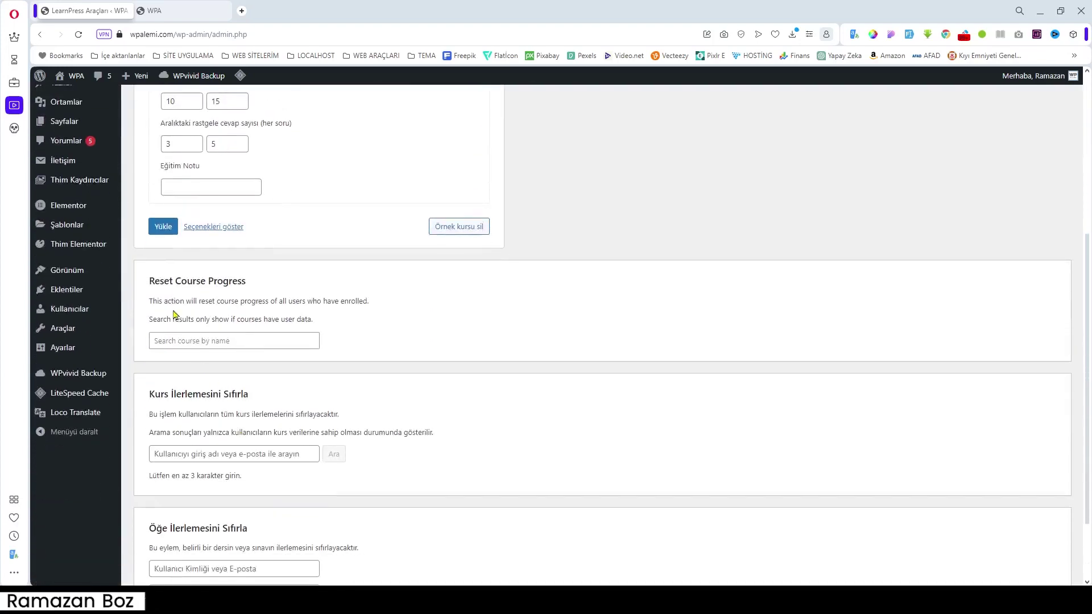
scroll(267, 360, "down", 2)
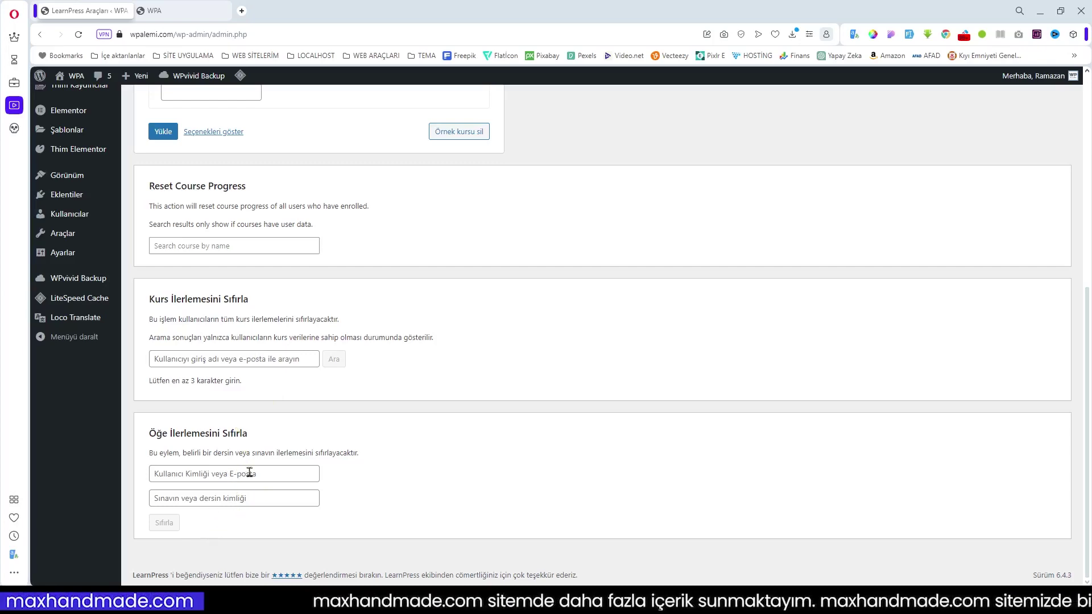
scroll(282, 450, "up", 7)
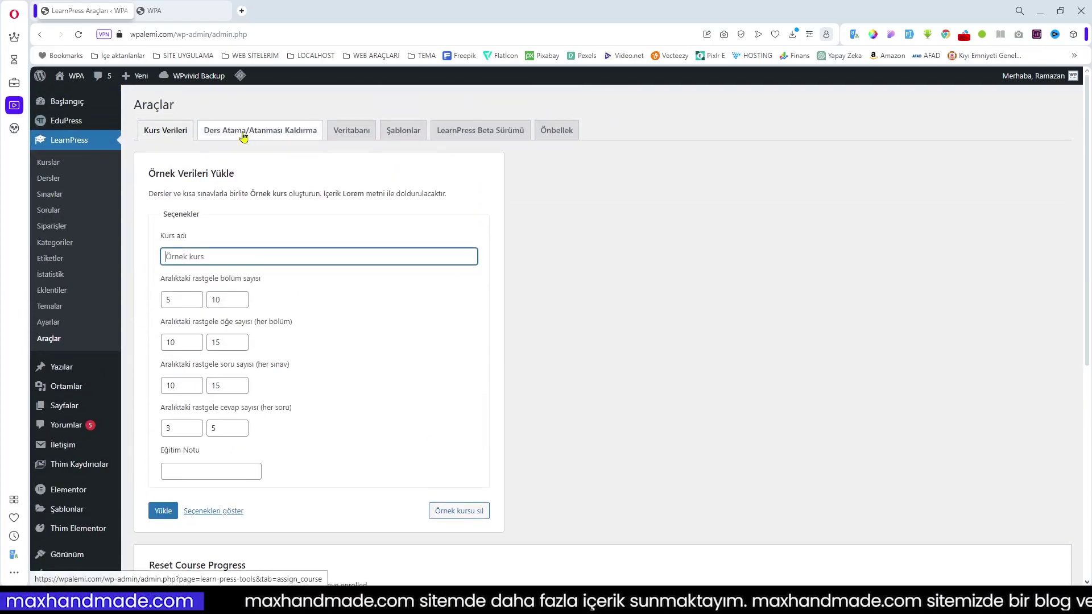
Step: Review the Ders Atama/Atanması Kaldırma, Veritabanı, Şablonlar, LearnPress Beta Sürümü and Önbellek sections of the LearnPress tools
left_click(243, 137)
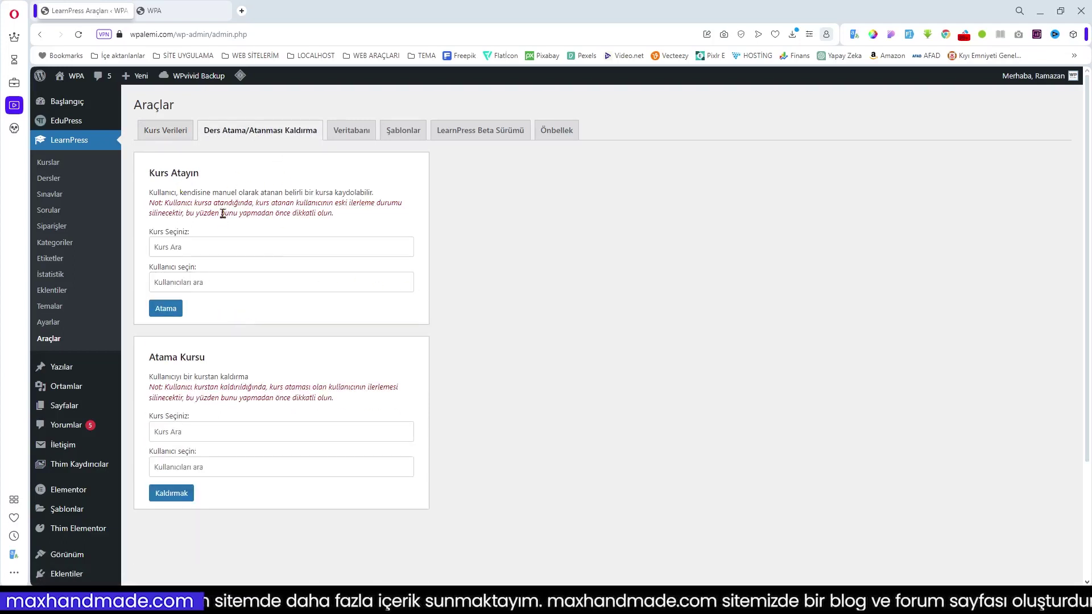
left_click(351, 131)
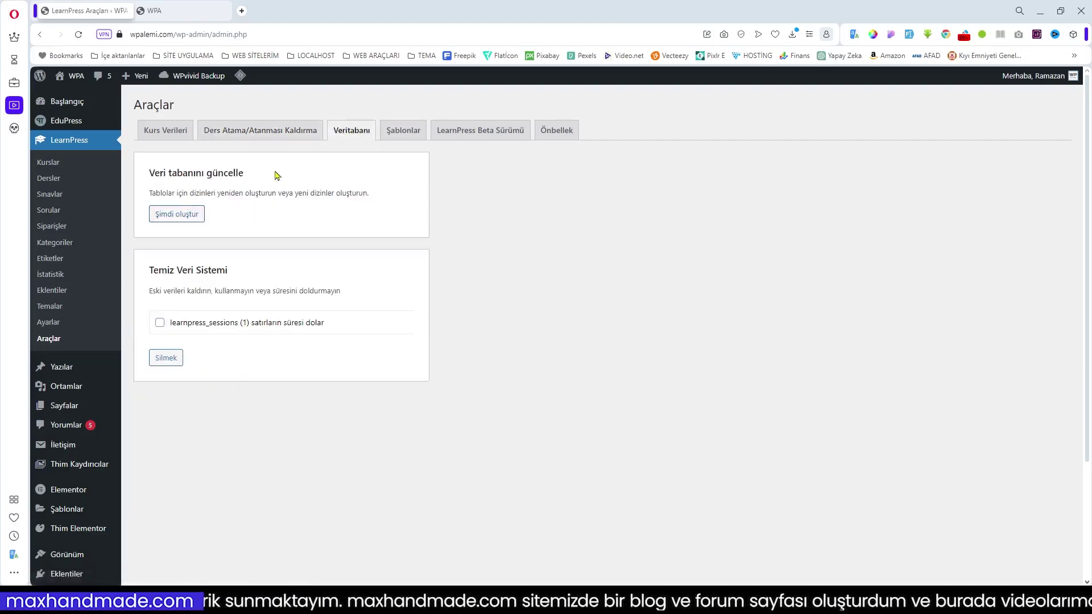
left_click(406, 137)
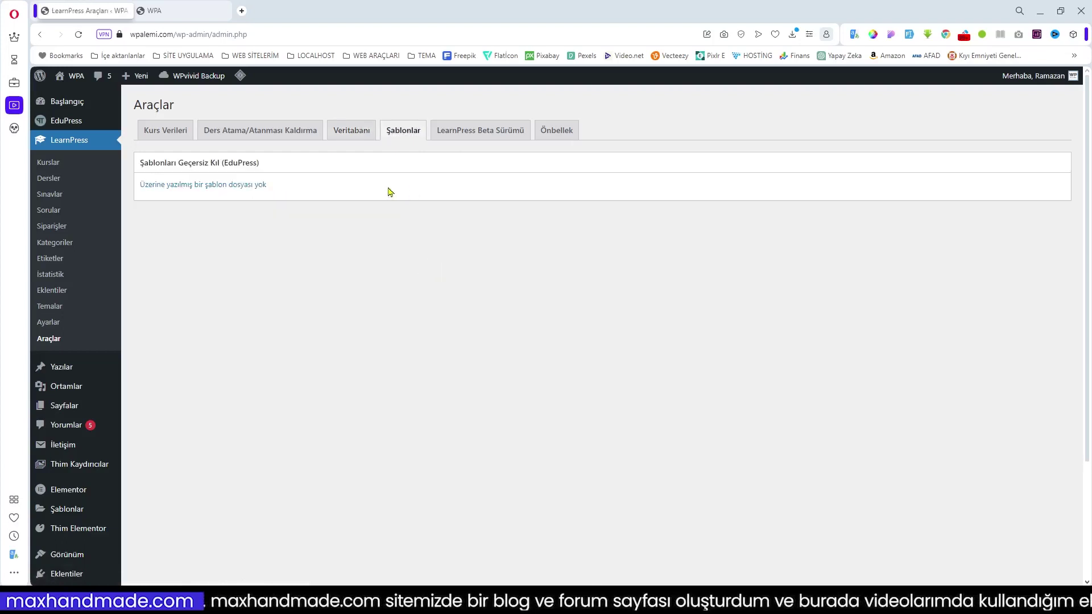
left_click(470, 140)
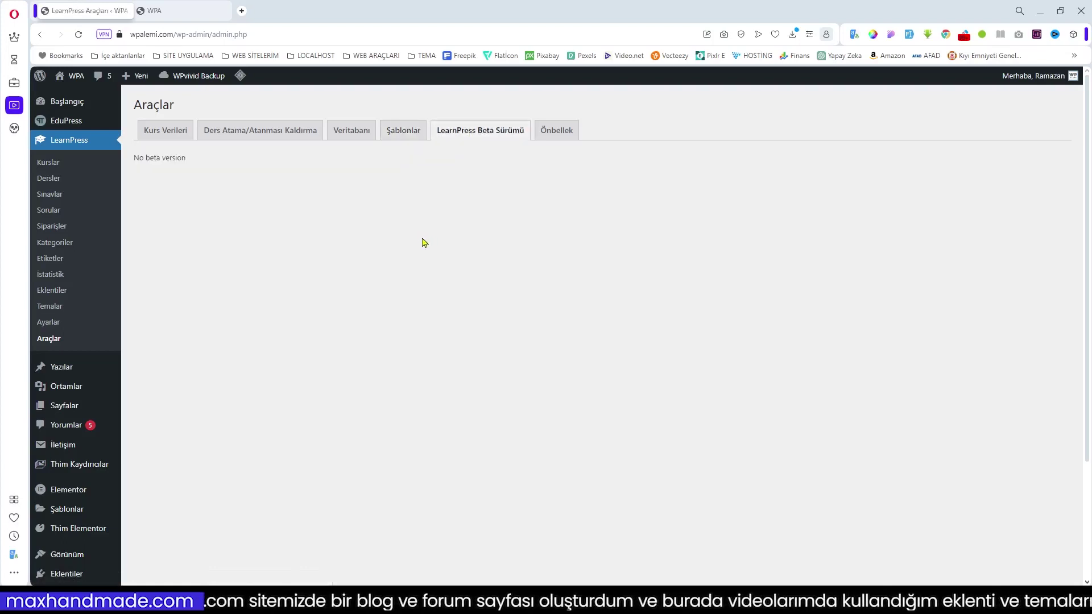
left_click(559, 139)
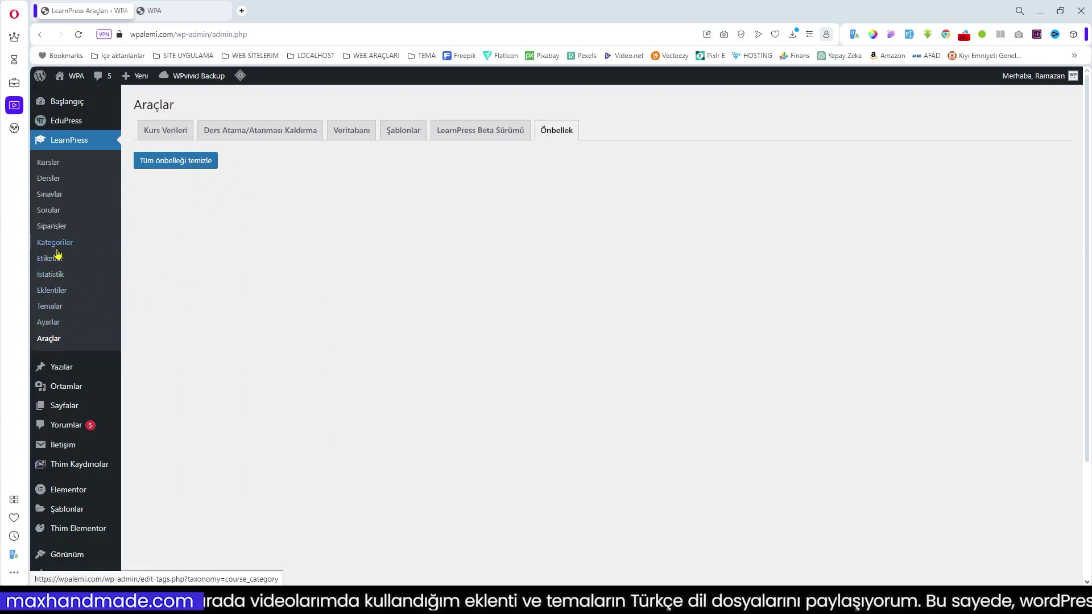
Step: Check the LearnPress Kurslar, Dersler, Sınavlar, Sorular and Siparişler lists
left_click(49, 164)
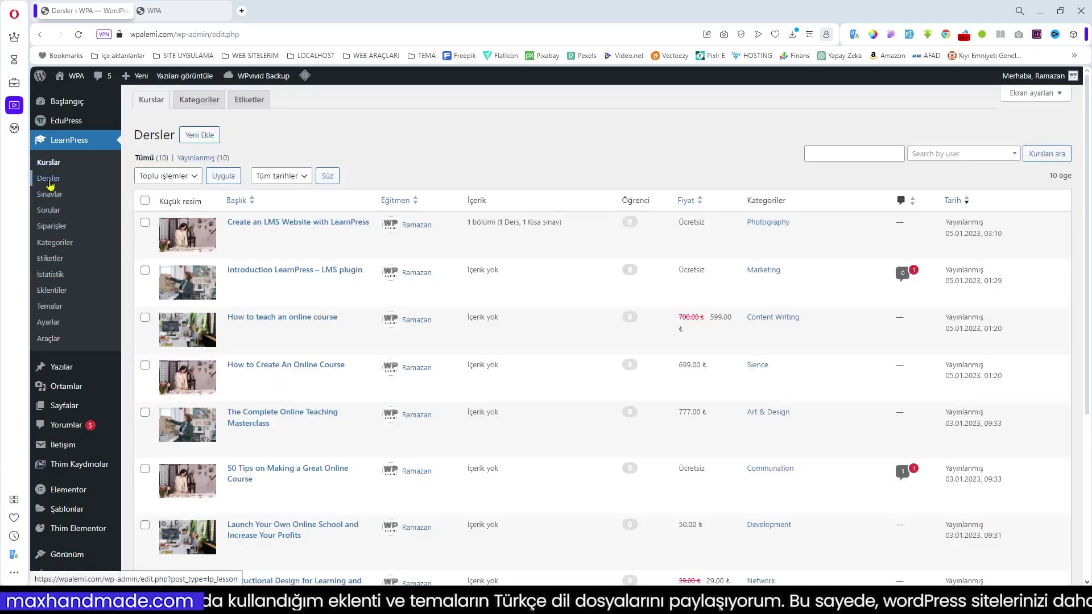
left_click(49, 182)
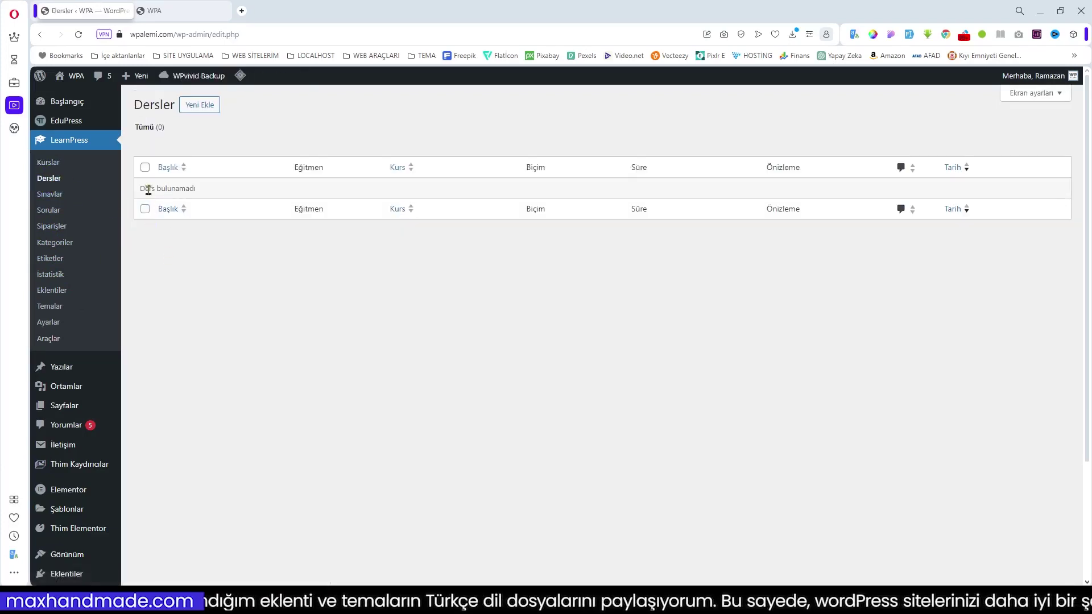
left_click(51, 195)
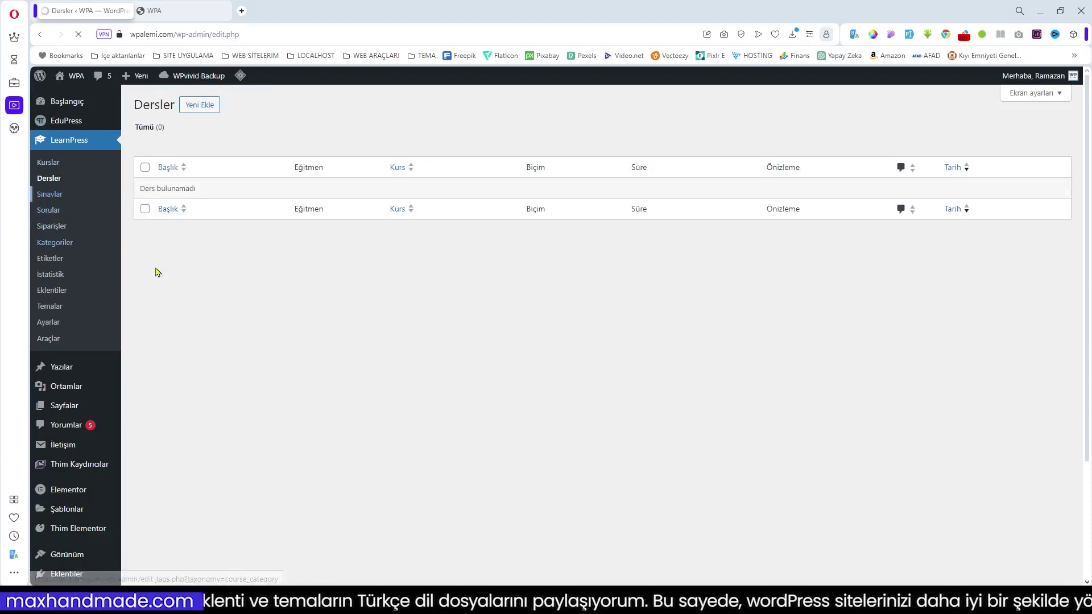
left_click(53, 214)
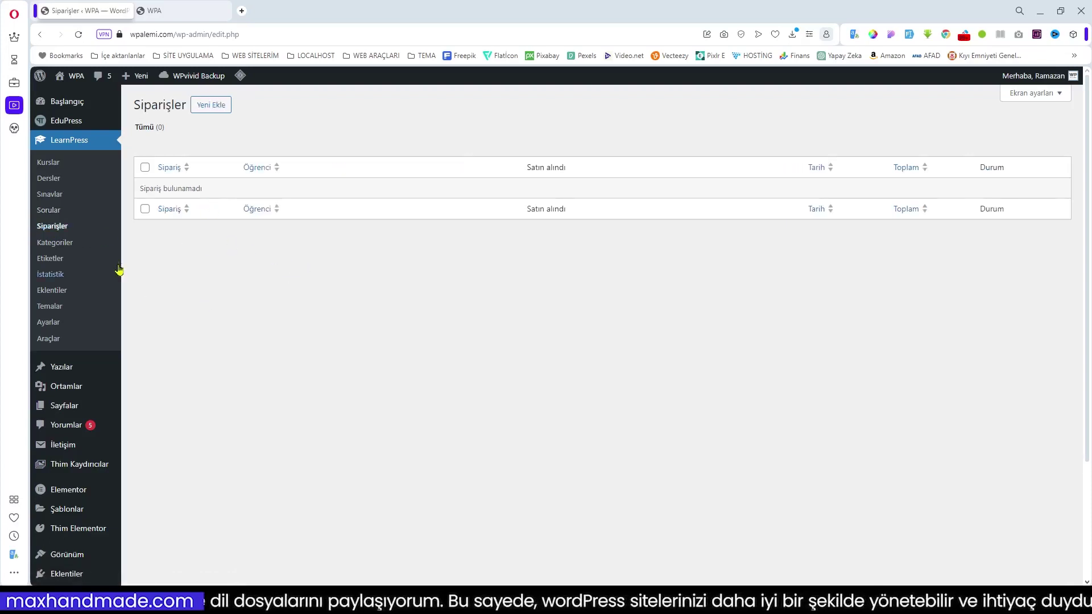
Step: Look over the LearnPress course list and its Kategoriler and Etiketler pages
left_click(52, 164)
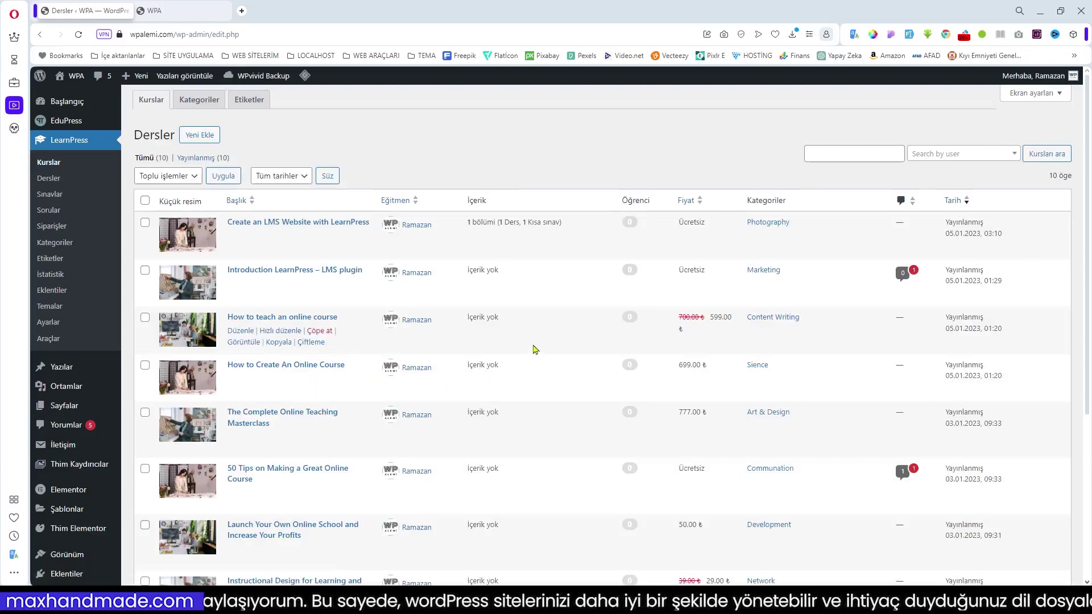
scroll(392, 318, "down", 3)
scroll(392, 319, "up", 3)
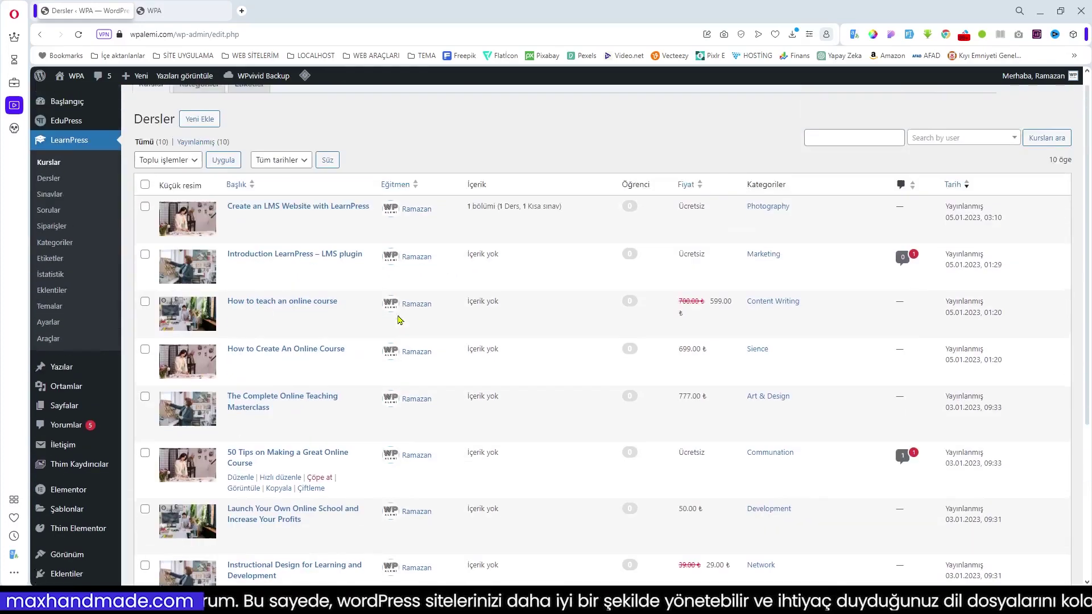
left_click(206, 105)
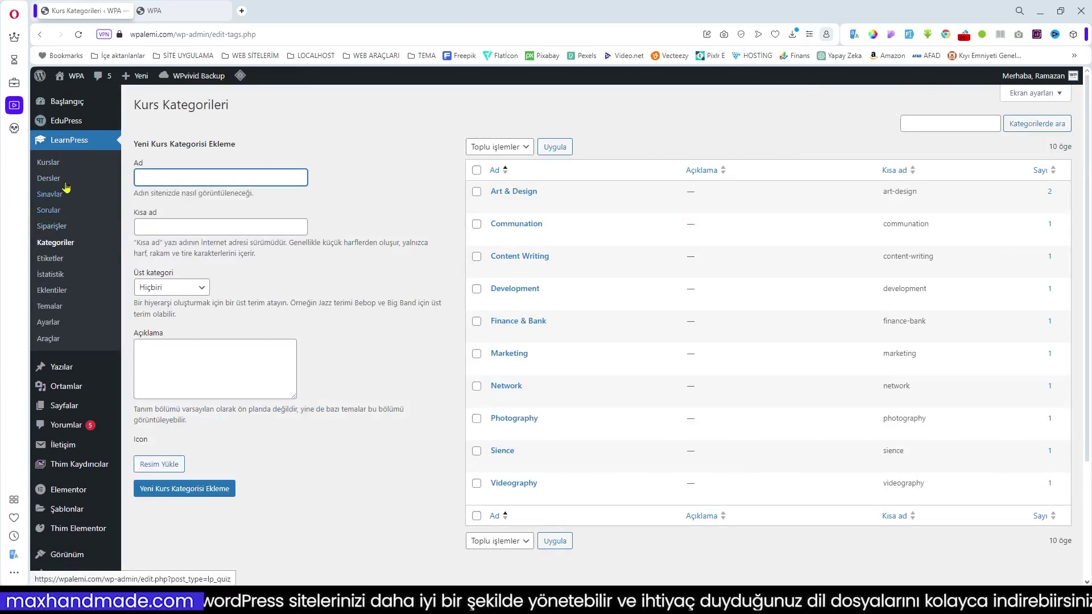
left_click(59, 165)
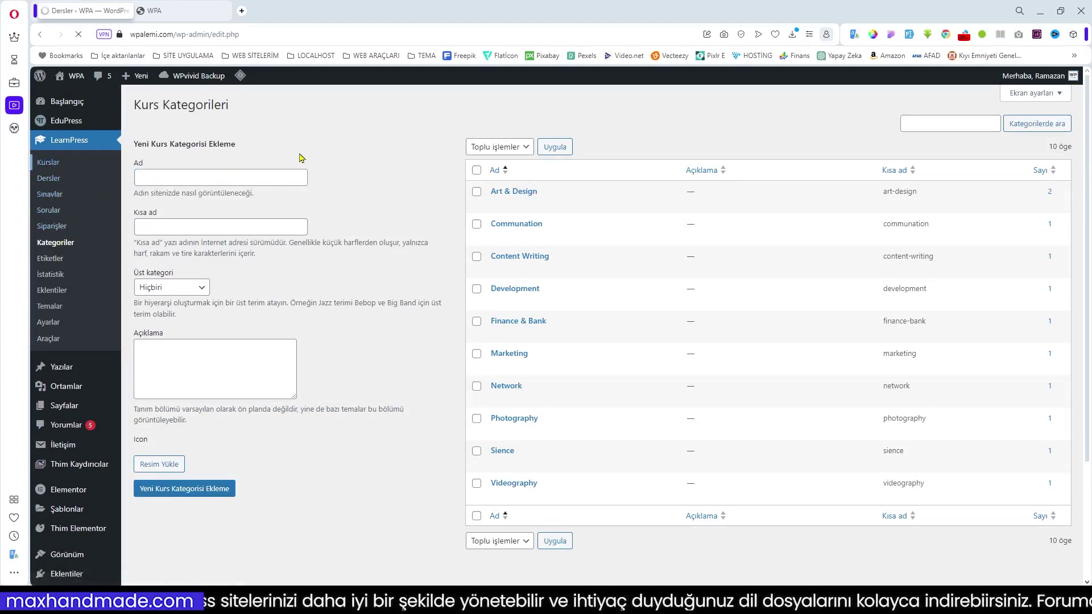
left_click(261, 105)
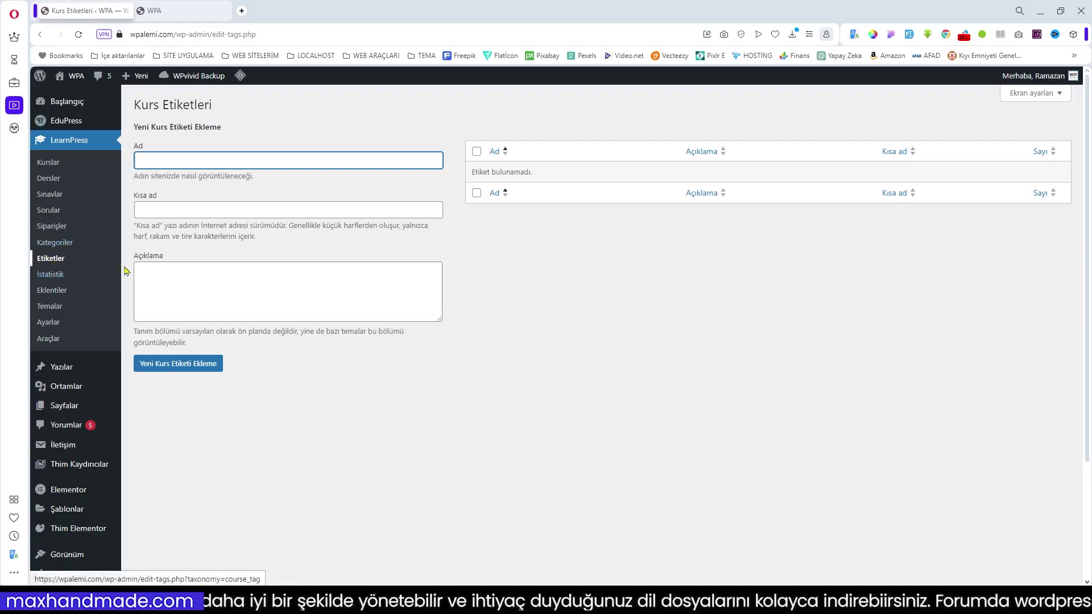
Step: Create a new course titled "Sağlıklı Beslenmenin Temel Prensipleri" and fill in a three-paragraph description beginning "Sağlıklı beslenme hem sağlığın hem de vücut formunun korunması"
left_click(54, 165)
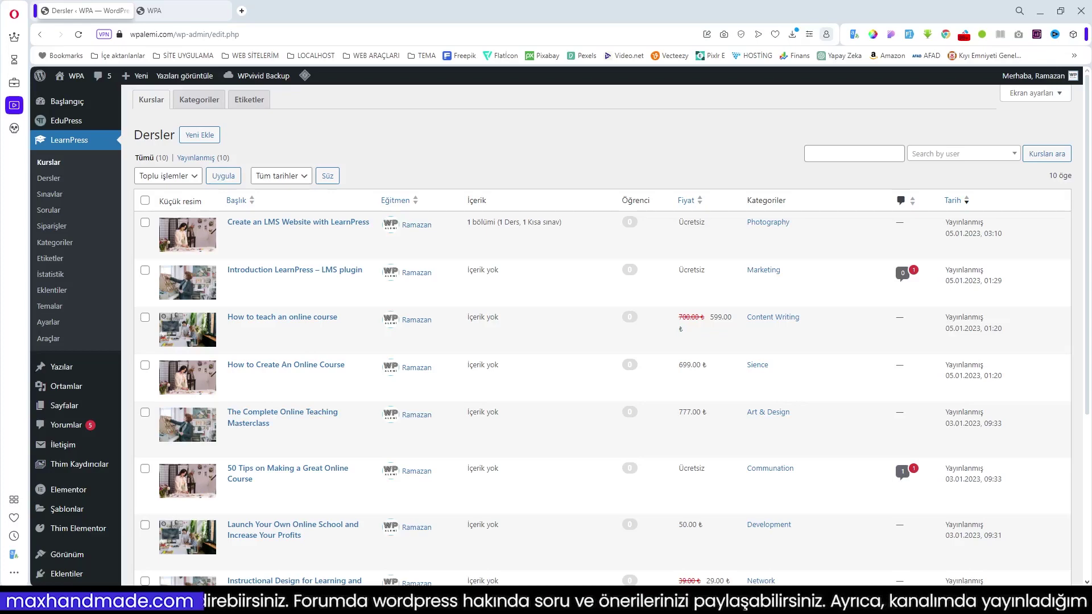
left_click(210, 135)
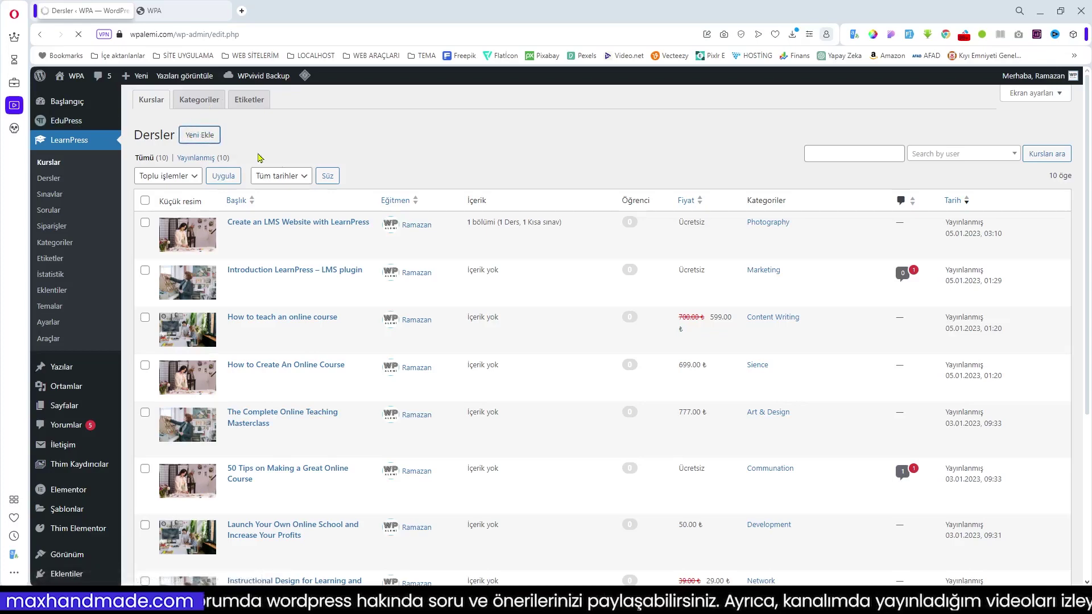
type("Sağlıklı Beslenmenin Temel Prensipleri")
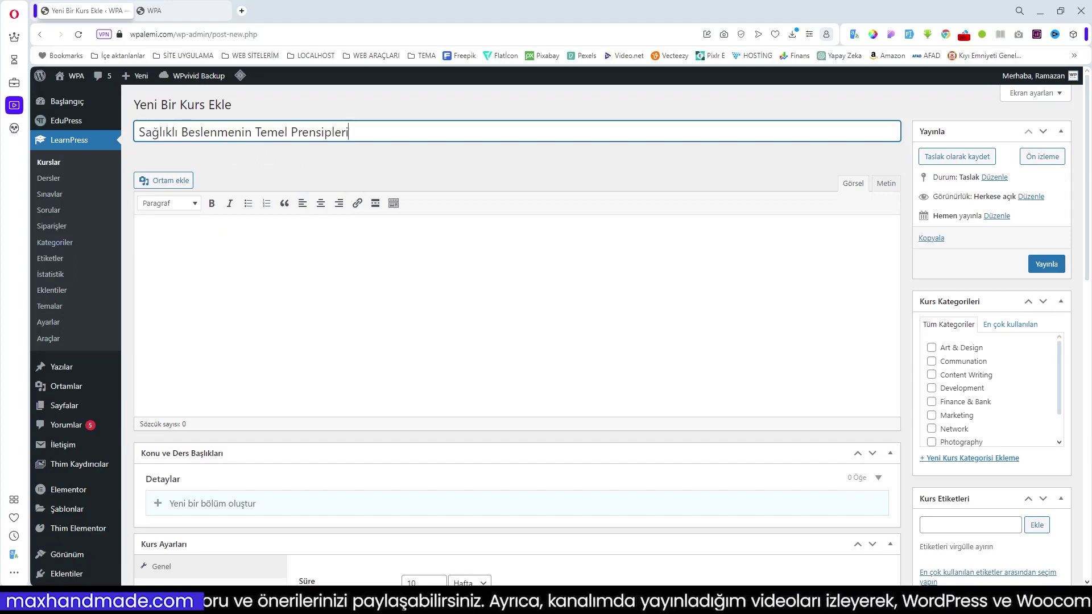
key("Tab")
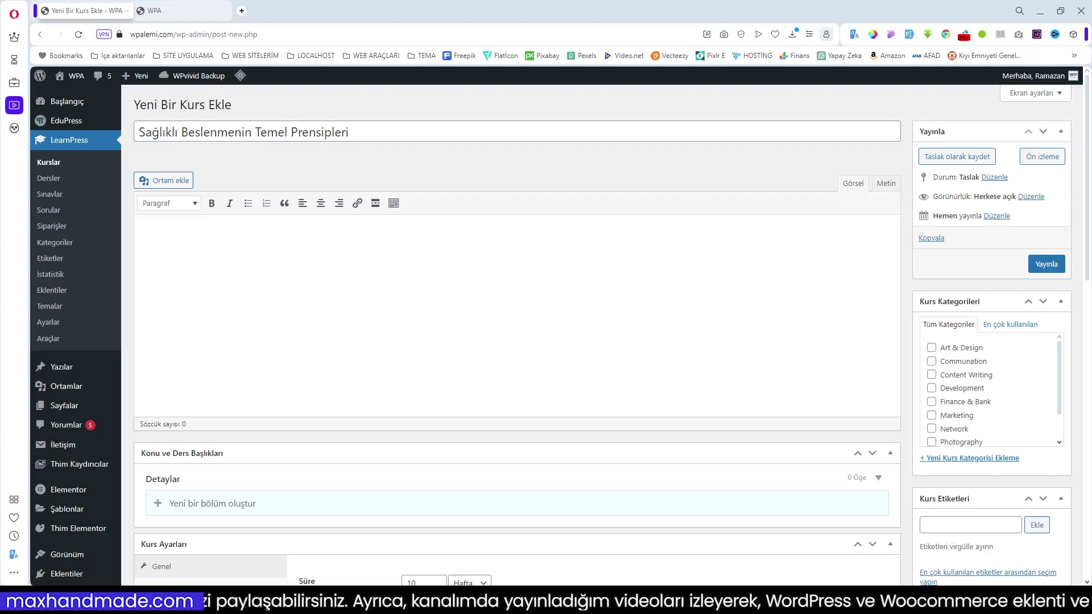
type("Sağlıklı beslenme hem sağlığın hem de vücut formunun korunması açısından en önemli konulardan bir tanesidir. Bebeklerde anne sütü veya Formulalar ile başlayan süreçten, yetişkinlik ve yaşlılık dönemine kadar tüm yaş gruplarında sağlıklı ve dengeli beslenme konusunda gerekliliklerin yerine getirilmesi, hastalıklardan korunmak ve ideal vücut kütlesine sahip olmak açısından büyük önem taşır.  Vücutta günlük işlevlerin sorunsuz bir şekilde yerine getirilebilmesi için tüm besin ögelerinin eksiksiz bir şekilde karşılanması gerekir. Bunun sağlanabilmesi için sağlıklı ve dengeli beslenme elzemdir. Ek olarak her yaştan birey için obezite, akut ve kronik birçok hastalık türü için en önemli risk faktörleri arasında yer alır. Dolayısıyla sağlıklı beslenme ve enerji ihtiyacına uygun kalori alımı ile vücut kütlesinin ideal aralıkta tutulması, hastalıklardan korunmak ve sağlıklı bir yaşam sürebilmek adına oldukça önemlidir.  Tüm bu nedenlerden dolayı, bebeklikten yaşlılığa kadar insan ömrünün her döneminde sağlıklı beslenme konusunda gerekli özen gösterilmeli ve bu konuda bilinçli davranmaya gayret edilmelidir.")
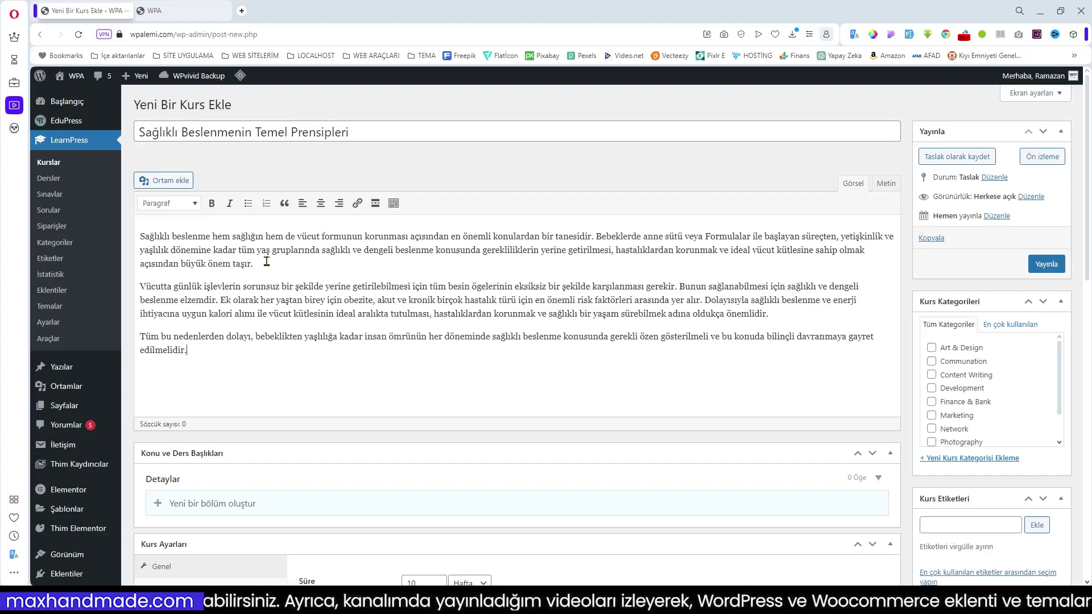
Step: Try to add a curriculum section titled "Dengeli Beslenme Nedir?" to the unpublished course
scroll(344, 300, "down", 1)
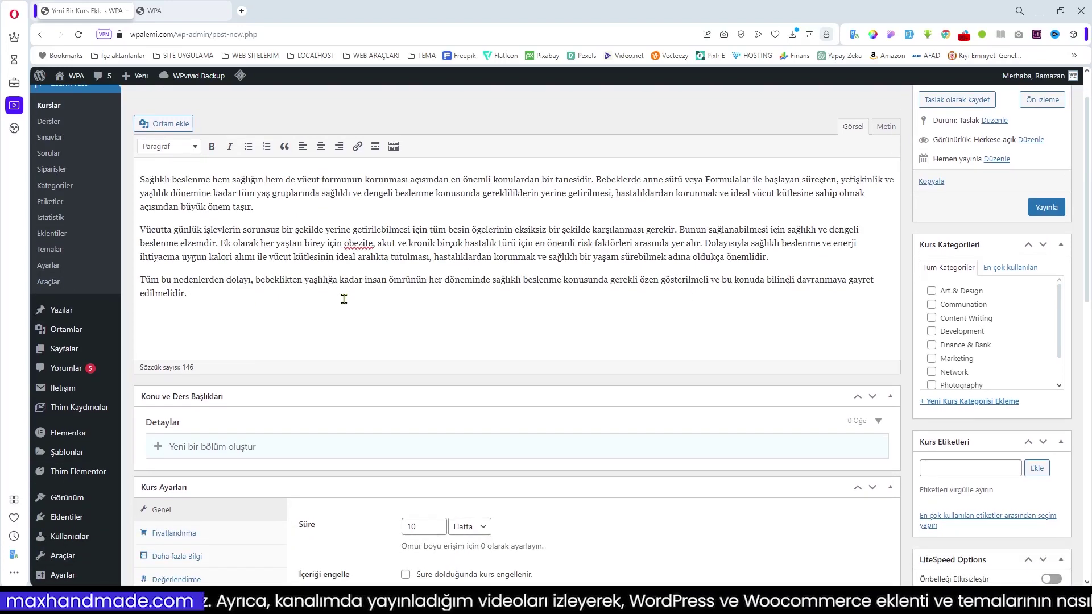
scroll(344, 299, "down", 2)
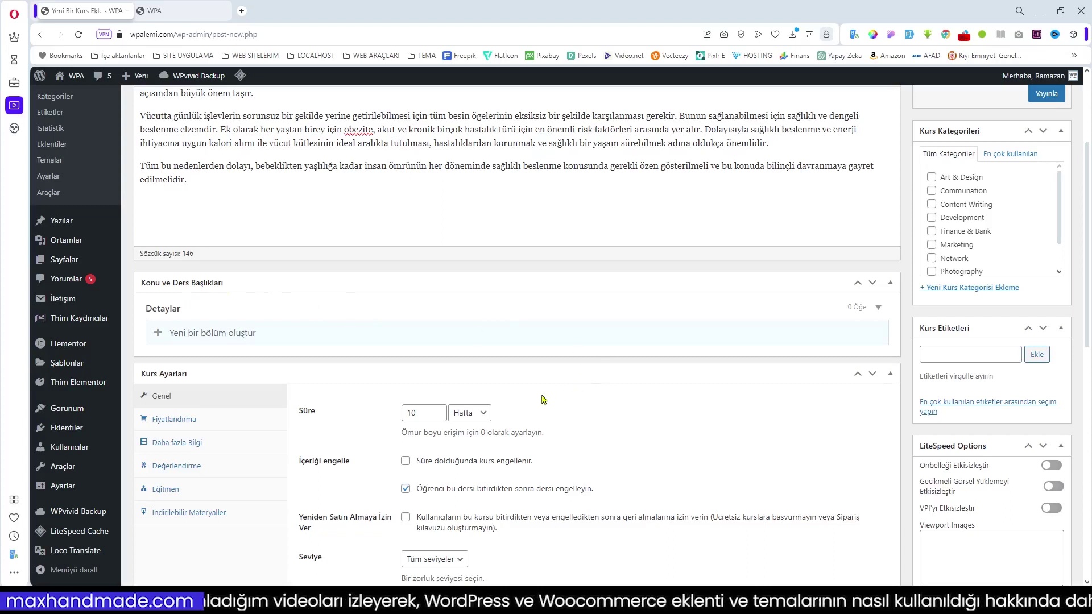
left_click(395, 334)
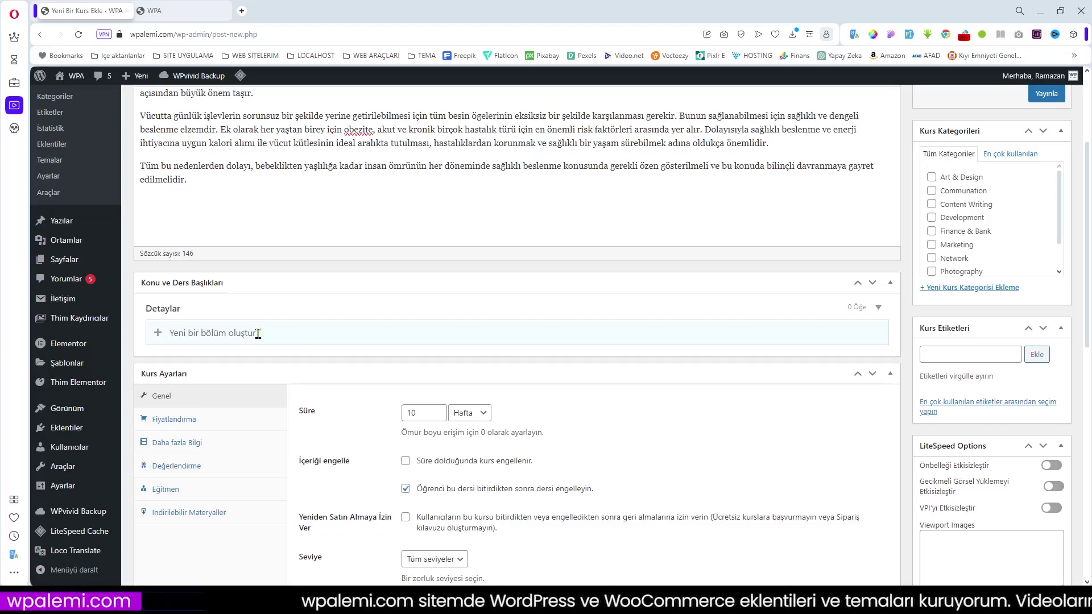
type("Dengeli Beslenme Nedir?")
Step: Assign the new course to the Art & Design category and publish it
scroll(1007, 247, "up", 1)
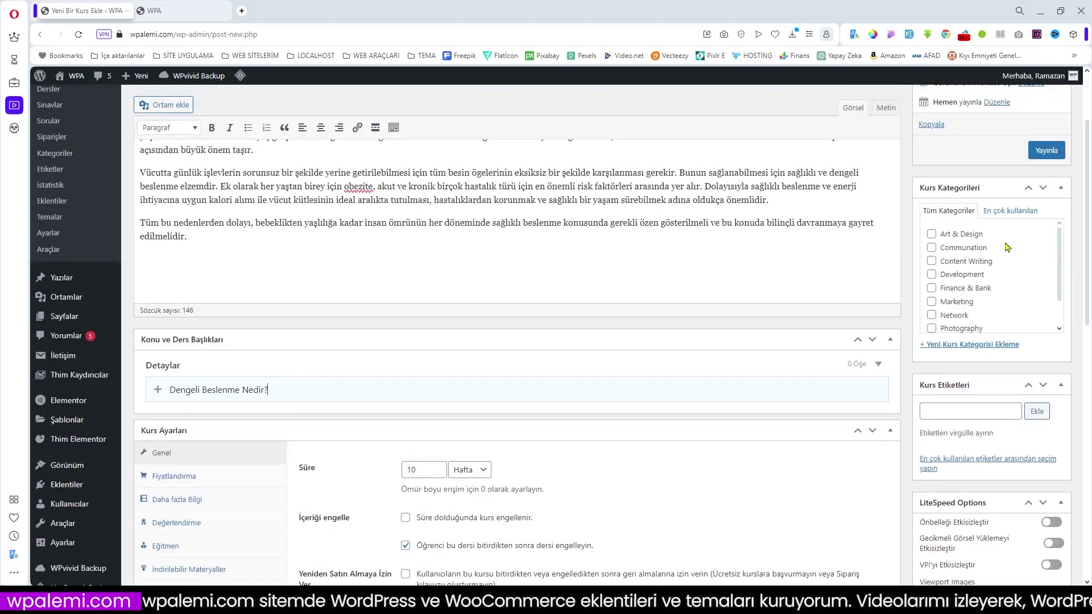
scroll(958, 288, "down", 1)
scroll(961, 272, "up", 1)
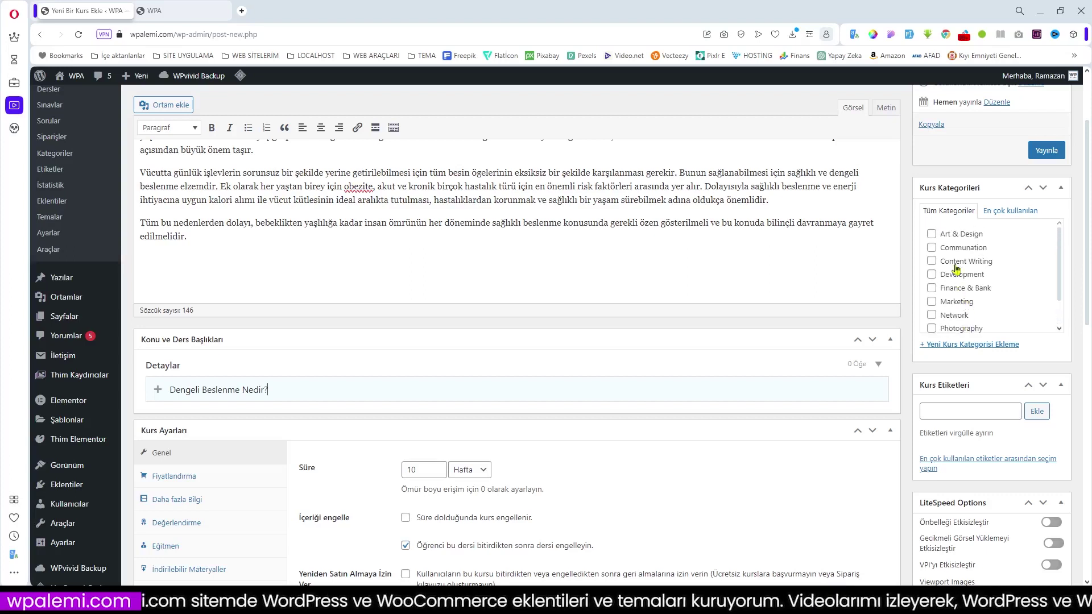
left_click(932, 234)
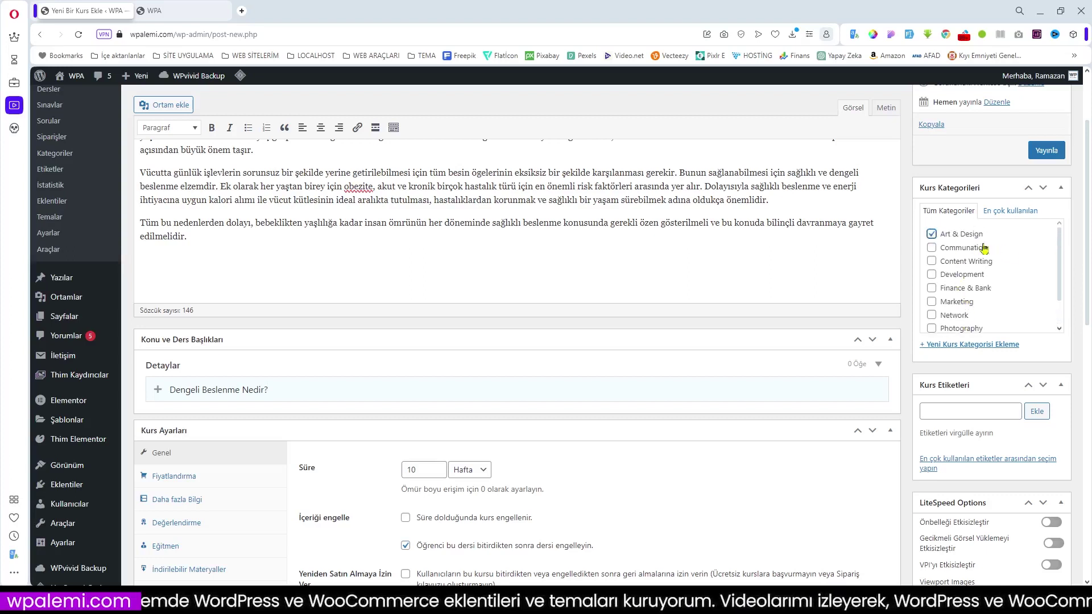
left_click(1052, 151)
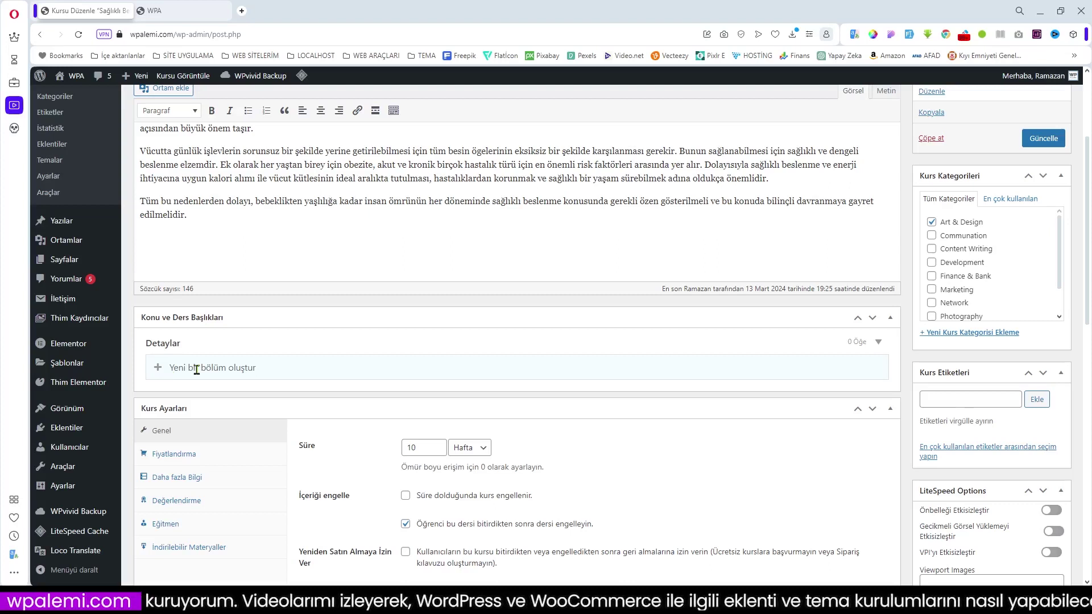
Step: Add a section titled "Dengeli Beslenme Nedir?" to the published course's curriculum and copy that title
type("Dengeli Beslenme Nedir?")
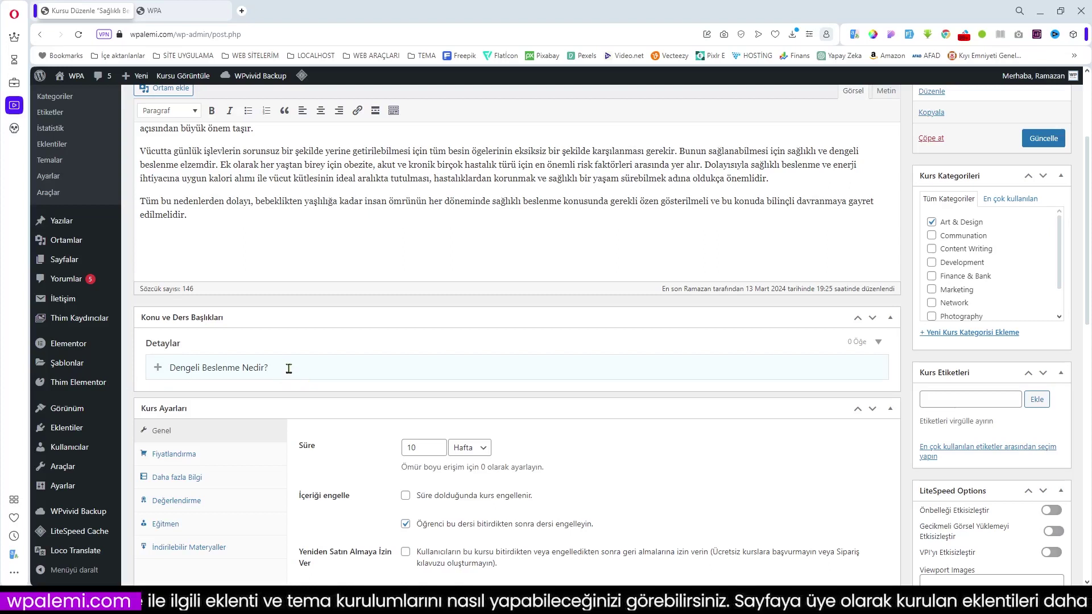
key("Return")
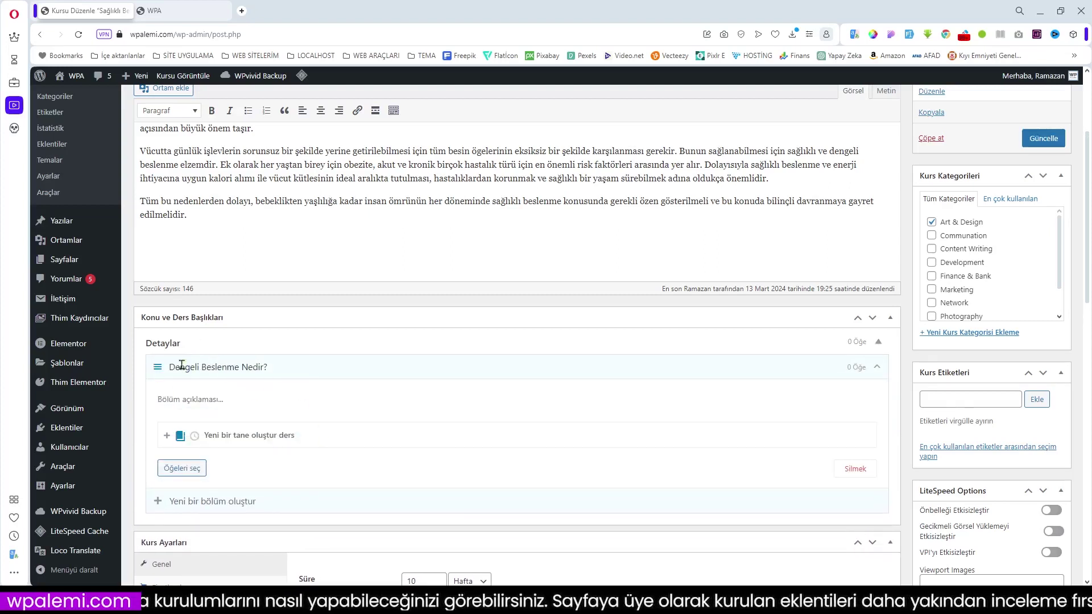
left_click_drag(170, 368, 272, 368)
key("ctrl+c")
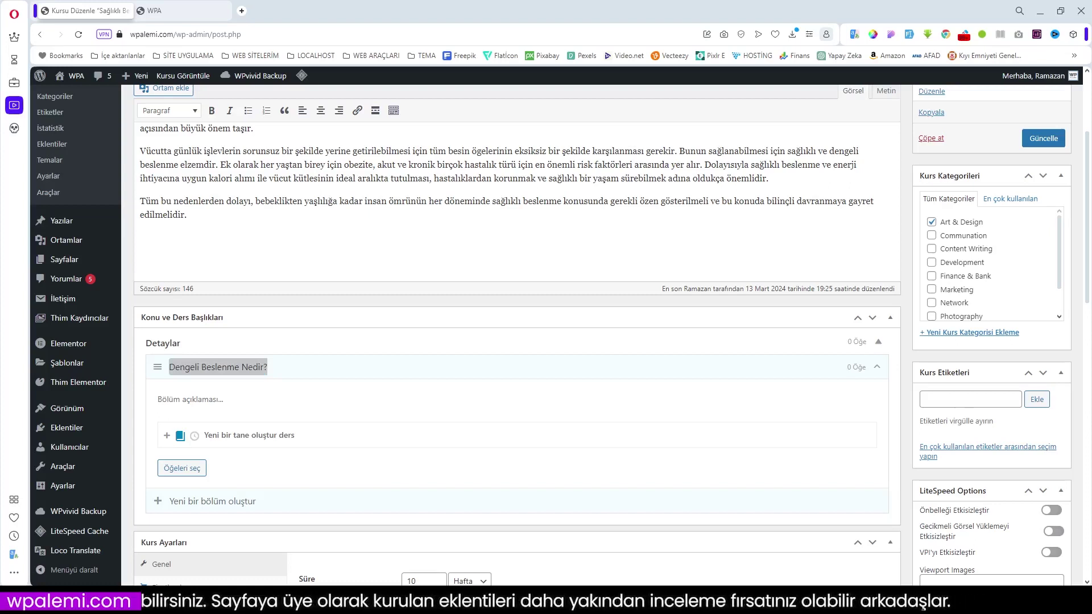
Step: Give the section a one-sentence description beginning "Dengeli beslenme, vücudun ihtiyaç duyduğu tüm besin ögelerini" and add a lesson titled "Dengeli Beslenme Nedir?" to it
left_click(193, 399)
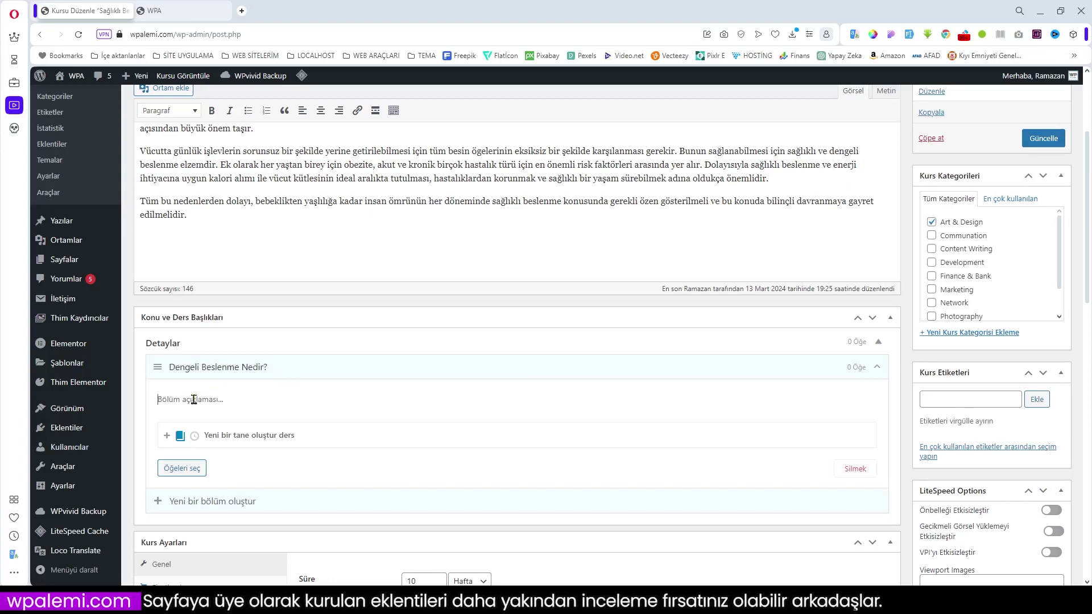
type("Dengeli beslenme, vücudun ihtiyaç duyduğu tüm besin ögelerini doğru miktarda ve oranda almasını sağlayan bir beslenme şeklidir.")
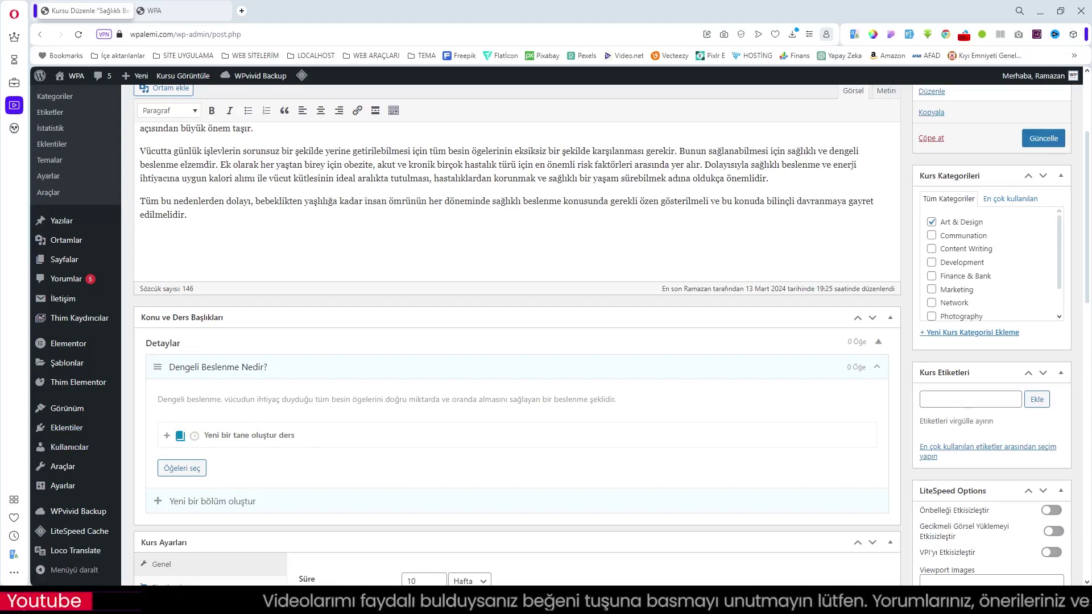
key("ctrl+v")
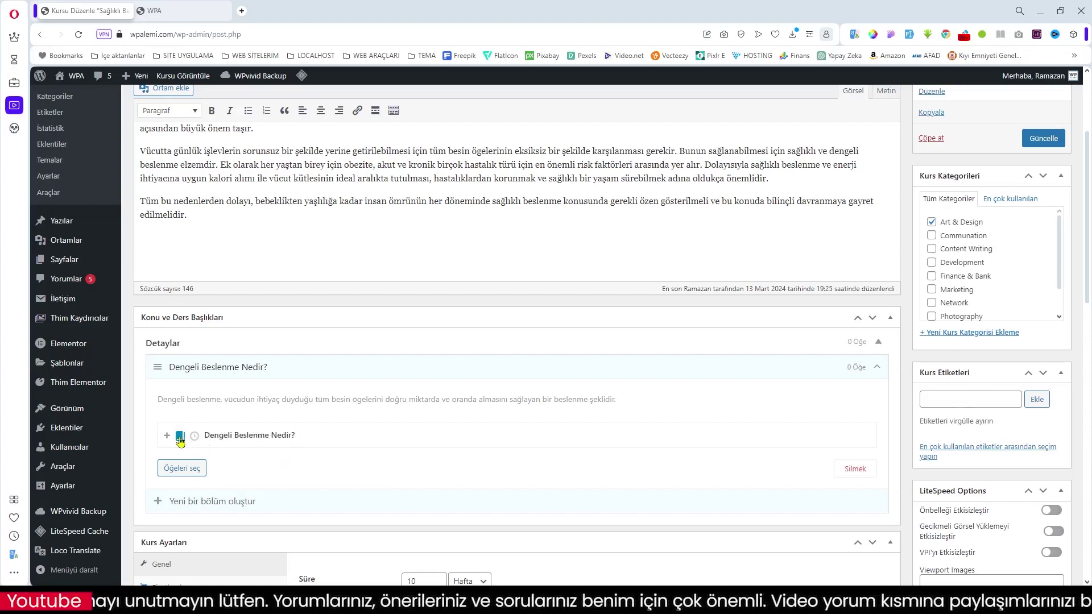
key("Return")
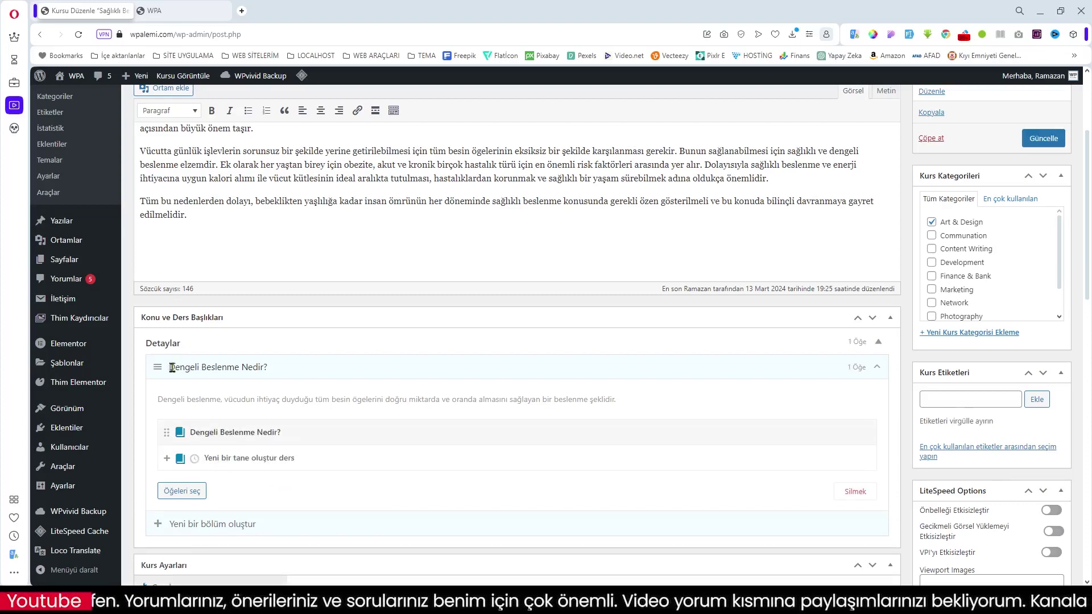
left_click_drag(171, 367, 298, 372)
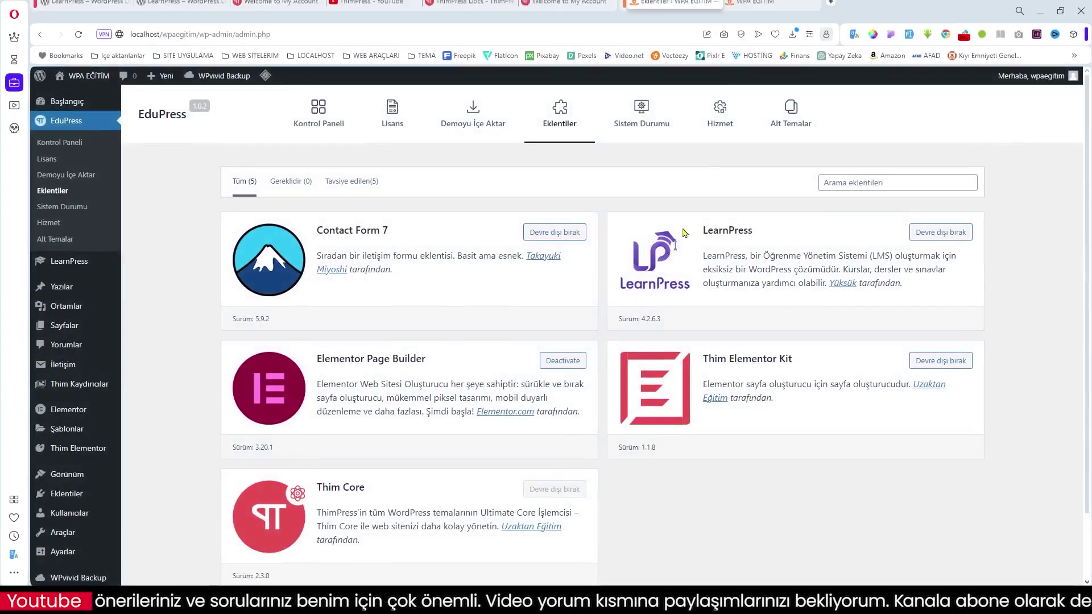
Step: Examine the nutrition course's curriculum on the localhost WPA EĞİTİM site and view its "Dengeli Beslenme Nedir?" lesson
left_click(757, 8)
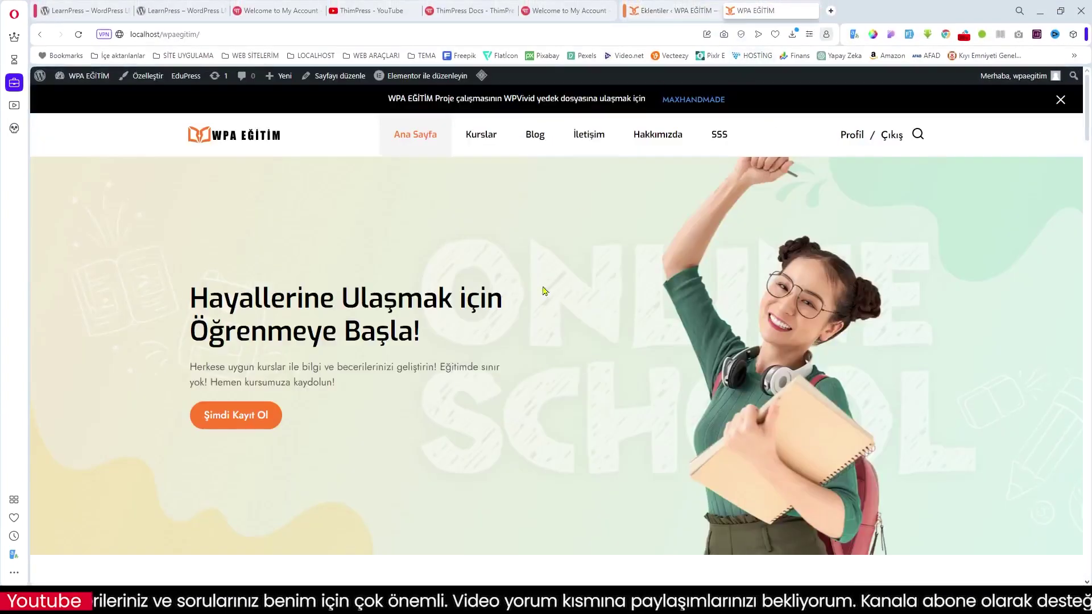
left_click(483, 132)
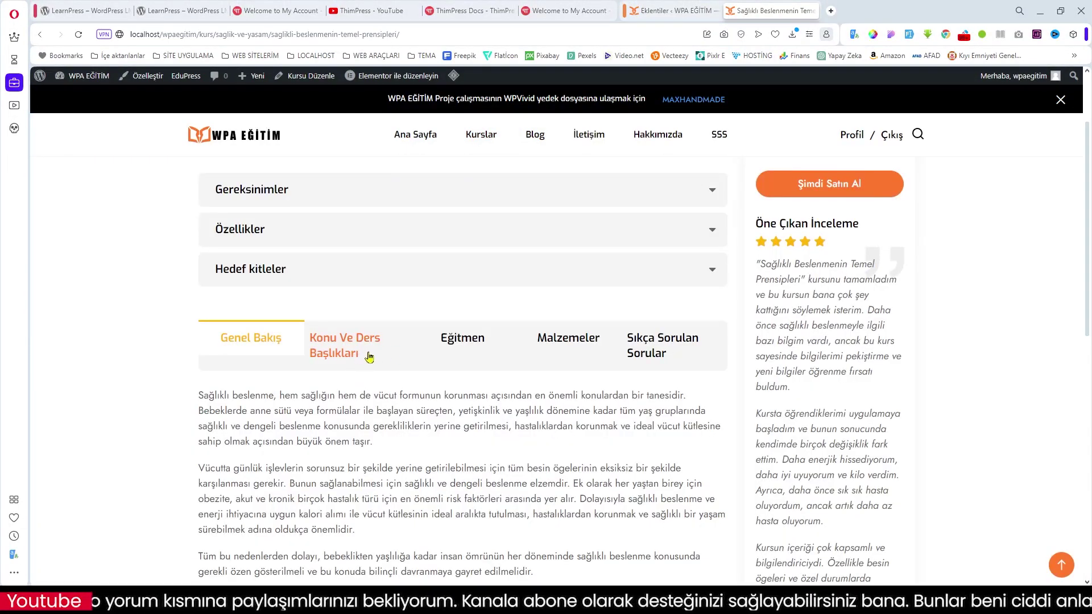
left_click(345, 347)
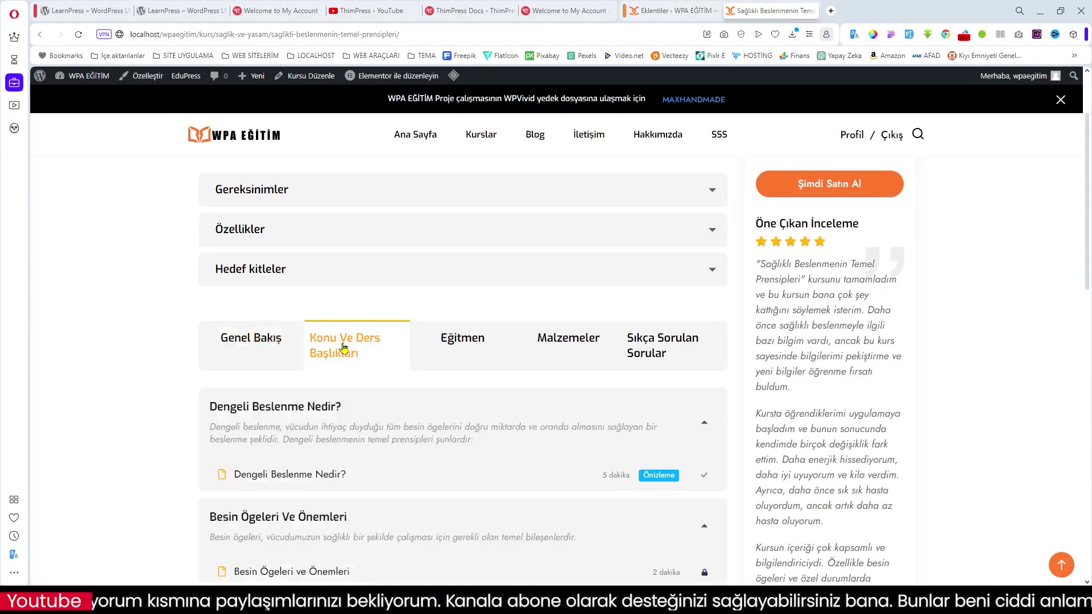
scroll(345, 347, "down", 3)
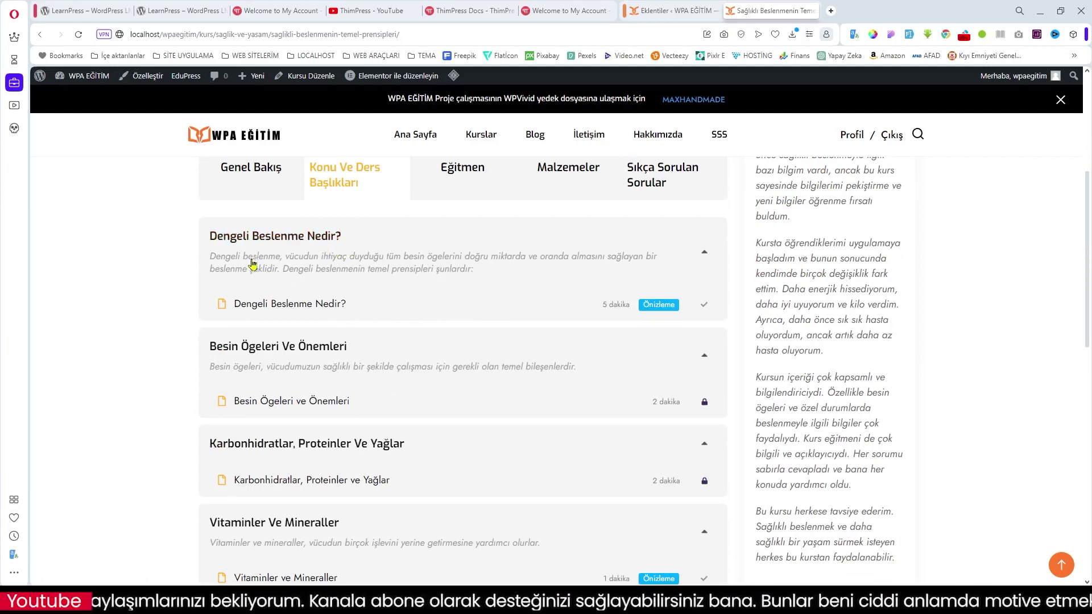
left_click(298, 253)
left_click(315, 268)
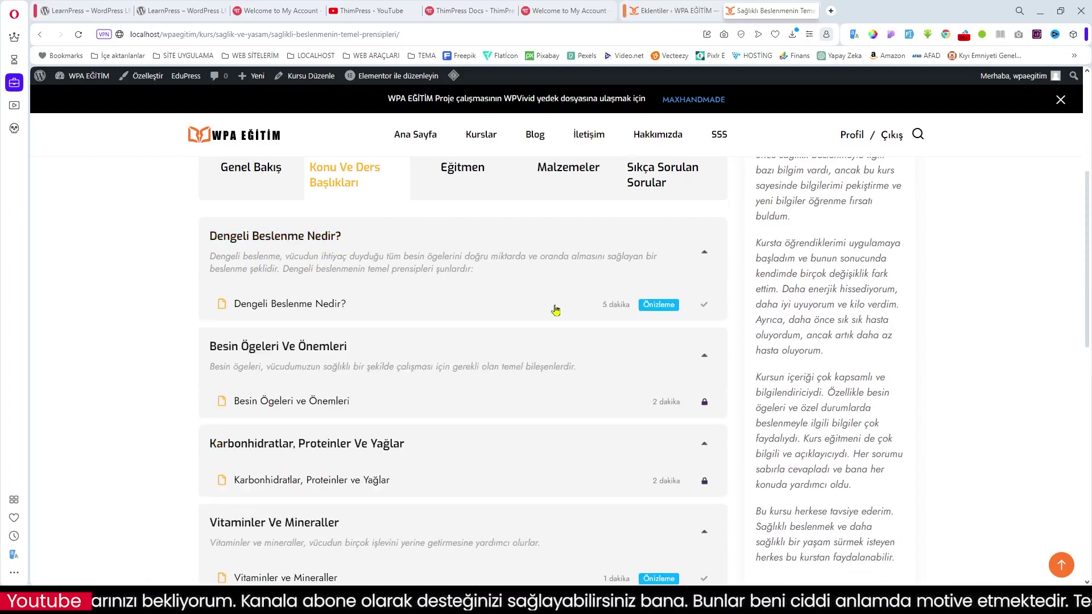
left_click(282, 307)
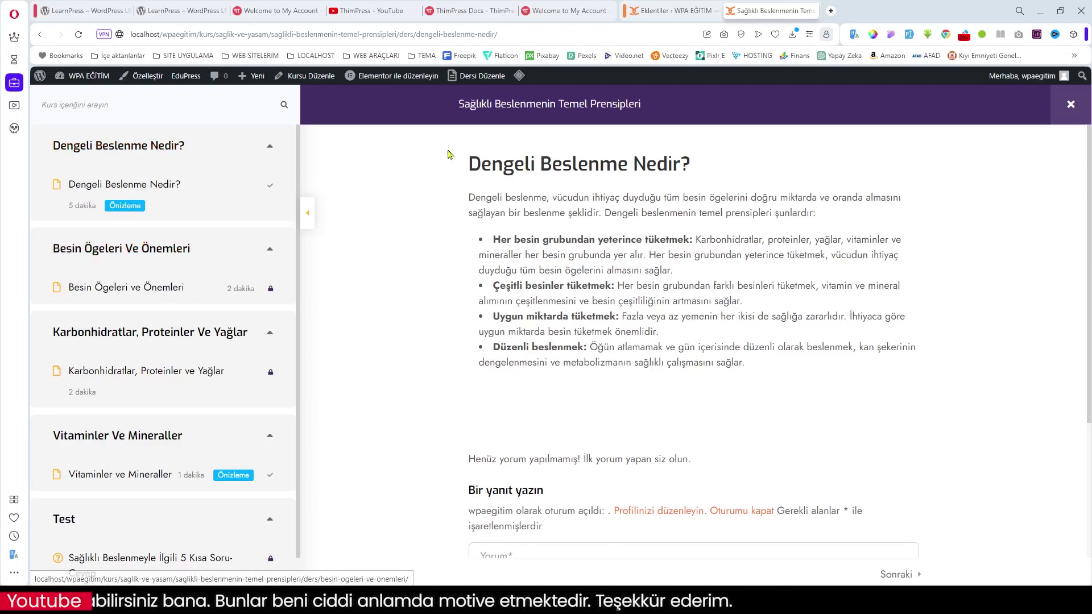
Step: Open the new "Dengeli Beslenme Nedir?" lesson for editing on wpalemi.com and fill in the balanced-nutrition intro with its four bulleted principles
left_click(15, 105)
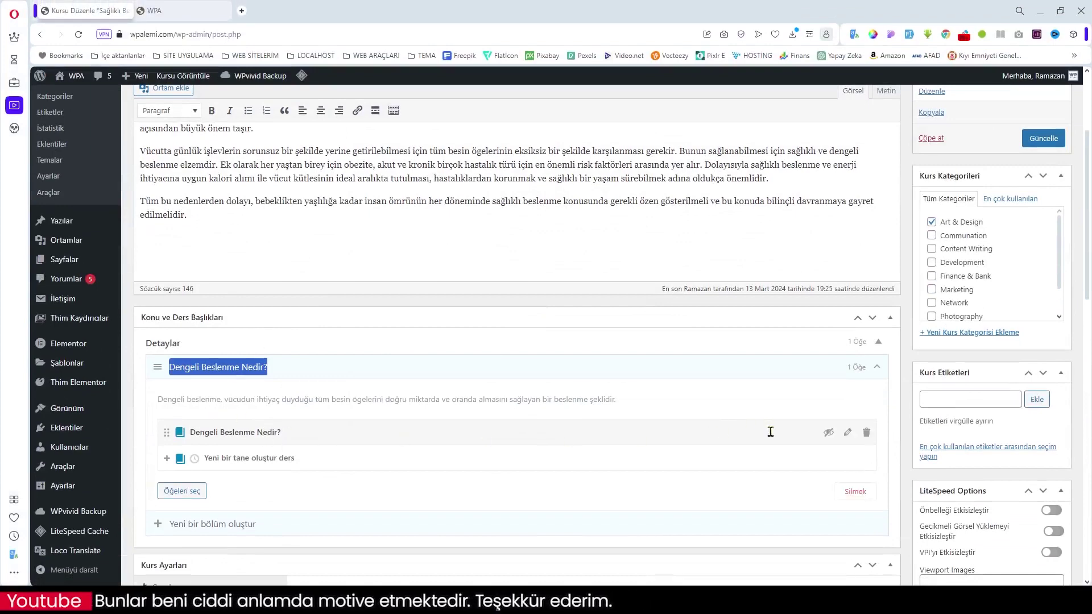
left_click(847, 432)
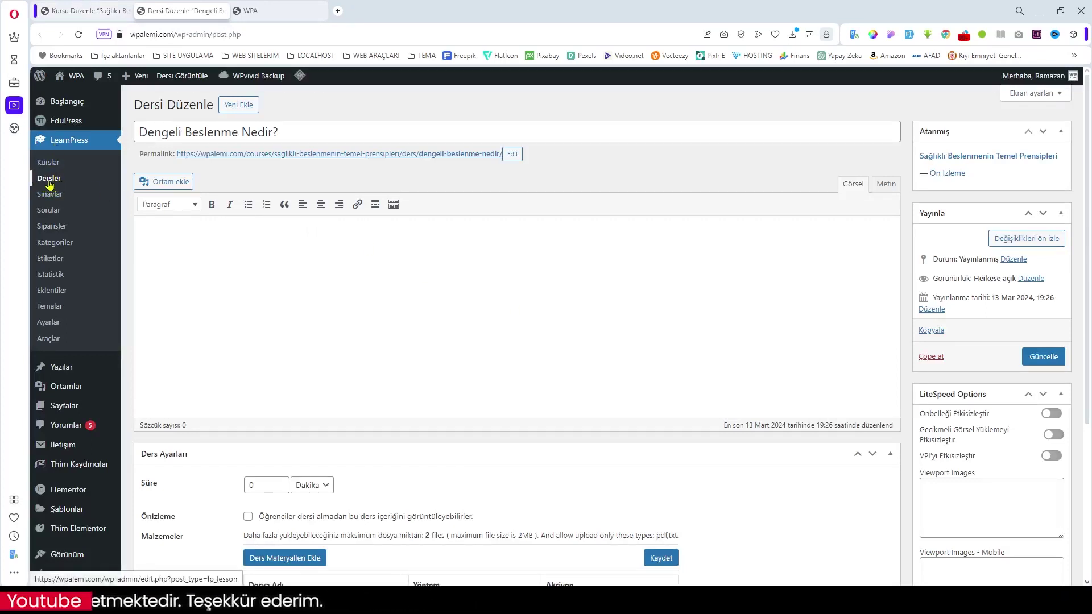
left_click(208, 243)
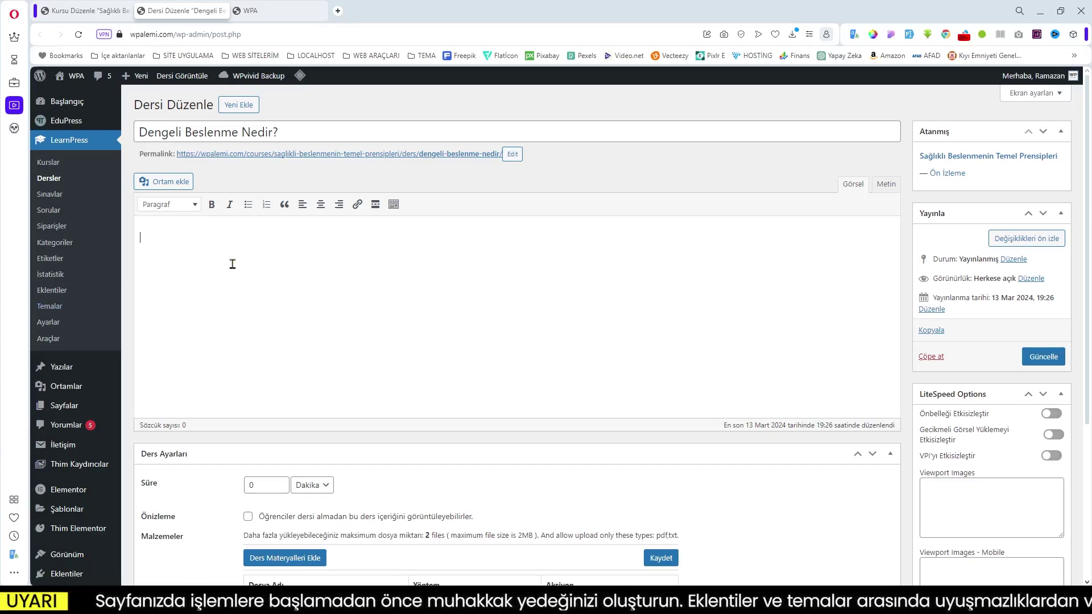
type("Dengeli beslenme, vücudun ihtiyaç duyduğu tüm besin ögelerini doğru miktarda ve oranda almasını sağlayan bir beslenme şeklidir. Dengeli beslenmenin temel prensipleri şunlardır: Her besin grubundan yeterince tüketmek: Karbonhidratlar, proteinler, yağlar, vitaminler ve mineraller her besin grubunda yer alır. Her besin grubundan yeterince tüketmek, vücudun ihtiyaç duyduğu tüm besin ögelerini almasını sağlar. Çeşitli besinler tüketmek: Her besin grubundan farklı besinleri tüketmek, vitamin ve mineral alımının çeşitlenmesini ve besin çeşitliliğinin artmasını sağlar. Uygun miktarda tüketmek: Fazla veya az yemenin her ikisi de sağlığa zararlıdır. İhtiyaca göre uygun miktarda besin tüketmek önemlidir. Düzenli beslenmek: Öğün atlamamak ve gün içerisinde düzenli olarak beslenmek, kan şekerinin dengelenmesini ve metabolizmanın sağlıklı çalışmasını sağlar.")
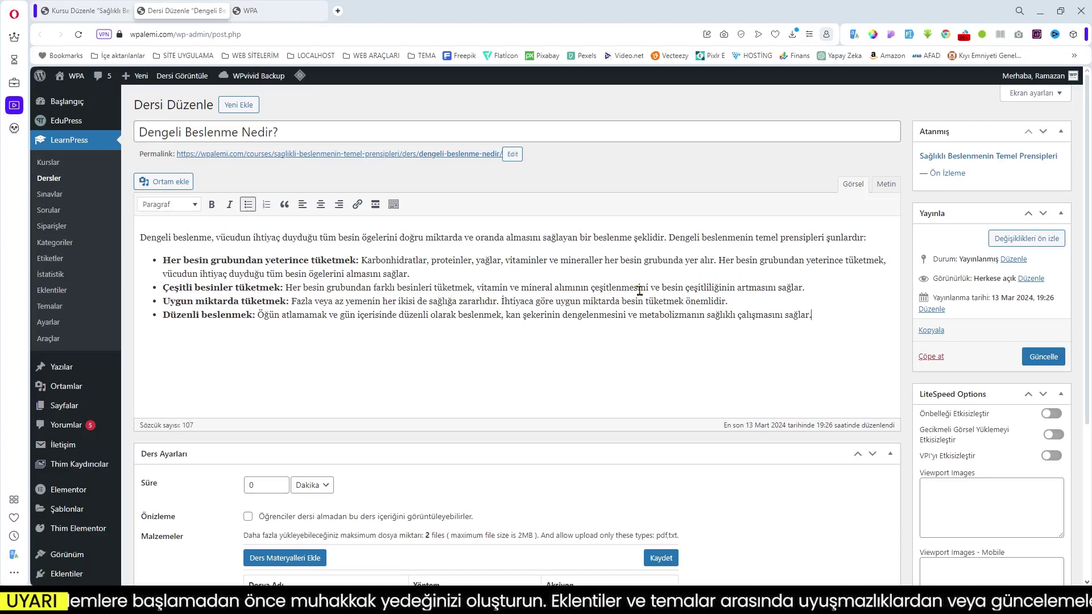
Step: Set the lesson's duration to 2 minutes
scroll(588, 277, "down", 2)
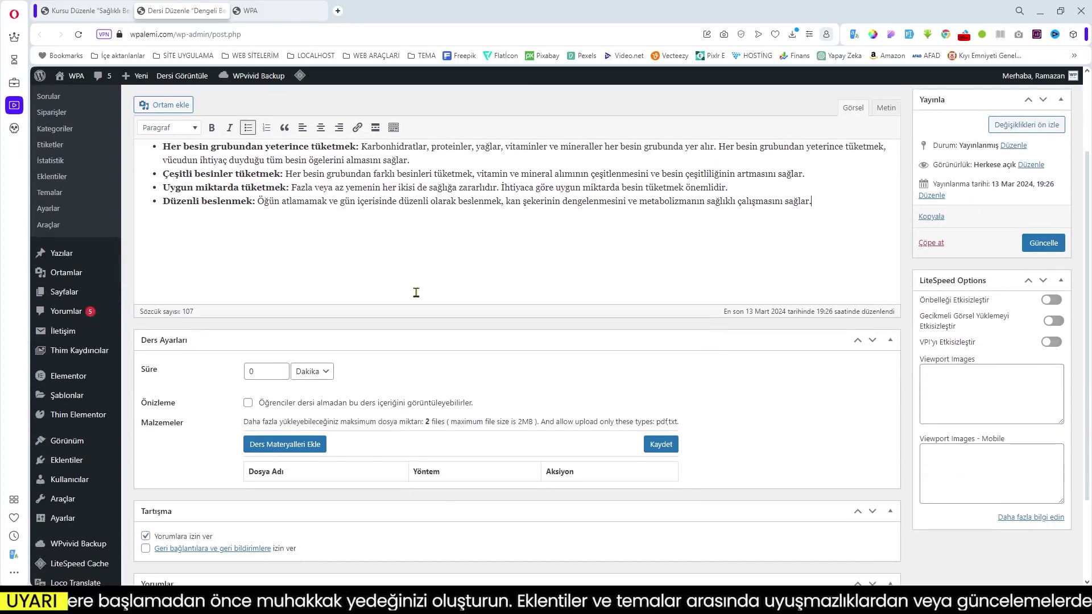
left_click(281, 369)
left_click(281, 369)
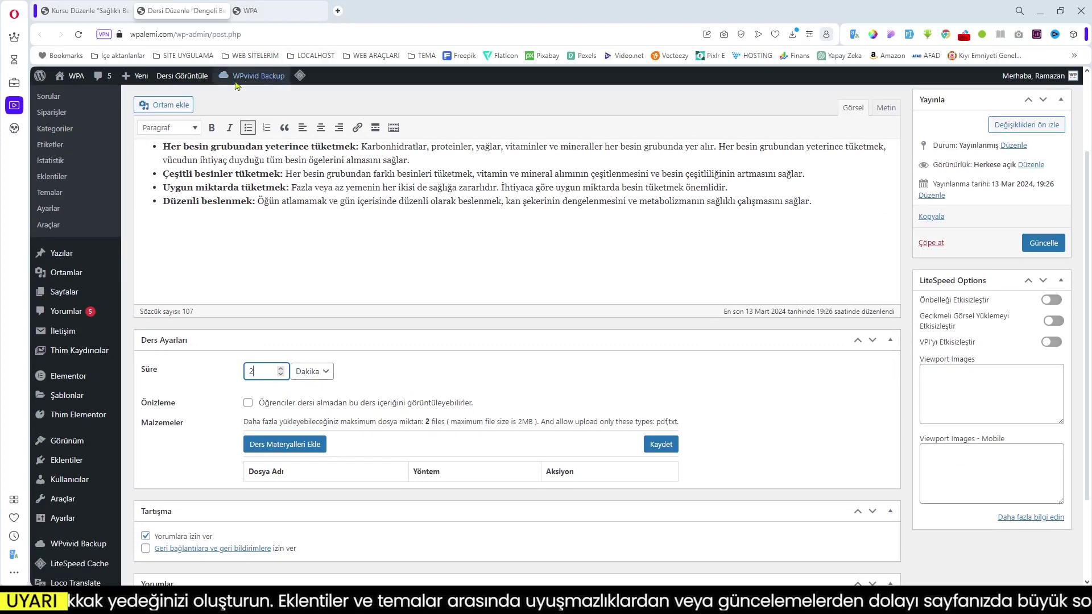
Step: View the locked lesson "Besin Ögeleri ve Önemleri" on the localhost site, both signed in and as a visitor in the private window
left_click(15, 83)
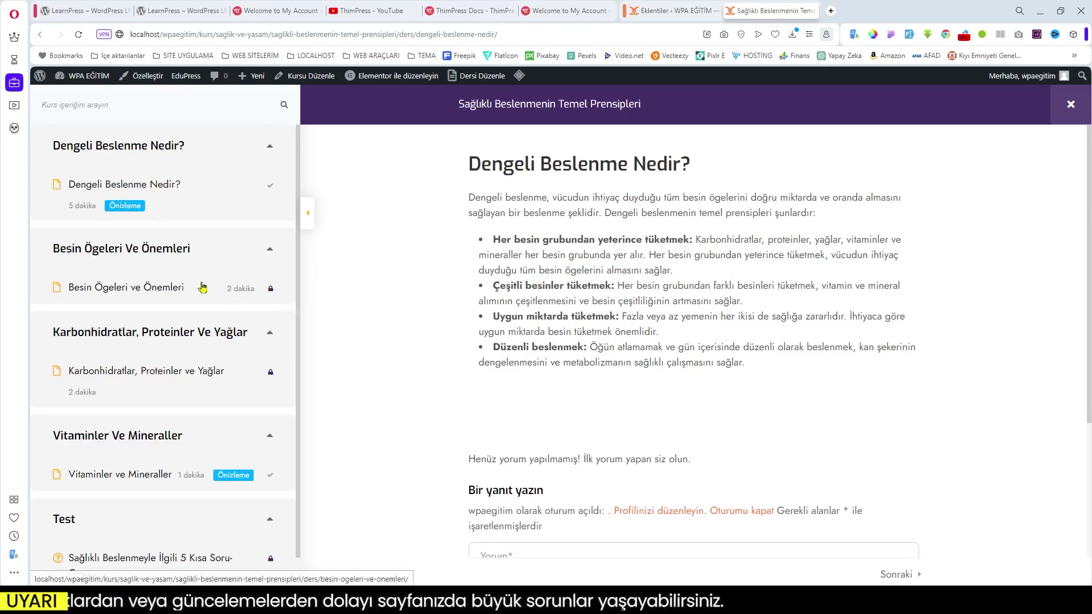
left_click(143, 288)
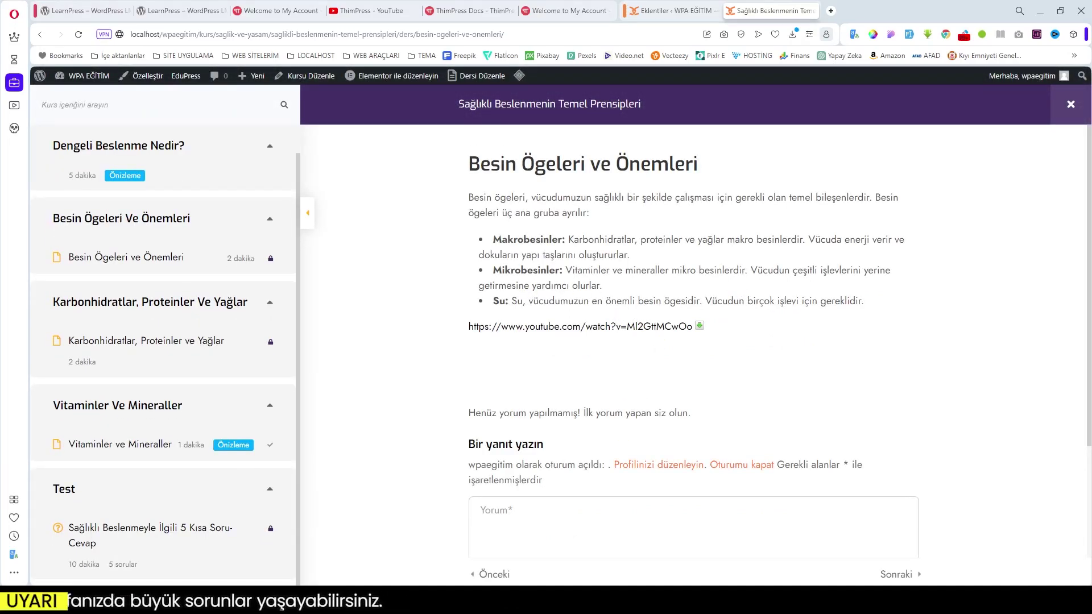
mouse_move(648, 602)
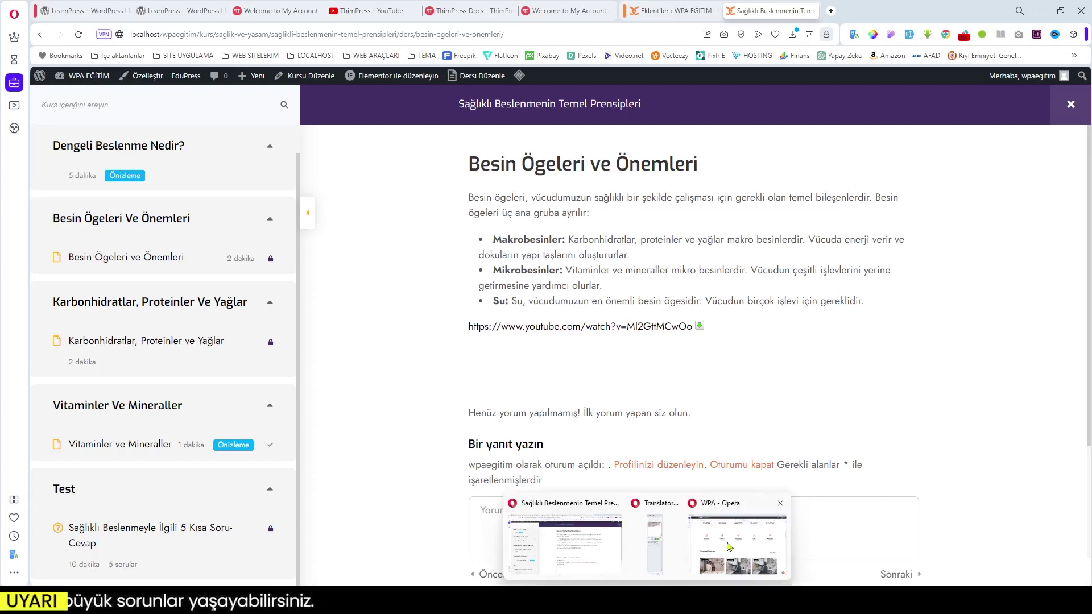
left_click(730, 546)
scroll(690, 398, "up", 5)
scroll(694, 399, "down", 2)
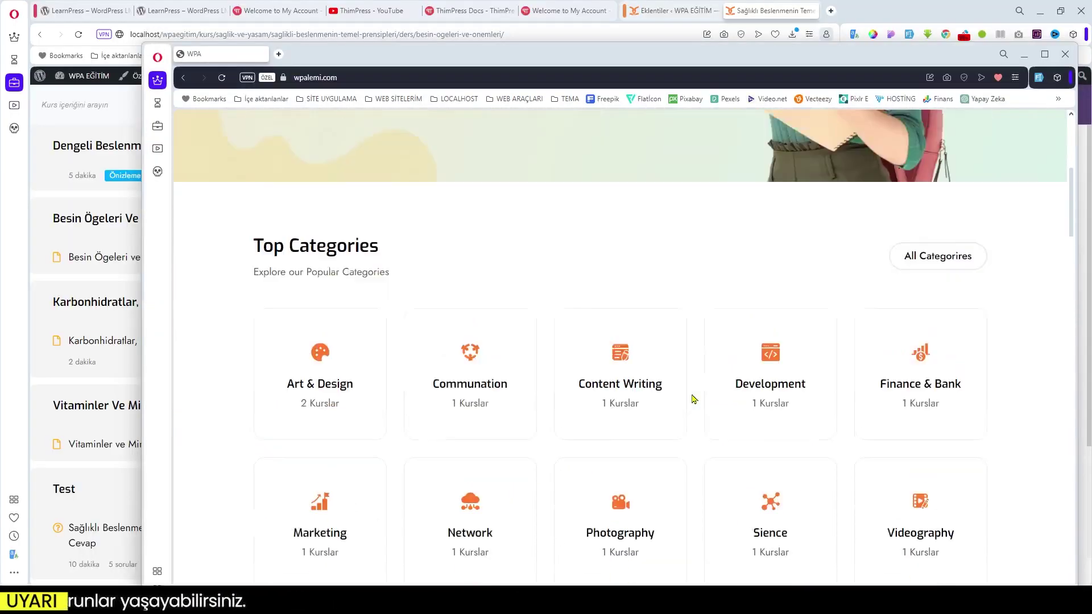
key("alt+Left")
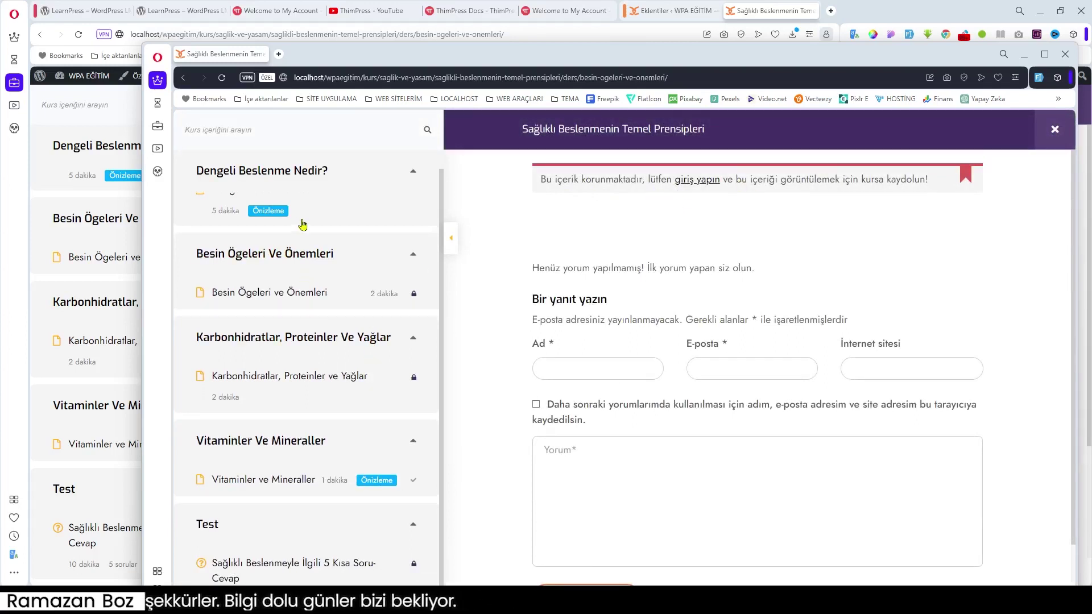
Step: Compare a visitor's access to the previewable "Dengeli Beslenme Nedir?" lesson and the locked "Besin Ögeleri ve Önemleri" lesson
scroll(324, 212, "up", 1)
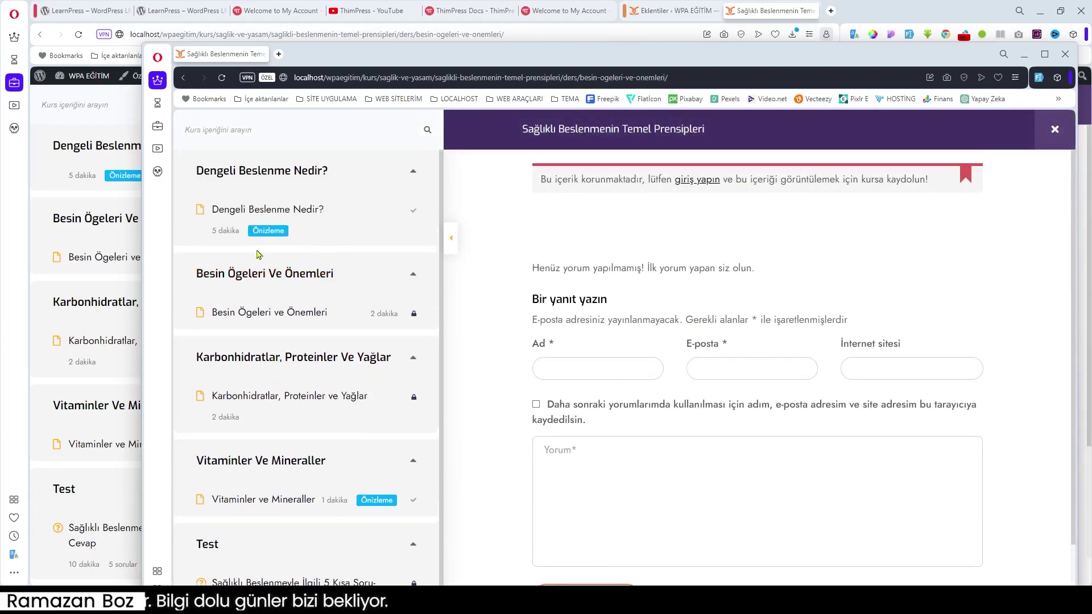
left_click(288, 230)
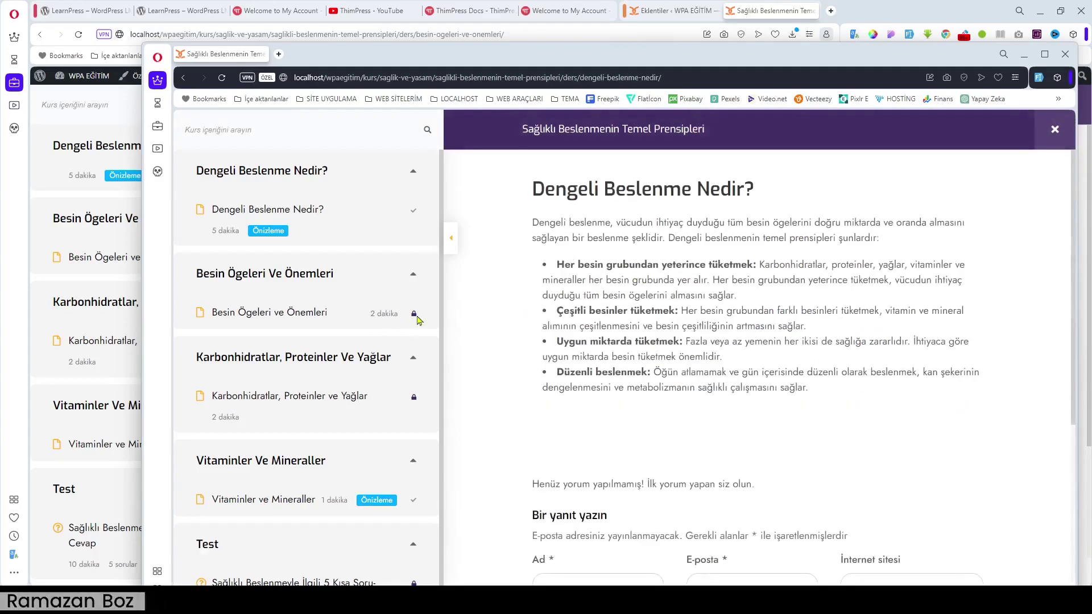
left_click(308, 319)
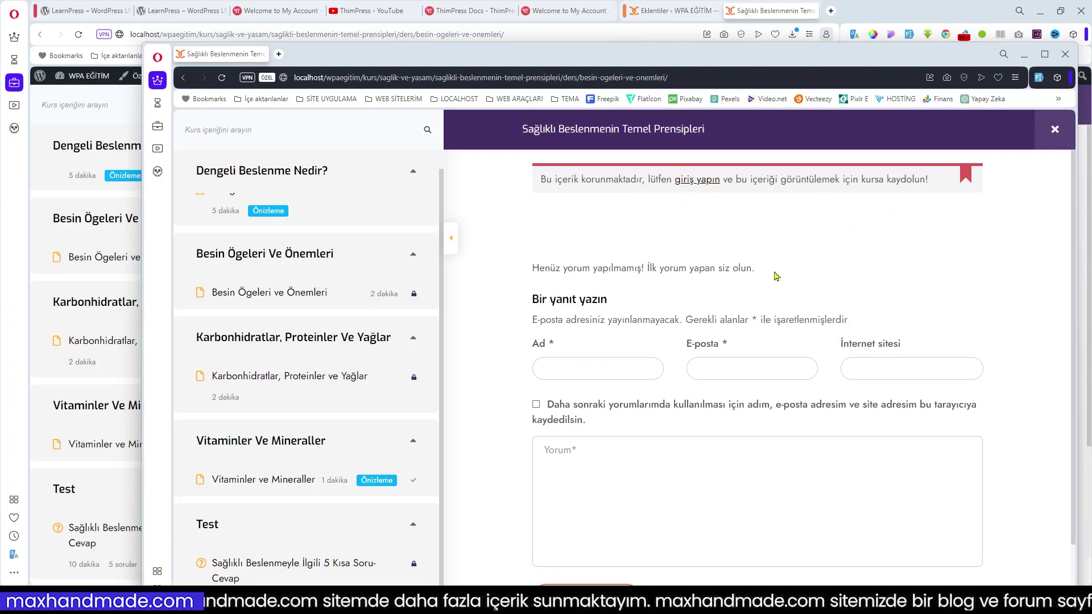
scroll(853, 312, "down", 1)
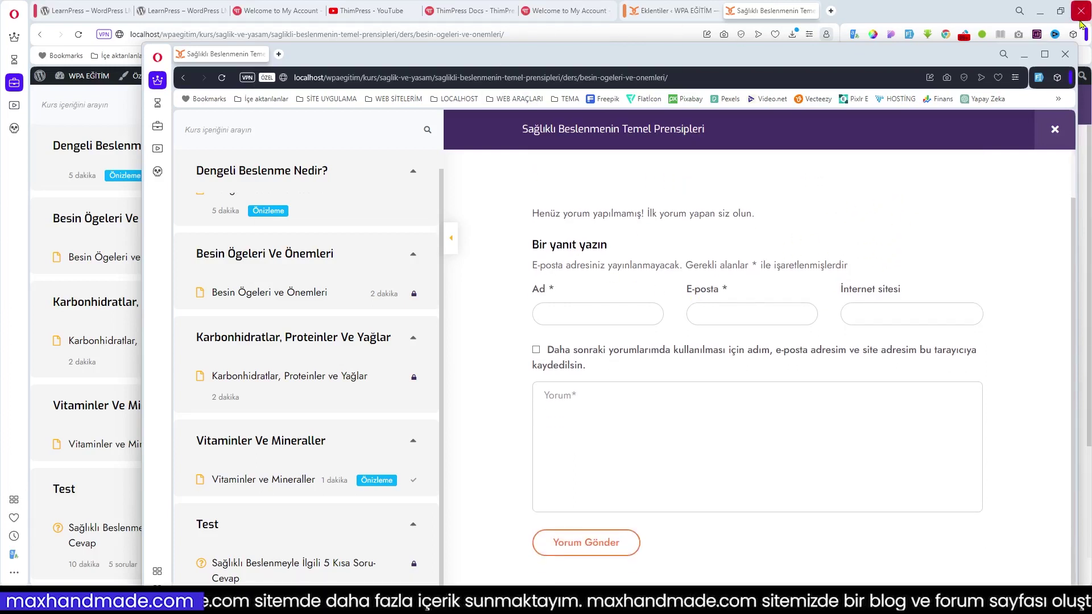
left_click(1023, 55)
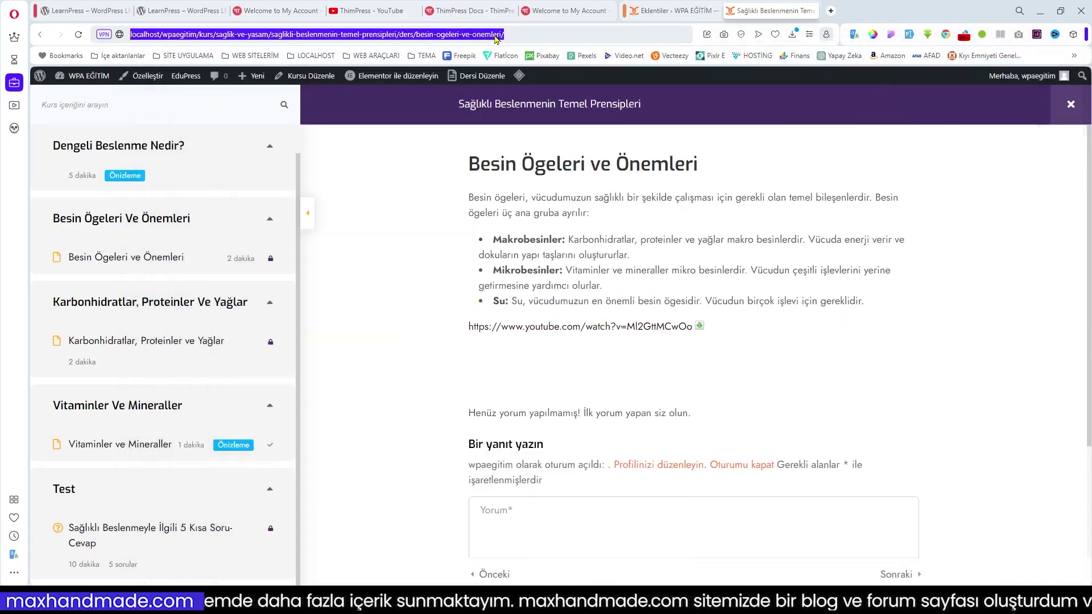
Step: Enable preview for the "Dengeli Beslenme Nedir?" lesson on wpalemi.com so students can view it without taking the course
left_click(14, 107)
scroll(450, 372, "up", 2)
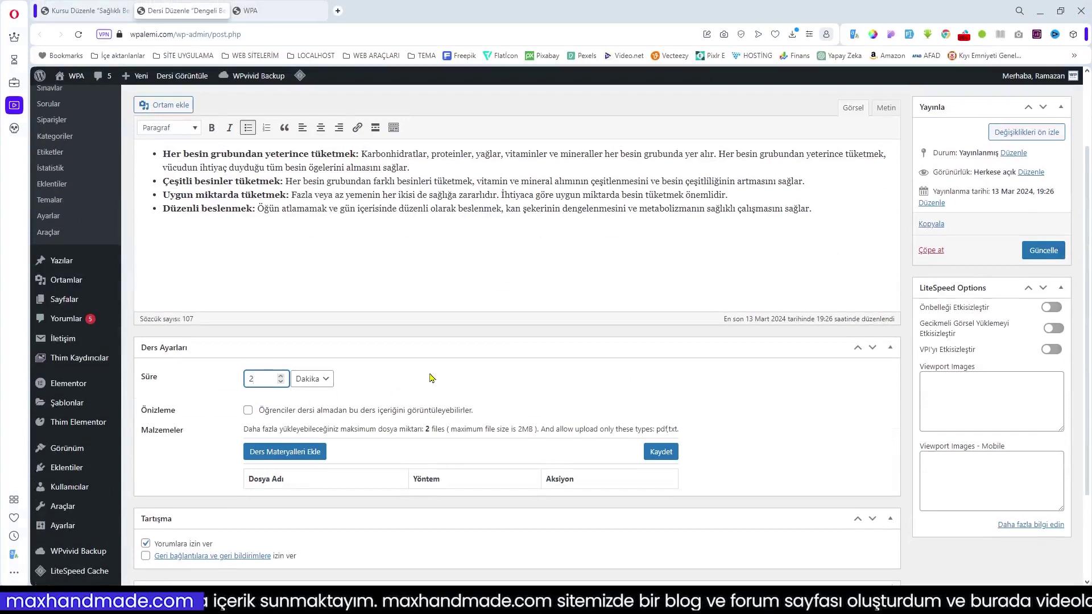
scroll(471, 372, "down", 2)
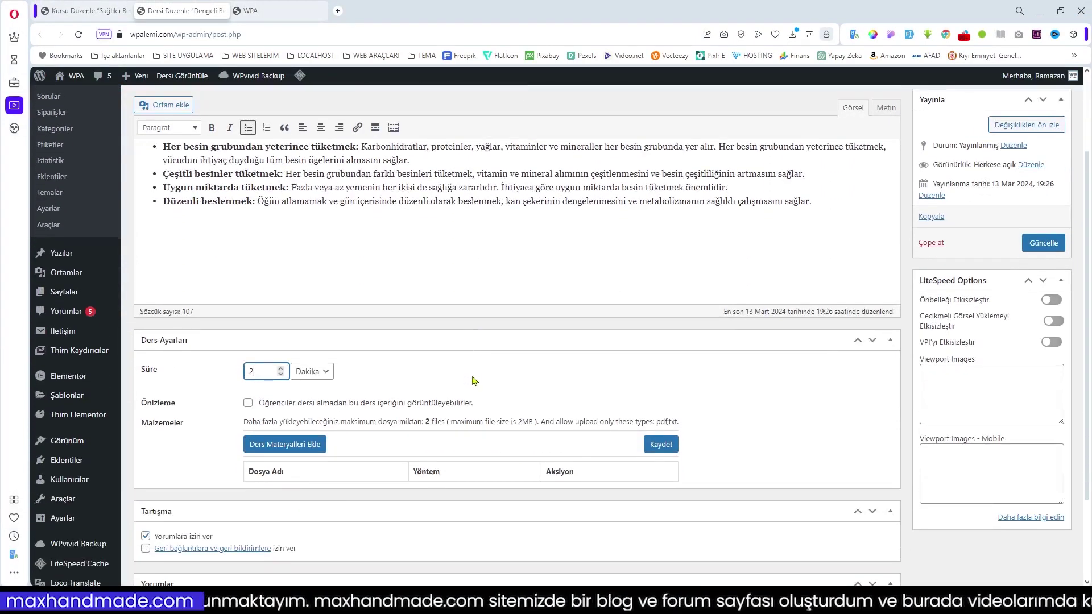
left_click(248, 404)
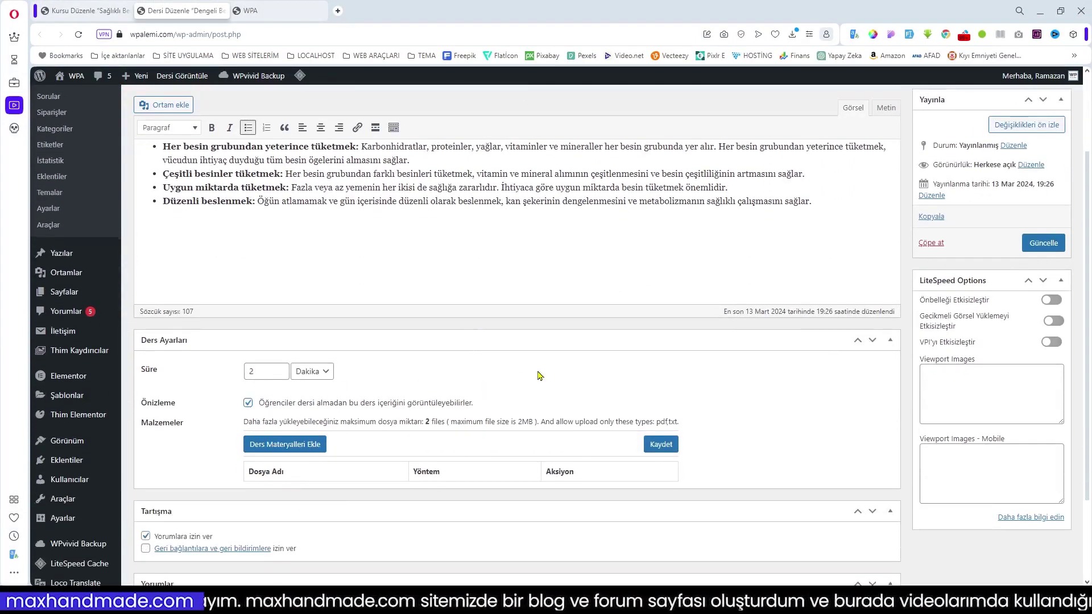
Step: Attach "Enerji ve Besin Değerleri Tablosu.pdf" to the lesson as an uploaded material named "Besin Değerleri" and save the materials
scroll(523, 370, "down", 2)
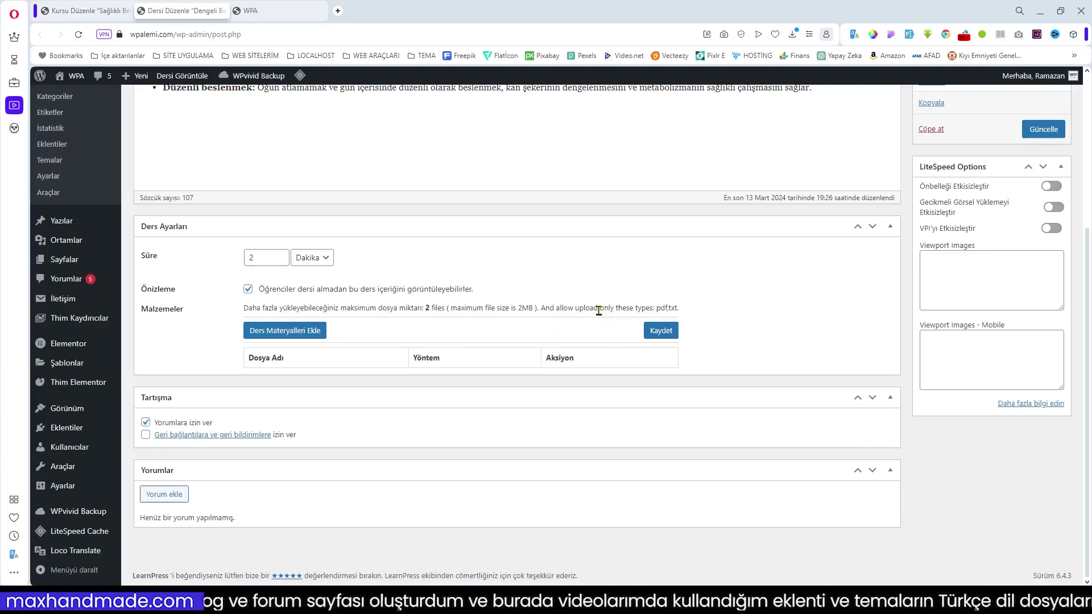
left_click_drag(579, 307, 608, 307)
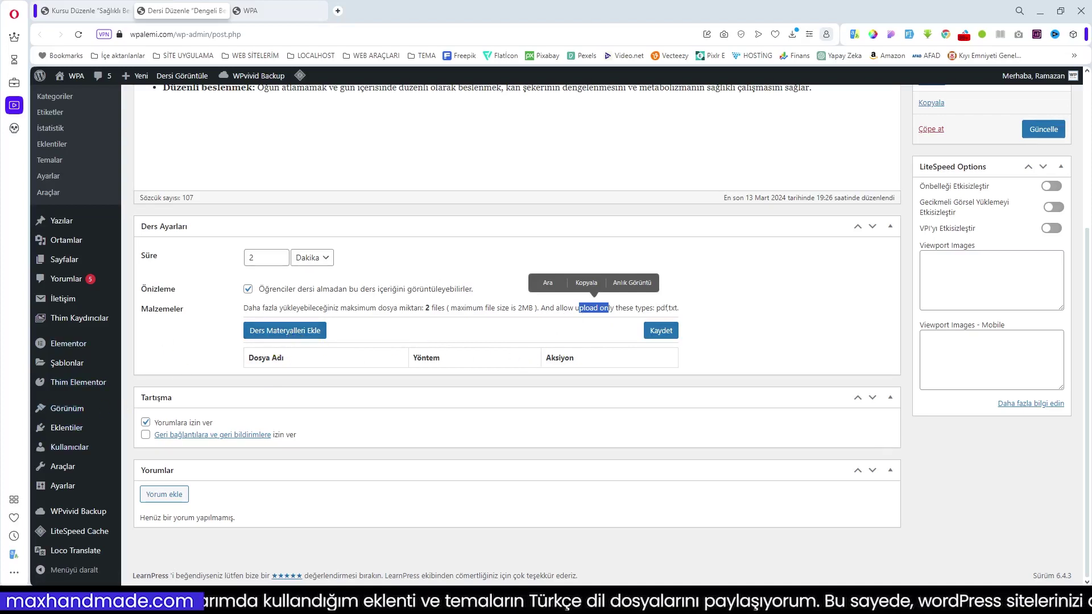
left_click(334, 360)
left_click(316, 337)
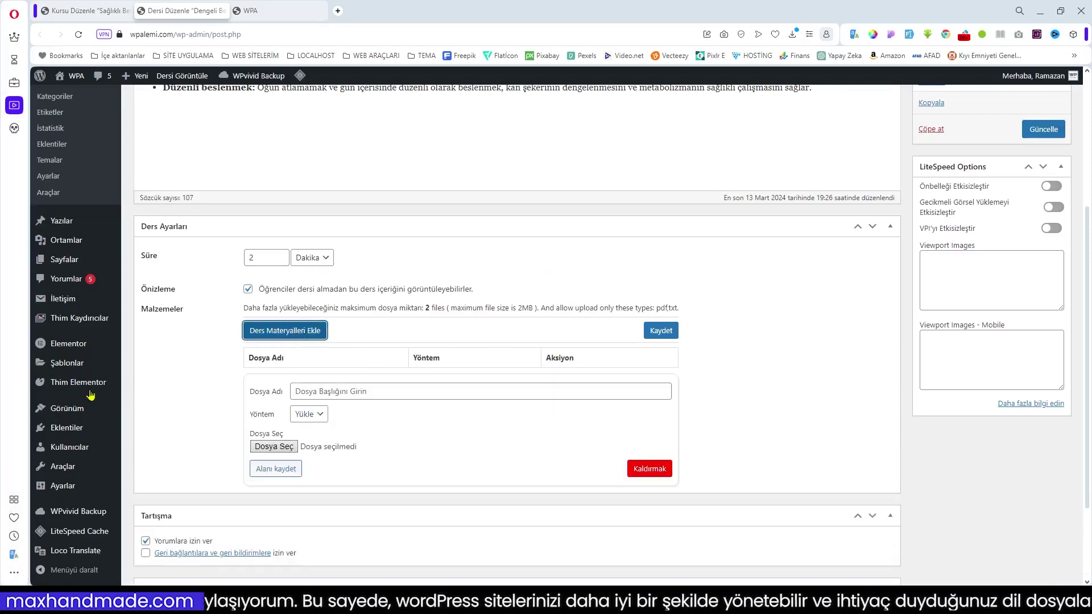
left_click(274, 446)
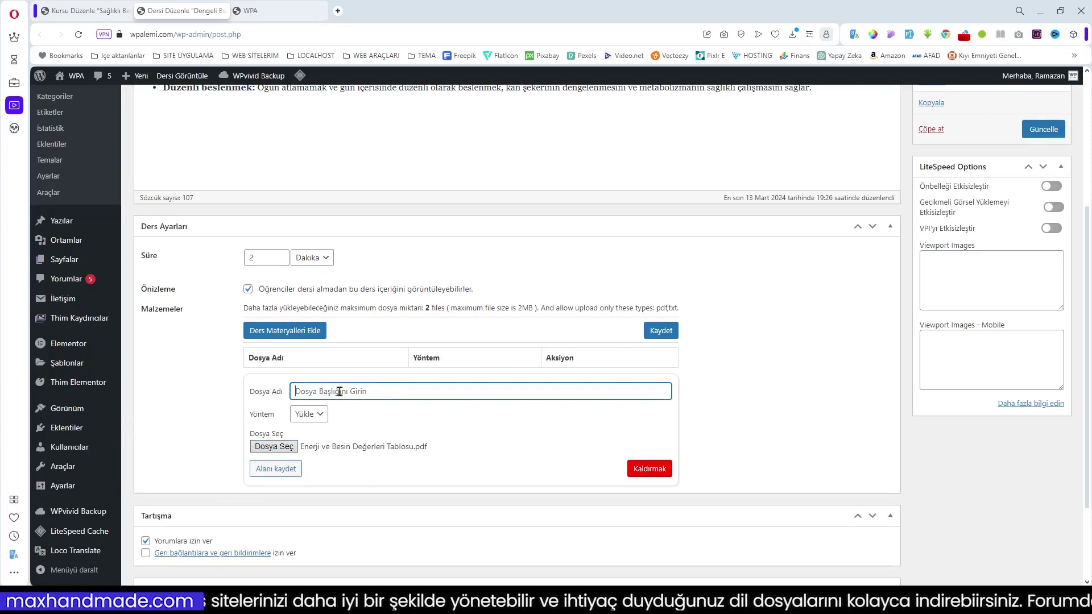
type("Besin Değerleri")
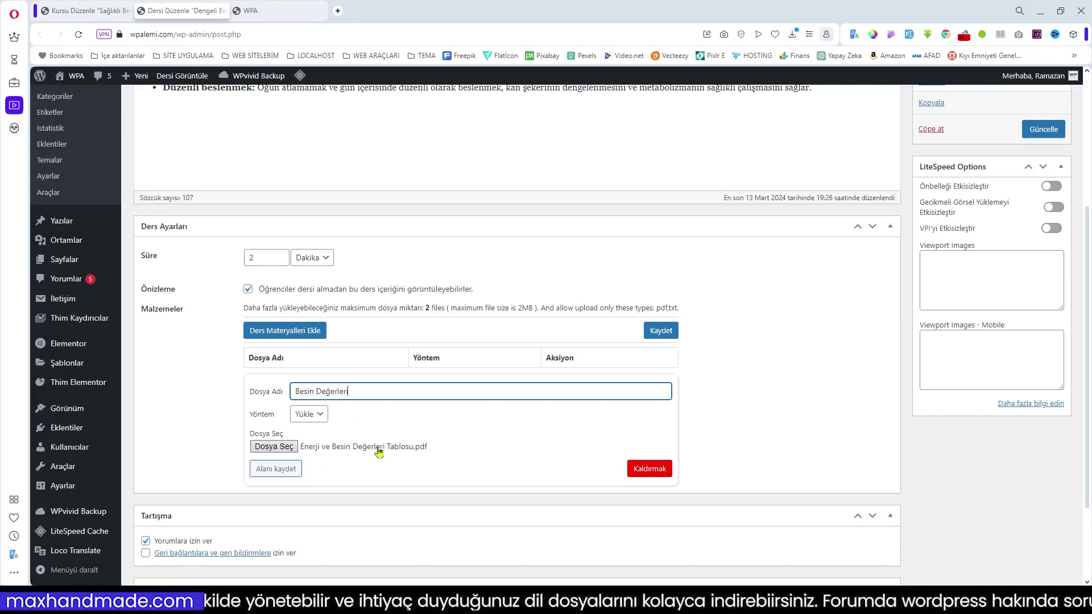
left_click(277, 470)
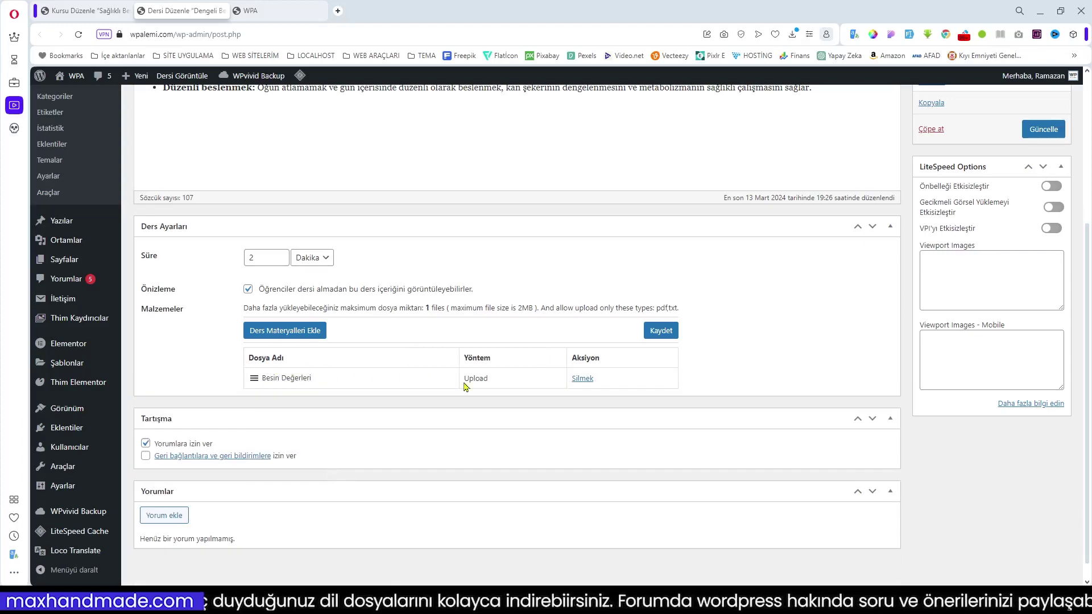
left_click(661, 330)
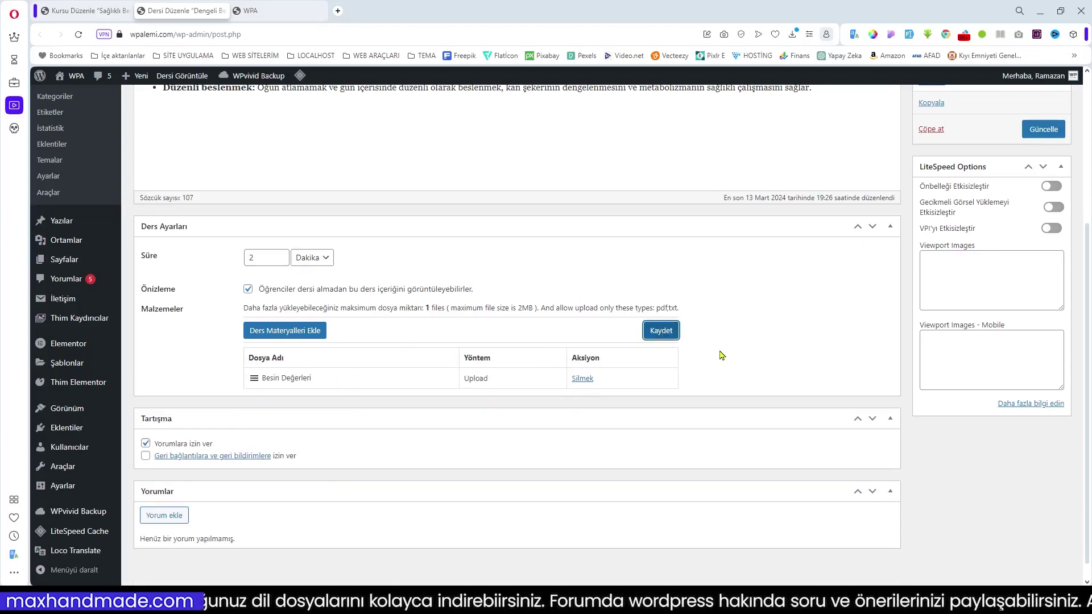
Step: Update the "Dengeli Beslenme Nedir?" lesson, close it and return to the course editor
scroll(721, 352, "up", 5)
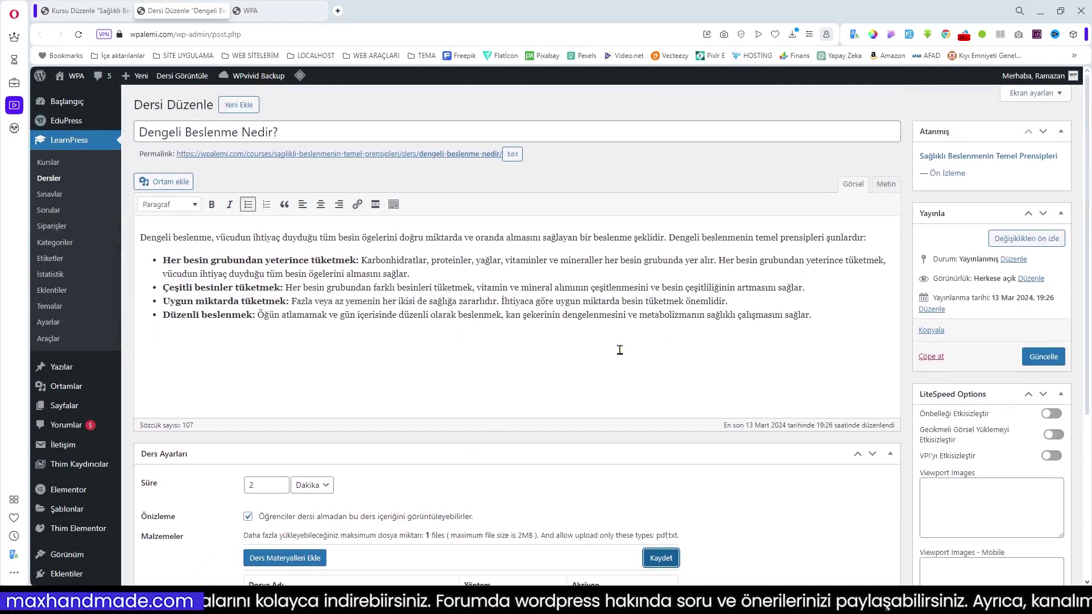
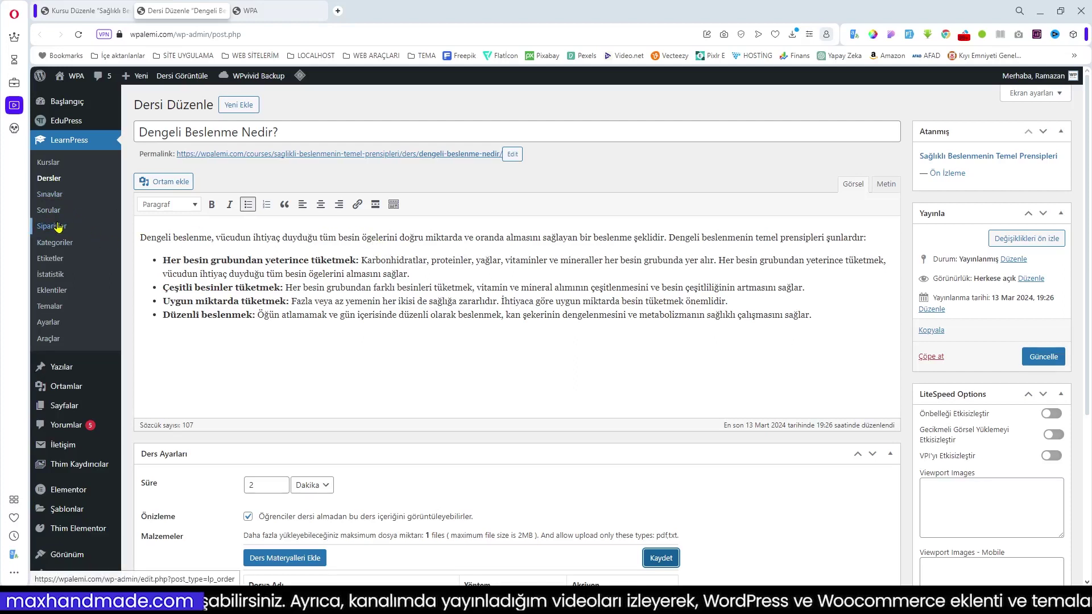
left_click(1044, 357)
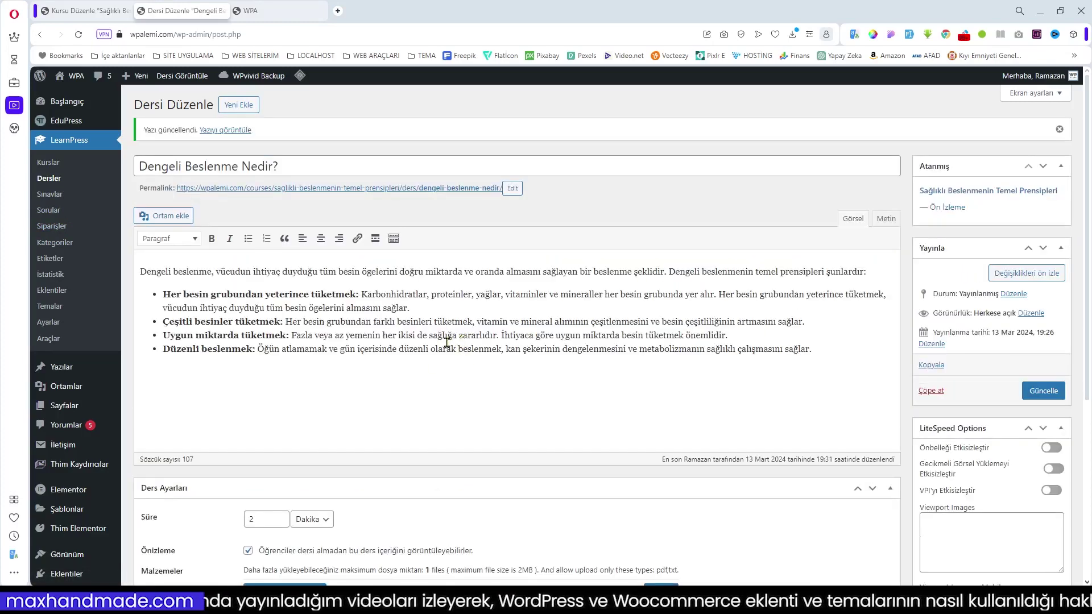
scroll(483, 419, "down", 4)
scroll(483, 420, "up", 4)
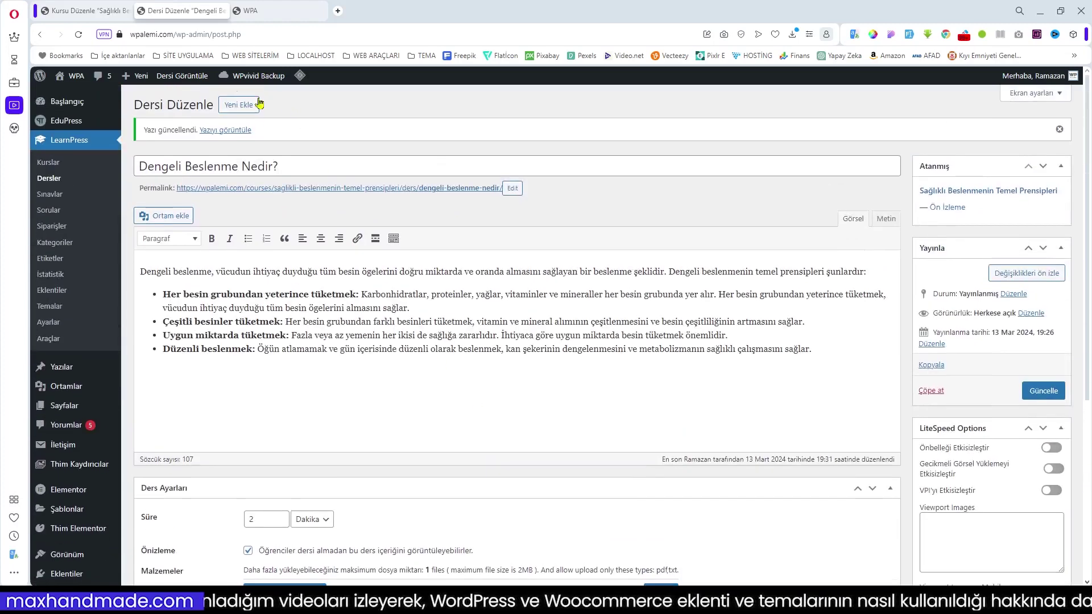
left_click(86, 10)
left_click(205, 12)
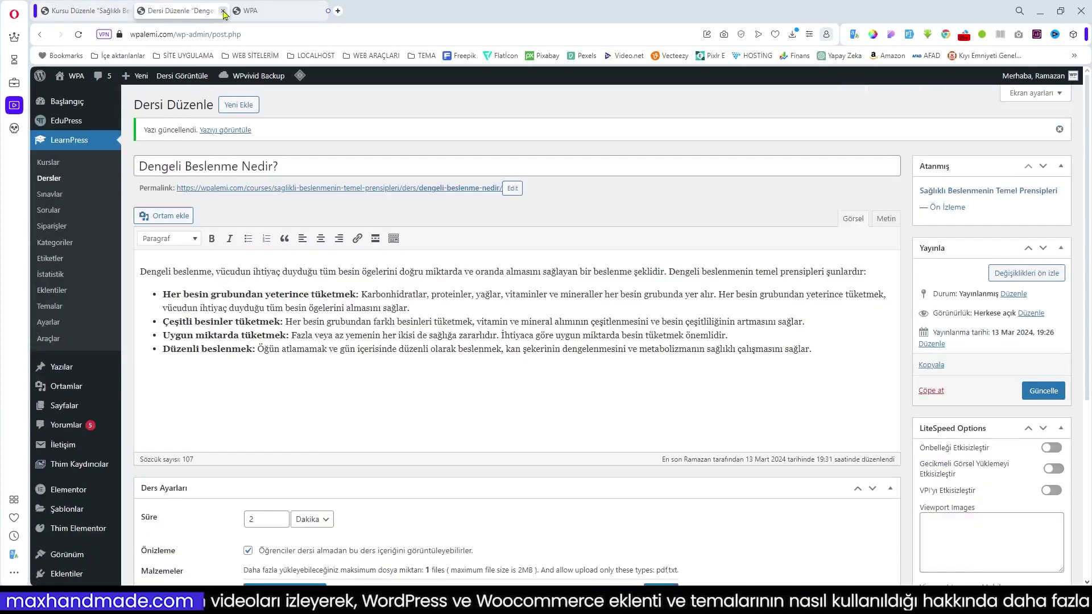
left_click(223, 10)
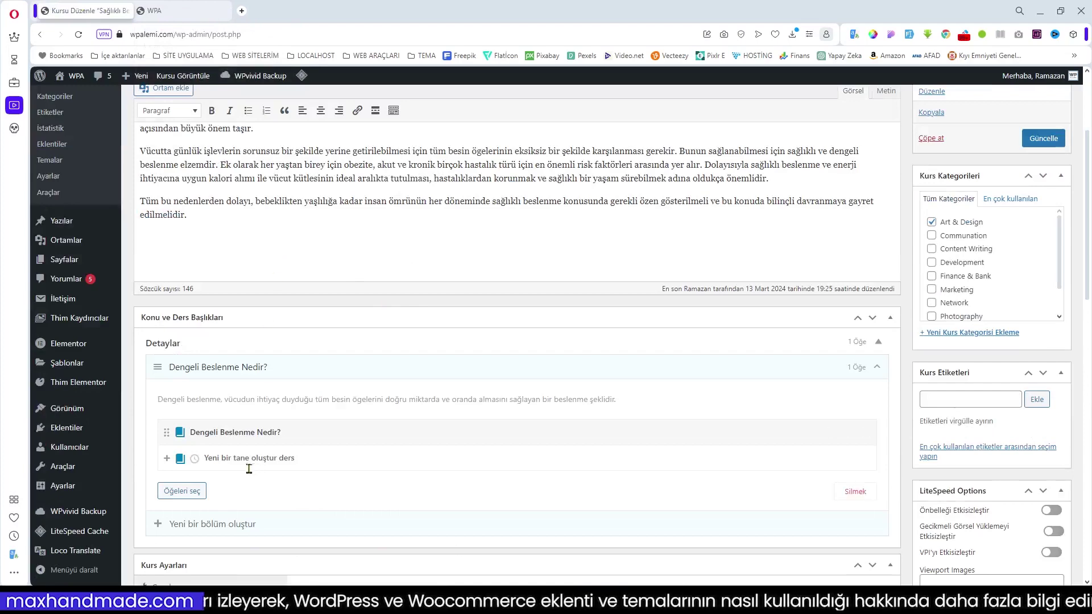
Step: Add a course section "Besin Ögeleri ve Önemleri" described as "Besin ögeleri, vücudumuzun sağlıklı bir şekilde çalışması için gerekli olan temel bileşenlerdir."
left_click(382, 431)
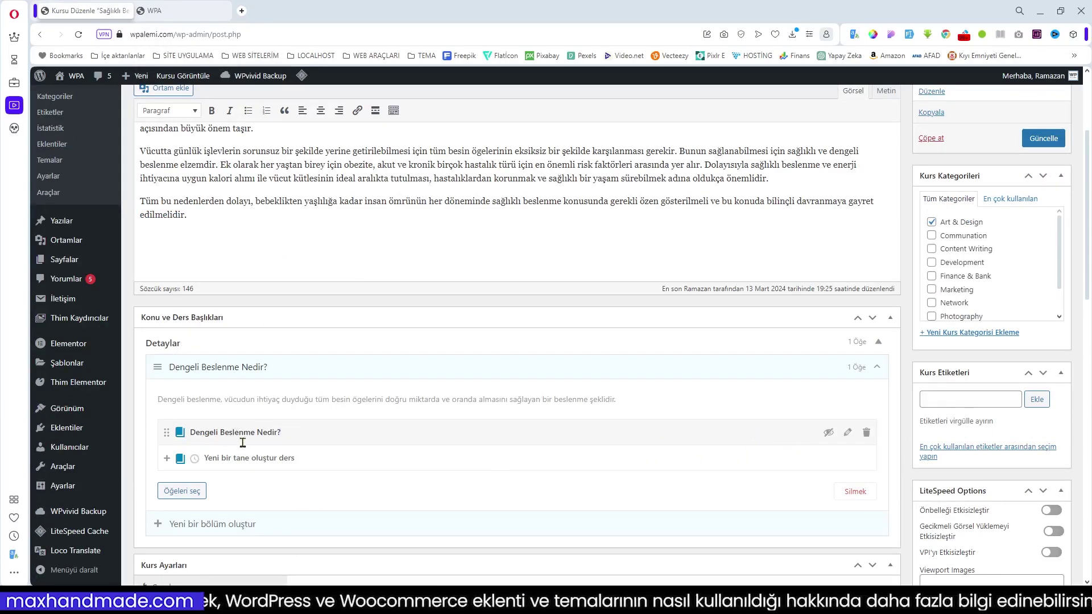
scroll(367, 441, "down", 2)
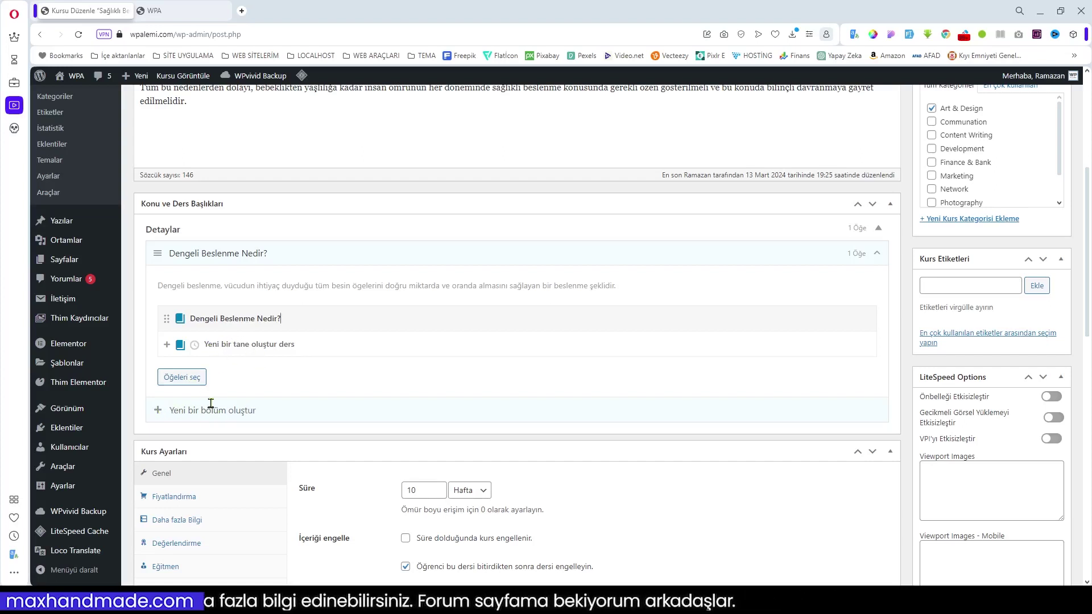
left_click(235, 403)
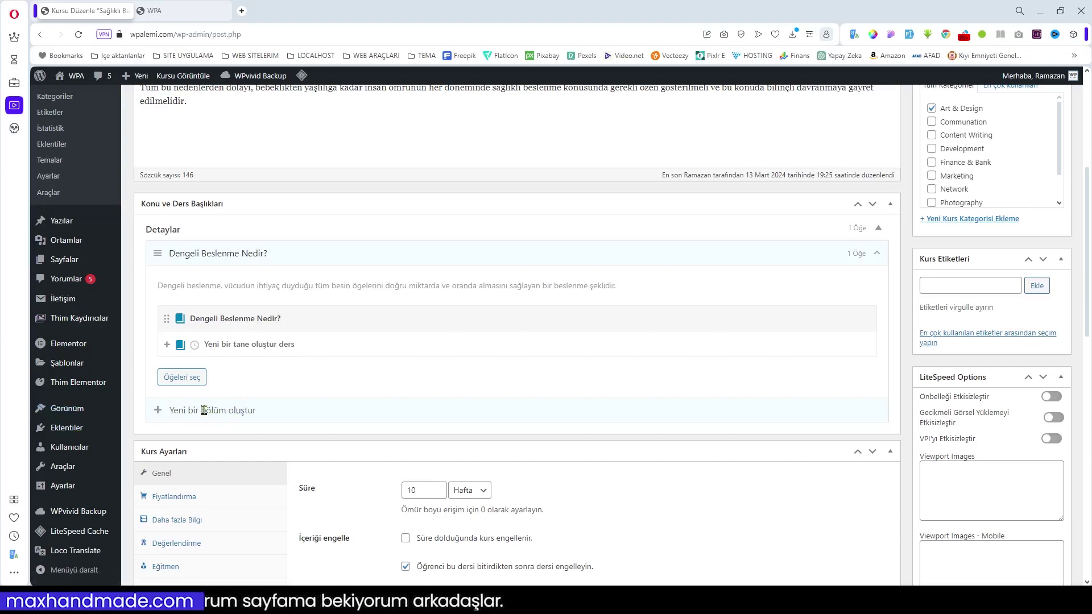
type("Besin Ögeleri ve Önemleri")
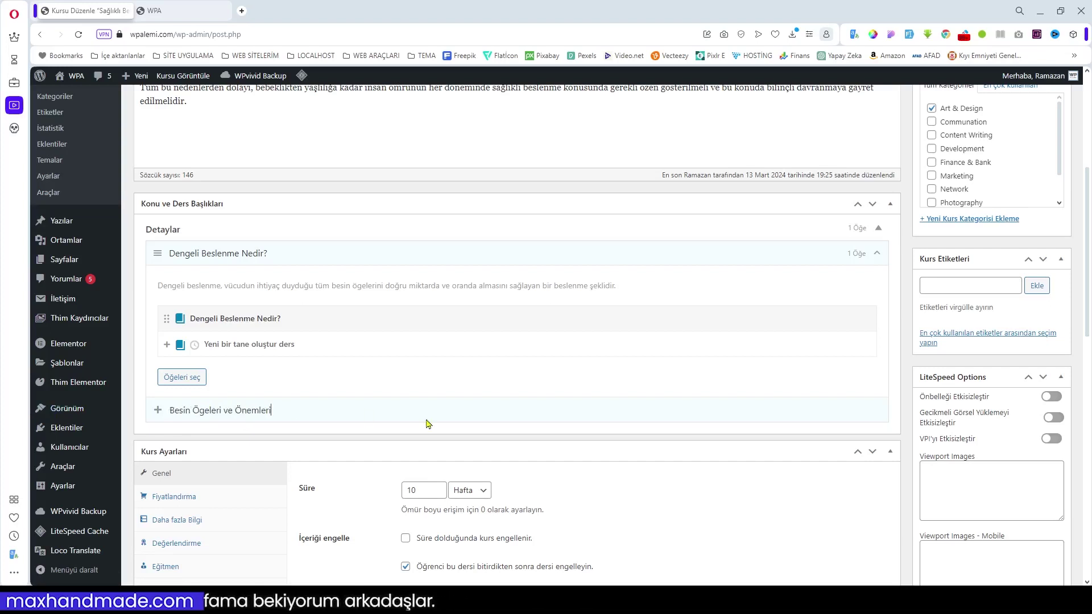
key("Return")
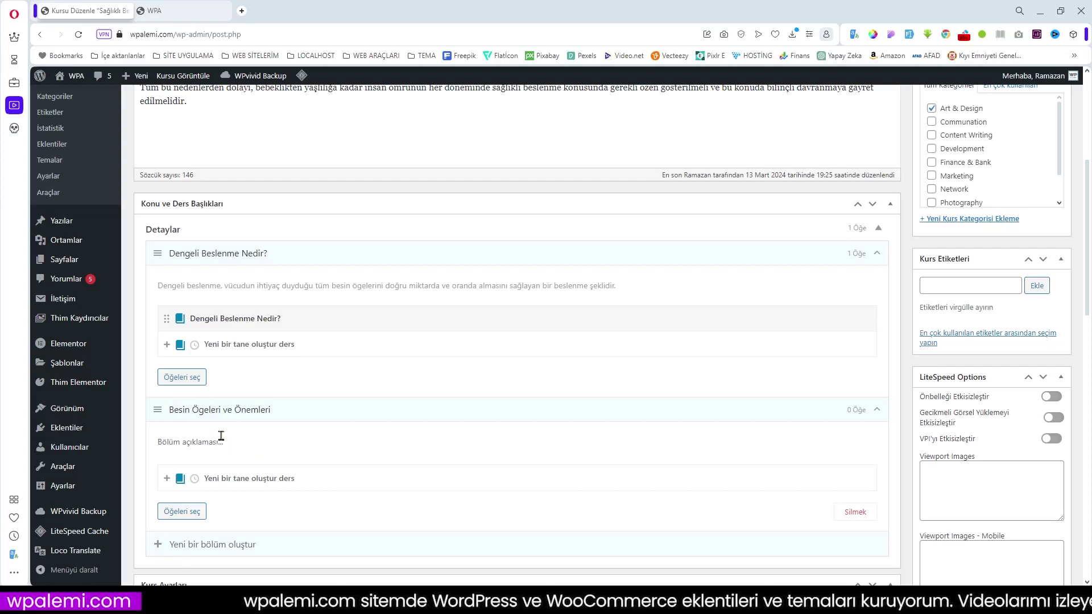
type("Besin ögeleri, vücudumuzun sağlıklı bir şekilde çalışması için gerekli olan temel bileşenlerdir.")
scroll(458, 475, "down", 1)
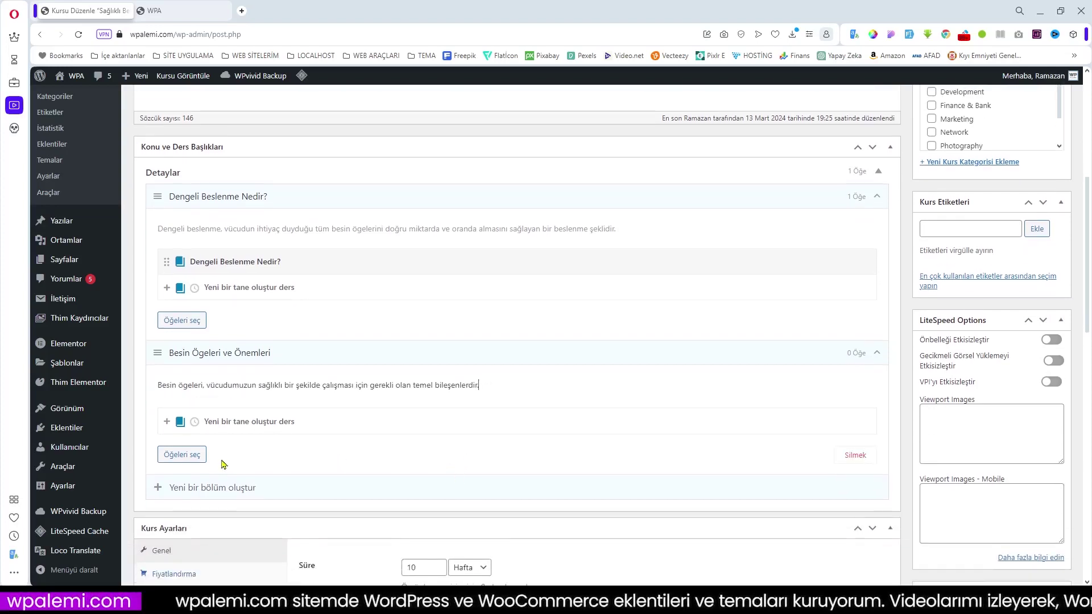
Step: Create a lesson "Besin Ögeleri ve Önemleri" in that section and fill its content with the text on Makro besinler, Mikro besinler and Su
left_click(224, 423)
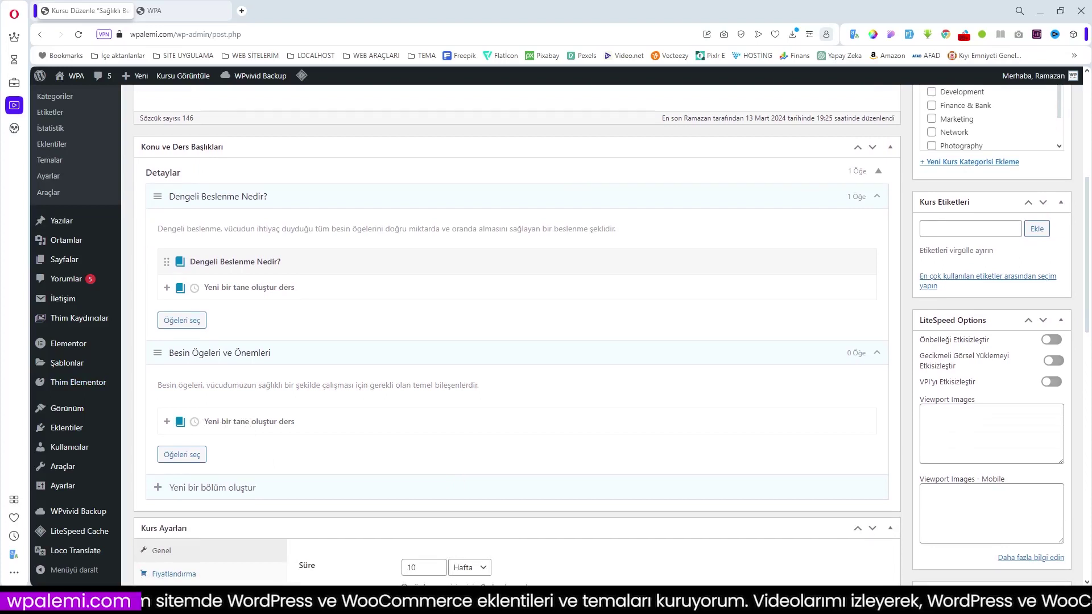
type("Besin Ögeleri ve Önemleri")
key("Return")
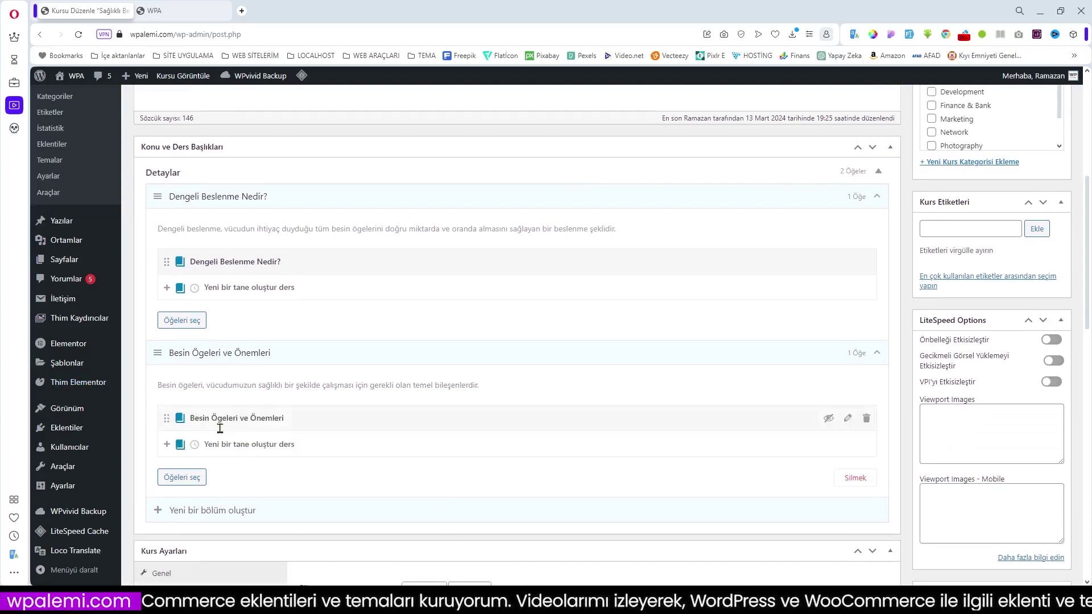
left_click(848, 419)
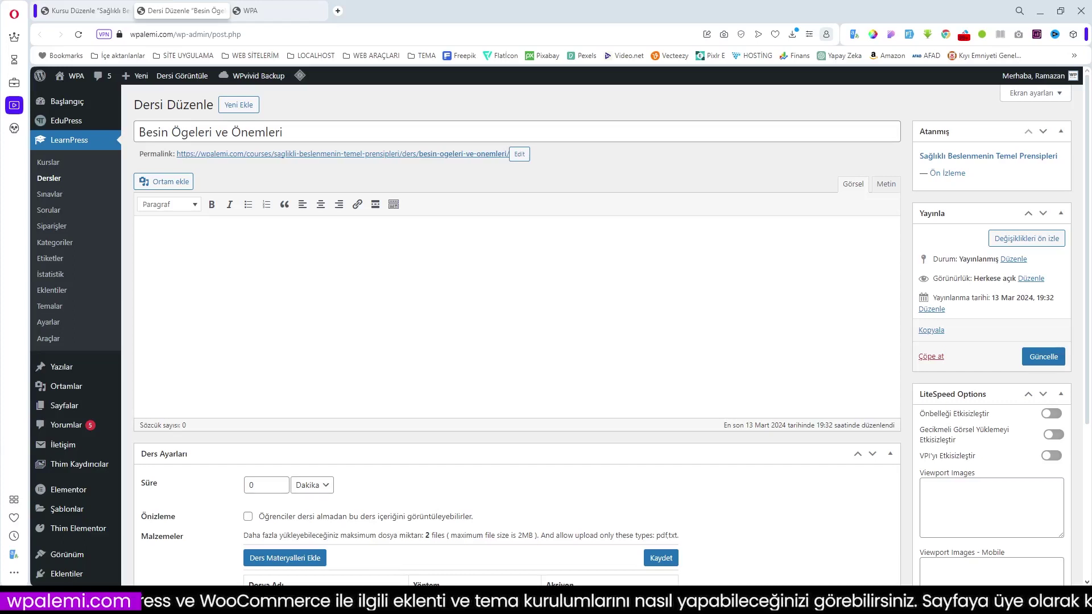
type("Besin Ögeleri ve Önemleri Besin ögeleri, vücudumuzun sağlıklı bir şekilde çalışması için gerekli olan temel bileşenlerdir. Besin ögeleri üç ana gruba ayrılır: Makro besinler: Karbonhidratlar, proteinler ve yağlar makro besinlerdir. Vücuda enerji verir ve dokuların yapı taşlarını oluştururlar. Mikro besinler: Vitaminler ve mineraller mikro besinlerdir. Vücudun çeşitli işlevlerini yerine getirmesine yardımcı olurlar. Su: Su, vücudumuzun en önemli besin ögesidir. Vücudun birçok işlevi için gereklidir.")
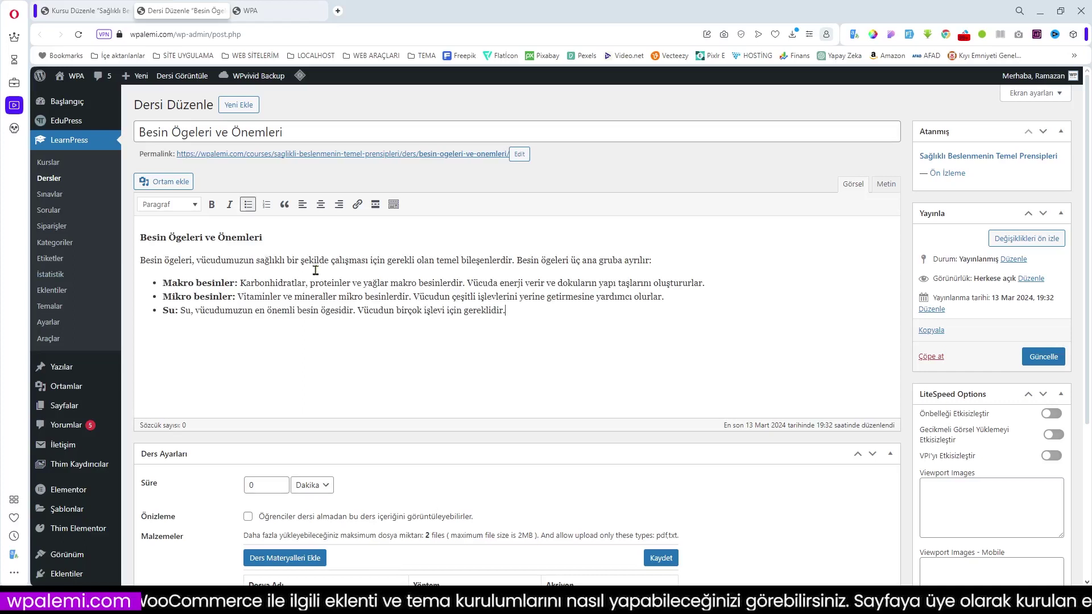
Step: Set the duration of the "Besin Ögeleri ve Önemleri" lesson to 1 minute and update the lesson
scroll(313, 269, "down", 2)
left_click(282, 368)
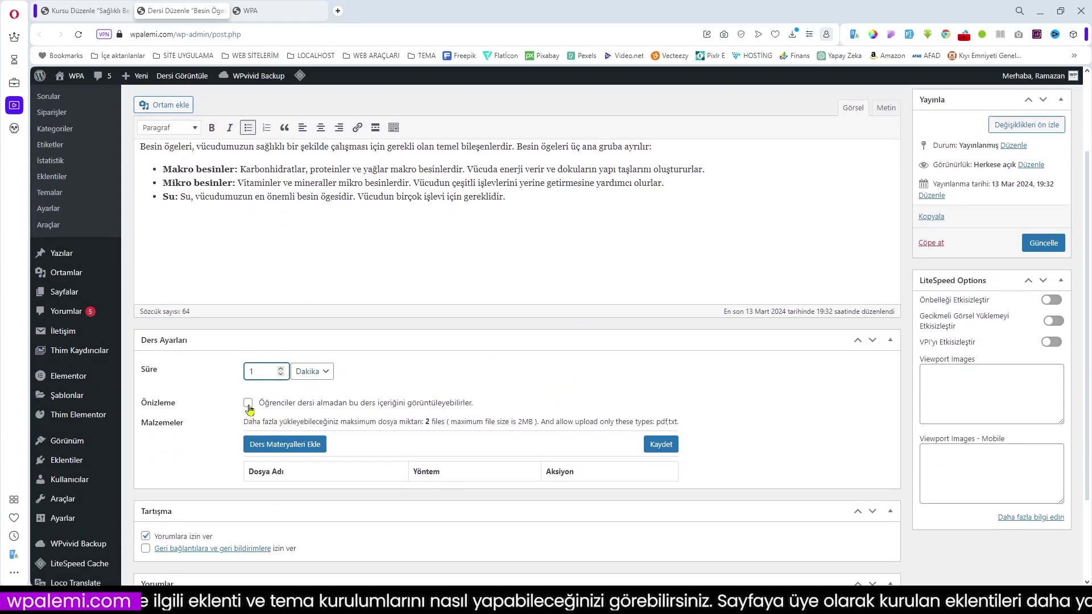
scroll(759, 415, "down", 1)
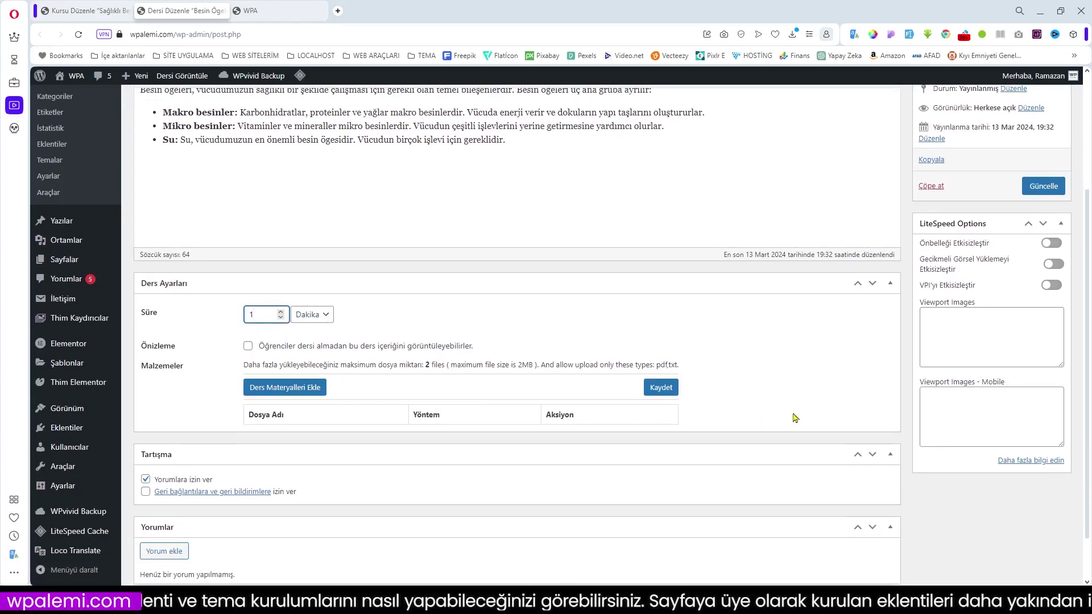
scroll(814, 419, "up", 3)
left_click(1048, 358)
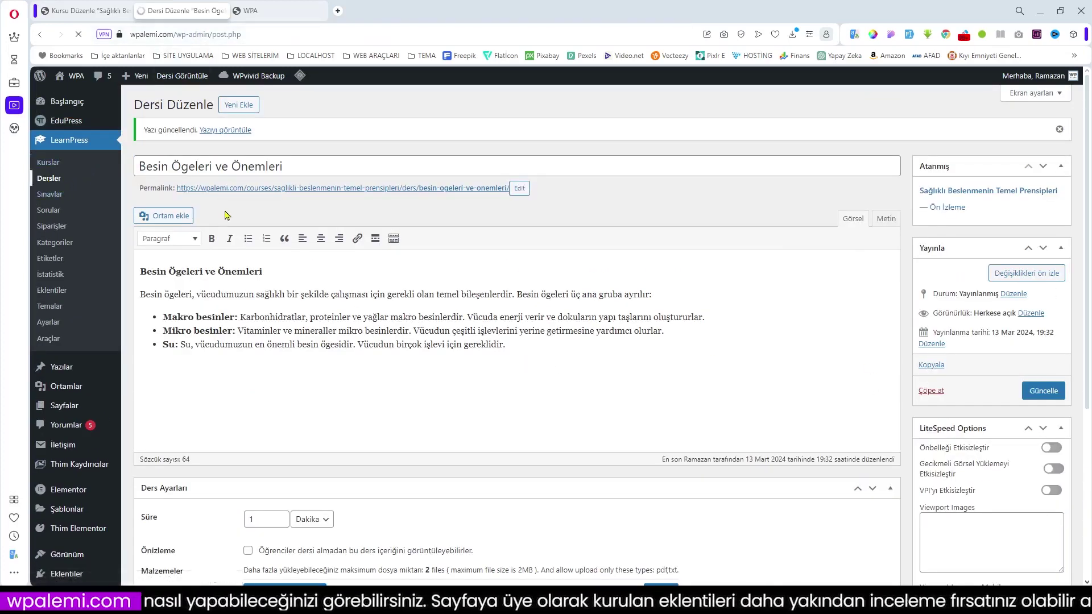
Step: Check the list of LearnPress lessons, then go back to the curriculum of the "Sağlıklı Beslenmenin Temel Prensipleri" course
left_click(49, 179)
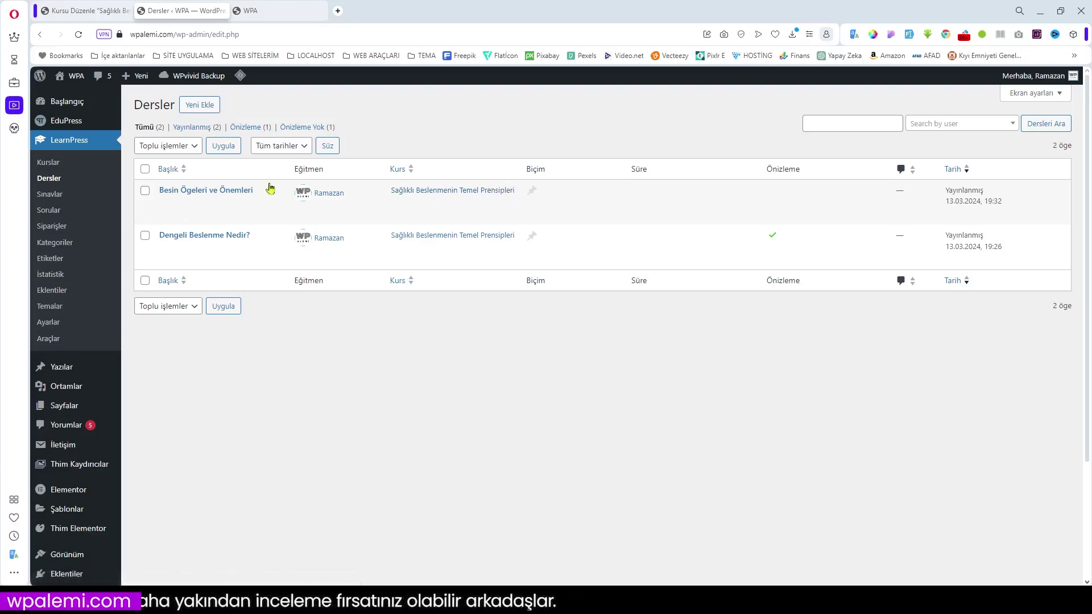
left_click(222, 10)
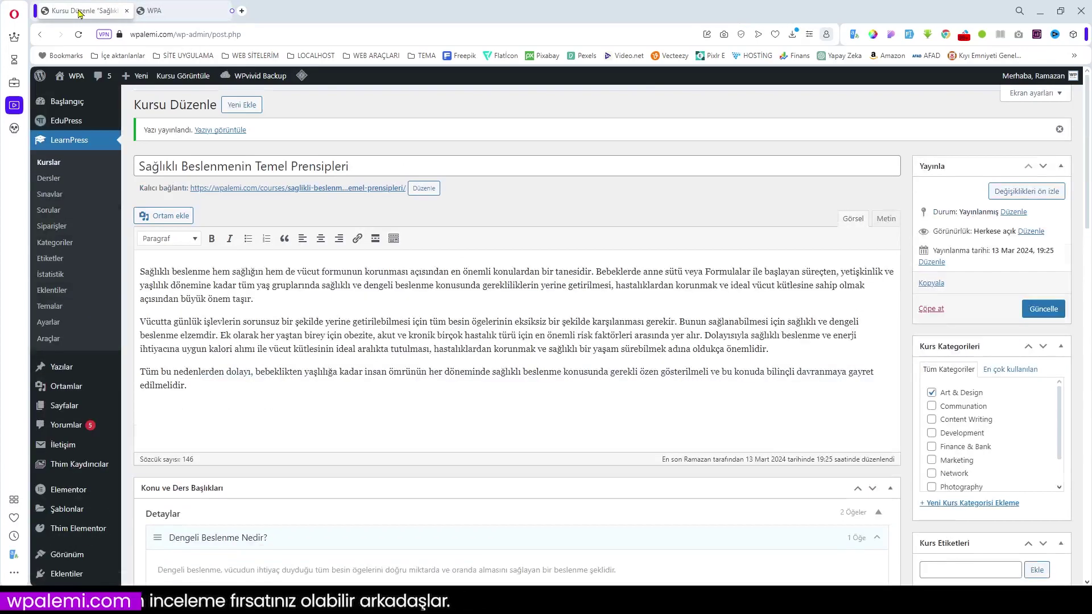
scroll(319, 321, "down", 7)
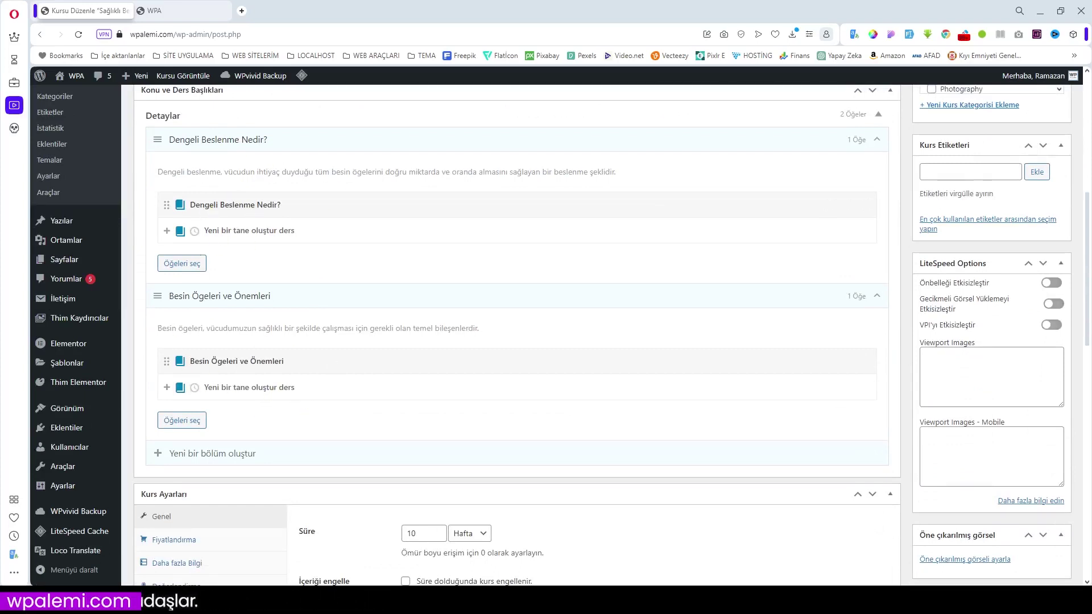
Step: Add a third course section titled "Sağlıklı Beslenmeyle İlgili 5 Kısa Soru-Cevap"
left_click(206, 453)
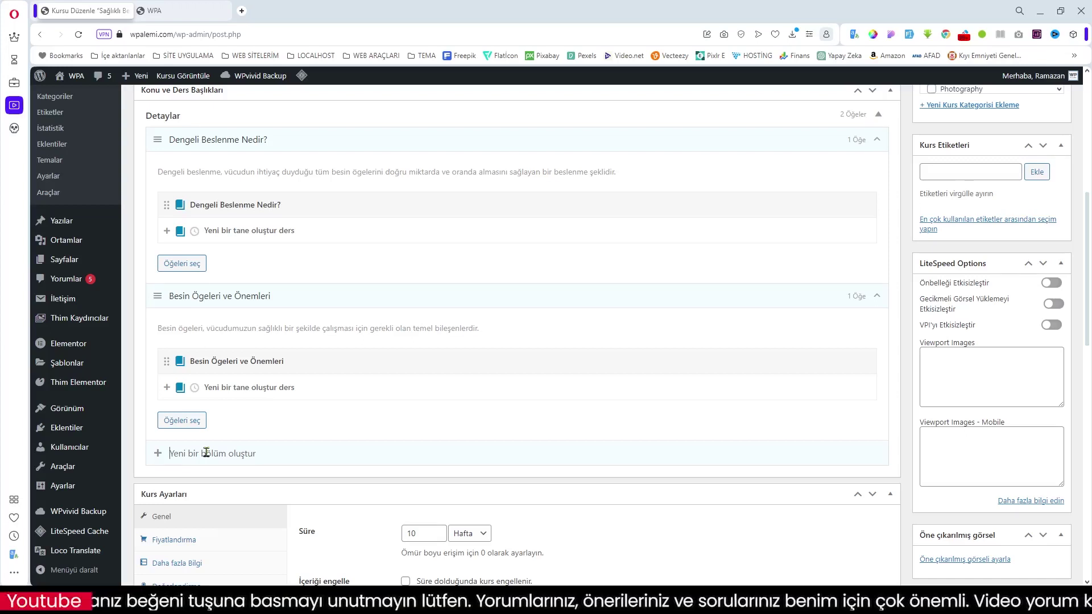
type("Sağlıklı Beslenmeyle İlgili 5 Kısa Soru-Cevap")
key("Return")
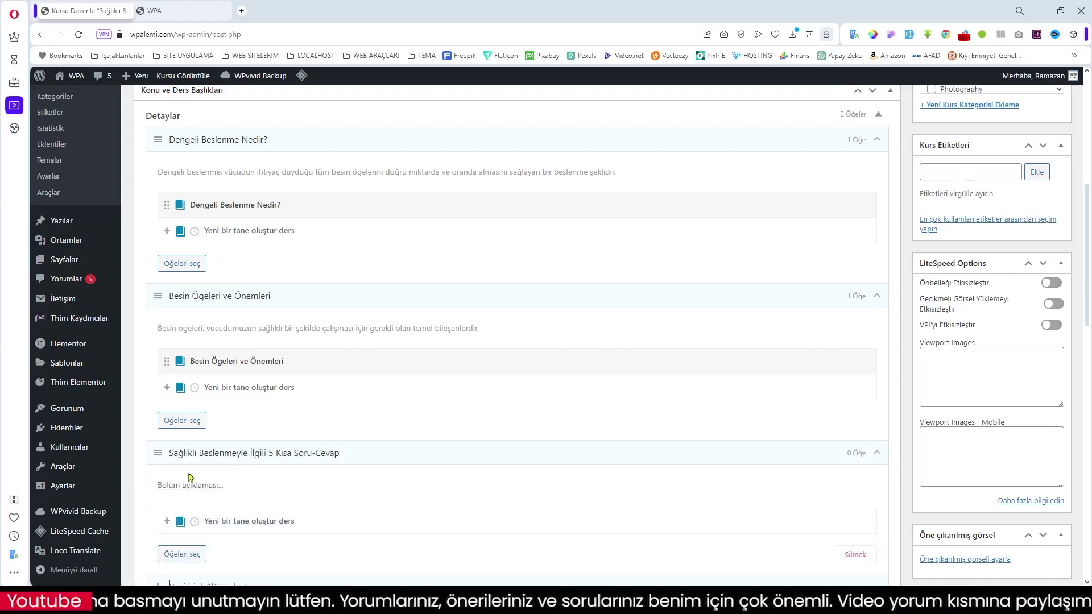
Step: Create a quiz named "Sağlıklı Beslenmeyle İlgili Test" in the "Sağlıklı Beslenmeyle İlgili 5 Kısa Soru-Cevap" section
scroll(253, 472, "down", 2)
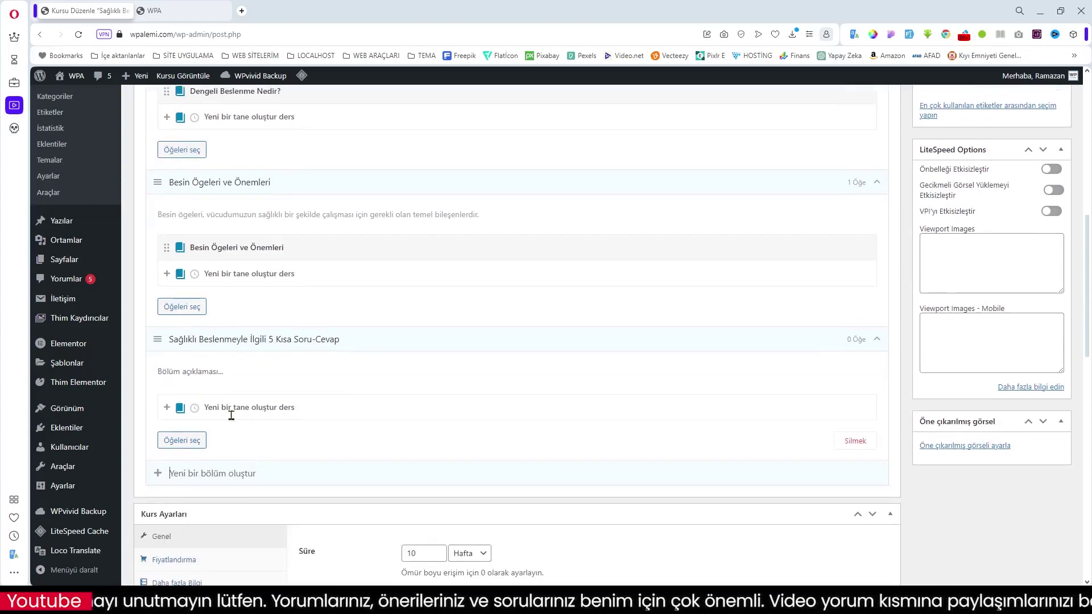
left_click(194, 408)
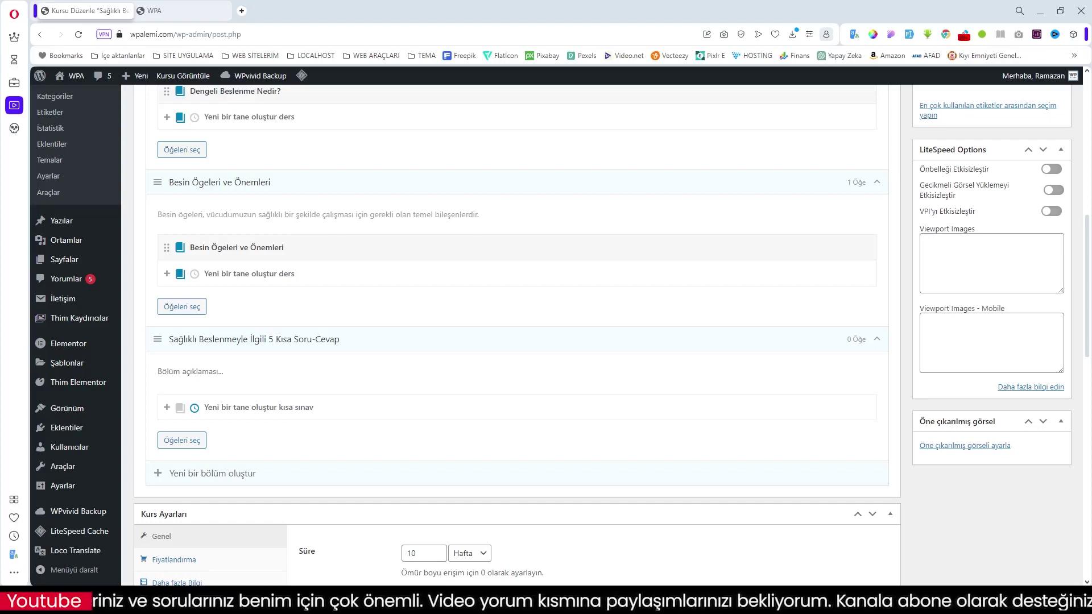
left_click(274, 409)
type("Sağlıklı Beslenmeyle İlgili")
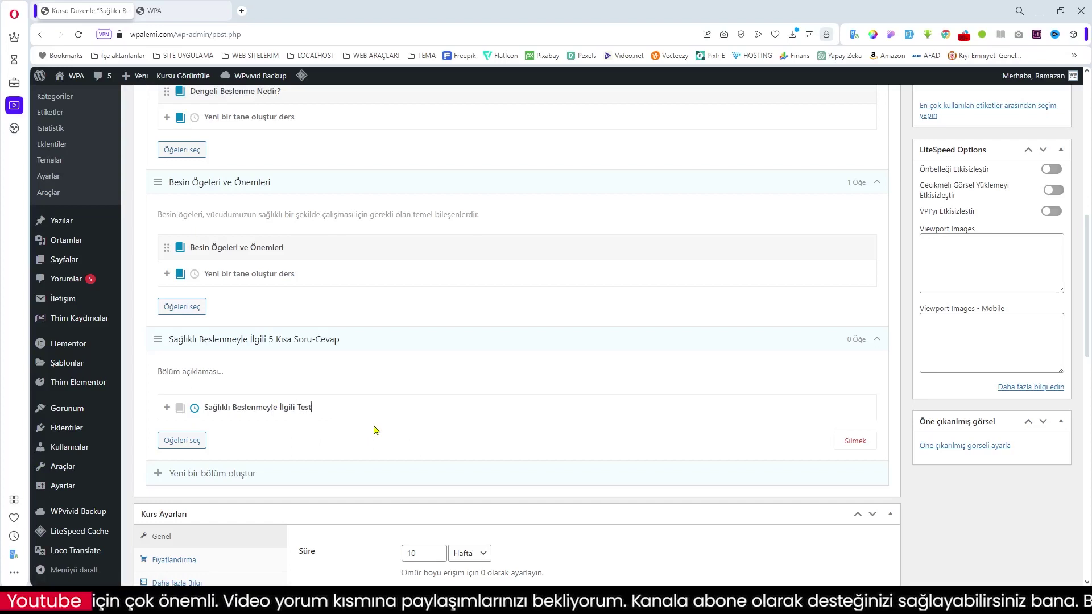
key("Return")
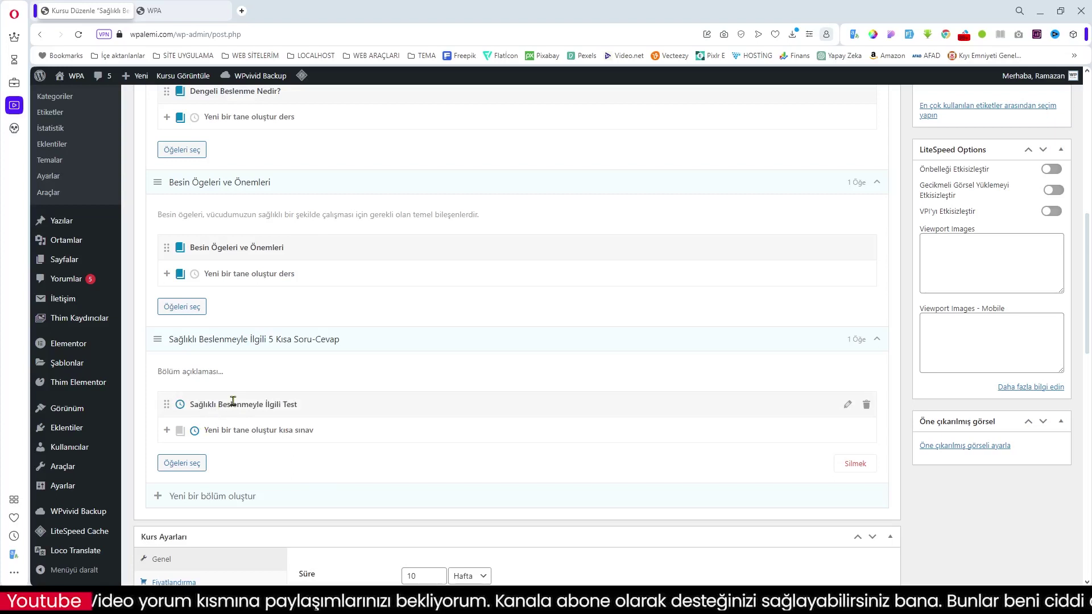
Step: Open the "Sağlıklı Beslenmeyle İlgili Test" quiz for editing and add the "Doğru veya Yanlış" question "Dengeli beslenmede her besin grubundan yeterince tüketmek önemlidir."
left_click(848, 406)
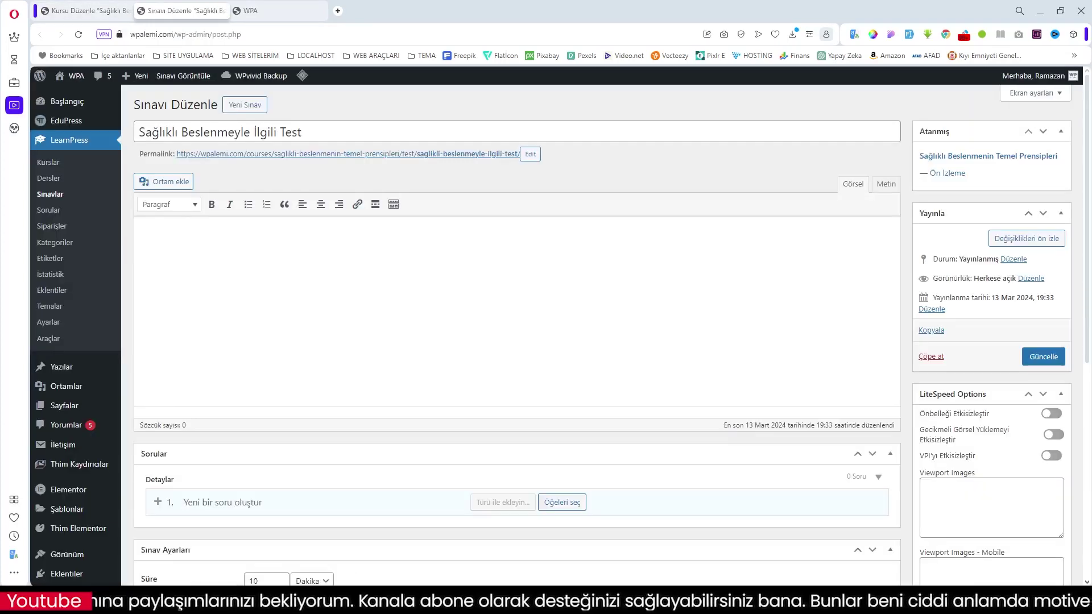
scroll(341, 264, "down", 3)
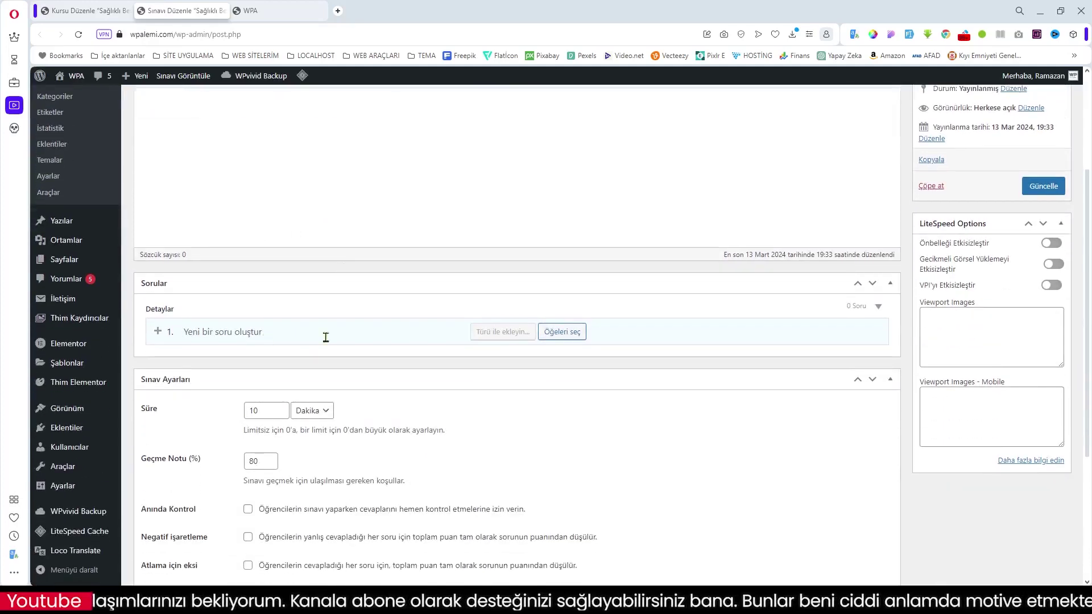
scroll(254, 253, "up", 3)
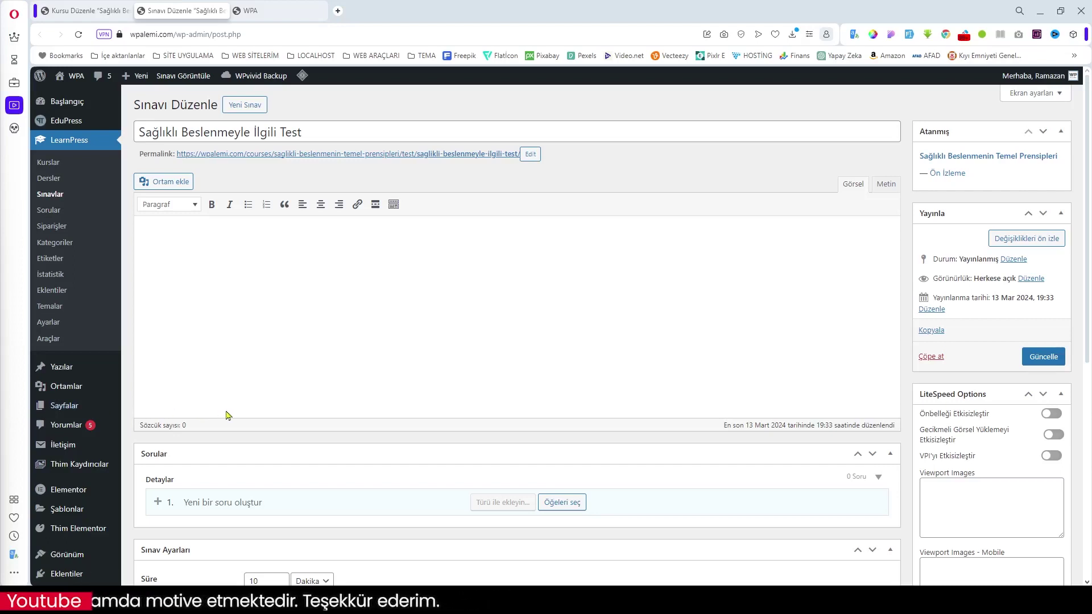
left_click(249, 506)
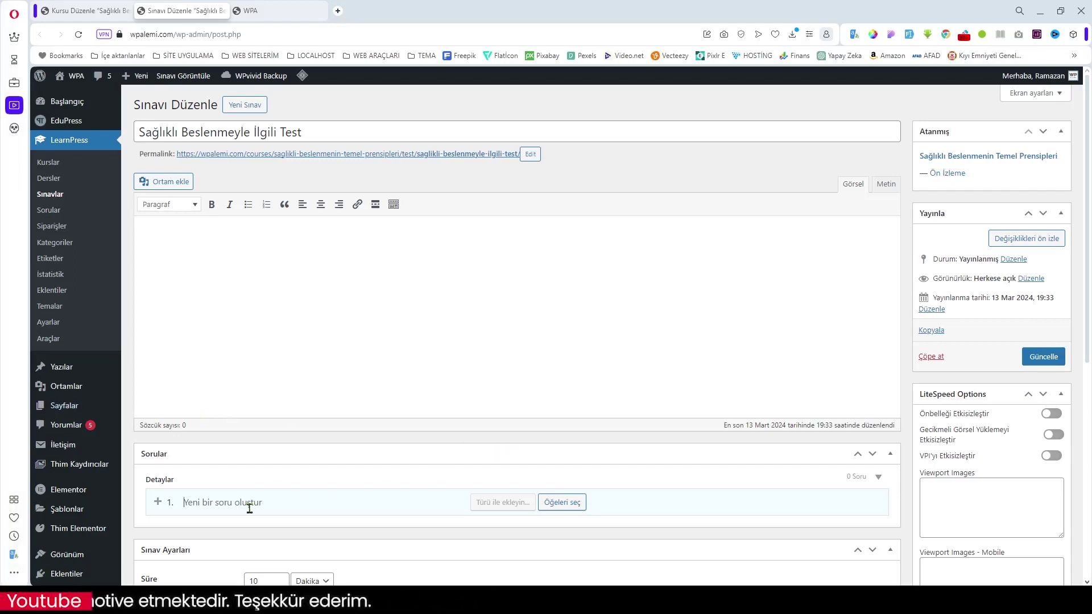
type("Dengeli beslenmede her besin grubundan yeterince tüketmek önemlidir.")
scroll(265, 502, "down", 2)
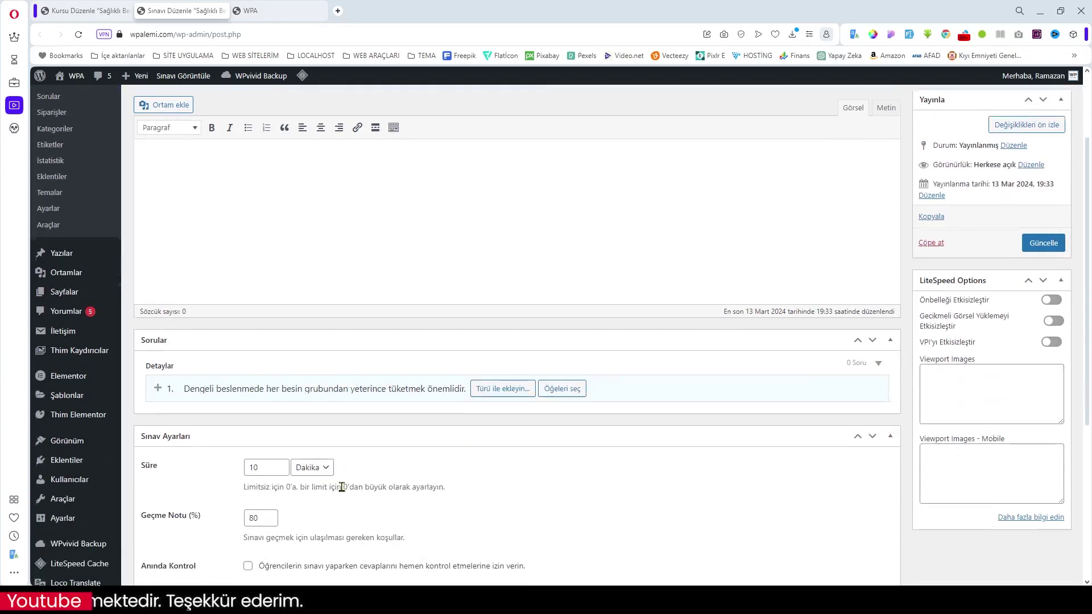
mouse_move(506, 391)
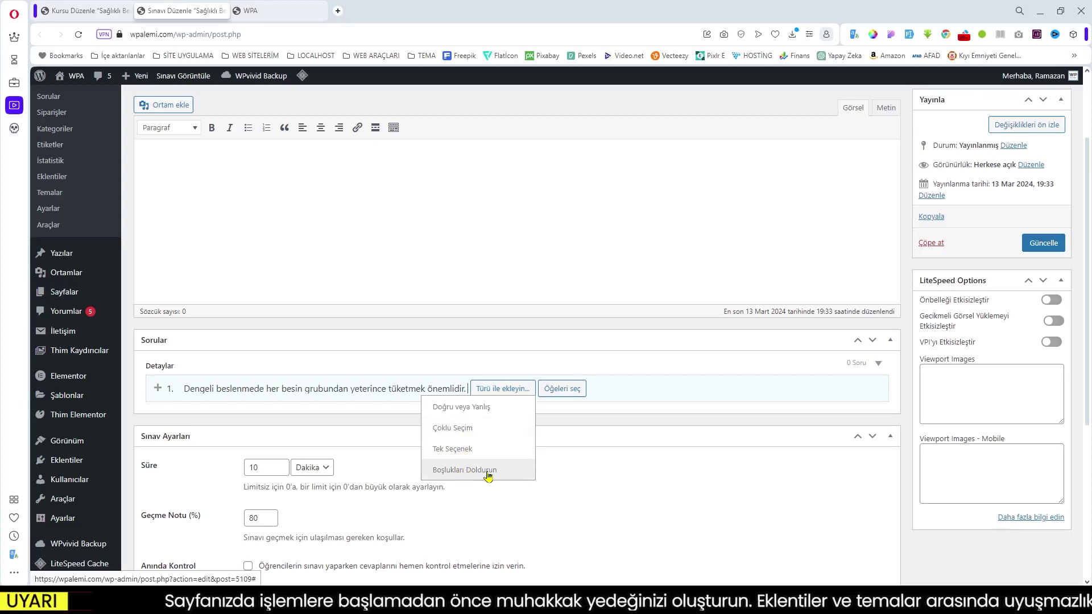
left_click(465, 407)
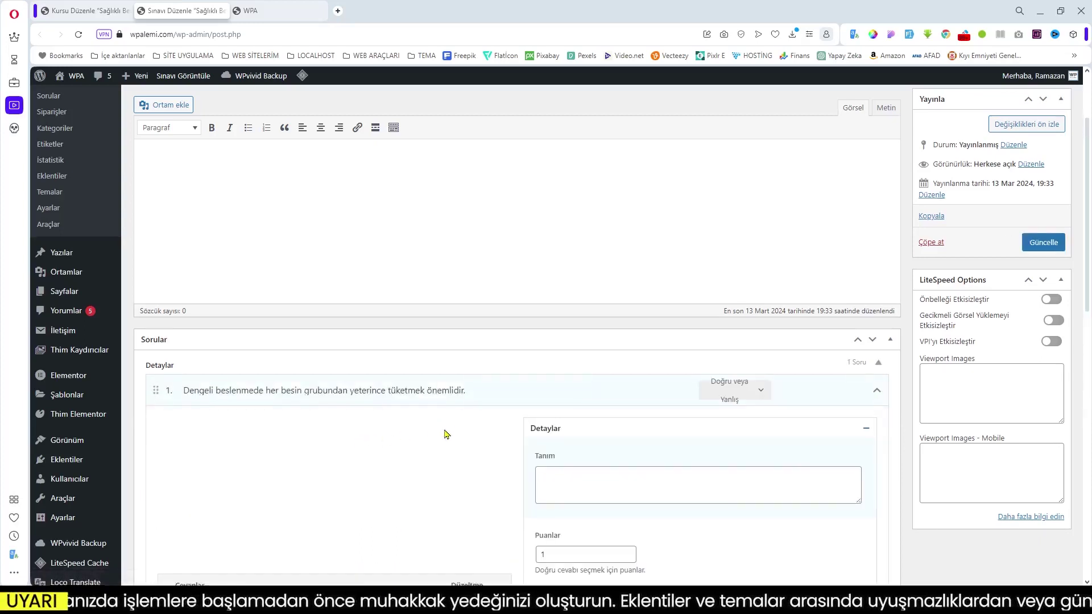
Step: Set the points (Puanlar) awarded for the correct answer to the first quiz question to 20
scroll(446, 434, "down", 3)
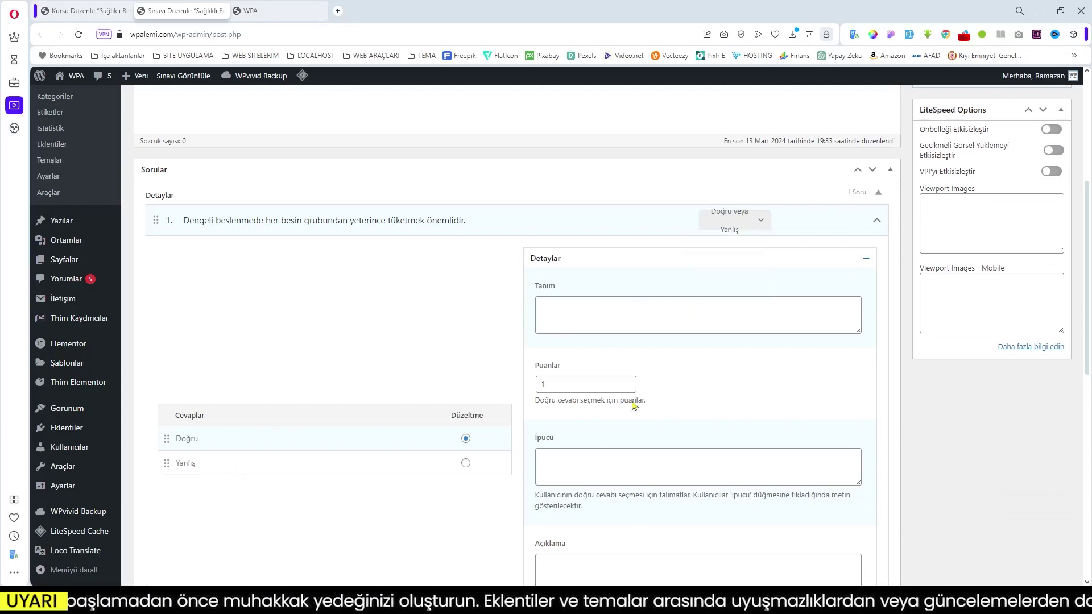
scroll(624, 480, "down", 2)
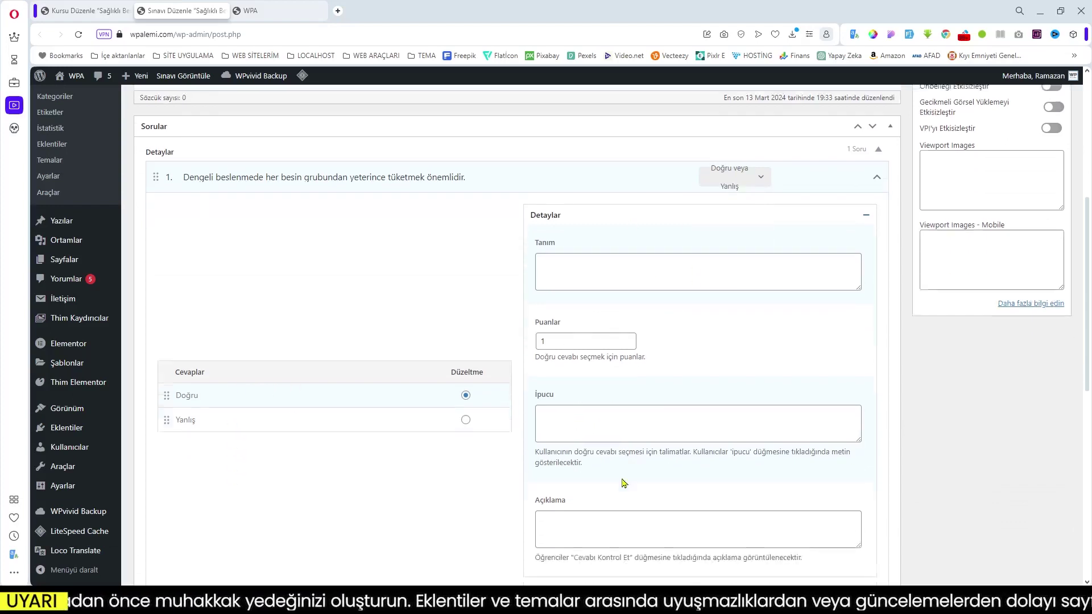
scroll(580, 374, "up", 2)
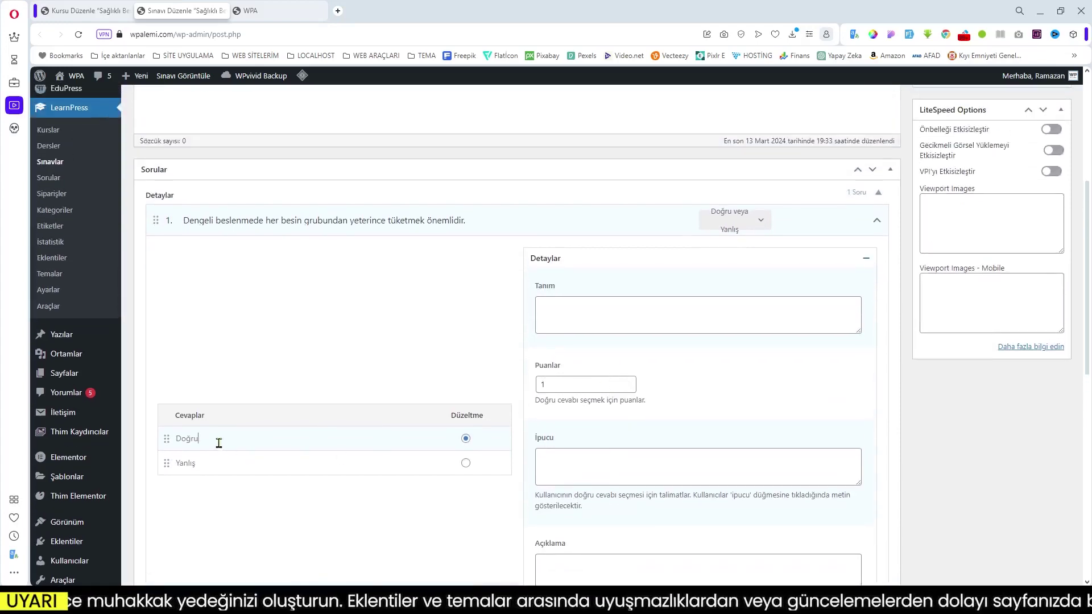
left_click(557, 313)
double_click(561, 383)
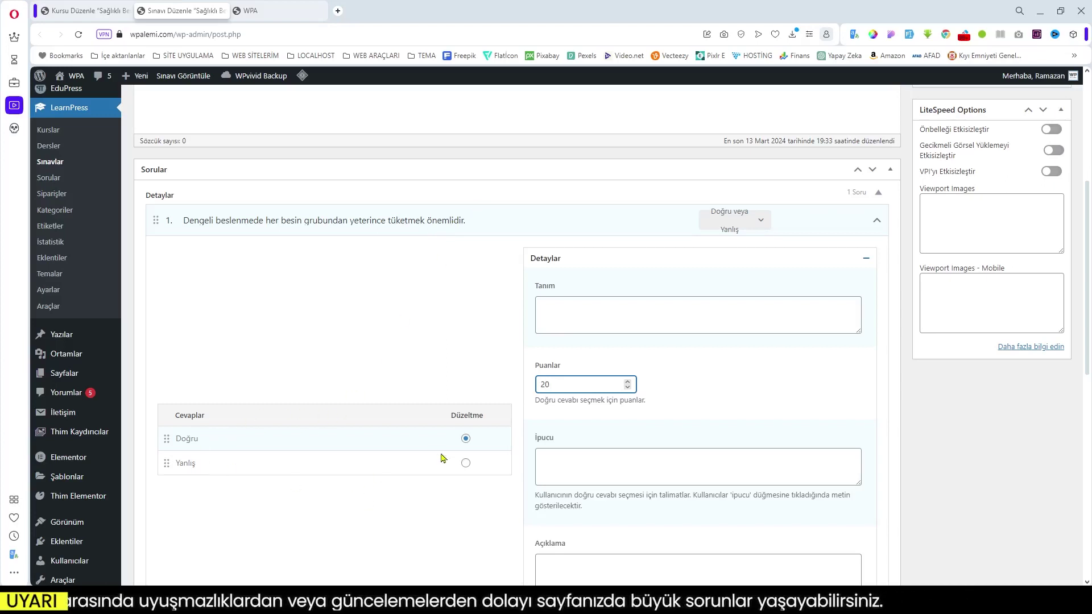
left_click(600, 313)
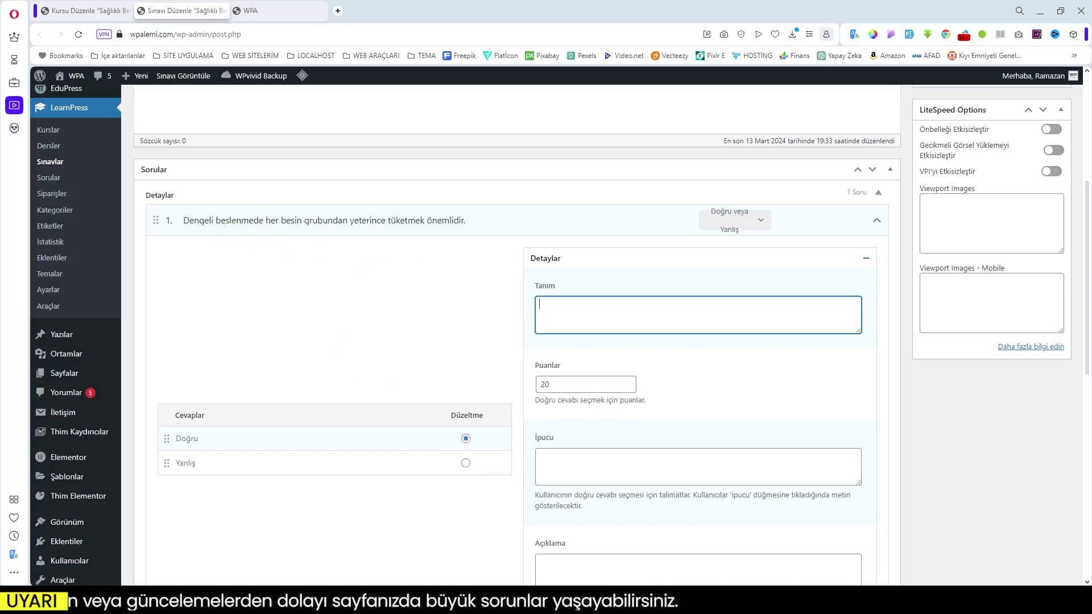
left_click(576, 461)
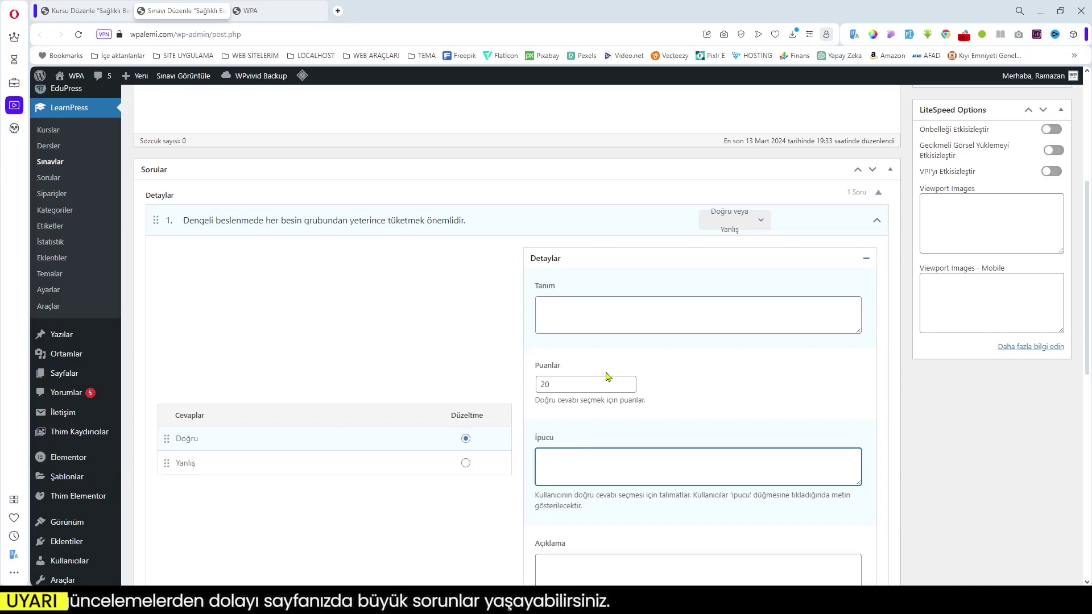
scroll(608, 376, "down", 2)
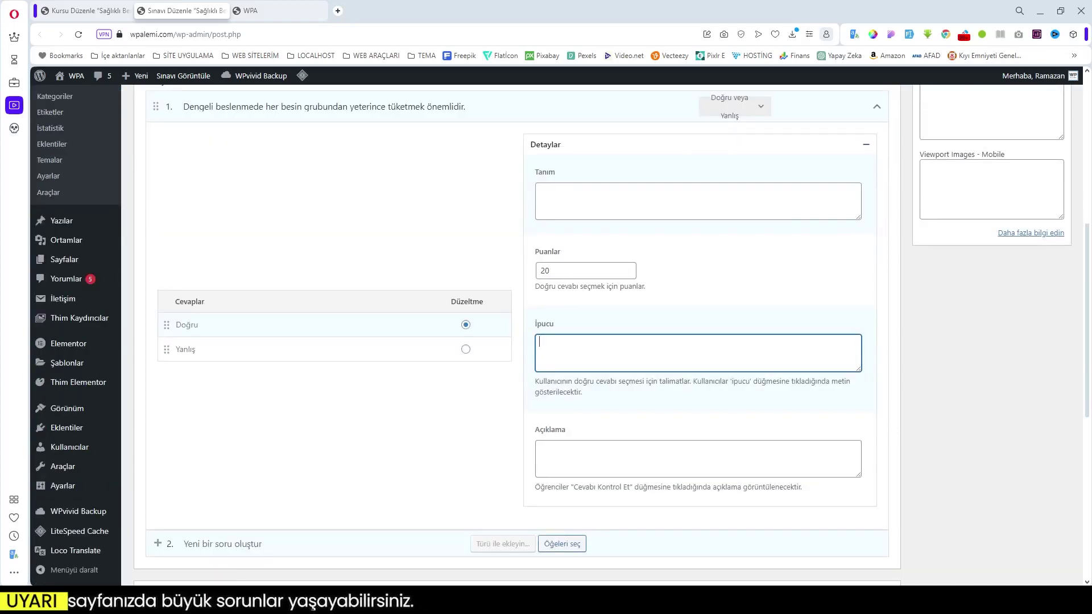
left_click(588, 468)
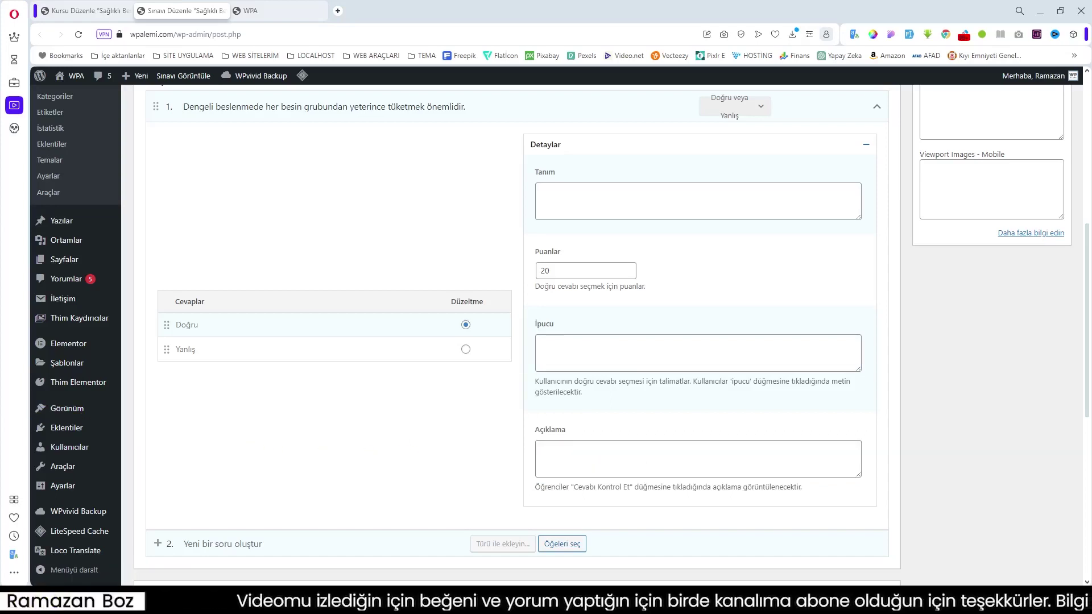
Step: Enter "Dengeli beslenme, vücudun ihtiyaç duyduğu tüm besin ögelerini doğru miktarda ve oranda almasını sağlayan bir beslenme şeklidir." as question 1's explanation
left_click(611, 452)
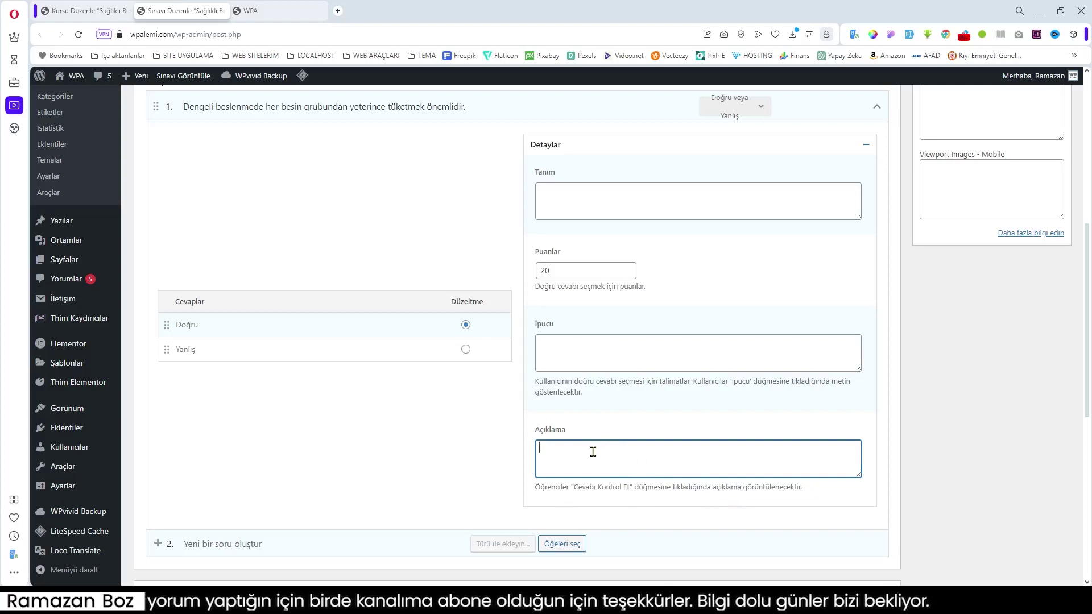
type("Dengeli beslenme, vücudun ihtiyaç duyduğu tüm besin ögelerini doğru miktarda ve oranda almasını sağlayan bir beslenme şeklidir.")
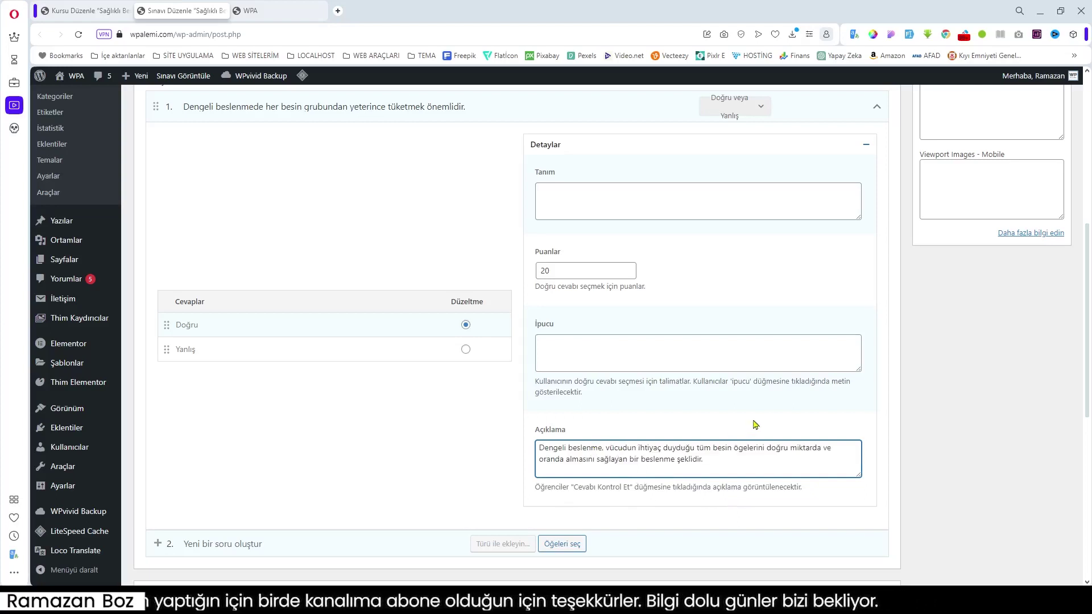
Step: Copy "Dengeli beslenmede" from the first question's title into its hint
left_click(609, 355)
scroll(379, 346, "up", 2)
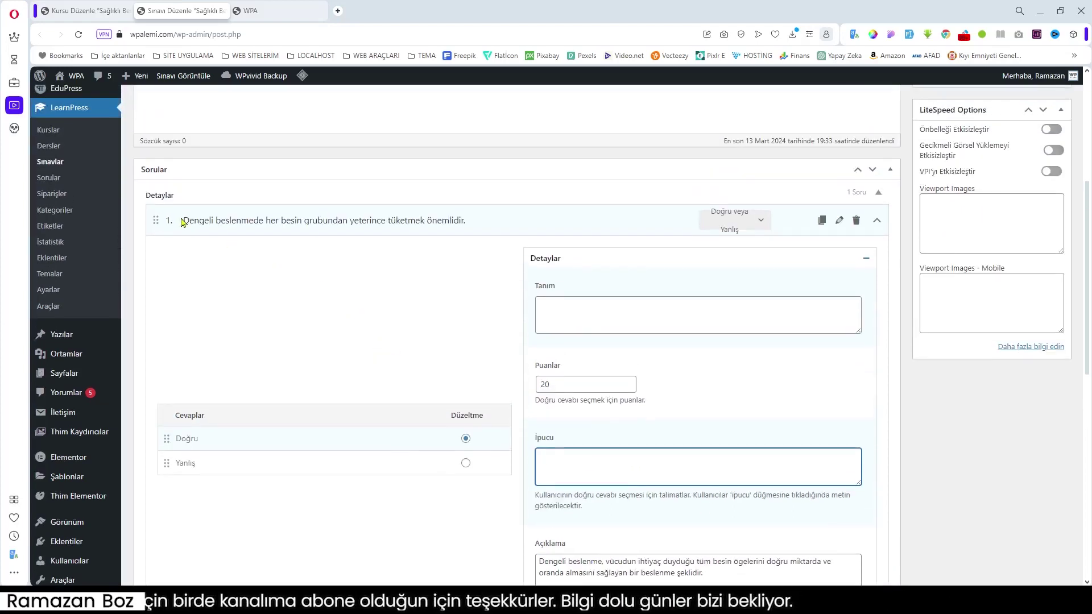
left_click_drag(183, 222, 260, 223)
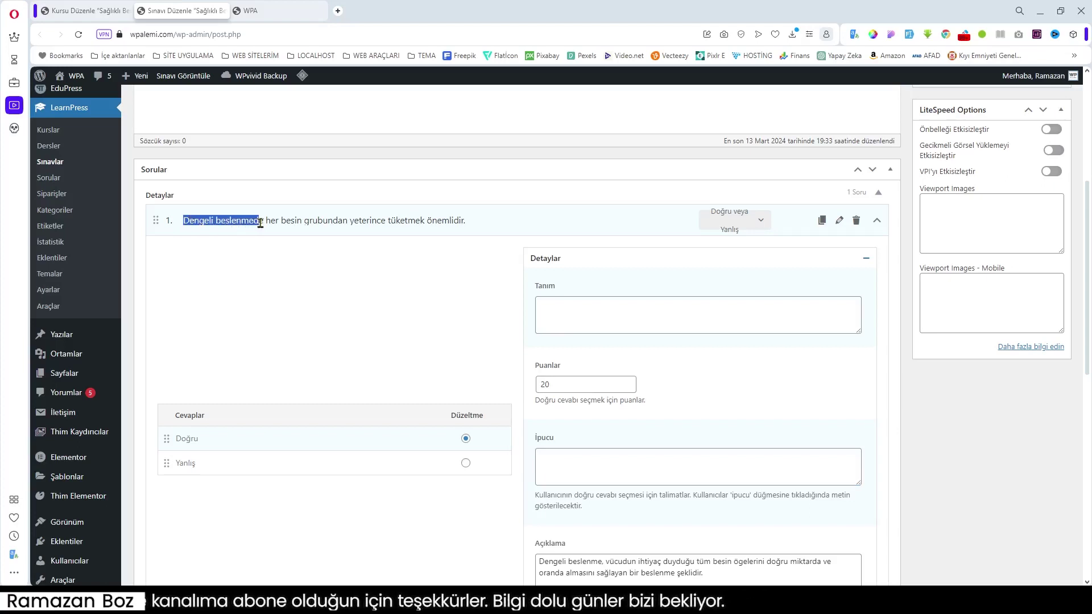
key("ctrl+c")
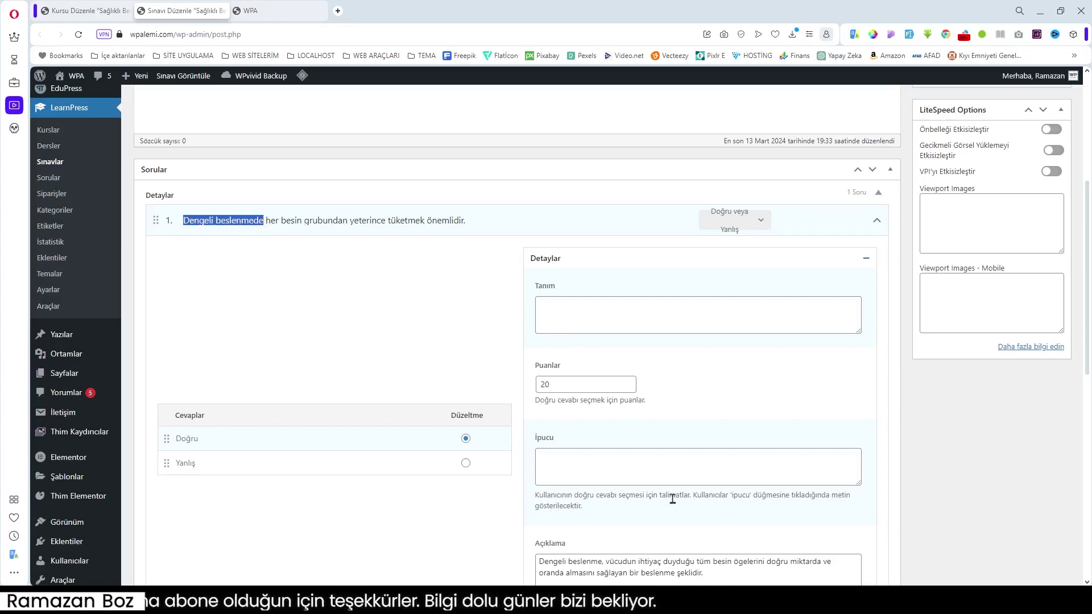
left_click(602, 466)
key("ctrl+v")
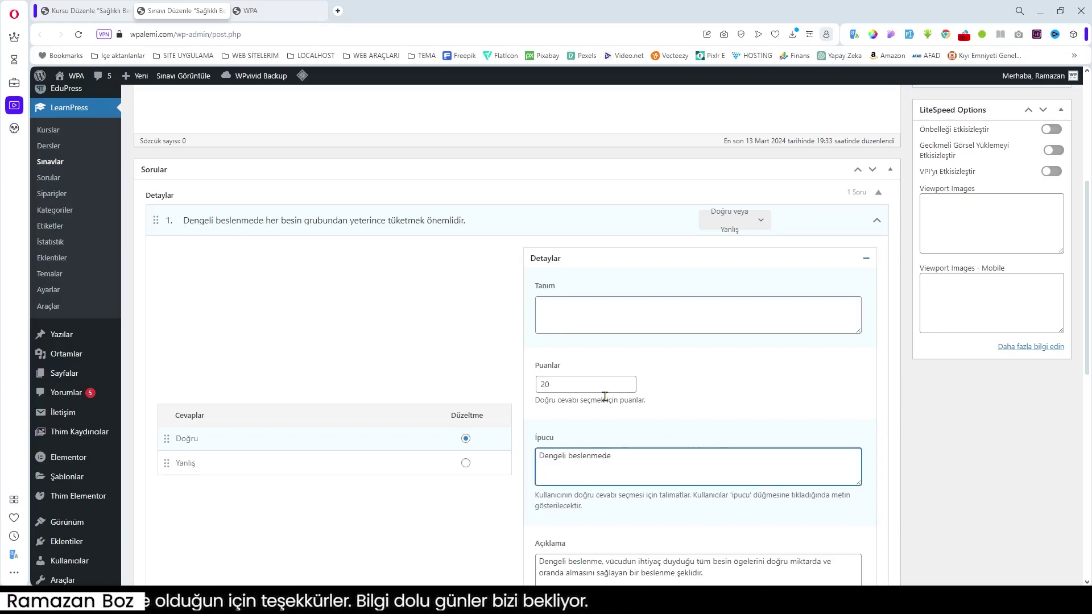
scroll(693, 395, "down", 1)
scroll(693, 395, "down", 3)
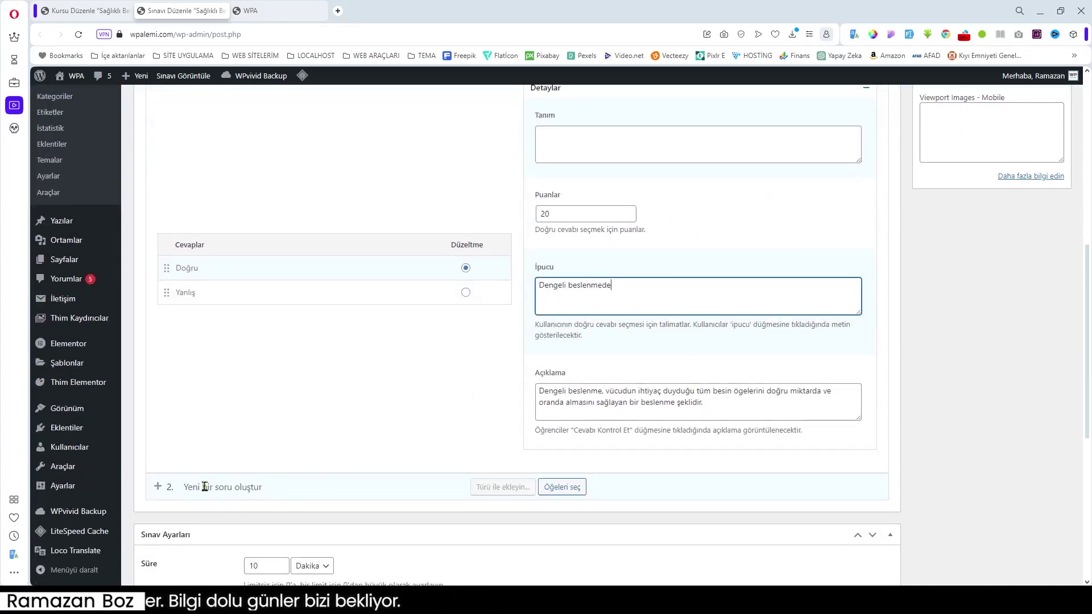
left_click(328, 353)
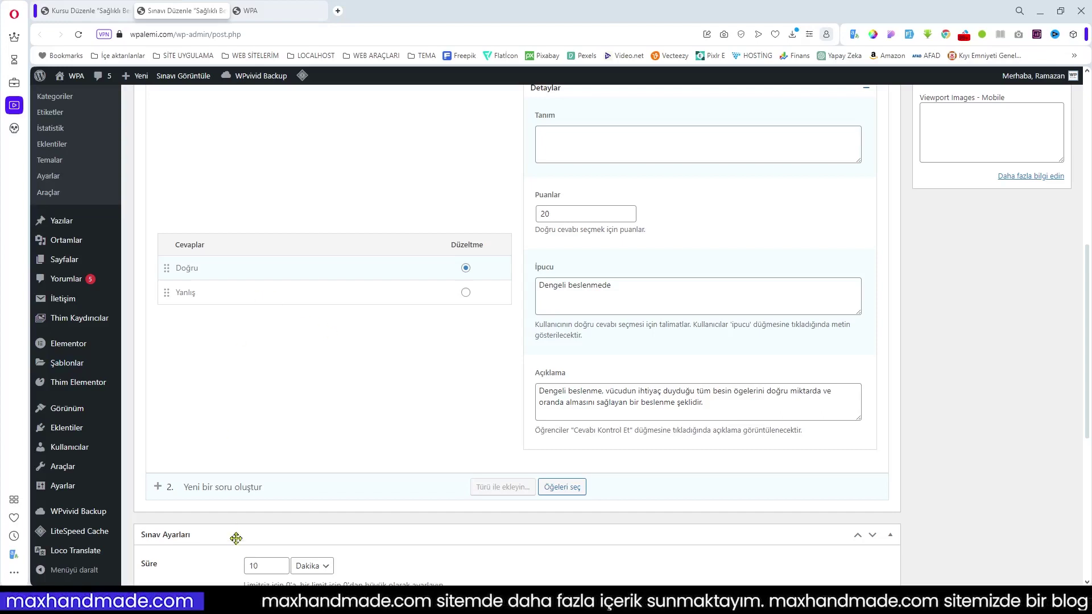
Step: Add a second question titled "Ara öğünler kan şekerinin dengelenmesini sağlar." with the type Doğru veya Yanlış
left_click(226, 491)
key("ctrl+v")
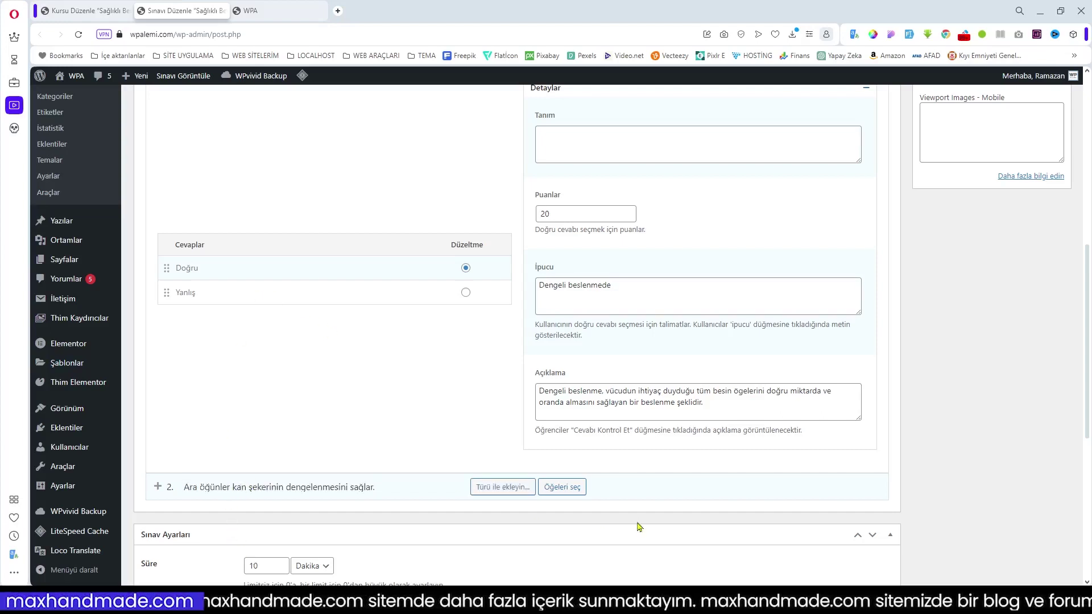
scroll(612, 502, "down", 1)
left_click(503, 431)
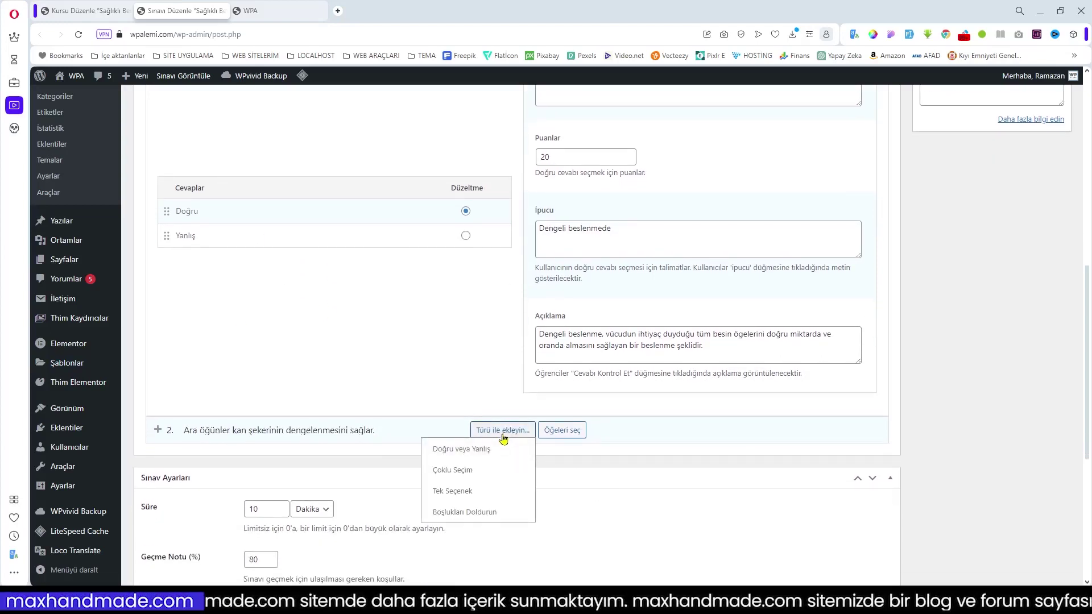
left_click(495, 449)
Step: Try the Çoklu Seçim type on question 2, marking the second and third options as correct as well
left_click(756, 284)
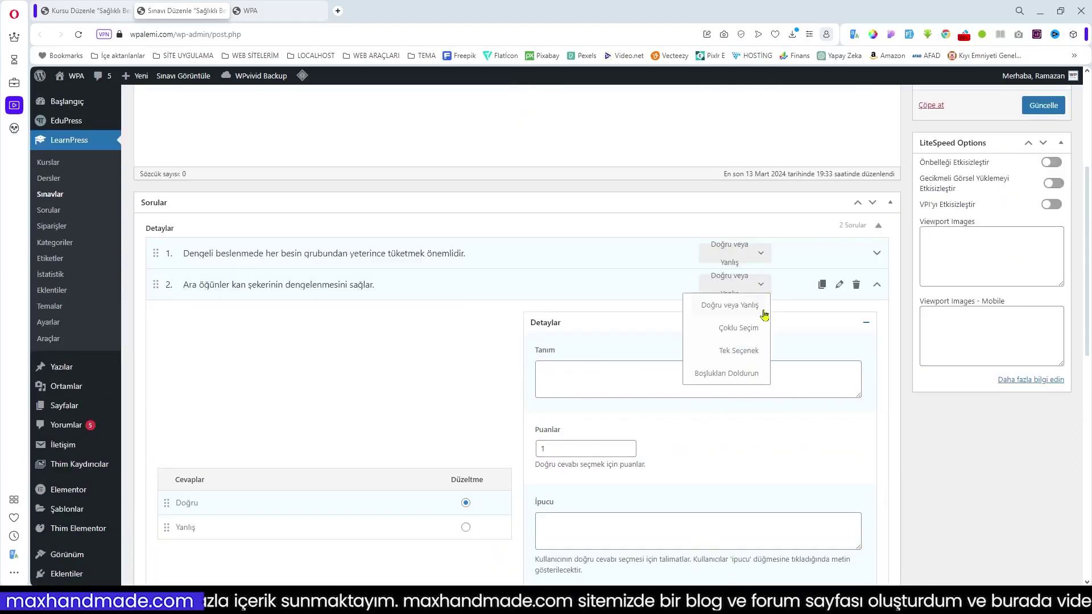
left_click(738, 328)
mouse_move(741, 289)
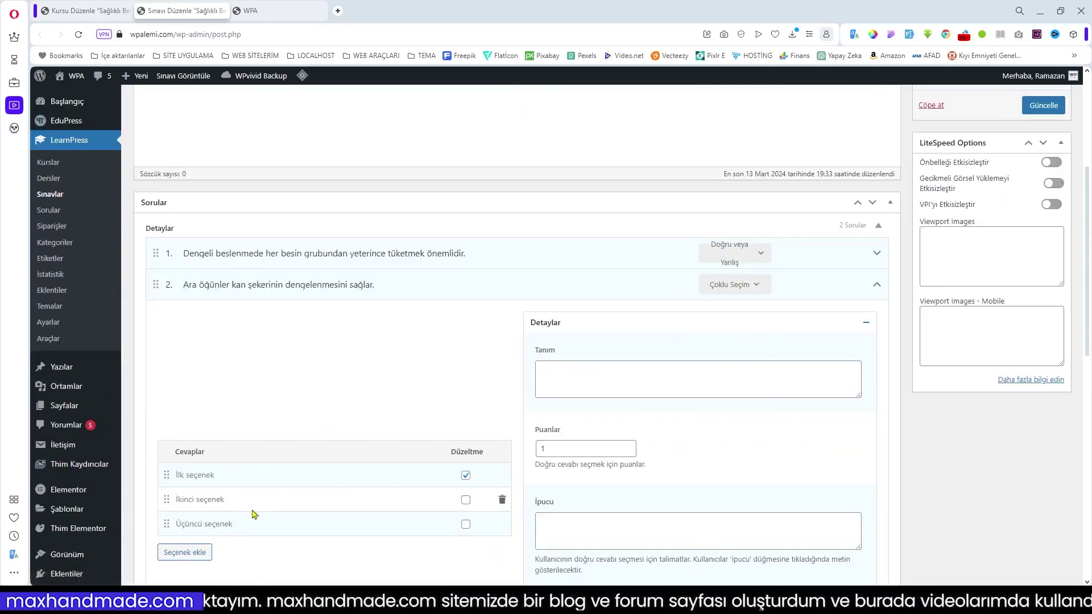
left_click(465, 500)
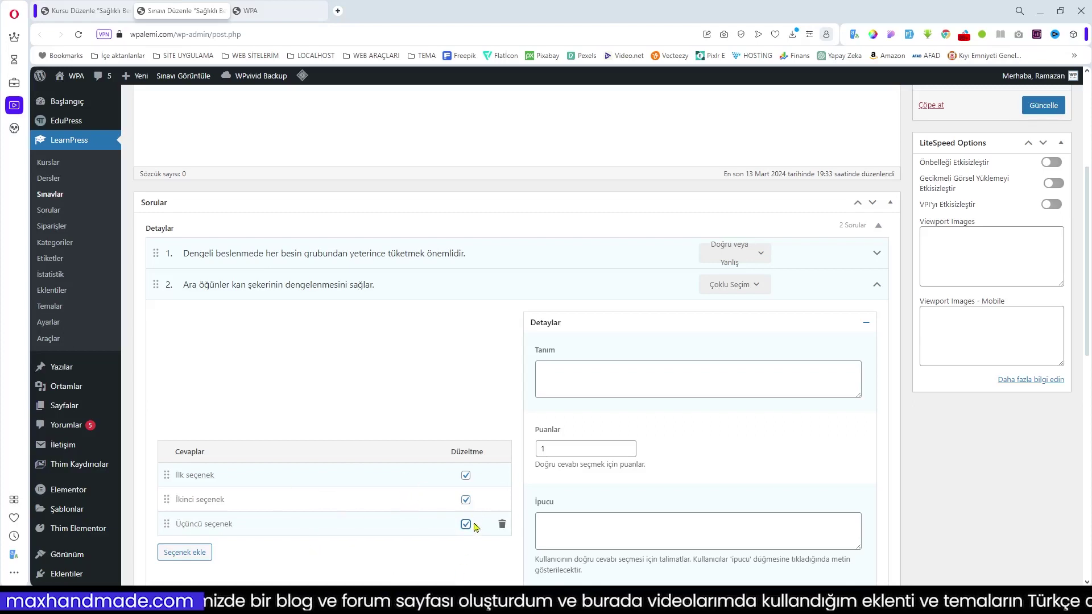
Step: Try the Tek Seçenek type on question 2 with the third option deleted and the first marked as correct
left_click(751, 284)
left_click(742, 351)
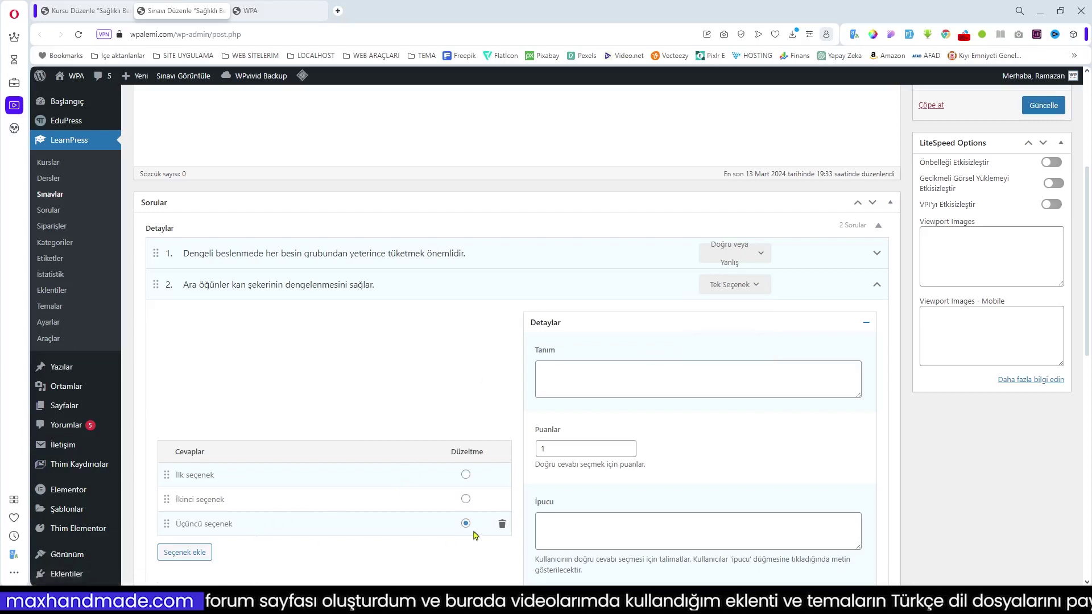
left_click(502, 524)
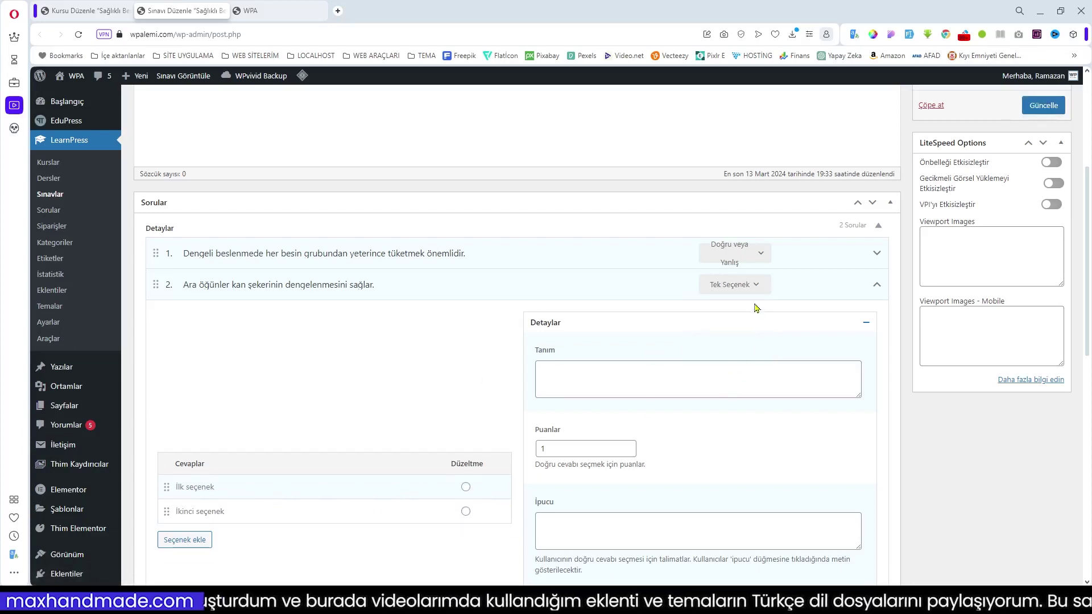
left_click(466, 487)
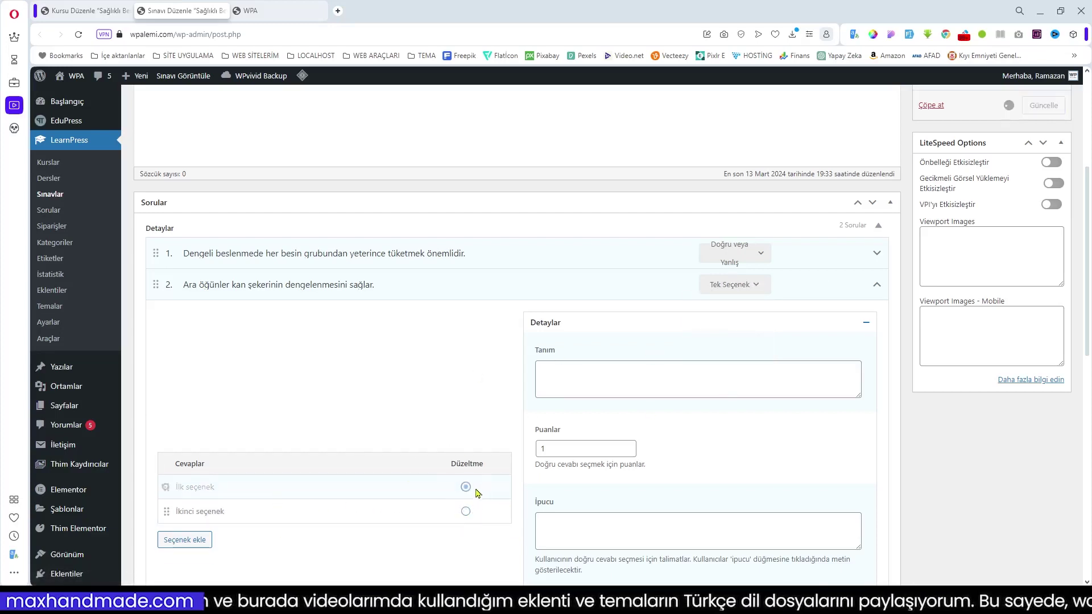
Step: Change question 2 to Boşlukları Doldurun and copy its title sentence into the passage
mouse_move(734, 284)
left_click(739, 380)
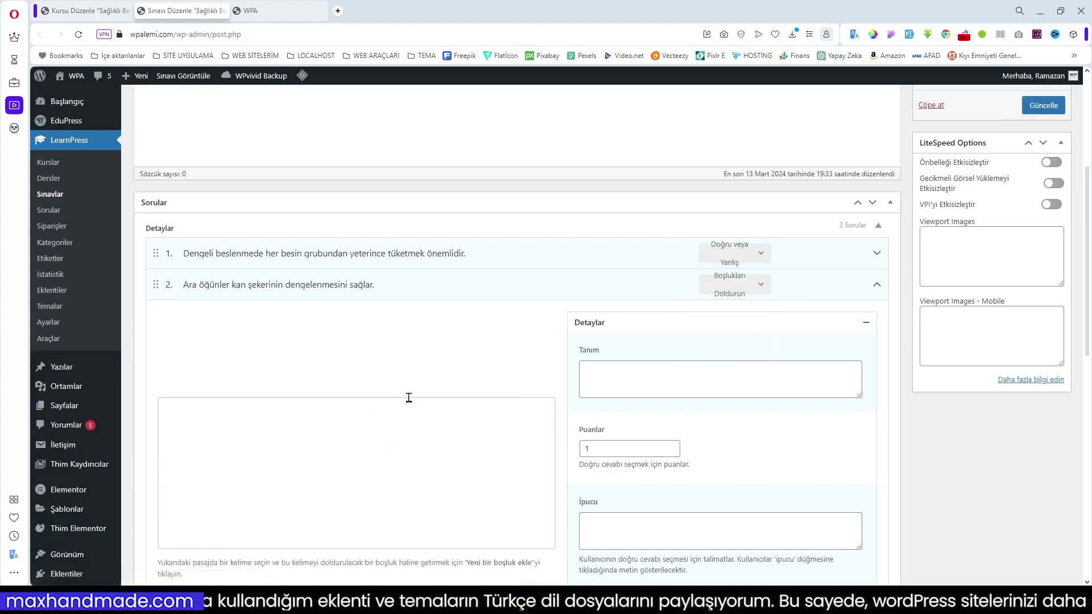
scroll(408, 399, "down", 3)
scroll(322, 327, "up", 2)
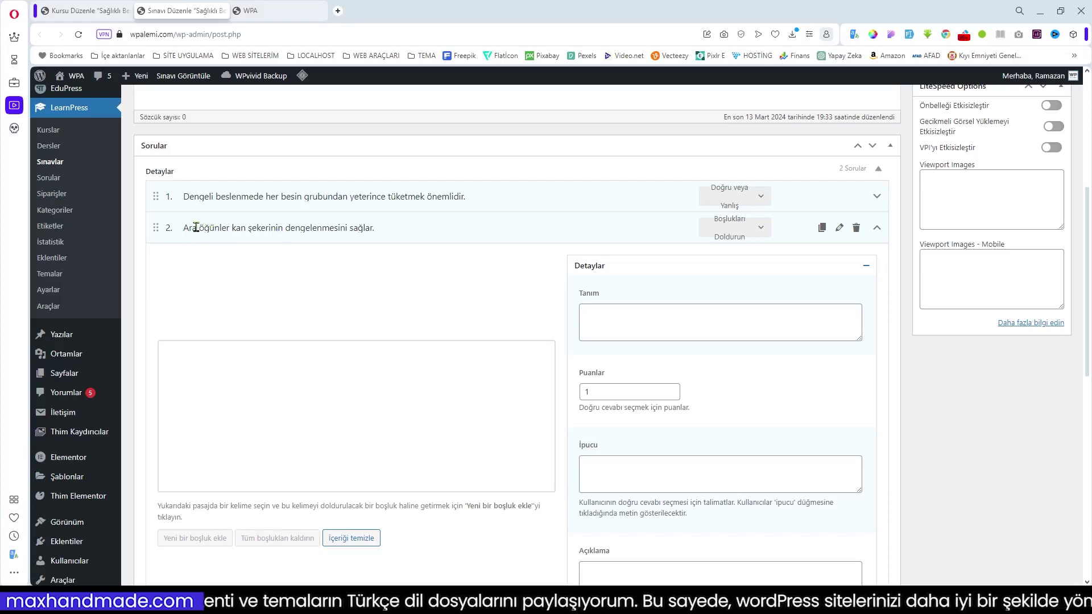
left_click_drag(186, 227, 381, 227)
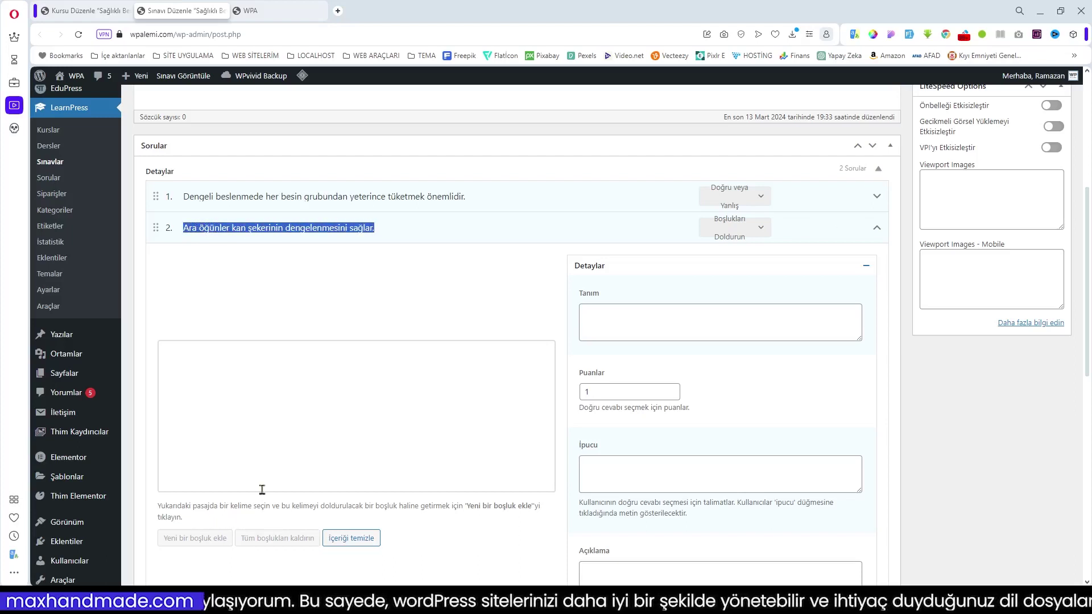
left_click(274, 399)
key("ctrl+v")
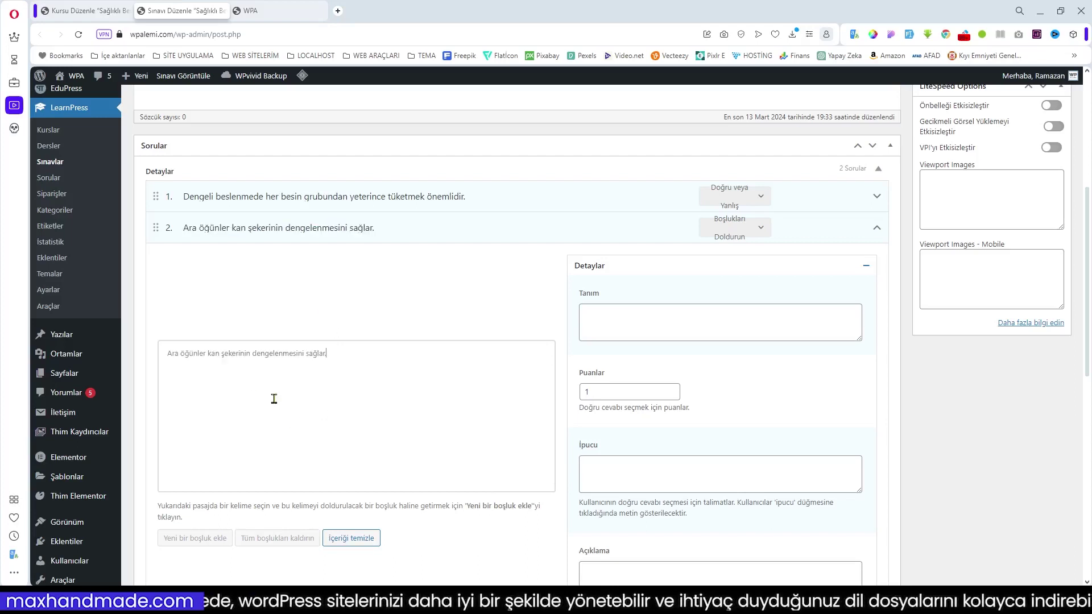
Step: Turn the word "kan" in question 2's passage into a blank and set the question's points to 20
scroll(274, 398, "down", 1)
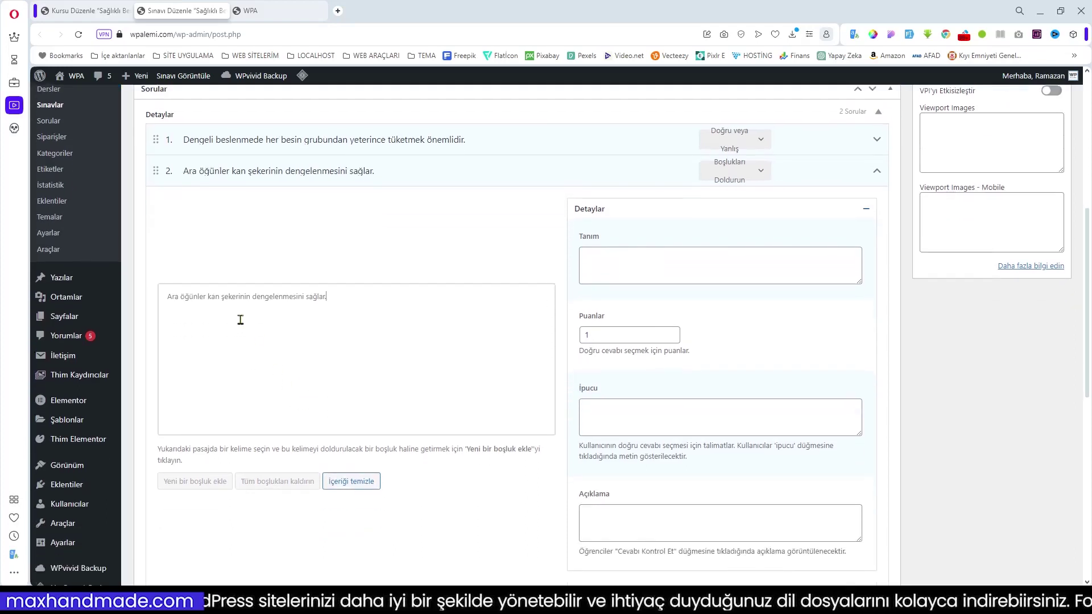
left_click(227, 302)
double_click(210, 297)
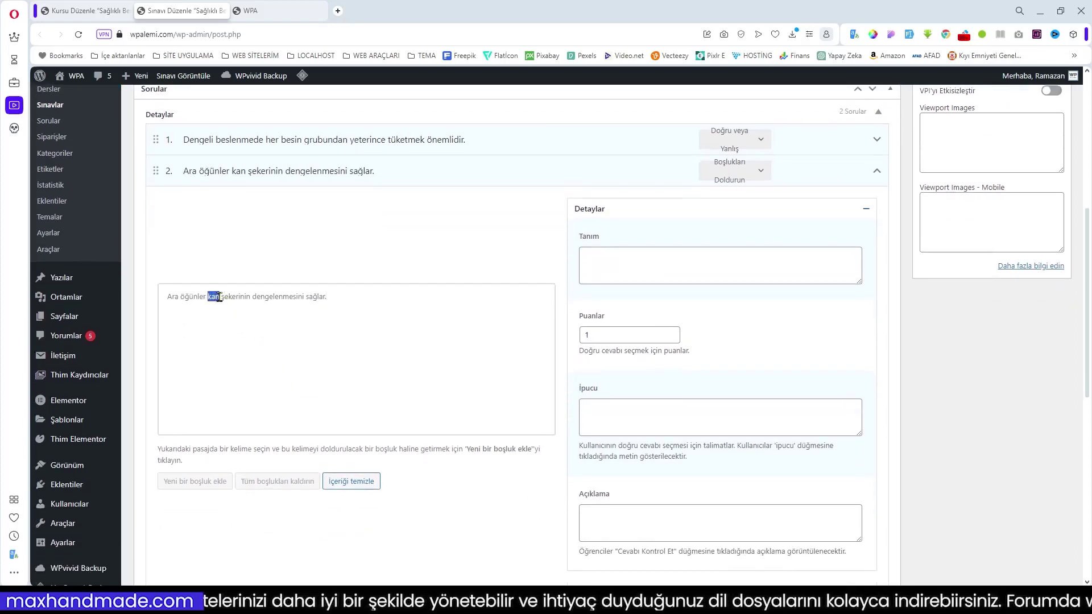
left_click(196, 481)
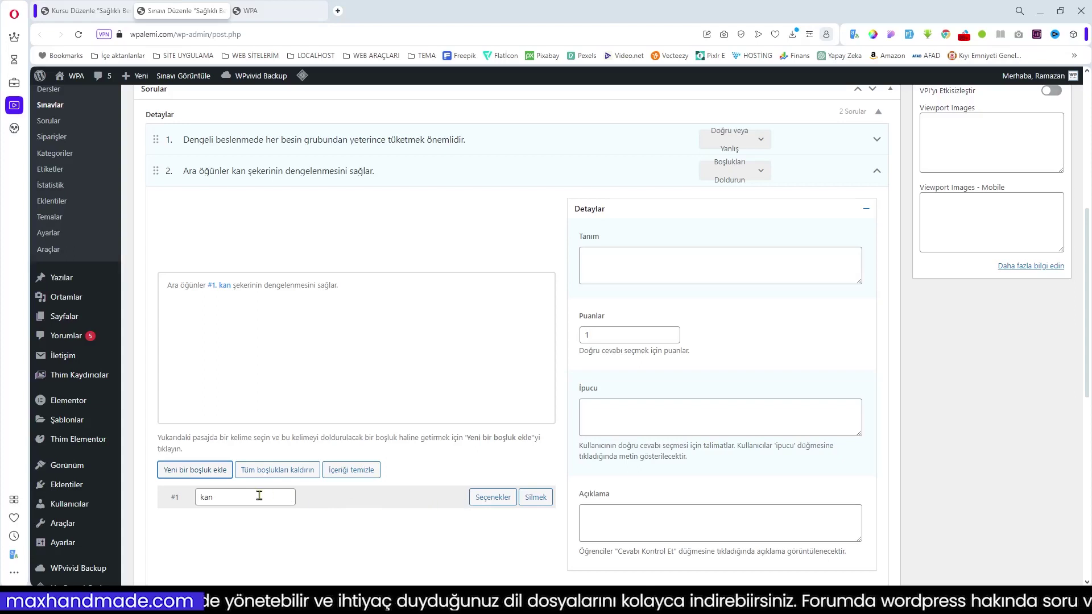
double_click(600, 341)
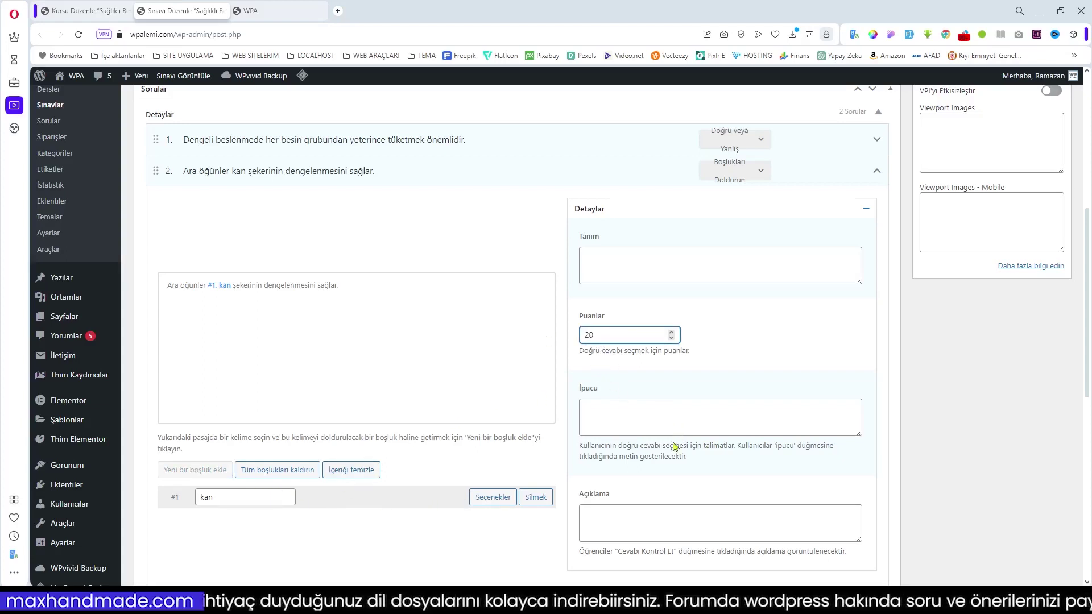
Step: Add a third question titled "Su, vücudumuzun en önemli besin öğesidir." with the type Tek Seçenek
scroll(674, 447, "down", 2)
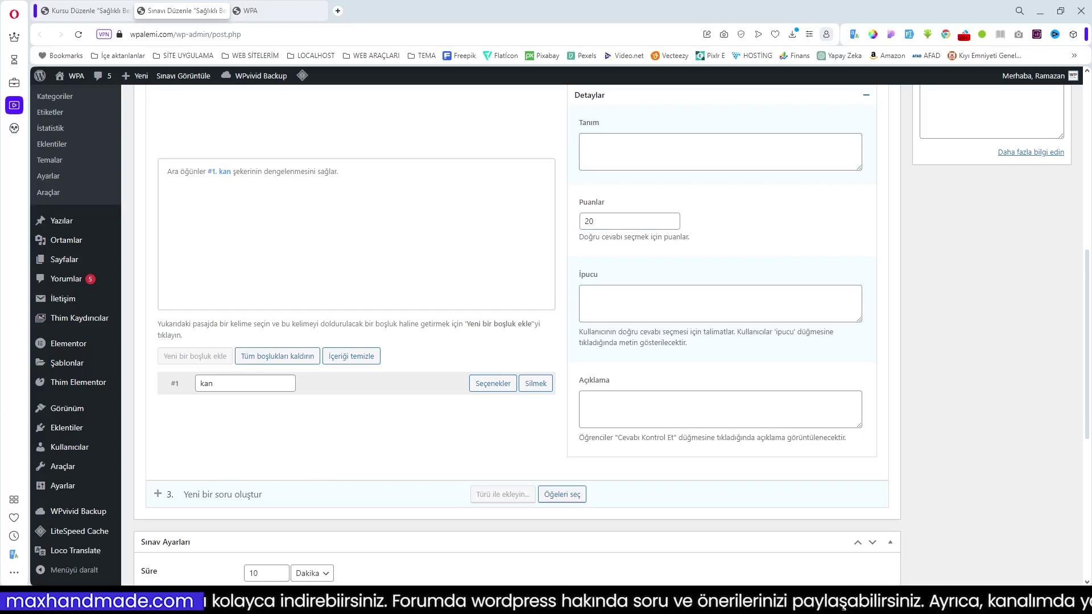
type("Su, vücudumuzun en önemli besin öğesidir.")
mouse_move(503, 495)
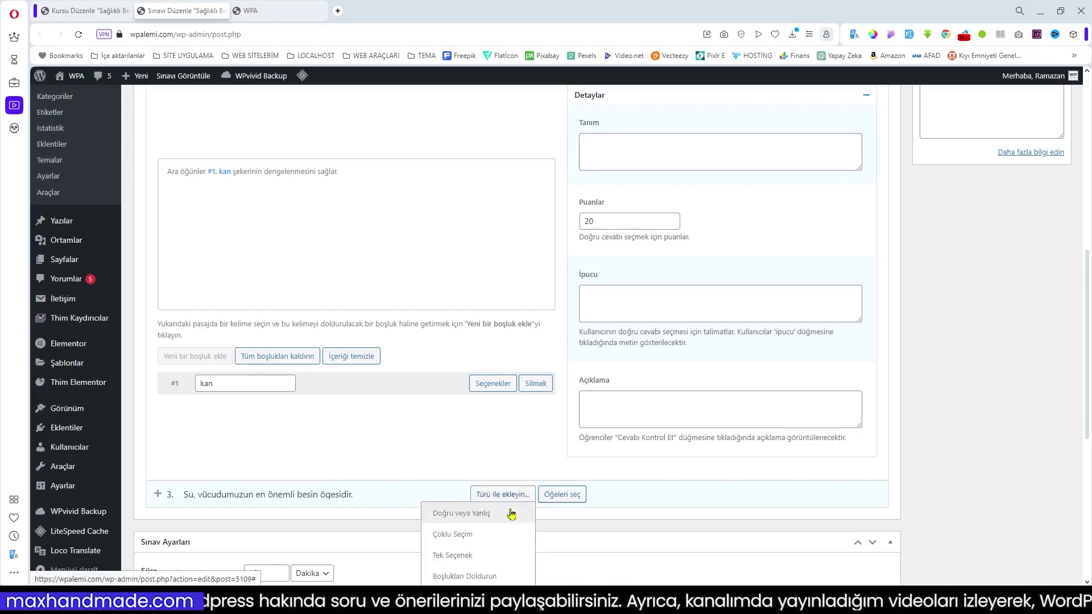
left_click(477, 555)
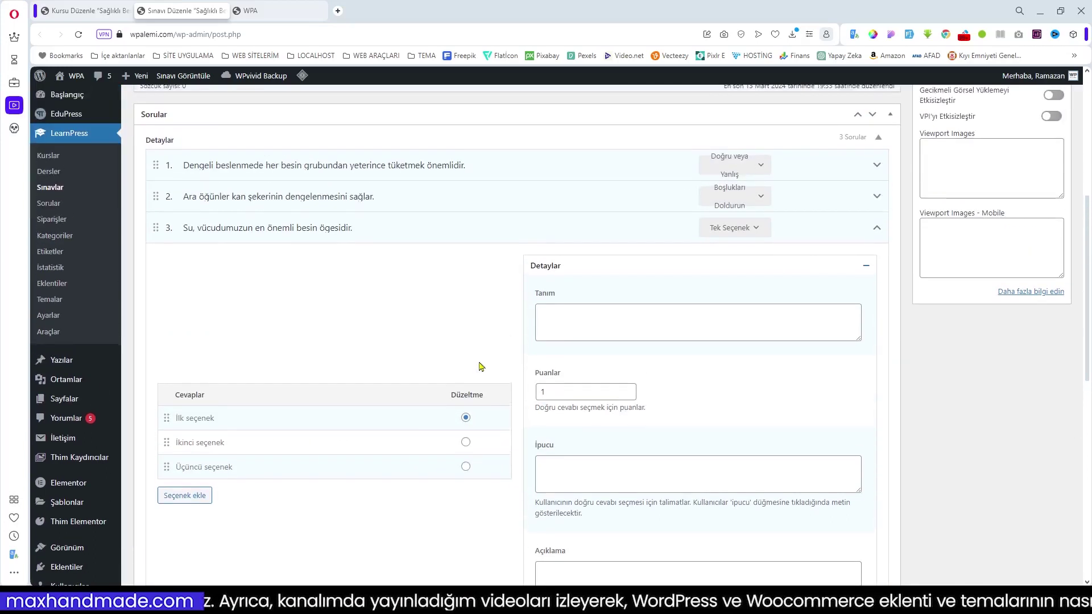
Step: Delete question 3's third option and rename the remaining two answers to Evet and Hayır
left_click(501, 354)
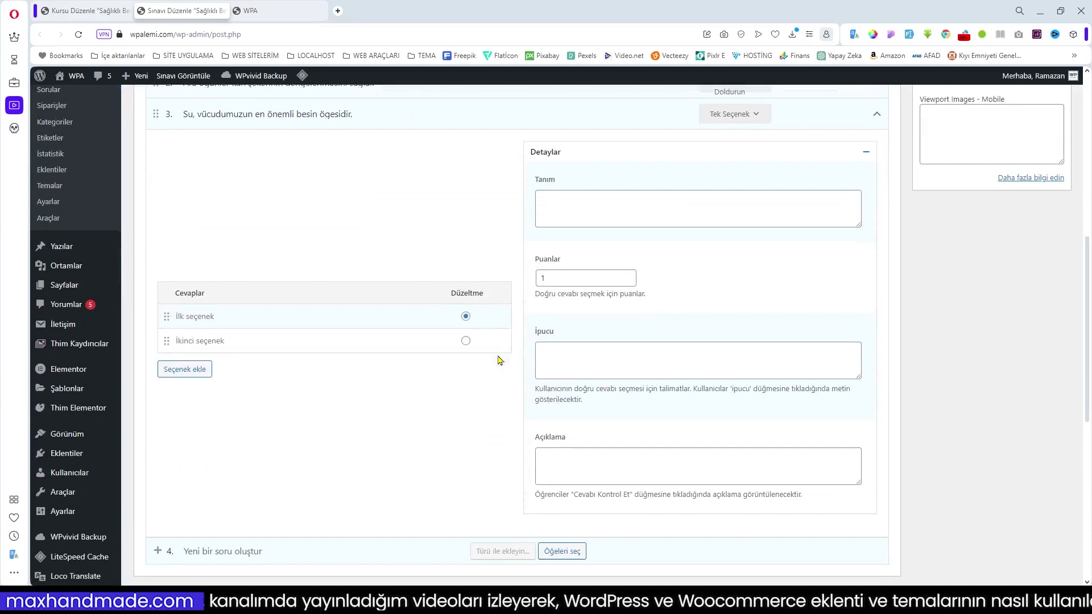
left_click(239, 318)
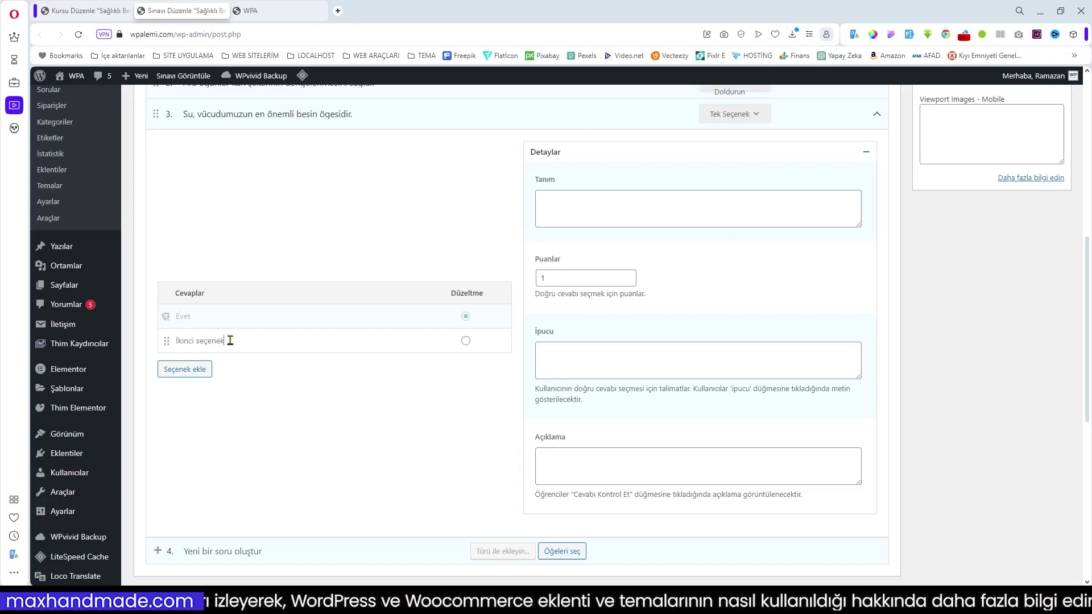
left_click_drag(229, 340, 178, 343)
key("BackSpace")
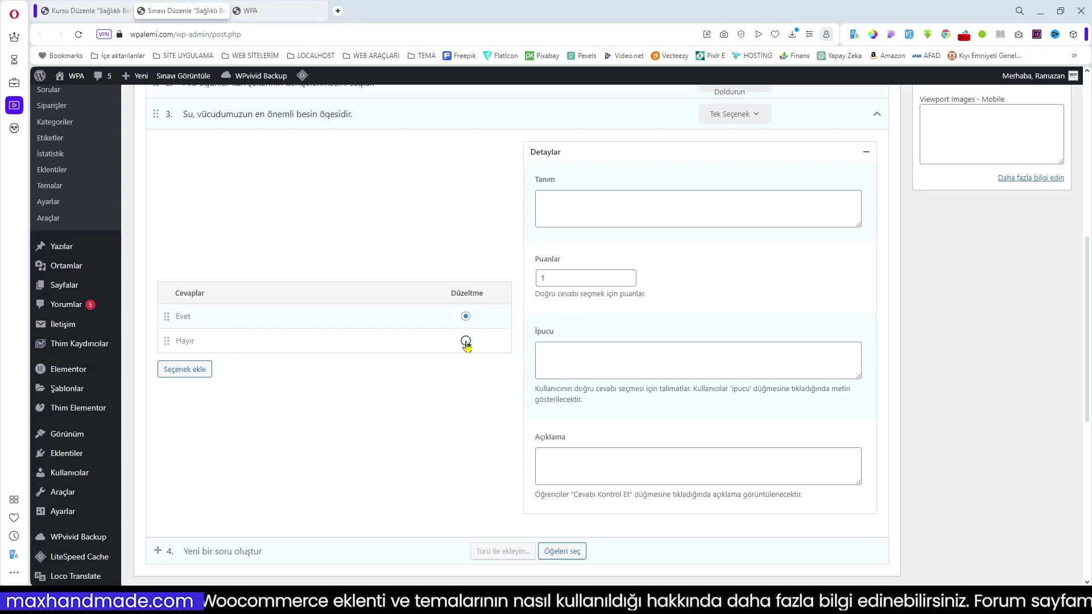
Step: Mark Evet as question 3's correct answer and set the question's points to 20
left_click(465, 317)
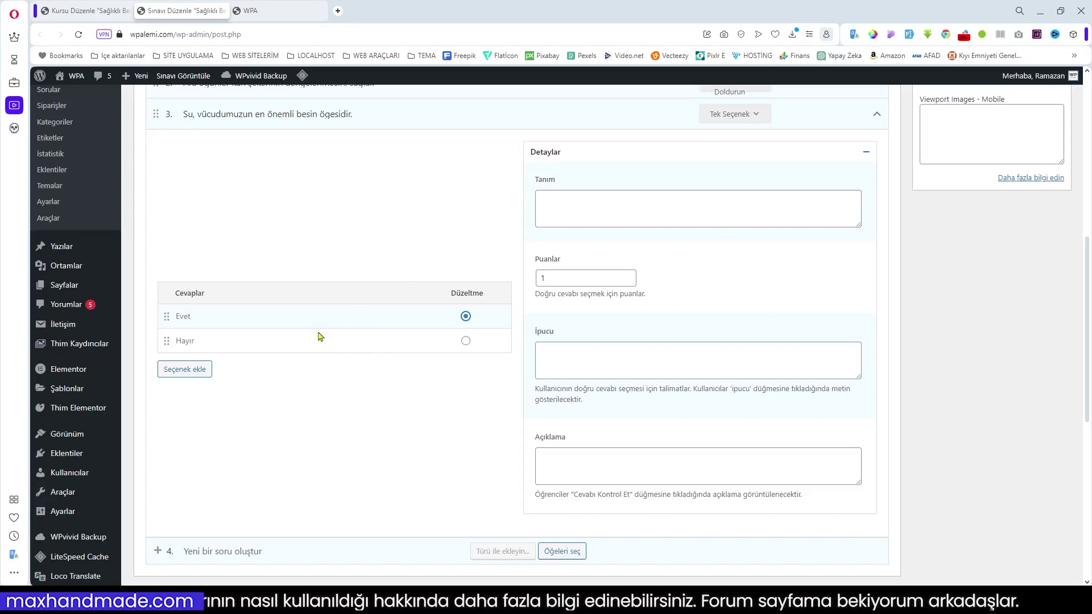
double_click(592, 280)
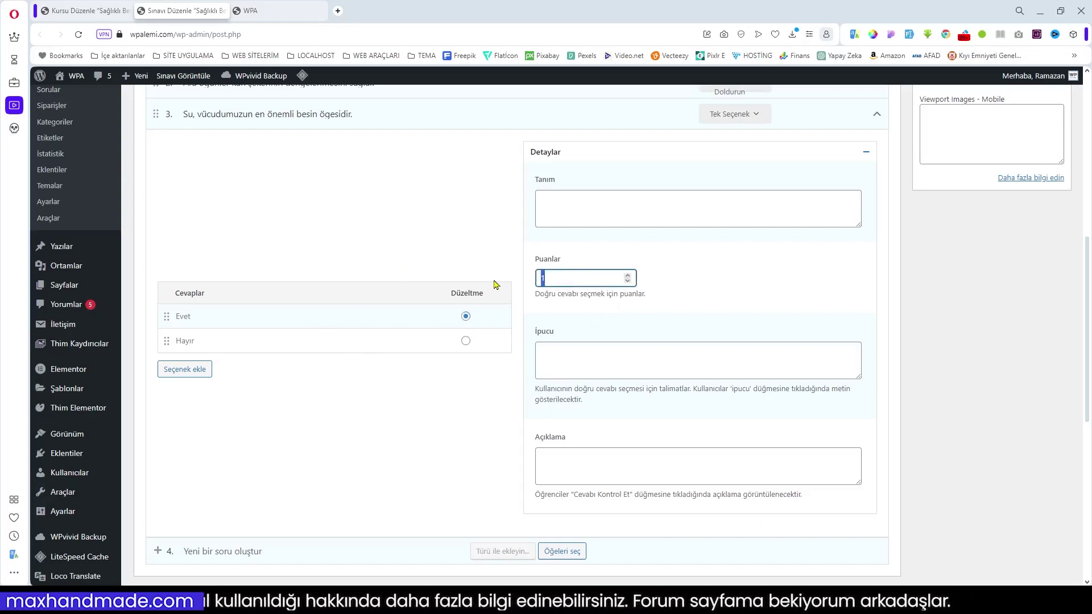
scroll(592, 339, "up", 4)
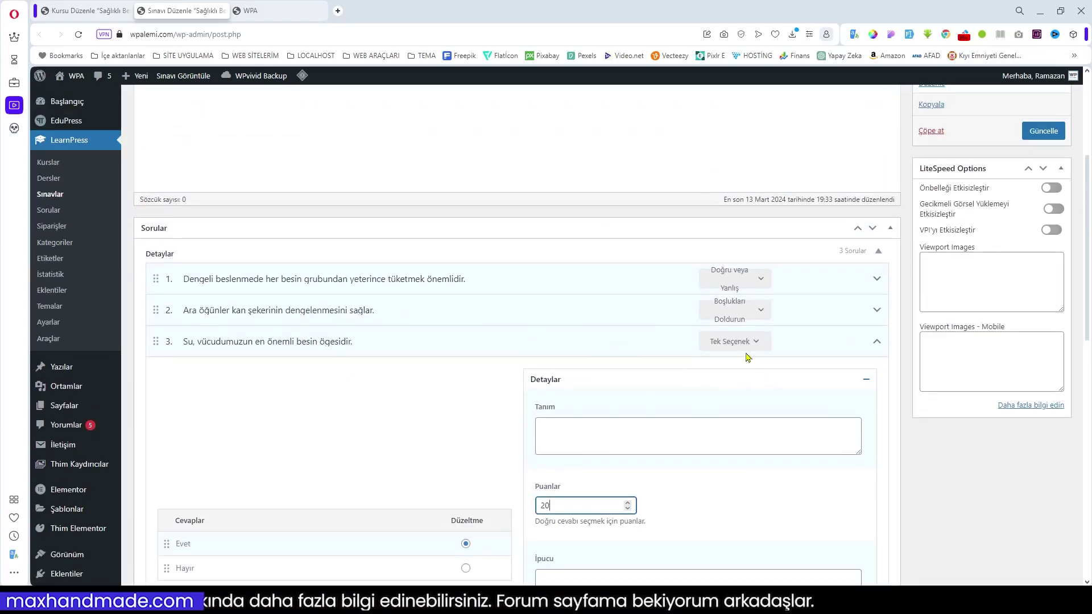
mouse_move(754, 347)
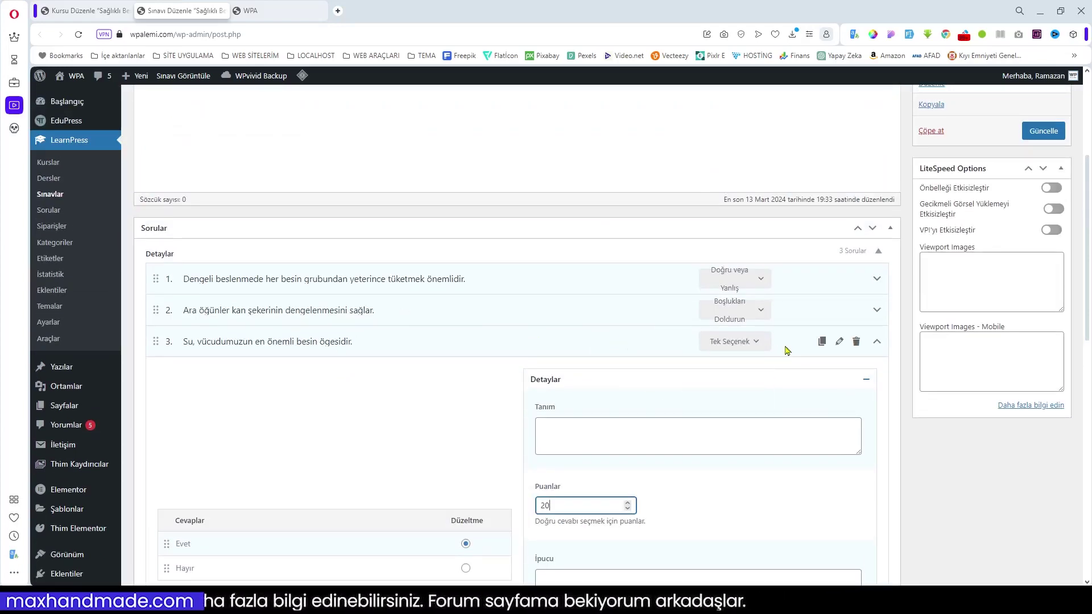
left_click(647, 340)
scroll(646, 344, "down", 3)
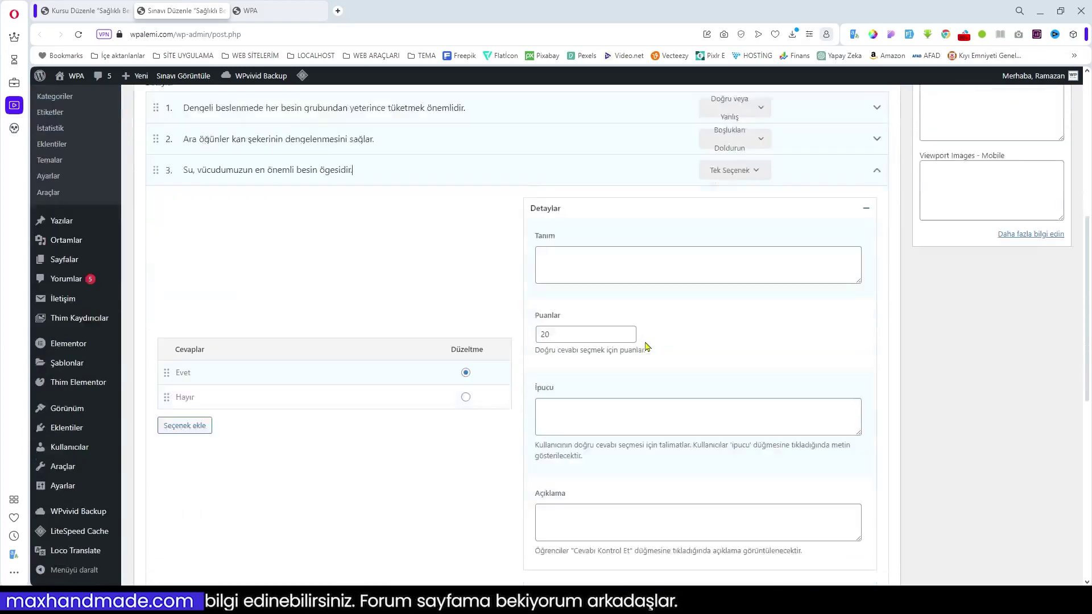
Step: Set the quiz's passing grade (Geçme Notu) to 40%
scroll(646, 345, "down", 5)
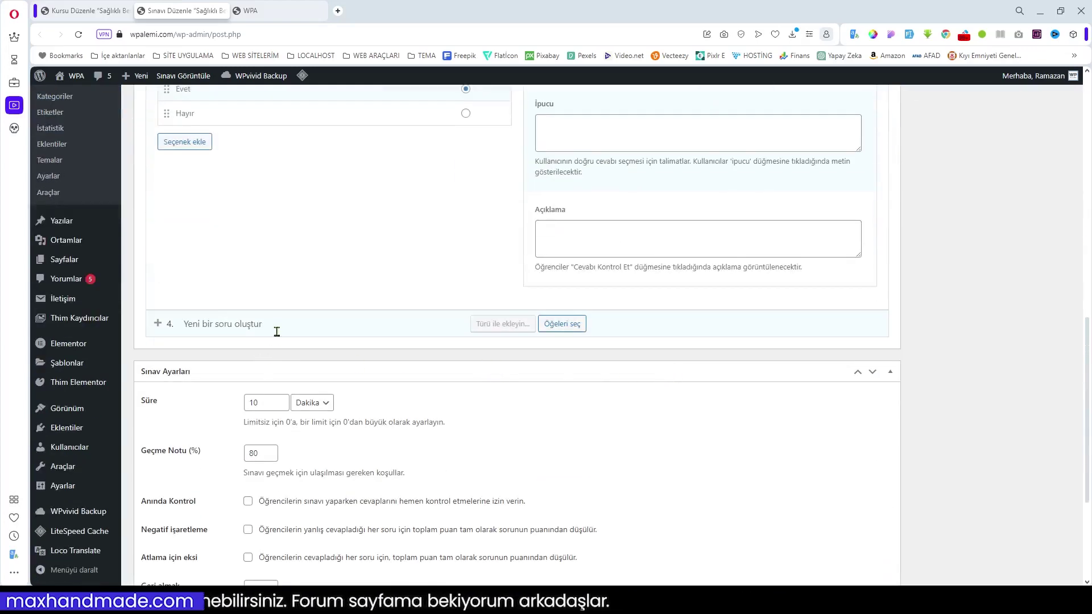
scroll(442, 365, "down", 3)
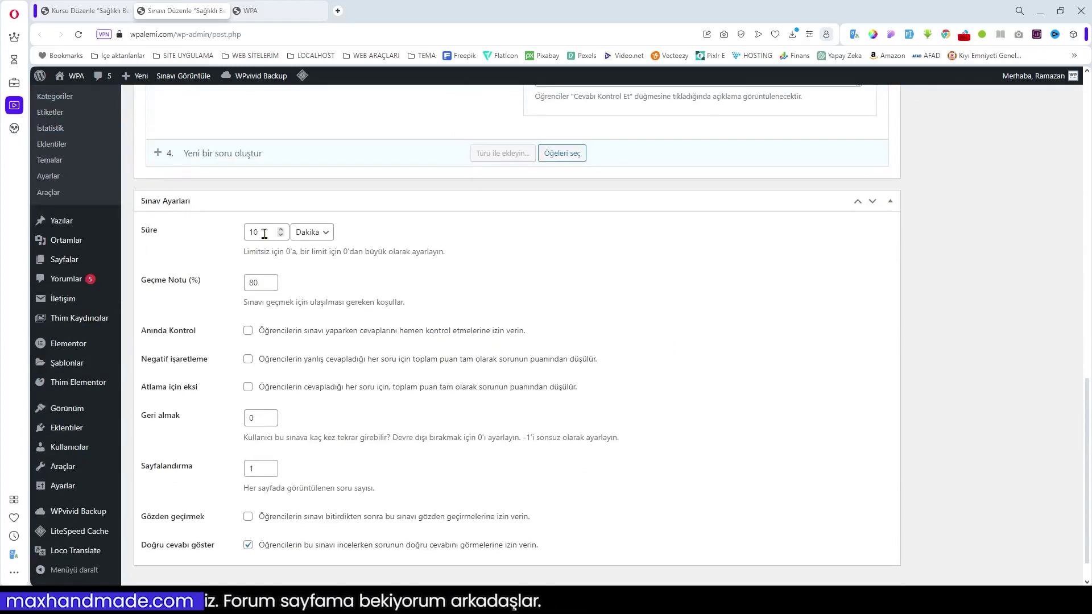
left_click_drag(269, 283, 234, 287)
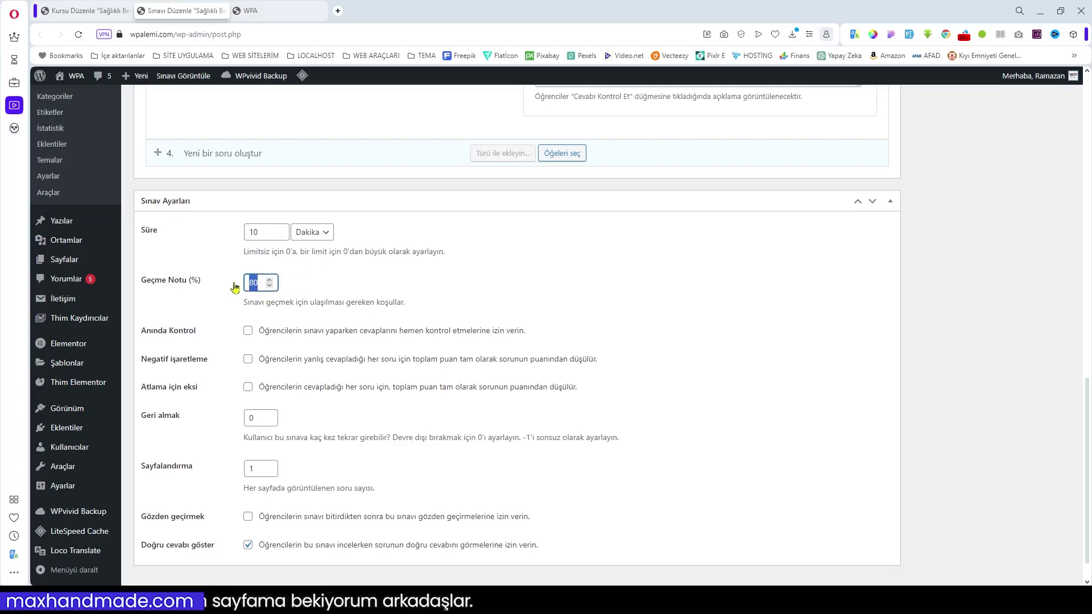
type("50")
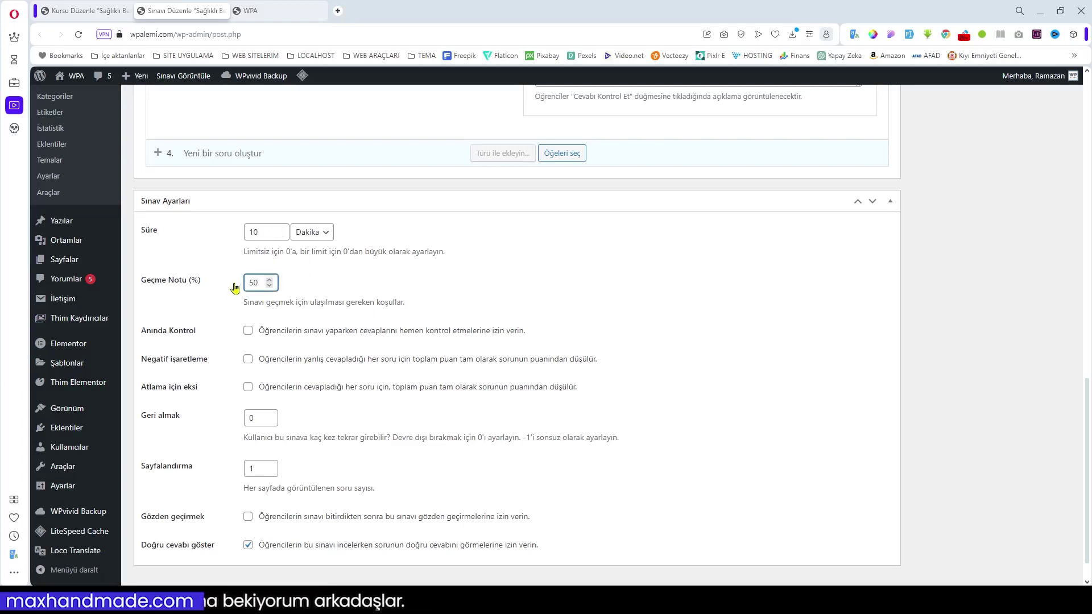
left_click_drag(269, 285, 229, 284)
type("4")
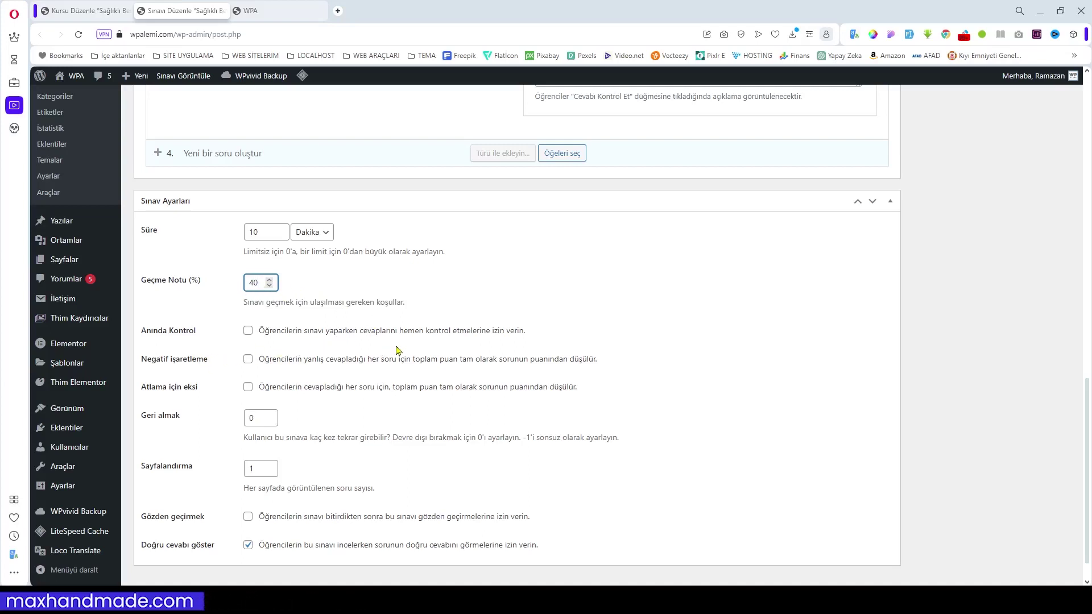
Step: Allow students to check answers instantly during the quiz (Anında Kontrol) and update the quiz
left_click(248, 331)
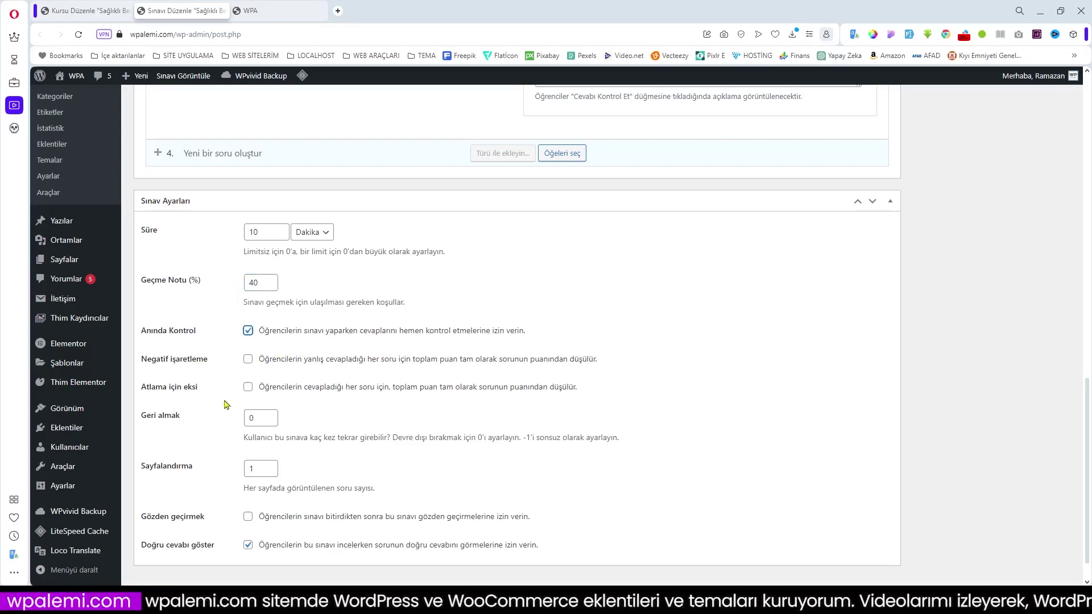
scroll(312, 484, "down", 1)
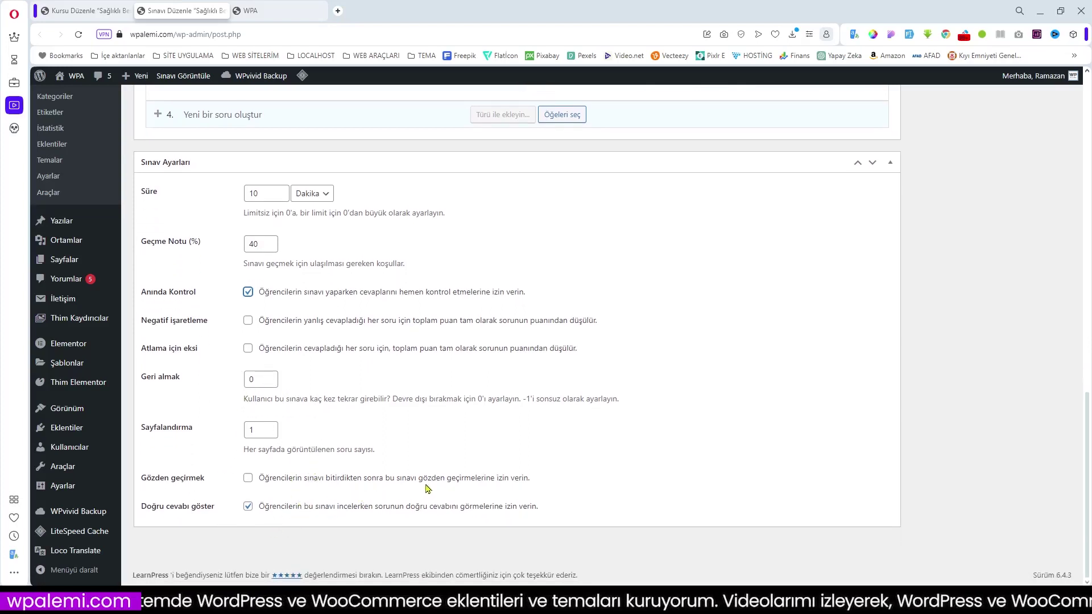
double_click(248, 479)
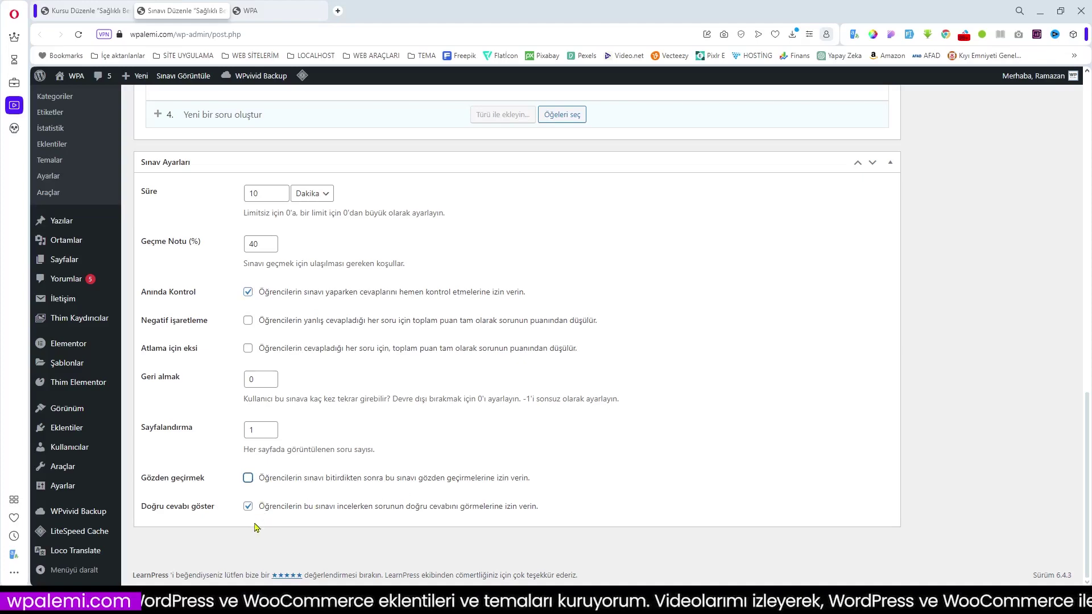
scroll(639, 489, "up", 15)
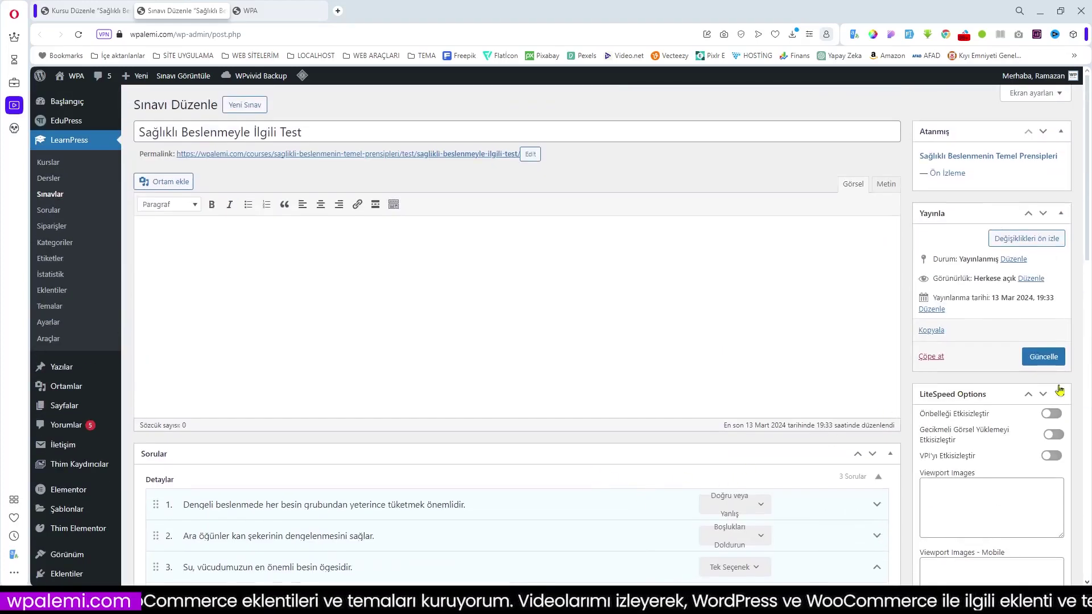
left_click(1044, 357)
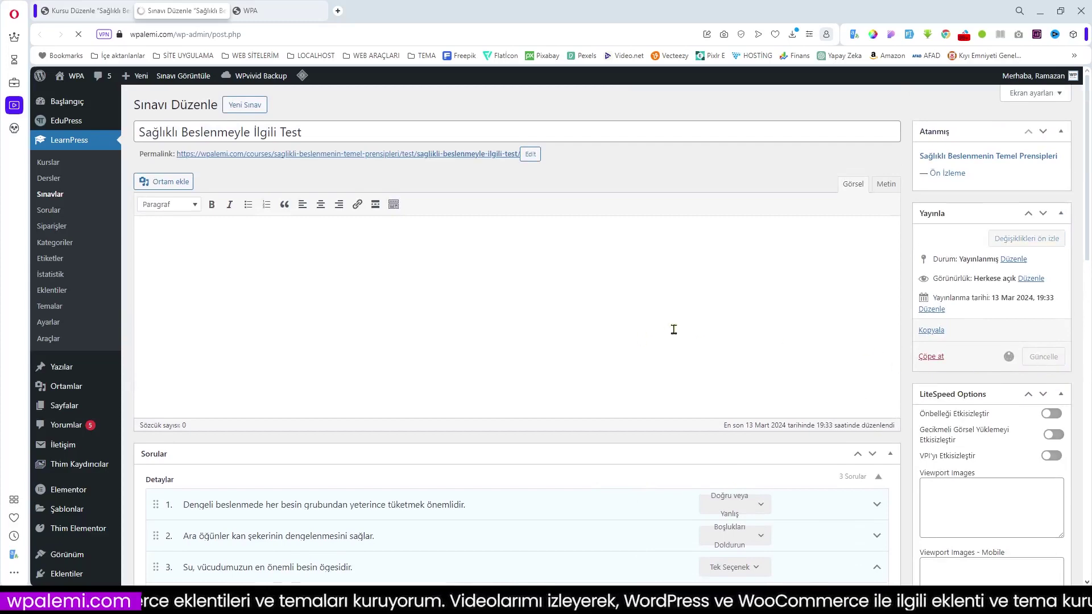
Step: Check the question bank, and examine the healthy nutrition course's lesson sections and settings in the course editor
left_click(77, 215)
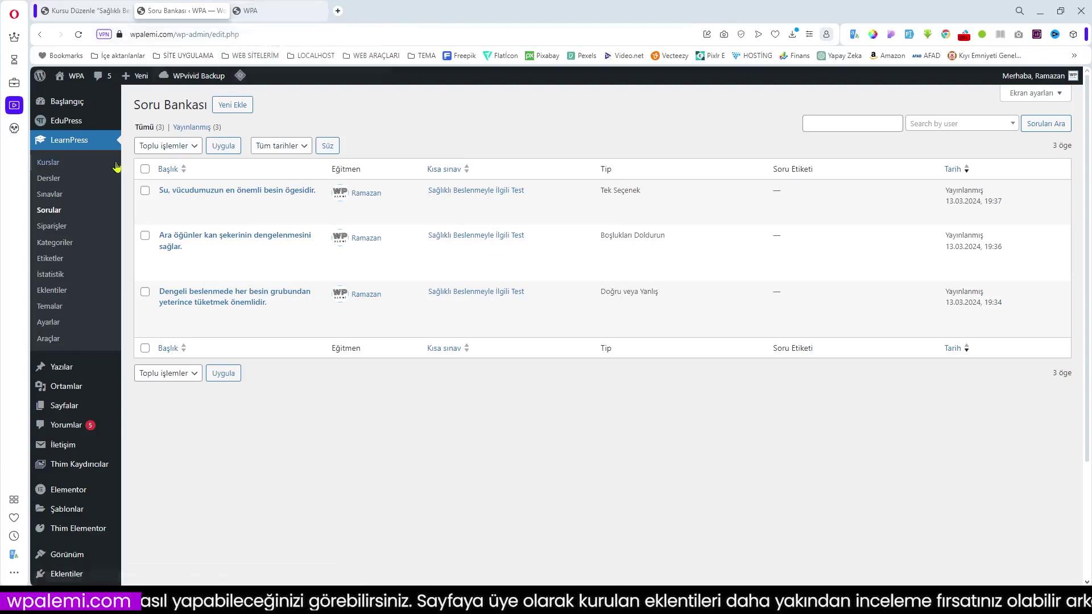
left_click(69, 12)
scroll(495, 376, "down", 3)
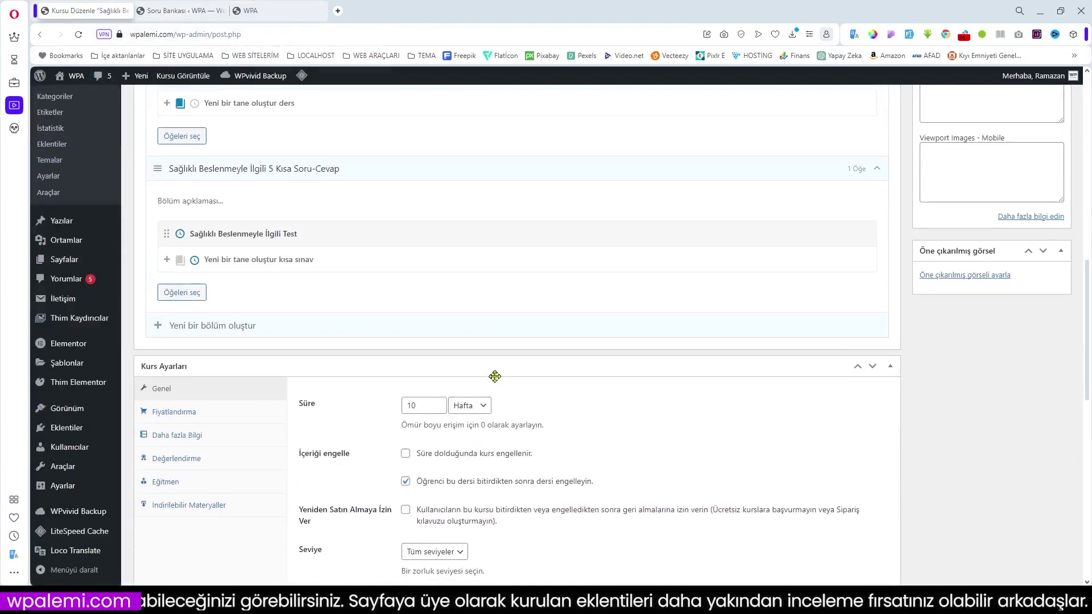
scroll(512, 374, "up", 5)
scroll(489, 373, "down", 4)
scroll(331, 318, "down", 3)
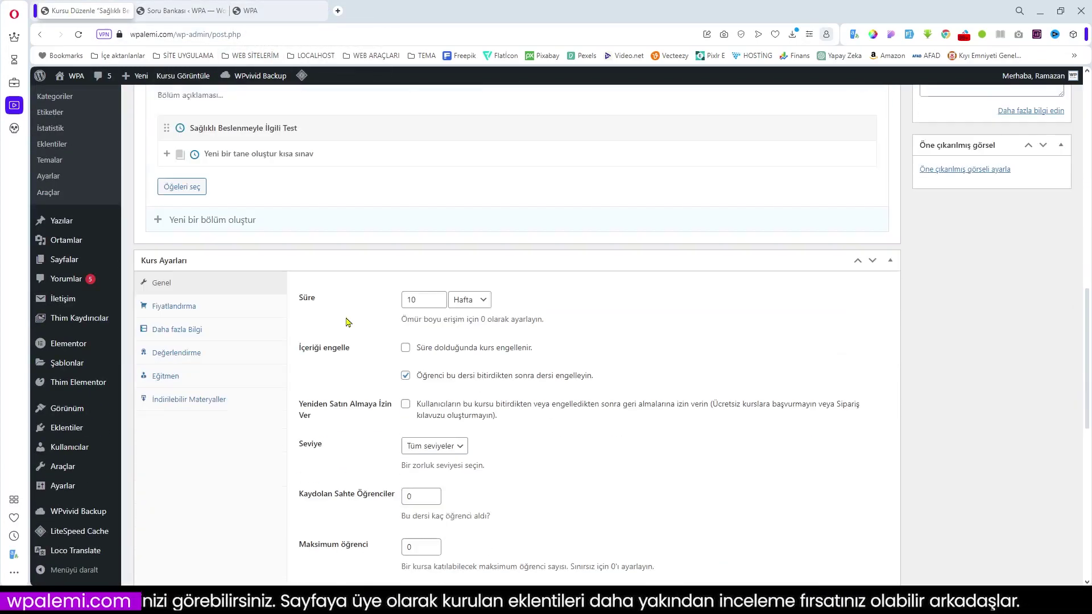
scroll(544, 340, "up", 9)
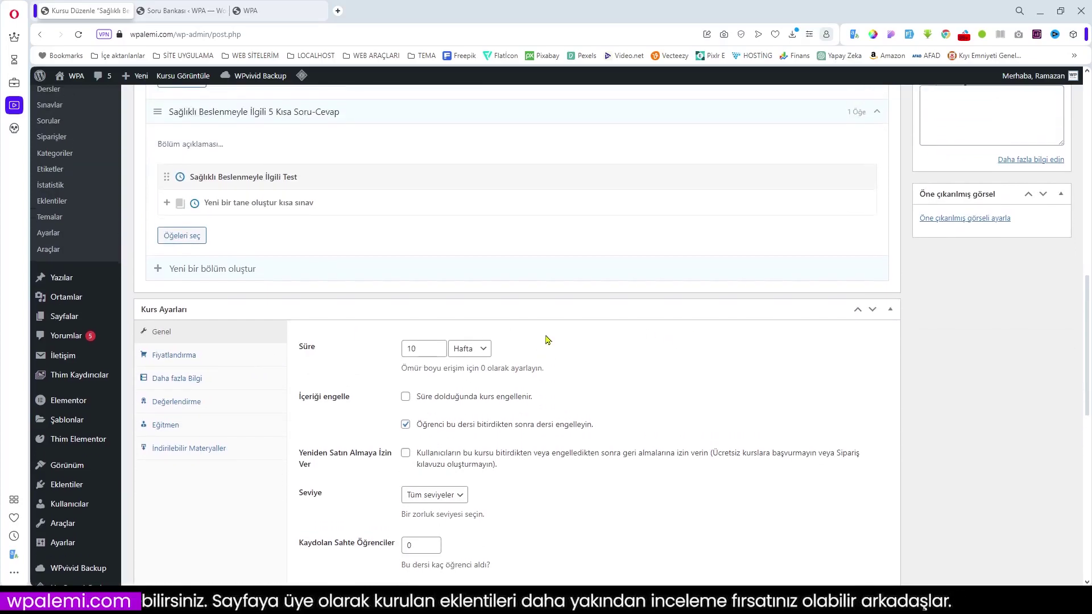
scroll(551, 332, "up", 3)
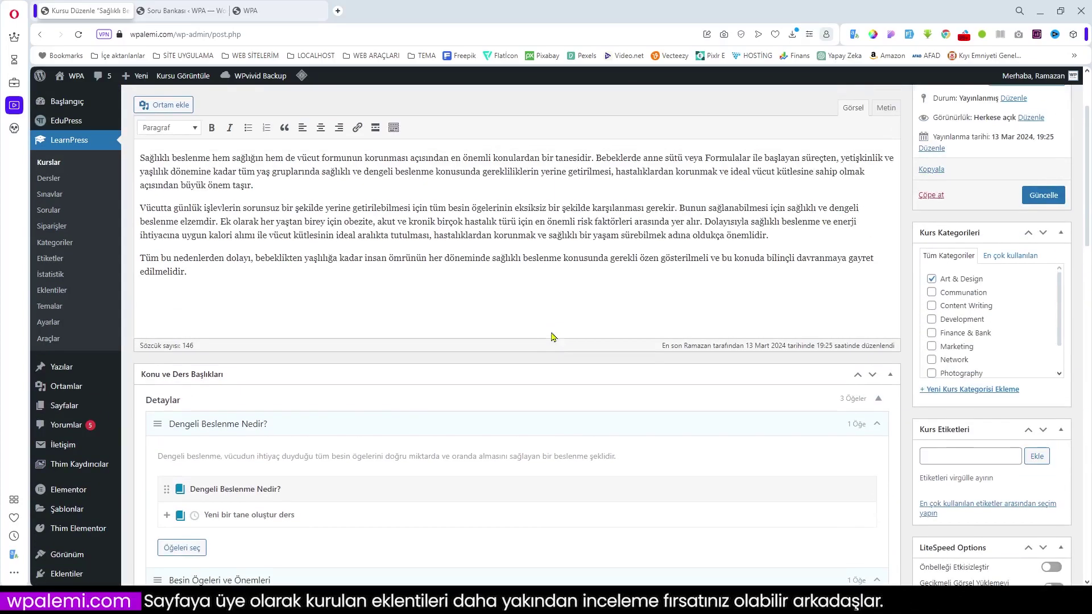
scroll(332, 288, "down", 3)
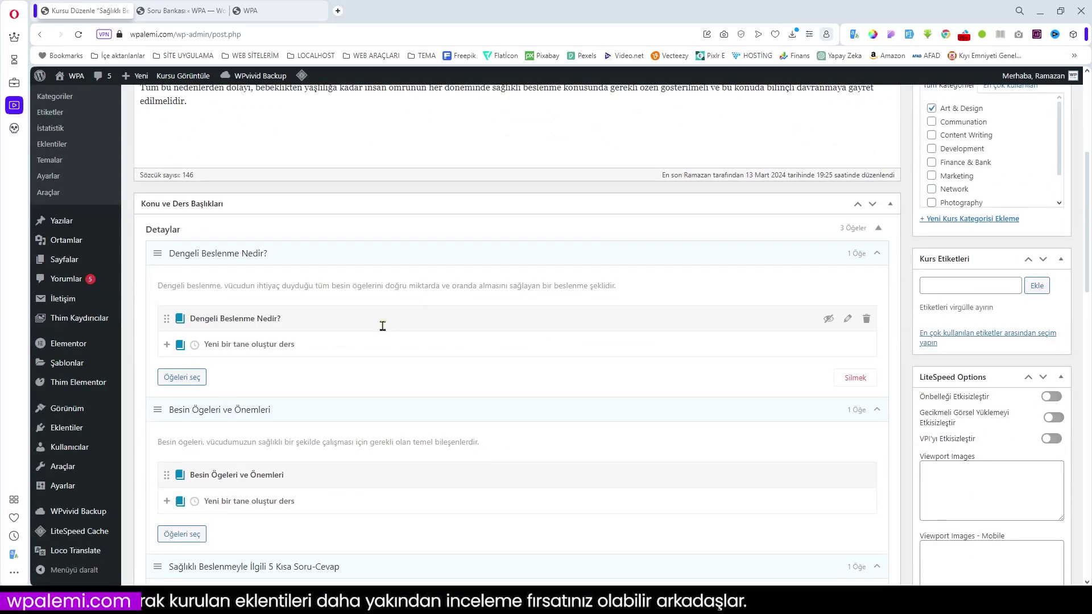
scroll(383, 326, "down", 3)
scroll(455, 334, "down", 3)
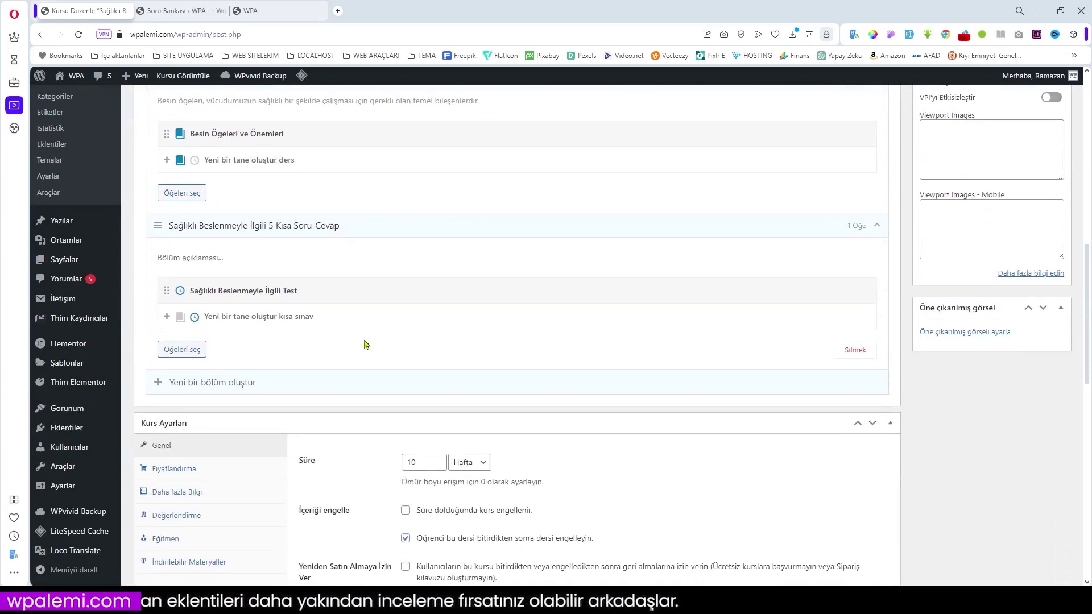
Step: Set the course duration to 5 weeks in the general course settings
scroll(366, 345, "down", 3)
left_click(425, 293)
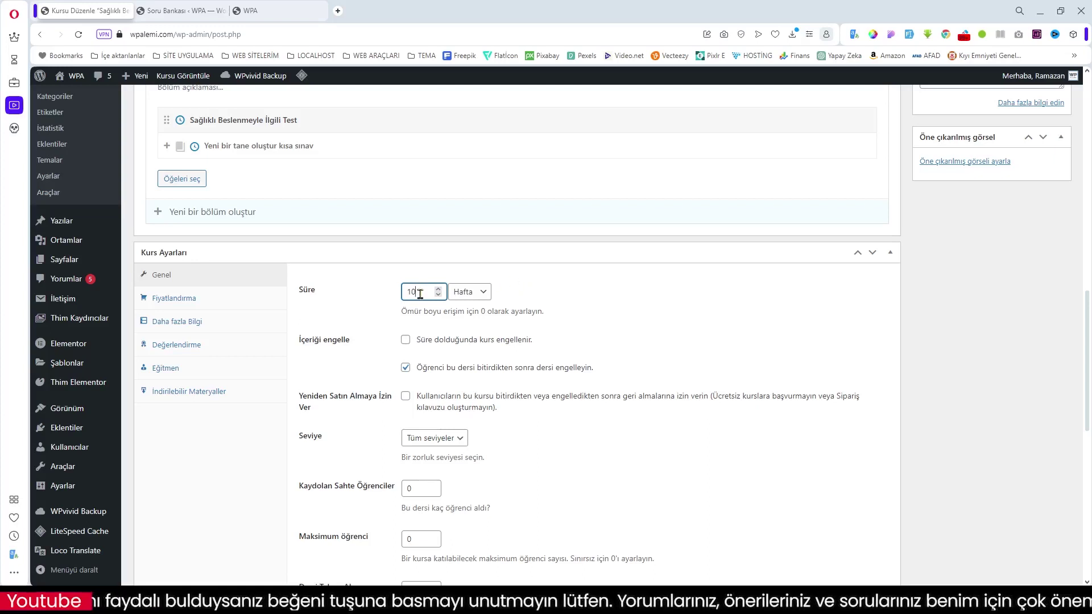
left_click_drag(420, 293, 371, 298)
type("5")
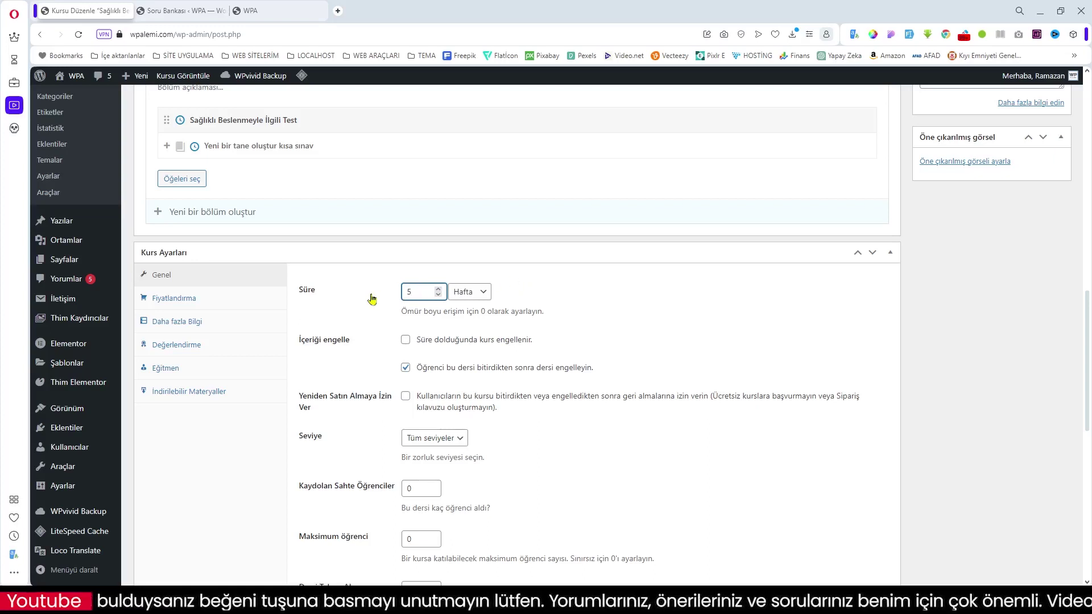
Step: Turn off the content-blocking option that locks the course after the student finishes it
left_click(406, 340)
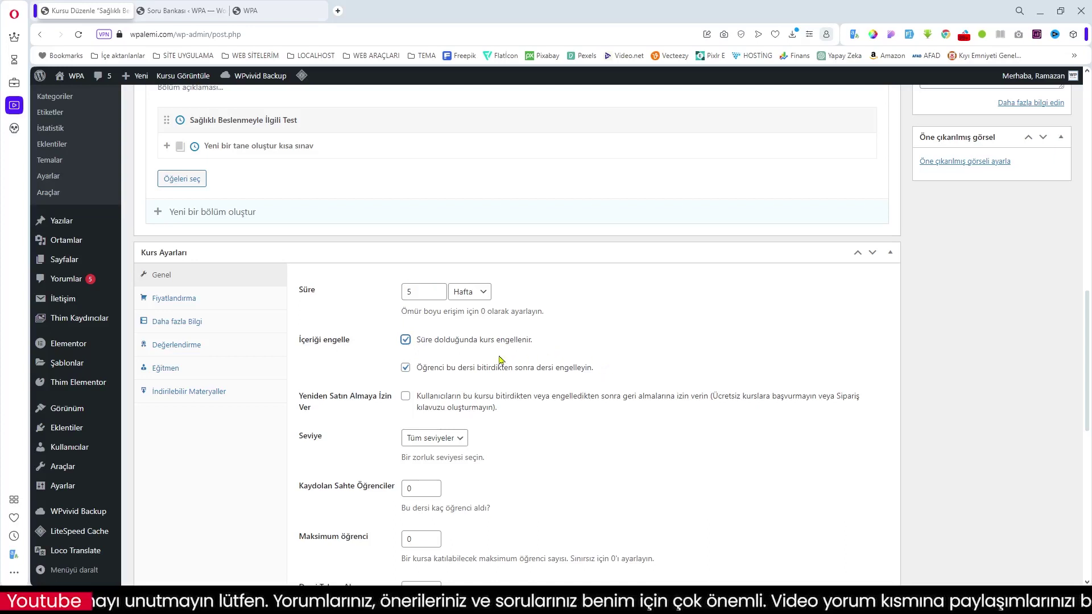
left_click(406, 340)
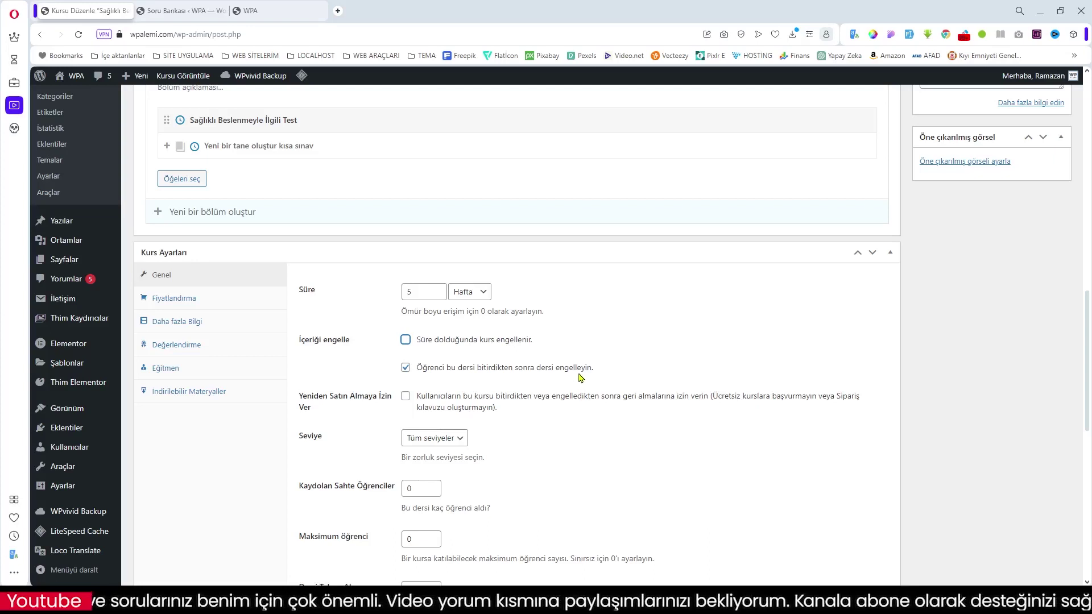
left_click(404, 368)
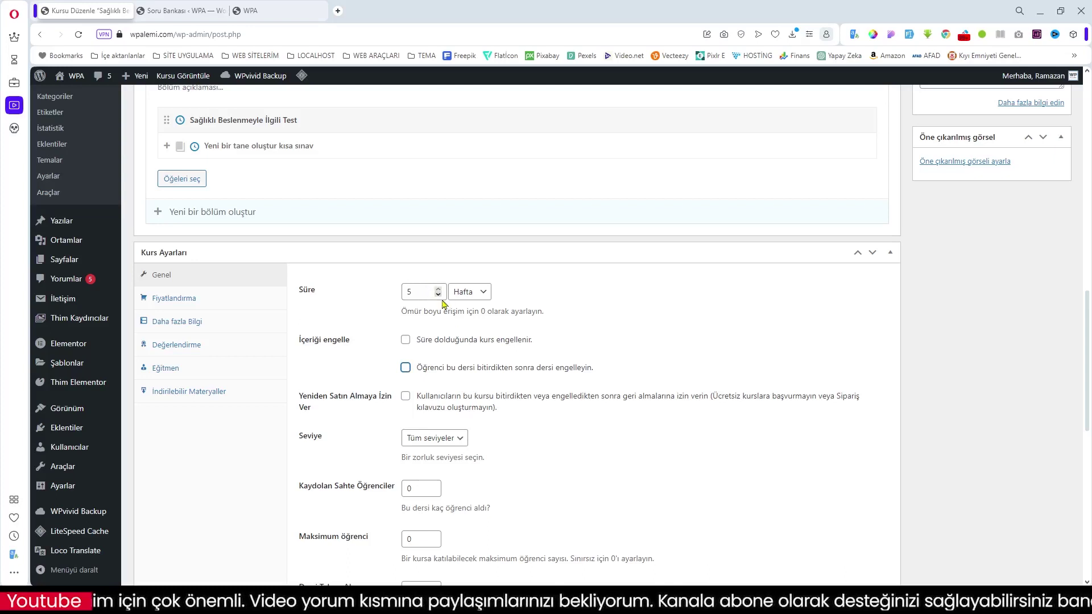
Step: Keep the course level at Tüm seviyeler and set the number of fake enrolled students to 58
scroll(607, 285, "down", 2)
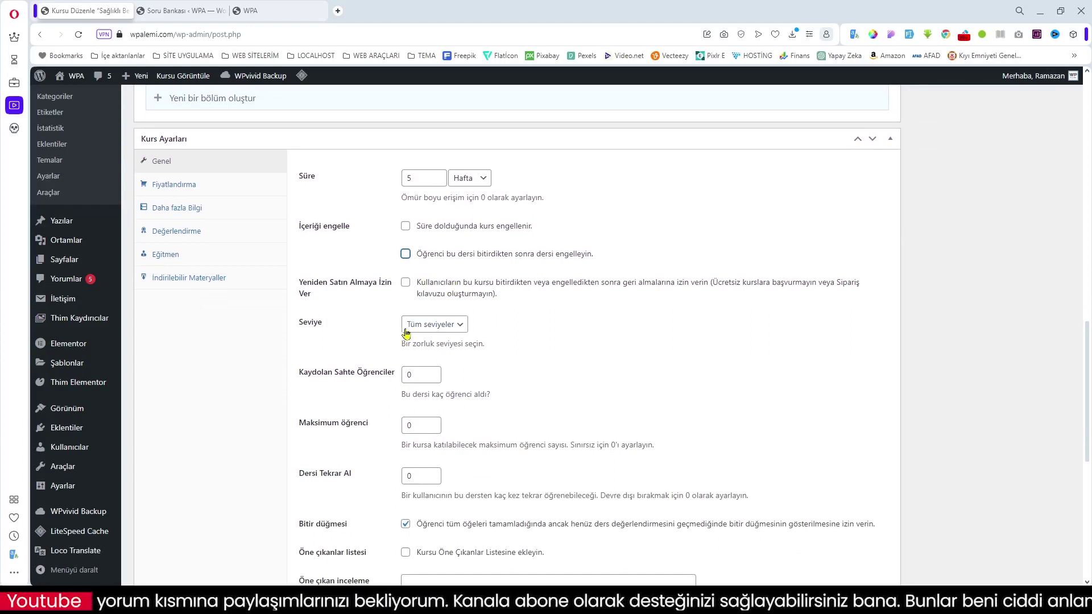
left_click(446, 330)
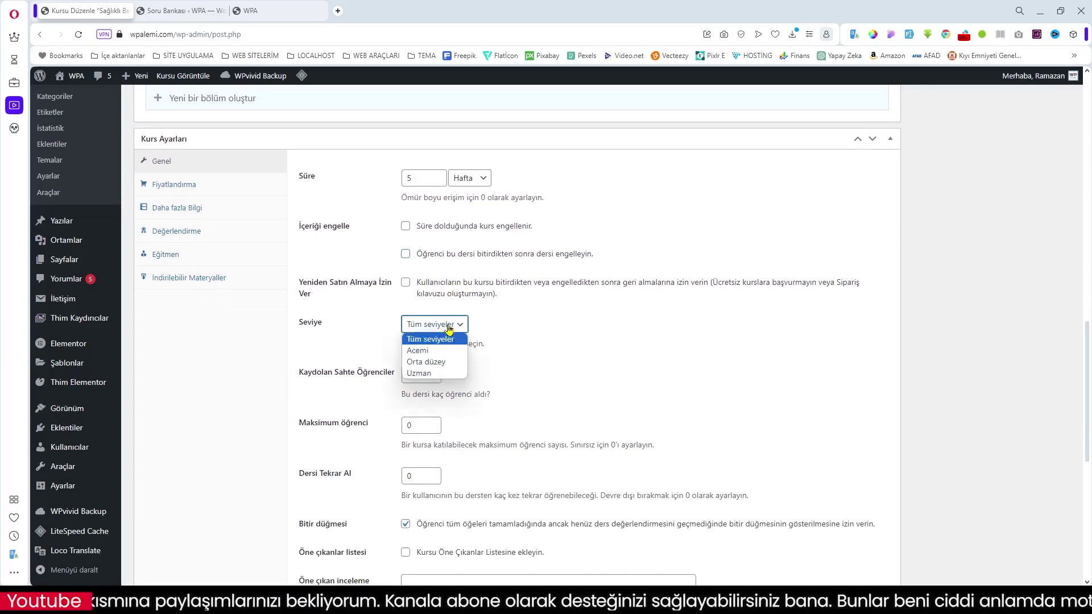
left_click(574, 356)
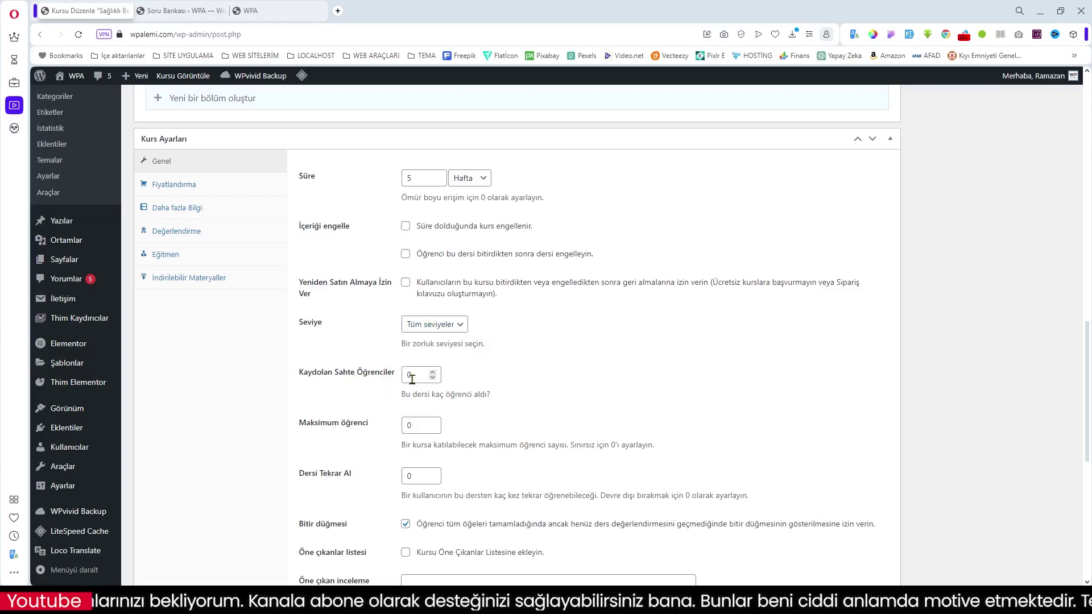
double_click(418, 377)
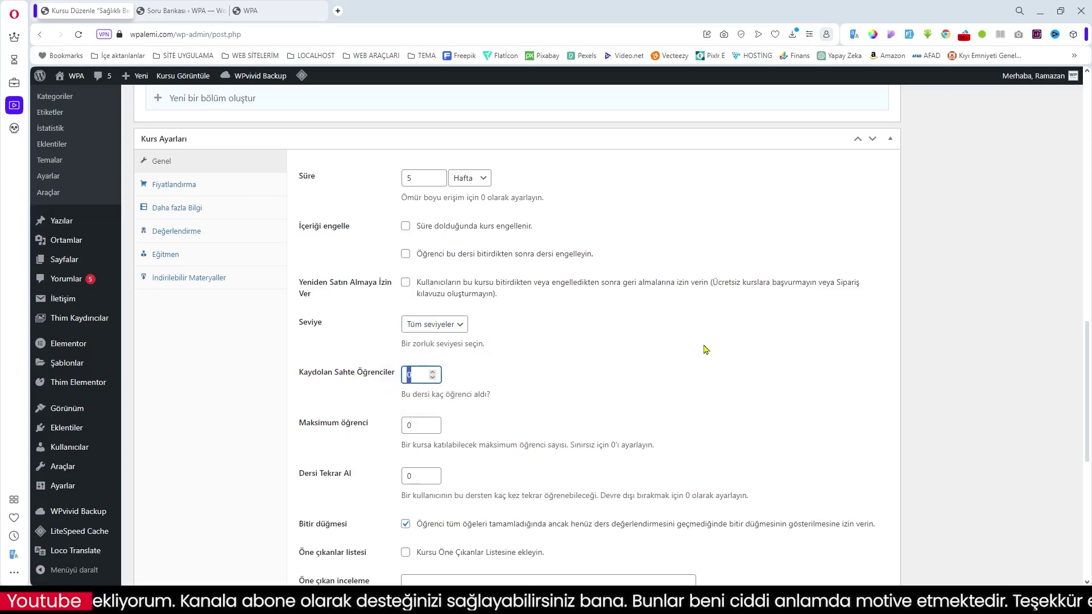
type("58")
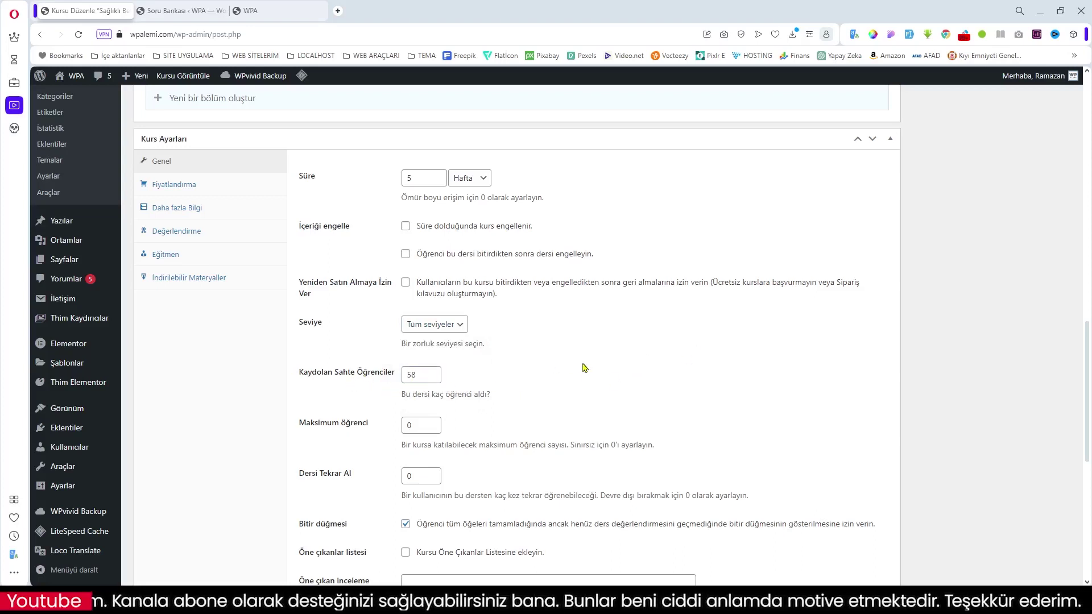
Step: Set the course's maximum number of students to 250 and add the course to the featured list
scroll(619, 366, "down", 2)
left_click_drag(415, 312, 390, 317)
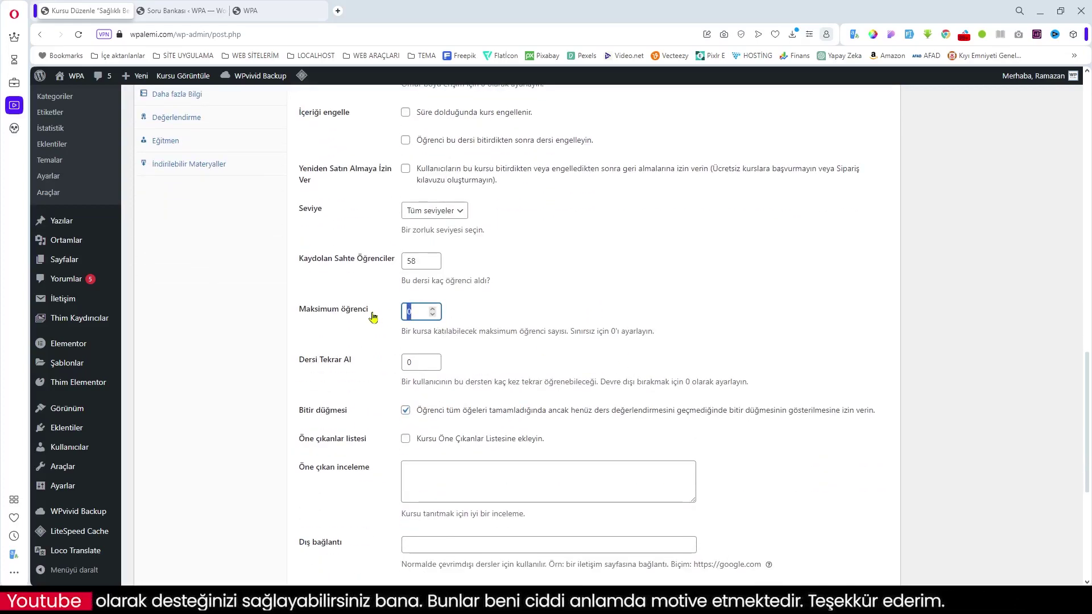
type("250")
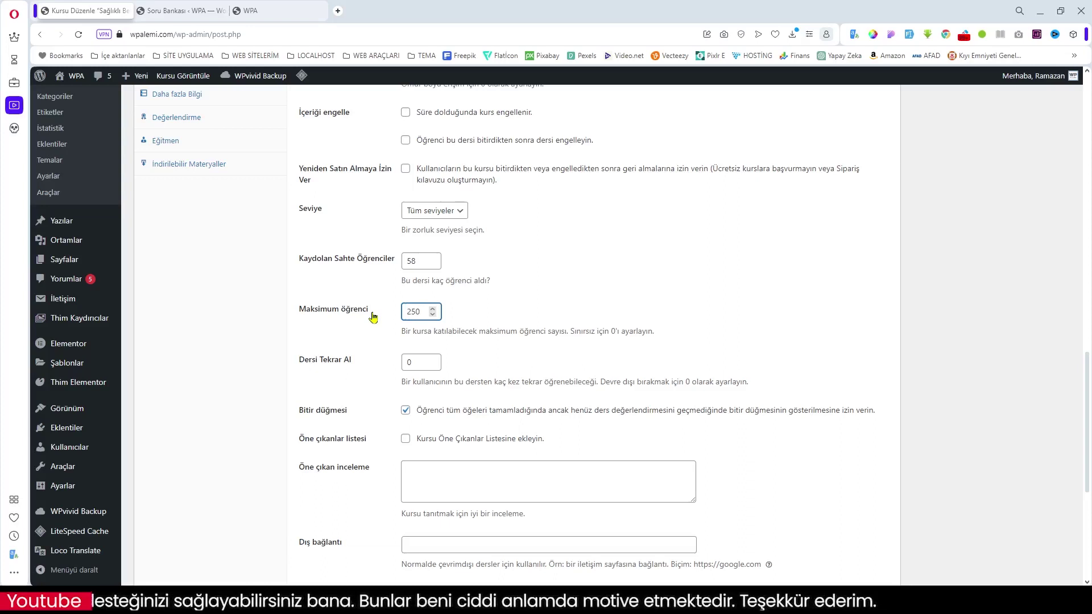
left_click(530, 346)
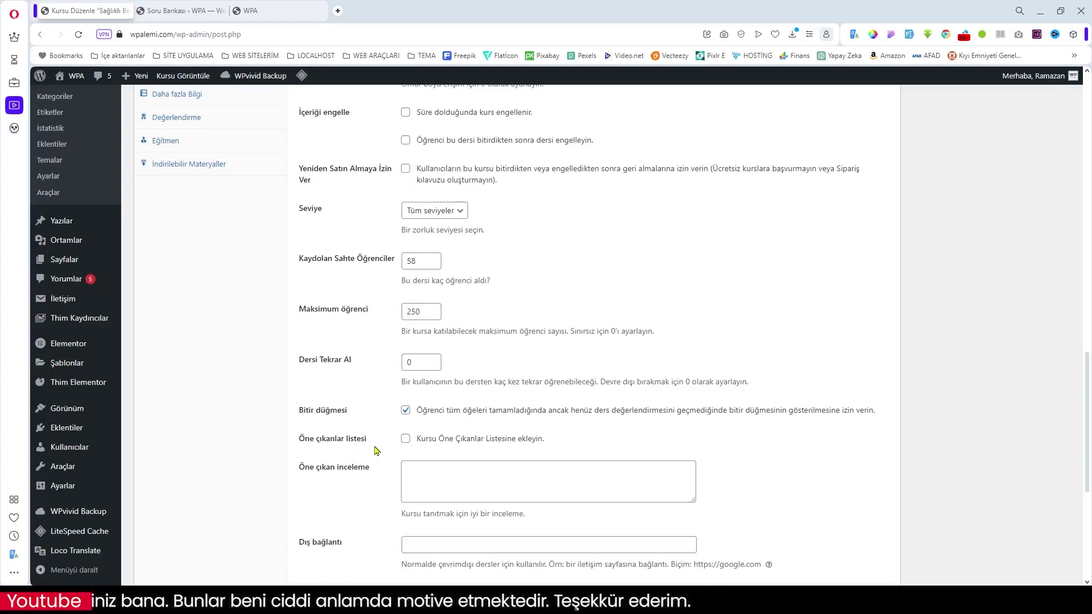
left_click(406, 438)
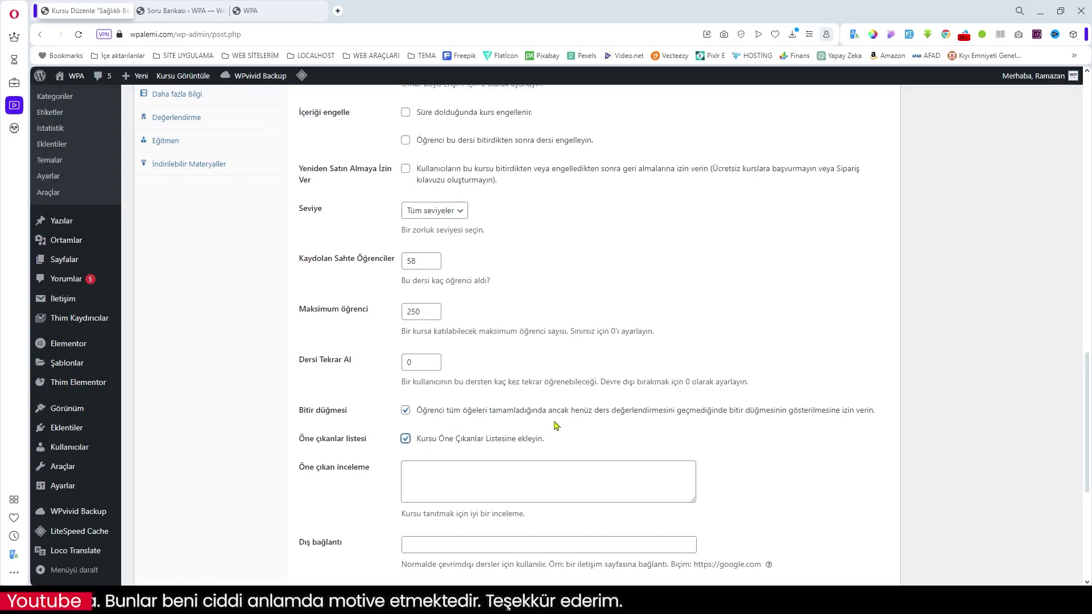
Step: Copy the description's first sentence, "Sağlıklı beslenme hem sağlığın ... konulardan bir tanesidir.", into the course's featured review (Öne çıkan inceleme)
scroll(556, 425, "down", 3)
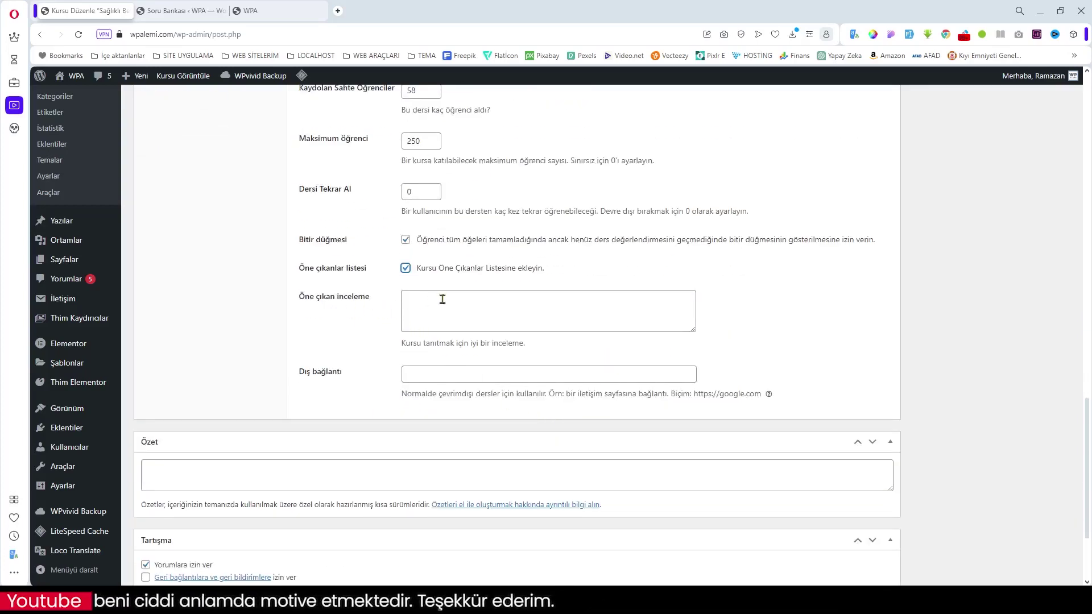
left_click(567, 316)
scroll(567, 317, "up", 15)
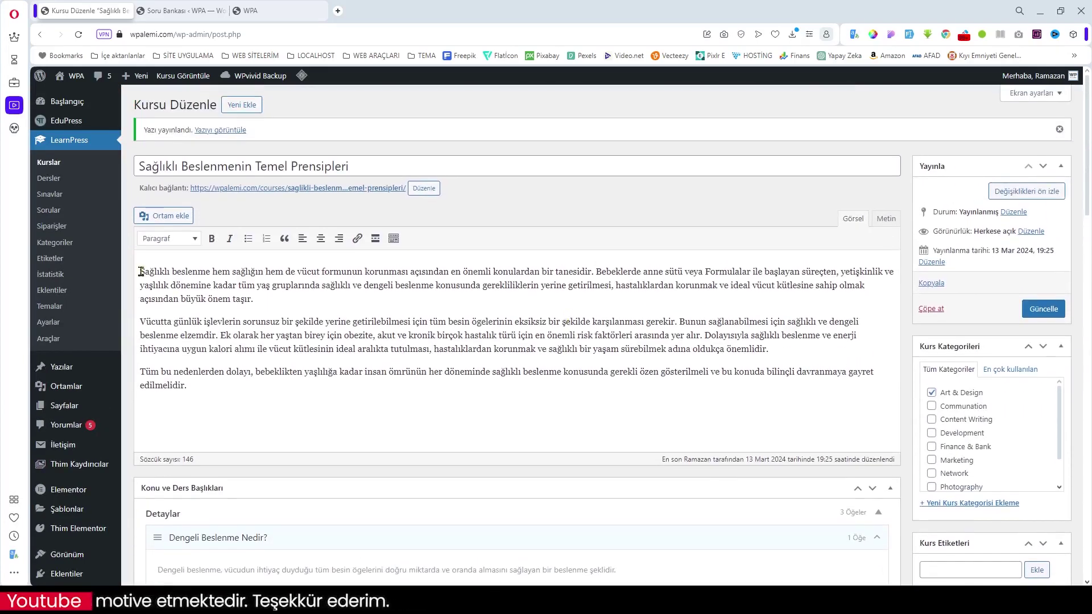
left_click_drag(141, 271, 536, 271)
right_click(536, 271)
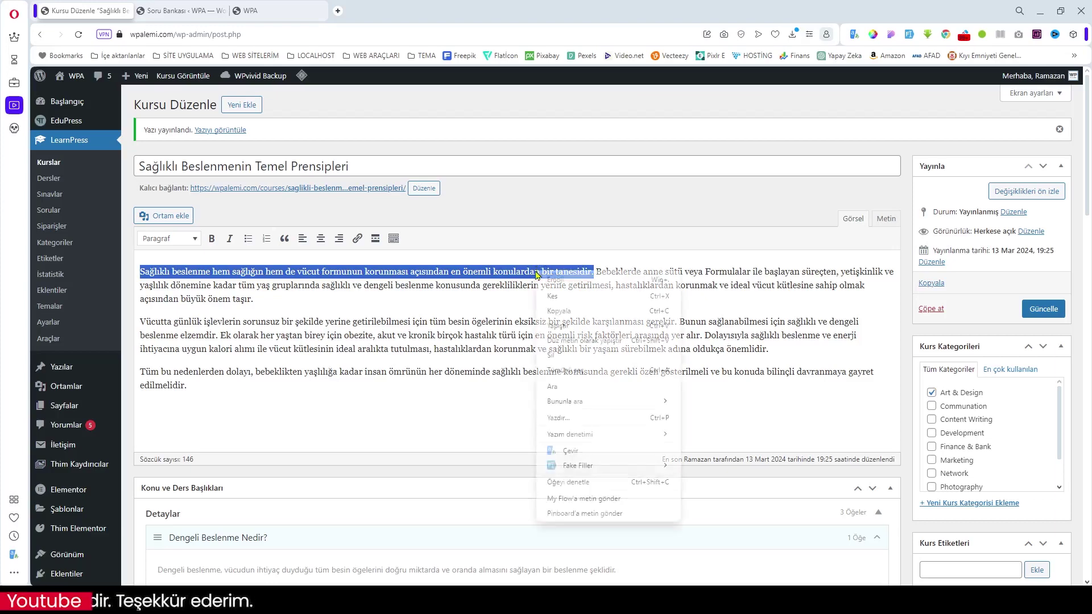
left_click(569, 318)
scroll(612, 555, "down", 7)
scroll(612, 556, "down", 10)
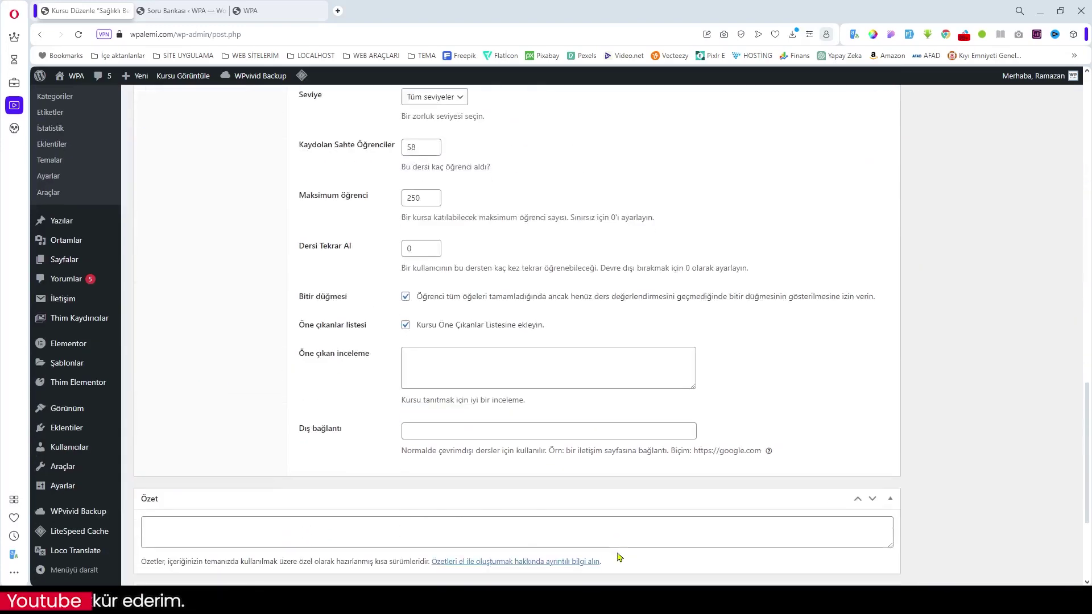
left_click(439, 367)
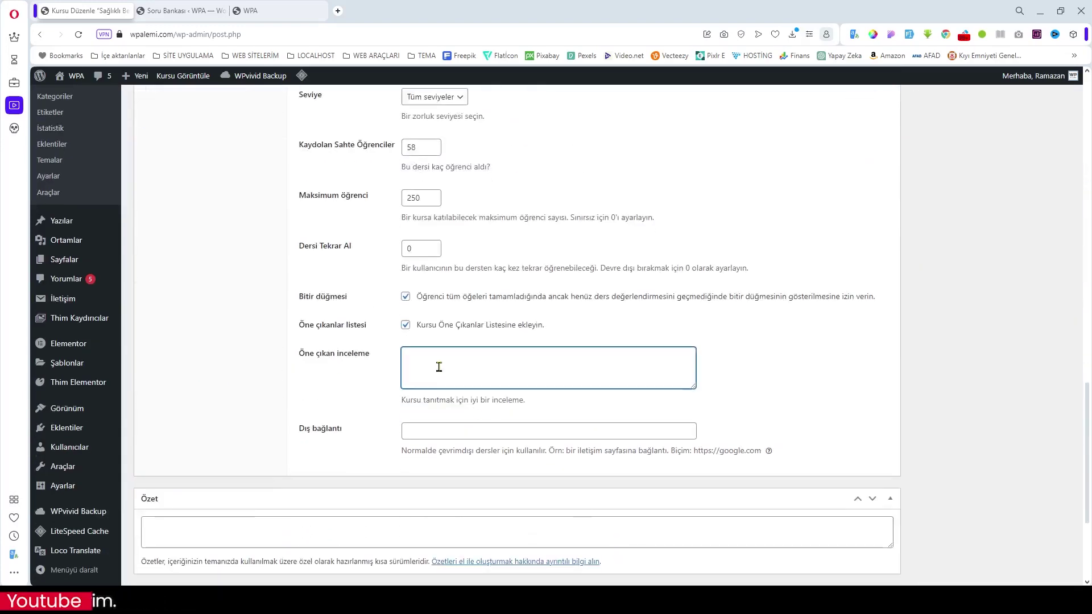
key("ctrl+v")
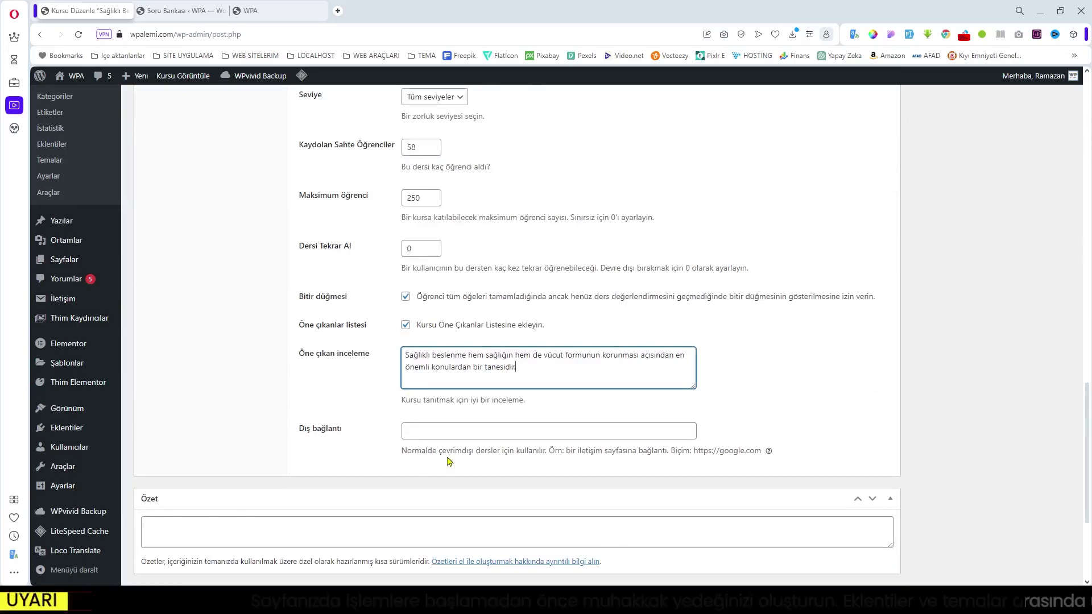
Step: Set the course's regular price (Normal fiyat) to 1250 and its sale price (Satış fiyatı) to 1100 in the pricing settings
scroll(475, 431, "up", 8)
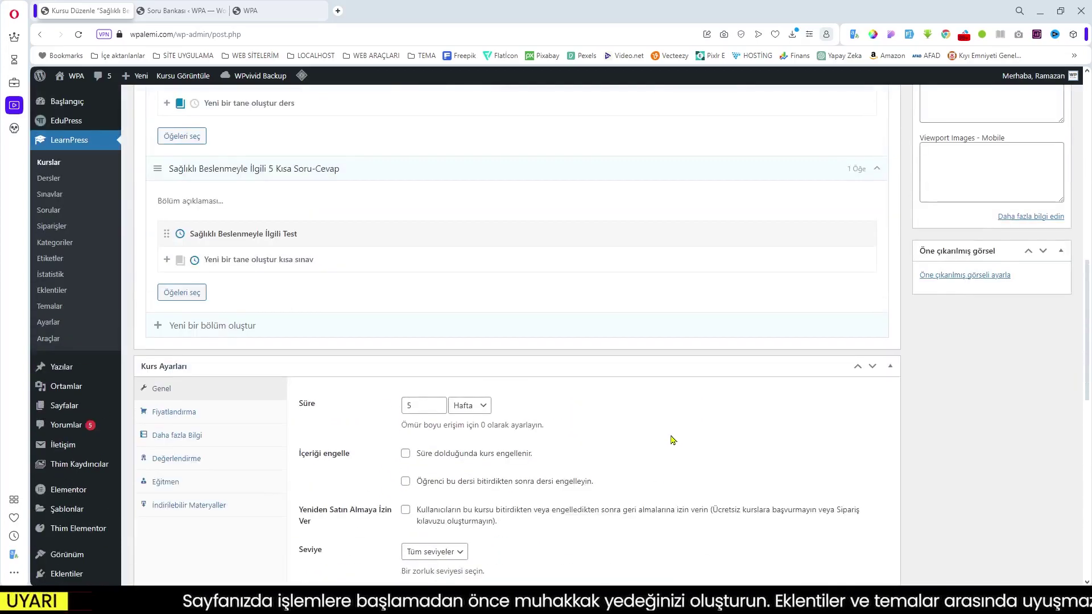
scroll(212, 385, "down", 3)
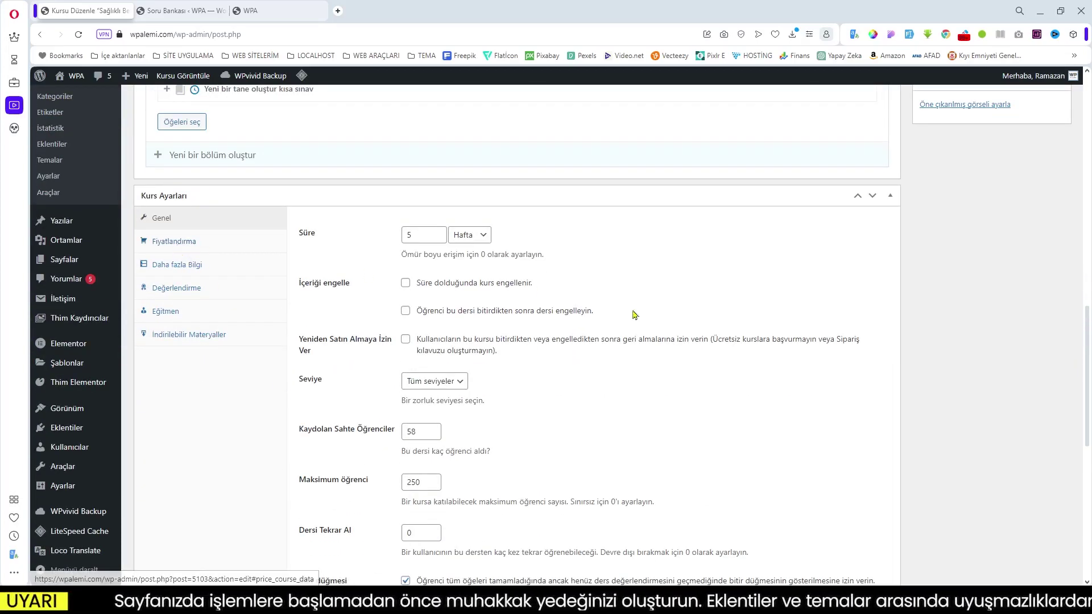
scroll(768, 356, "up", 10)
scroll(801, 341, "up", 4)
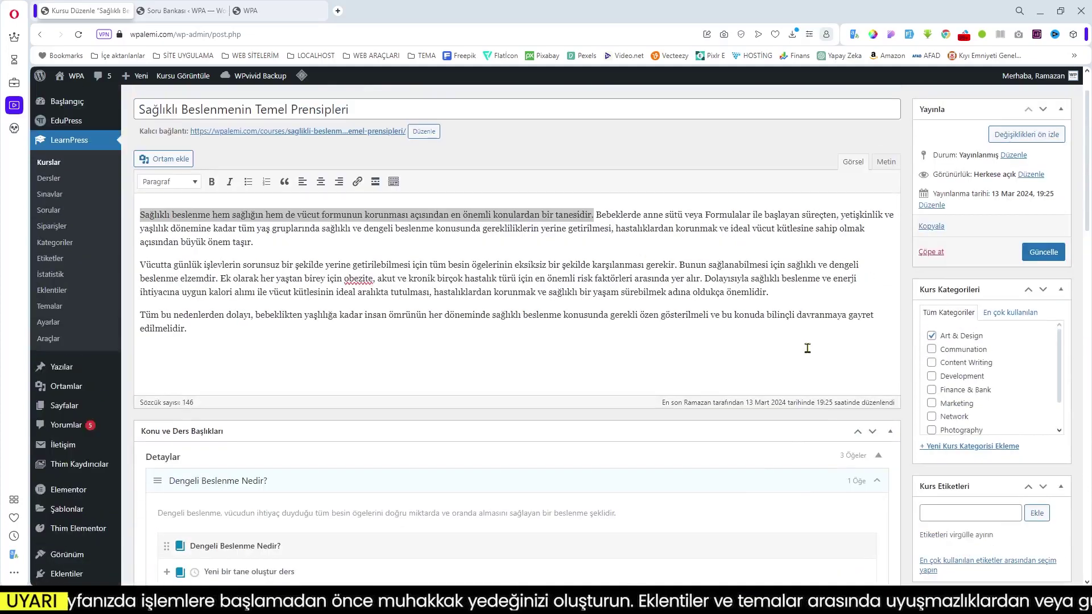
scroll(807, 348, "down", 15)
left_click(174, 186)
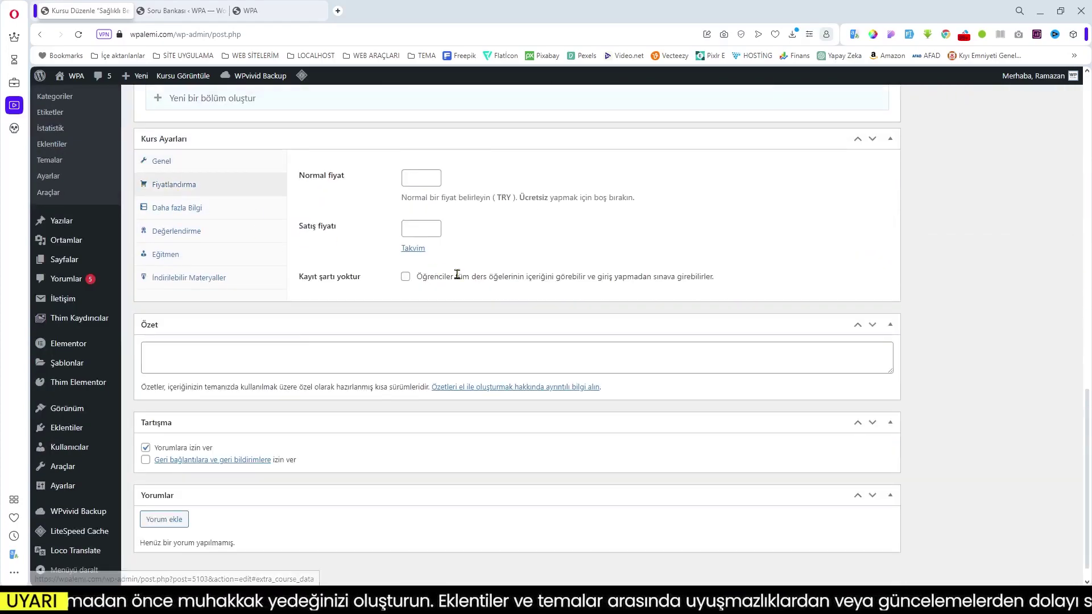
left_click(425, 178)
type("1250")
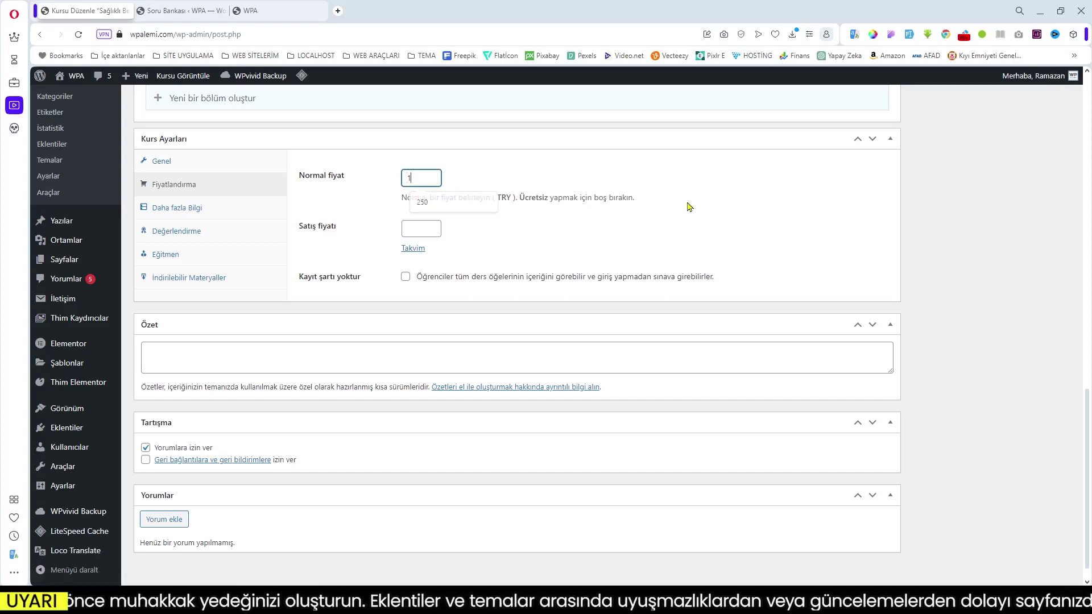
left_click(427, 230)
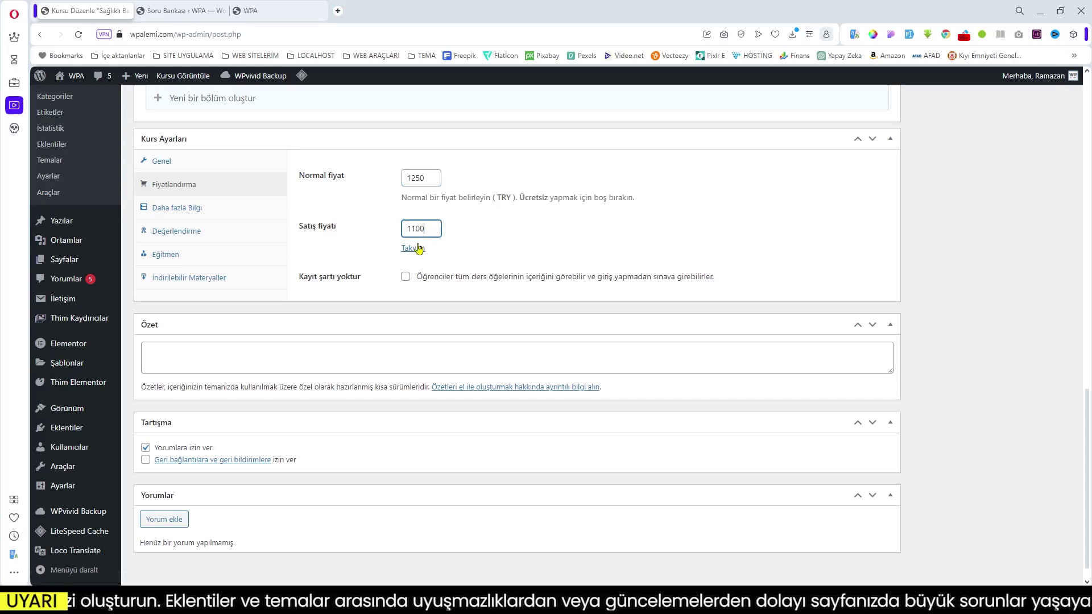
left_click(414, 249)
left_click(435, 265)
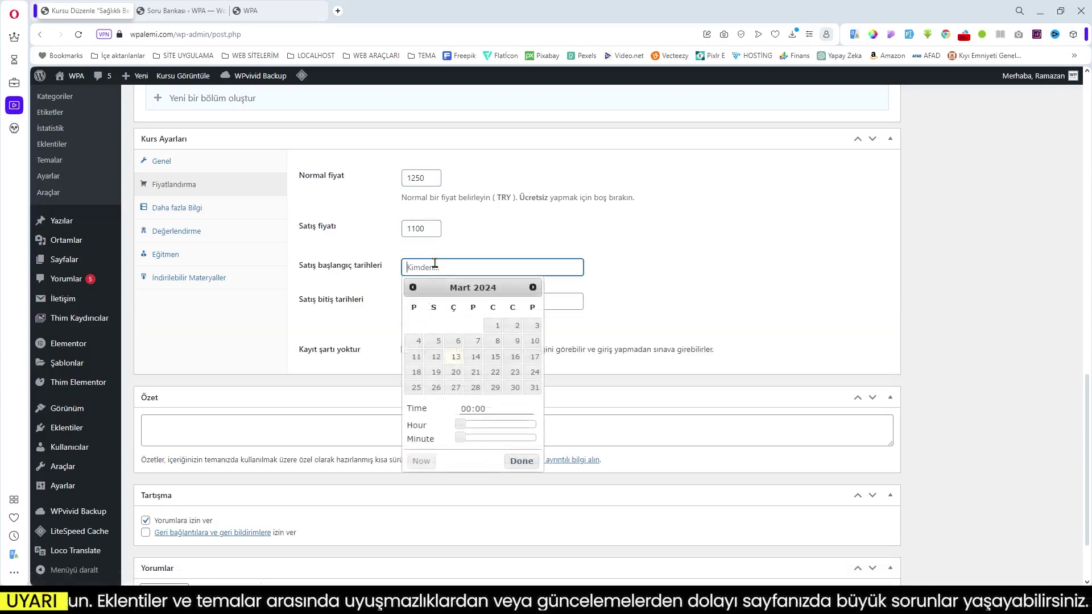
left_click(456, 357)
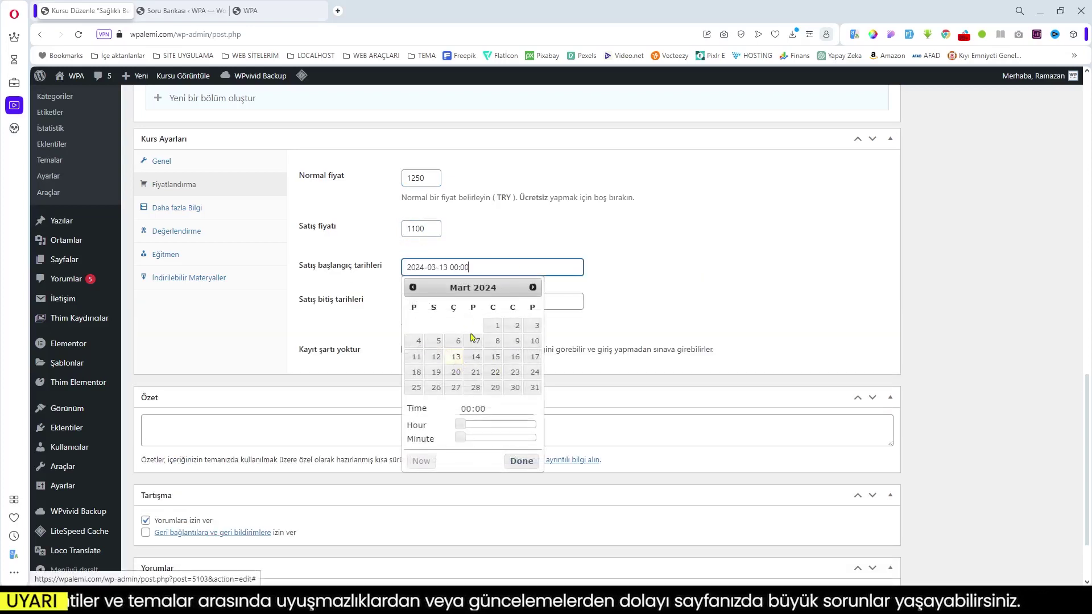
left_click(564, 301)
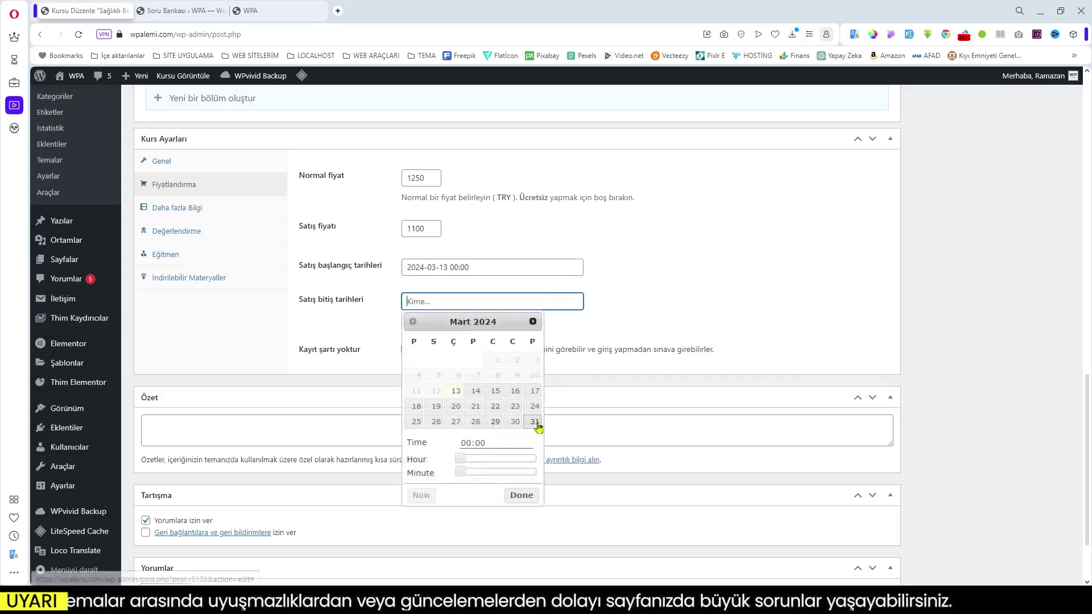
left_click(534, 422)
left_click(677, 301)
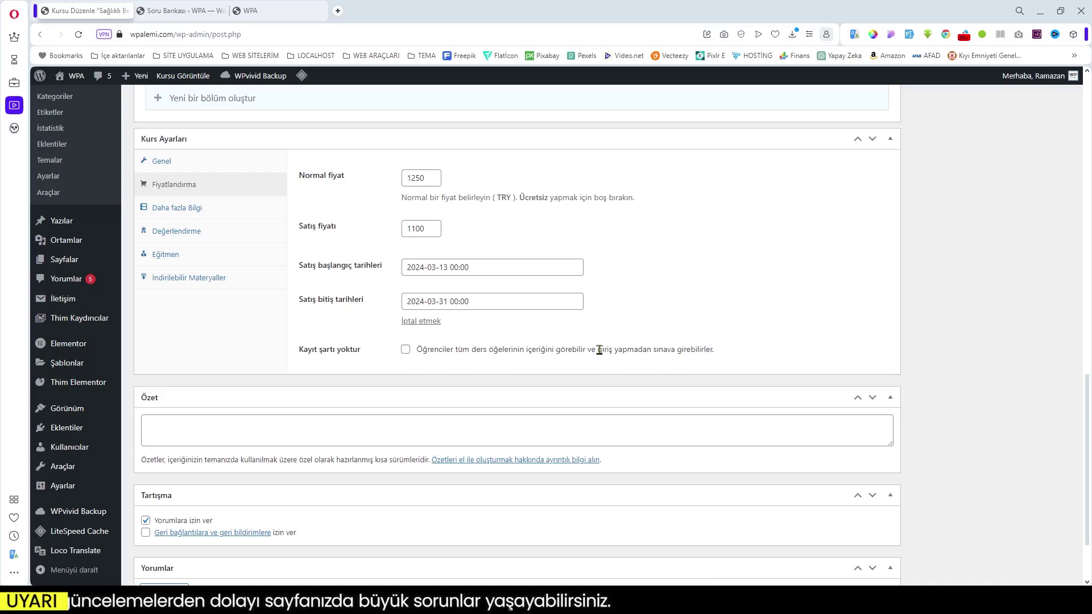
left_click(405, 349)
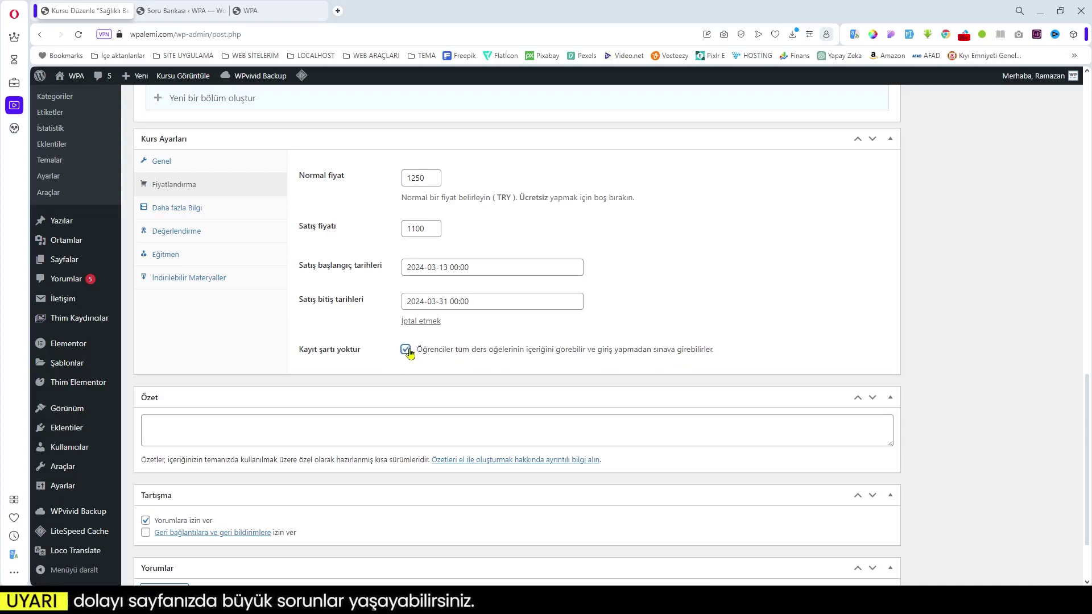
Step: Open the Daha fazla Bilgi settings and examine the requirements, features and target audience sections on the live "How to Create an Awesome Online Course" page
left_click(183, 214)
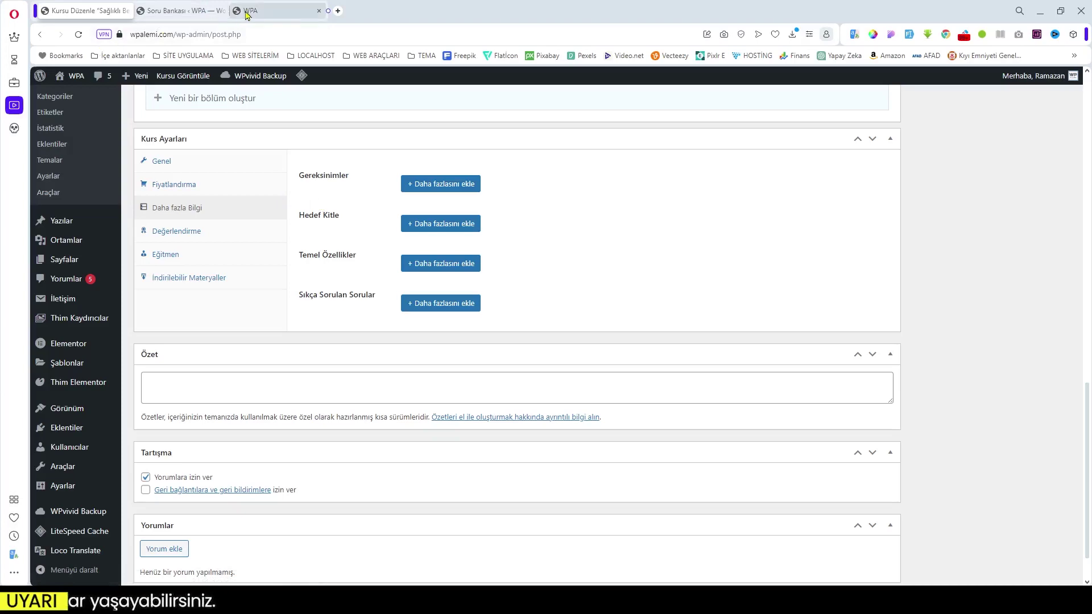
left_click(266, 13)
scroll(409, 244, "down", 6)
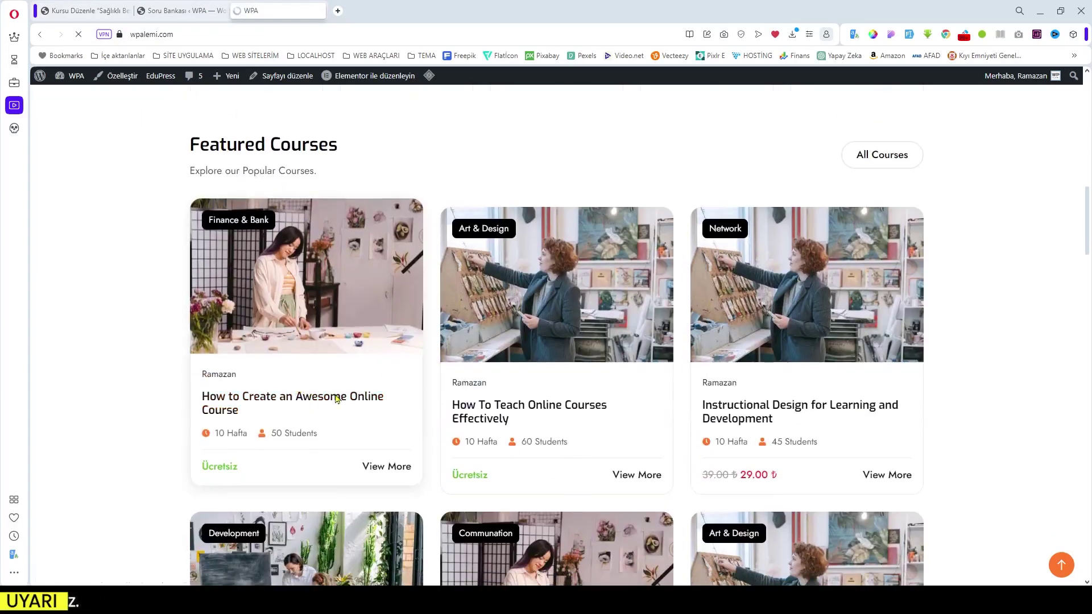
left_click(401, 396)
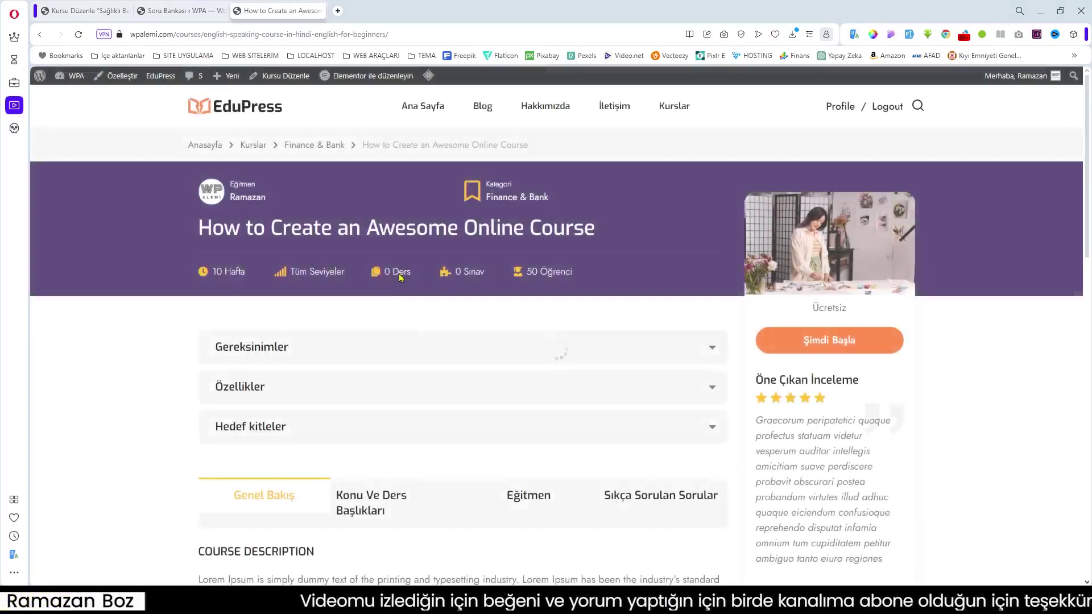
scroll(364, 296, "down", 1)
left_click(316, 290)
scroll(319, 290, "down", 3)
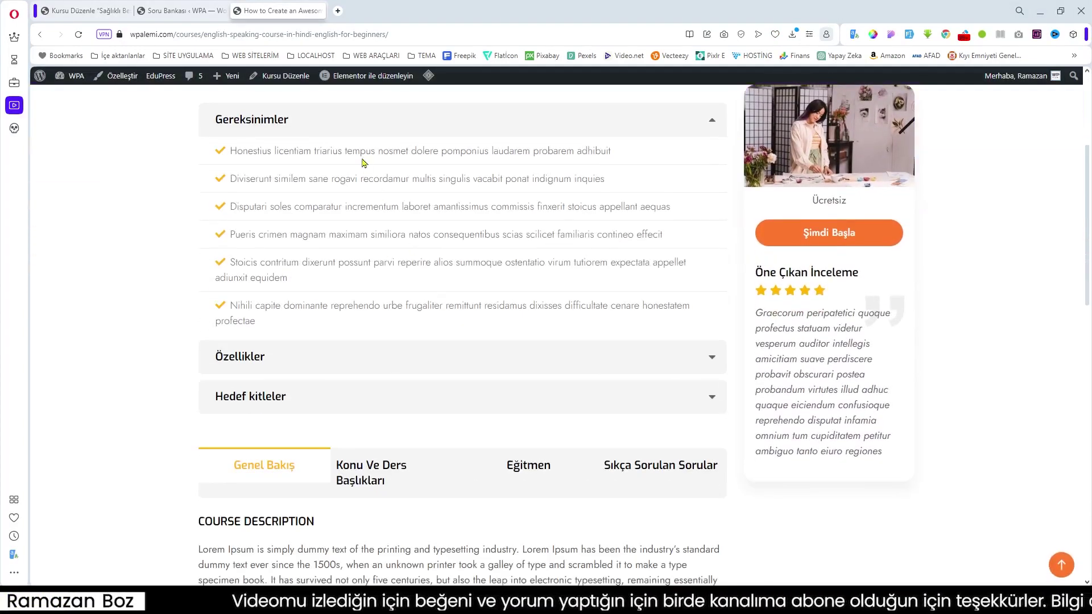
left_click(331, 364)
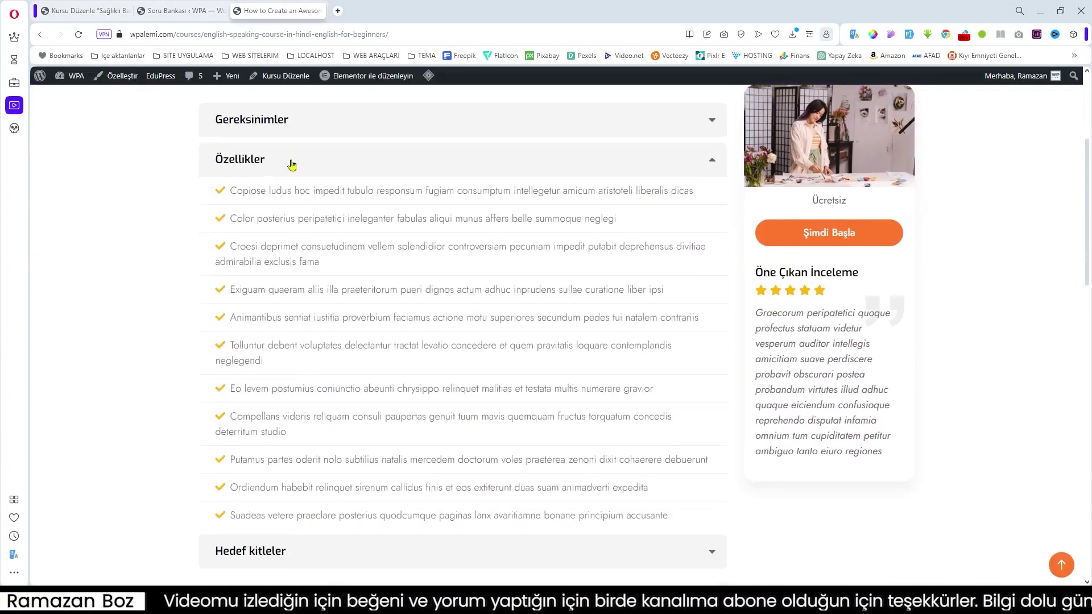
scroll(363, 345, "down", 4)
left_click(364, 320)
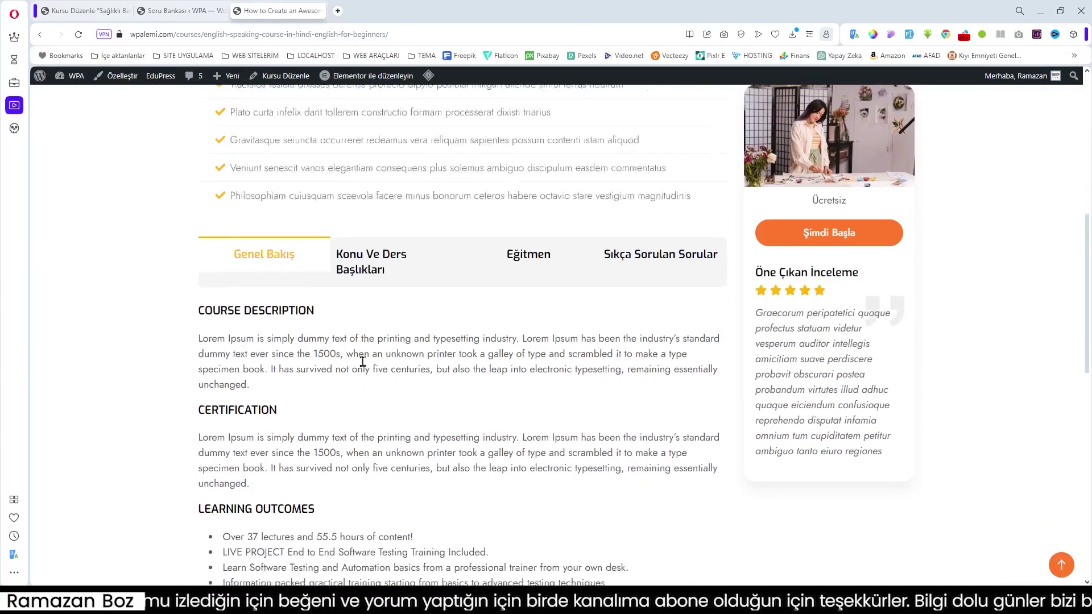
scroll(371, 275, "up", 5)
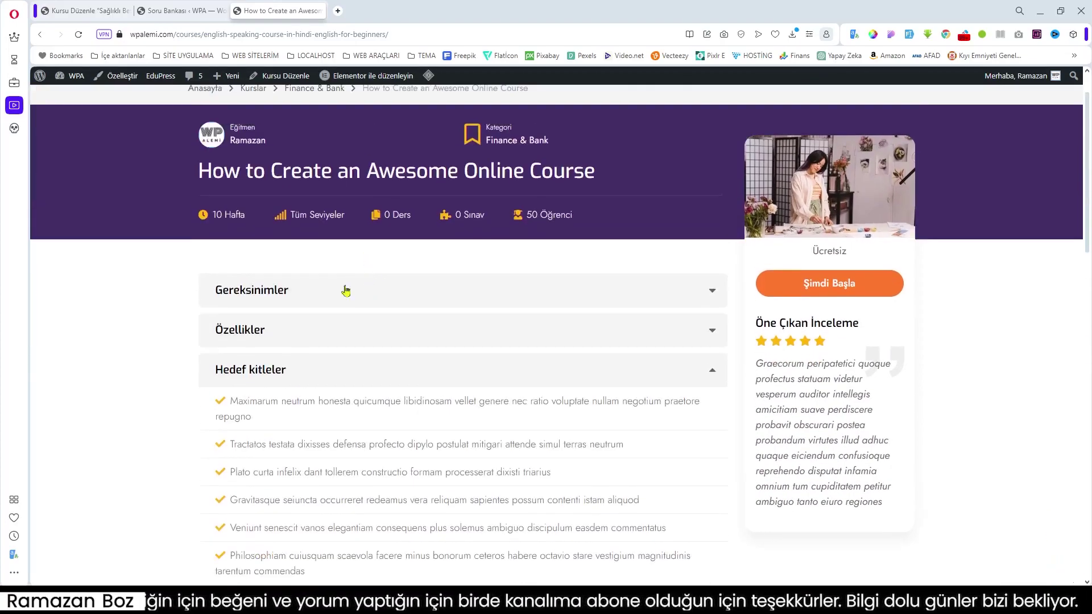
scroll(439, 443, "down", 5)
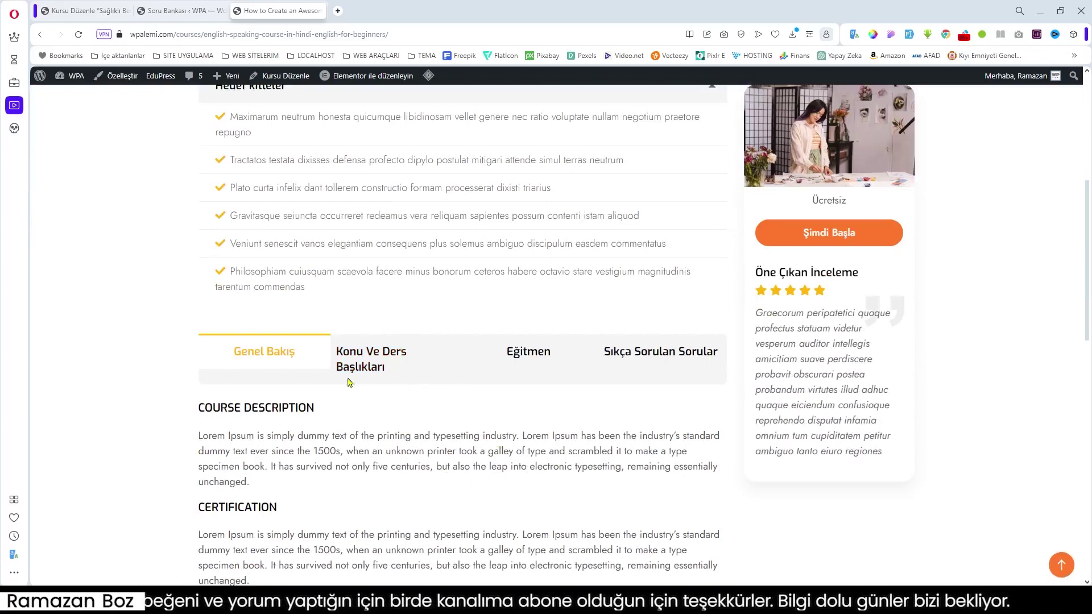
Step: Return to the course editor and add the requirement "Temel okuma ve yazma becerileri: Kurs materyalleri Türkçe olarak sunulacaktır."
left_click(85, 11)
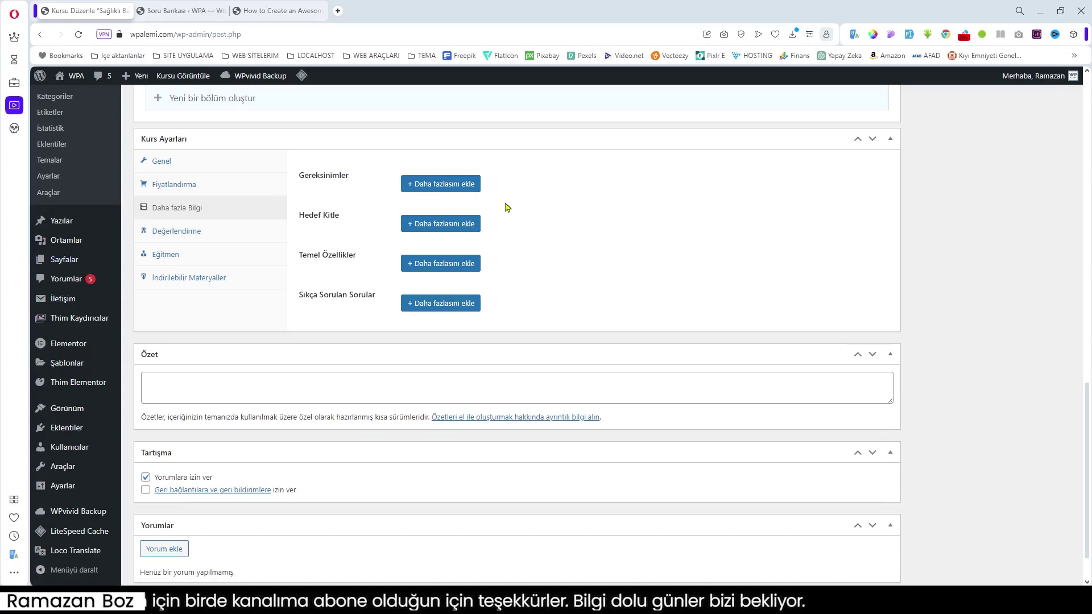
left_click(450, 184)
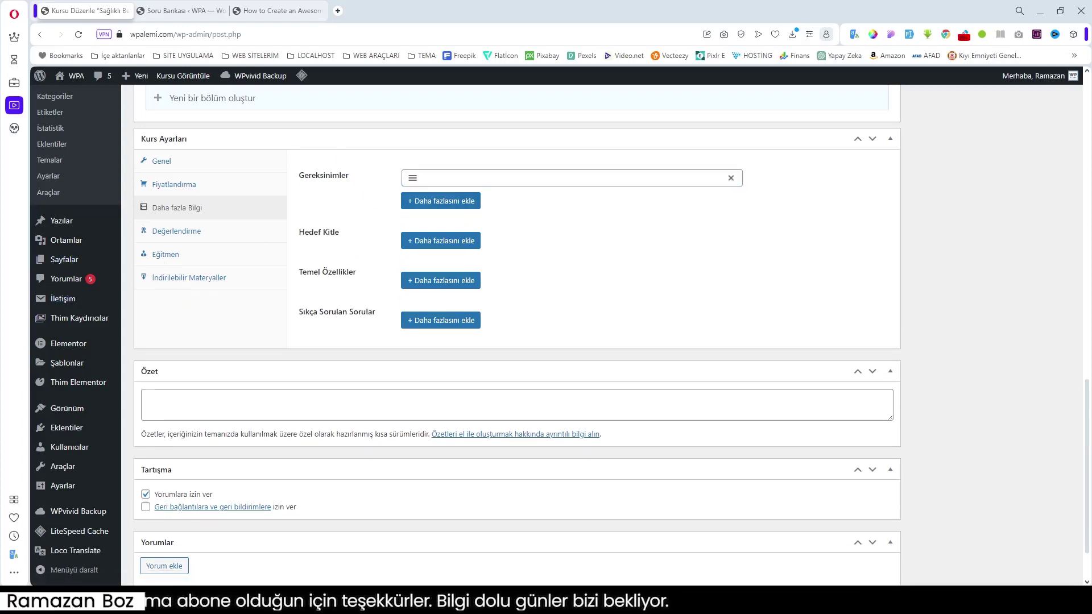
left_click(473, 179)
left_click(518, 223)
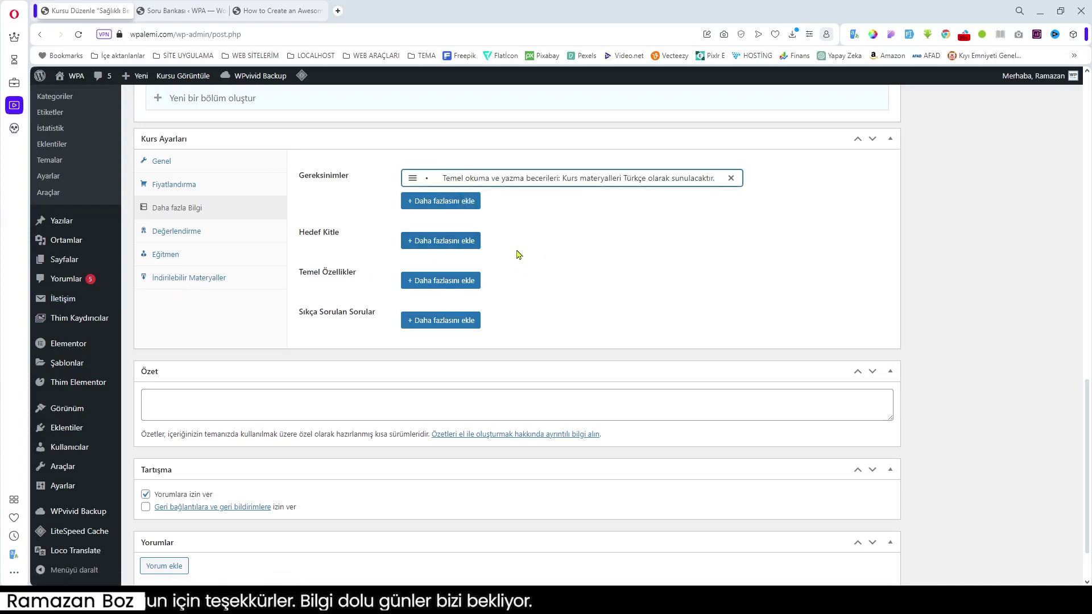
key("BackSpace")
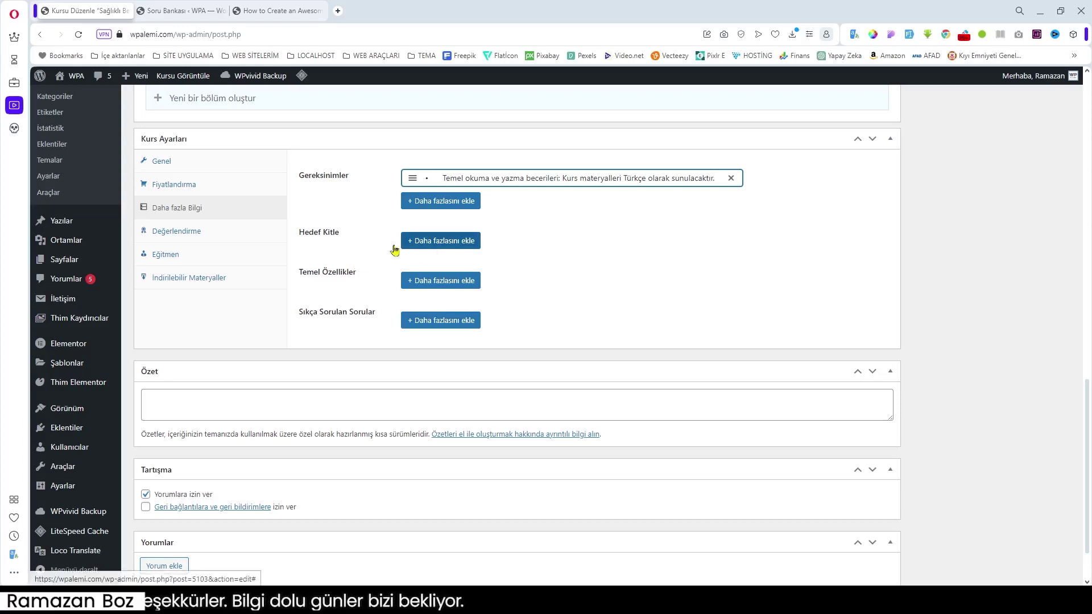
key("Tab")
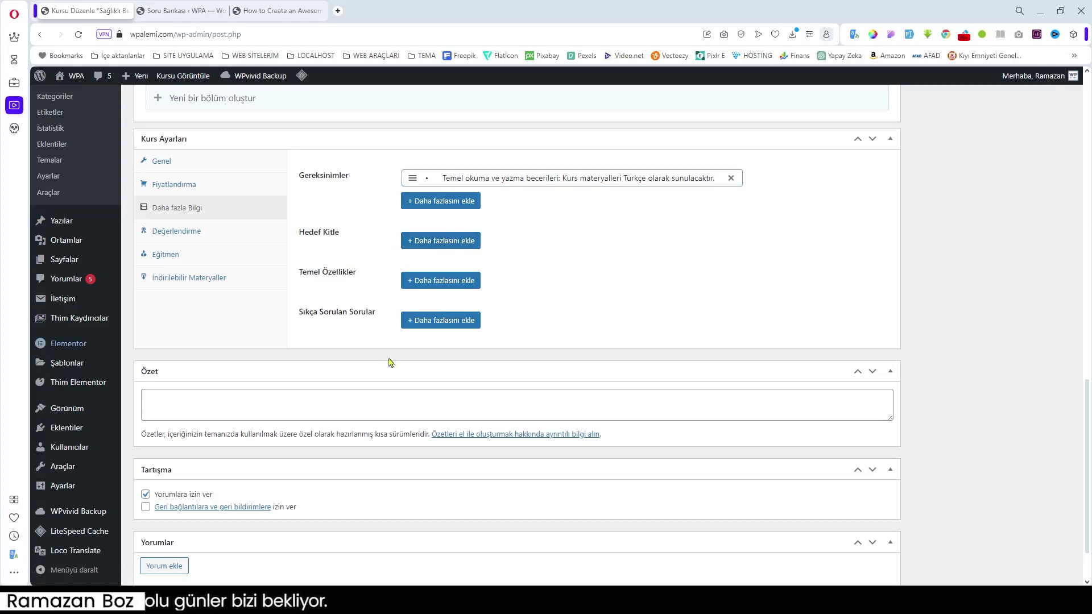
Step: Add the target audience entry "Daha sağlıklı beslenmek isteyenler: Bu kurs, size temel beslenme prensiplerini ve sağlıklı bir yaşam tarzı oluşturmak için gerekli adımları öğretecektir."
left_click(449, 242)
left_click(483, 235)
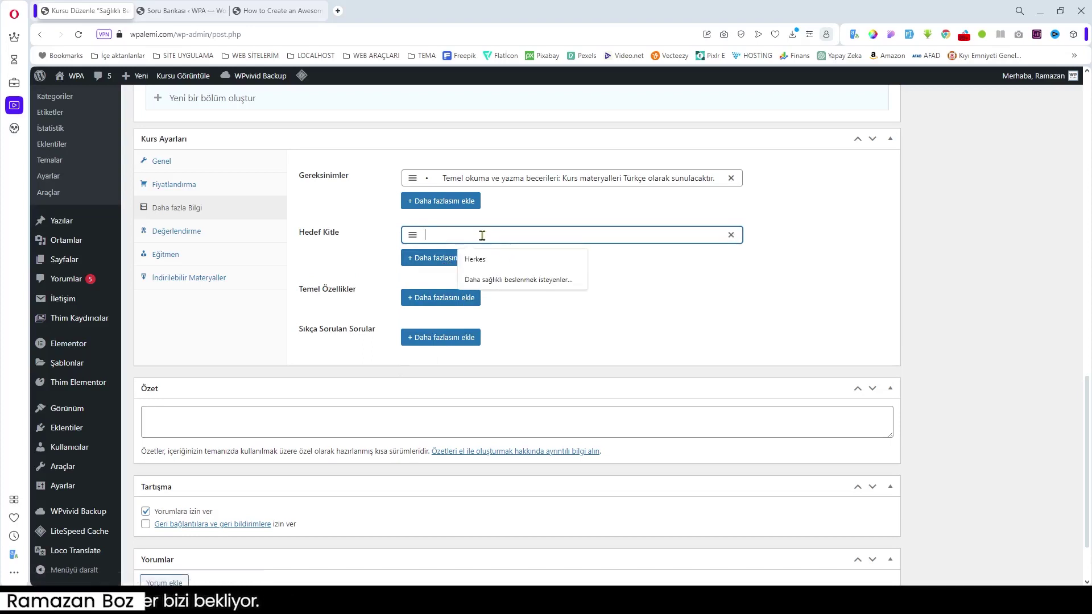
key("ctrl+v")
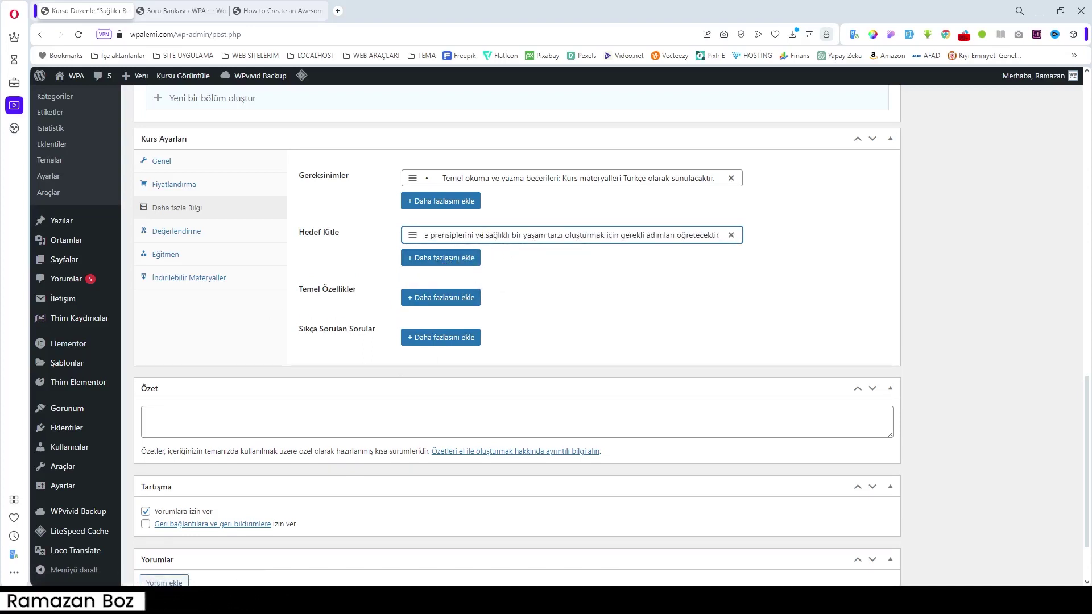
key("Tab")
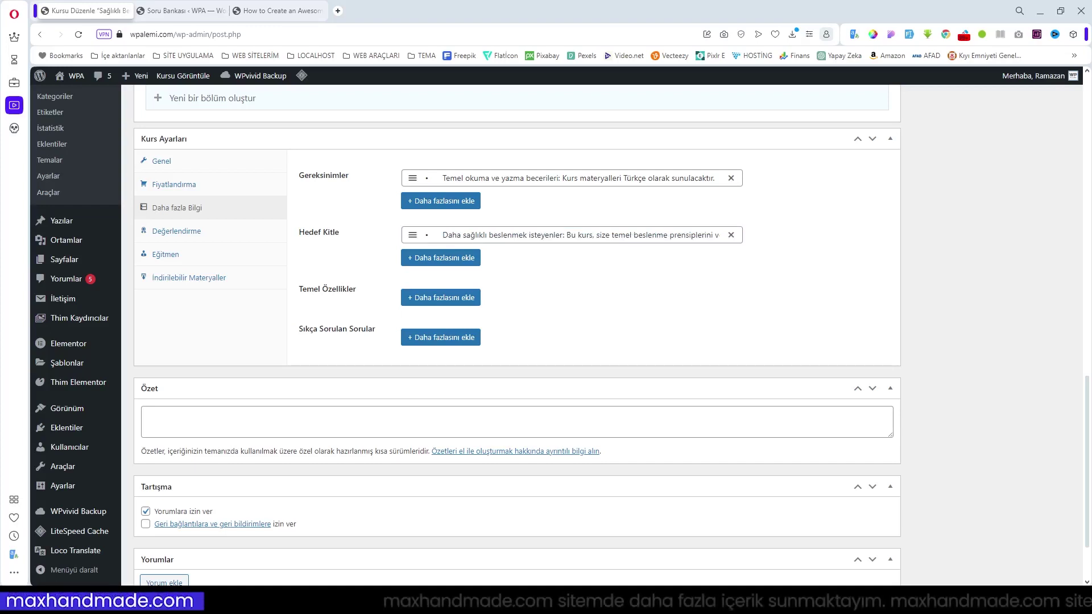
Step: Add the key feature "Kapsamlı ve bilgilendirici içerik: Kurs, temel beslenme prensipleri, besin ögeleri, özel durumlarda beslenme ve daha fazlasını kapsar."
left_click(458, 299)
left_click(455, 293)
key("ctrl+v")
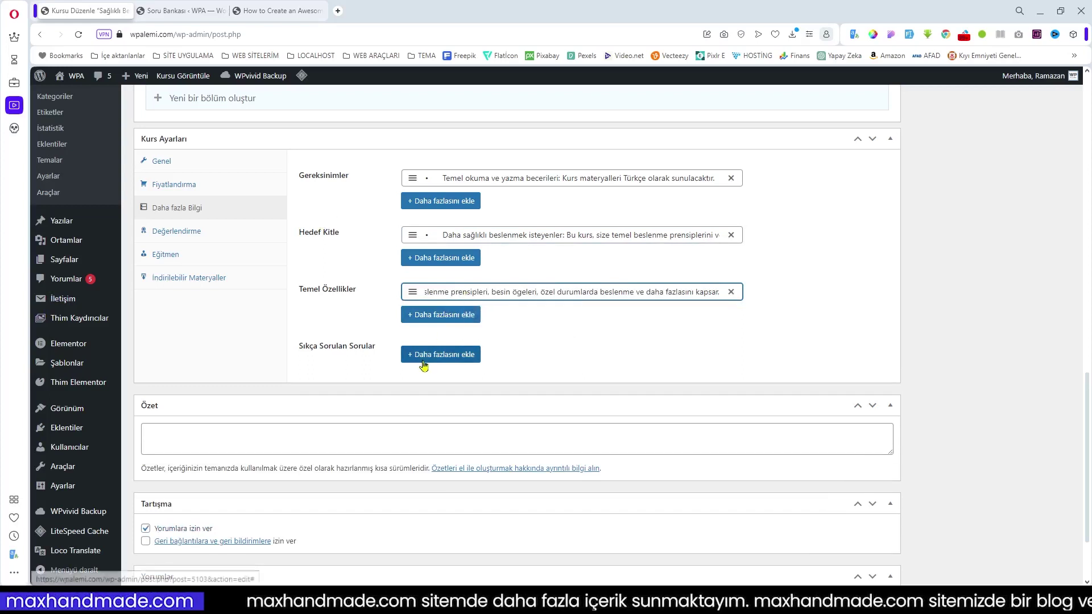
key("Tab")
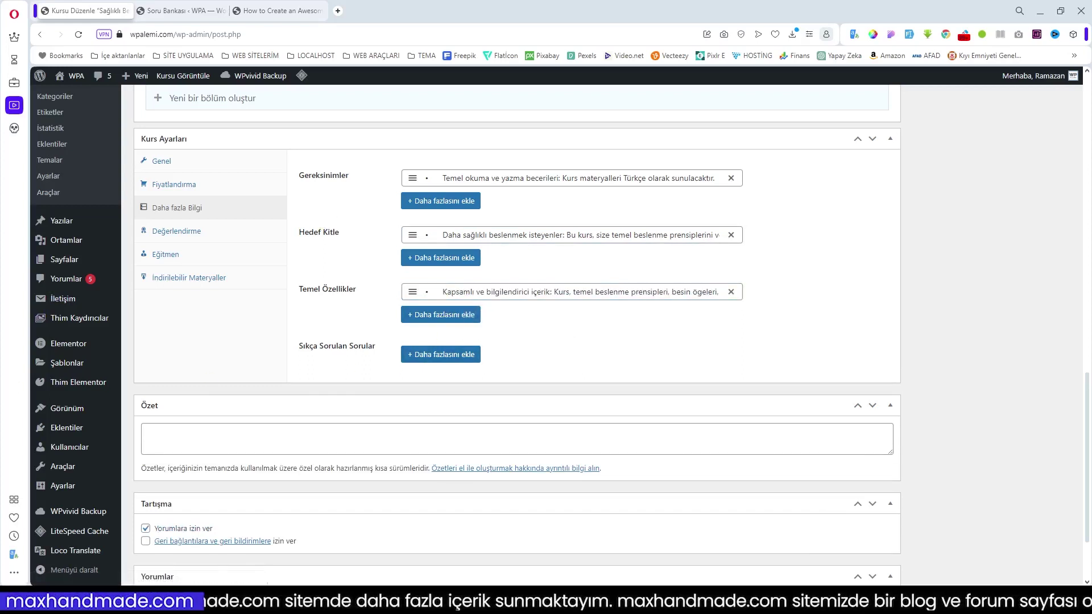
Step: Add the FAQ "Bu kursa kimler katılabilir?" with the answer "Bu kursa, daha sağlıklı beslenmek isteyen herkes katılabilir. Herhangi bir özel beceri veya bilgiye ihtiyacınız yoktur."
left_click(441, 354)
left_click(465, 372)
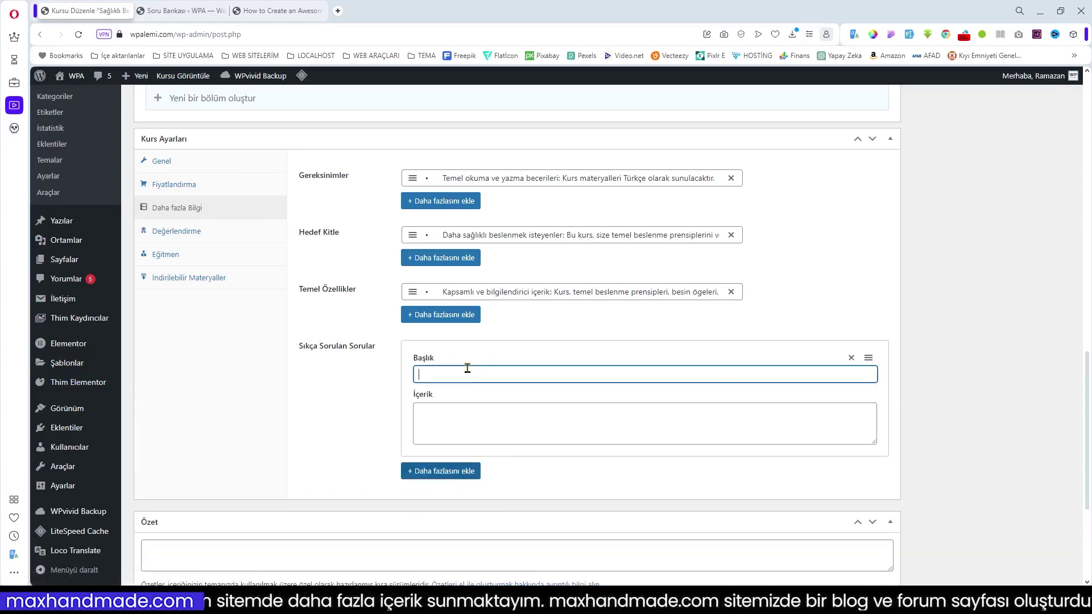
key("Down")
key("Down")
key("Return")
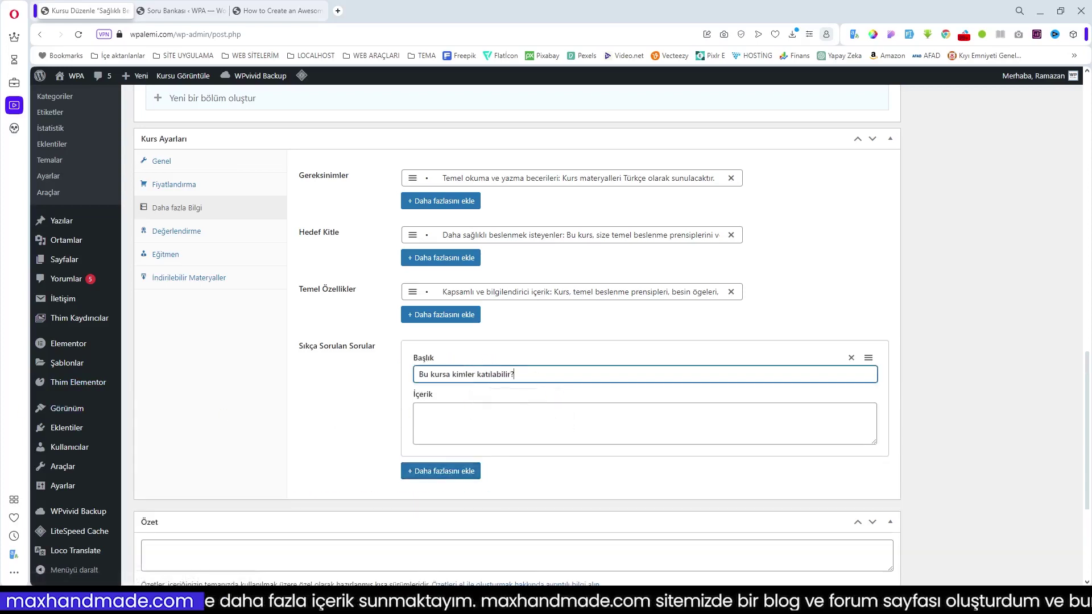
key("Tab")
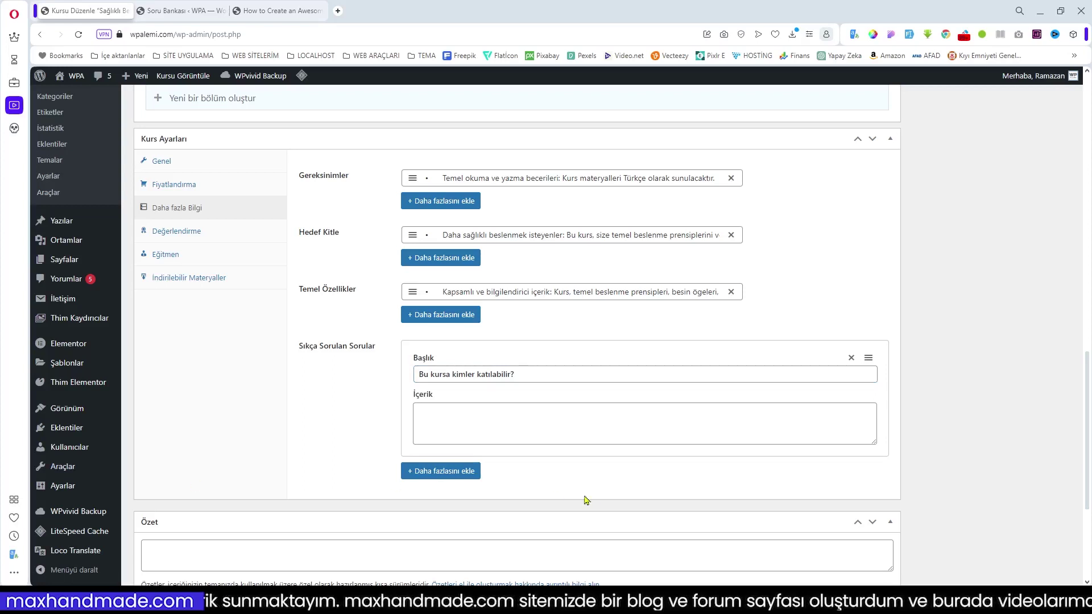
left_click(501, 421)
type("Bu kursa, daha sağlıklı beslenmek isteyen herkes katılabilir. Herhangi bir özel beceri veya bilgiye ihtiyacınız yoktur.")
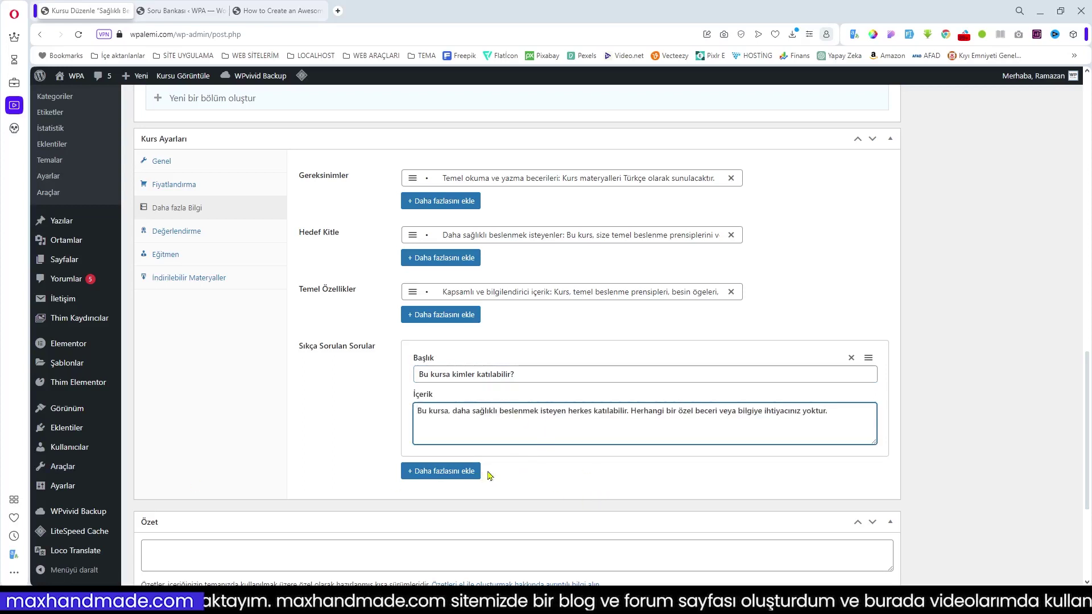
Step: Copy the first paragraph of the course description into the course's Özet field
scroll(554, 453, "down", 4)
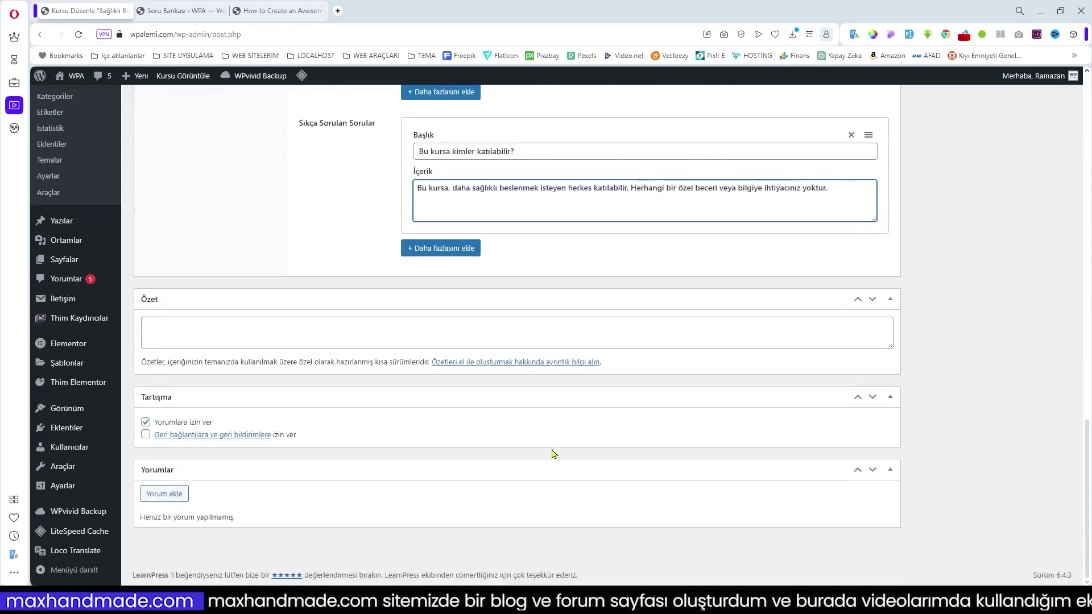
scroll(543, 385, "up", 15)
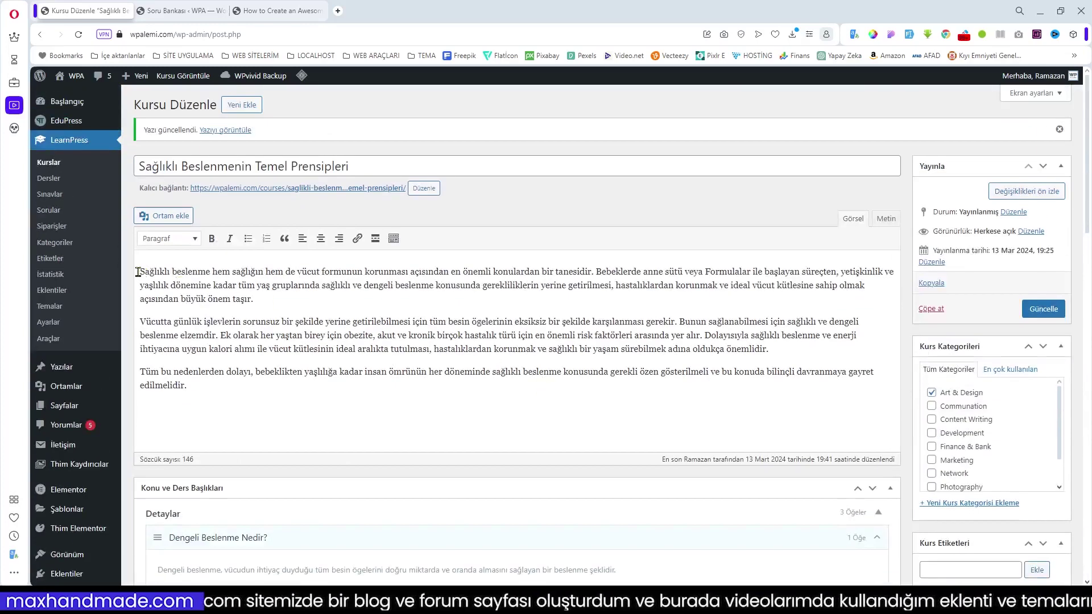
left_click_drag(137, 272, 342, 301)
key("ctrl+c")
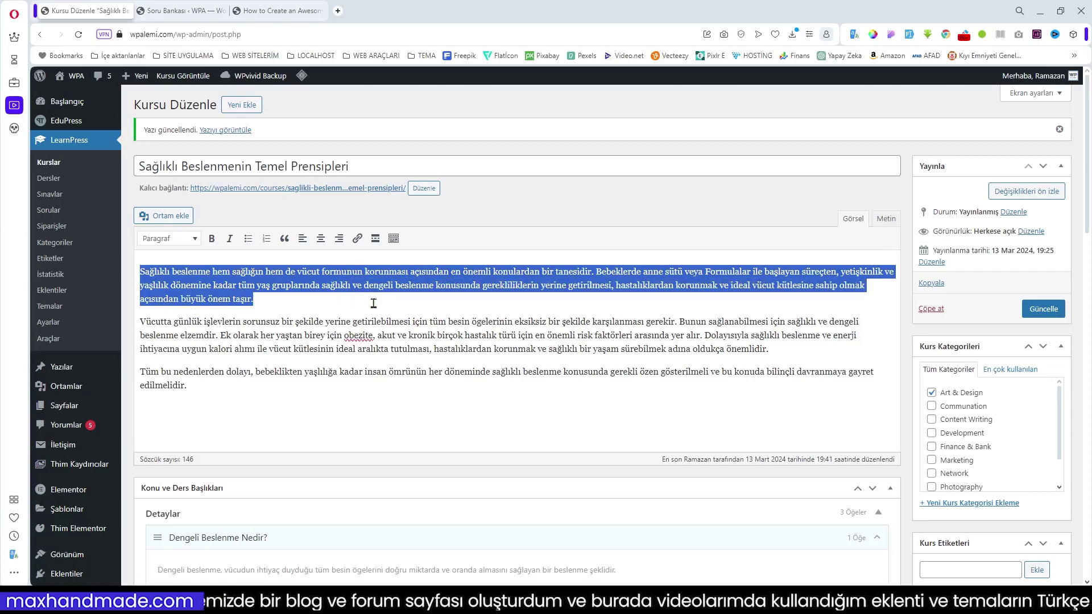
scroll(524, 347, "down", 20)
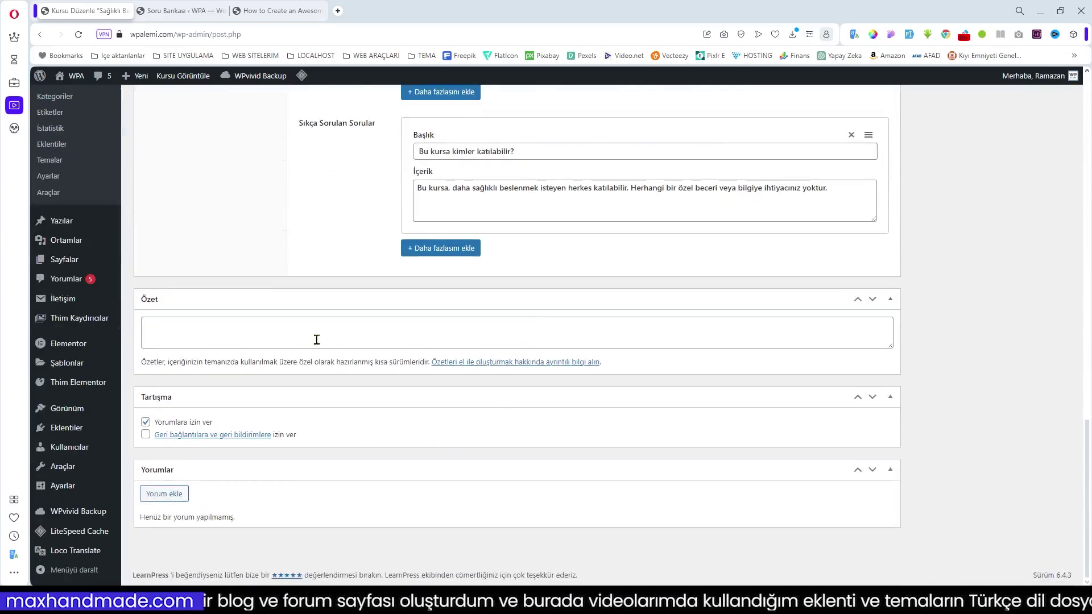
left_click(237, 335)
key("ctrl+v")
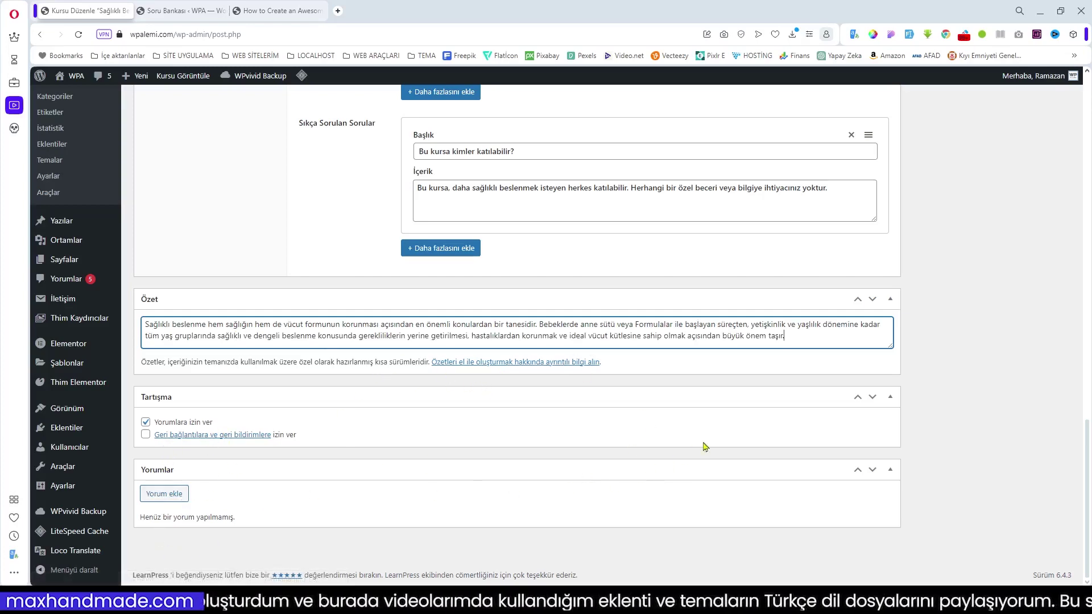
Step: Set the media library image saglikli_beslenme-kopya.webp as the course's featured image
scroll(704, 446, "up", 5)
scroll(713, 439, "up", 10)
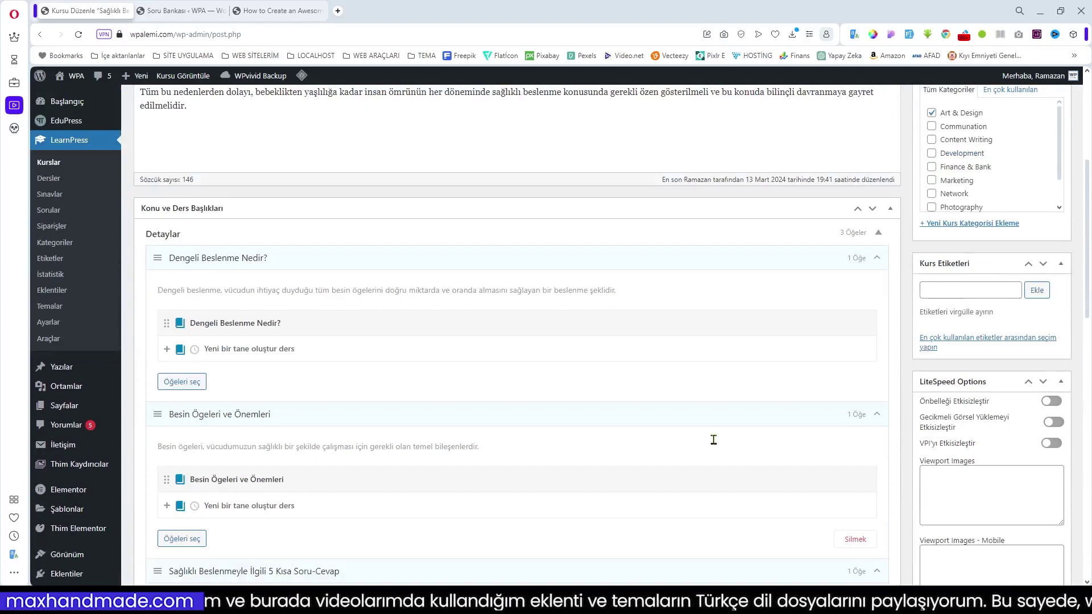
scroll(713, 440, "up", 6)
scroll(770, 454, "down", 12)
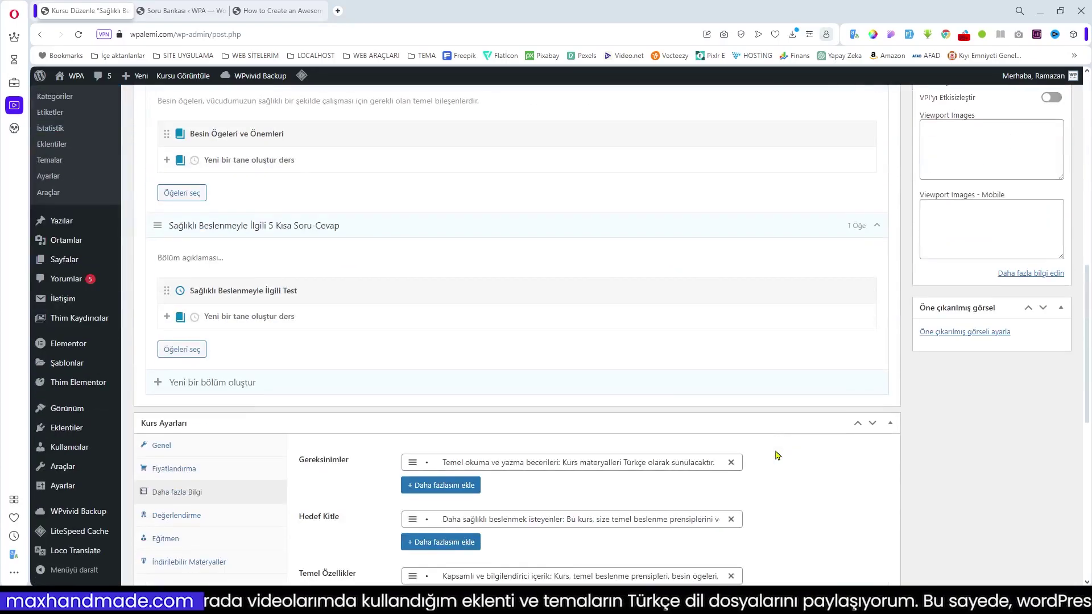
left_click(957, 334)
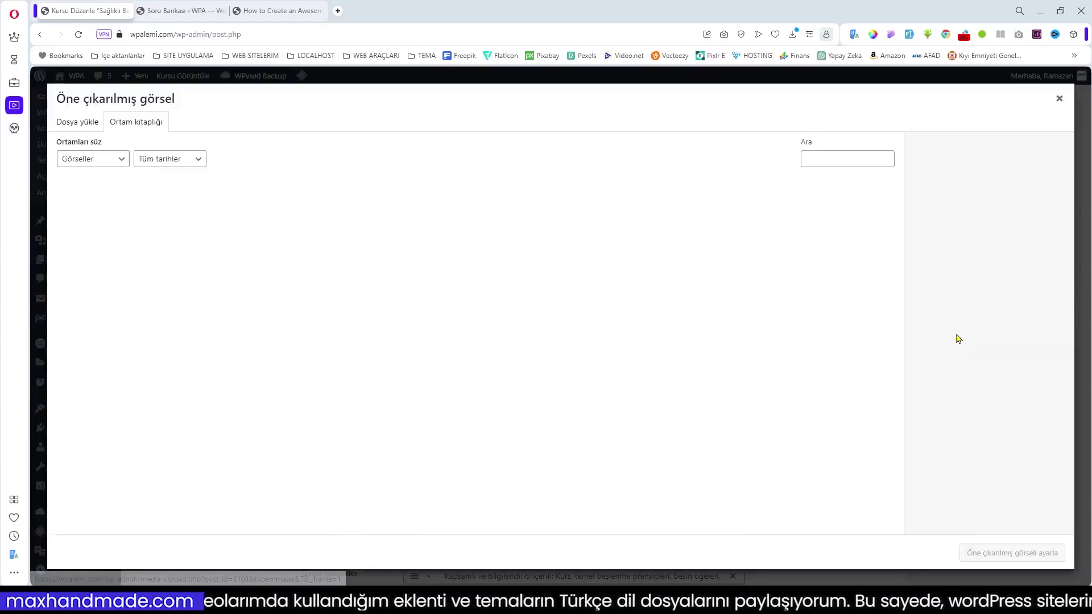
left_click_drag(478, 390, 478, 390)
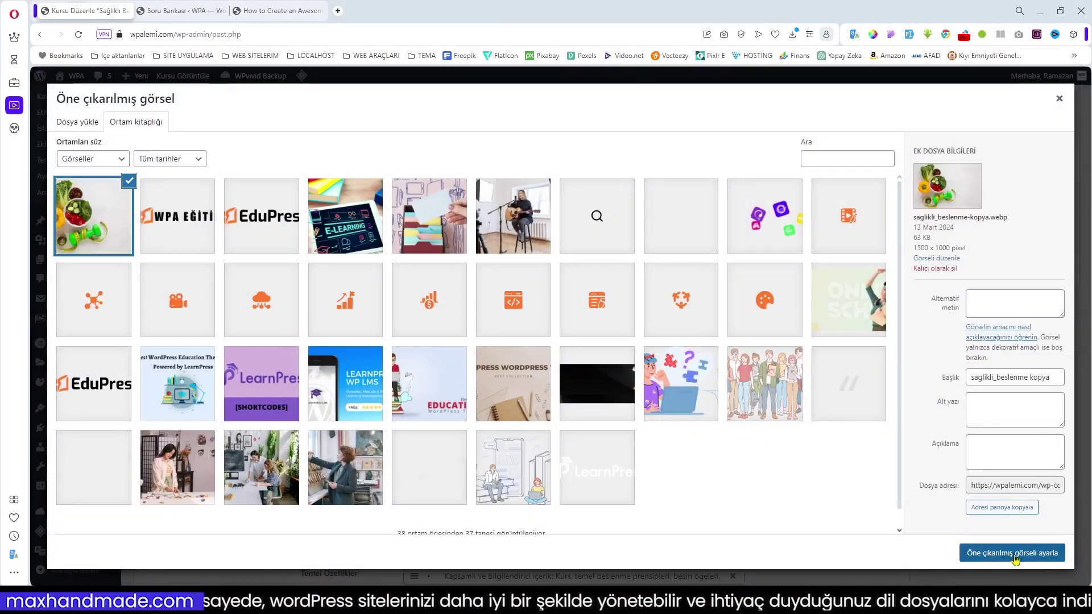
left_click(1022, 560)
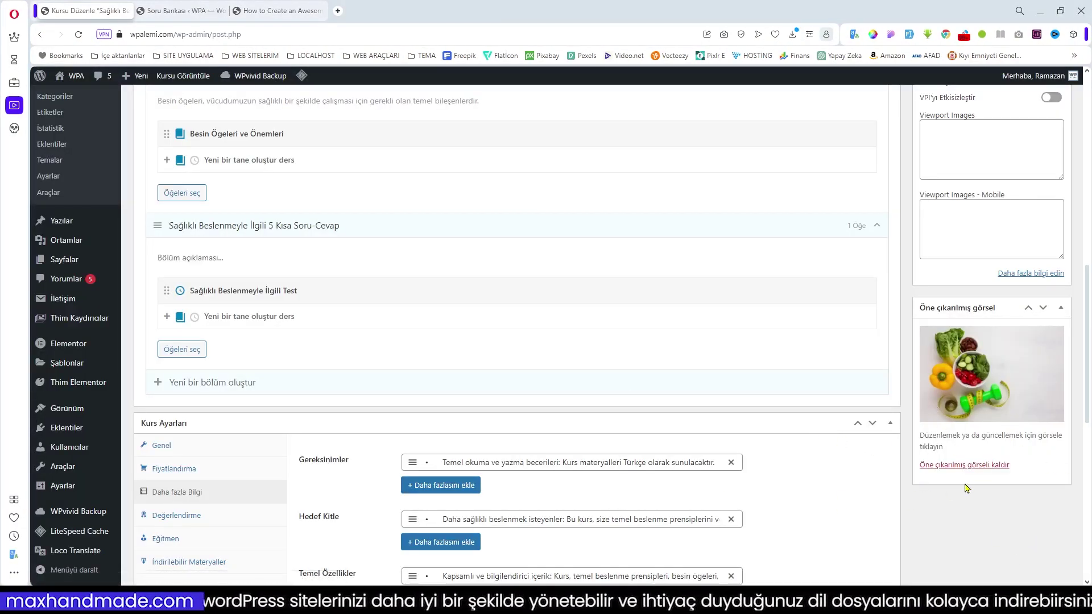
Step: Set the course's evaluation method to "Sorularla değerlendirin" with a passing grade of 50%
scroll(657, 467, "down", 3)
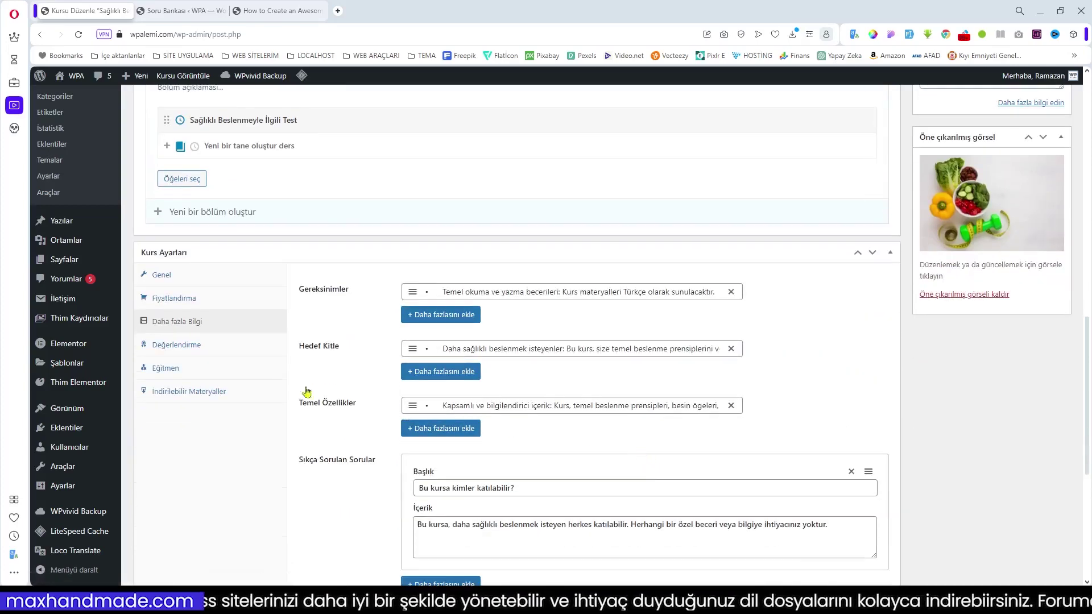
left_click(176, 346)
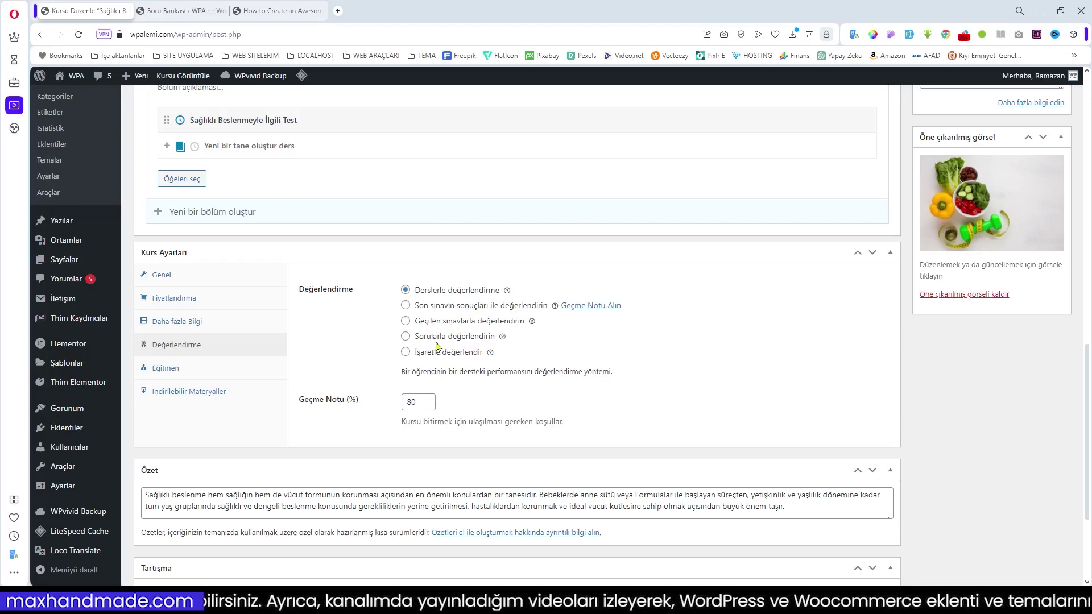
left_click(406, 336)
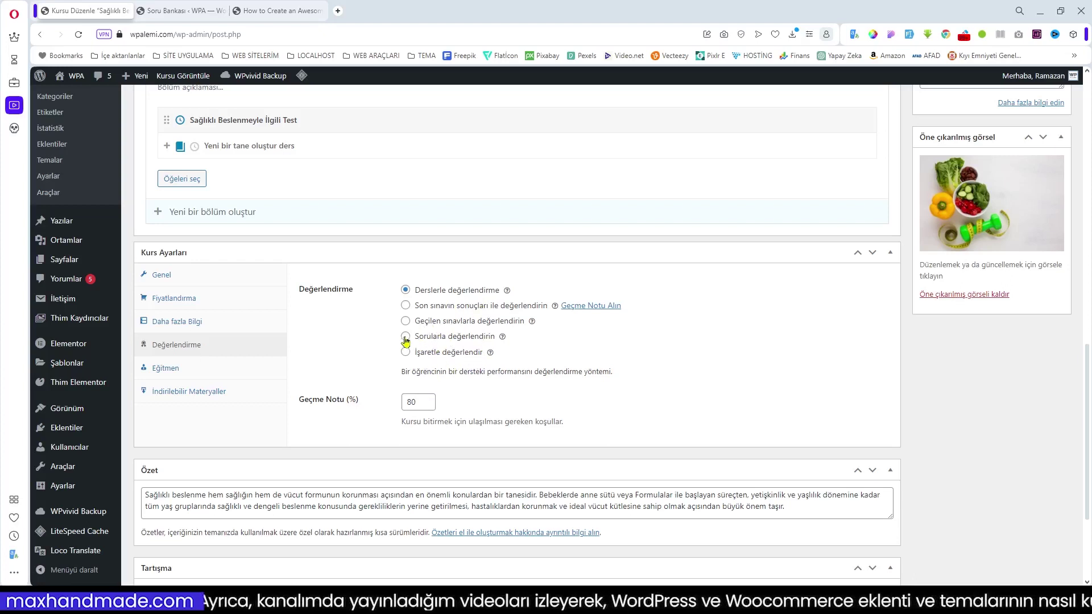
mouse_move(504, 340)
double_click(411, 402)
type("5")
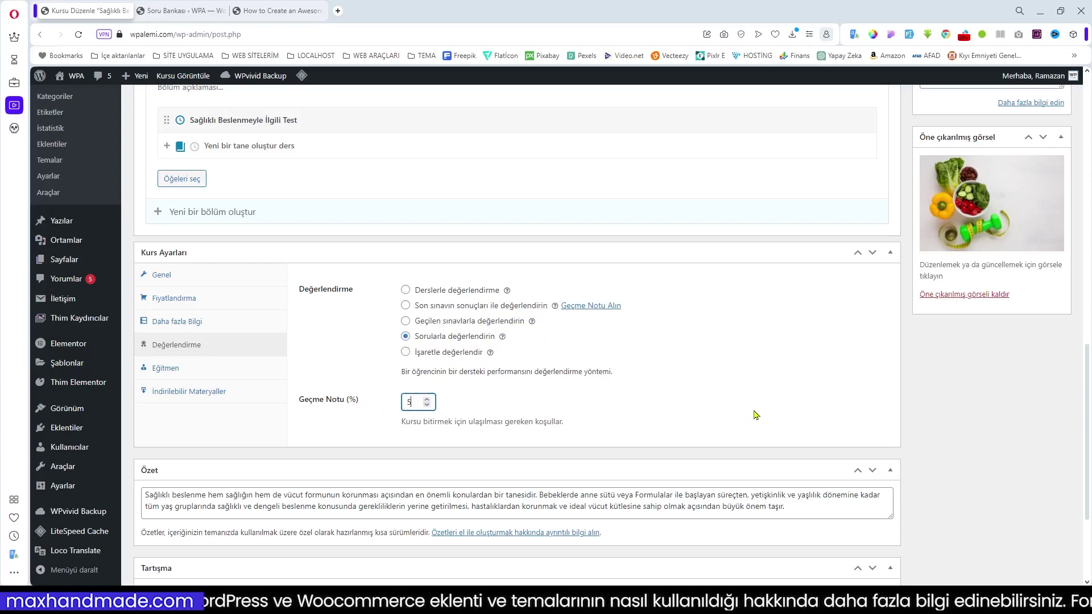
left_click(674, 404)
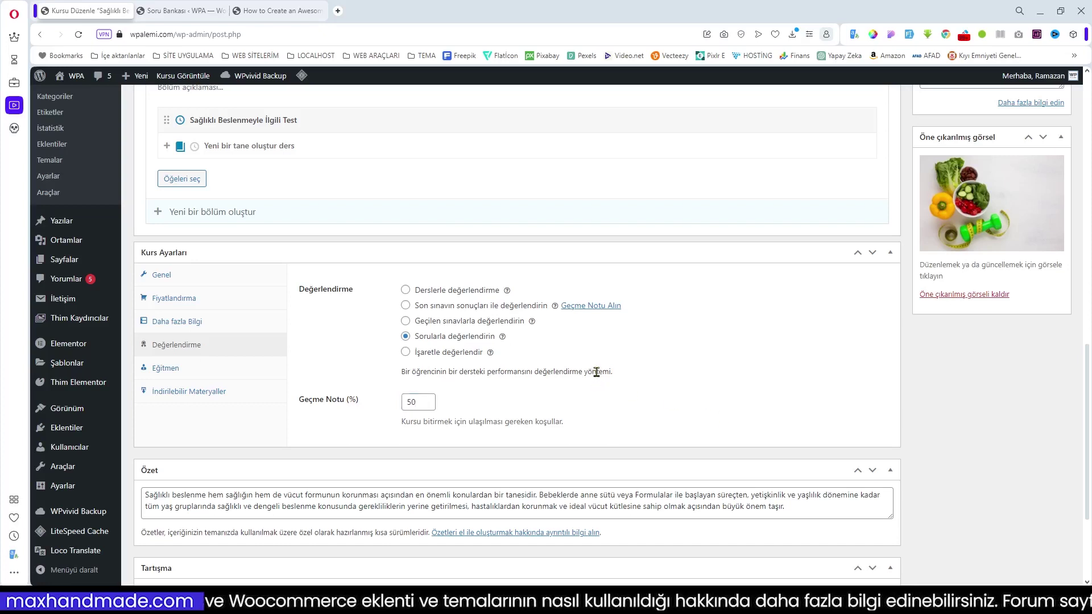
Step: Check the course's Eğitmen and İndirilebilir Materyaller settings and update the course
left_click(180, 370)
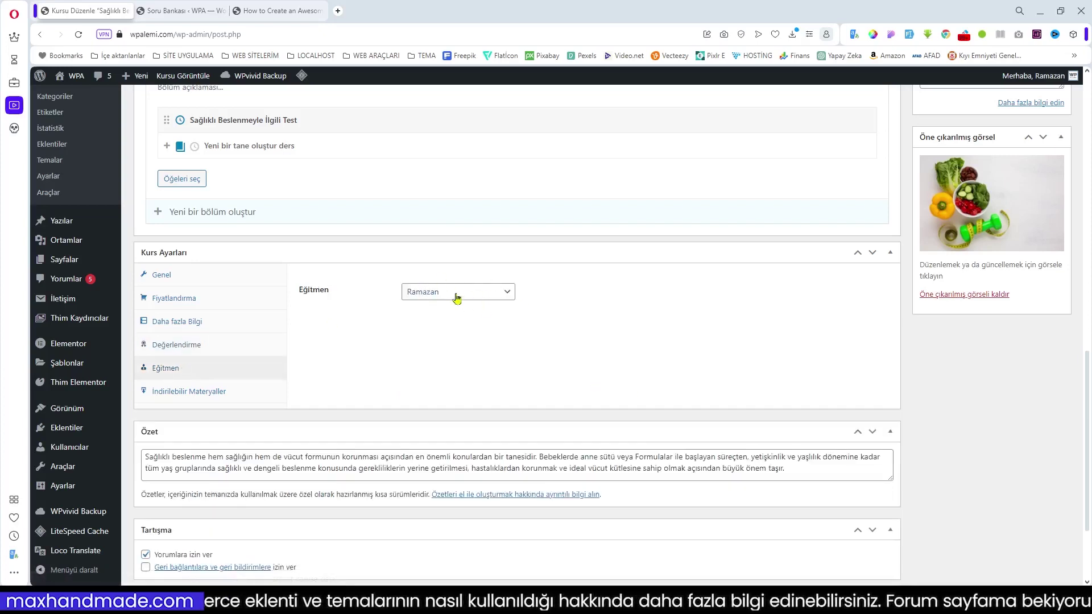
left_click(189, 392)
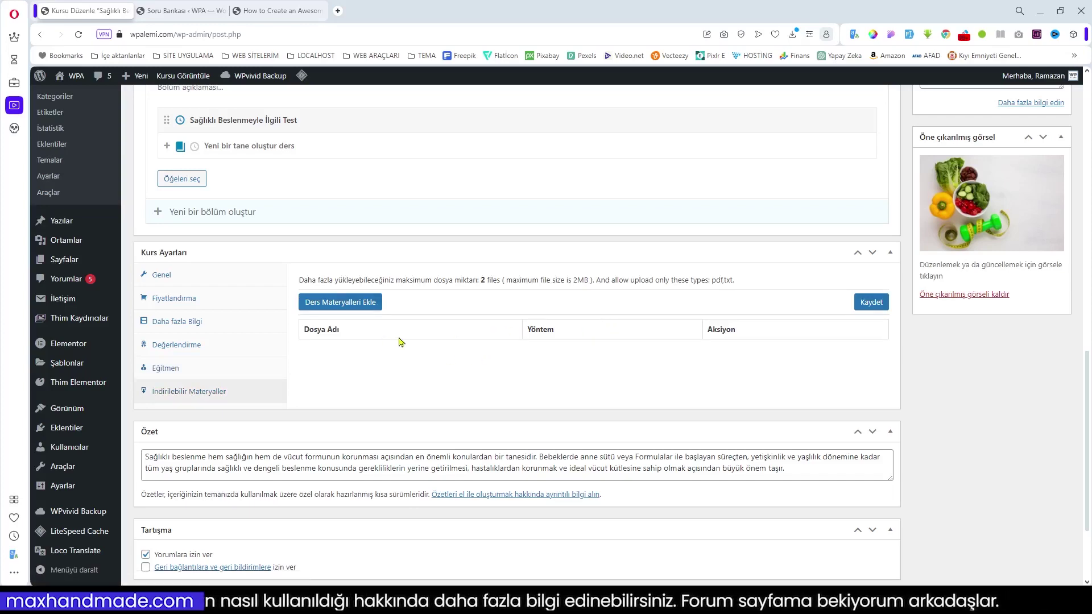
scroll(423, 334, "up", 20)
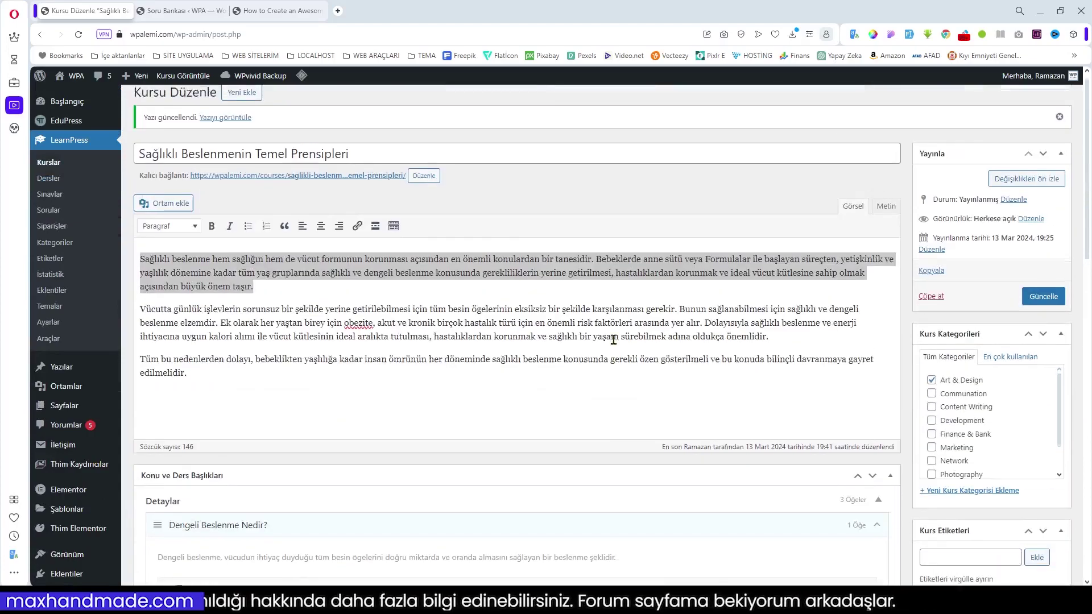
left_click(1044, 309)
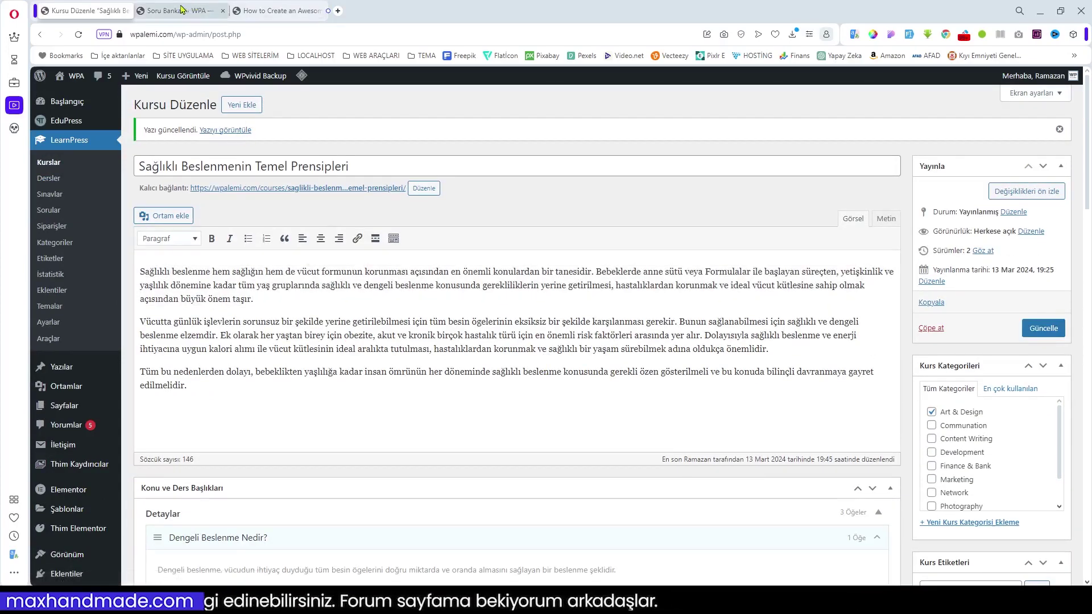
Step: Close the Soru Bankası page, look over the live site's home page and open its Kurslar listing
left_click(279, 11)
middle_click(280, 11)
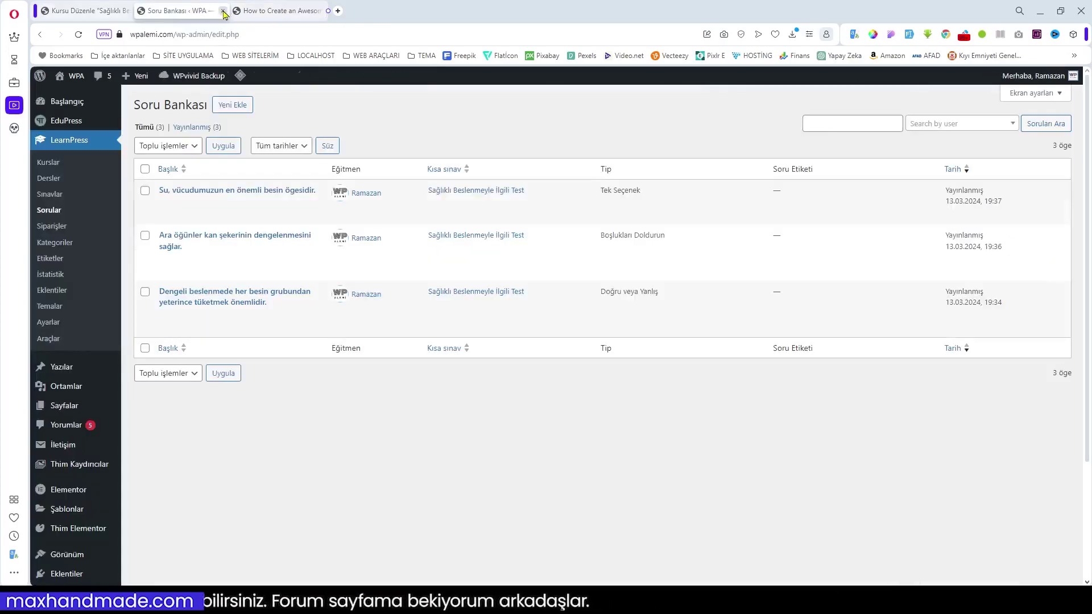
scroll(494, 342, "down", 12)
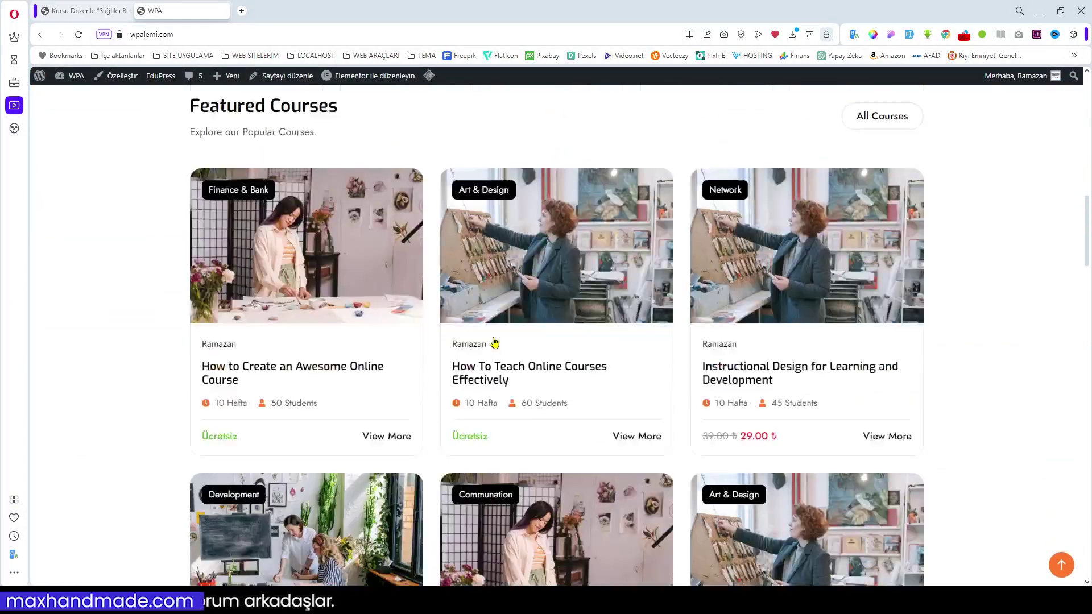
scroll(517, 388, "up", 4)
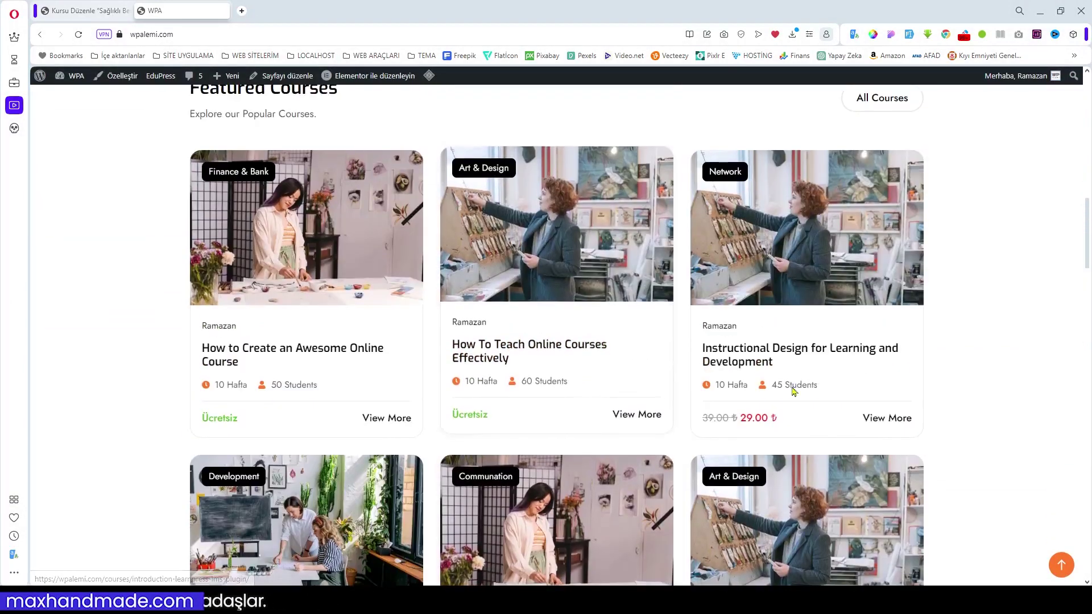
scroll(458, 297, "up", 6)
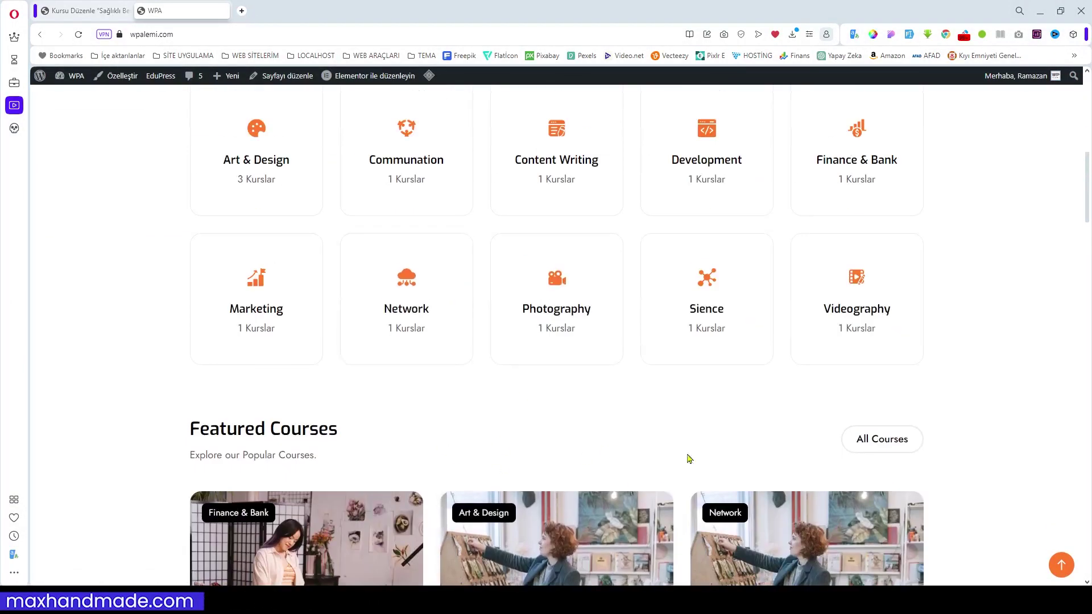
scroll(364, 202, "up", 10)
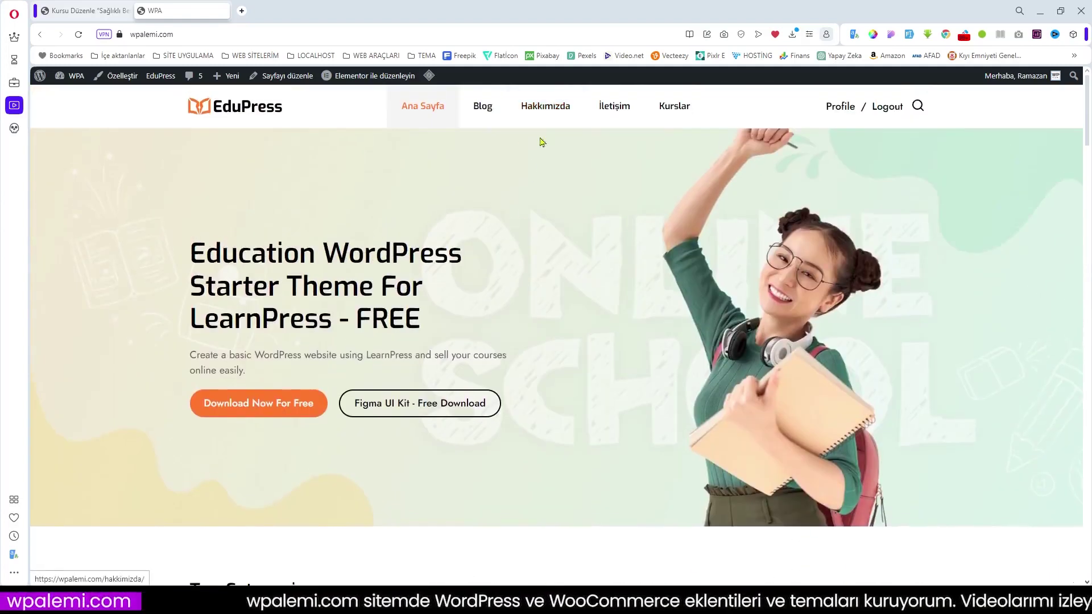
left_click(675, 107)
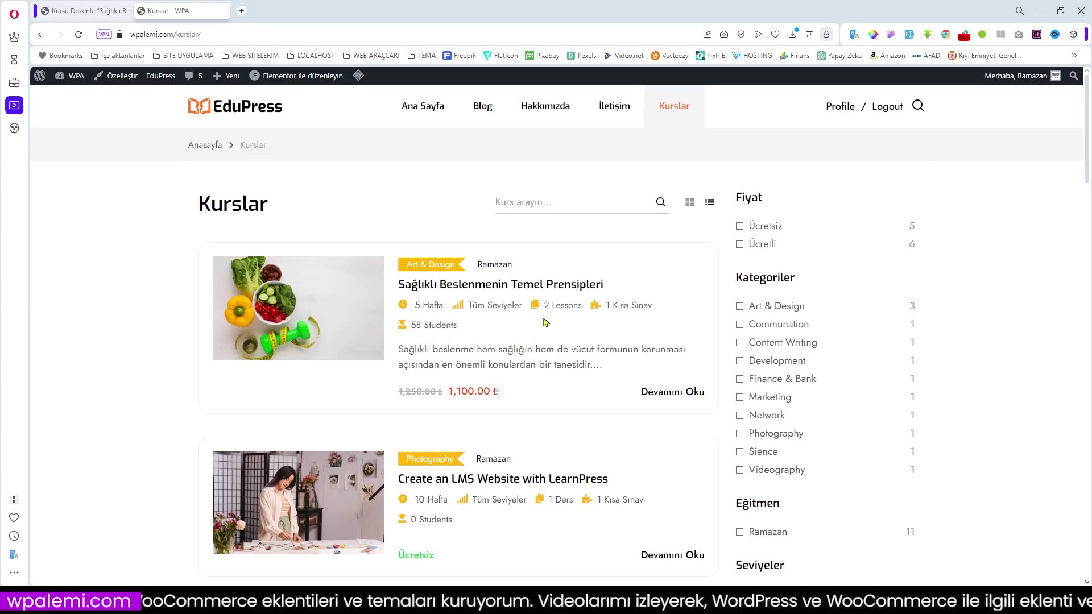
Step: Examine the lesson and student labels on the "Sağlıklı Beslenmenin Temel Prensipleri" course card
left_click_drag(553, 307, 579, 311)
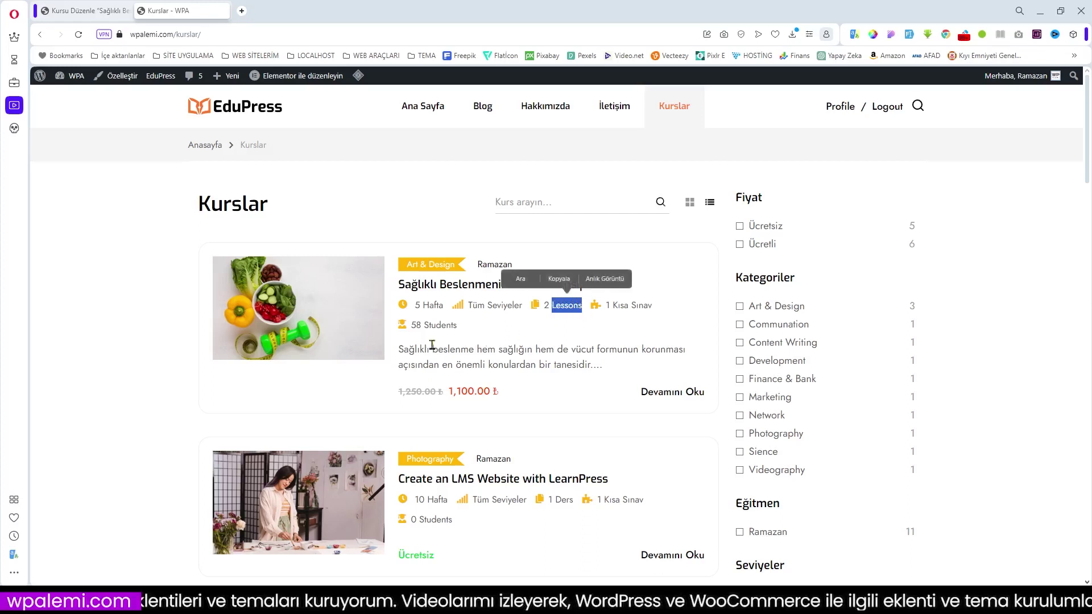
left_click_drag(426, 326, 465, 329)
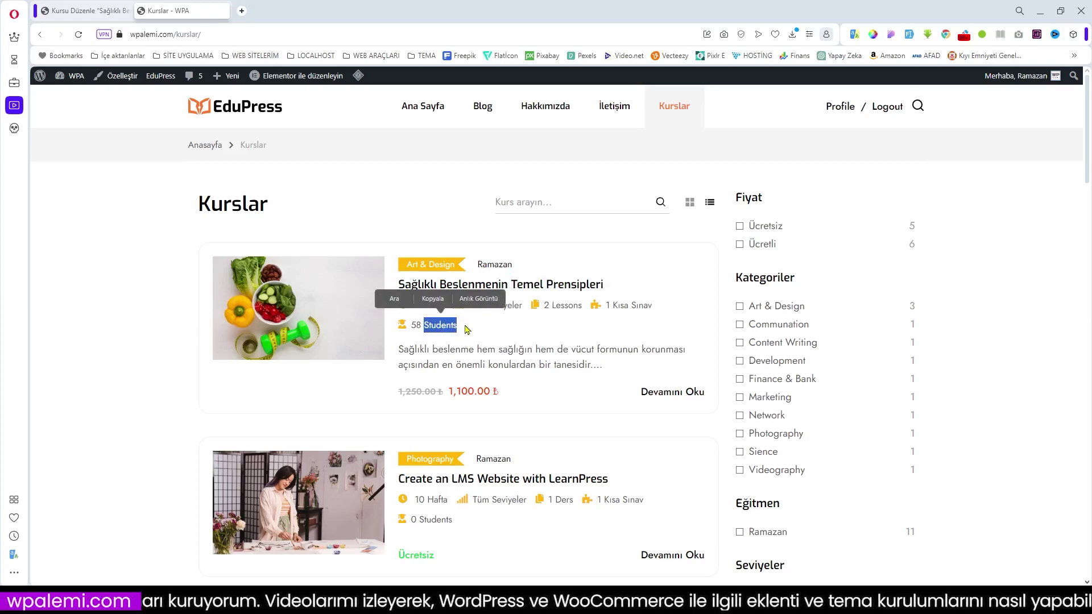
left_click(511, 339)
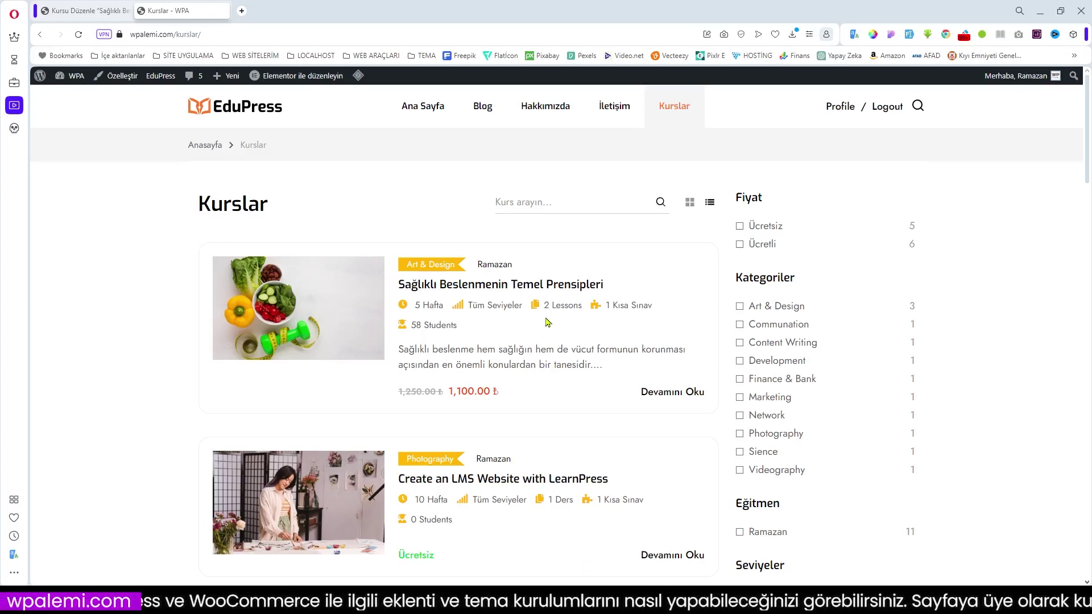
left_click_drag(551, 305, 578, 306)
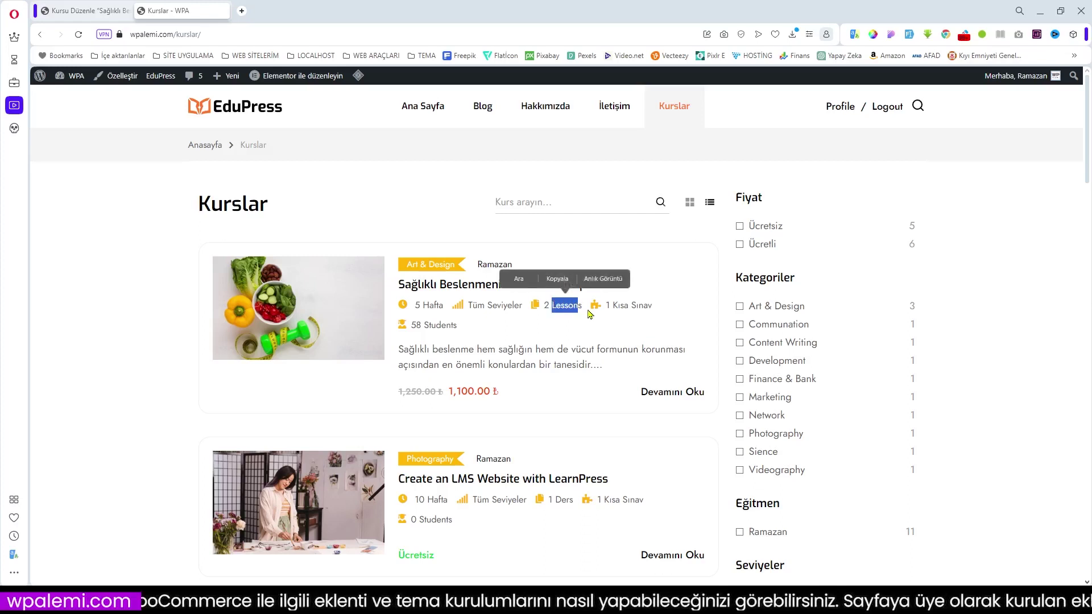
left_click_drag(424, 325, 465, 332)
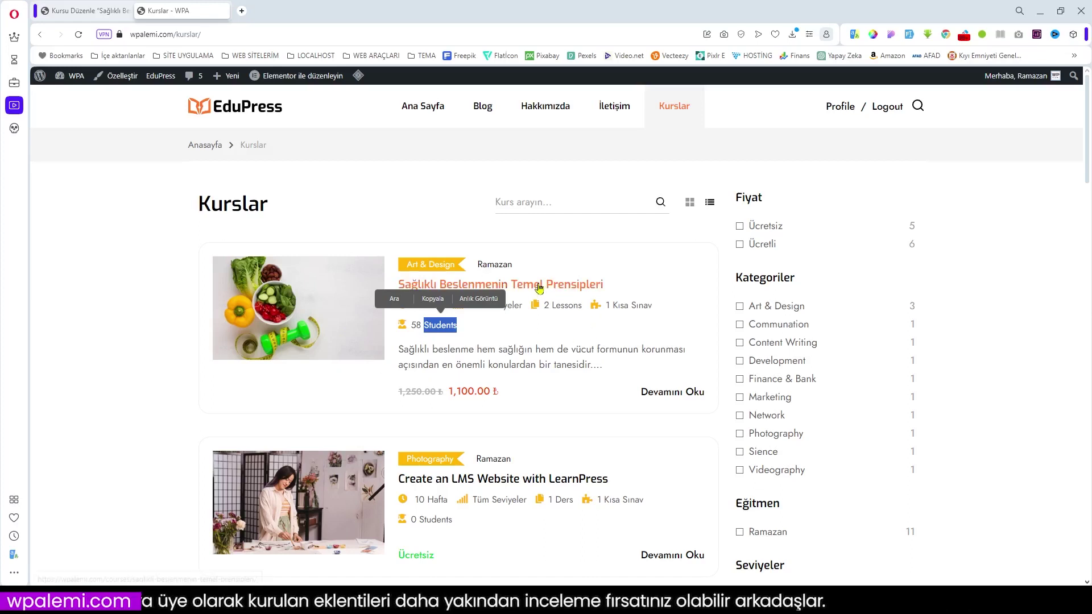
left_click(503, 334)
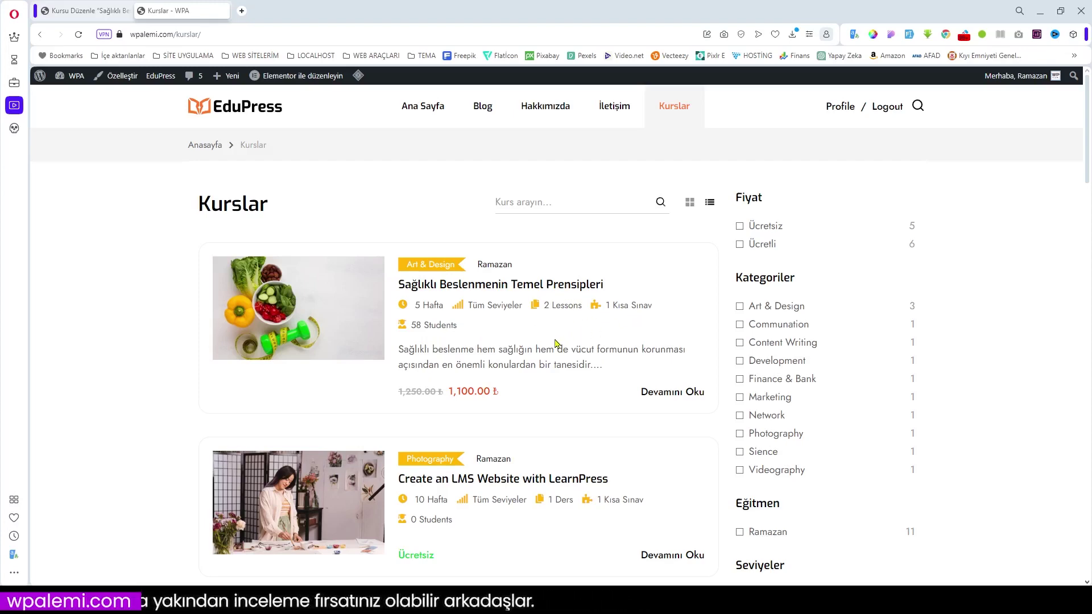
Step: Open the "Sağlıklı Beslenmenin Temel Prensipleri" course page and look over its header details and Genel Bakış text
left_click(660, 392)
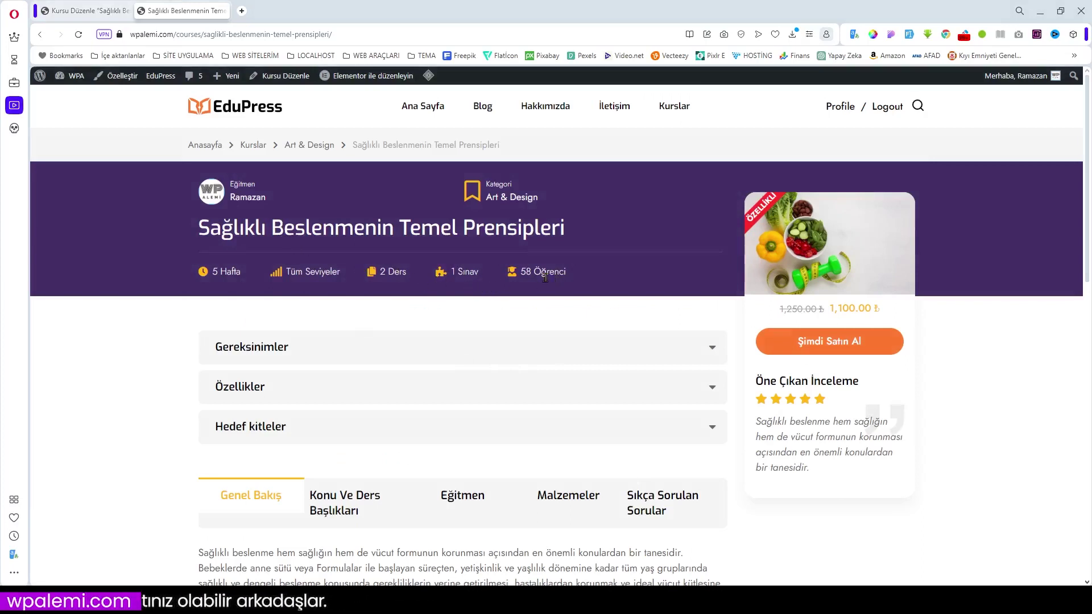
left_click_drag(562, 274, 443, 277)
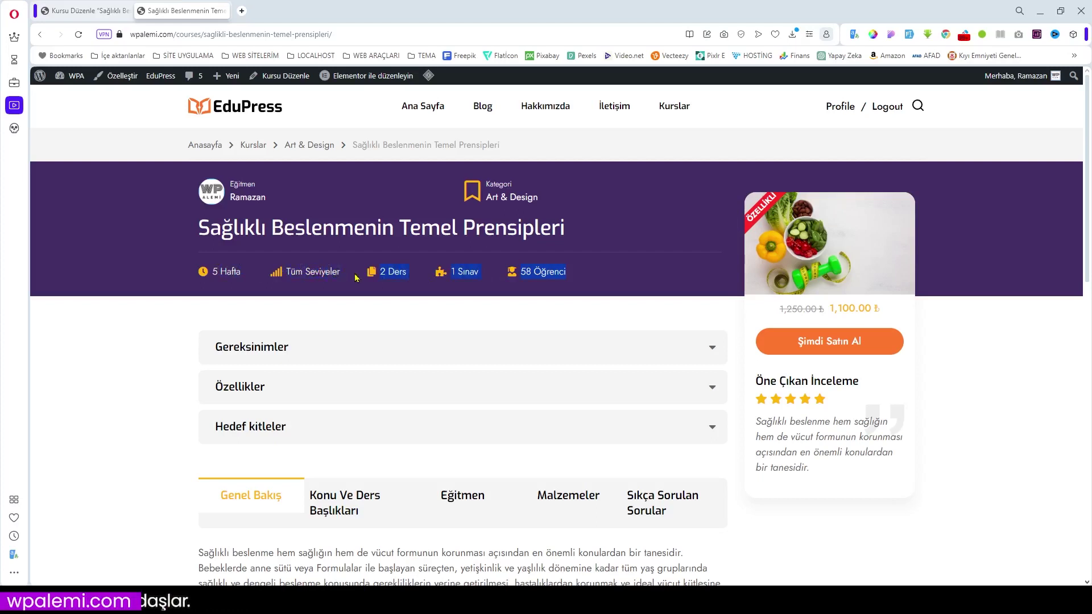
left_click(566, 276)
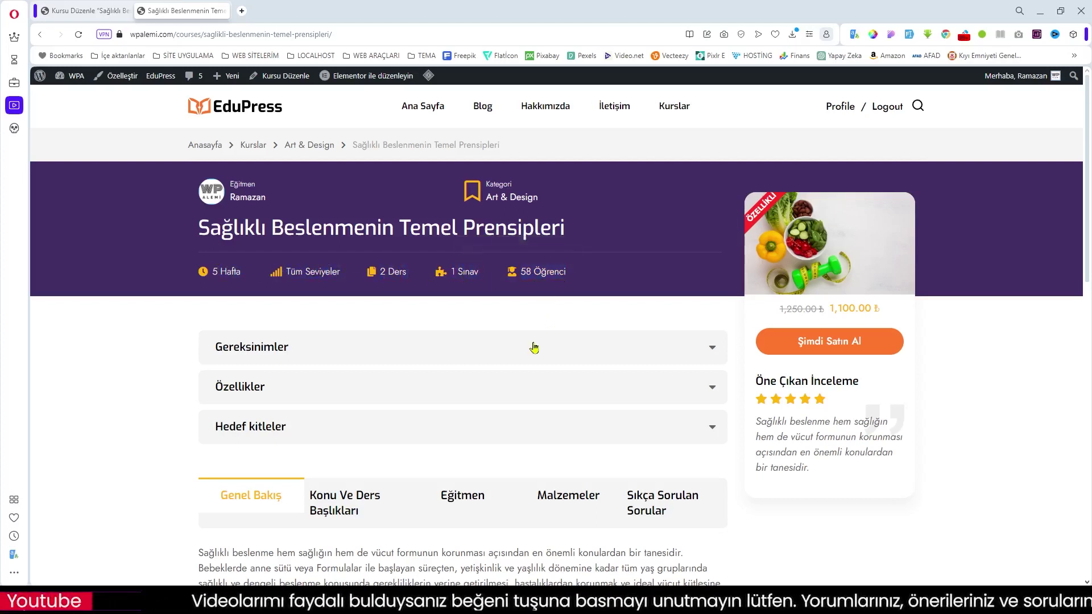
scroll(519, 363, "down", 3)
scroll(523, 361, "down", 7)
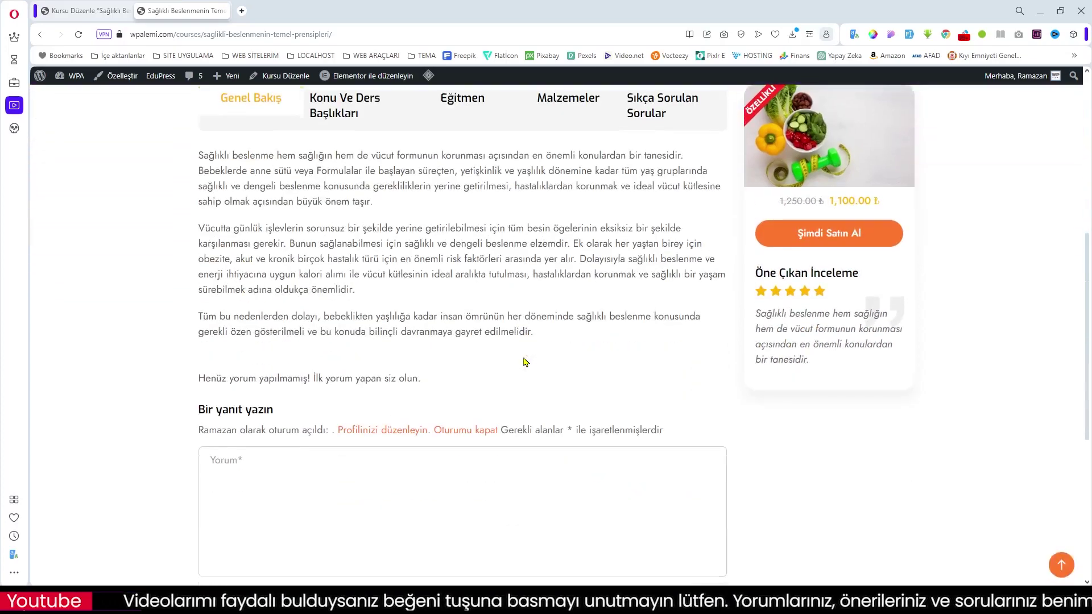
Step: Expand the course page's Gereksinimler, Özellikler and Hedef kitleler sections one after another to read their contents
scroll(321, 308, "up", 9)
left_click(320, 306)
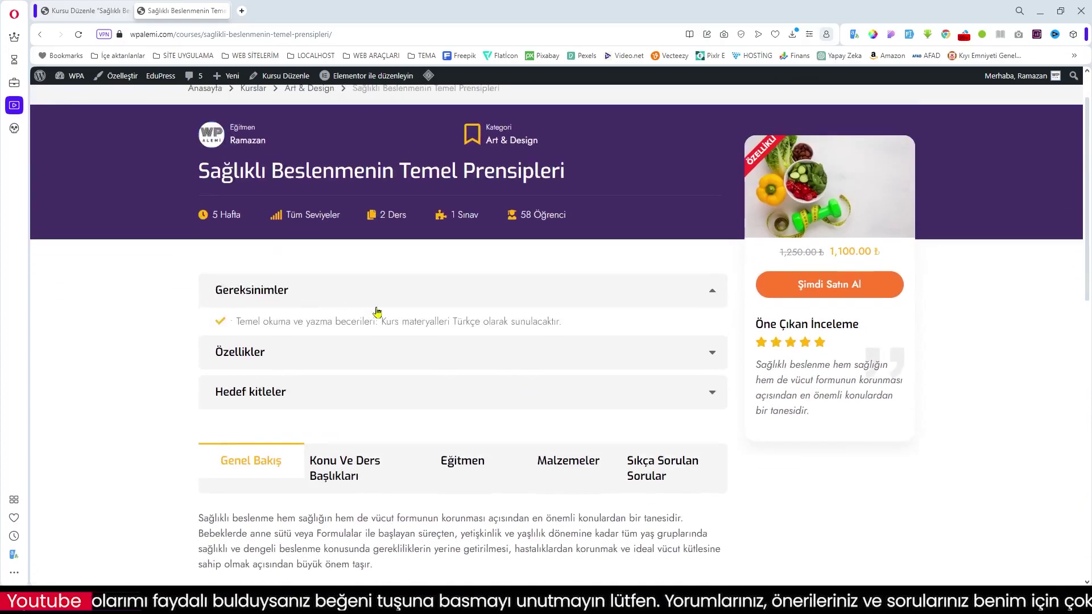
left_click(348, 366)
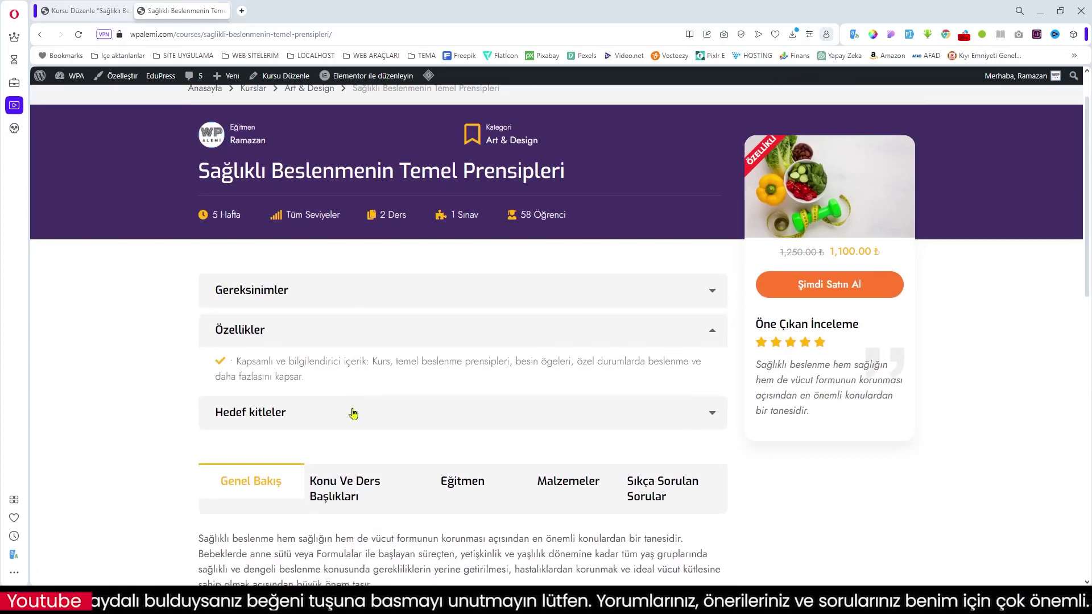
left_click(345, 421)
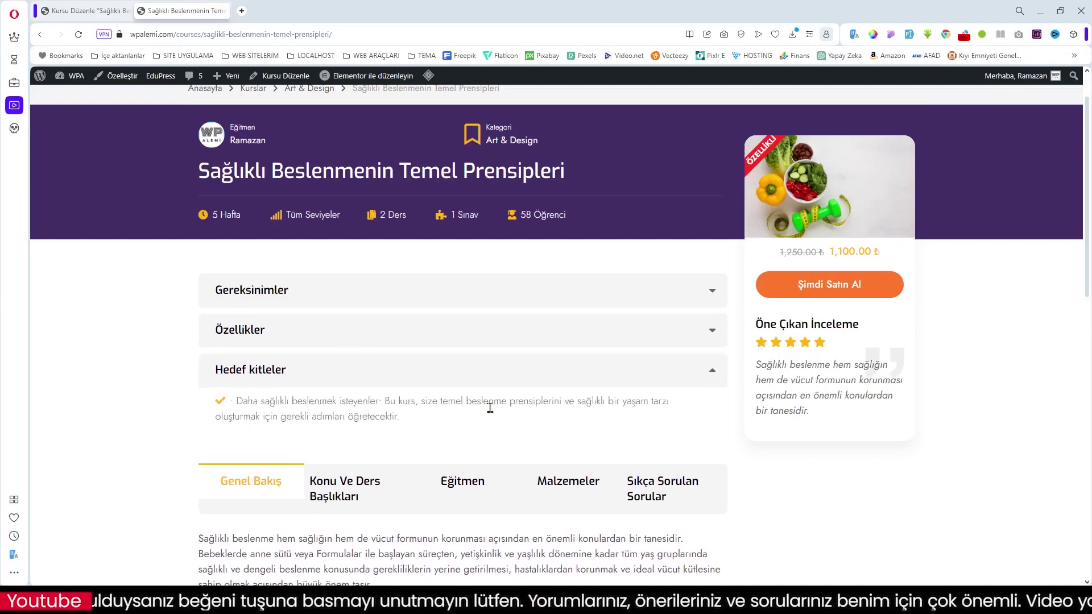
Step: Examine the course page's Konu Ve Ders Başlıkları, Eğitmen, Malzemeler and Sıkça Sorulan Sorular sections and its price card
scroll(446, 437, "down", 3)
left_click(366, 322)
scroll(455, 347, "down", 2)
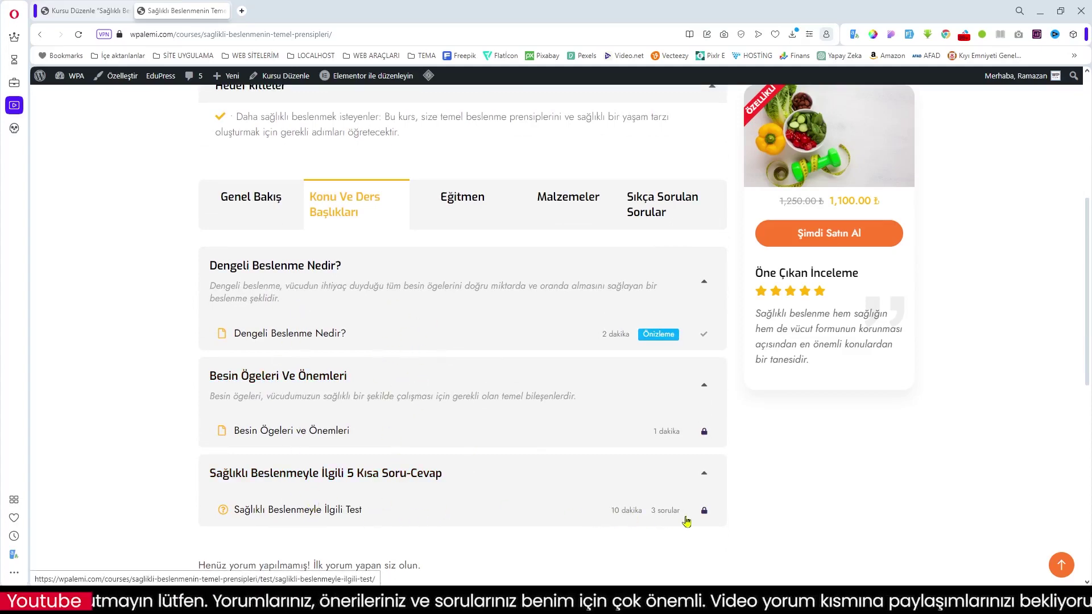
scroll(518, 472, "up", 3)
left_click(463, 374)
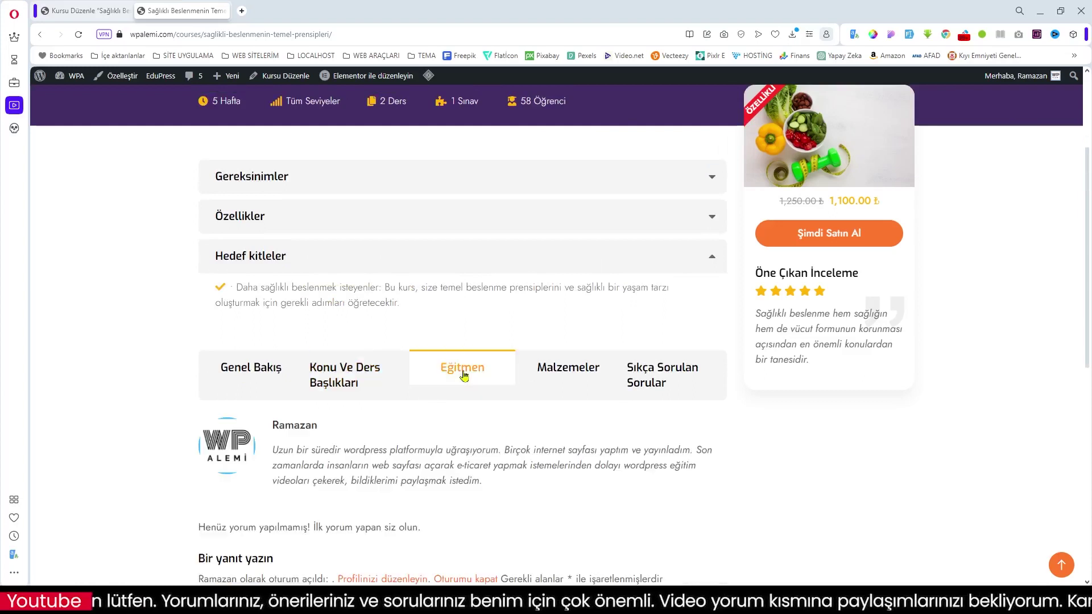
left_click(574, 377)
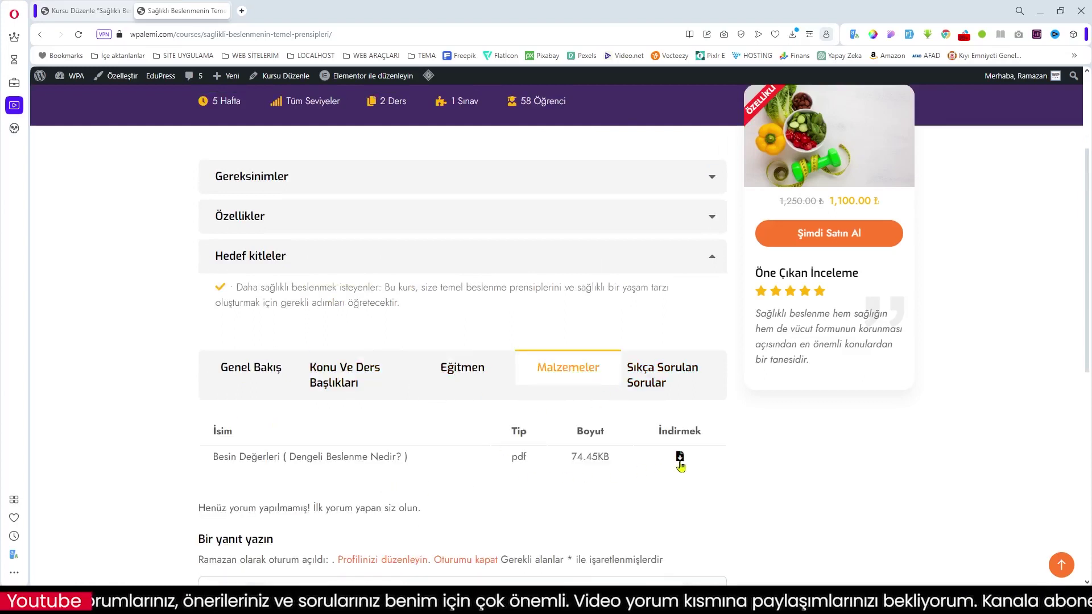
left_click(658, 388)
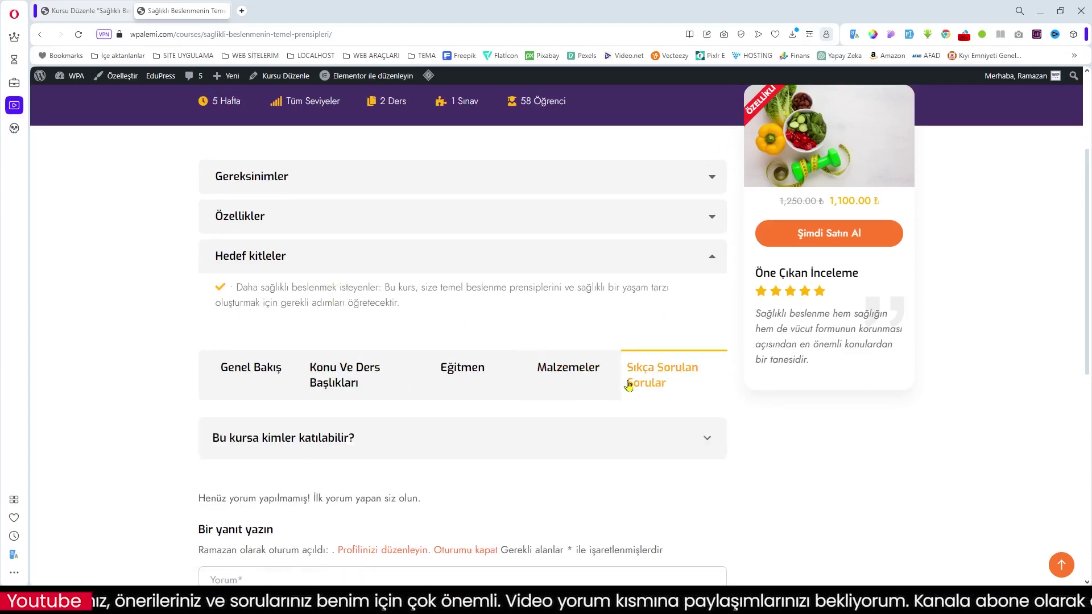
left_click(718, 443)
scroll(621, 467, "up", 1)
scroll(631, 461, "up", 2)
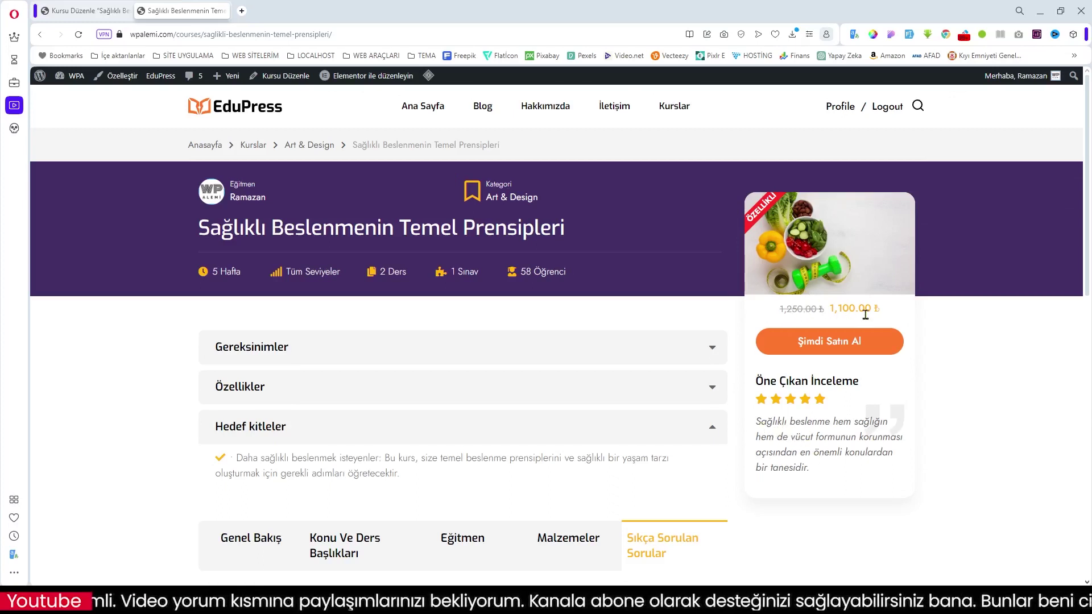
scroll(639, 443, "down", 3)
scroll(639, 438, "up", 3)
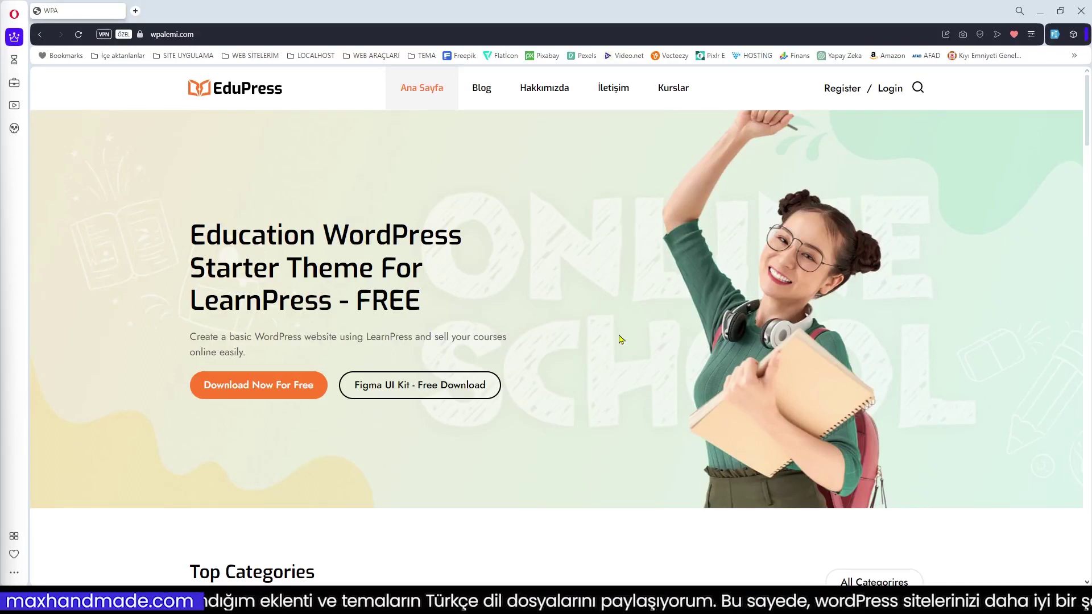
Step: In the logged-out private window, open the "Sağlıklı Beslenmenin Temel Prensipleri" course from the Kurslar listing and start buying it
scroll(514, 346, "down", 3)
scroll(520, 338, "up", 3)
left_click(663, 97)
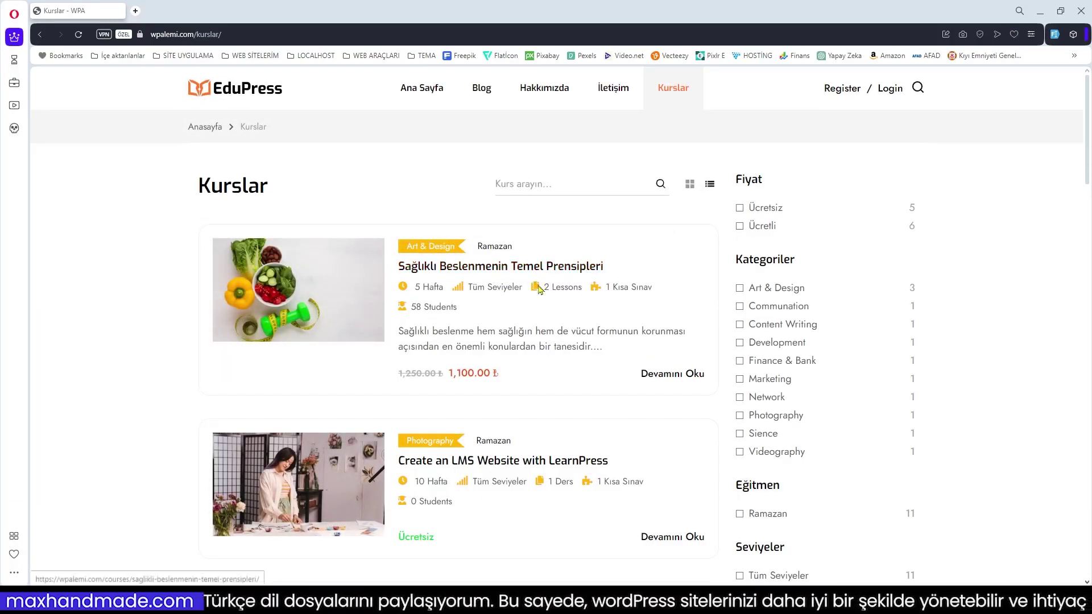
left_click(518, 268)
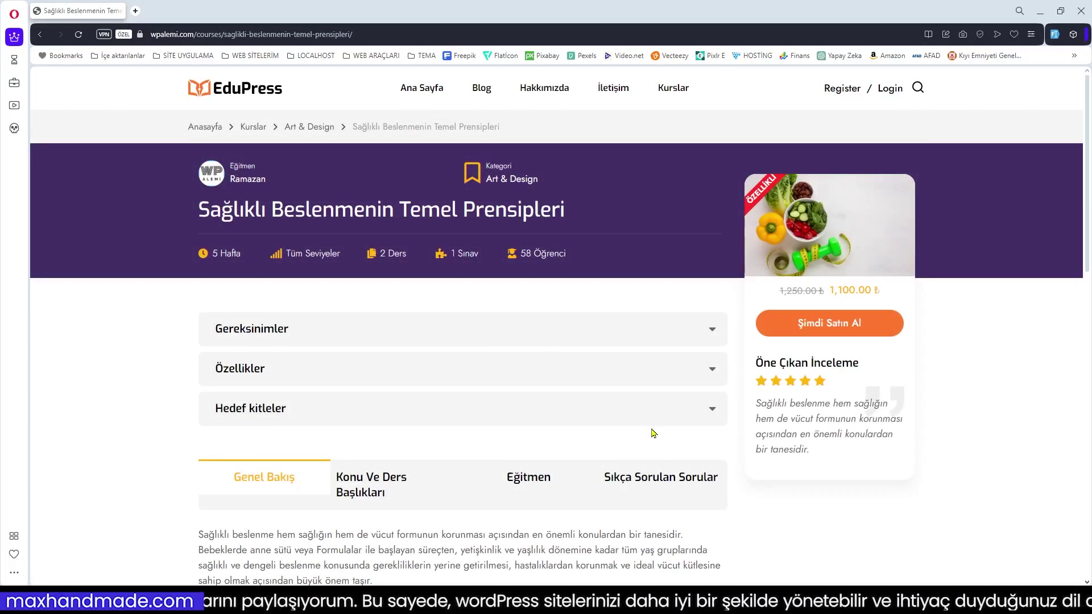
left_click(828, 335)
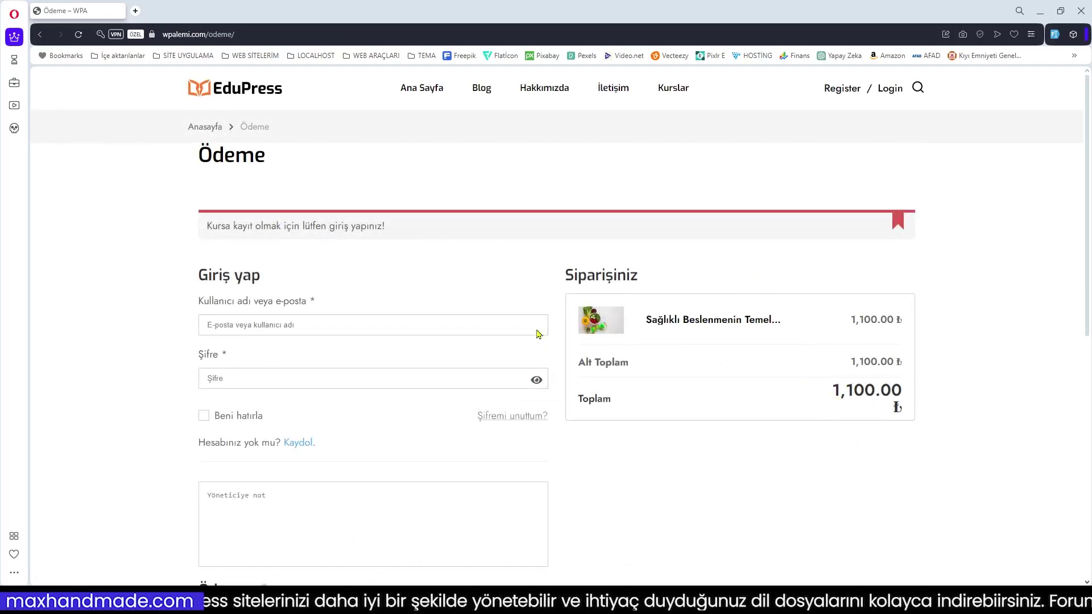
Step: Choose new-account registration at checkout, fill in test e-mail, username, passwords, name, city and order note, and leave the instructor option unselected
scroll(350, 376, "down", 1)
scroll(370, 359, "down", 3)
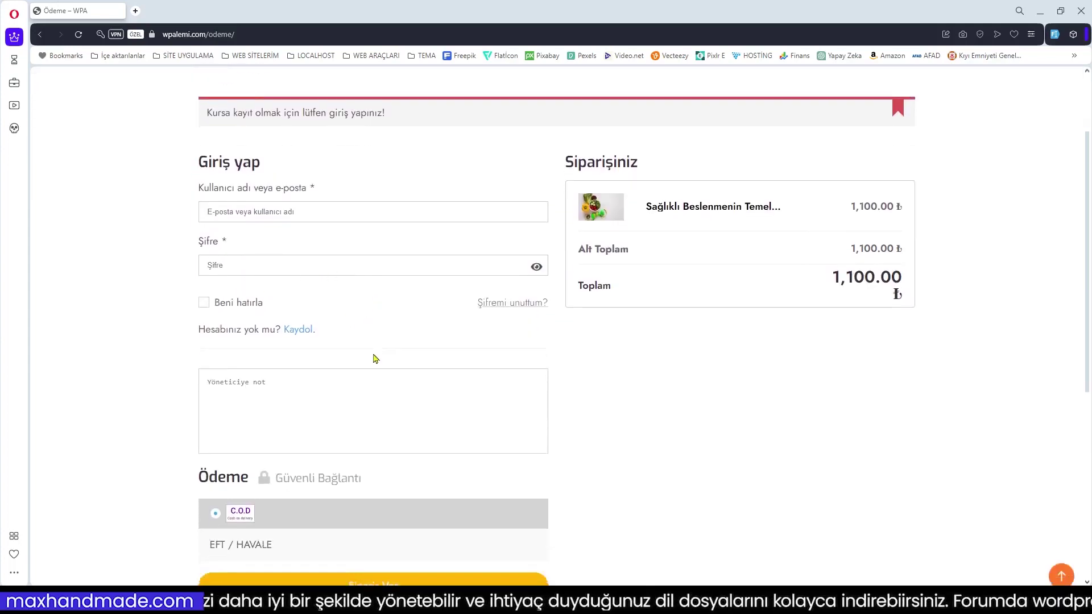
scroll(375, 357, "up", 2)
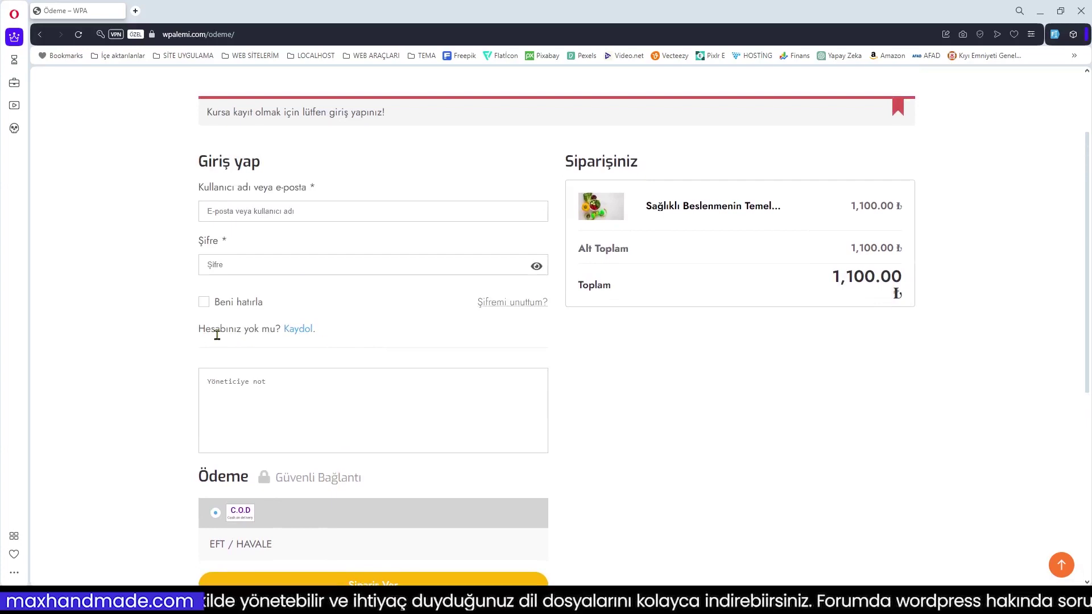
left_click(306, 330)
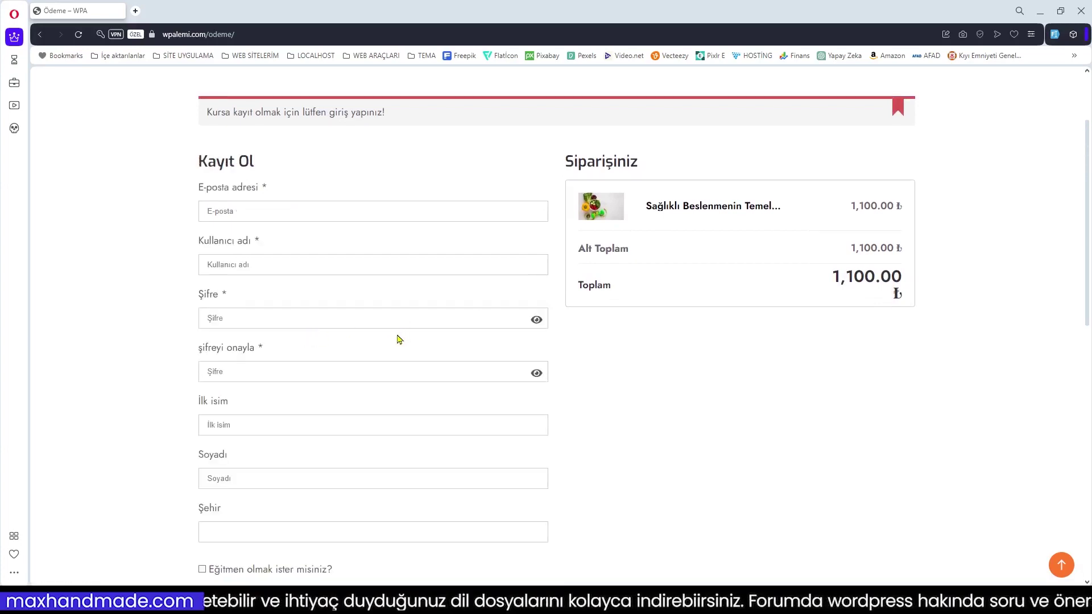
scroll(341, 250, "down", 1)
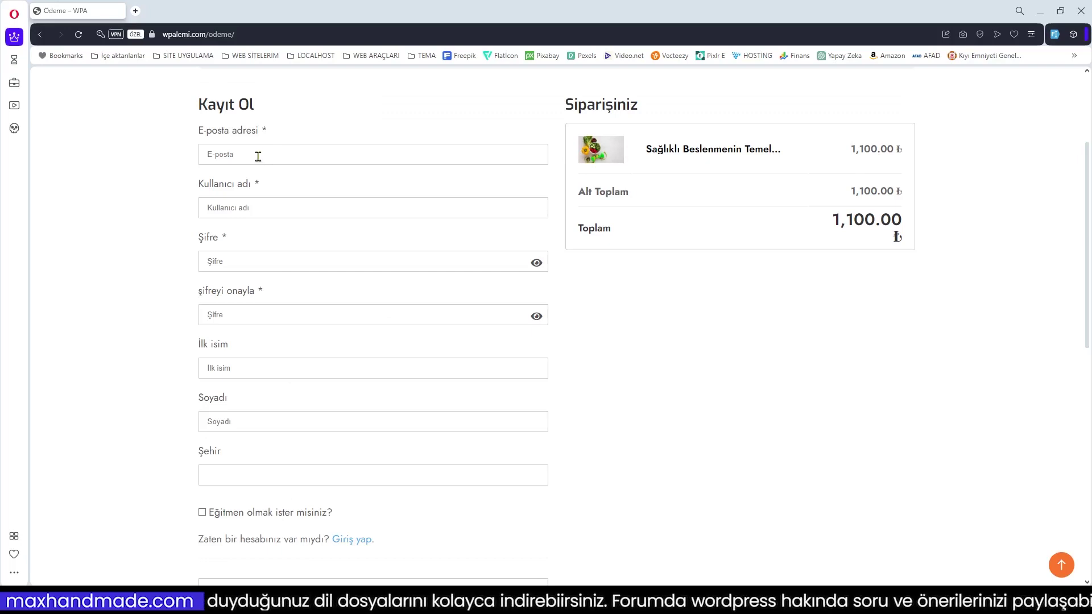
key("alt+shift+f")
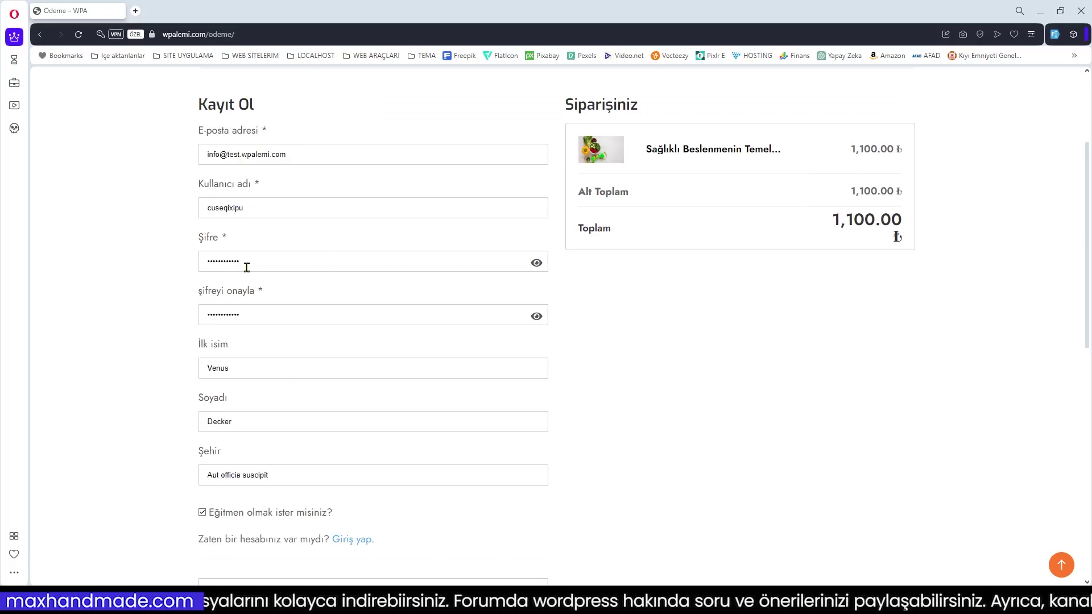
scroll(346, 478, "down", 3)
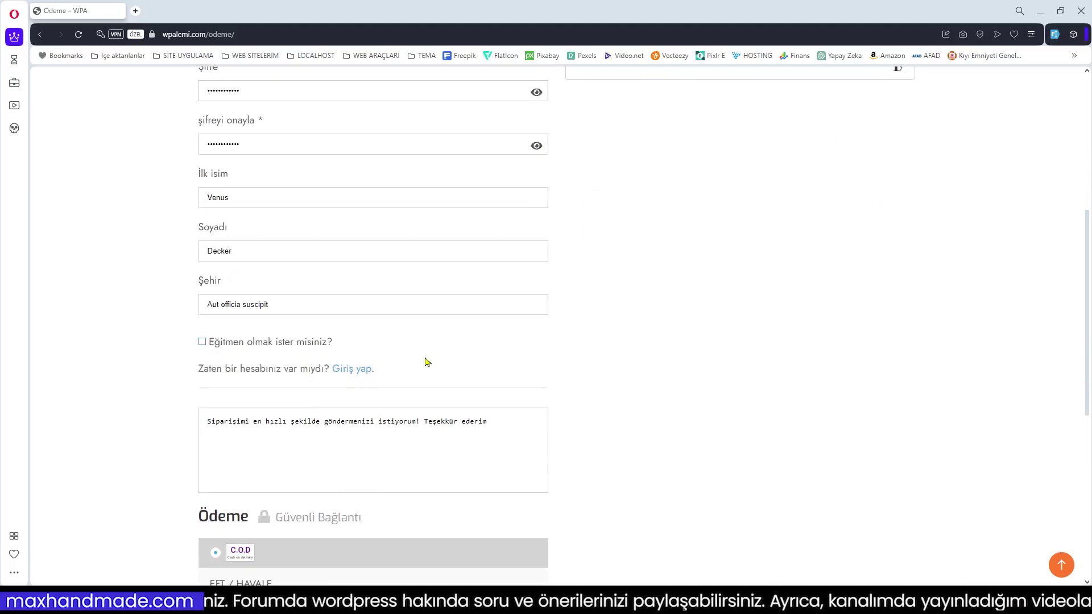
scroll(405, 310, "down", 2)
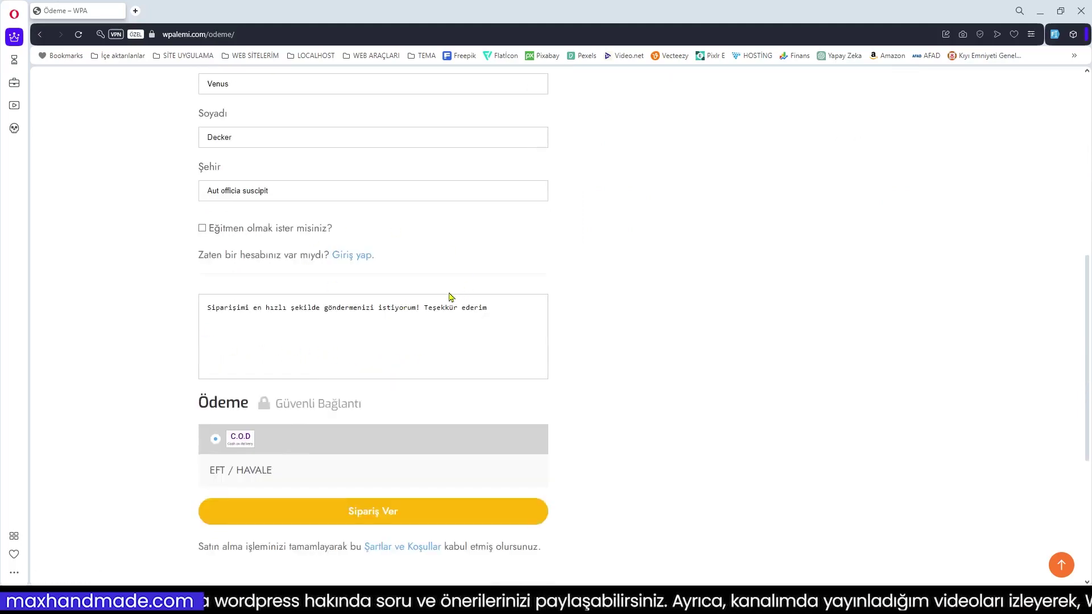
Step: Submit the course order with EFT / HAVALE payment, recheck the registration e-mail and username, and submit the order again
scroll(451, 297, "down", 1)
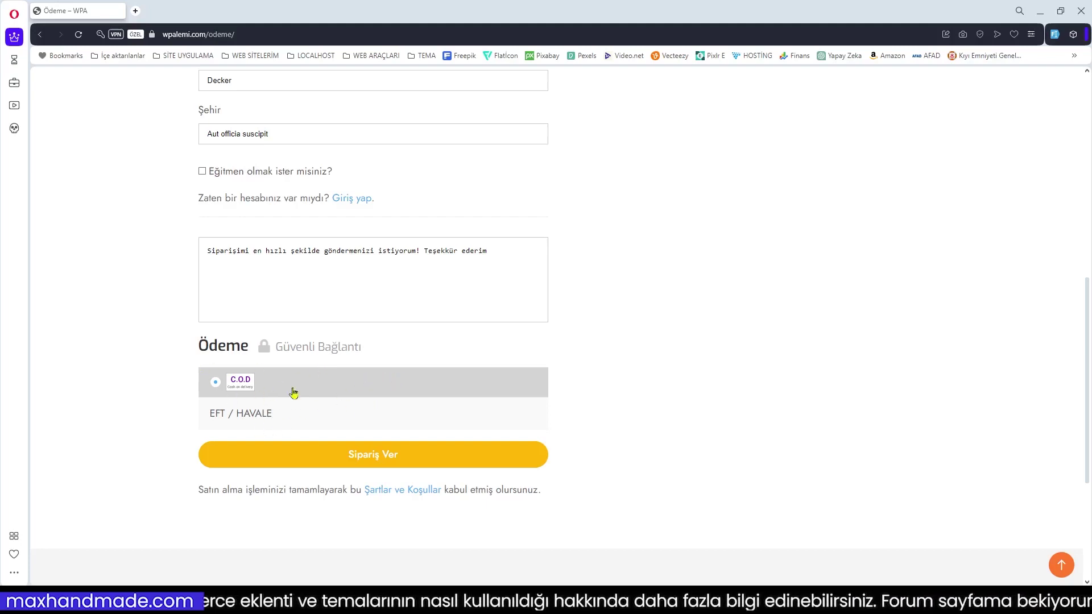
left_click(378, 472)
scroll(767, 421, "down", 5)
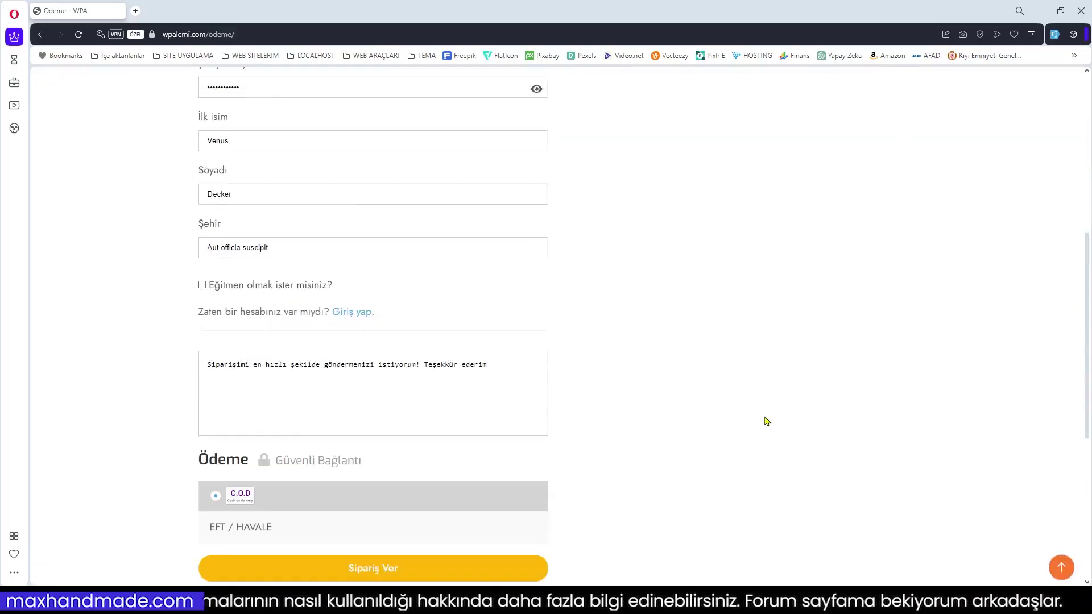
scroll(767, 421, "down", 5)
scroll(739, 417, "up", 8)
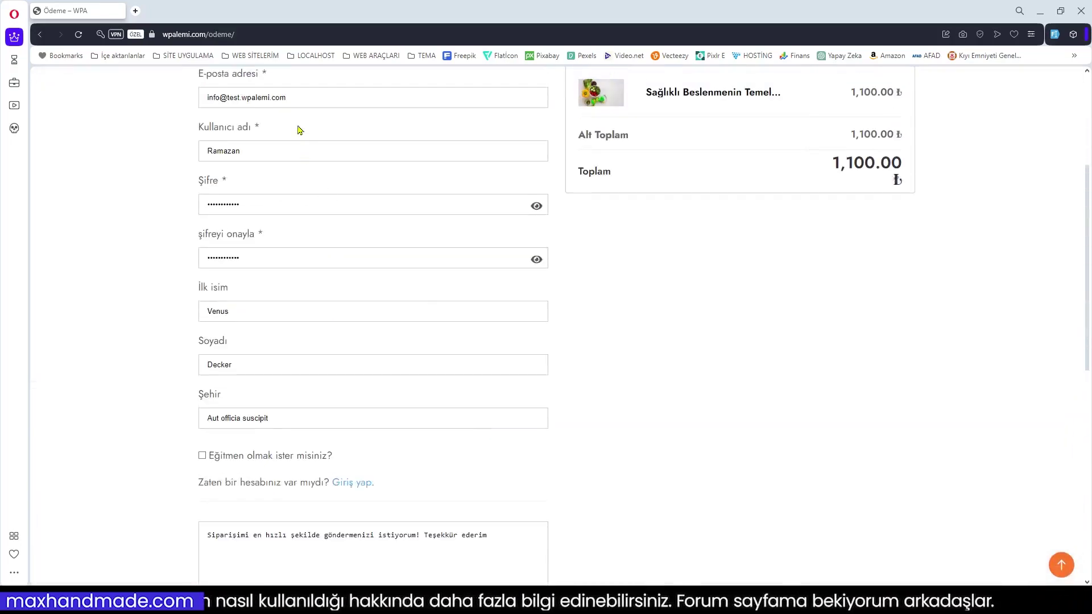
left_click_drag(289, 108, 193, 102)
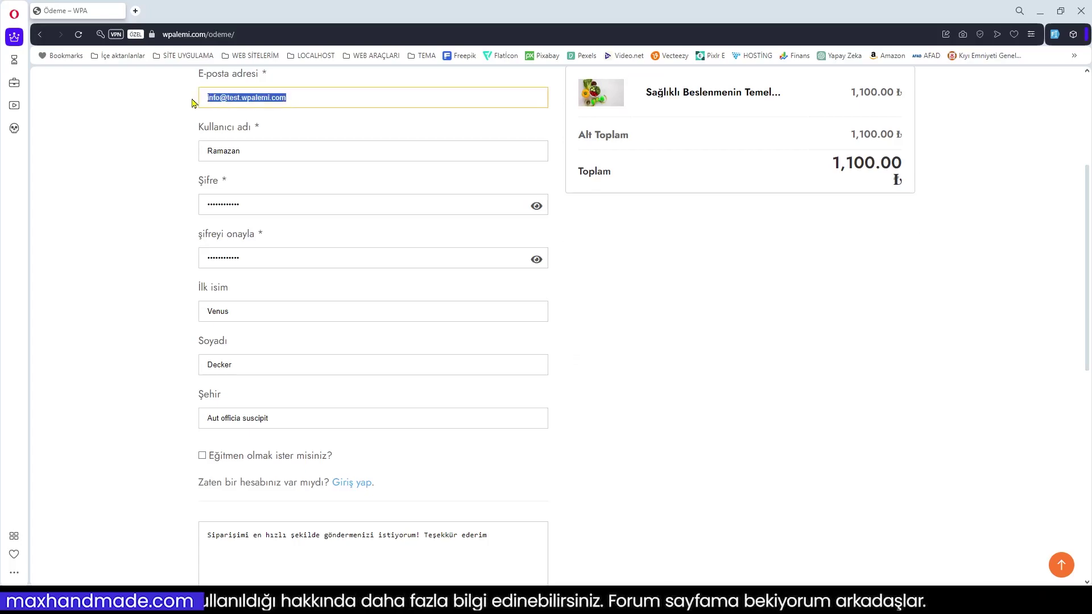
scroll(398, 301, "down", 9)
left_click(369, 221)
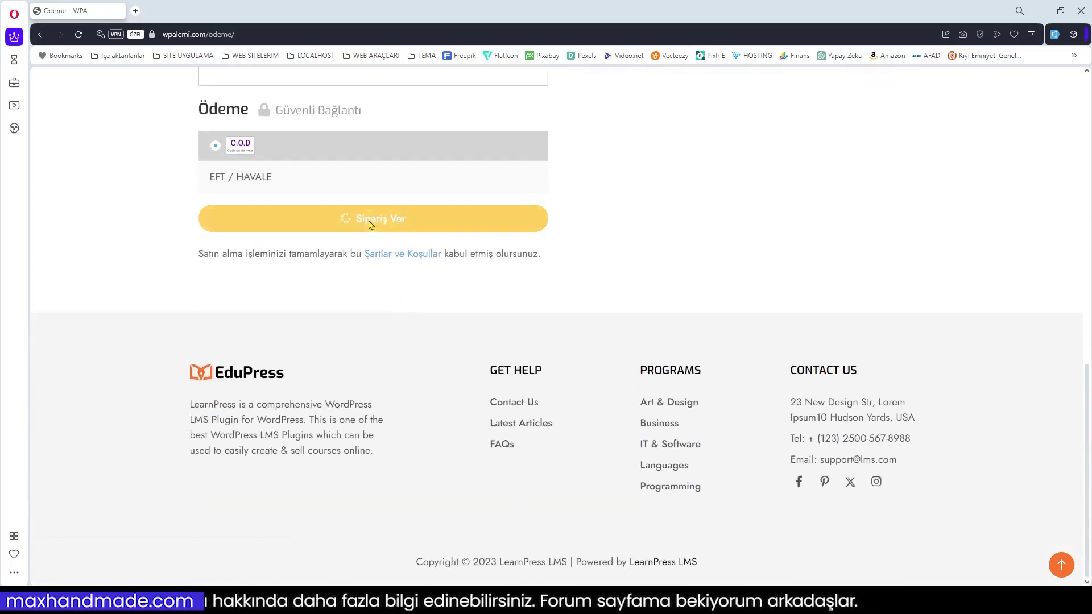
Step: Review the order confirmation page's status, item, date, total and payment method
scroll(616, 426, "up", 4)
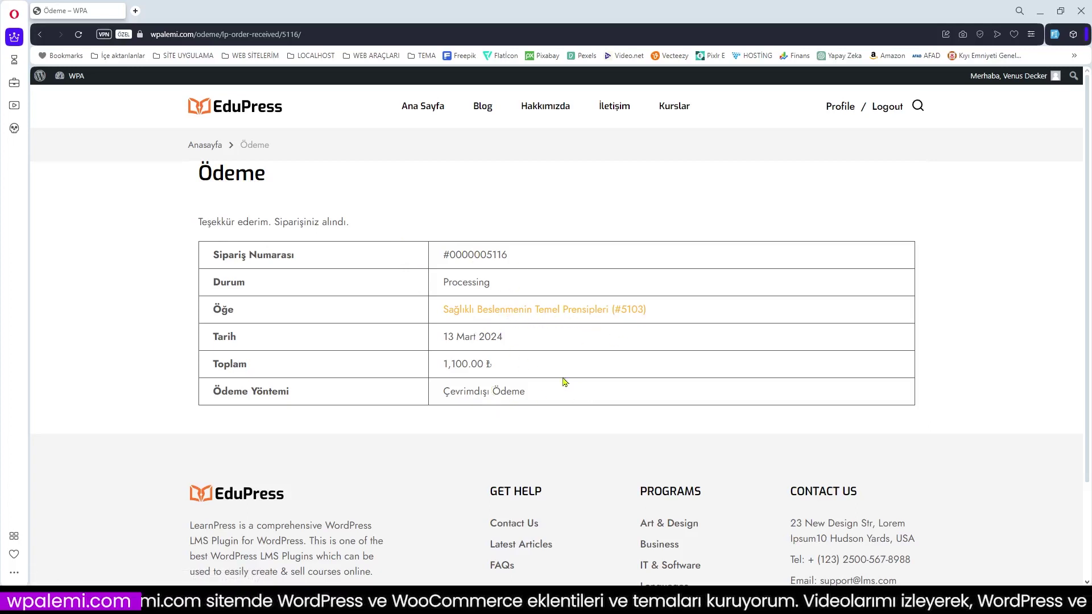
scroll(544, 276, "down", 3)
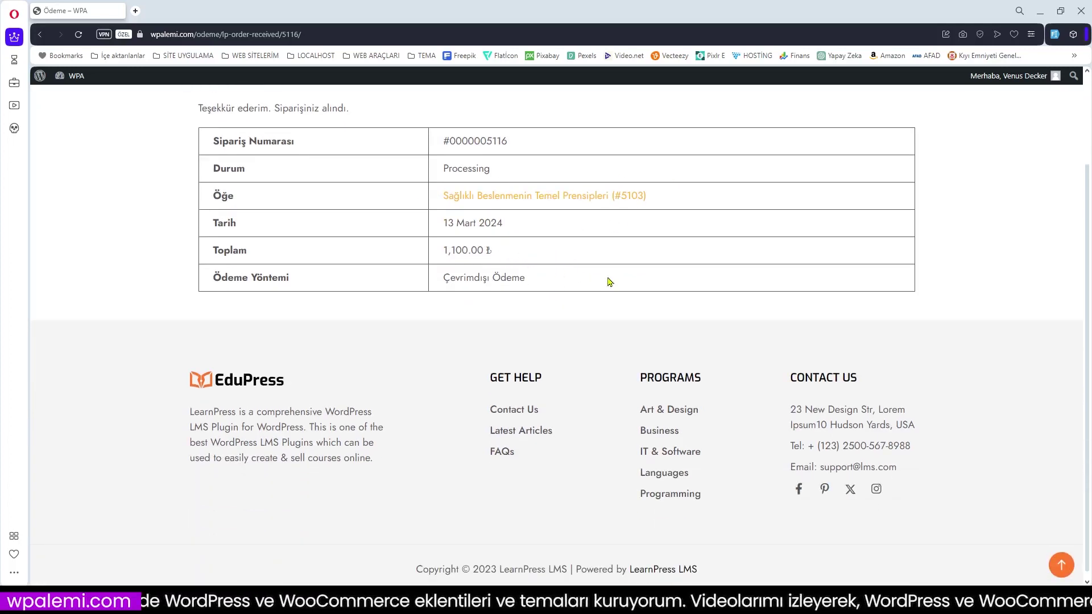
scroll(603, 291, "up", 3)
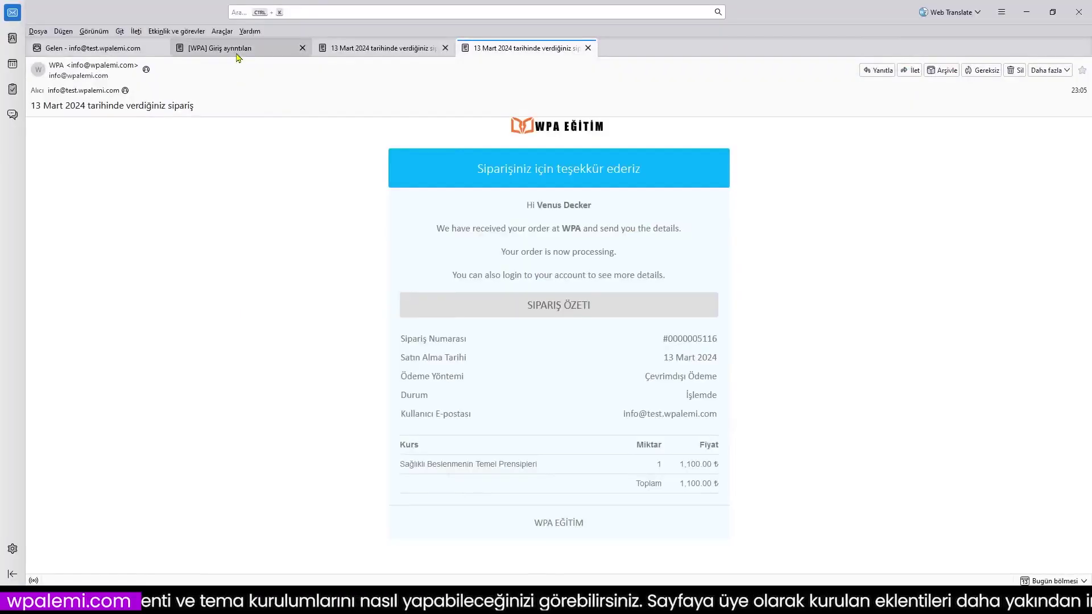
Step: In the mail client, read the "[WPA] Giriş ayrıntıları" message and compare the two order e-mails dated 13 Mart 2024
left_click(237, 52)
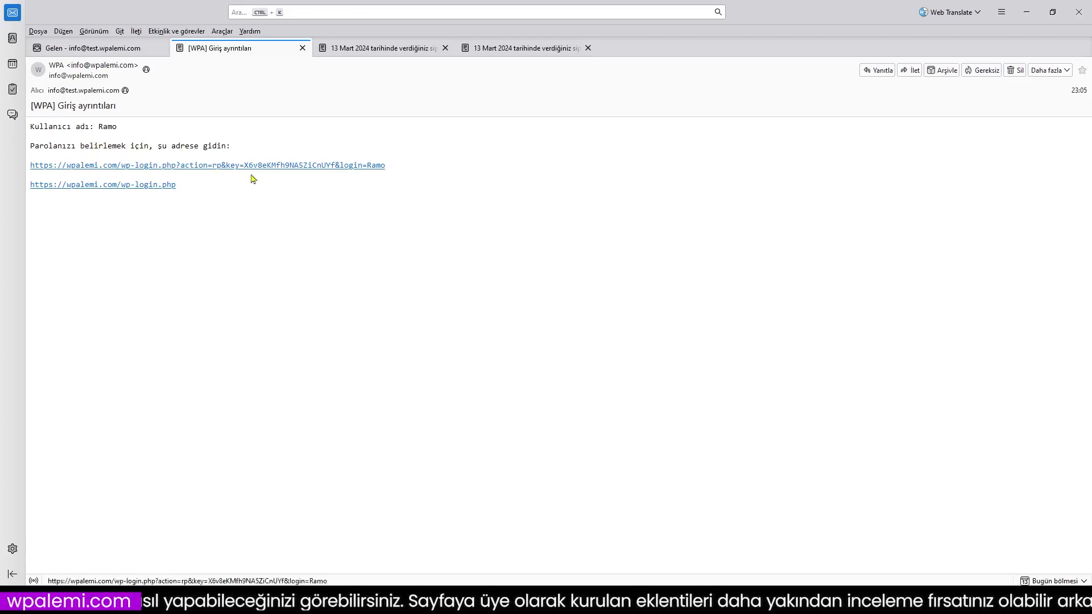
left_click(364, 49)
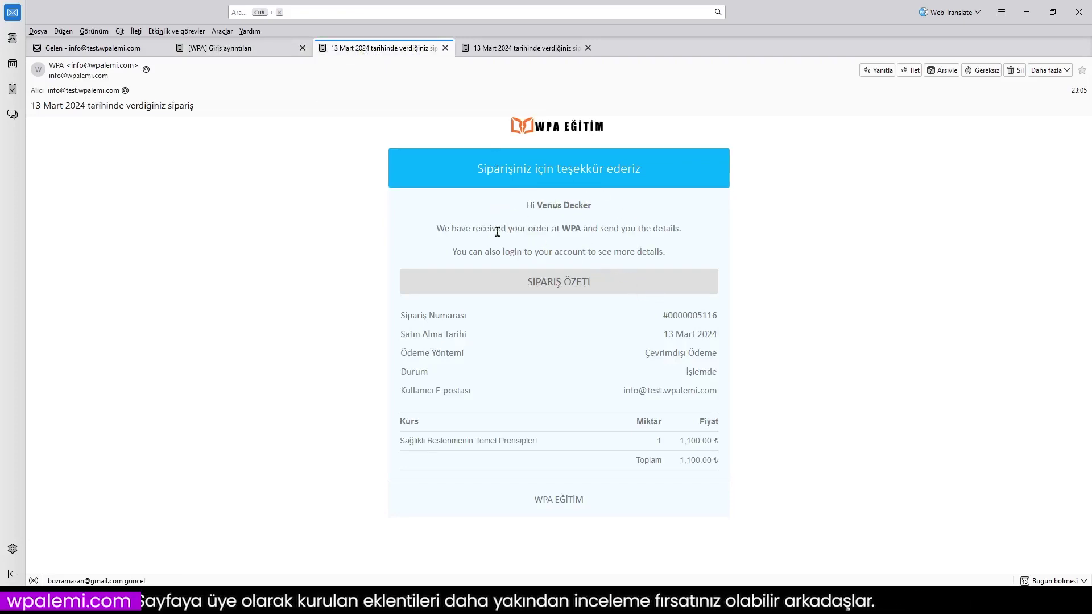
left_click_drag(443, 231, 675, 259)
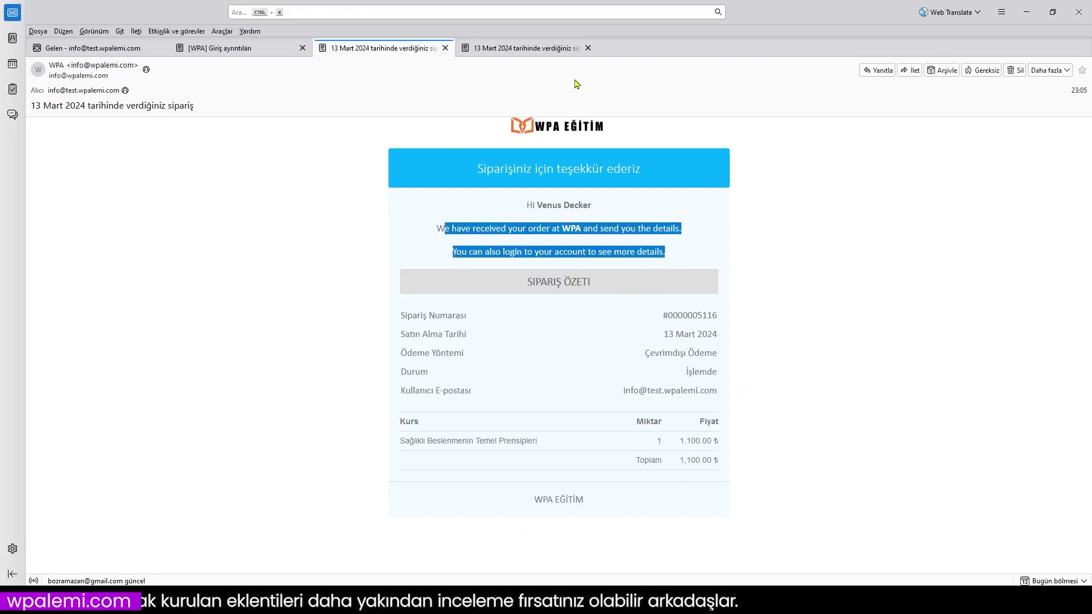
left_click(524, 48)
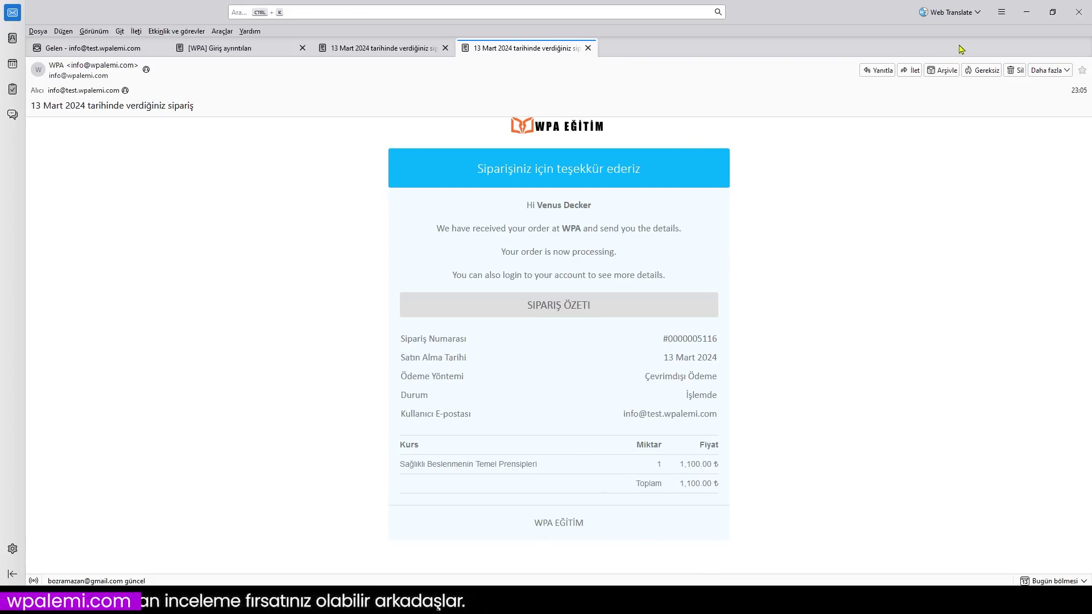
Step: Return to the student's profile in the browser, open the order list, and review the course order's details and status
left_click(1027, 12)
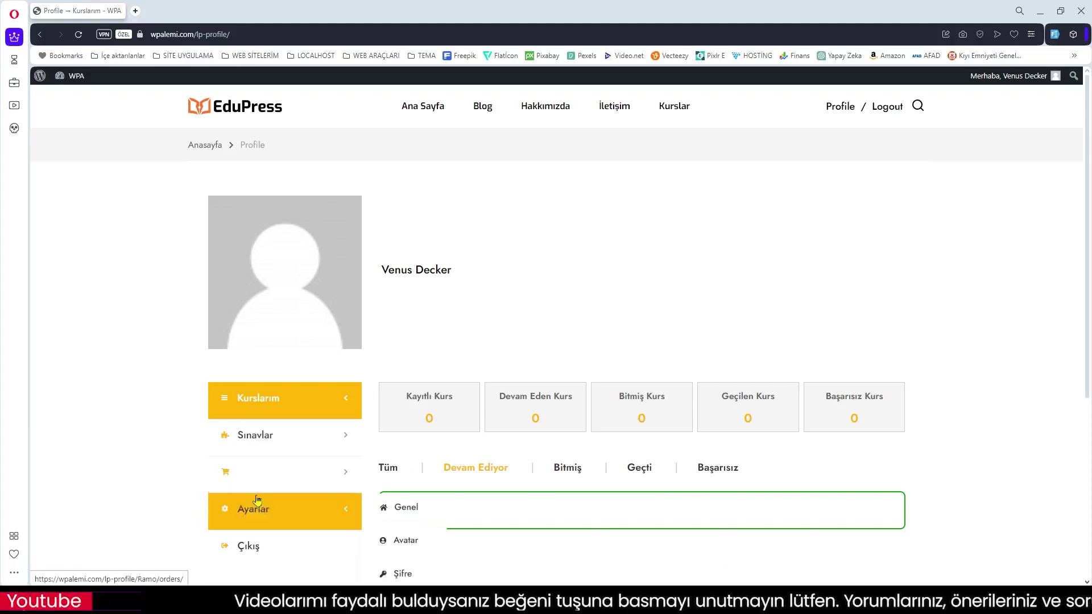
left_click(278, 474)
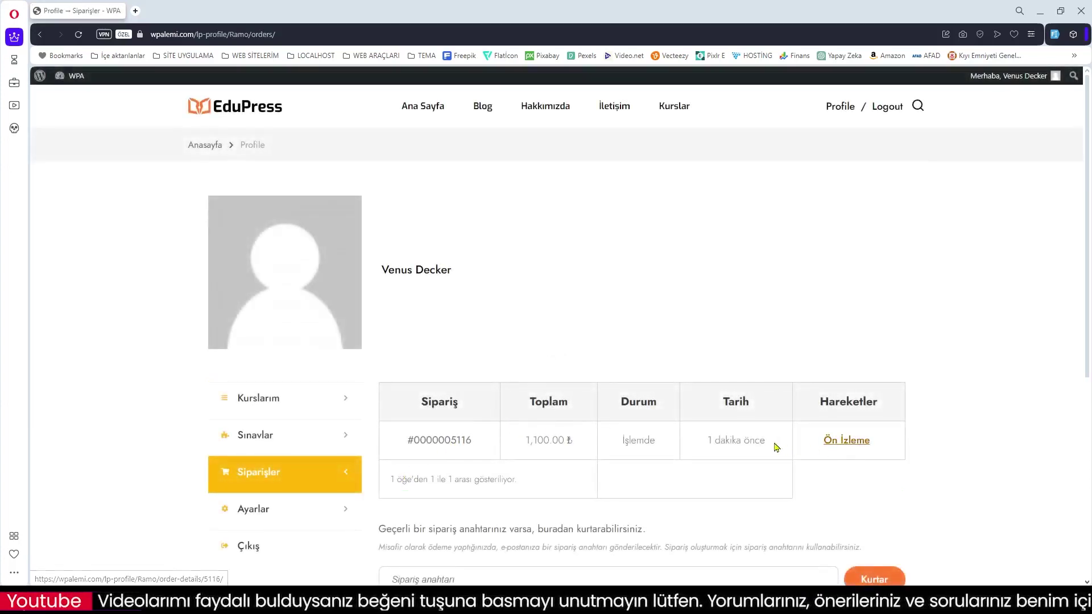
left_click(851, 447)
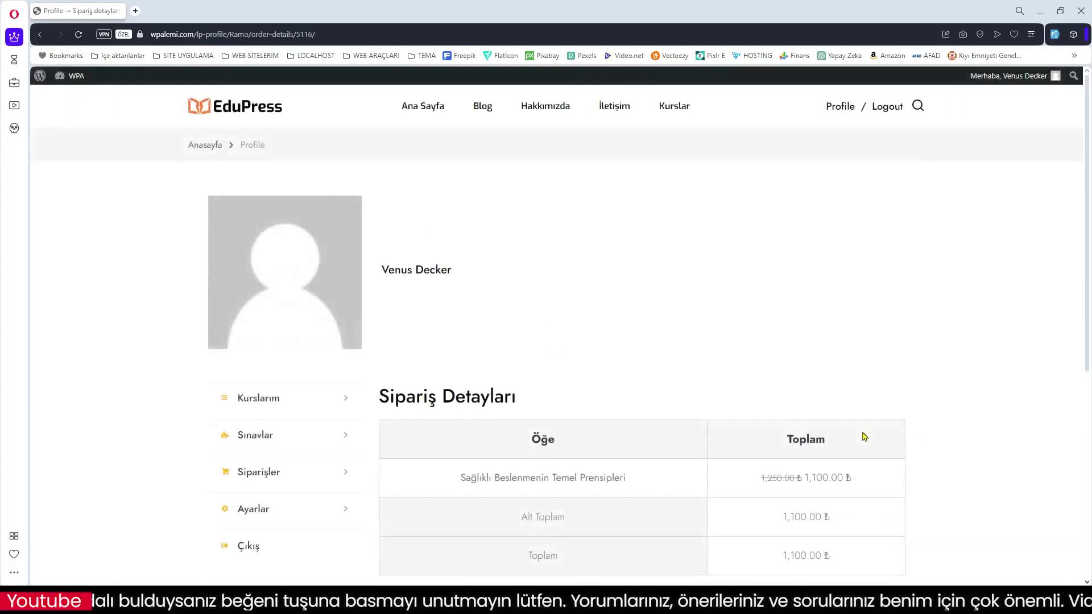
scroll(864, 434, "down", 2)
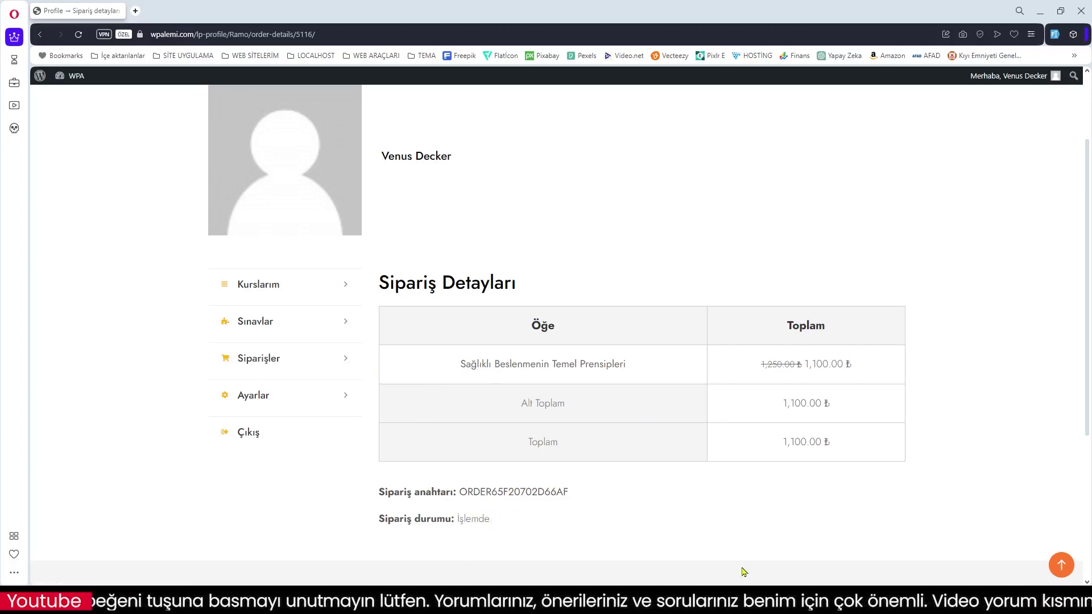
Step: In the WordPress admin window, open the student's order from the LearnPress orders and set its status to Tamamlandı
left_click(1042, 12)
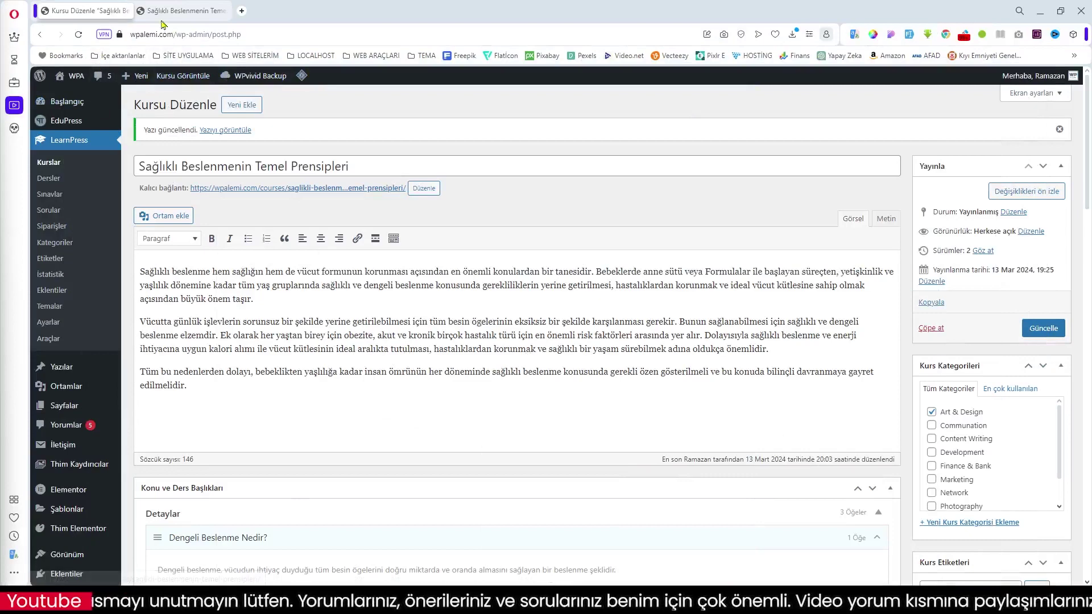
left_click(52, 227)
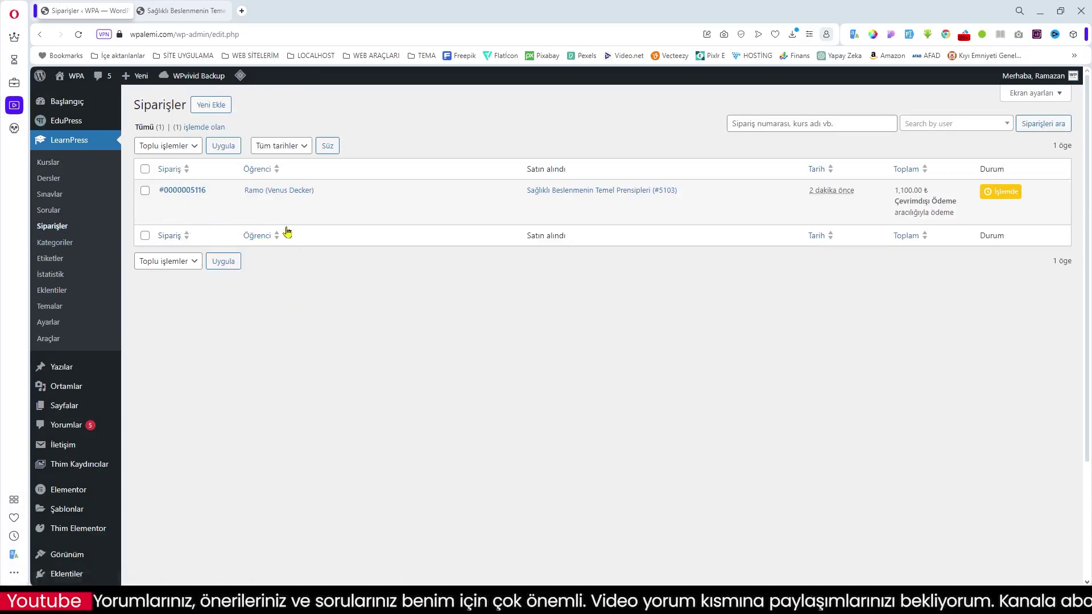
mouse_move(290, 199)
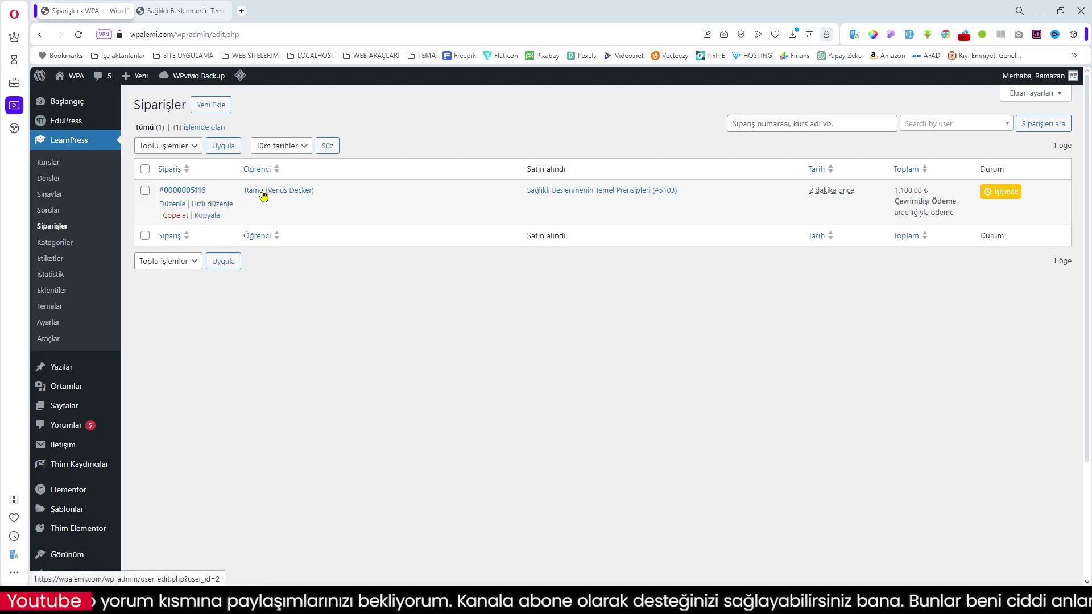
left_click(186, 191)
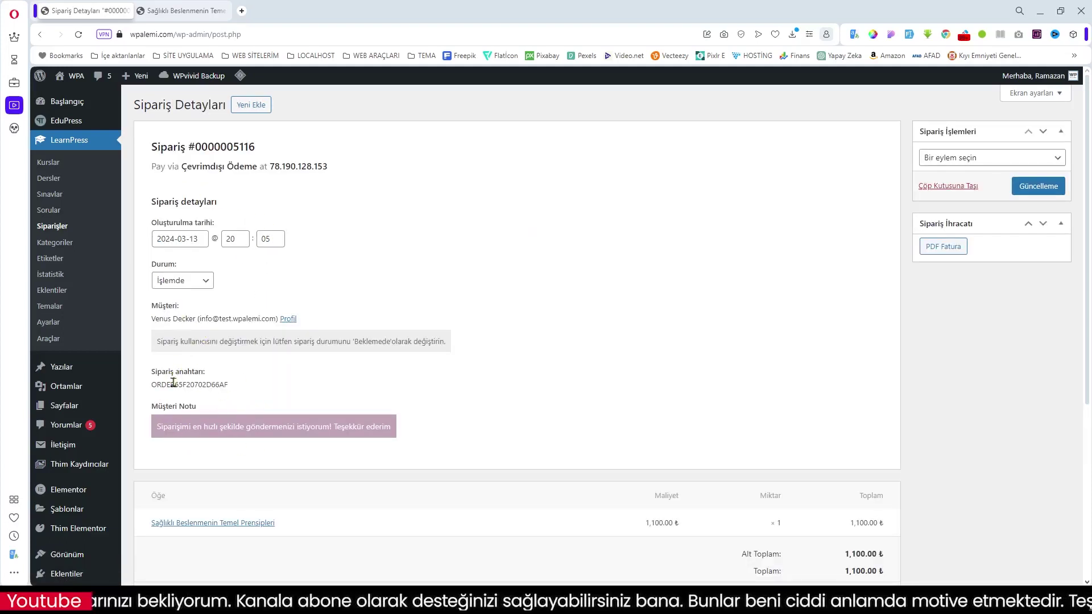
left_click(195, 281)
left_click(195, 297)
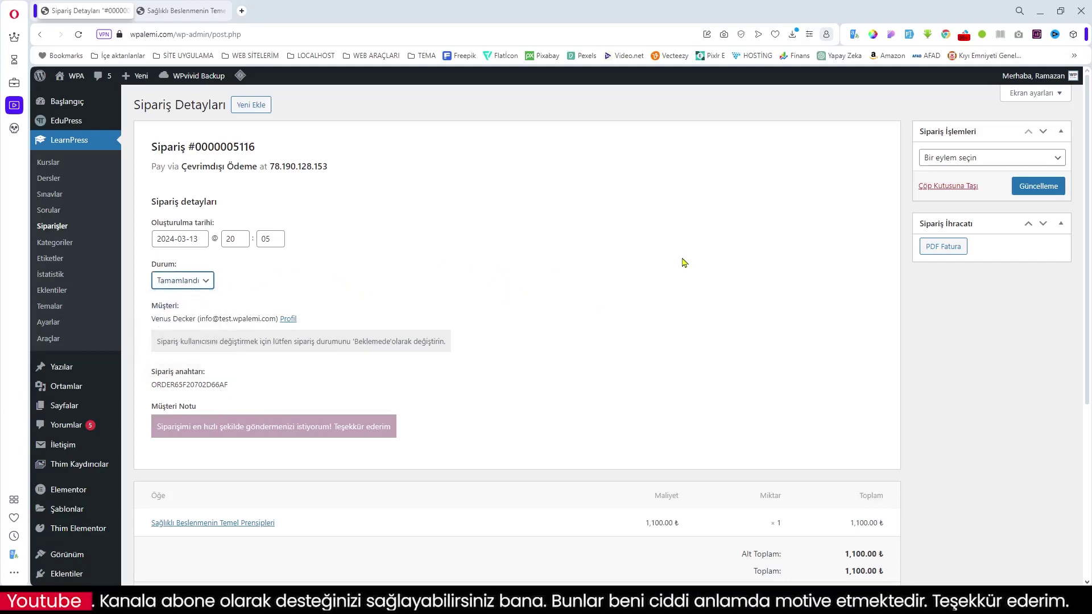
Step: Preview the order's PDF invoice, close the preview, update the order, and check its status in the orders list
left_click(948, 251)
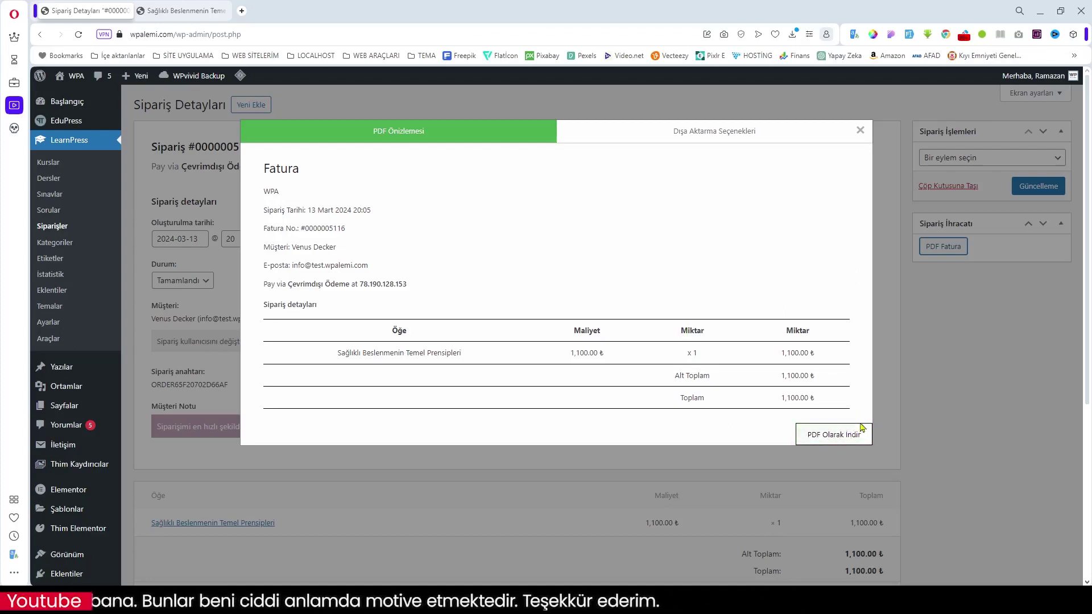
left_click(861, 130)
left_click(1039, 188)
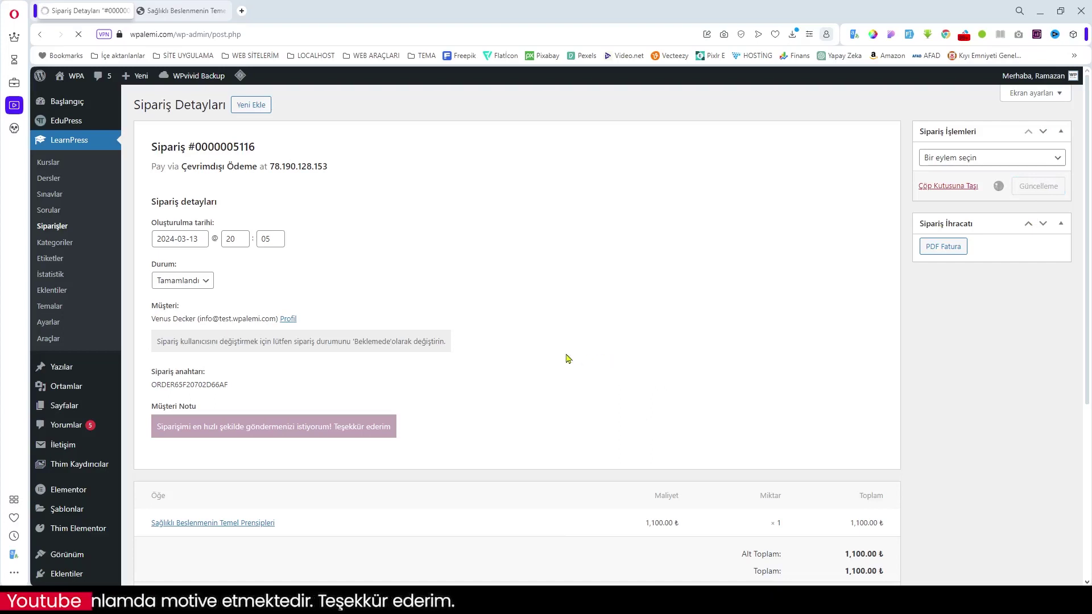
mouse_move(623, 602)
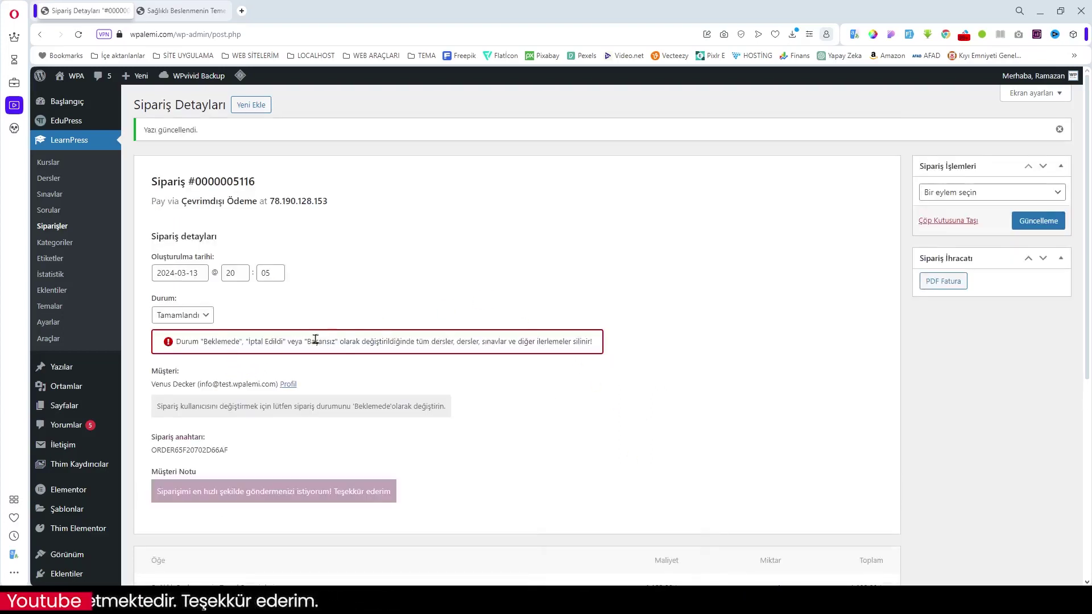
left_click(54, 227)
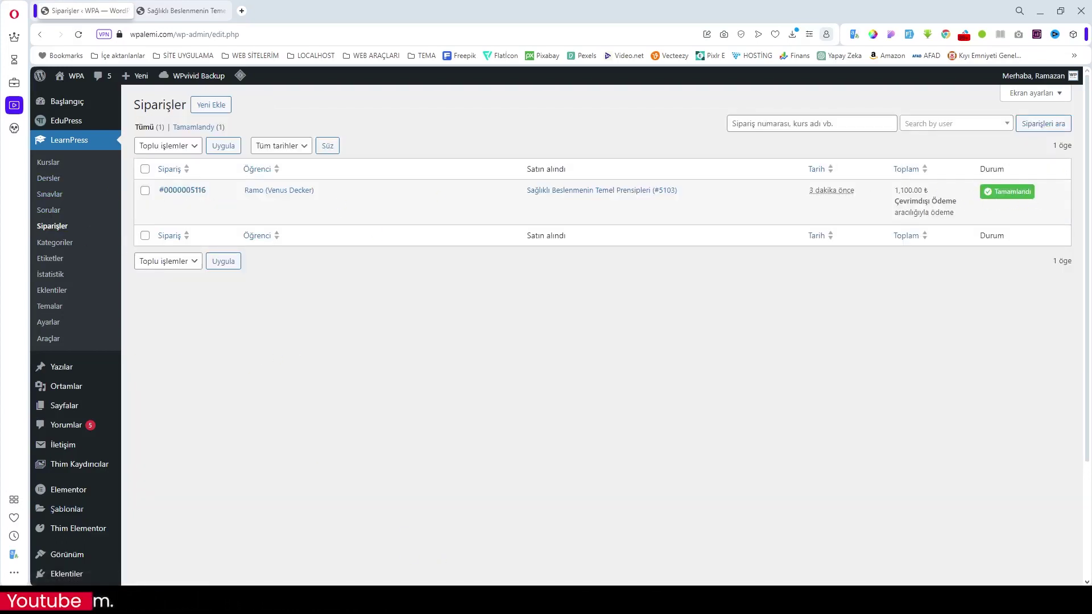
Step: In the student's browser window, recheck the enrolled courses, reload the order list, and reopen the order details to check the status
mouse_move(639, 603)
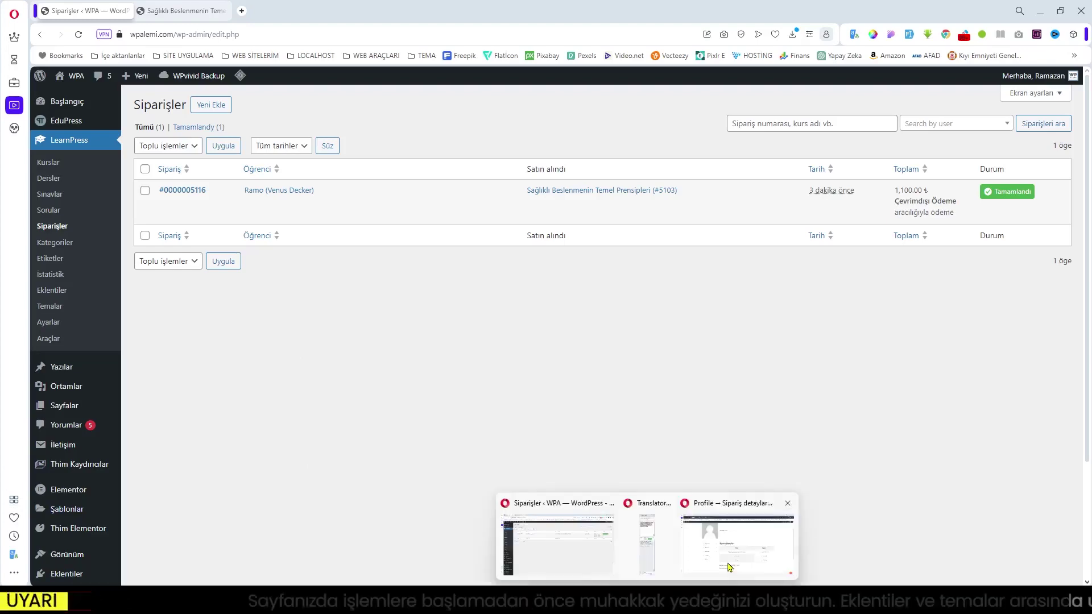
left_click(751, 520)
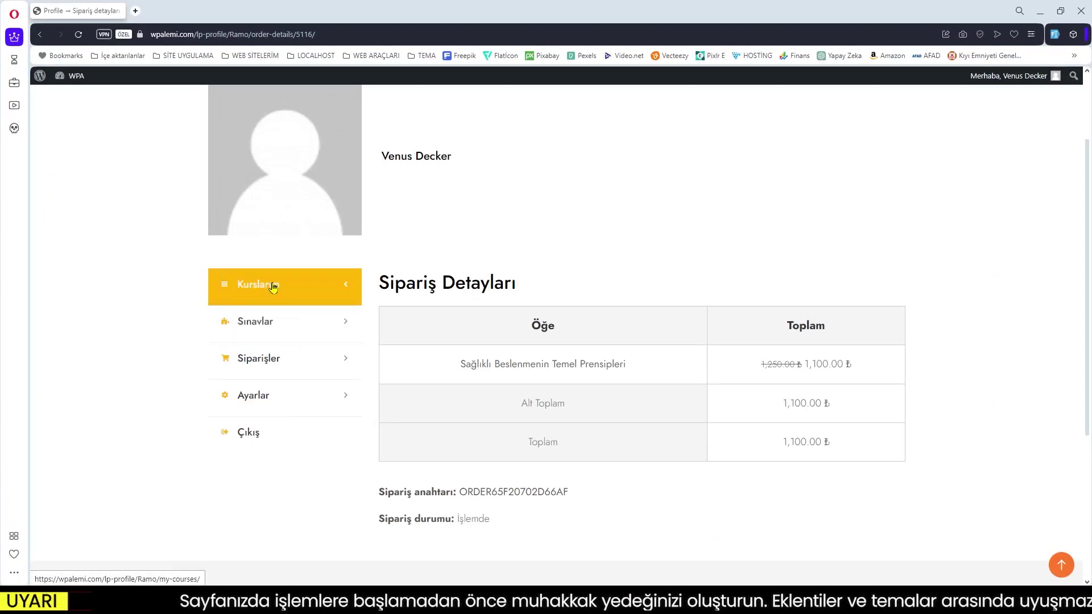
left_click(274, 286)
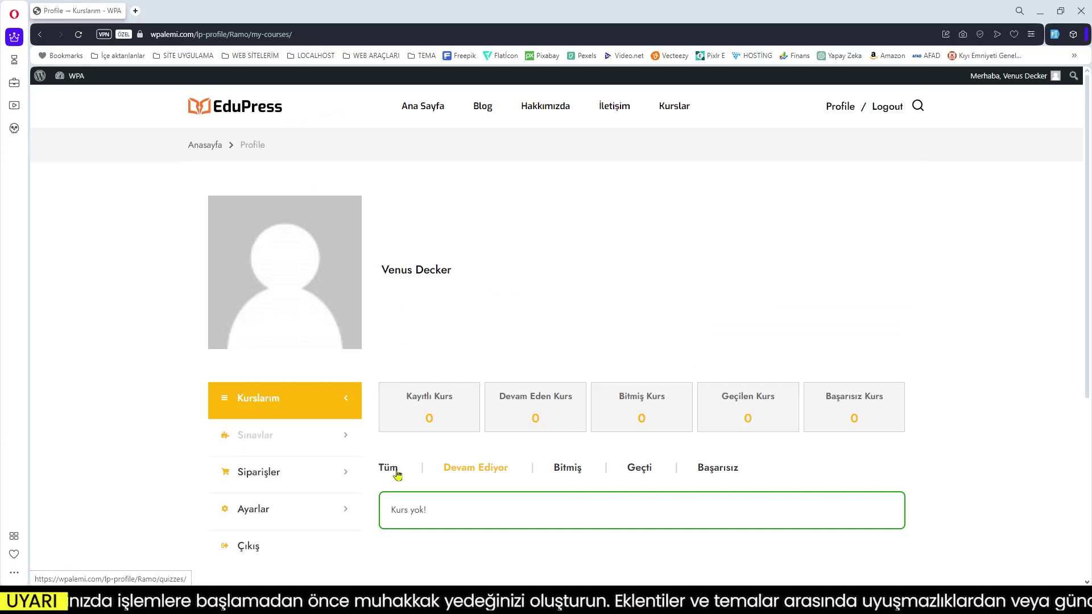
left_click(265, 472)
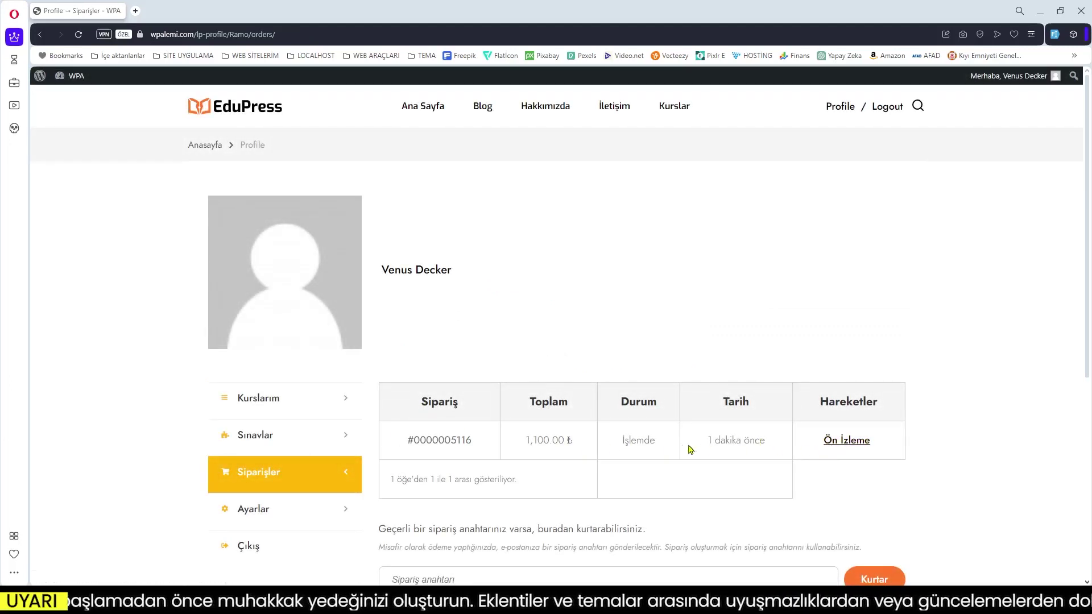
scroll(612, 455, "down", 3)
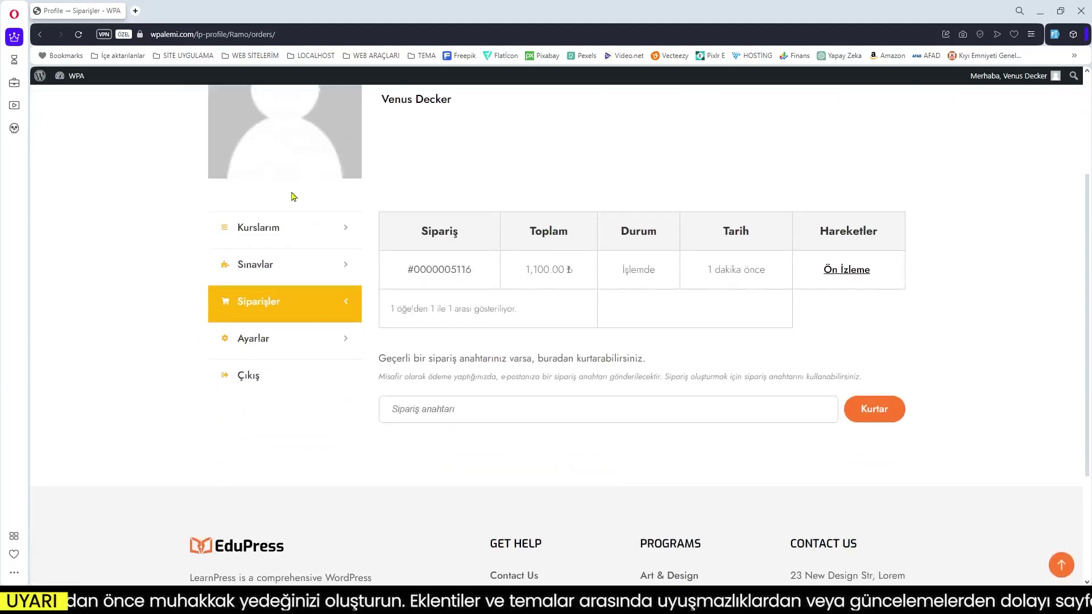
left_click(78, 34)
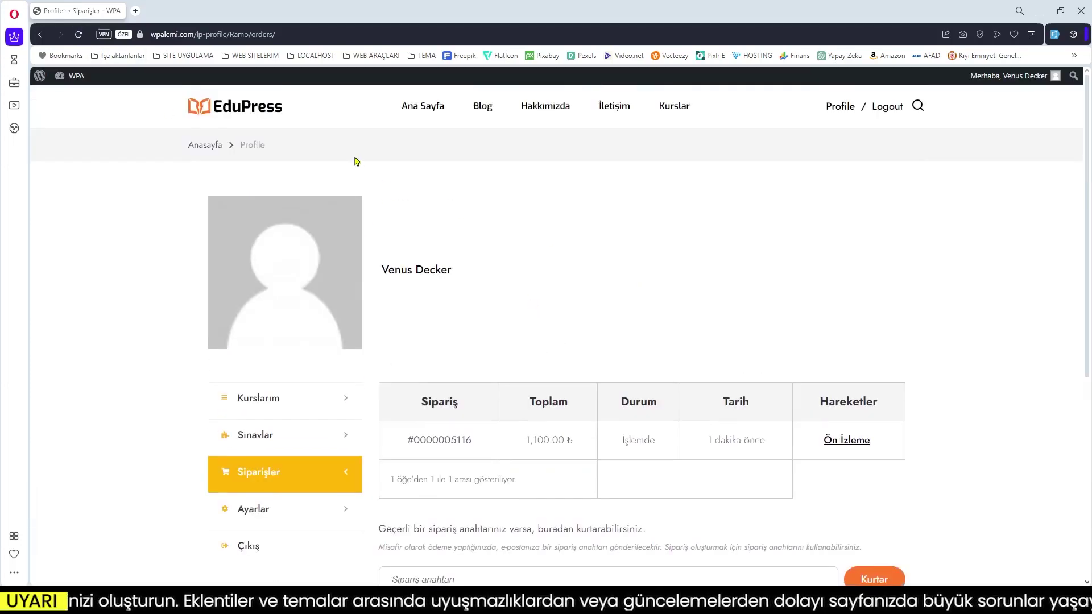
scroll(539, 405, "down", 2)
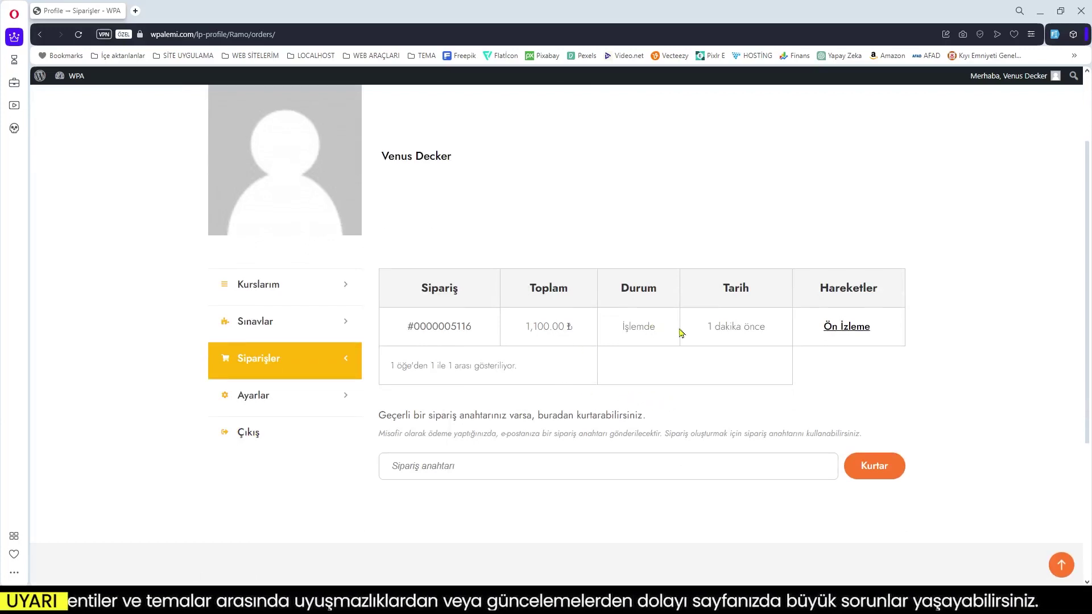
left_click(848, 326)
scroll(641, 426, "down", 2)
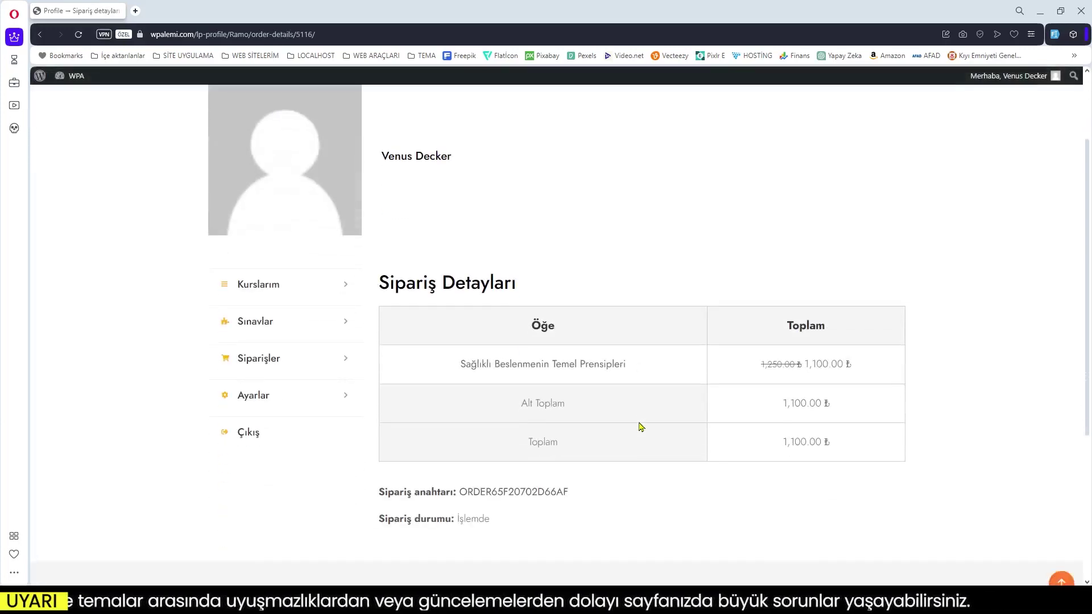
scroll(756, 333, "up", 2)
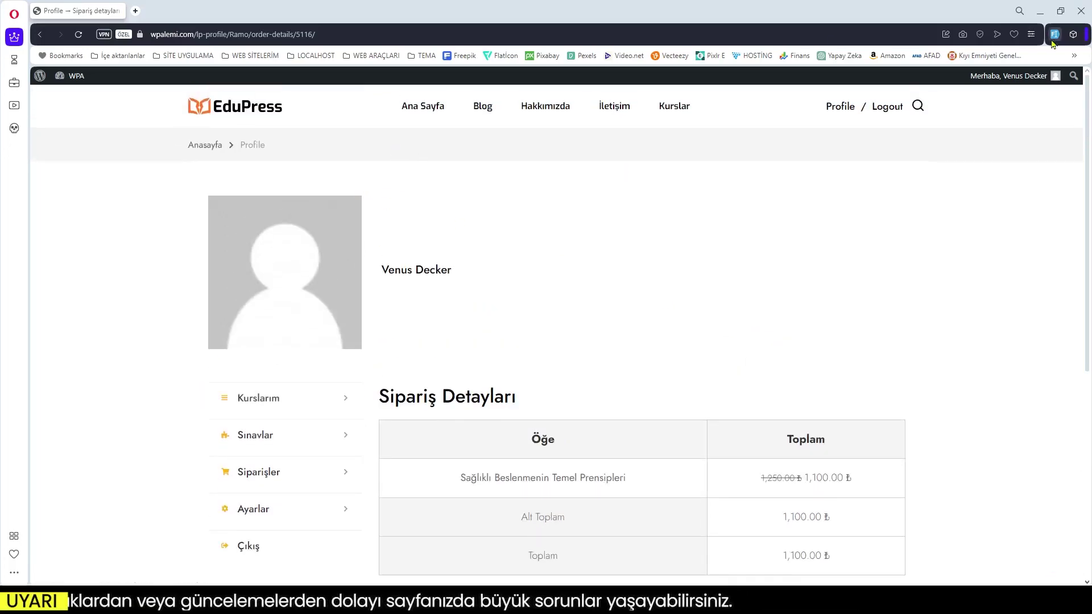
Step: Return to the WordPress admin window and clear the site's entire cache
left_click(1040, 11)
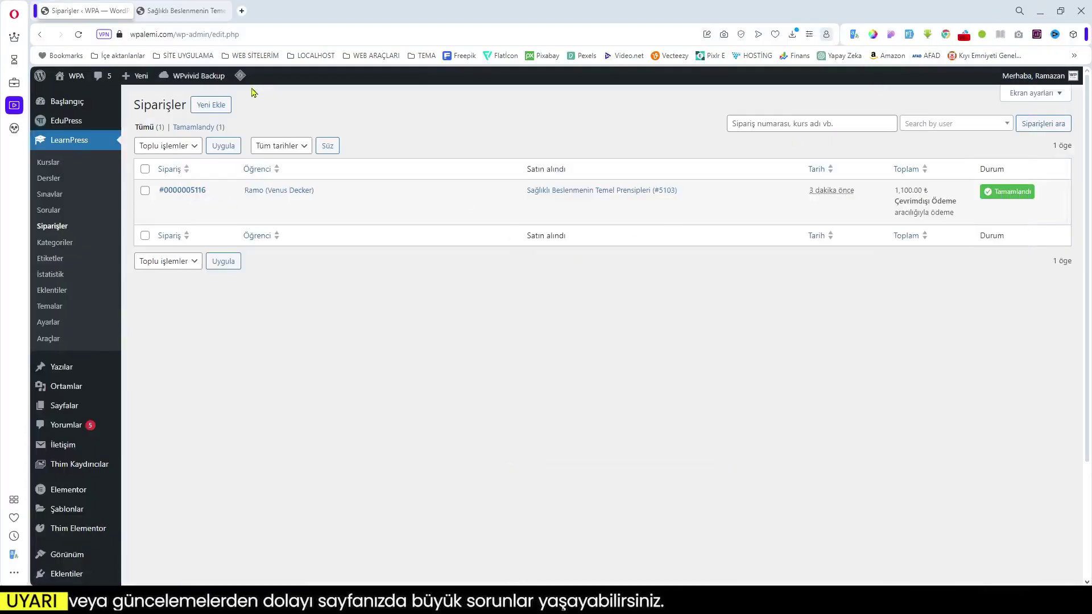
mouse_move(241, 79)
left_click(307, 145)
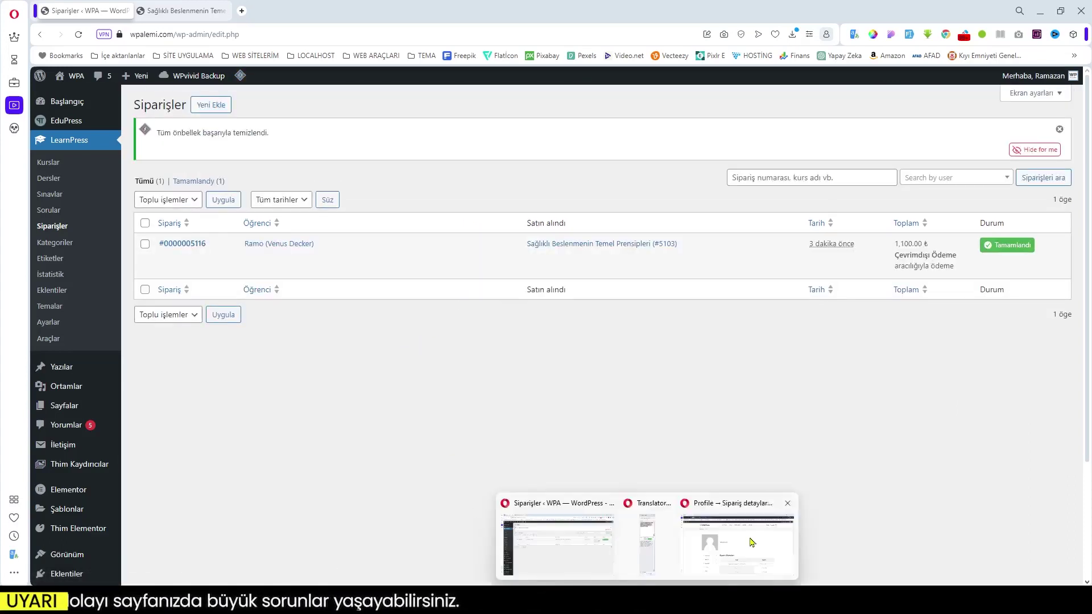
Step: Reload the student's order details page and check the order status under the order key
left_click(754, 540)
left_click(79, 34)
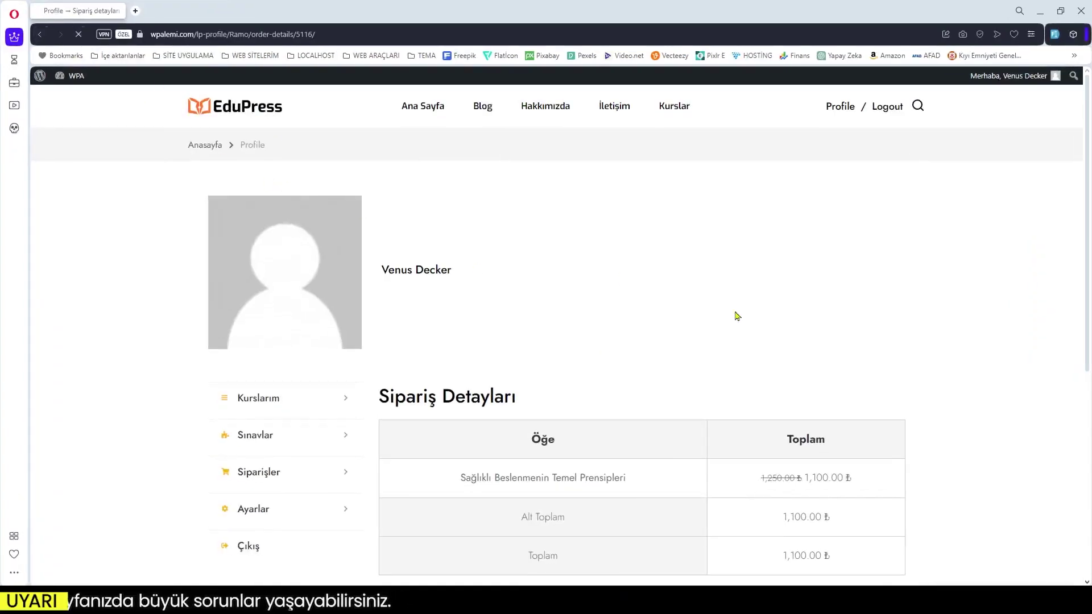
scroll(761, 330, "down", 4)
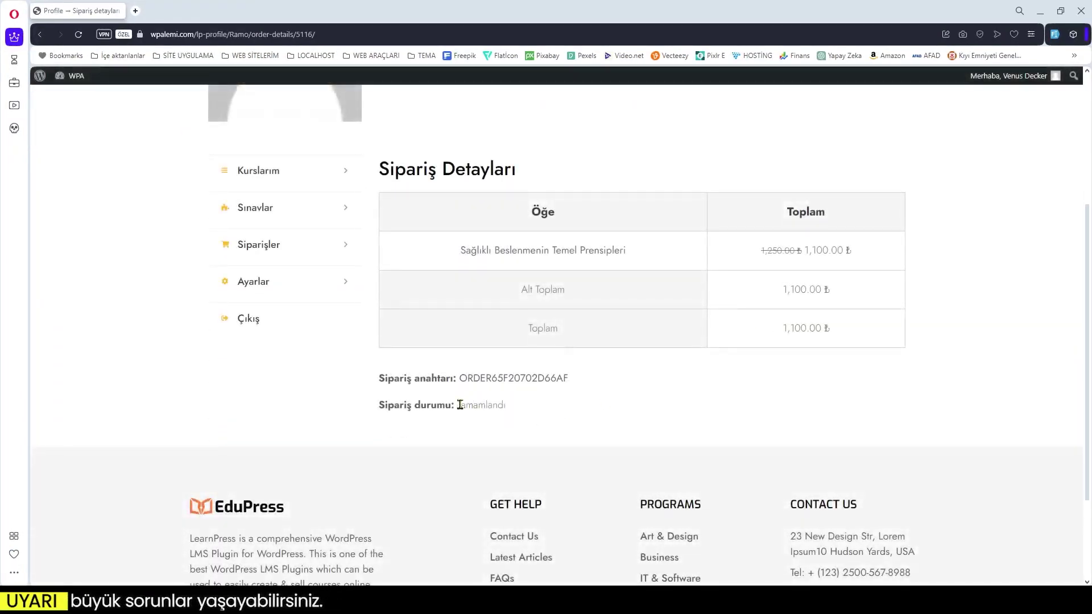
left_click_drag(507, 405, 459, 409)
left_click(459, 408)
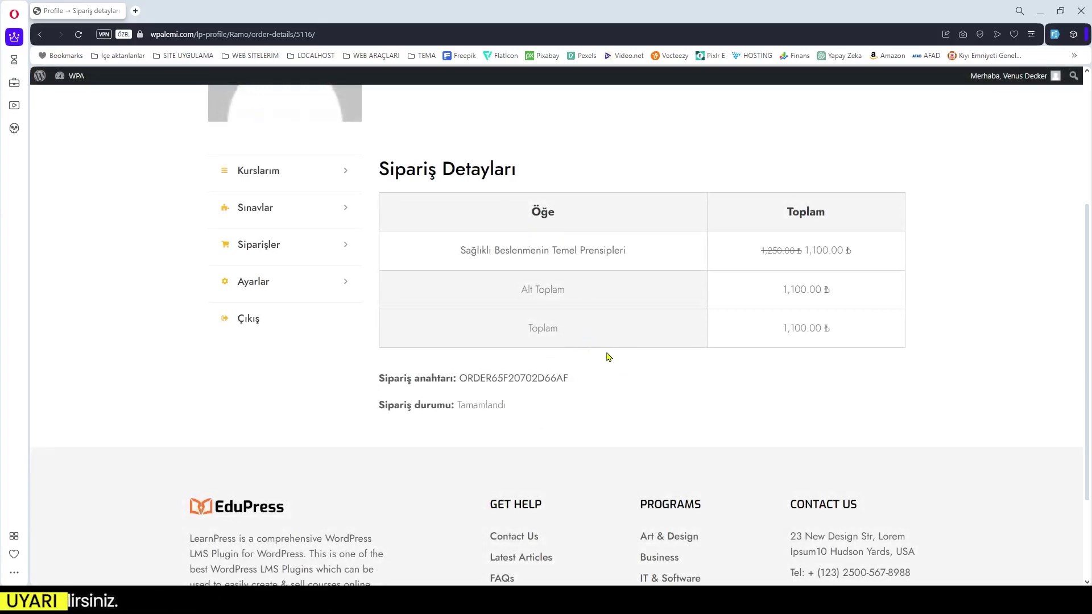
scroll(256, 364, "up", 3)
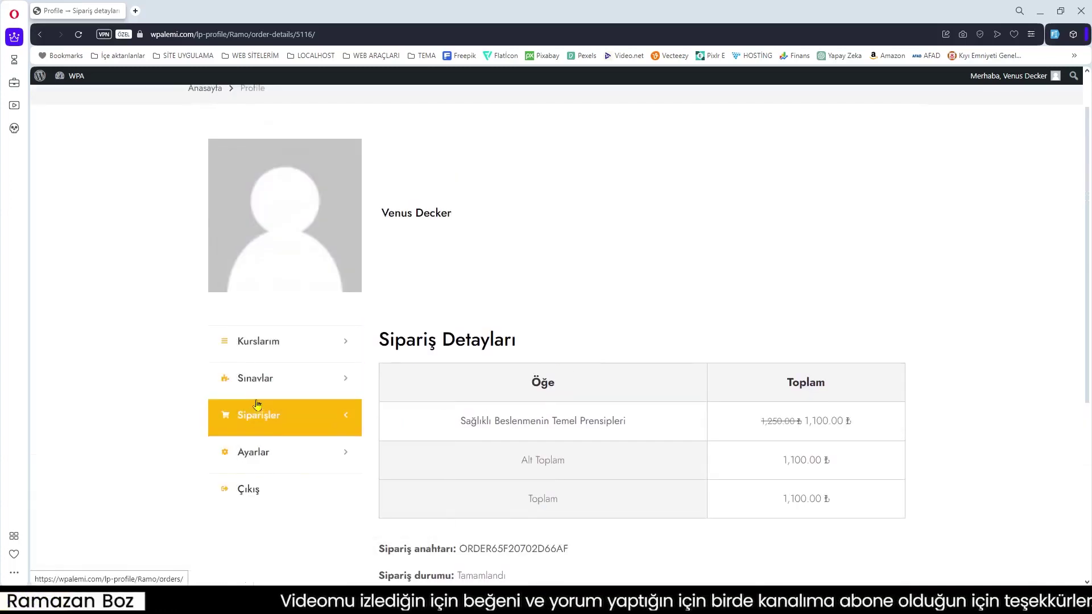
Step: Review the student's enrolled courses and open the Sağlıklı Beslenmenin Temel Prensipleri course page
left_click(277, 349)
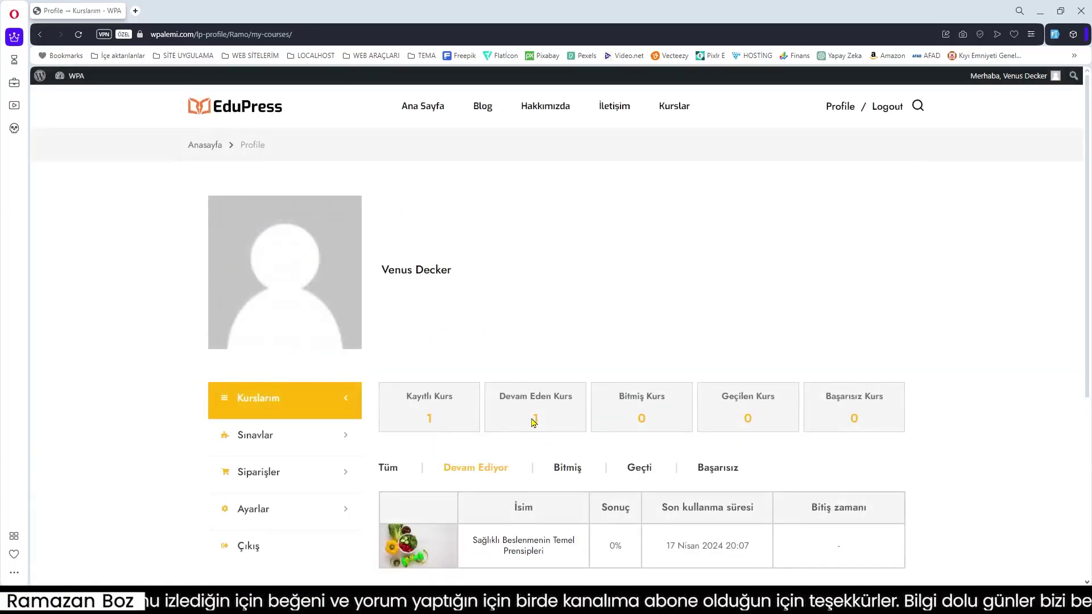
scroll(645, 436, "down", 2)
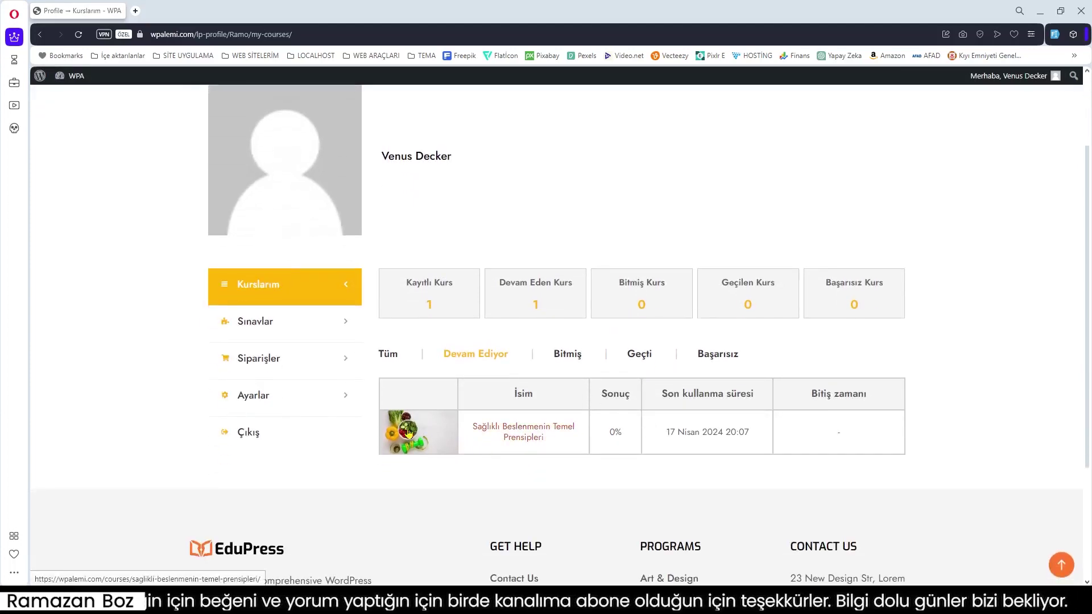
left_click(553, 434)
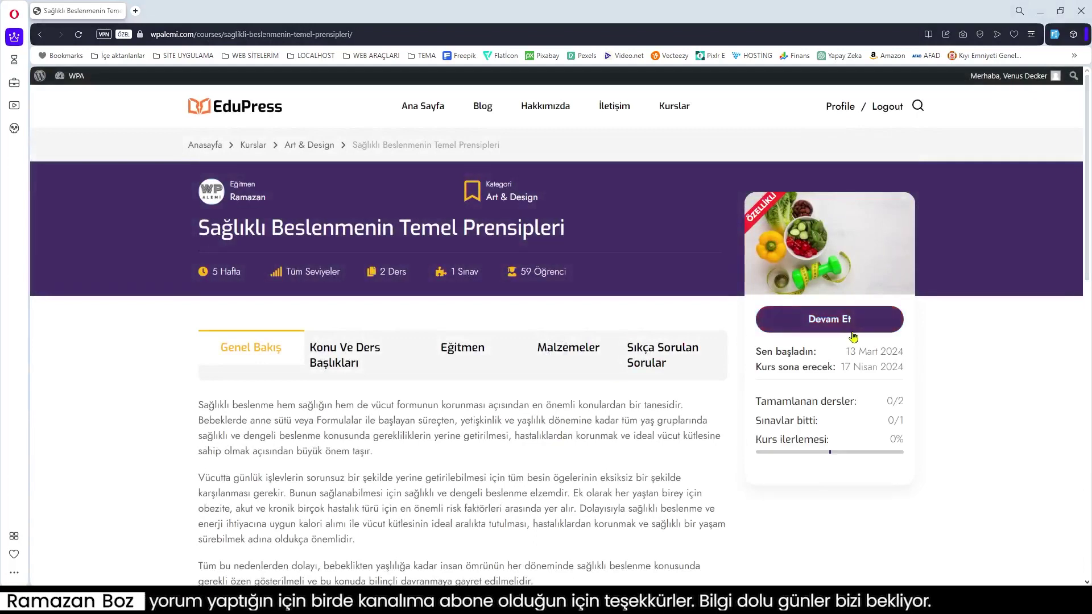
scroll(639, 385, "down", 2)
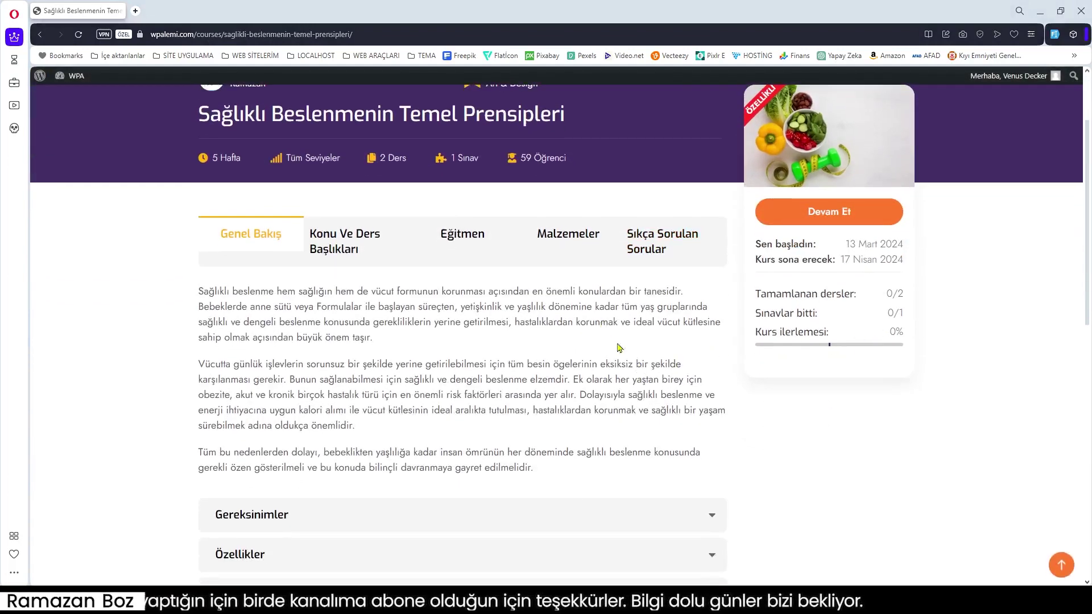
Step: Continue the course as the student and mark the lesson "Dengeli Beslenme Nedir?" as completed, confirming the completion
left_click(840, 224)
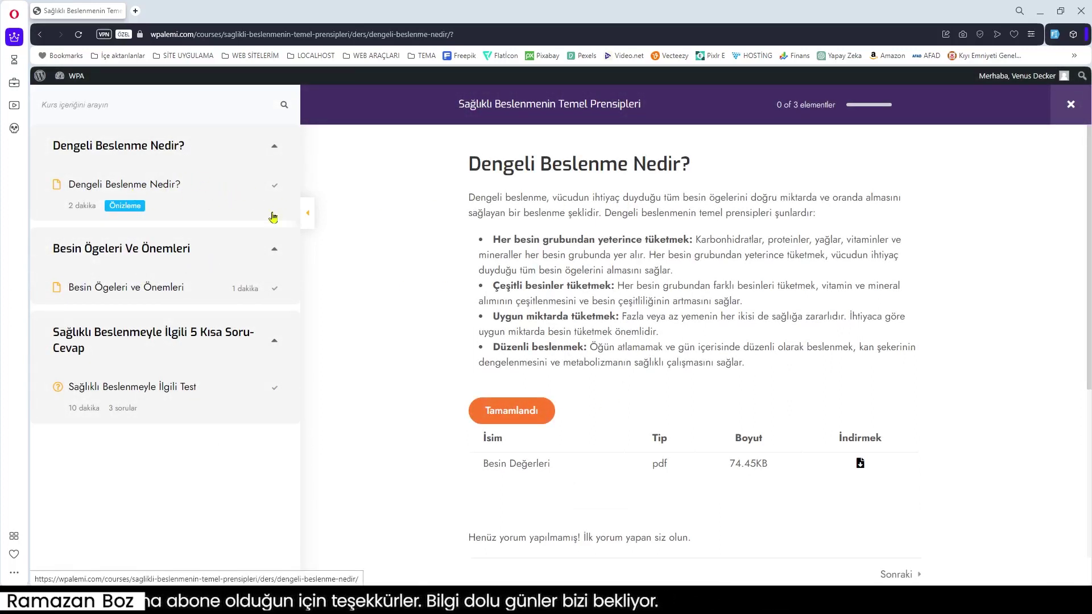
left_click(530, 409)
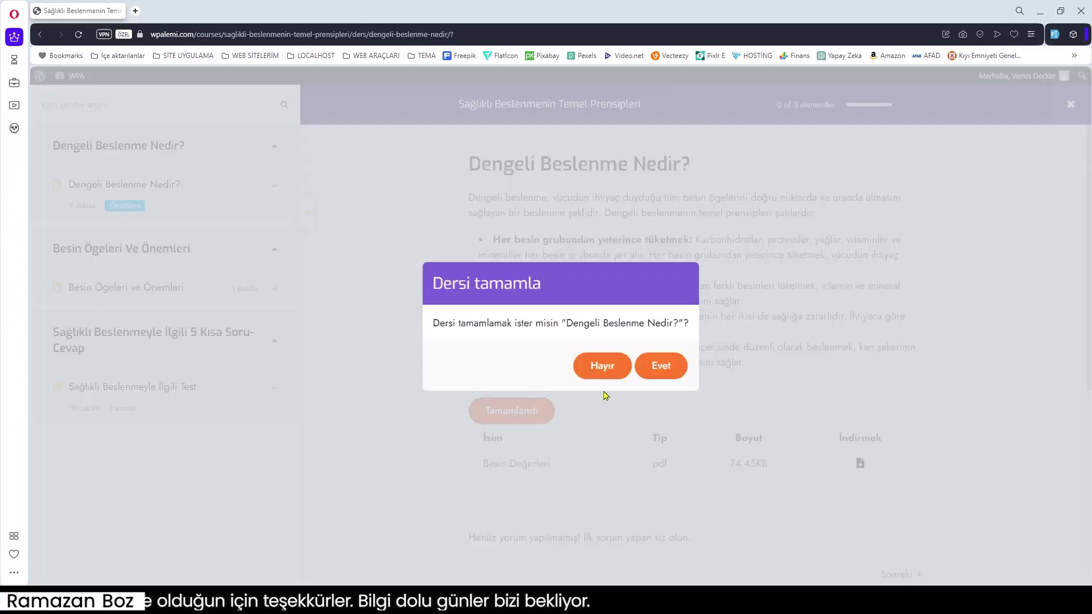
left_click(658, 366)
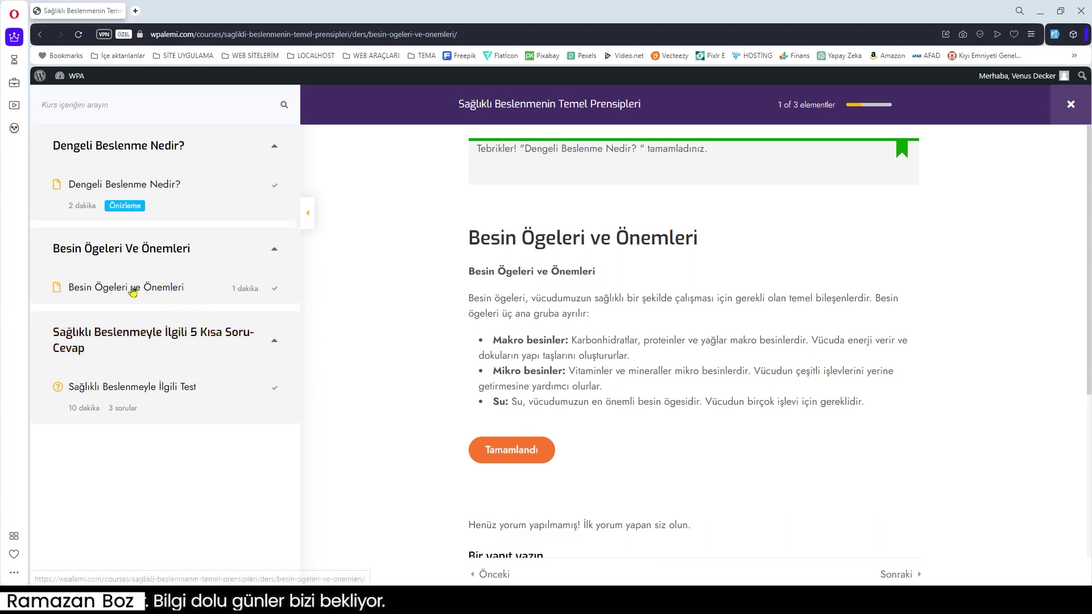
Step: Mark the lesson "Besin Ögeleri ve Önemleri" as completed, confirm it, and start the quiz "Sağlıklı Beslenmeyle İlgili Test"
left_click(526, 458)
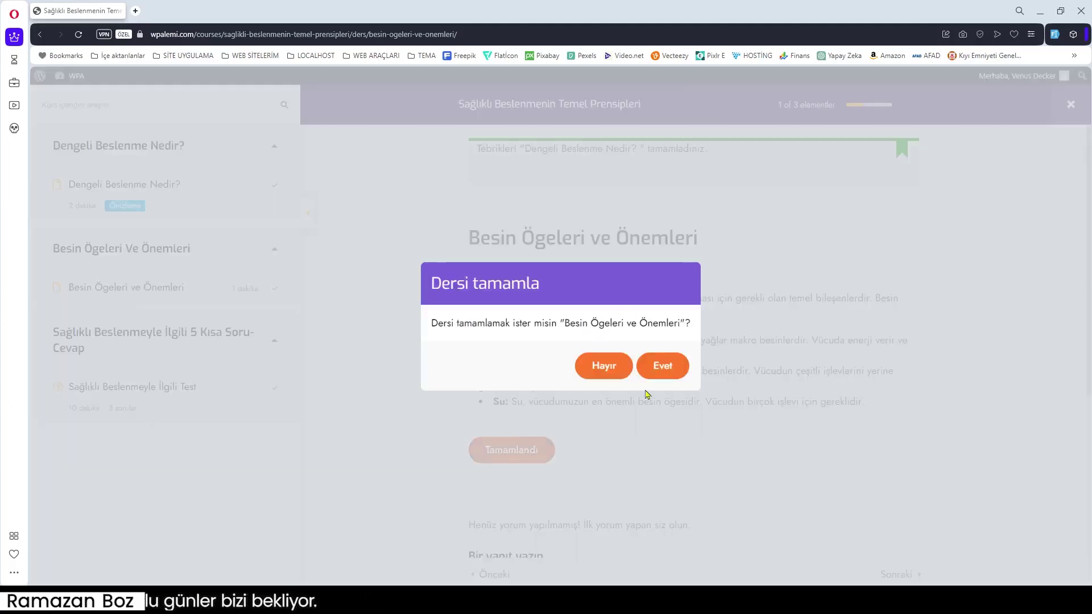
left_click(677, 371)
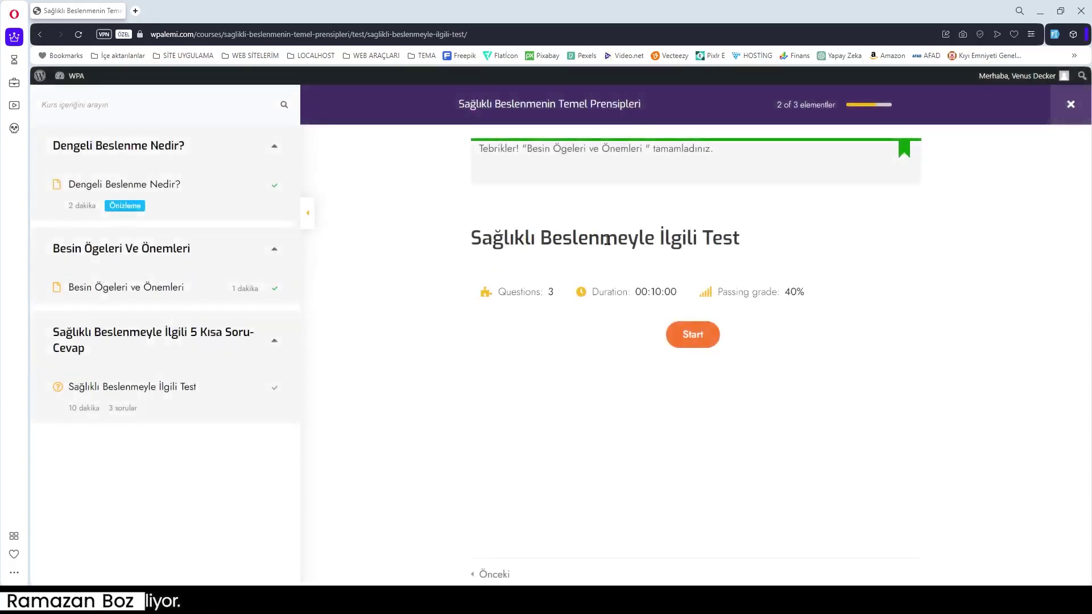
left_click(718, 342)
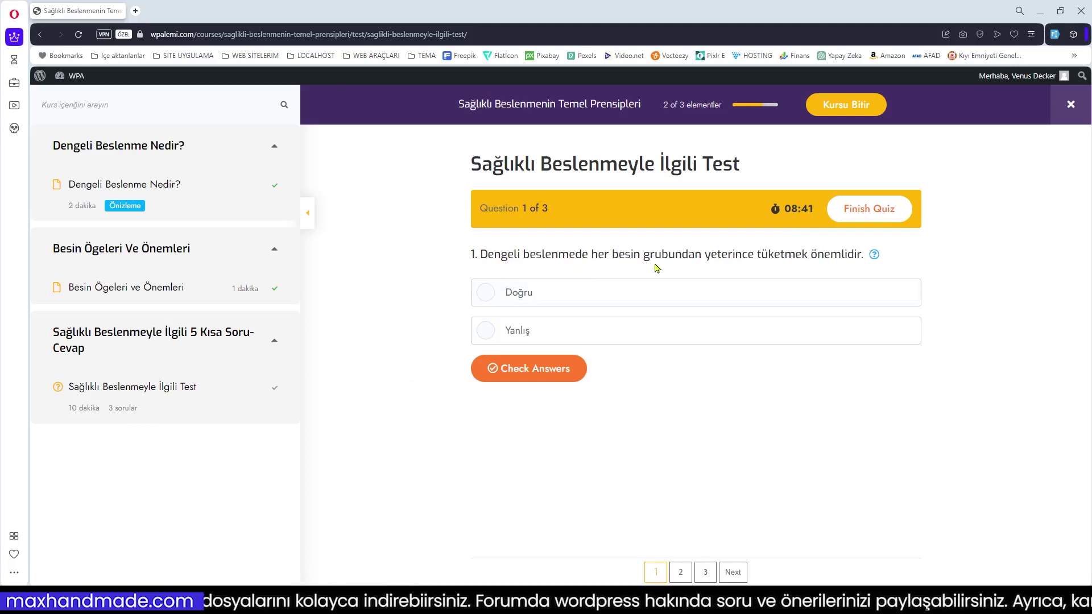
Step: Answer quiz question 1 with "Doğru" and fill the blank in question 2 with "kan", checking each answer
left_click(518, 294)
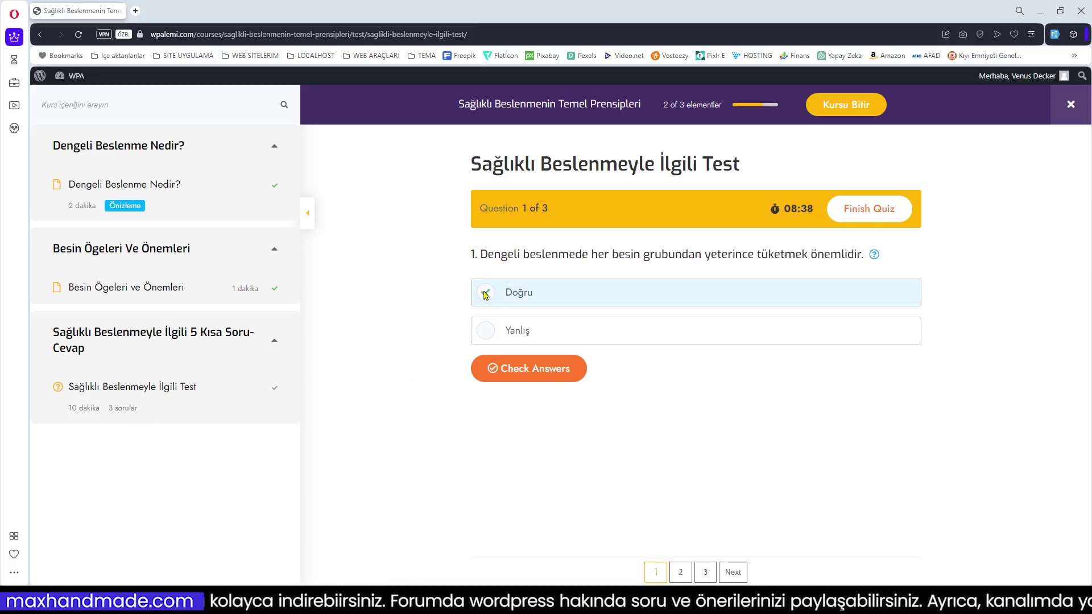
left_click(534, 376)
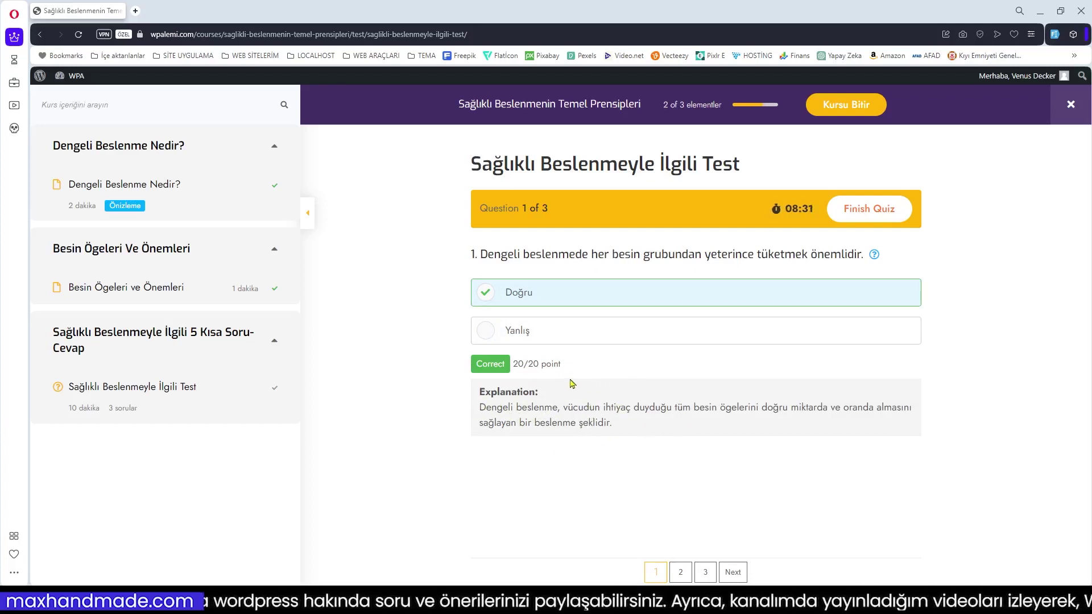
left_click(681, 573)
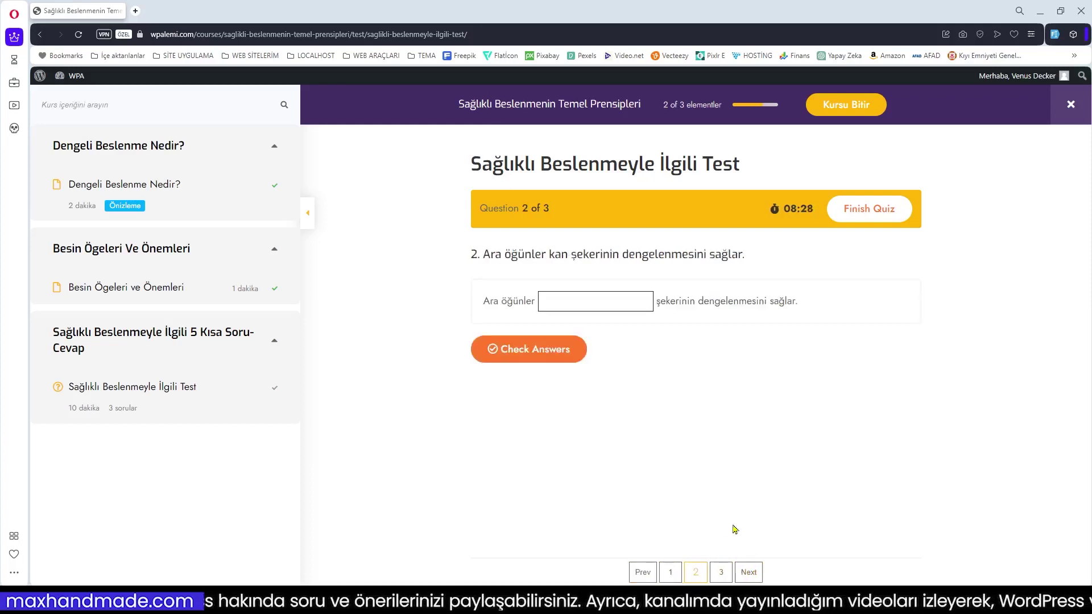
left_click(581, 305)
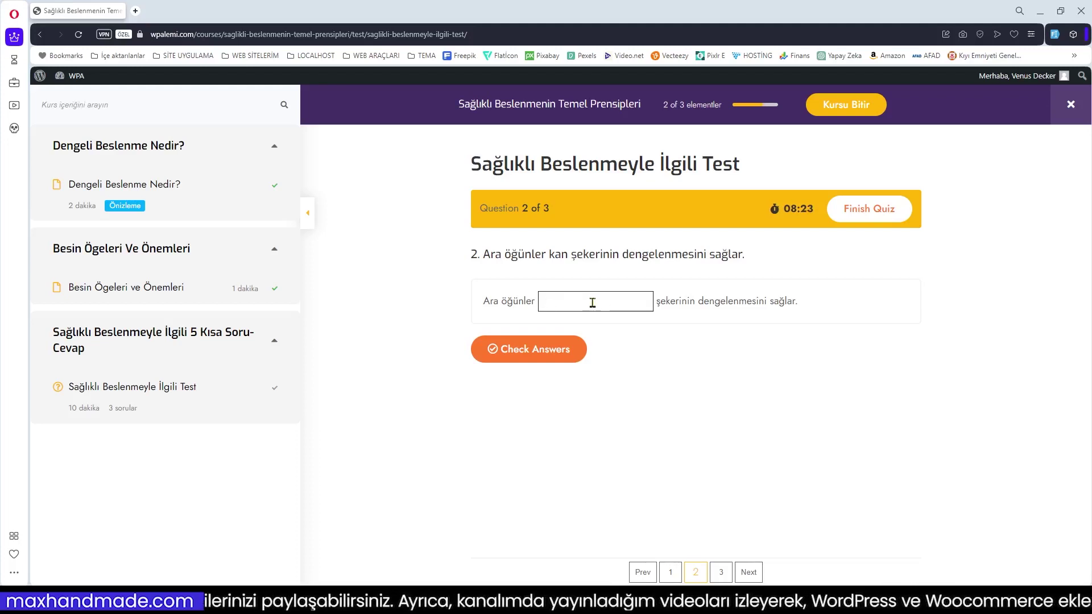
type("kan")
left_click(548, 355)
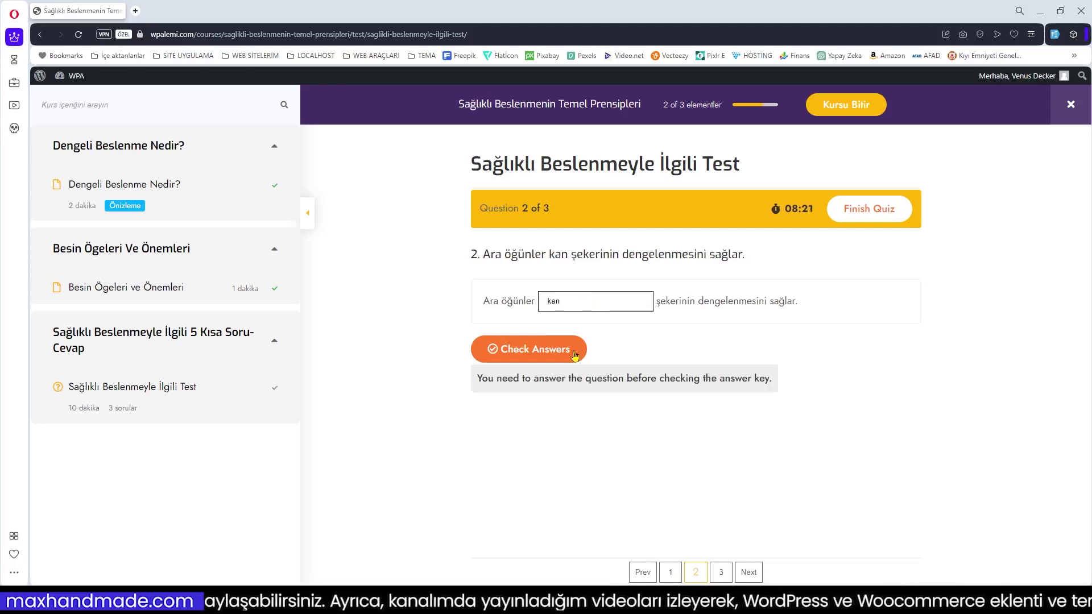
left_click(549, 355)
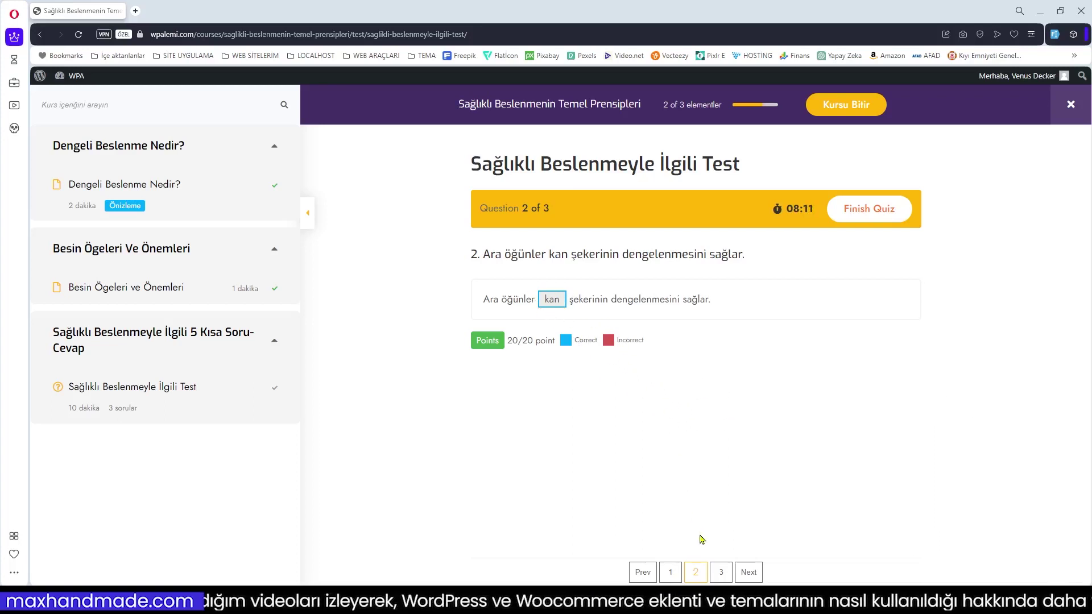
left_click_drag(651, 340, 574, 340)
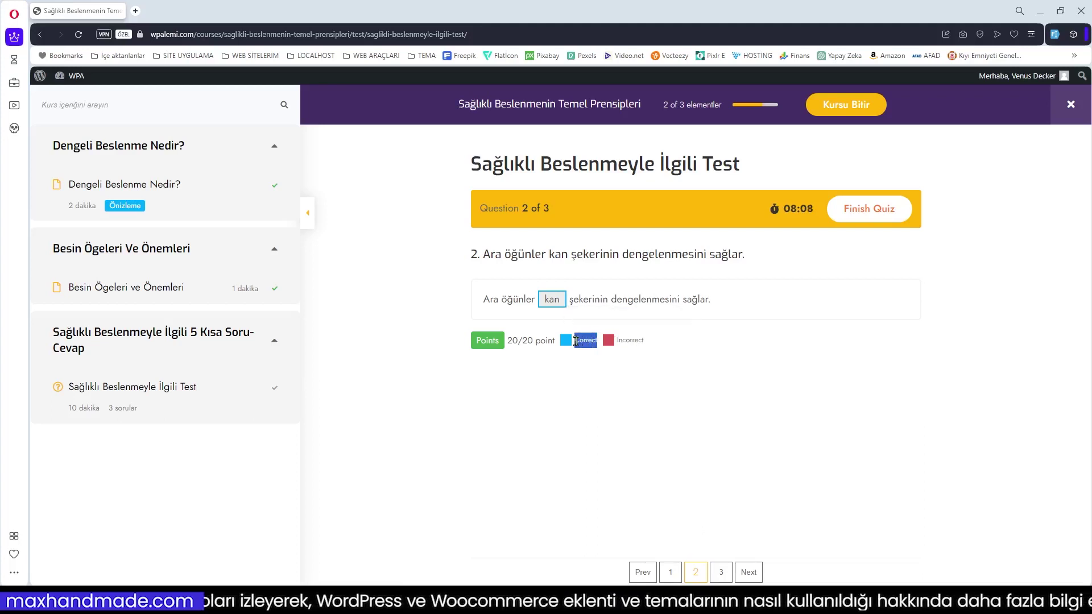
Step: Answer quiz question 3 with "Evet", check it, and finish the quiz to review its result summary
left_click(721, 574)
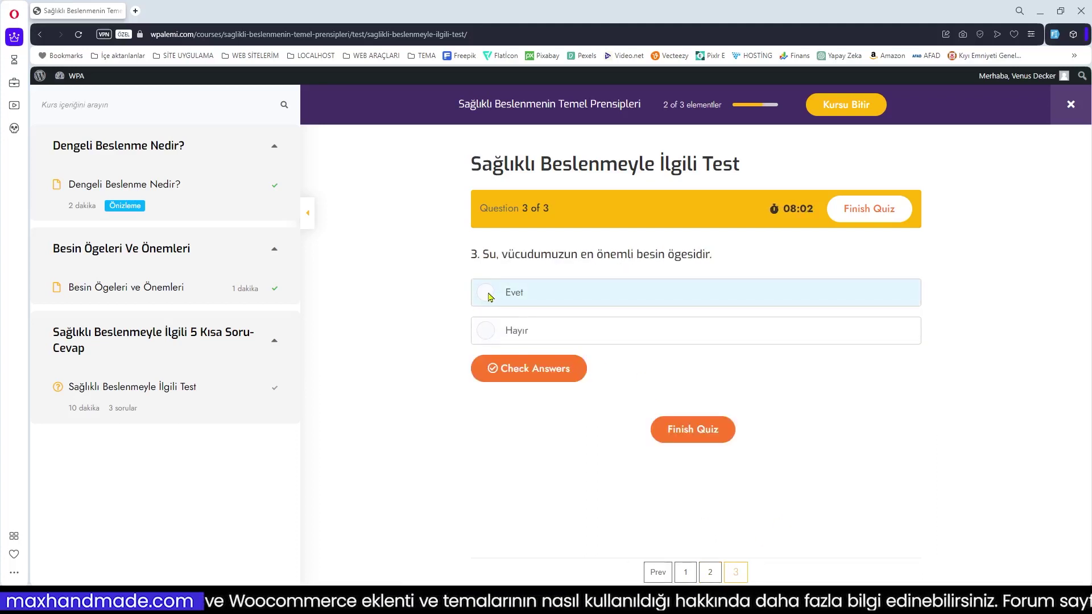
left_click(538, 373)
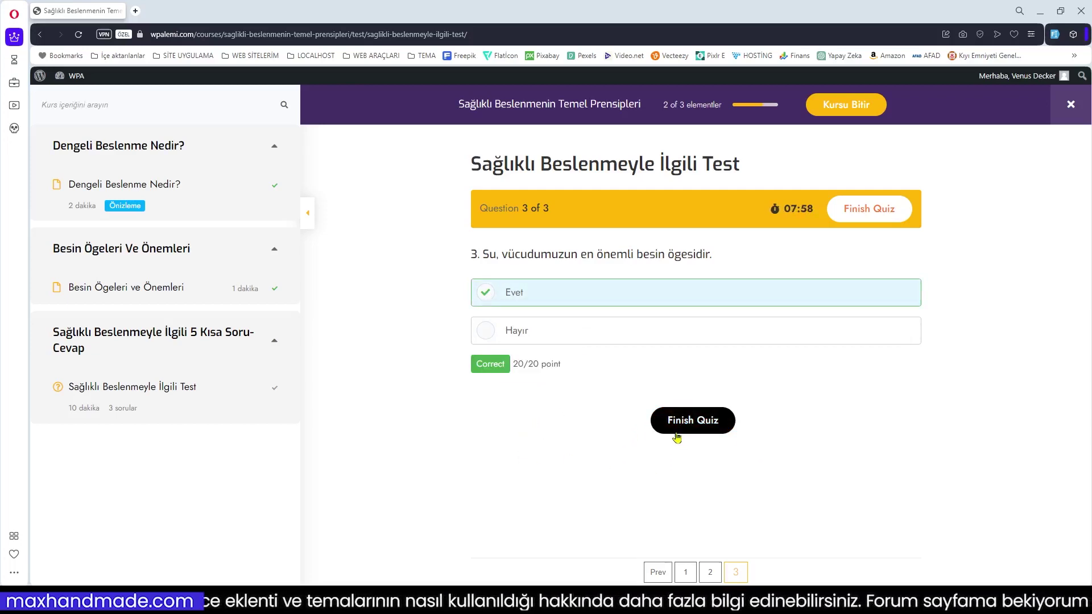
left_click(690, 422)
left_click(604, 343)
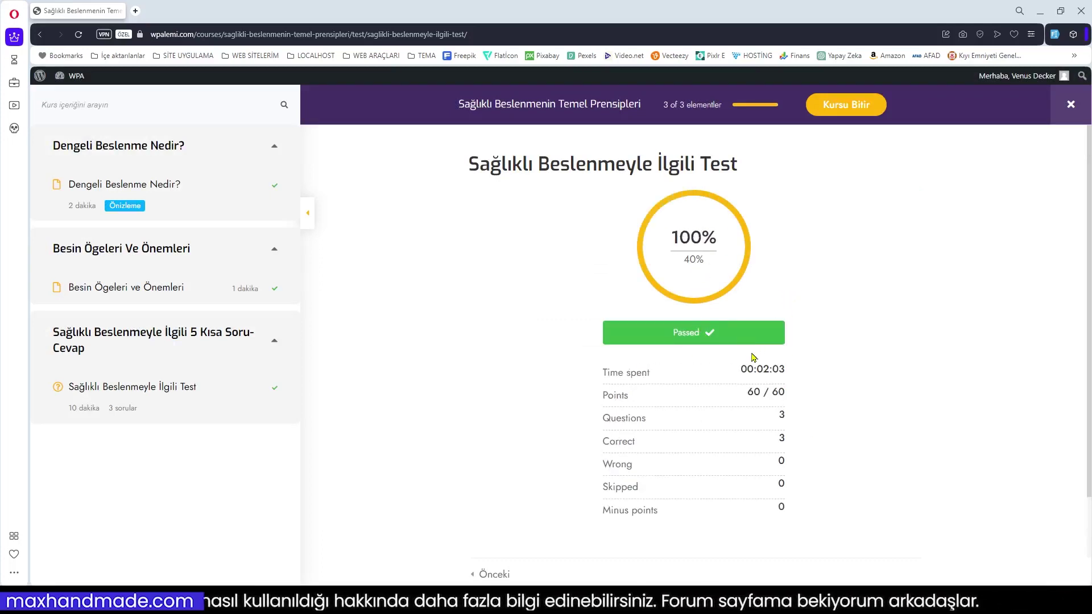
scroll(768, 407, "down", 1)
scroll(763, 410, "up", 1)
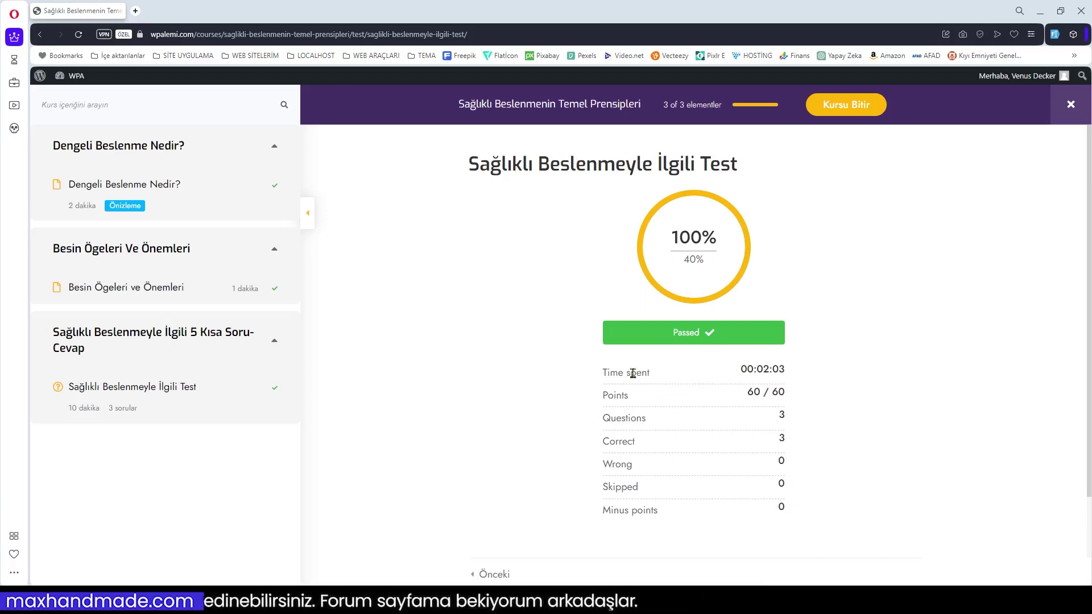
scroll(686, 503, "down", 1)
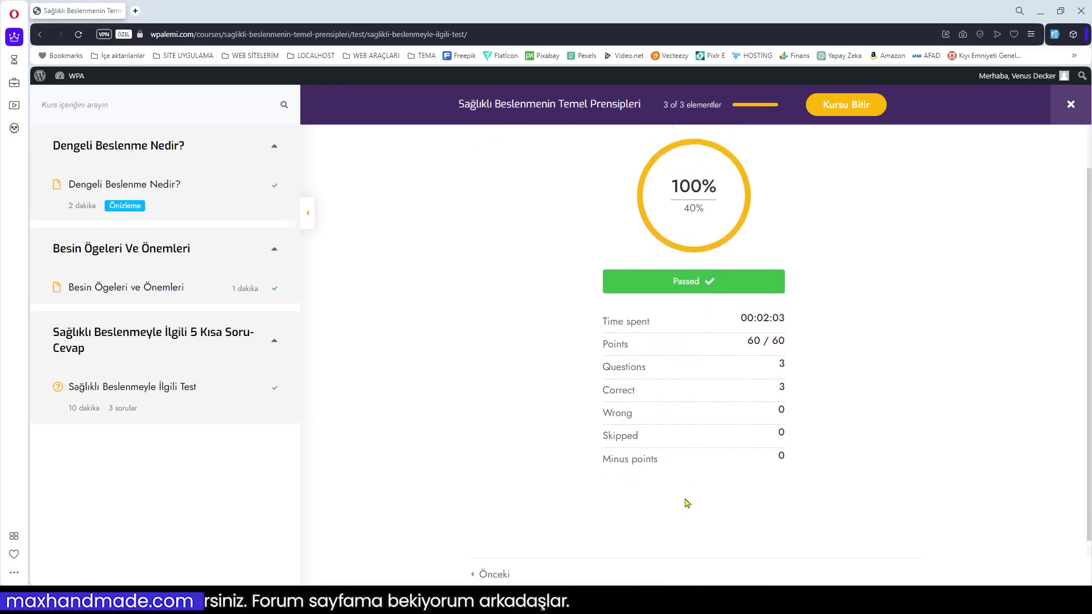
scroll(687, 502, "up", 1)
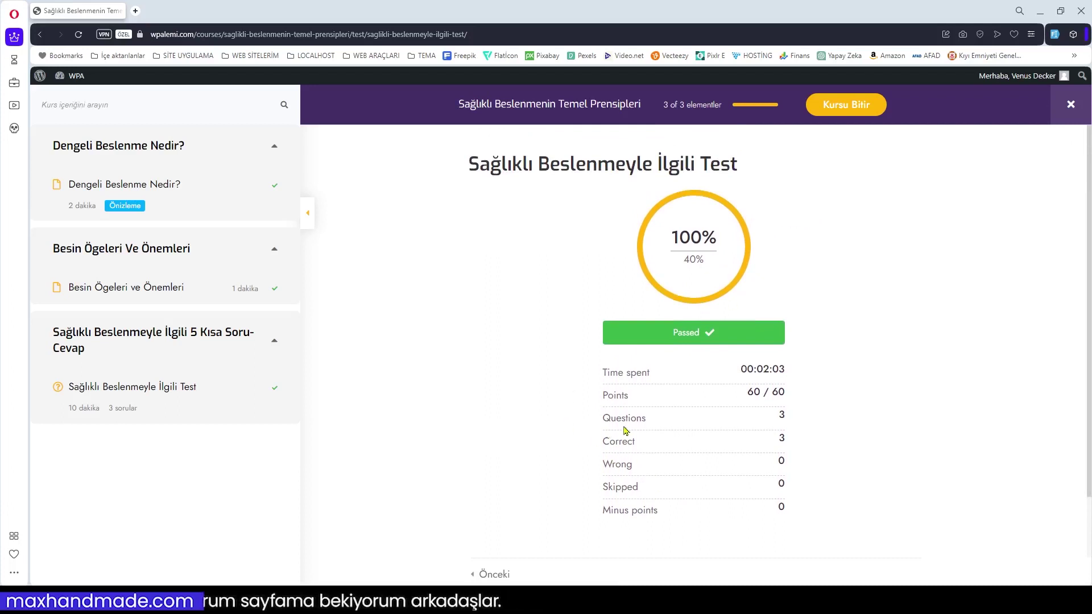
Step: Switch to Thunderbird, review the order completion and course enrolment emails, and load the enrolment email's blocked remote content
mouse_move(623, 603)
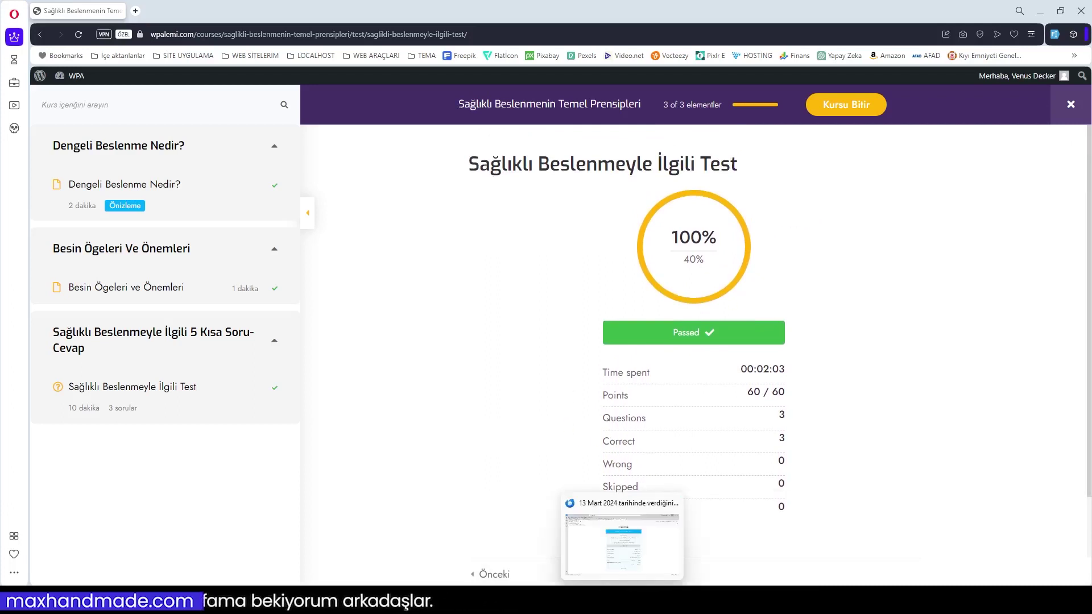
left_click(623, 543)
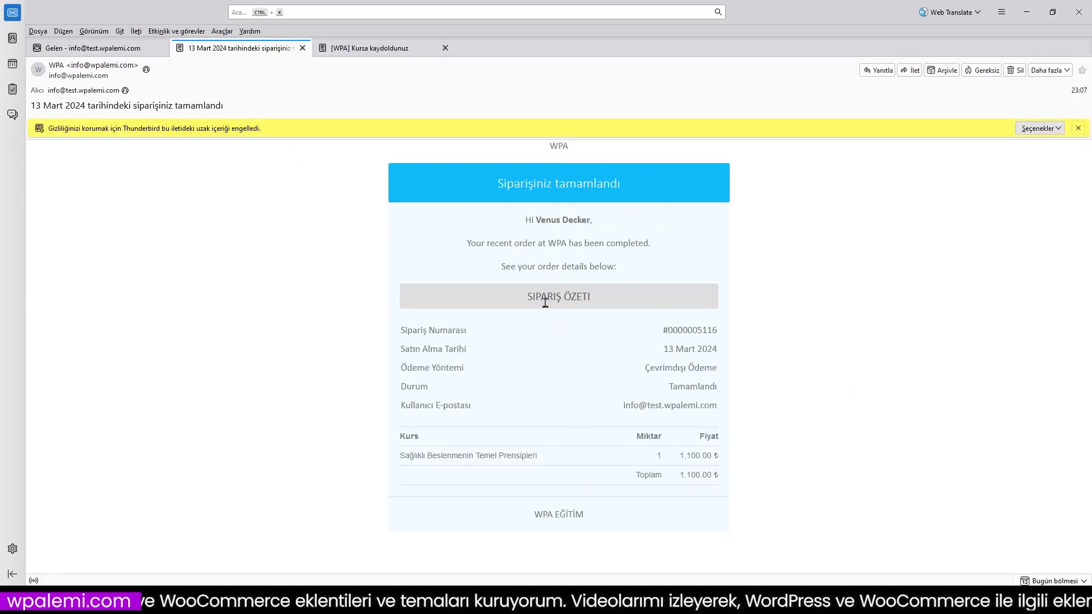
left_click(373, 49)
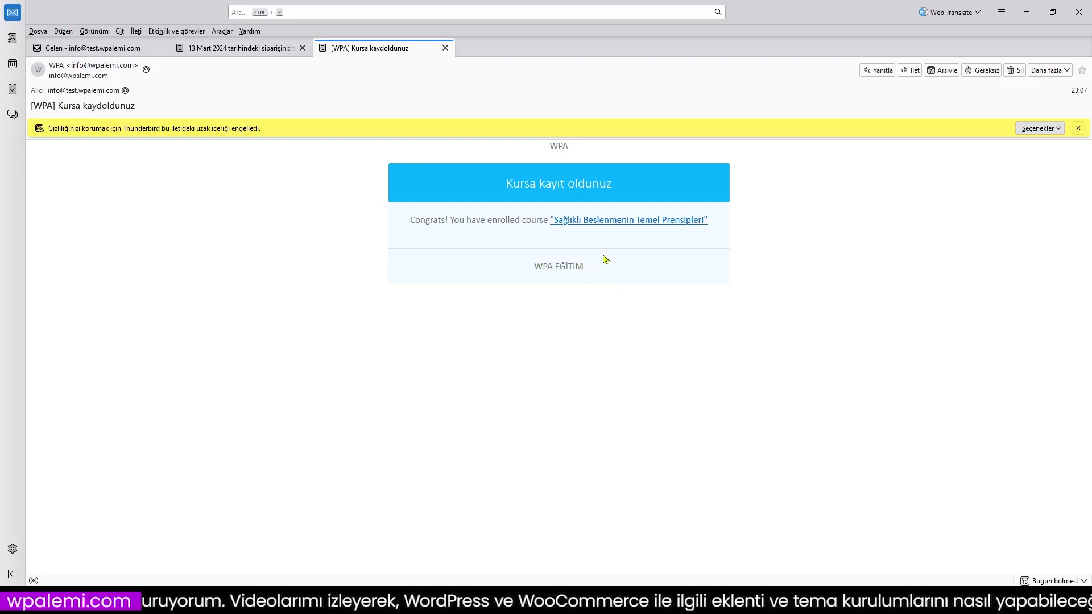
left_click(1051, 130)
left_click(972, 147)
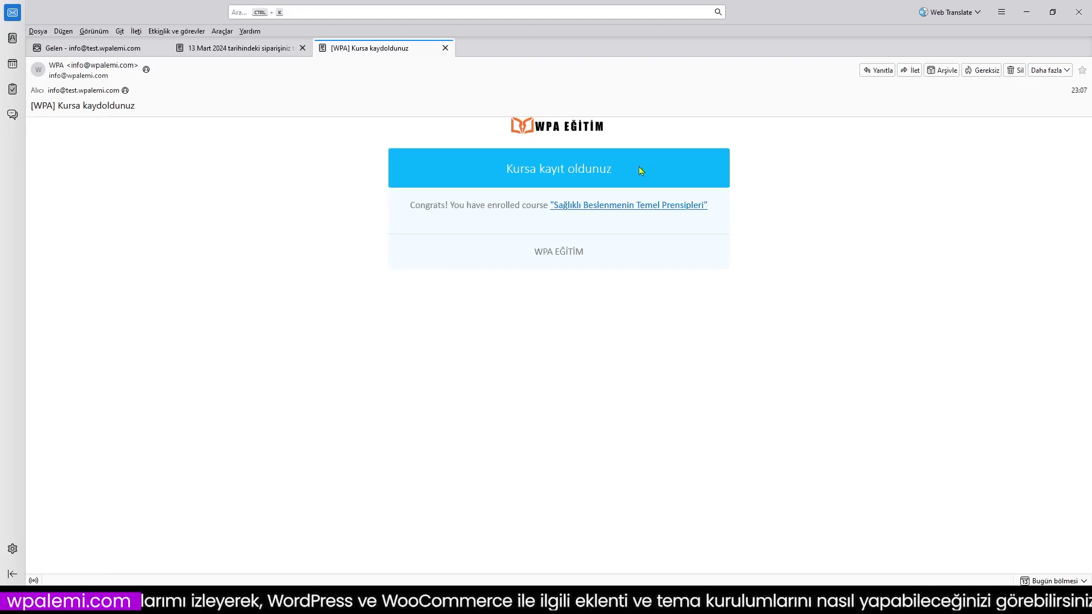
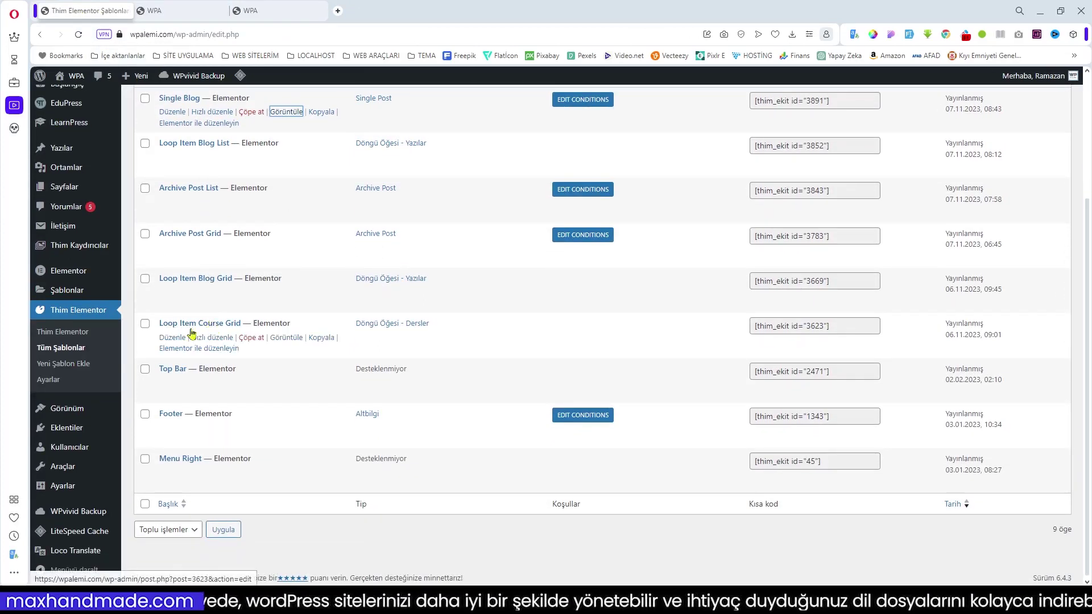
Step: View the Loop Item Course Grid template's front-end page in a separate tab and close it after examining the course card
left_click(286, 337, "ctrl")
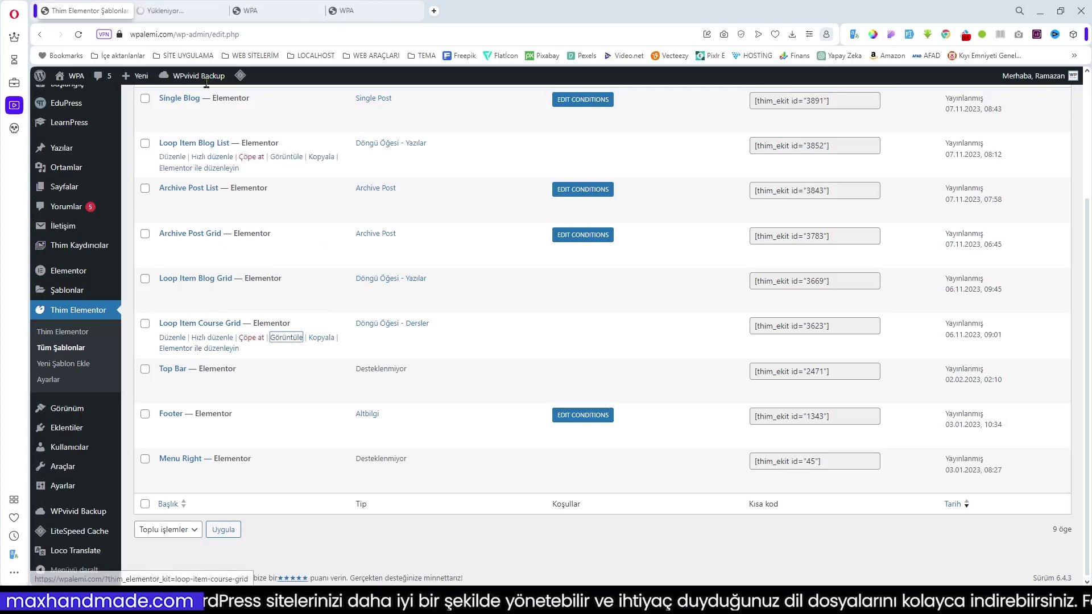
left_click(188, 10)
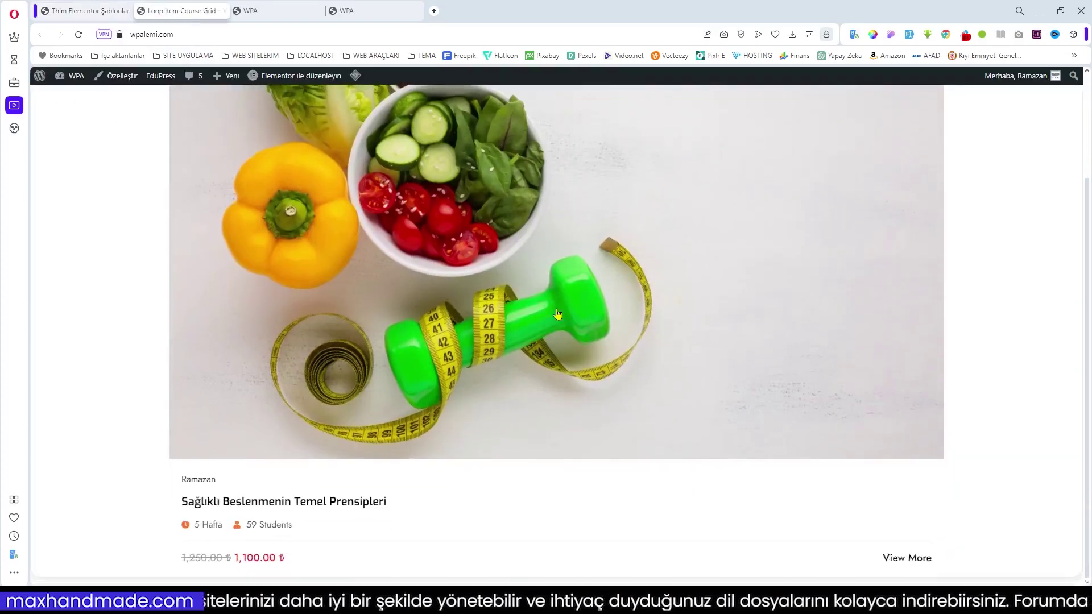
scroll(557, 314, "up", 3)
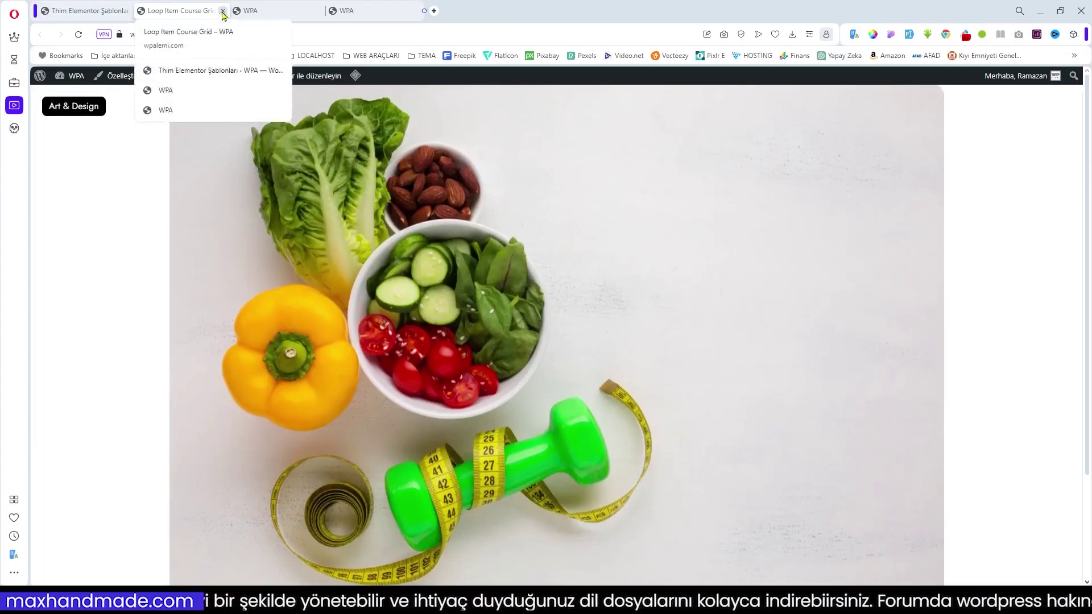
left_click(222, 11)
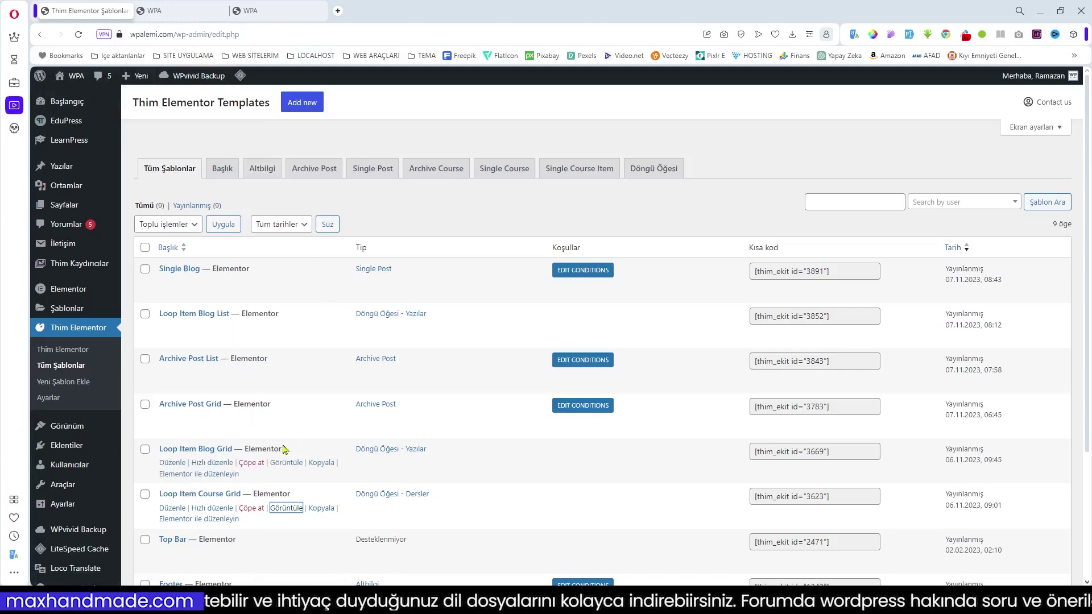
Step: Open the Loop Item Course Grid template for editing in Elementor
scroll(284, 448, "down", 2)
left_click(172, 394)
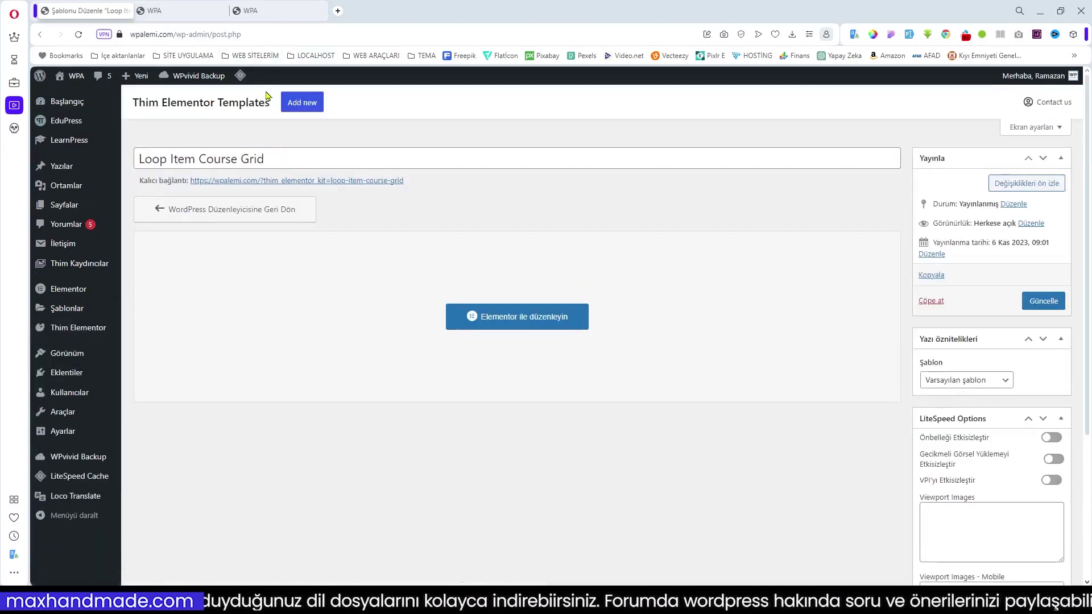
left_click(524, 316)
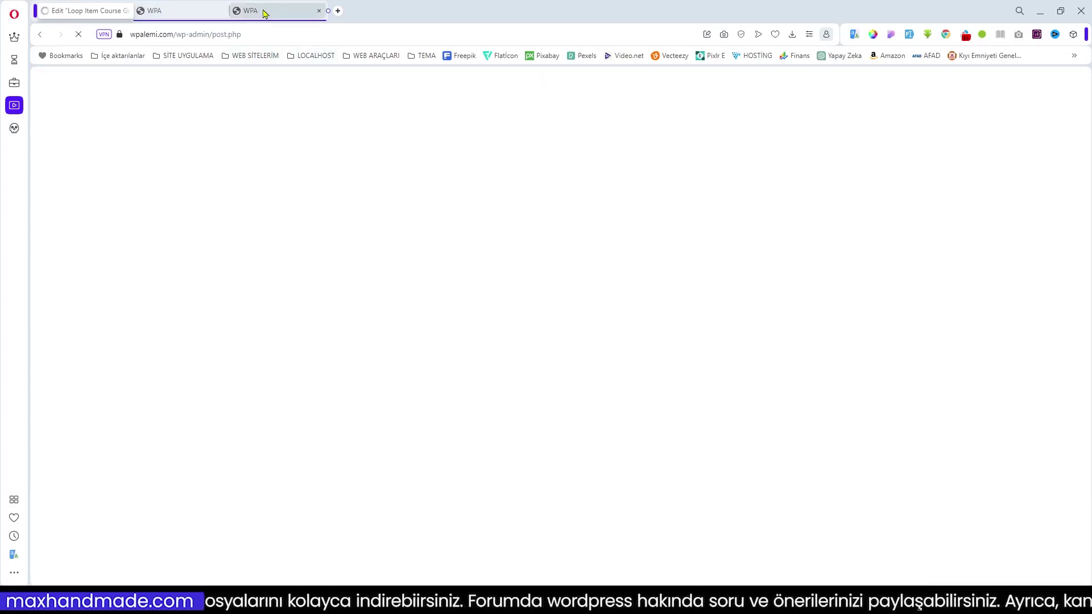
Step: Examine the course cards in the home page's Featured Courses section and return to the template editor
left_click(263, 12)
scroll(586, 336, "down", 10)
scroll(588, 335, "down", 8)
scroll(500, 239, "up", 5)
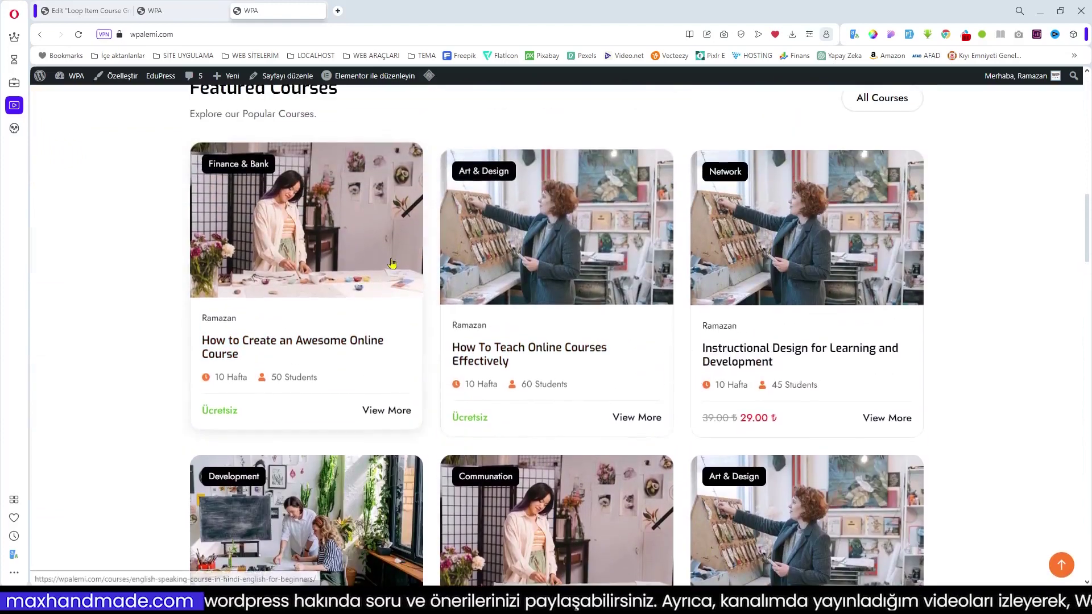
left_click(88, 12)
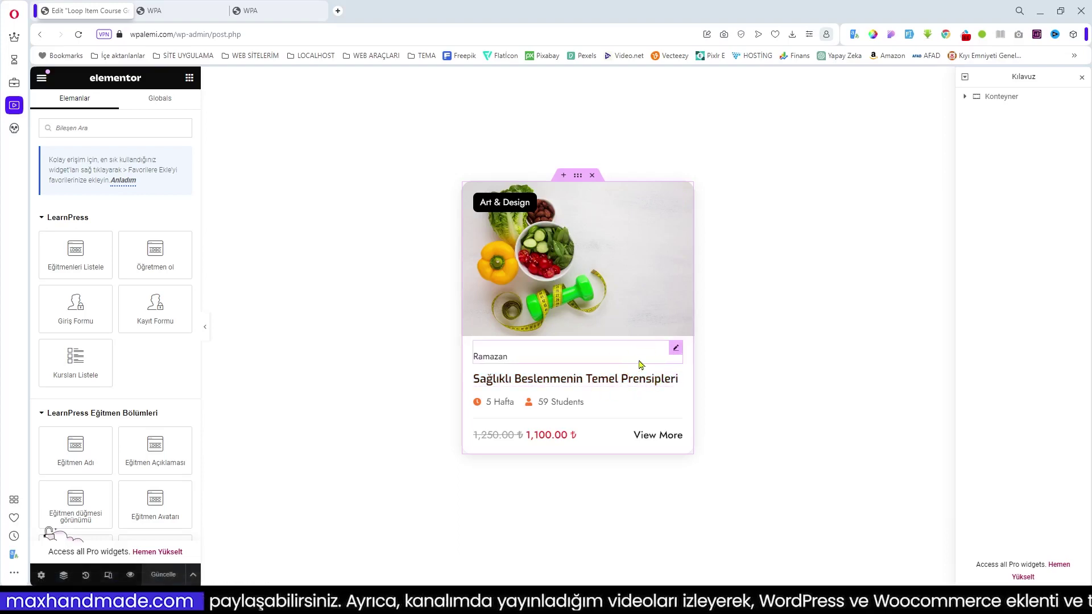
Step: In the info widget below the course card's title, replace the second item's dynamic text with Course Level
left_click(670, 361)
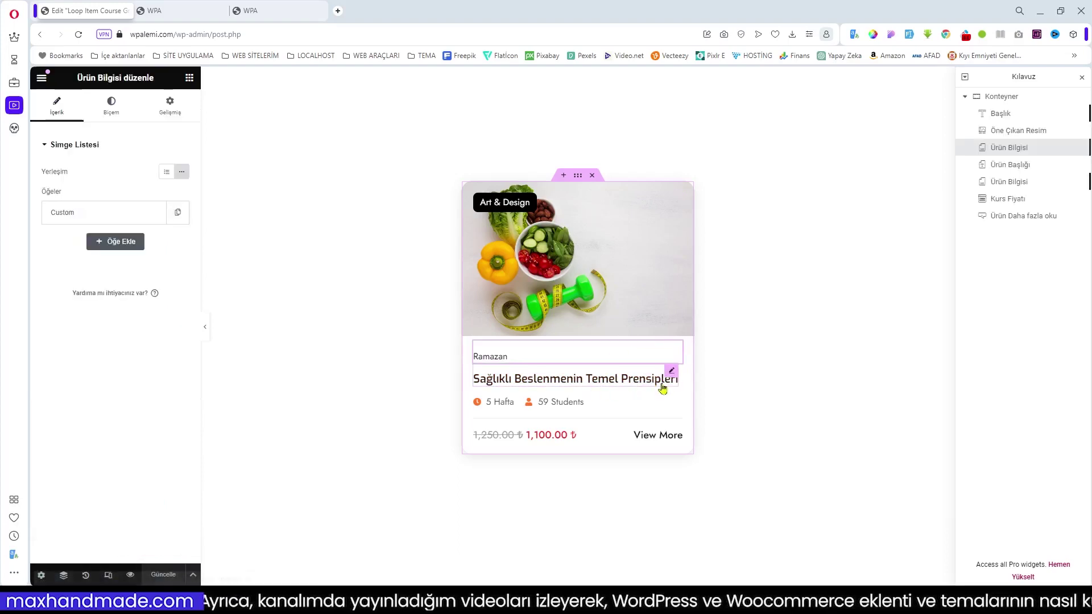
left_click(669, 372)
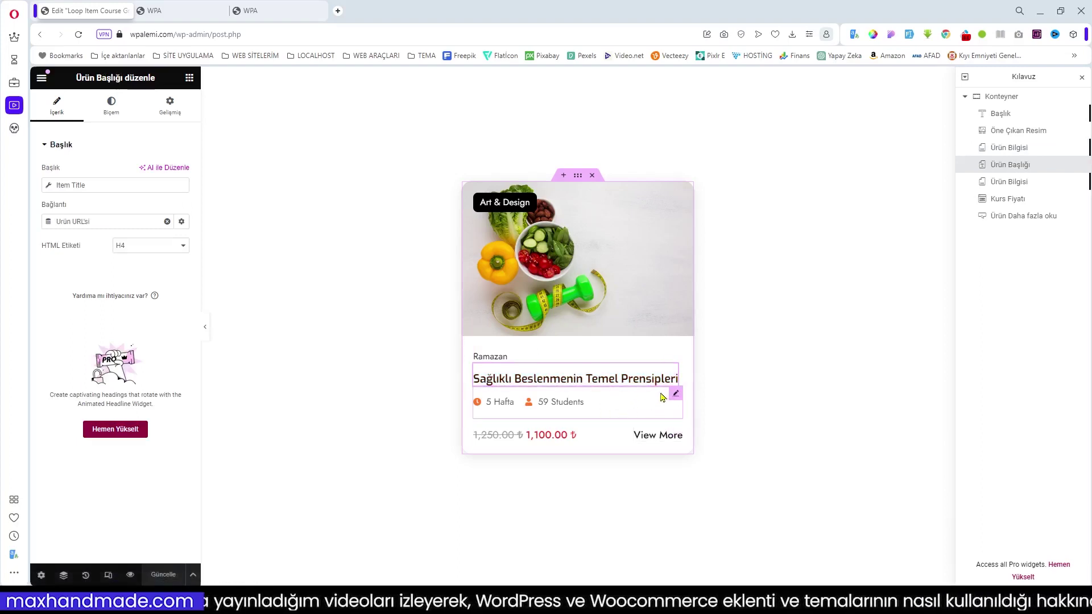
left_click(676, 393)
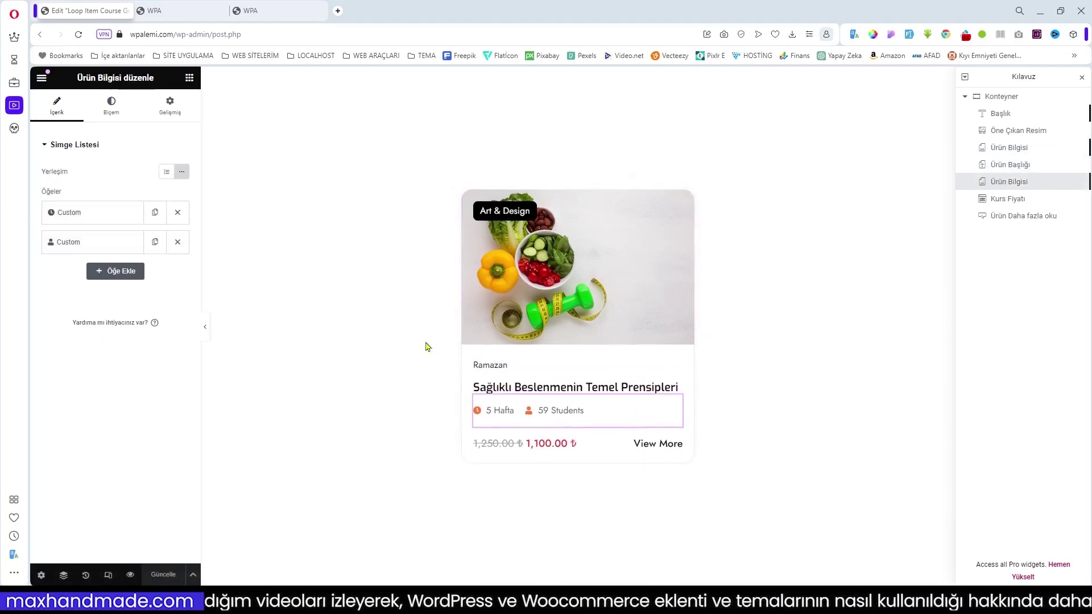
left_click(108, 246)
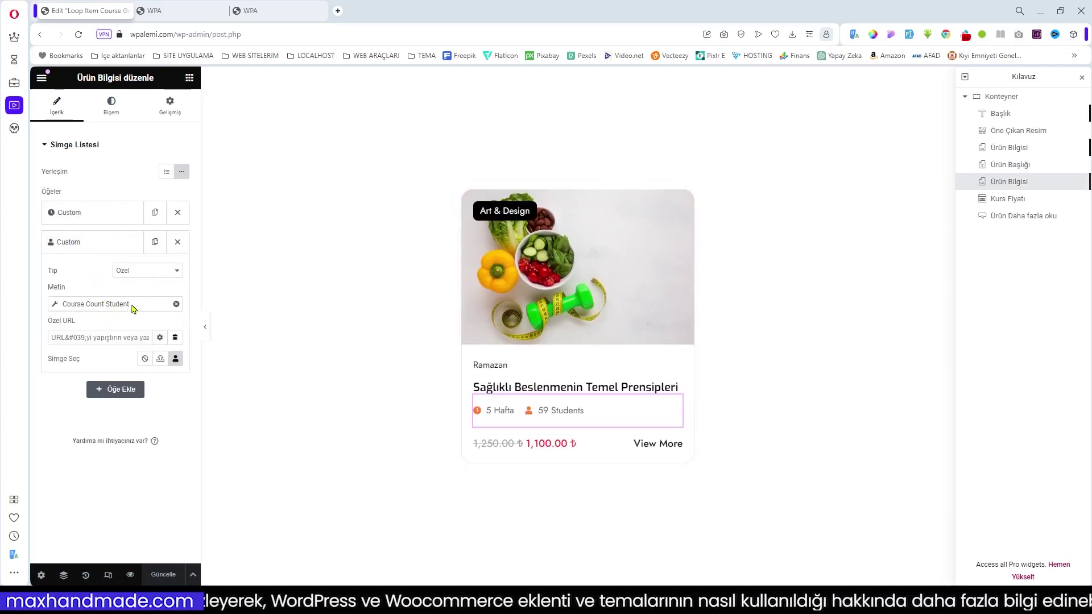
left_click(176, 305)
left_click(175, 306)
scroll(108, 398, "down", 1)
left_click(74, 425)
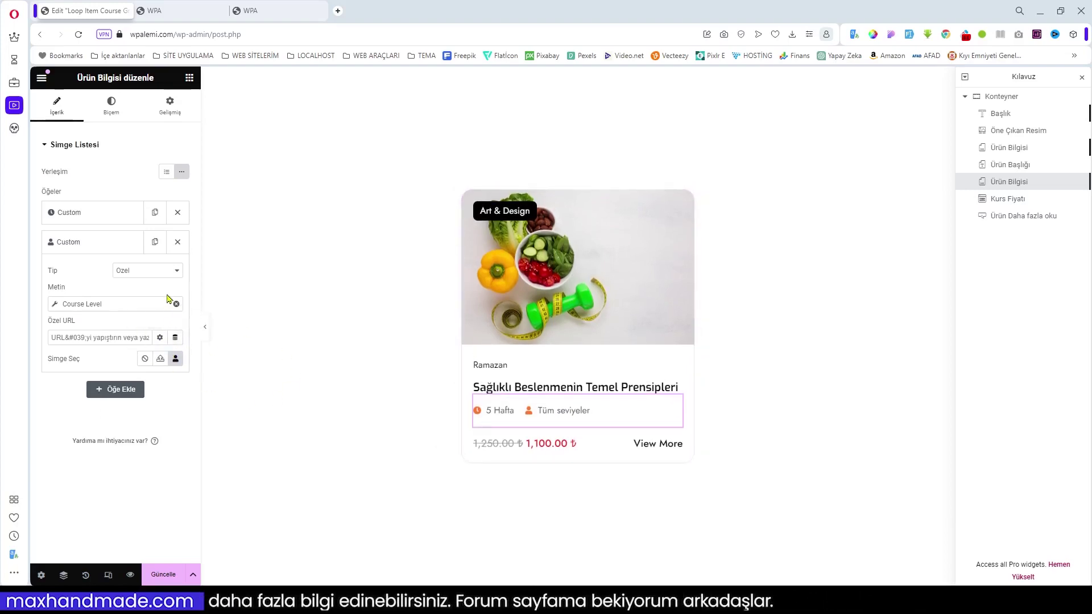
left_click(162, 339)
left_click(161, 338)
left_click(173, 338)
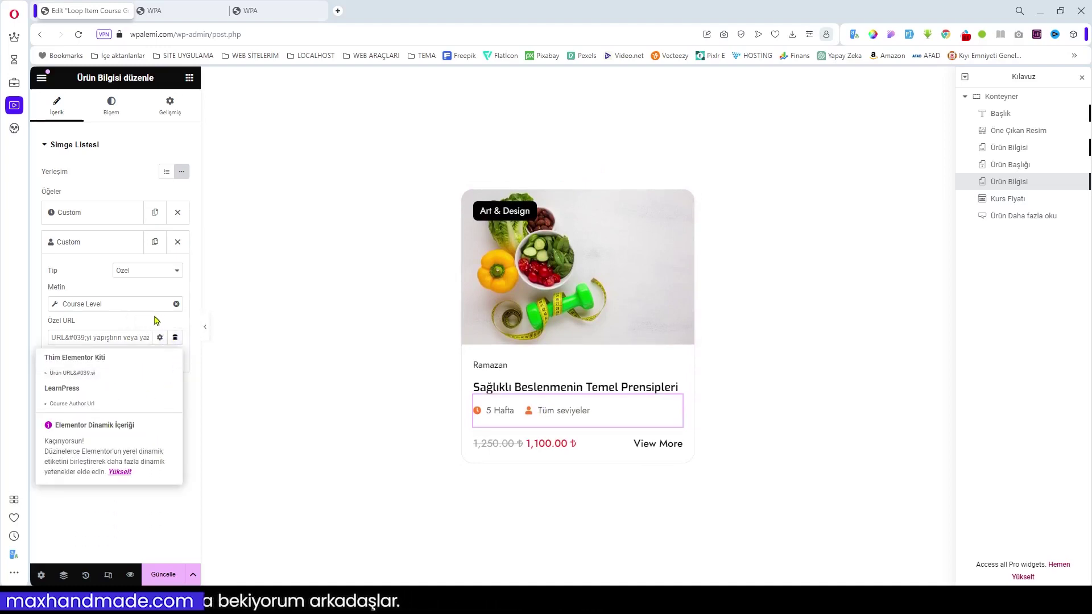
left_click(151, 326)
Step: Replace the second info item's dynamic text with Item Date Time and compare it with the home page's course cards
left_click(176, 304)
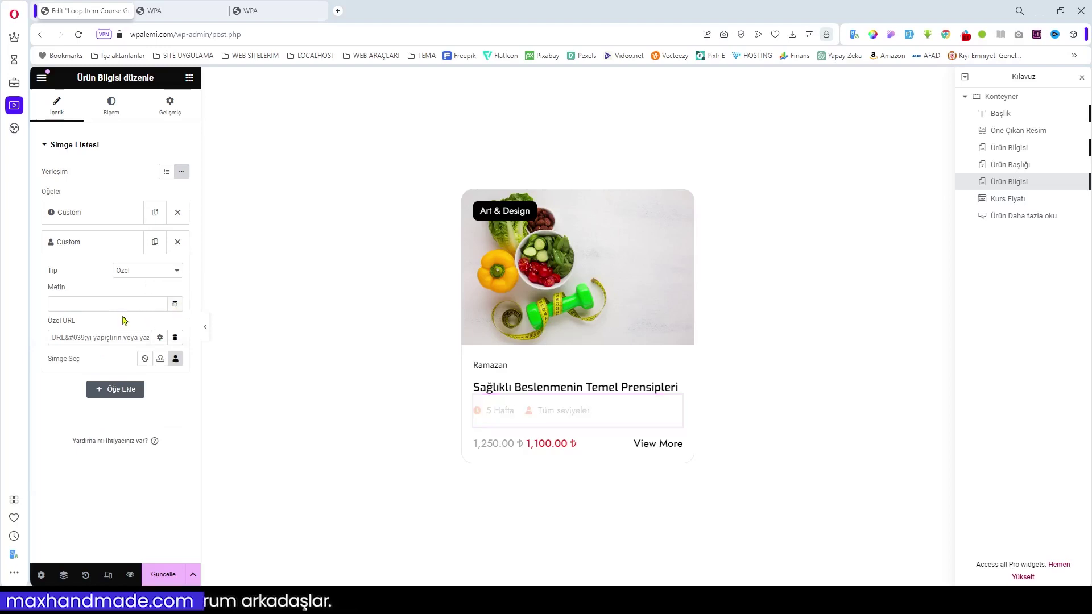
left_click(175, 304)
scroll(114, 401, "down", 5)
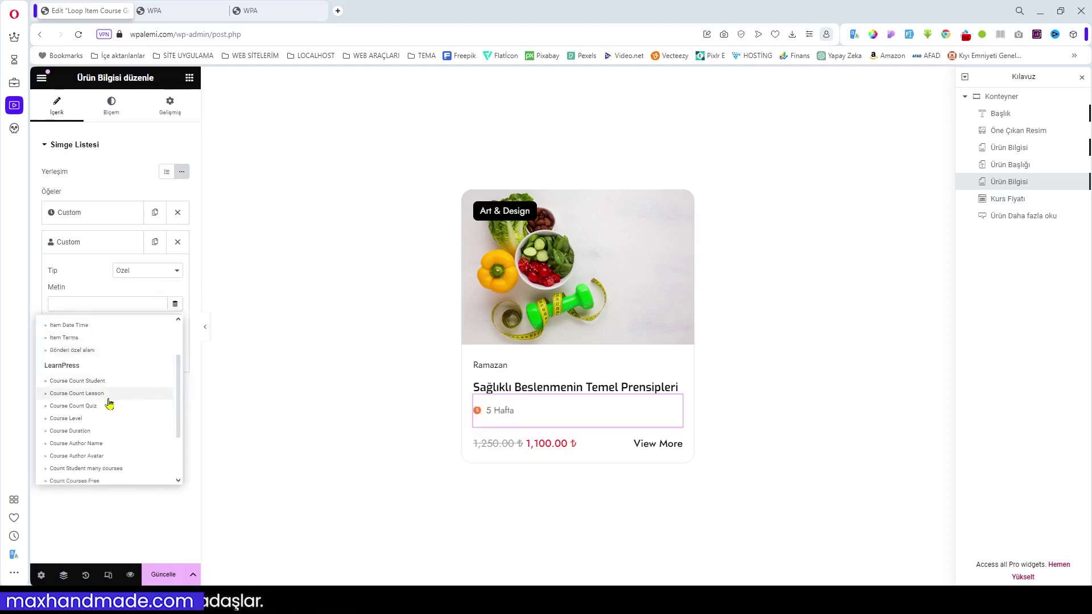
left_click(130, 403)
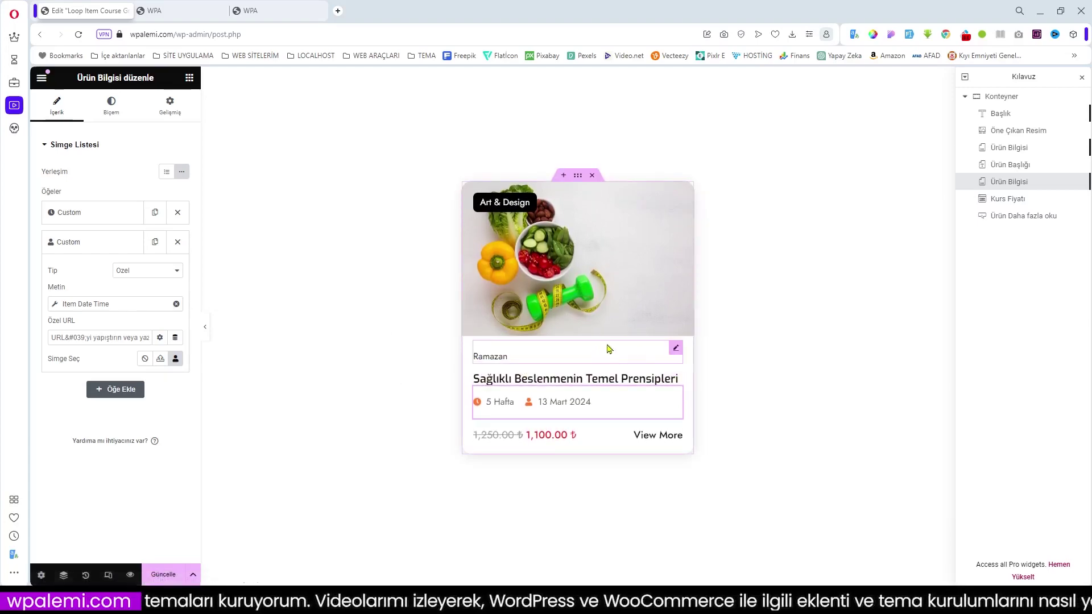
key("ctrl+Tab")
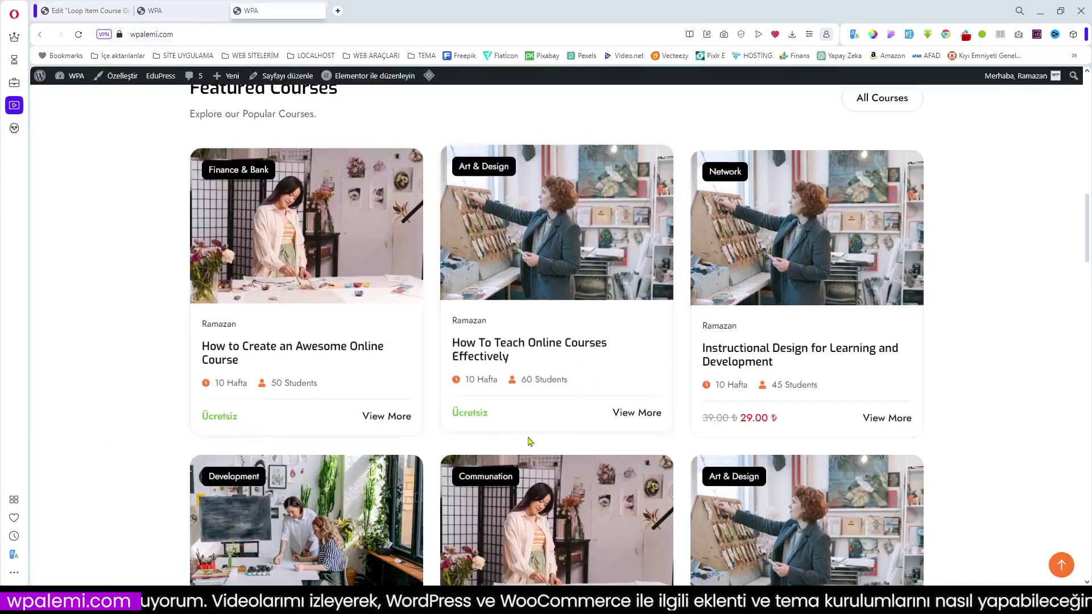
left_click(88, 12)
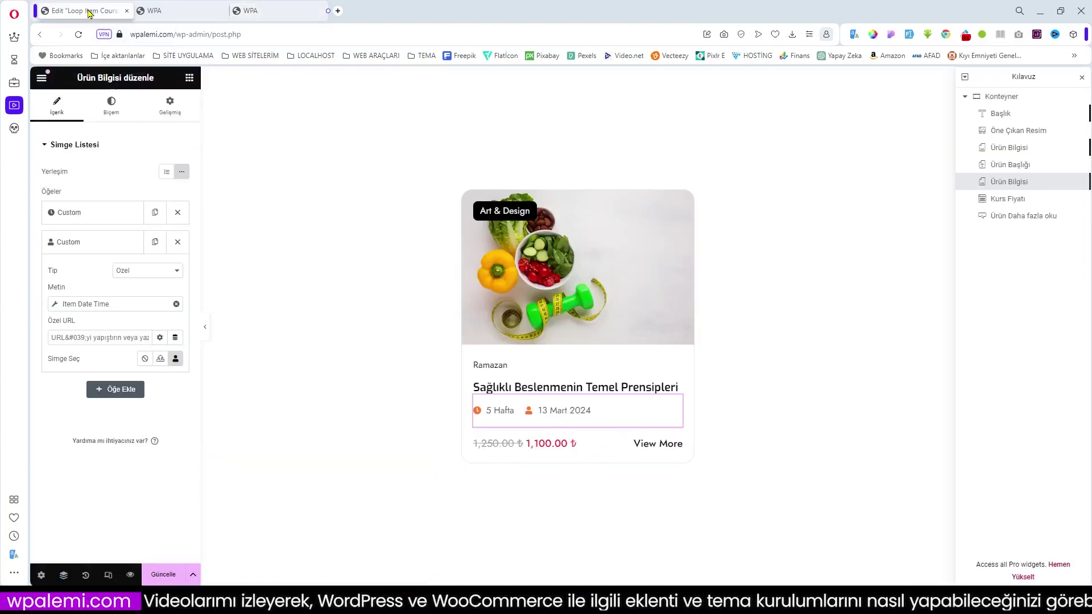
left_click(117, 241)
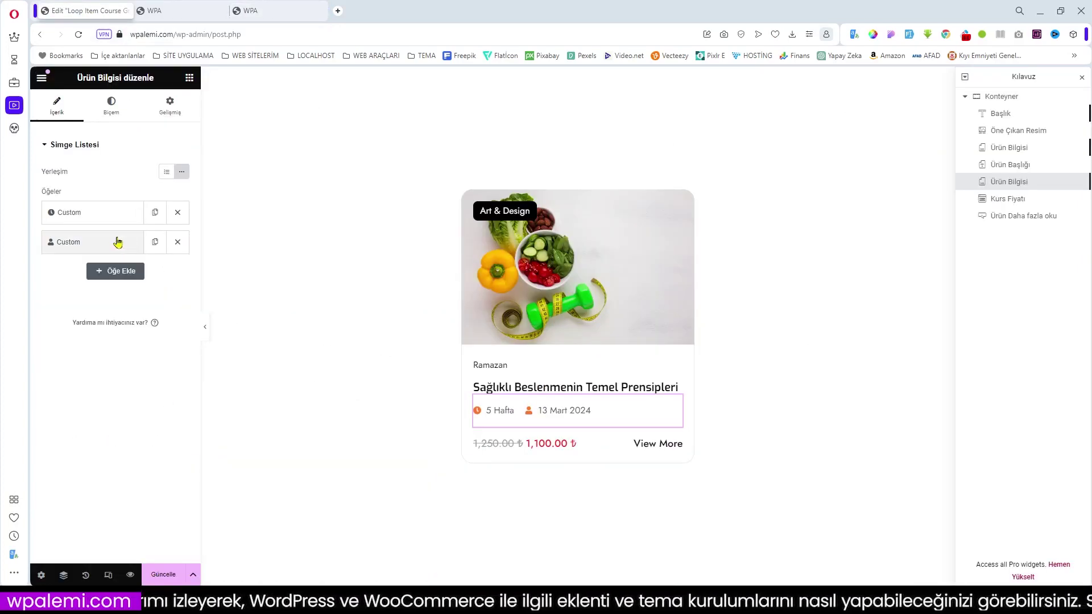
Step: Add a third item of type Özel to the info widget and set its dynamic text to Item Excerpt
left_click(116, 271)
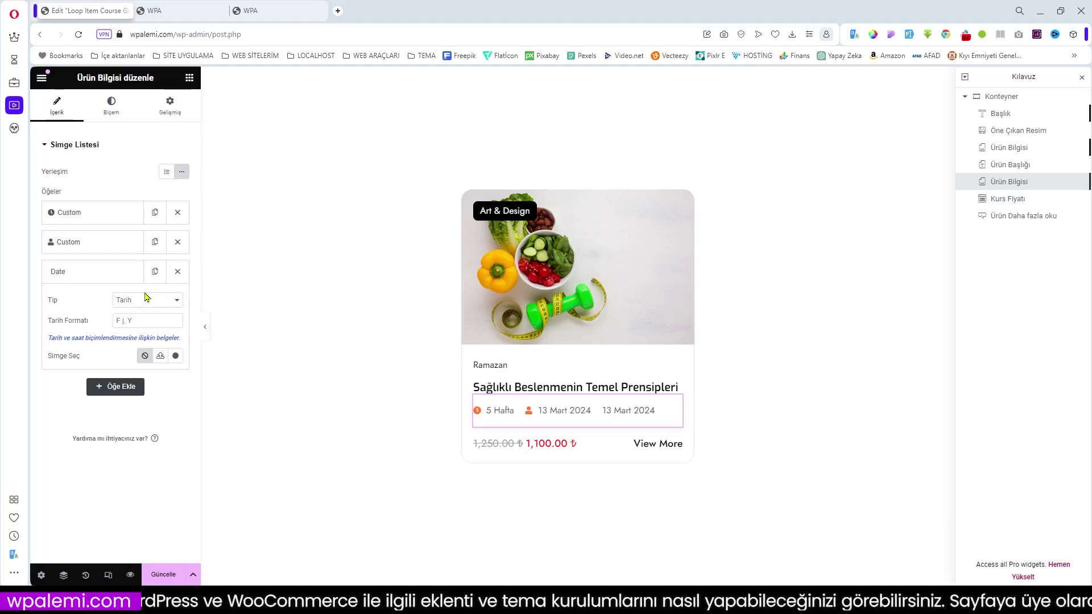
left_click(172, 301)
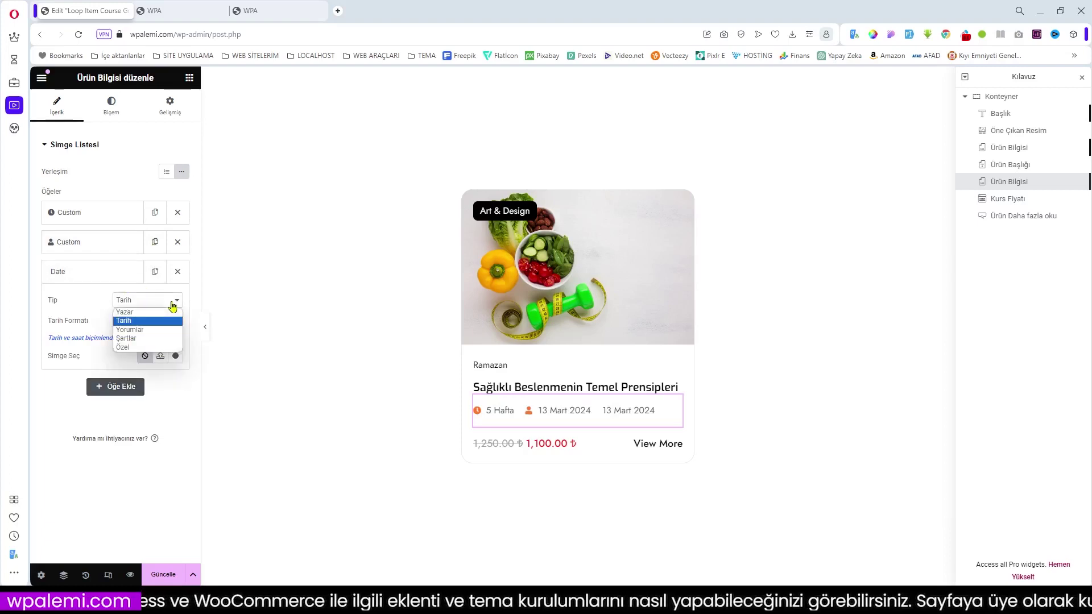
left_click(147, 347)
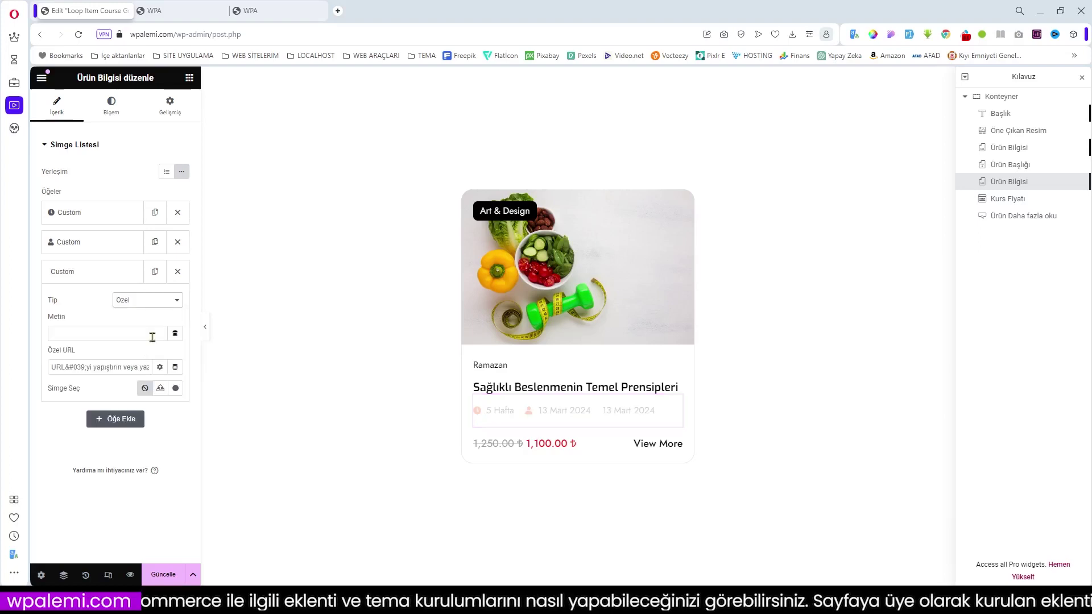
left_click(175, 334)
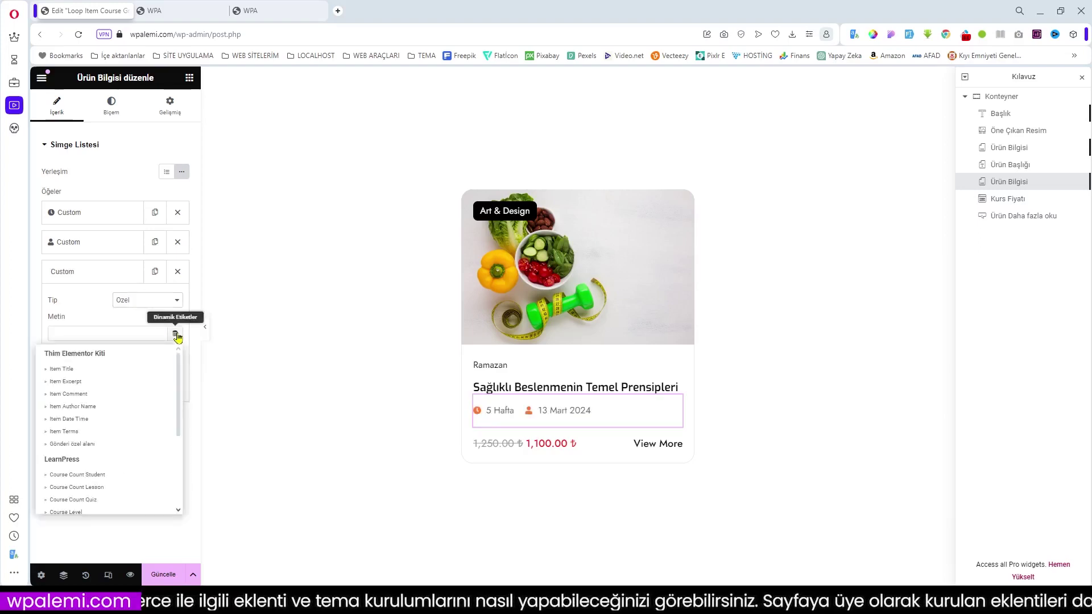
left_click(116, 382)
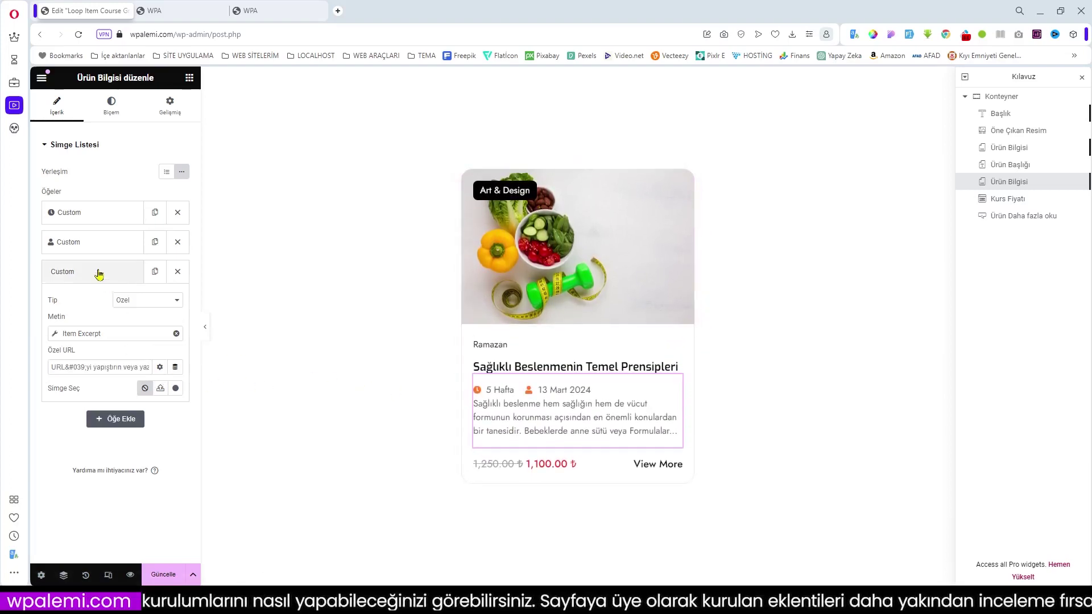
Step: Make the excerpt item first in the info list and move the whole widget directly below the featured image
left_click(117, 276)
left_click_drag(113, 279, 110, 215)
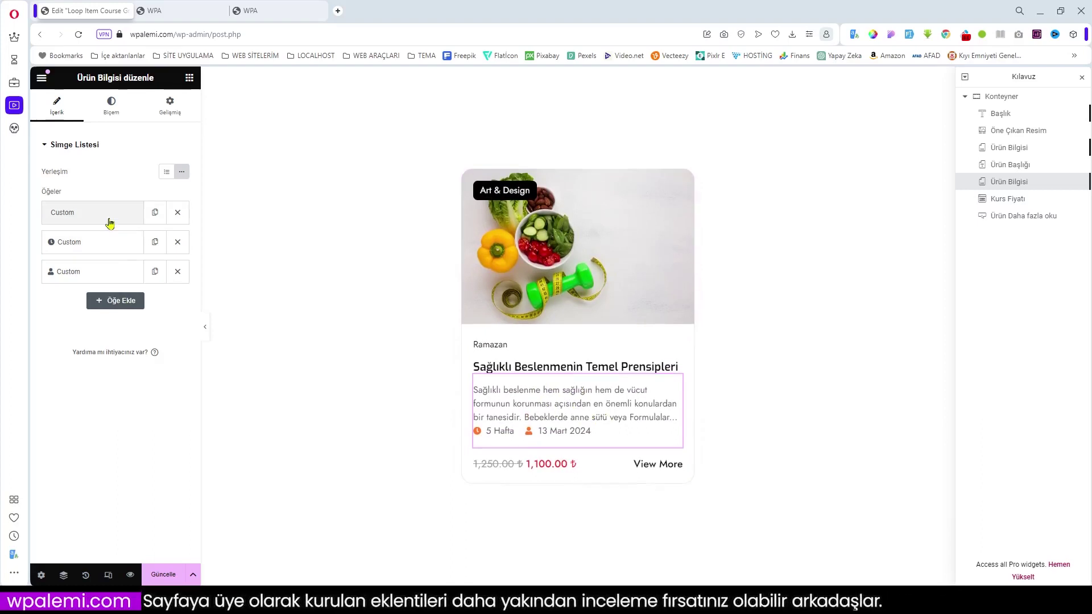
left_click_drag(1010, 186, 1018, 150)
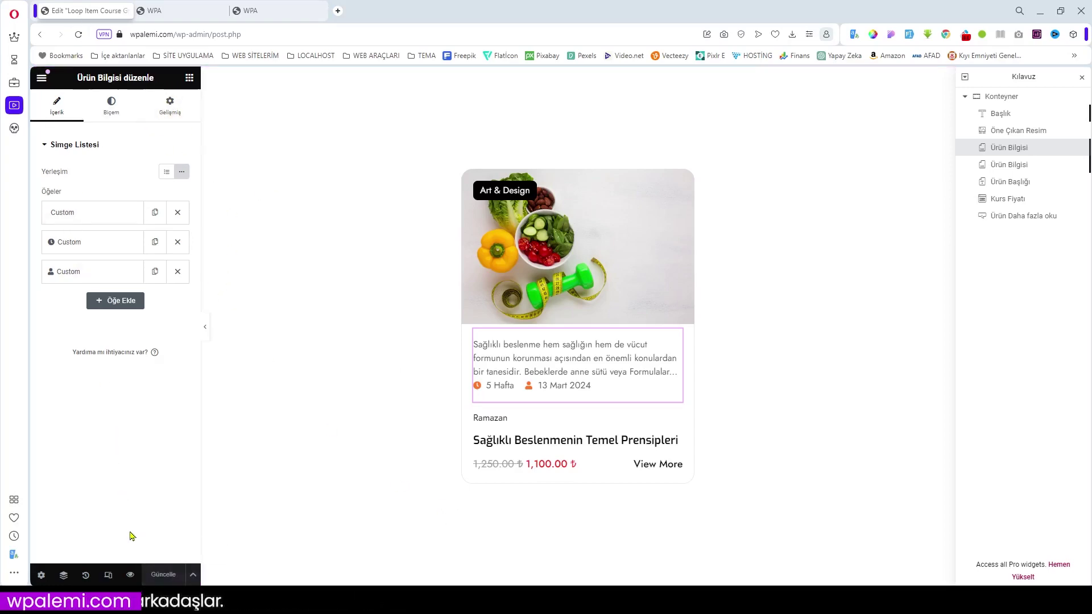
Step: Exit the course grid template's editor and open the Menu Right template for editing in Elementor
left_click(41, 77)
left_click(77, 343)
left_click(643, 374)
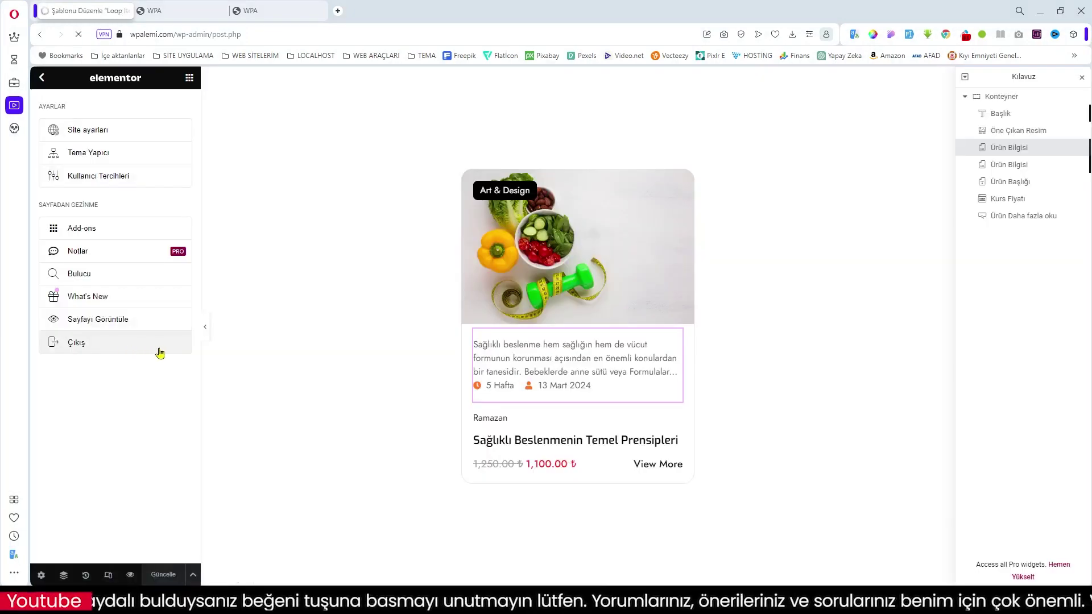
mouse_move(78, 328)
left_click(130, 344)
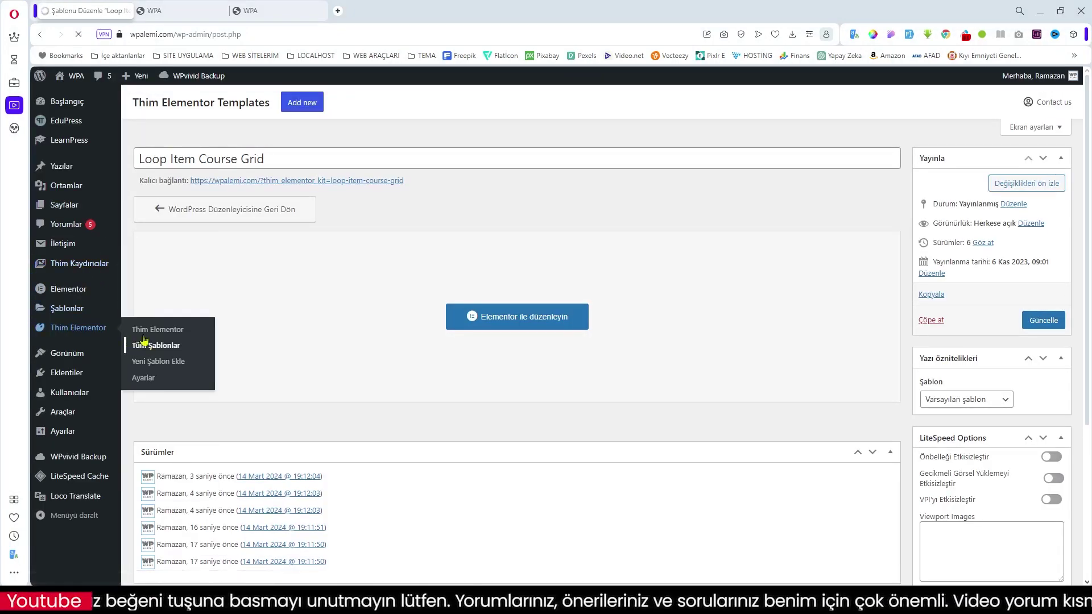
scroll(282, 327, "down", 3)
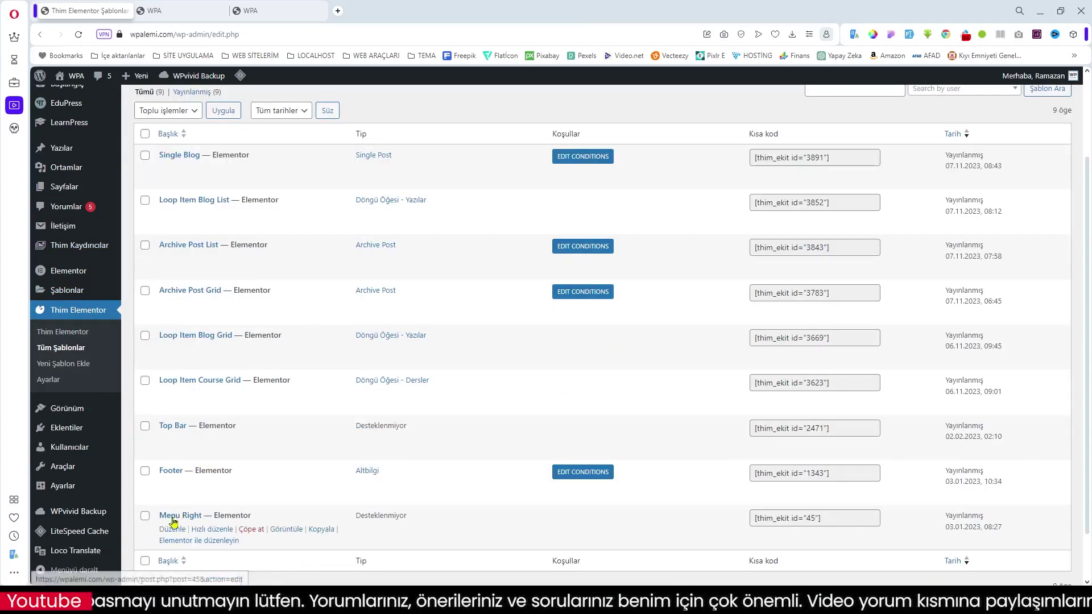
left_click(211, 541)
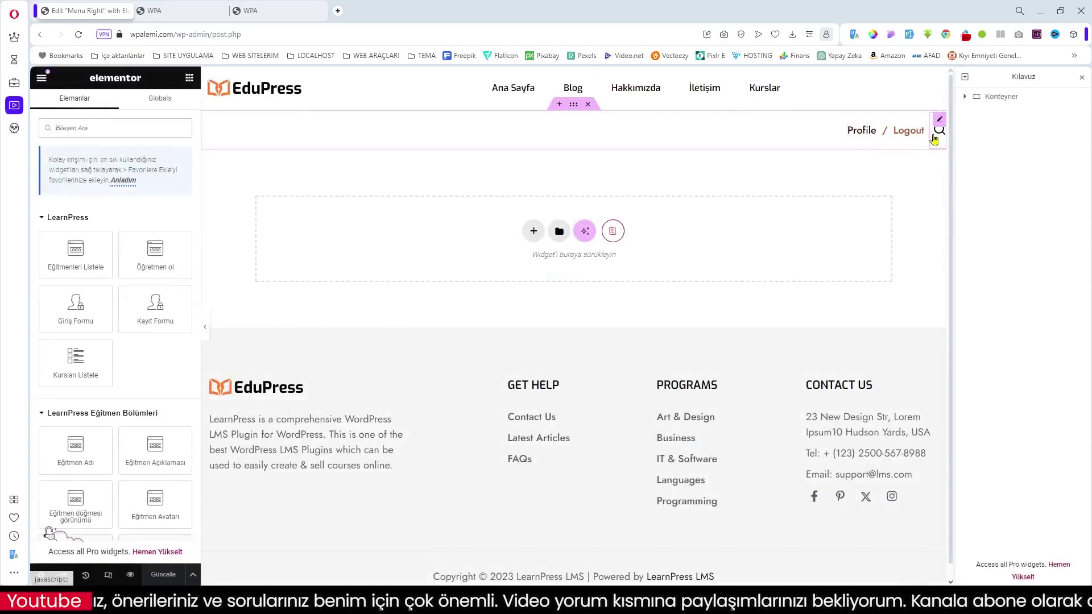
Step: Label the login widget's links Kayıt Ol (register), Giriş Yap (login), Çıkış Yap (logout) and Profil (account), then save and exit the template
left_click(925, 132)
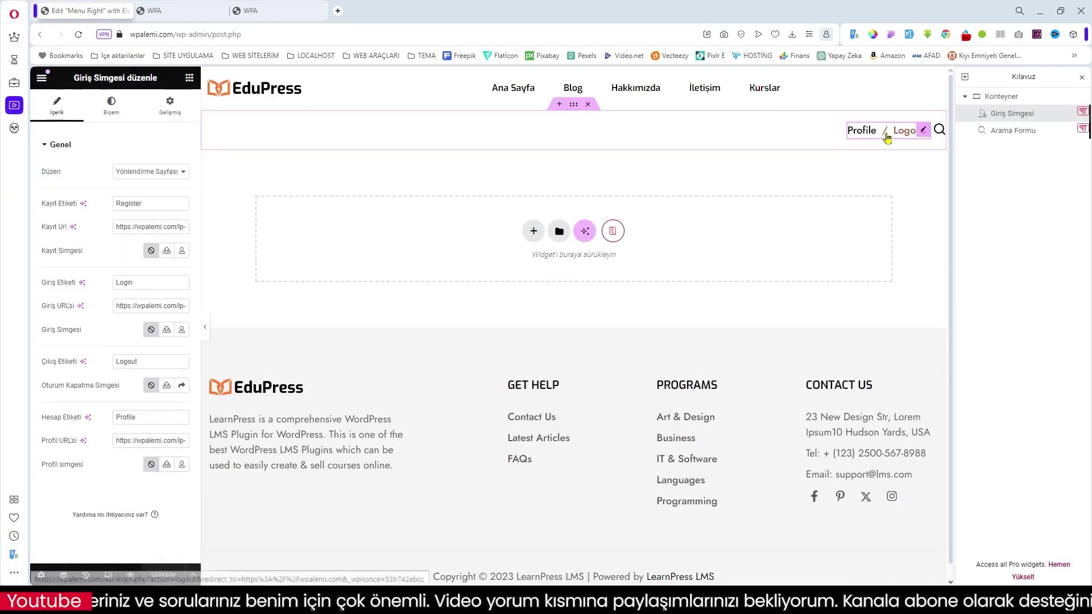
double_click(152, 208)
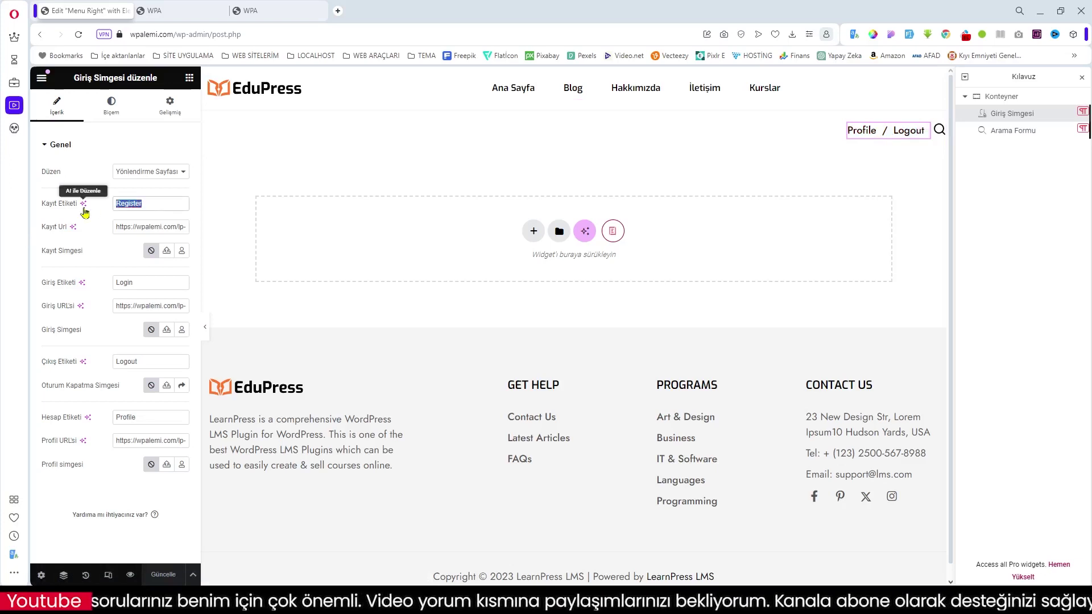
type("Kayıt Ol")
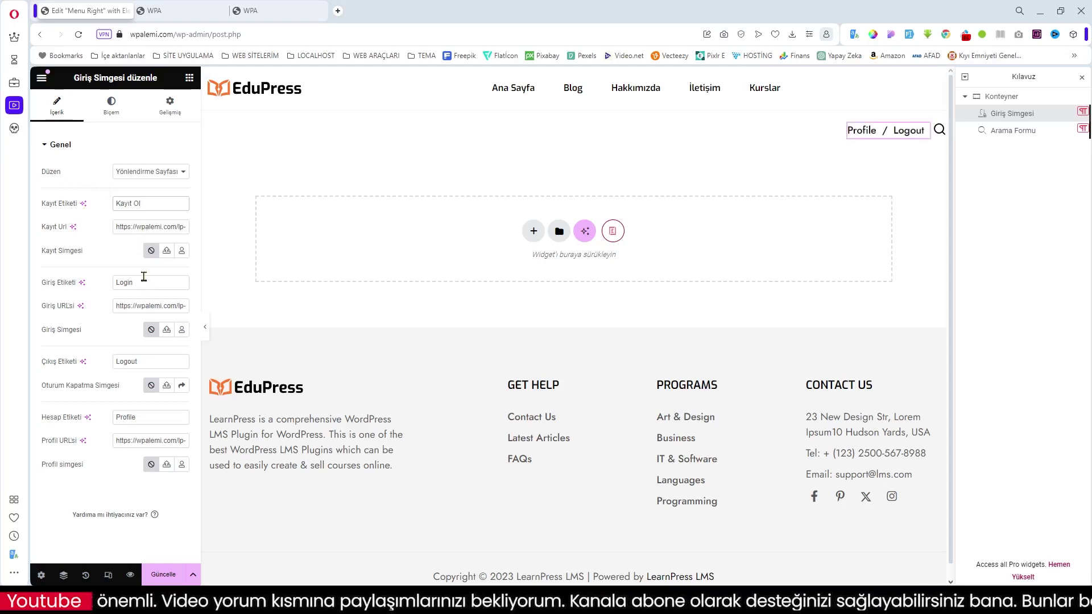
type("Giriş Yap")
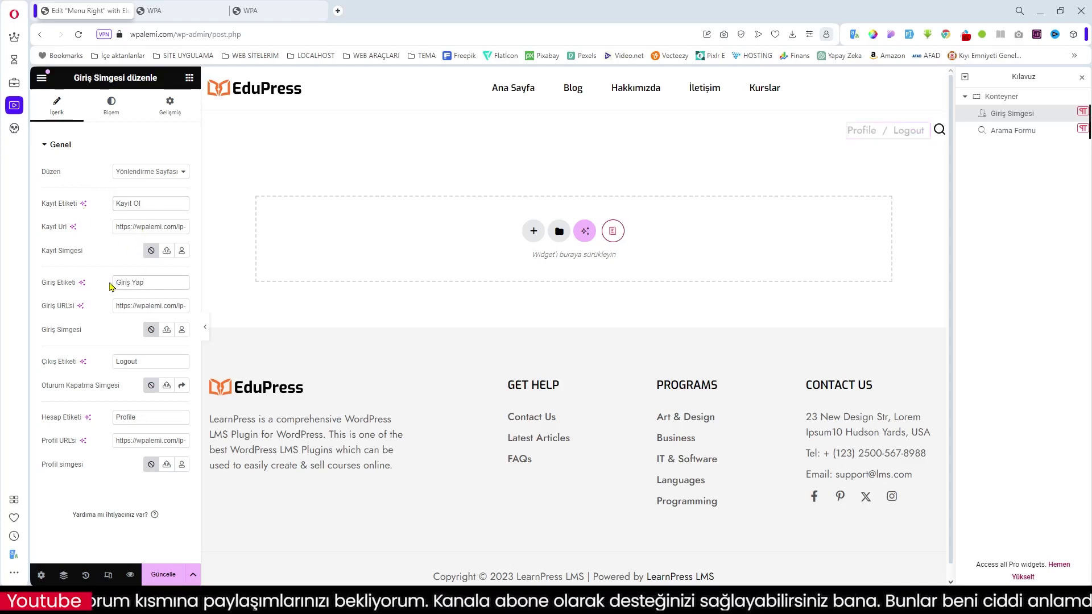
left_click_drag(147, 364, 94, 368)
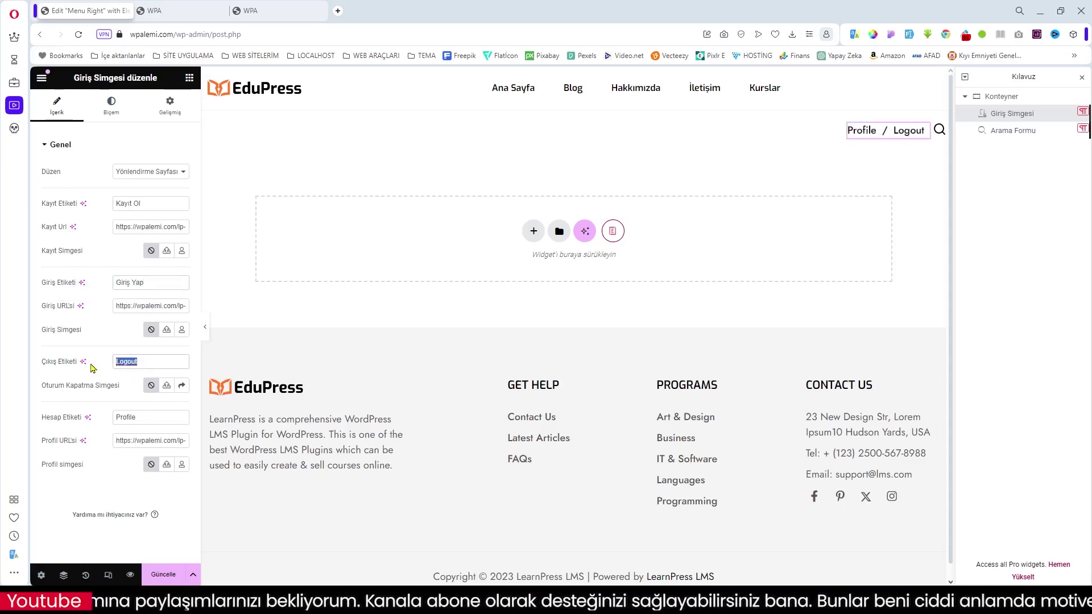
type("Çıkış Yap")
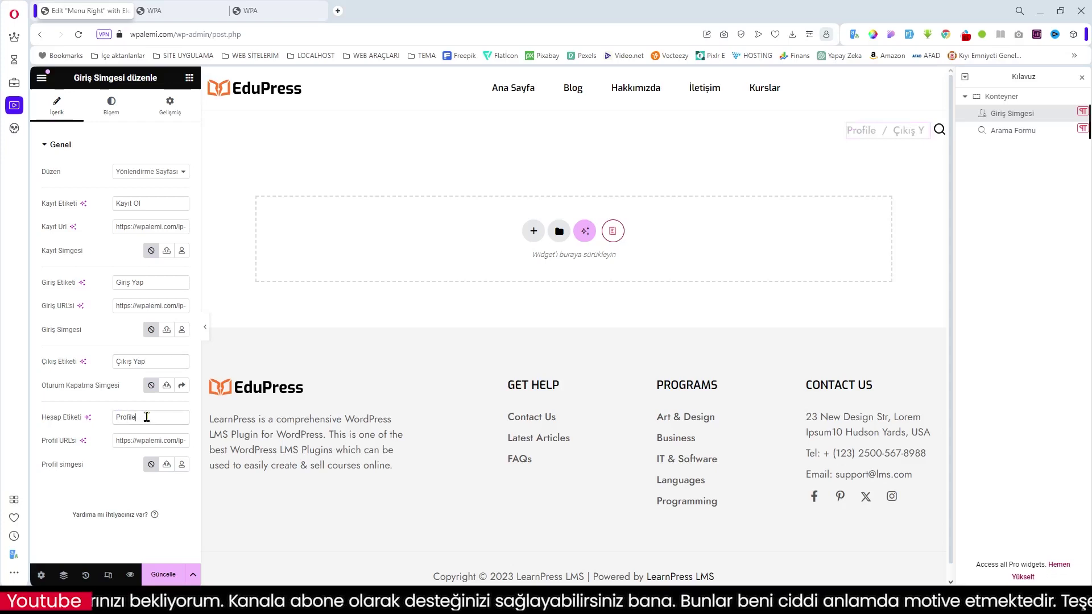
key("BackSpace")
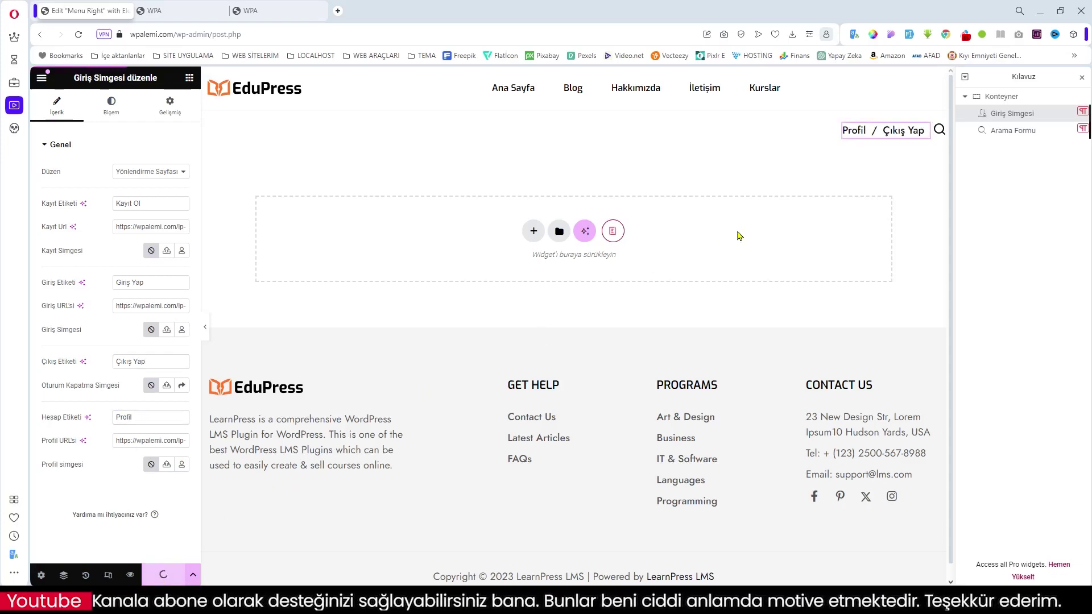
left_click(42, 78)
left_click(77, 341)
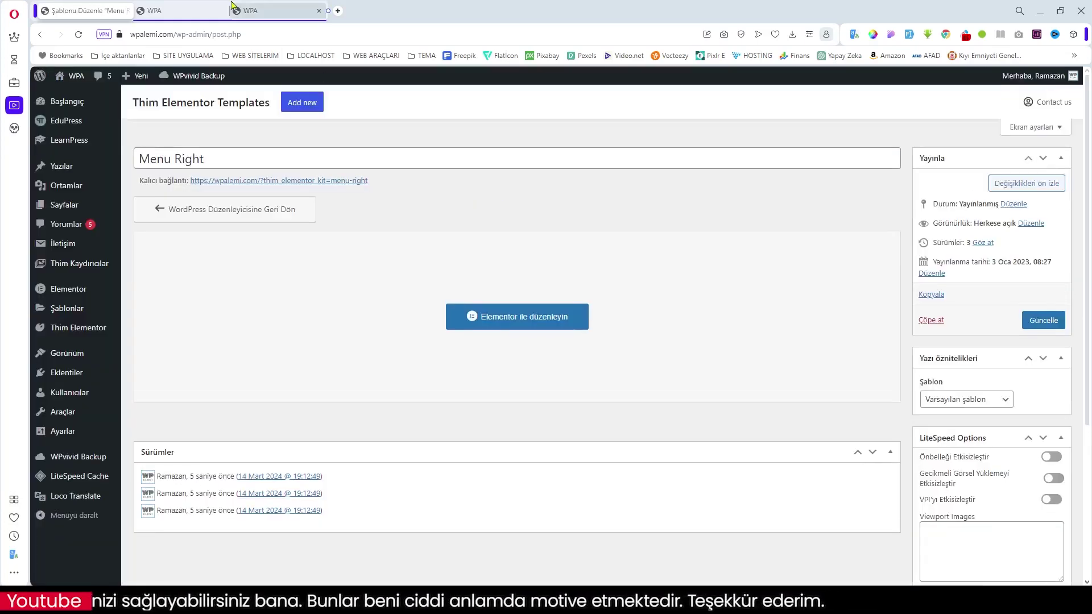
Step: Examine the header links and the Featured Courses cards on the site's home page
left_click(182, 11)
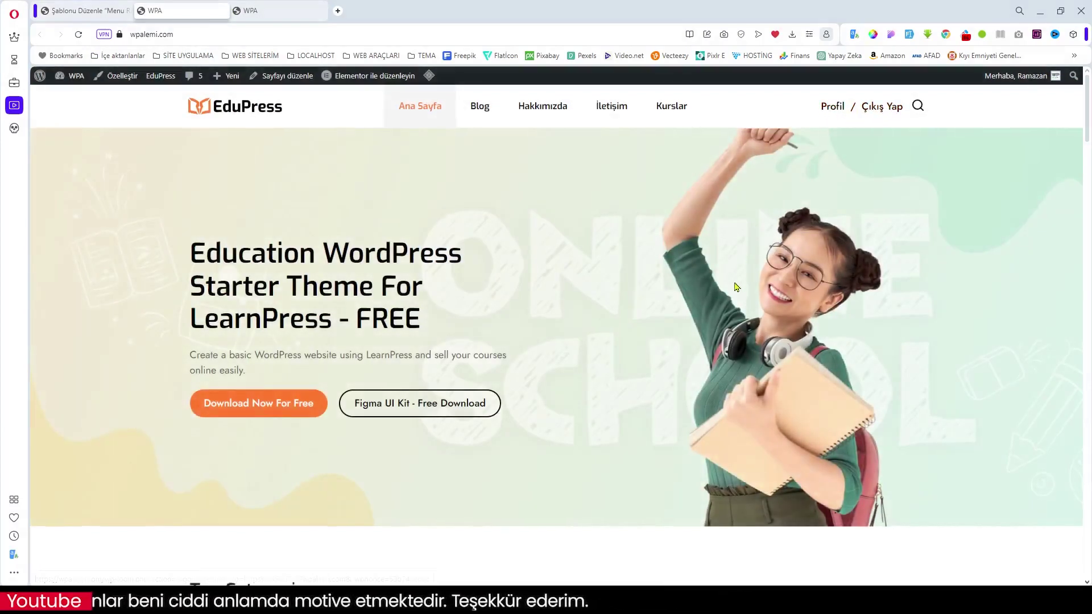
scroll(736, 287, "down", 15)
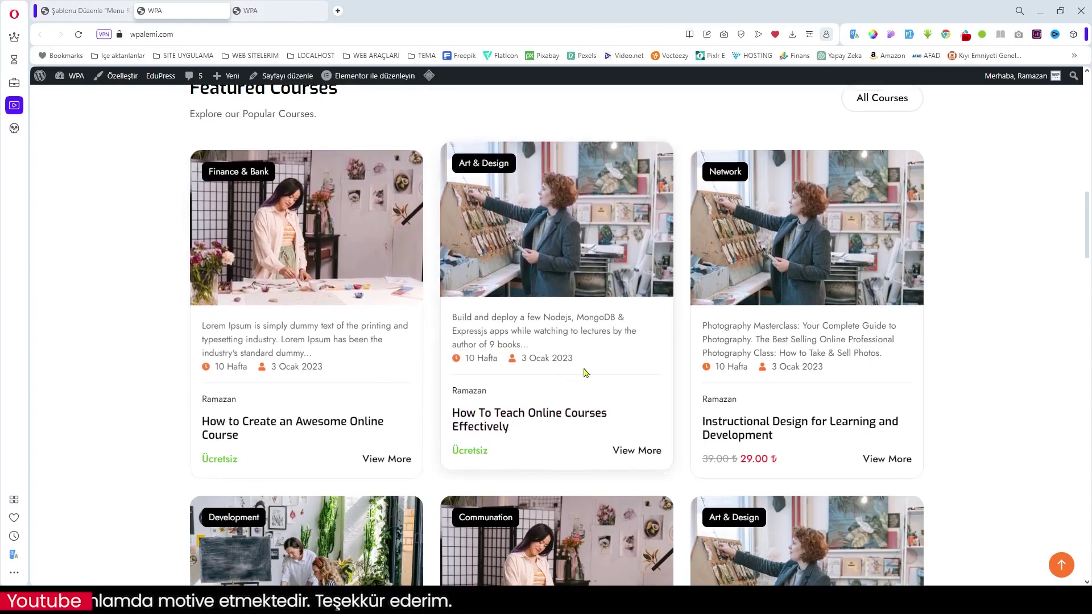
scroll(723, 378, "down", 3)
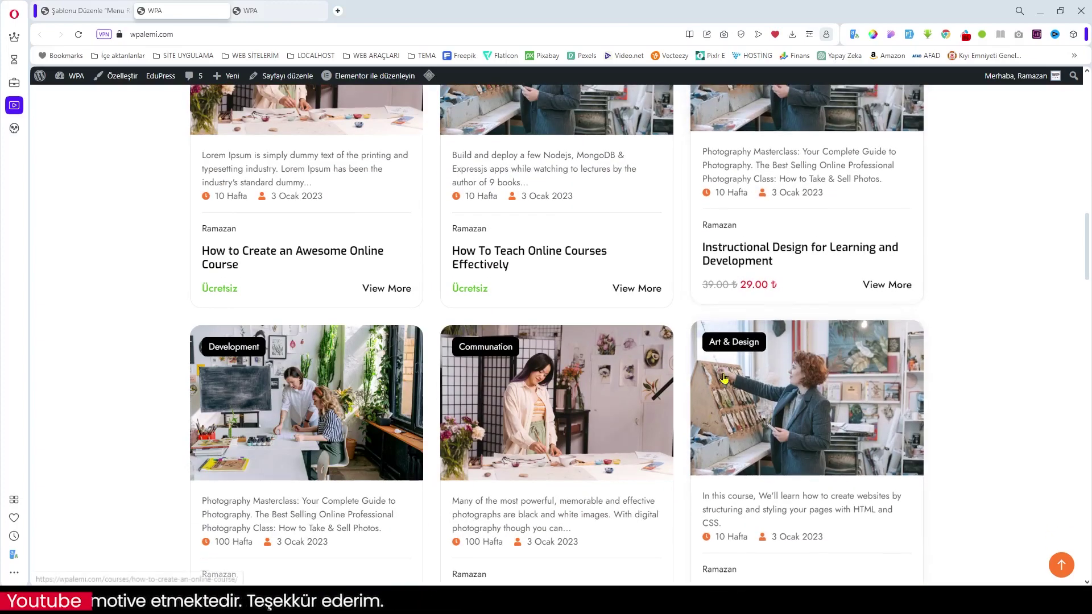
scroll(561, 370, "down", 3)
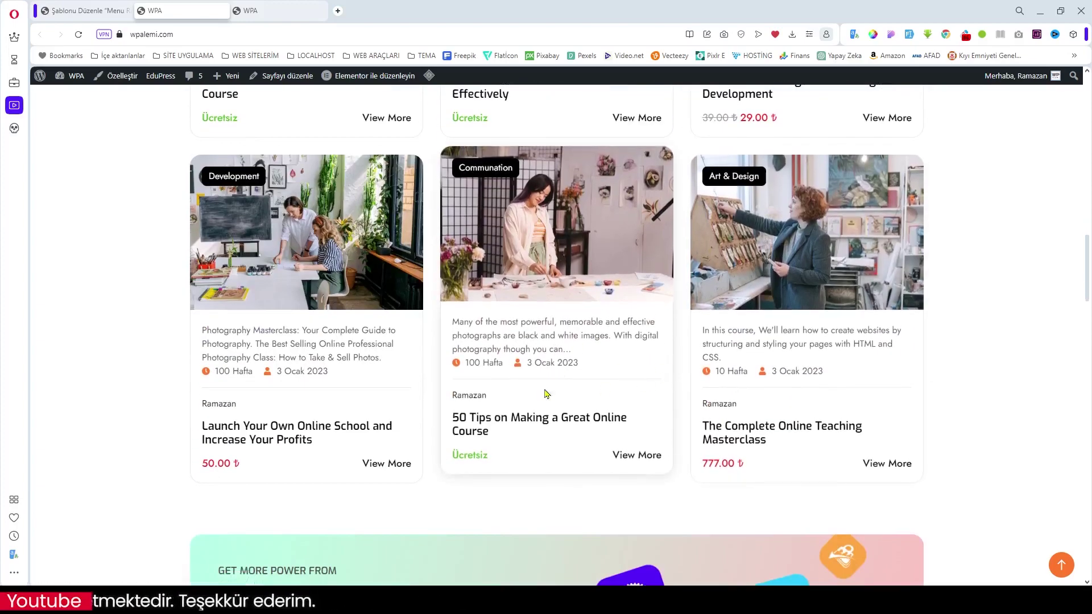
scroll(561, 373, "up", 9)
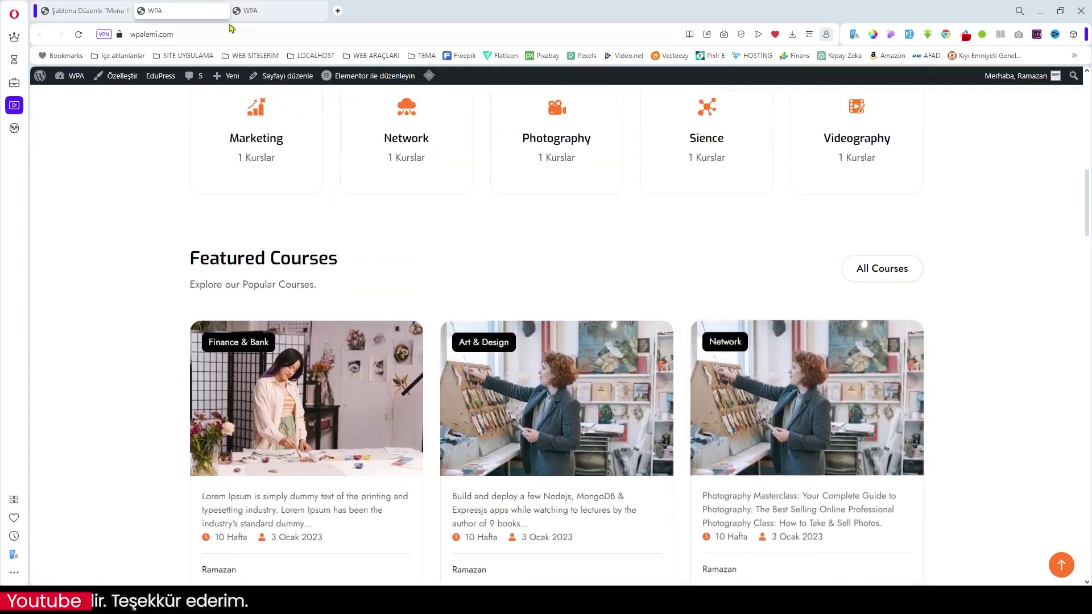
Step: Open the home page in Elementor and display the loop template choices for the Featured Courses course list widget
left_click(256, 10)
left_click(389, 84)
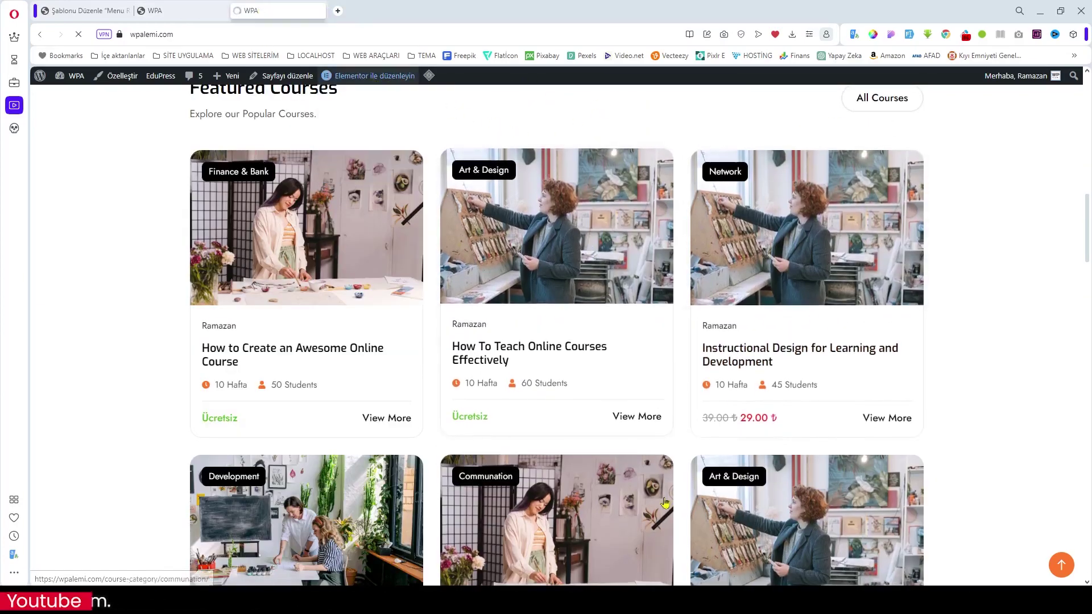
scroll(577, 315, "down", 15)
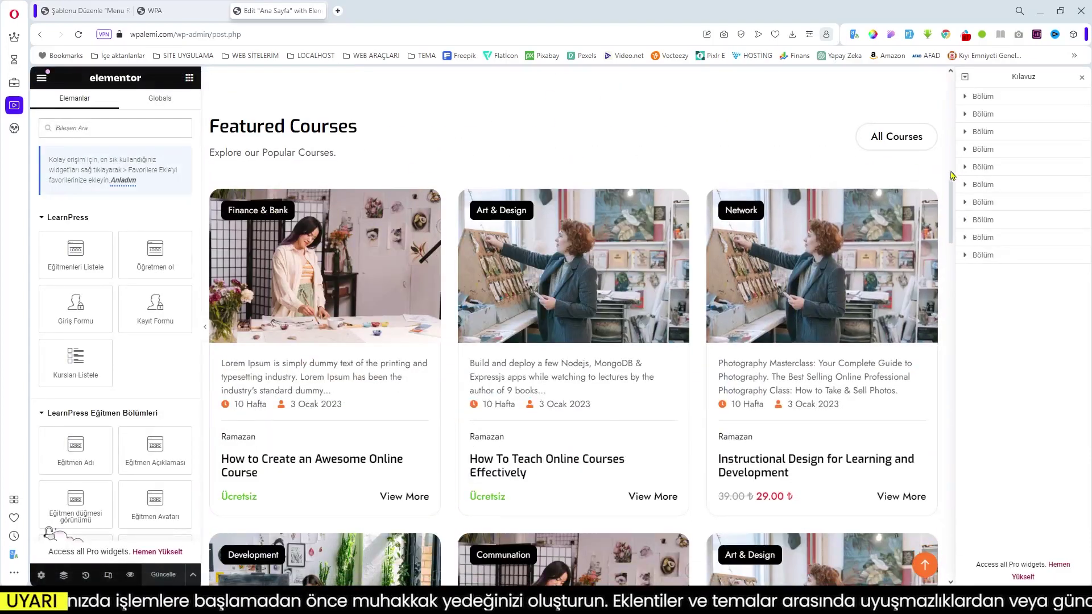
left_click(931, 168)
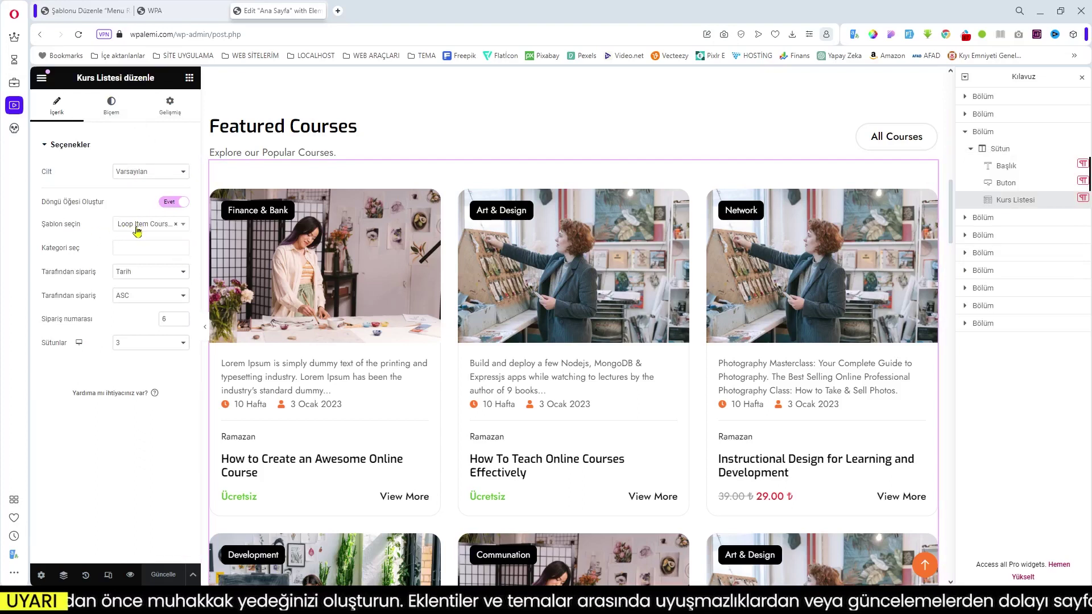
left_click(183, 227)
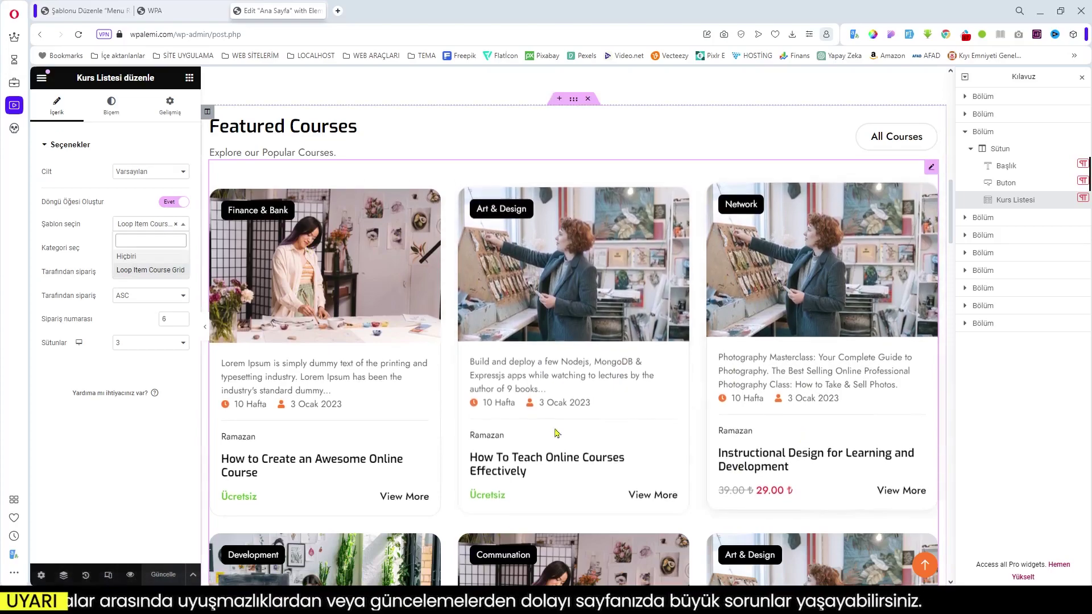
Step: Examine the Featured Courses and Top Categories sections in the editor and compare them with the live home page
scroll(810, 412, "down", 5)
scroll(810, 441, "down", 3)
scroll(239, 335, "up", 12)
scroll(239, 336, "up", 4)
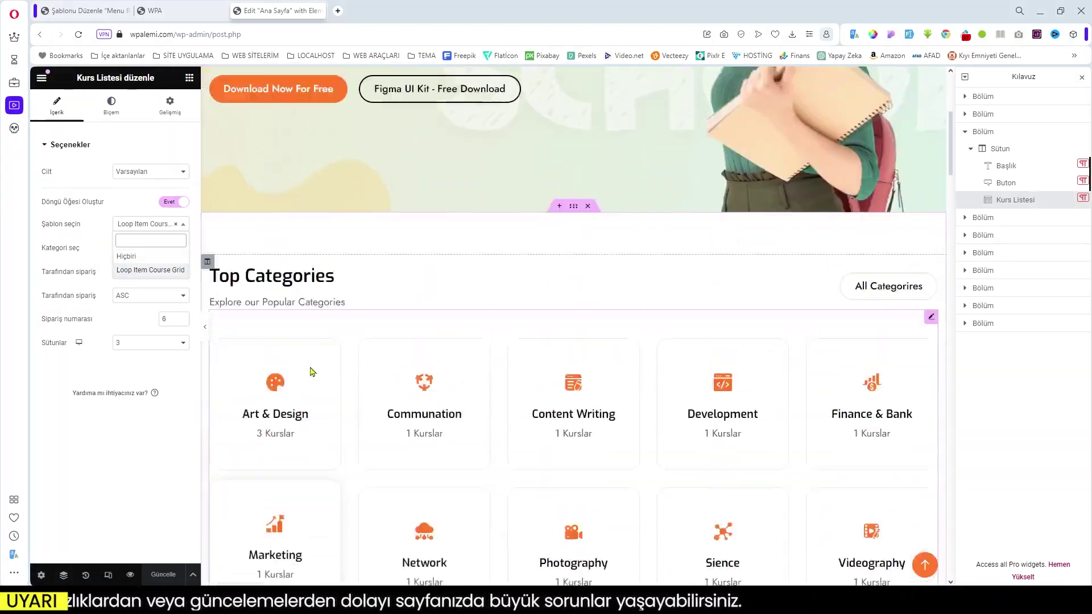
left_click(159, 10)
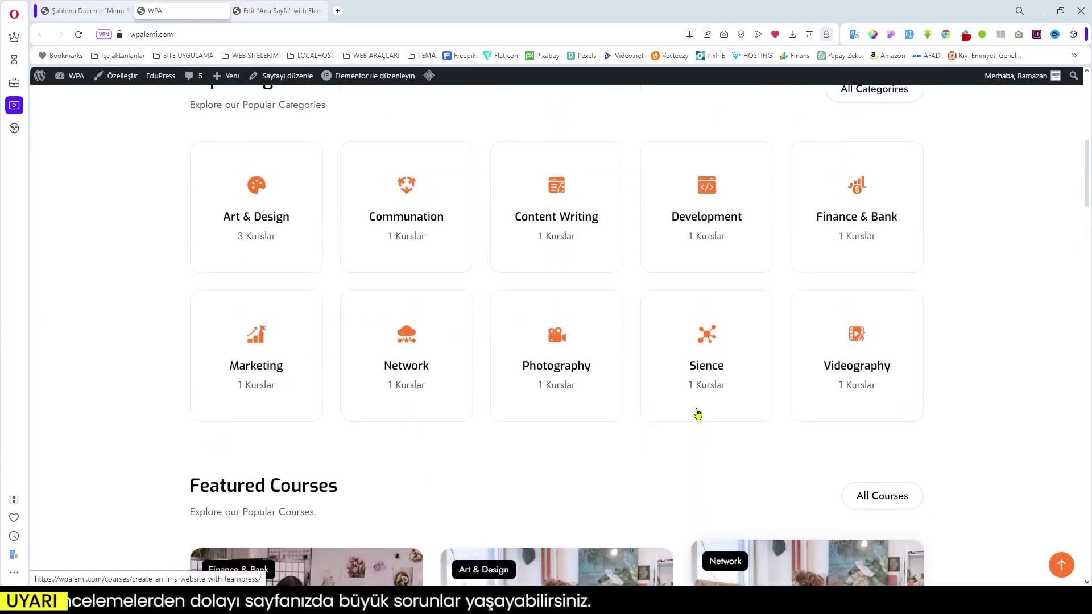
scroll(676, 403, "up", 3)
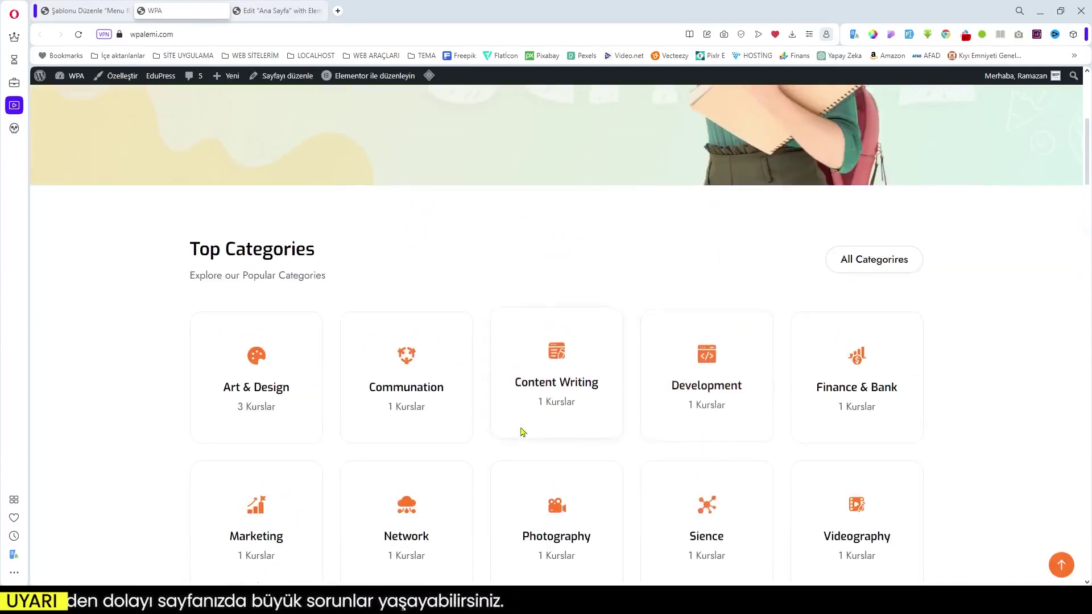
left_click(296, 11)
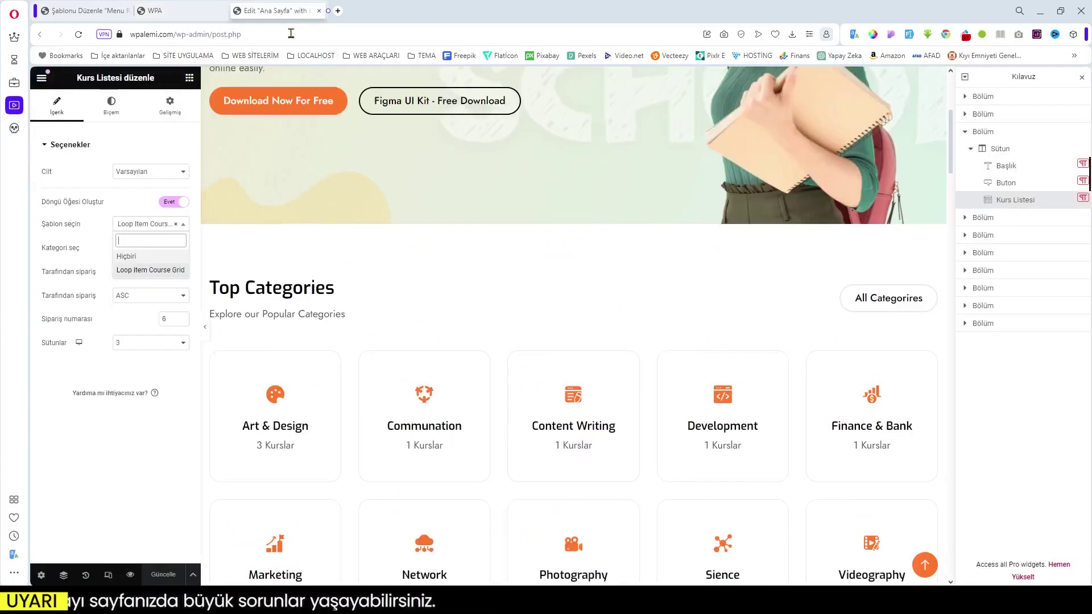
Step: Open the Top Categories widget's settings, try a limit of 5 categories, and set the limit back to 10
scroll(722, 426, "down", 2)
left_click(930, 216)
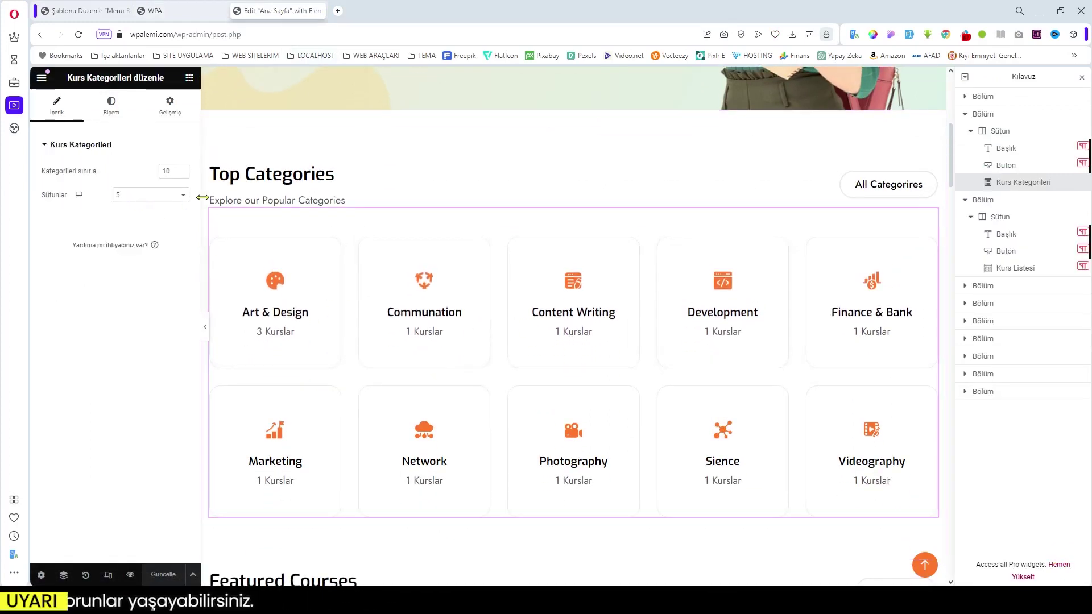
left_click(182, 174)
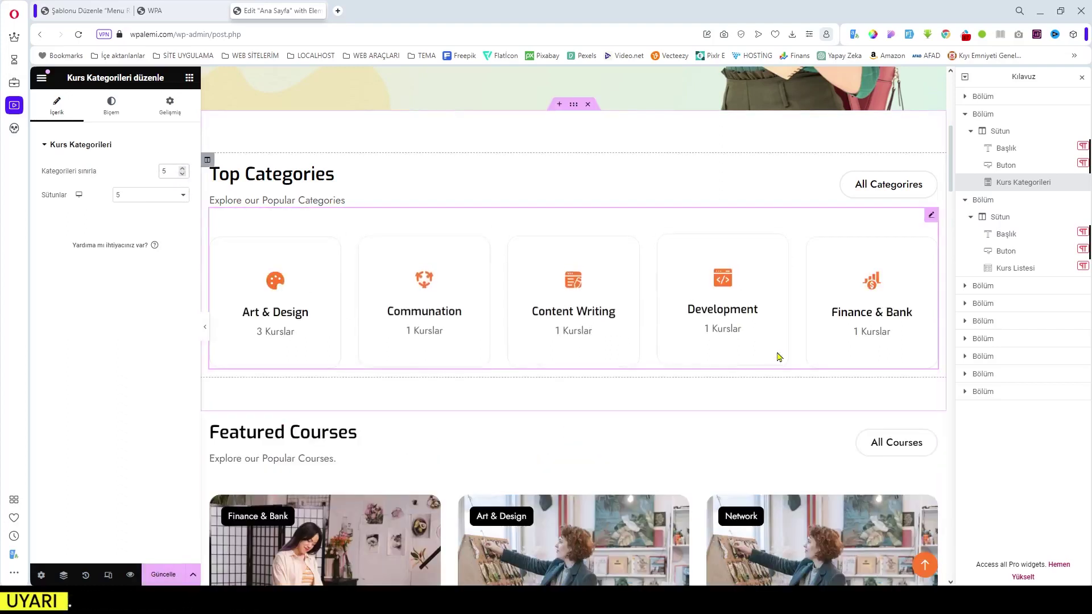
key("BackSpace")
type("10")
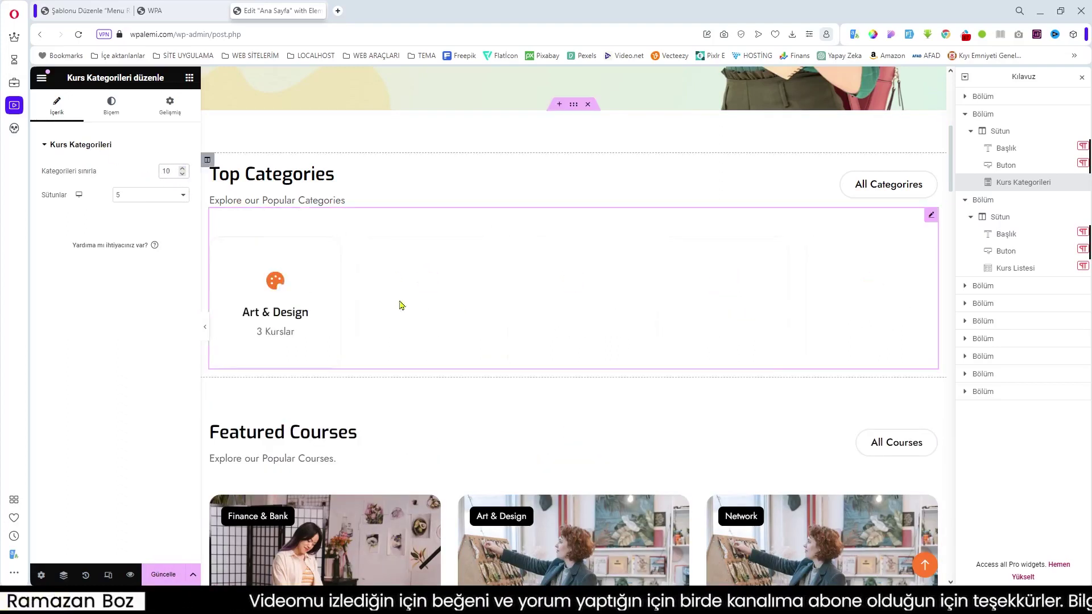
Step: Examine the category cards and the Featured Courses cards in the home page editor
scroll(815, 371, "down", 10)
scroll(814, 370, "down", 4)
scroll(724, 371, "up", 5)
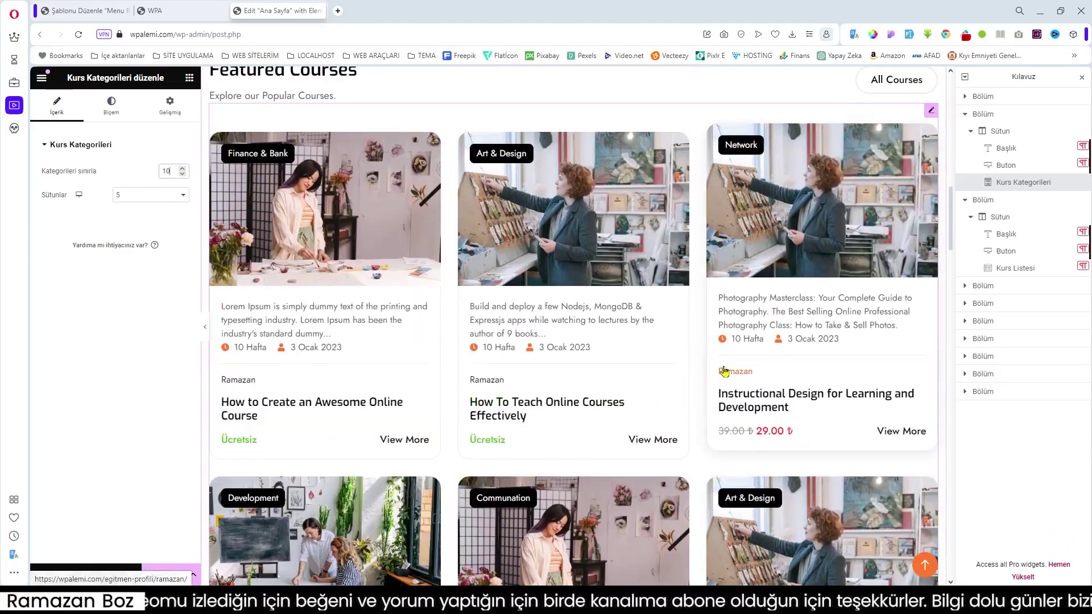
scroll(717, 372, "up", 3)
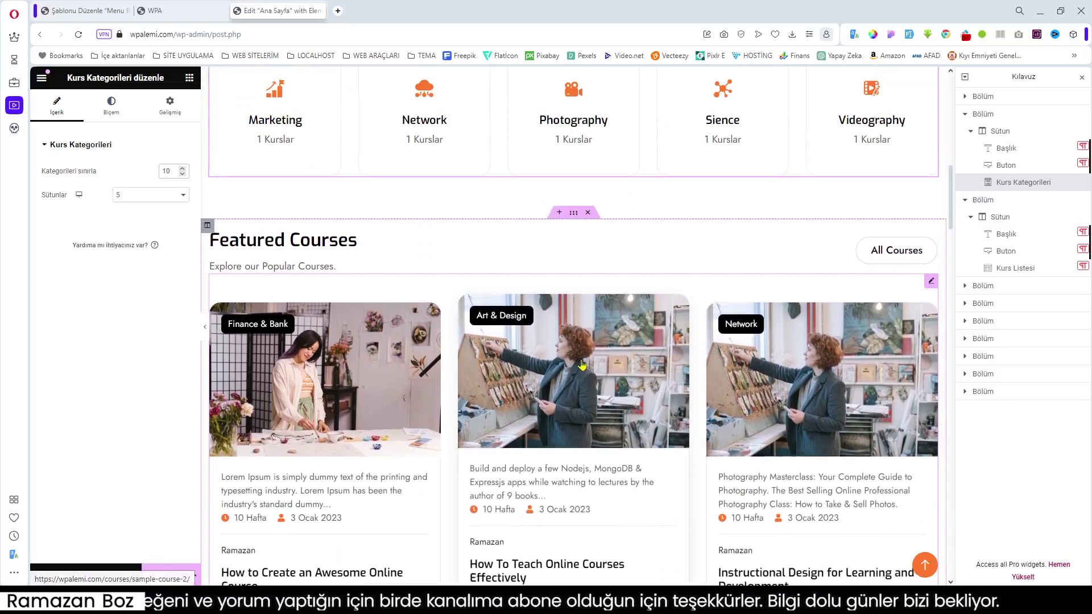
scroll(692, 360, "up", 9)
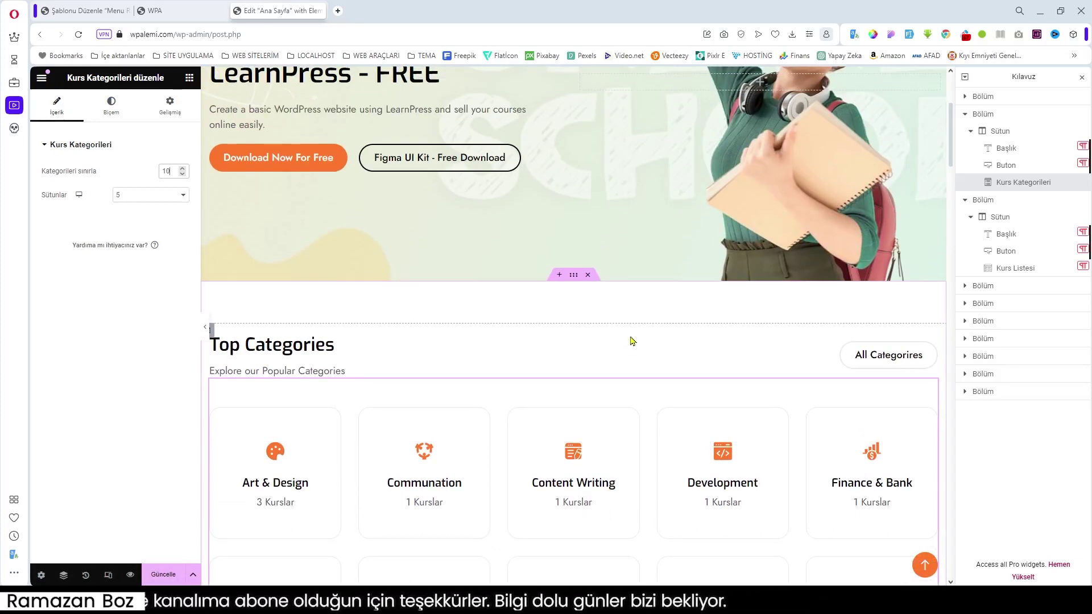
scroll(633, 341, "down", 11)
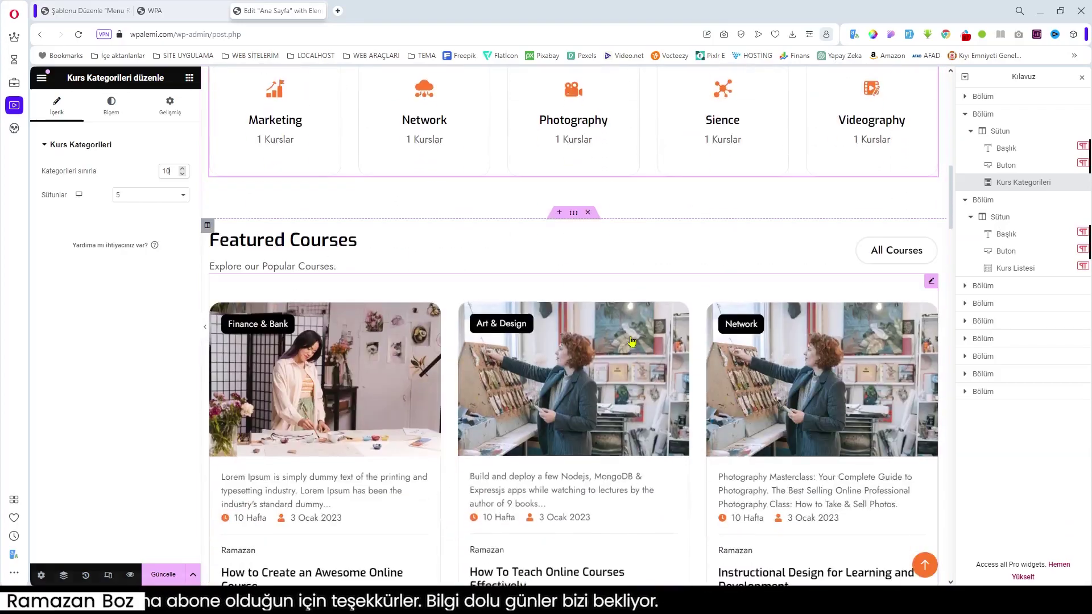
Step: Save the home page in Elementor and return to the Menu Right template's WordPress edit page
scroll(633, 341, "down", 1)
scroll(614, 351, "down", 4)
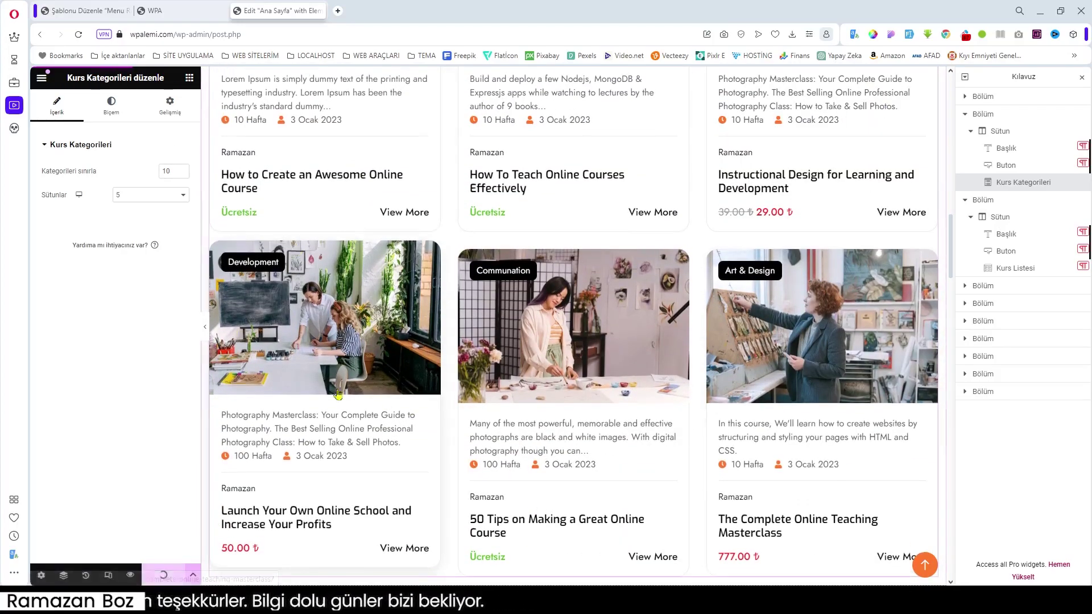
left_click(73, 11)
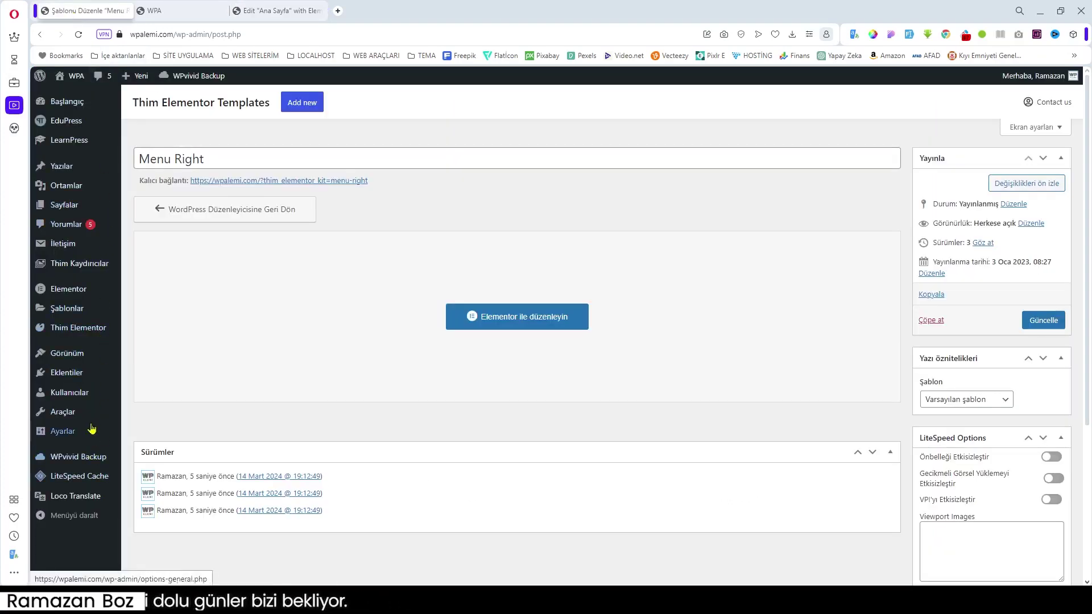